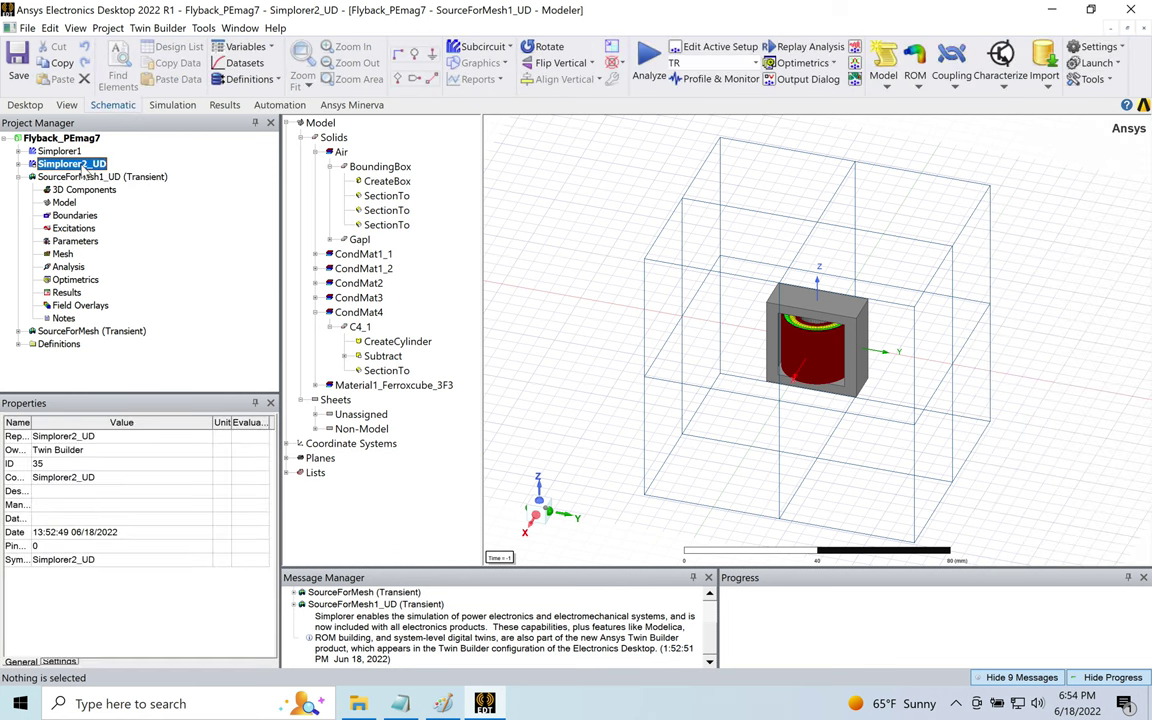
- Open the SourceForMesh1_UD design and delete the BoundingBox solid surrounding the transformer model
click(77, 177)
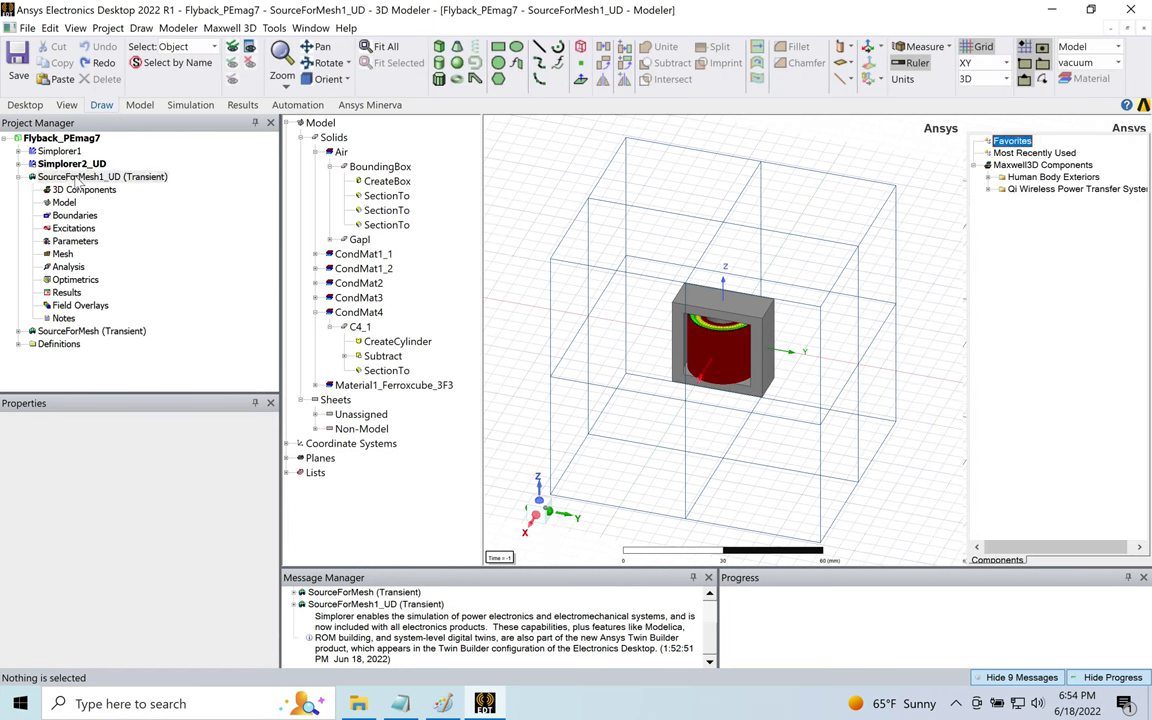
click(531, 172)
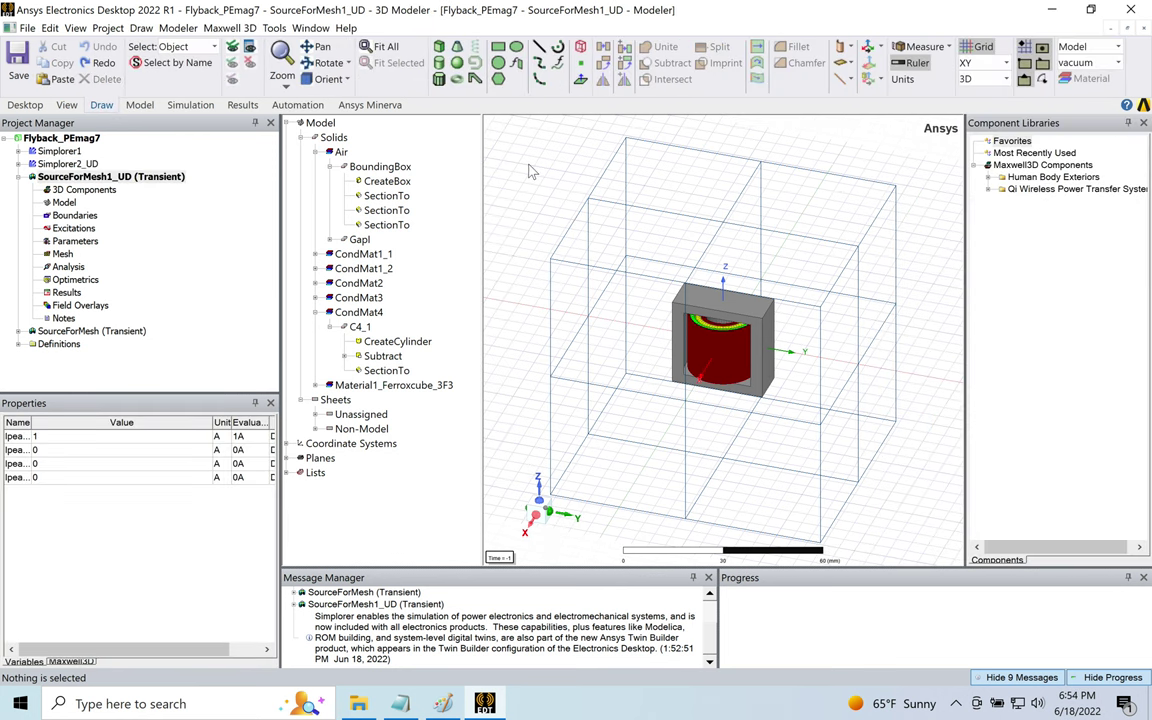
click(330, 166)
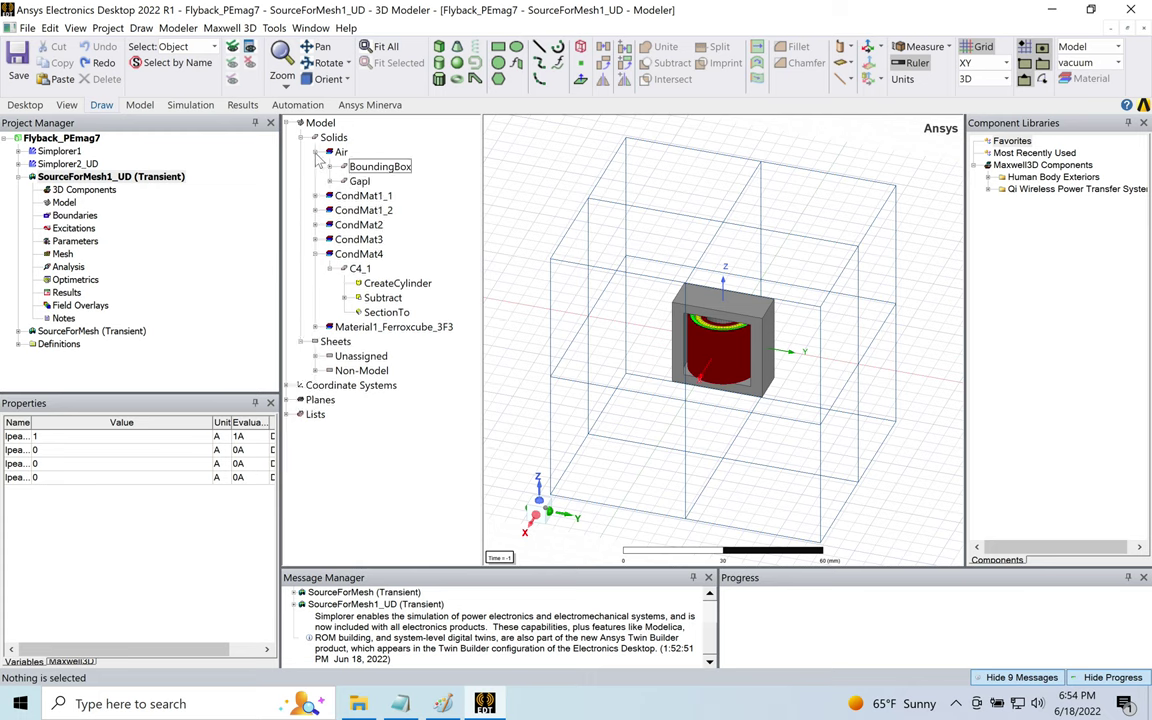
click(314, 152)
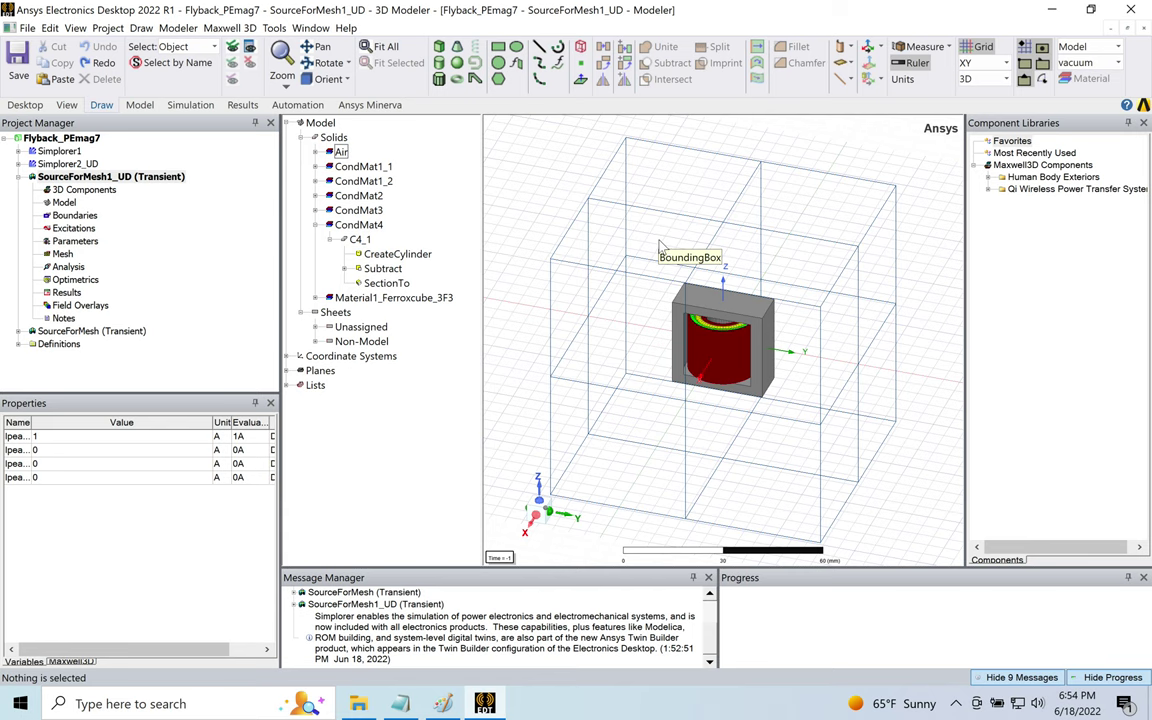
click(570, 283)
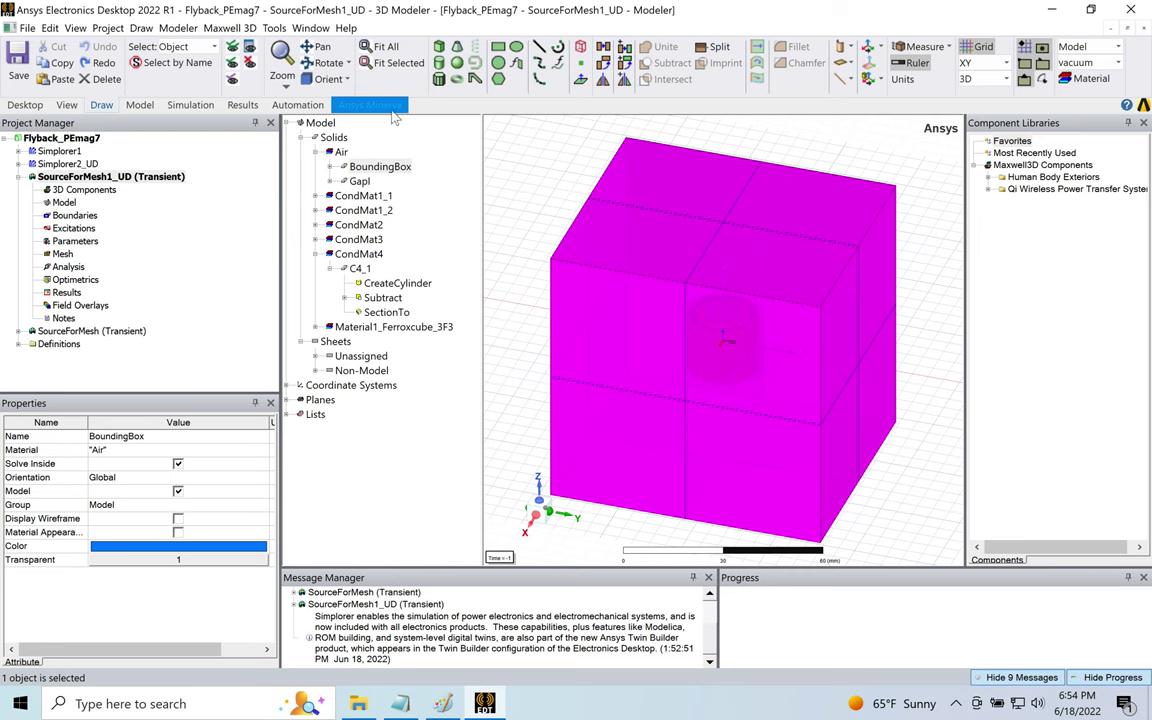
click(100, 79)
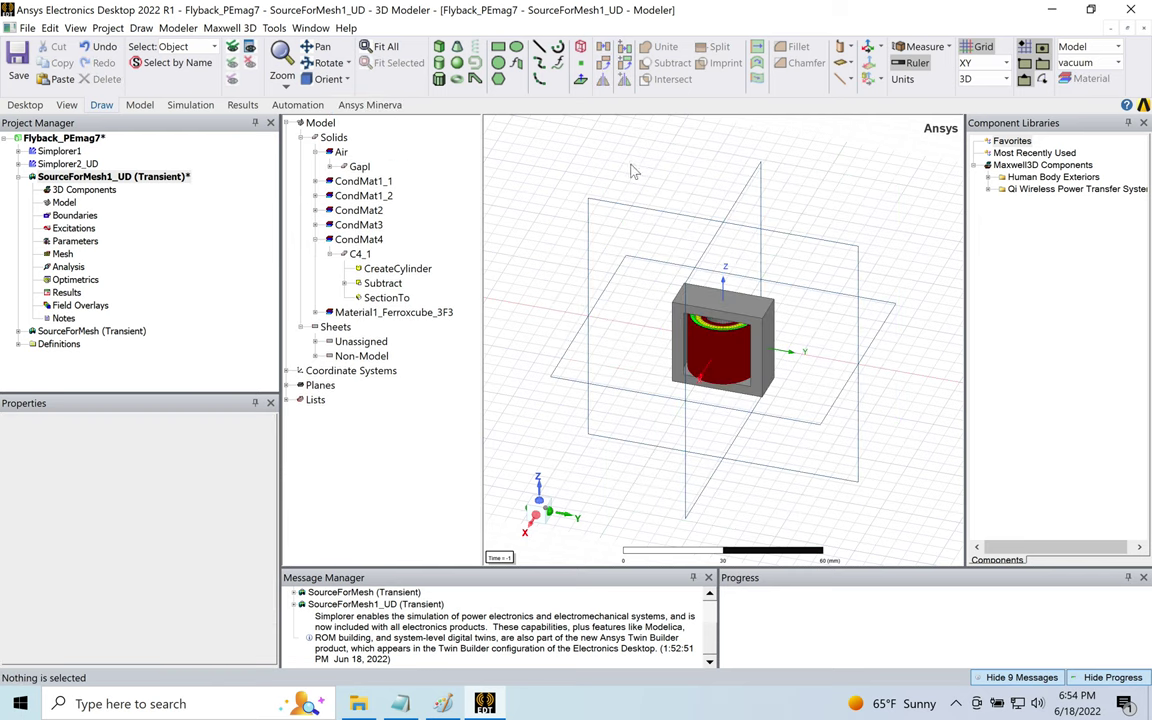
- Delete the three non-model section sheets BoundingBox_Section1, BoundingBox_Section2 and BoundingBox_Section3
click(730, 223)
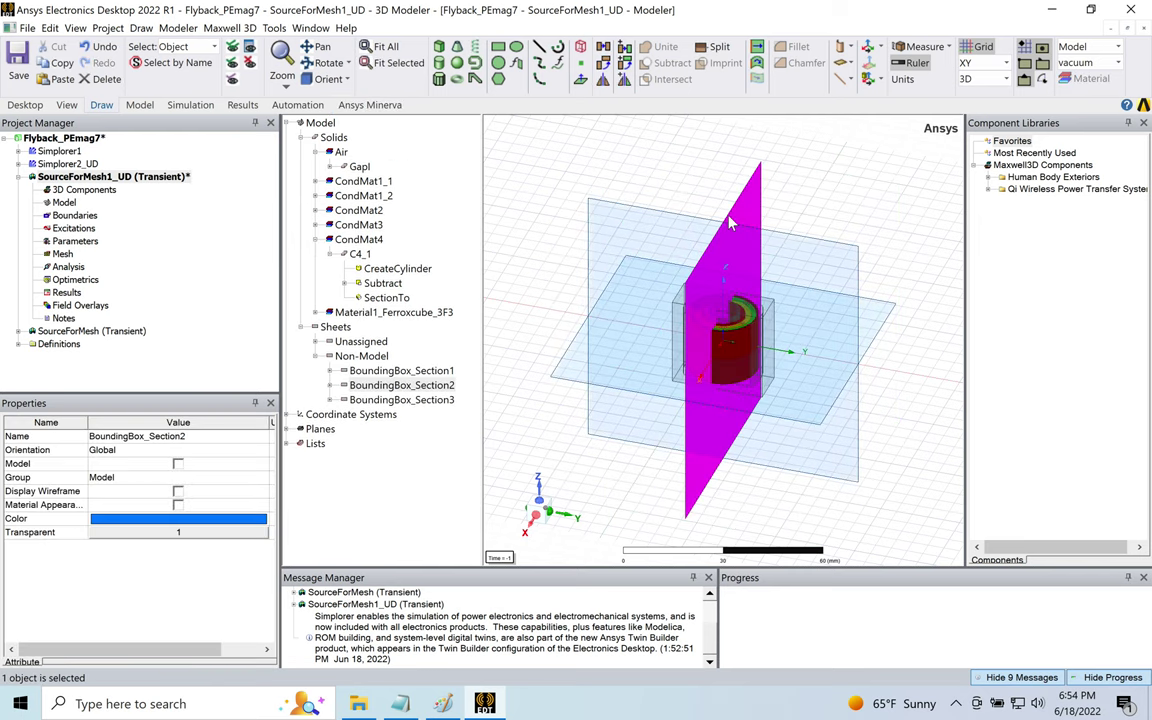
click(100, 79)
click(638, 323)
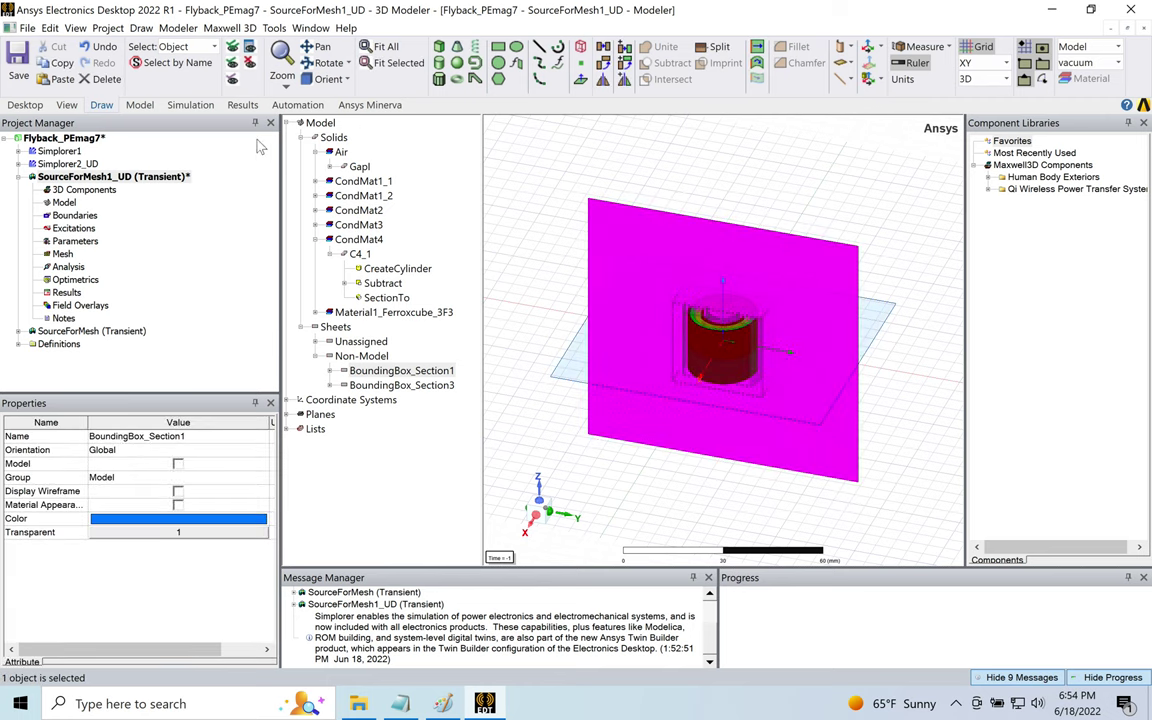
click(100, 79)
click(705, 415)
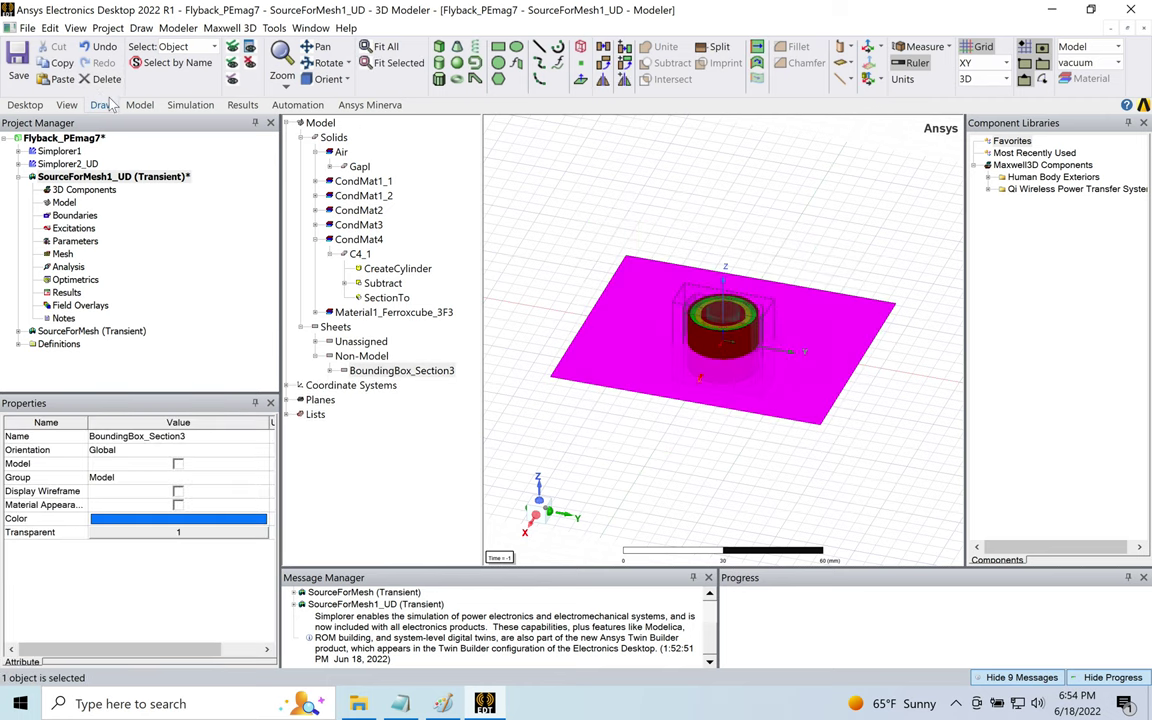
click(100, 79)
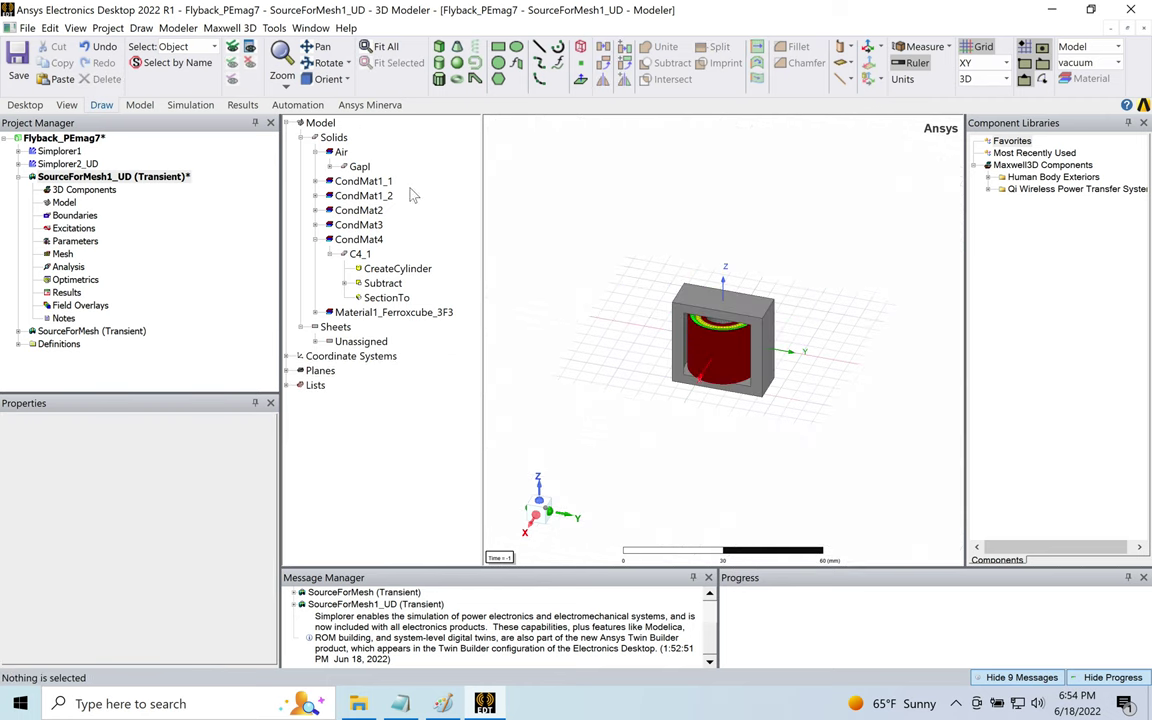
- Examine the conductor solids listed under the material groups CondMat1_1, CondMat1_2, CondMat2, CondMat3 and CondMat4
click(316, 183)
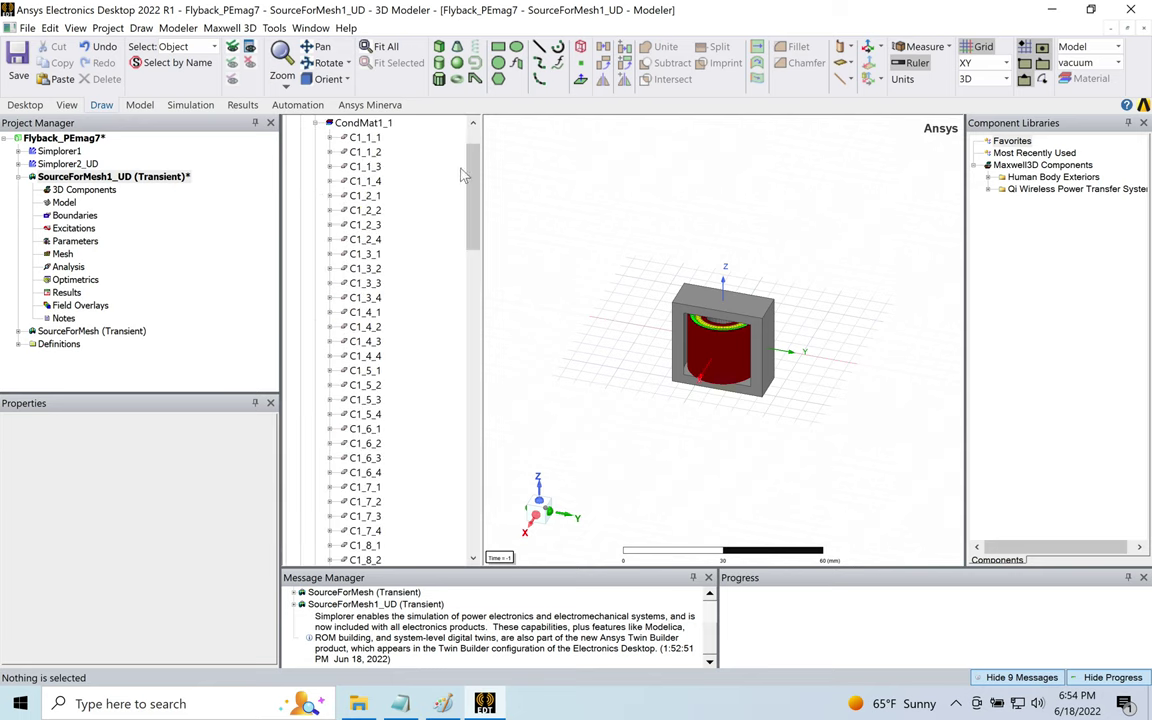
drag(472, 162, 468, 458)
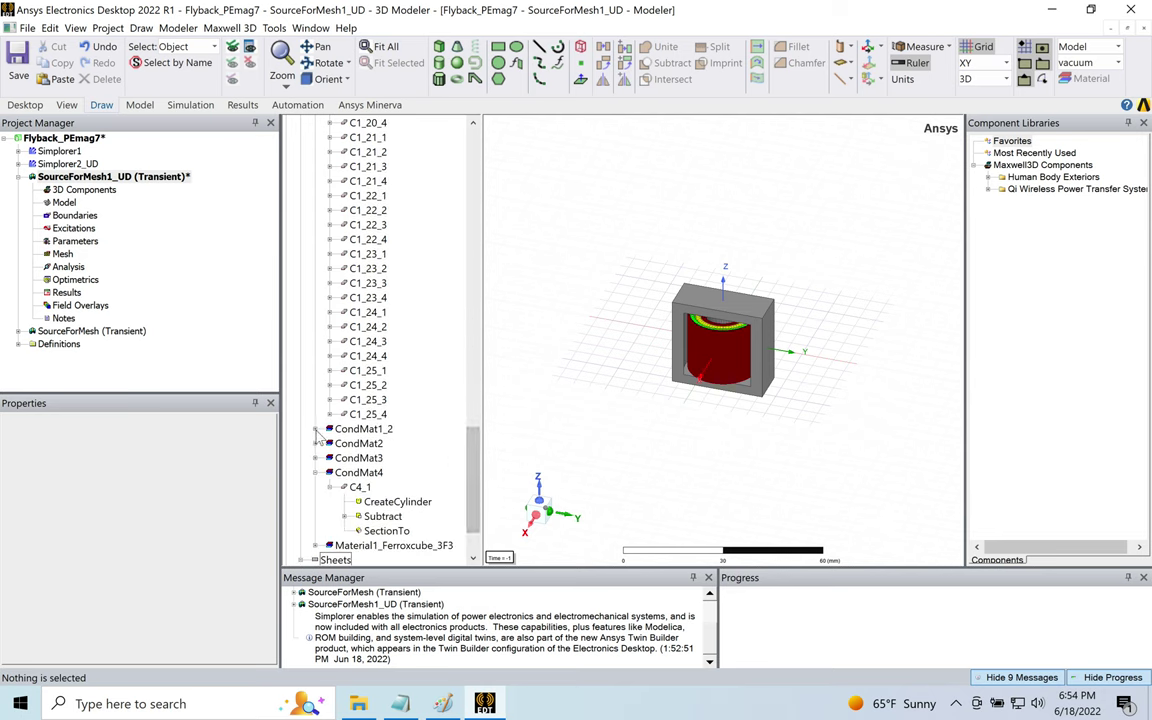
click(316, 429)
drag(471, 333, 474, 510)
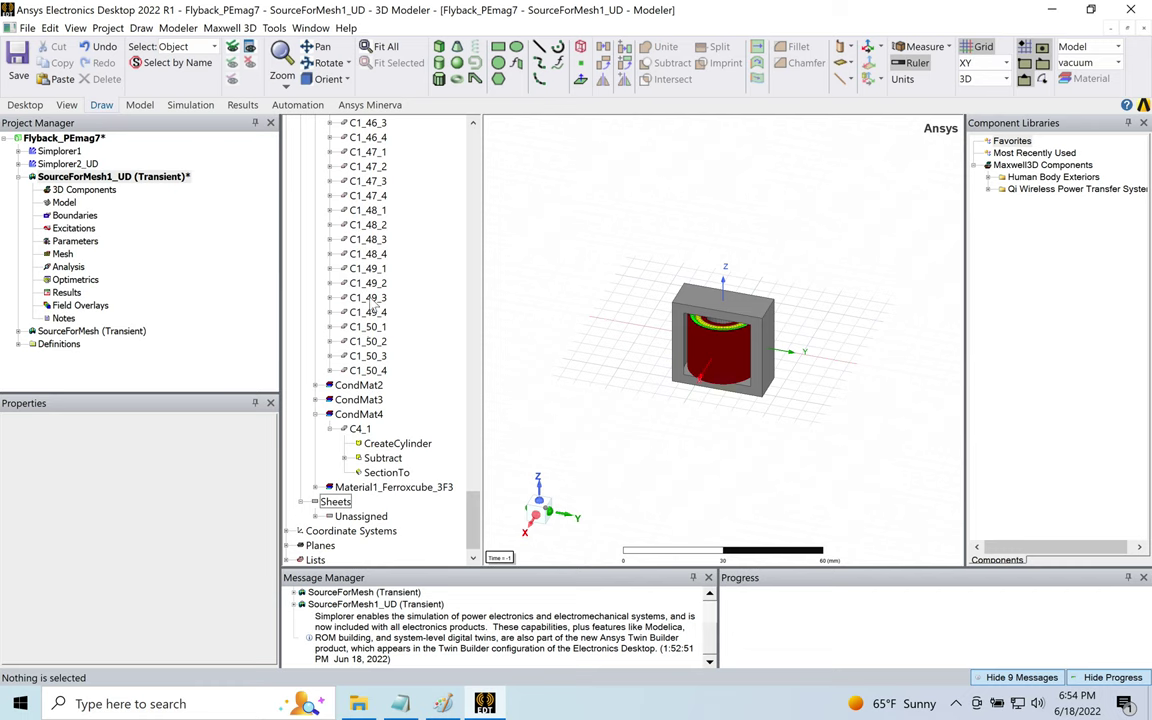
click(315, 387)
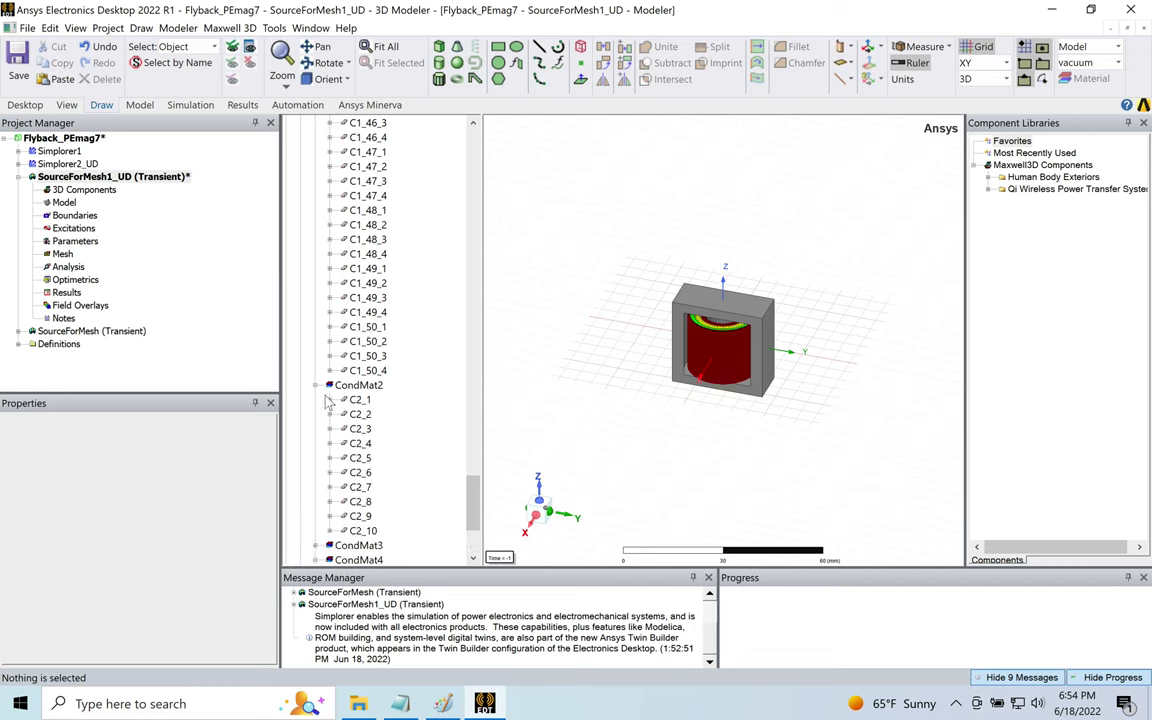
click(315, 545)
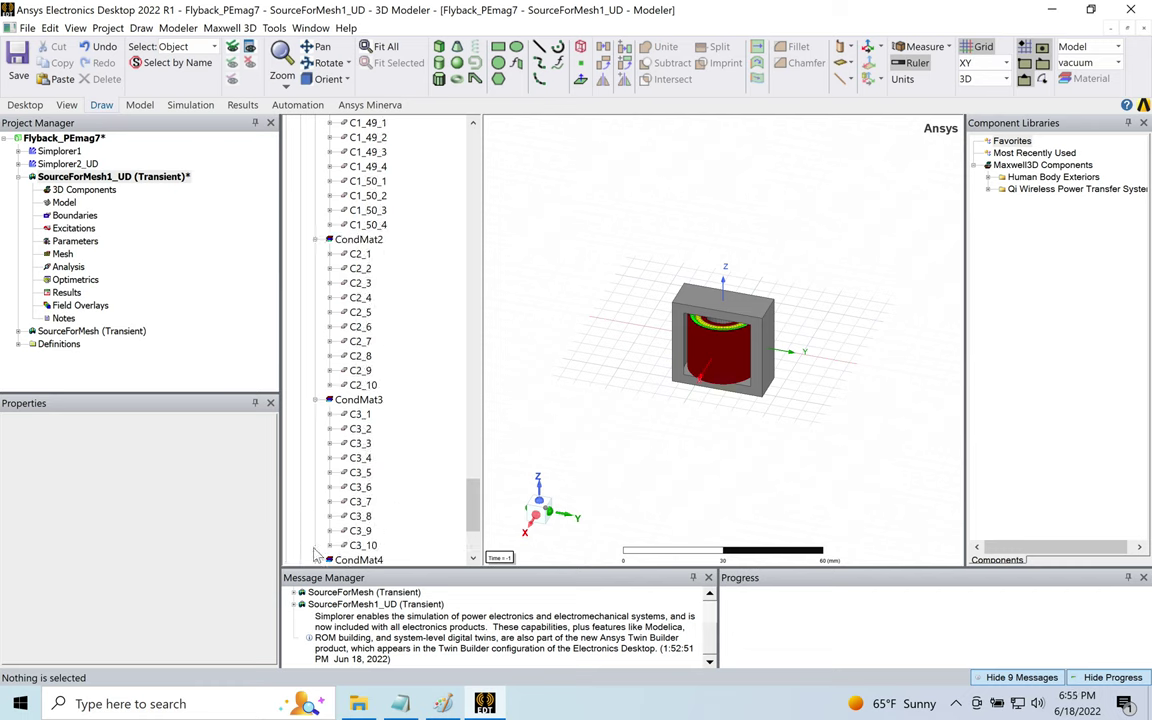
click(315, 555)
drag(474, 505, 474, 526)
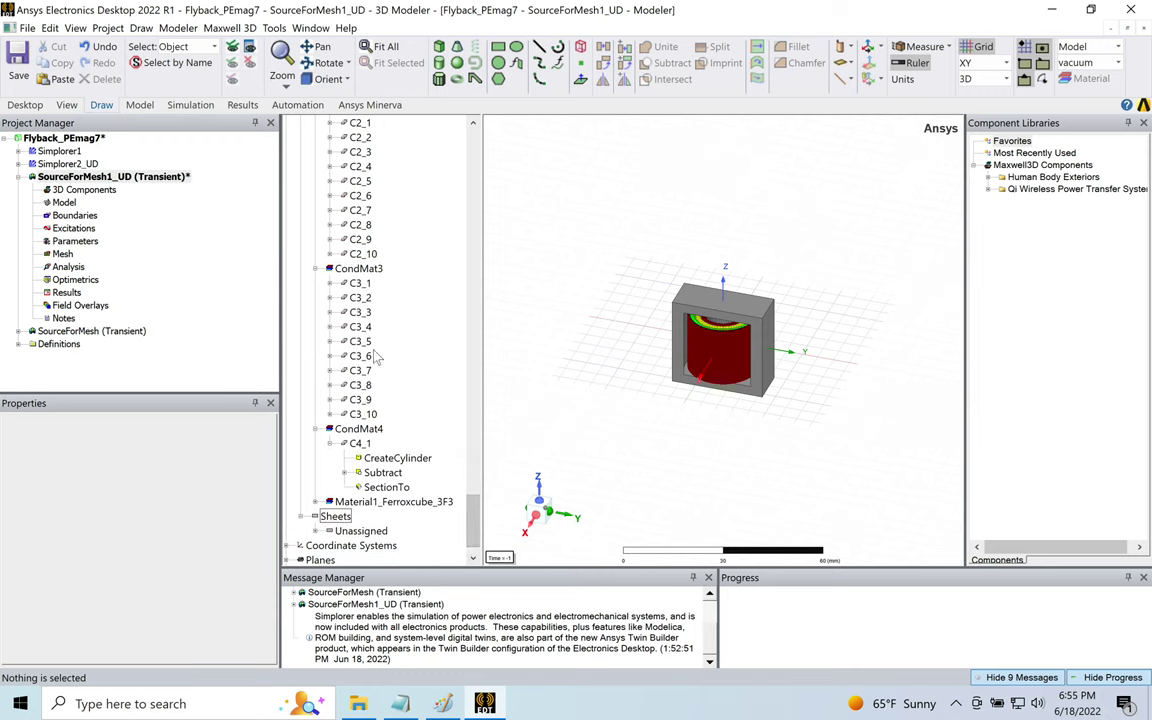
- Isolate the C4_1 conductor in the view to inspect it, and make all objects visible again
click(360, 457)
click(357, 444)
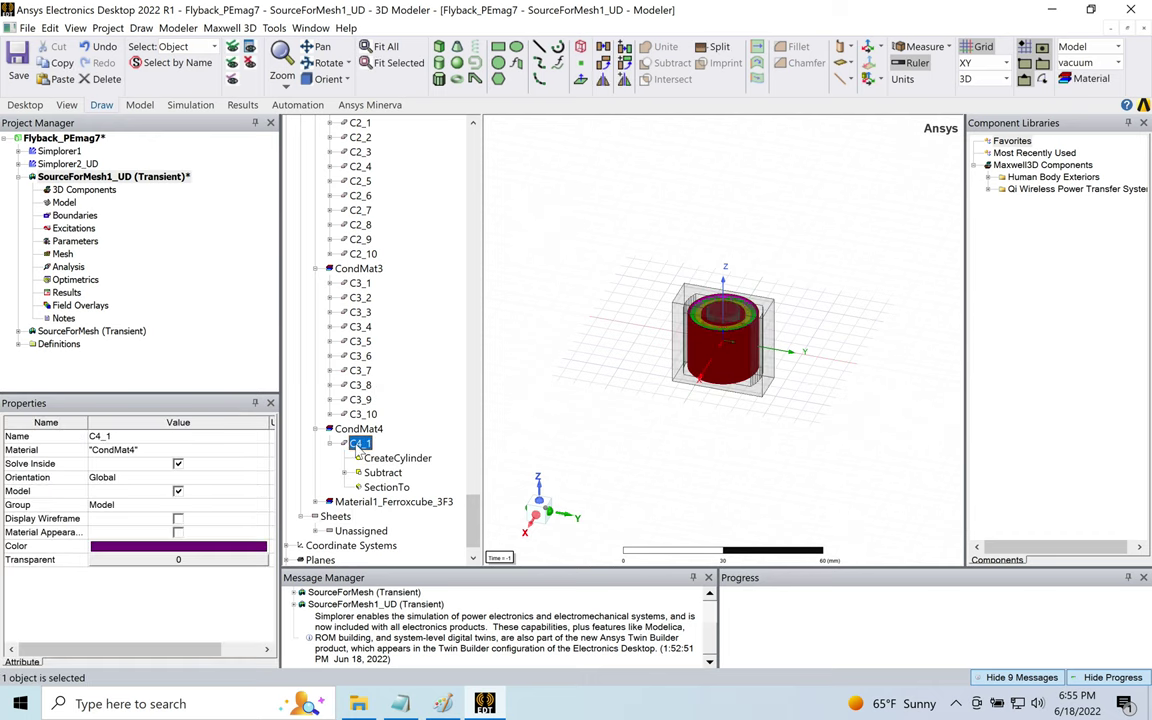
mouse_move(548, 510)
click(233, 80)
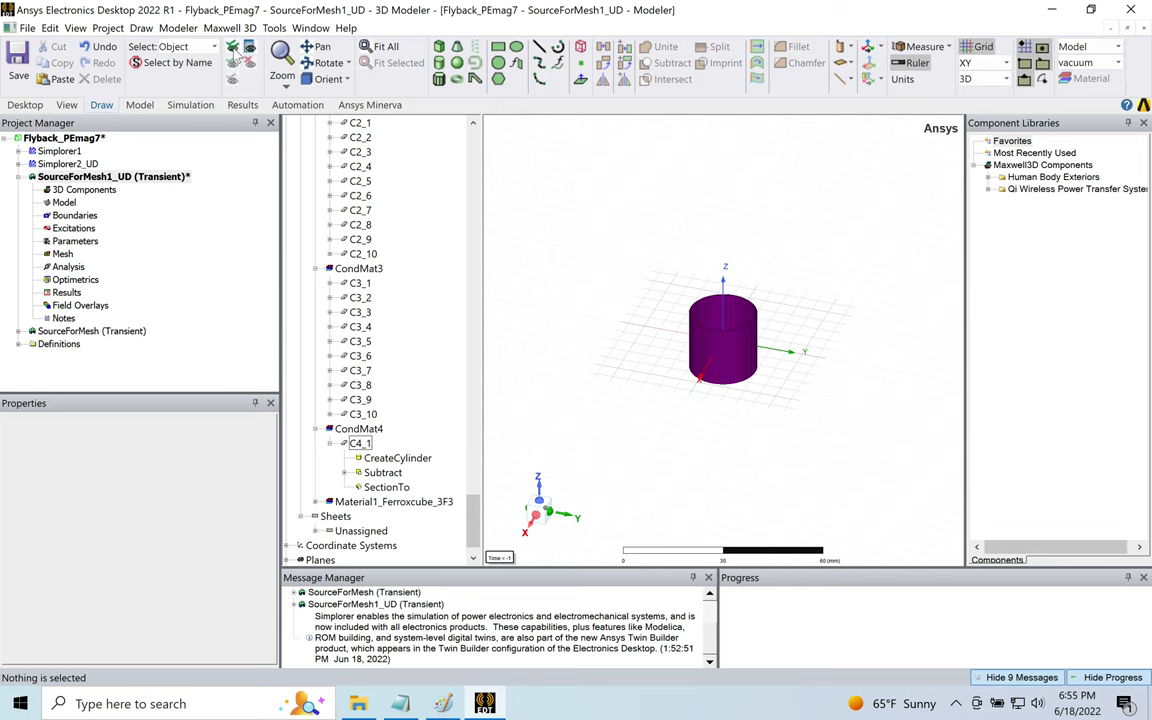
click(233, 47)
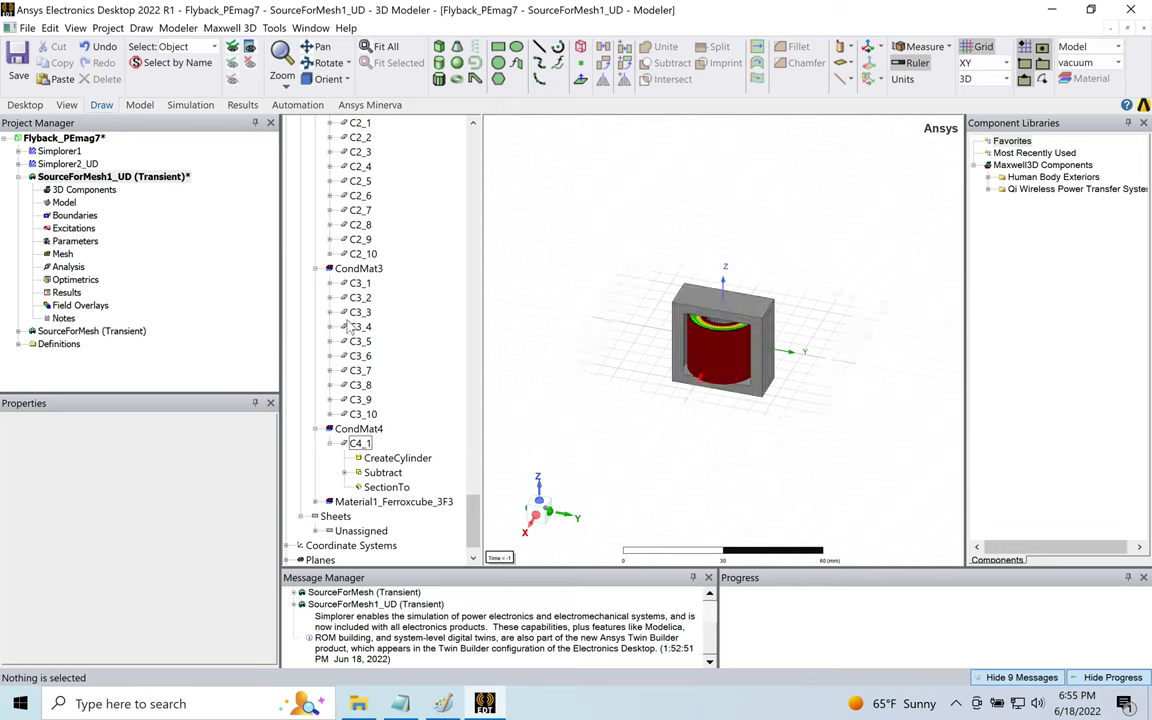
- Isolate the C3_1 turn in the view to inspect it, and restore the visibility of all objects
click(358, 283)
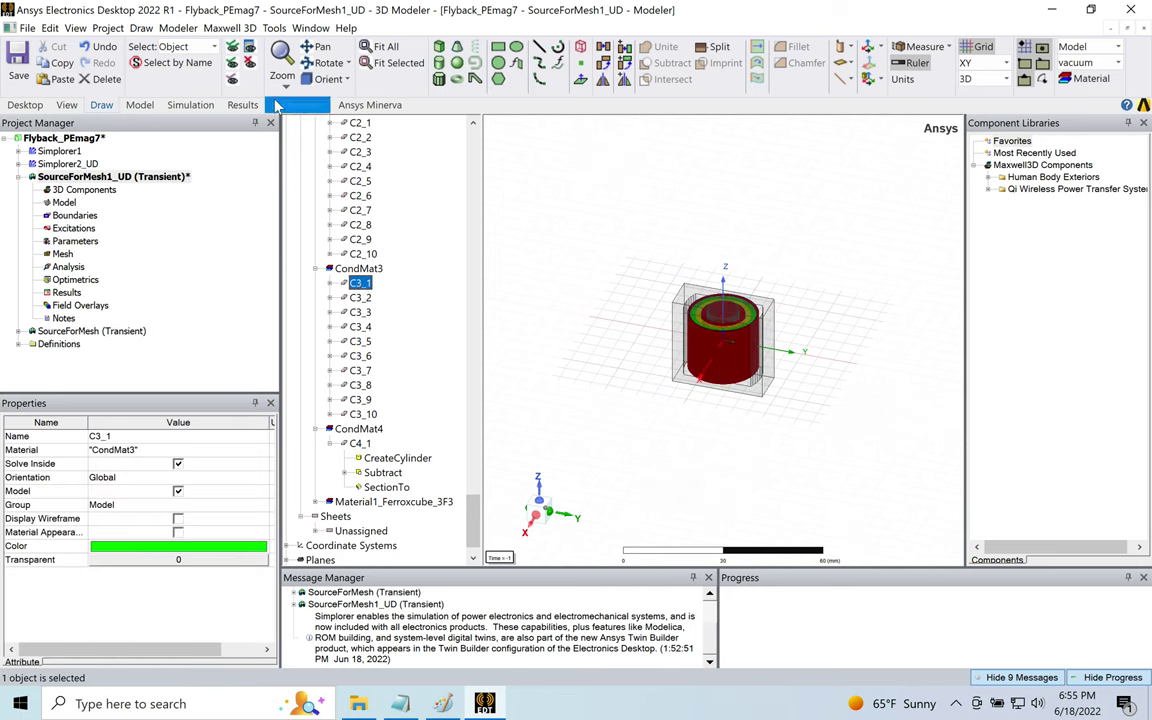
click(232, 80)
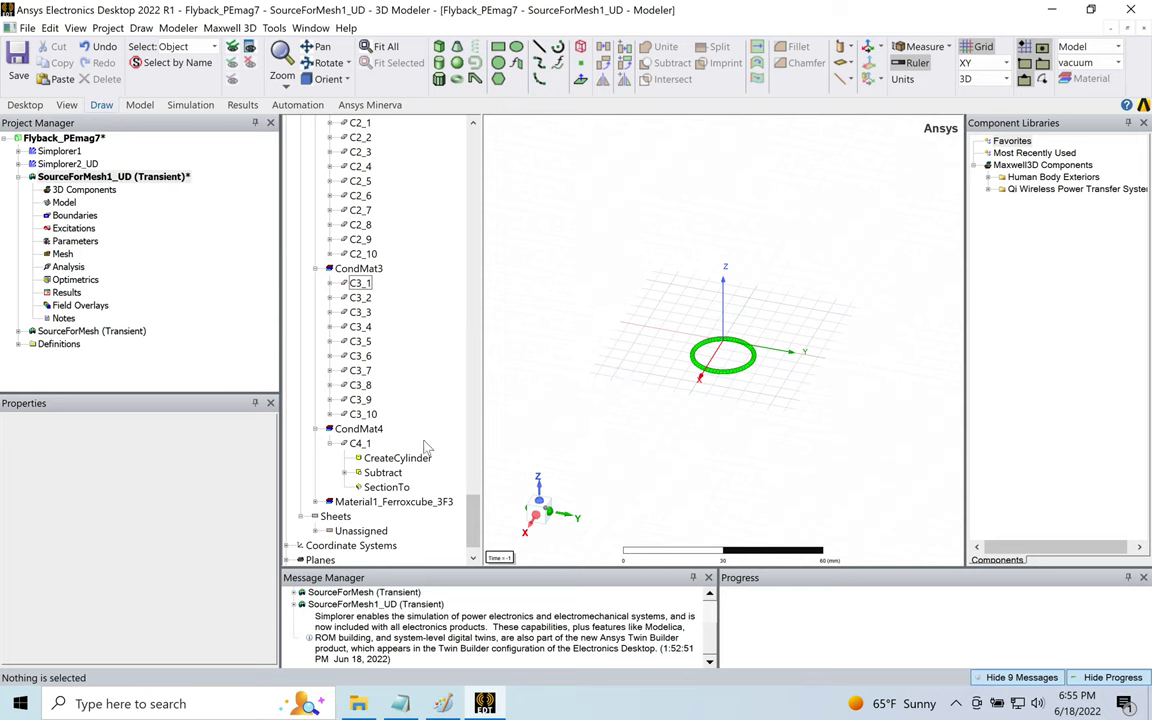
click(233, 58)
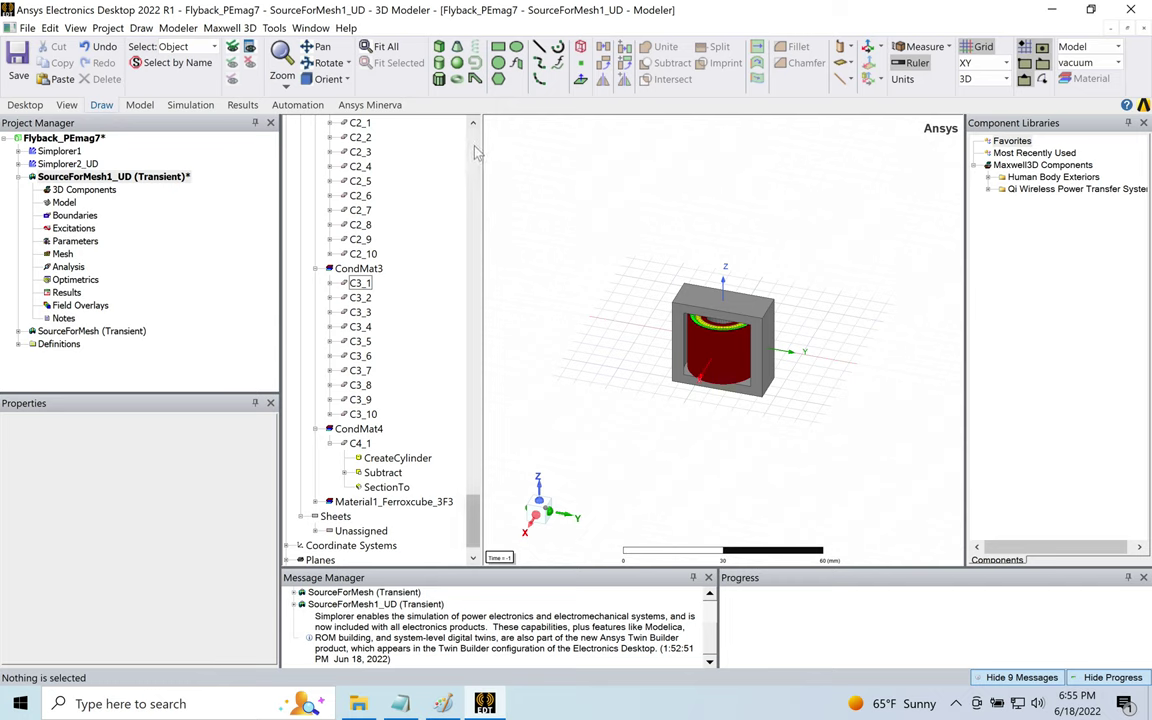
- Collapse the material groups CondMat1_1, CondMat1_2, CondMat2, CondMat3 and CondMat4 in the model tree
scroll(478, 152, up, 20)
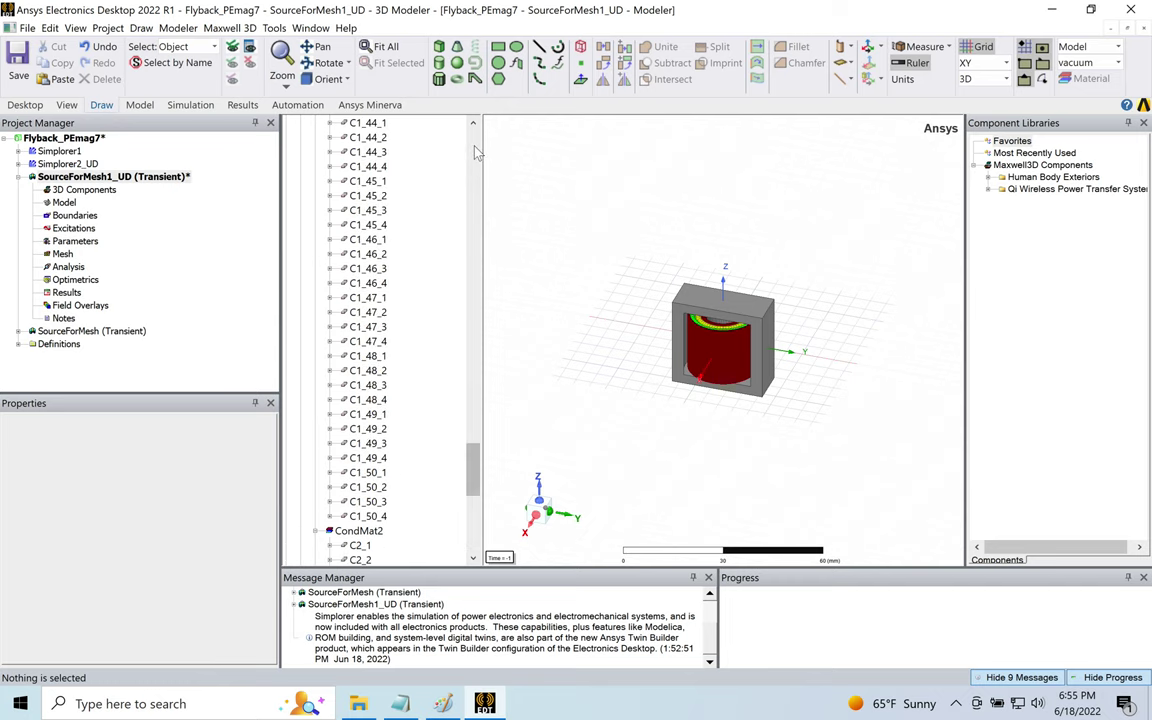
scroll(478, 152, up, 11)
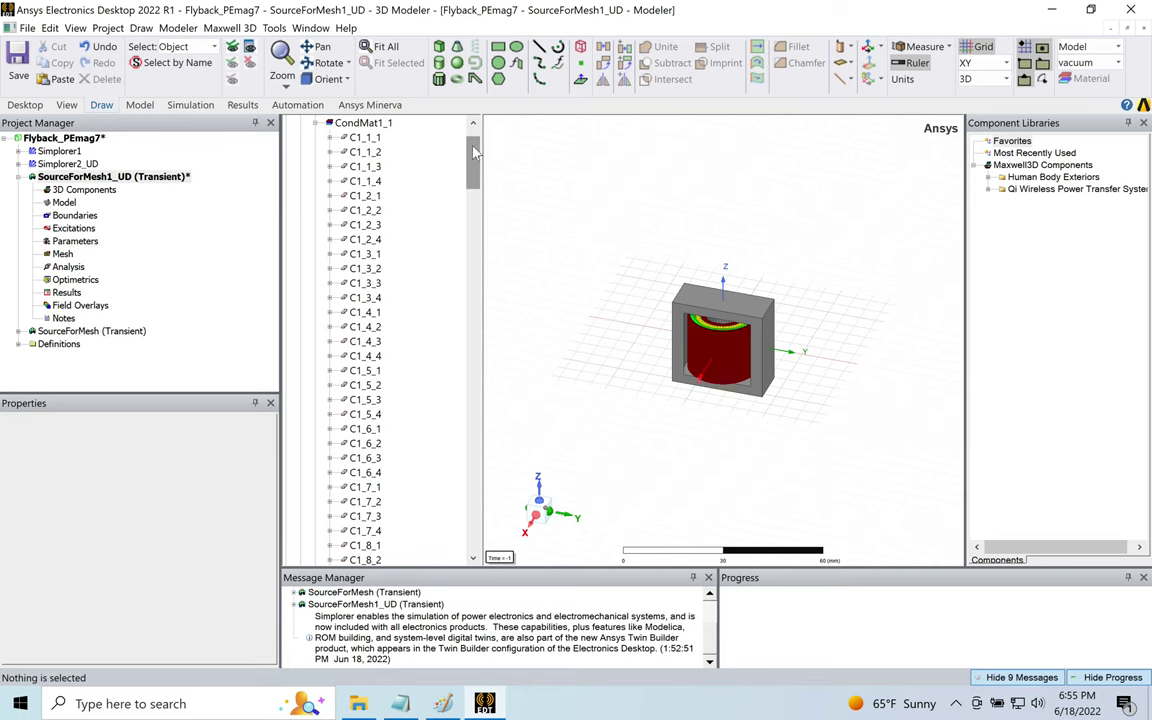
click(386, 181)
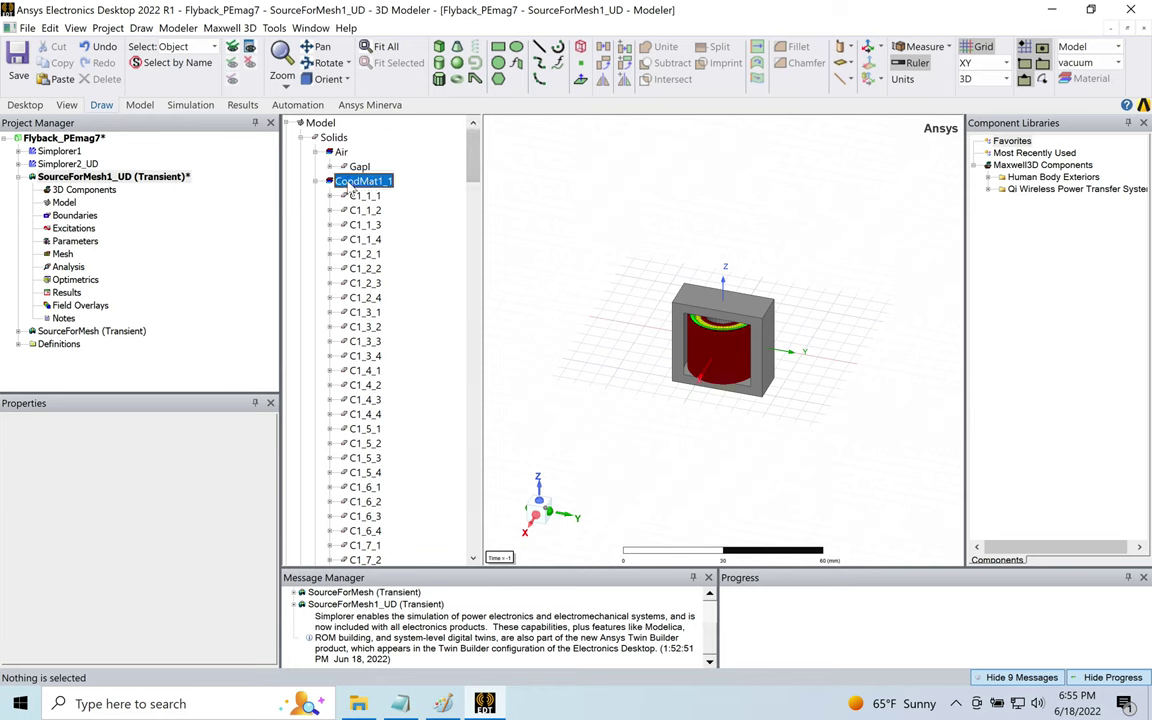
click(316, 182)
click(316, 196)
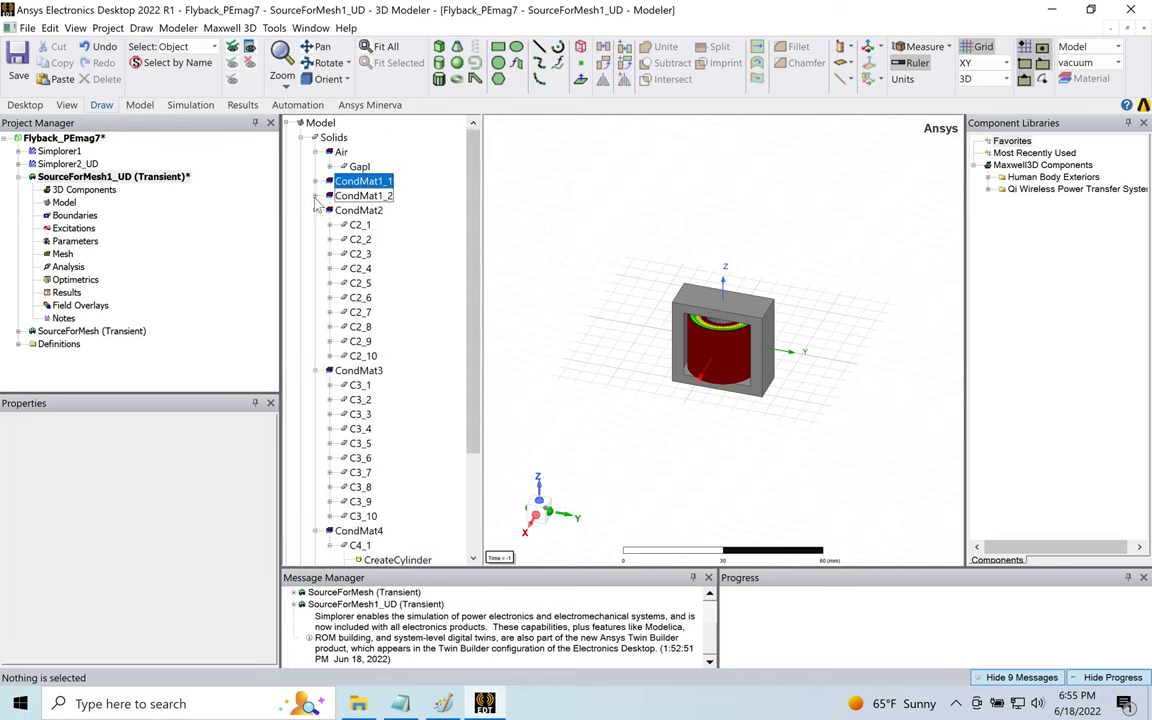
click(316, 210)
click(316, 225)
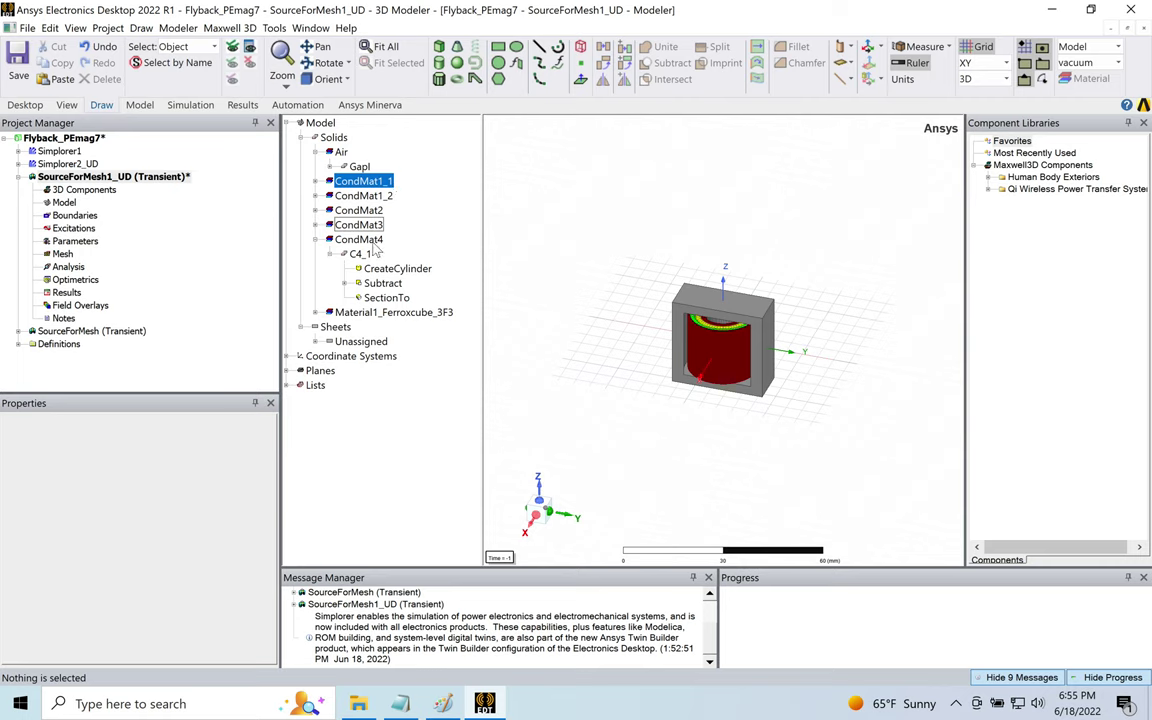
click(330, 254)
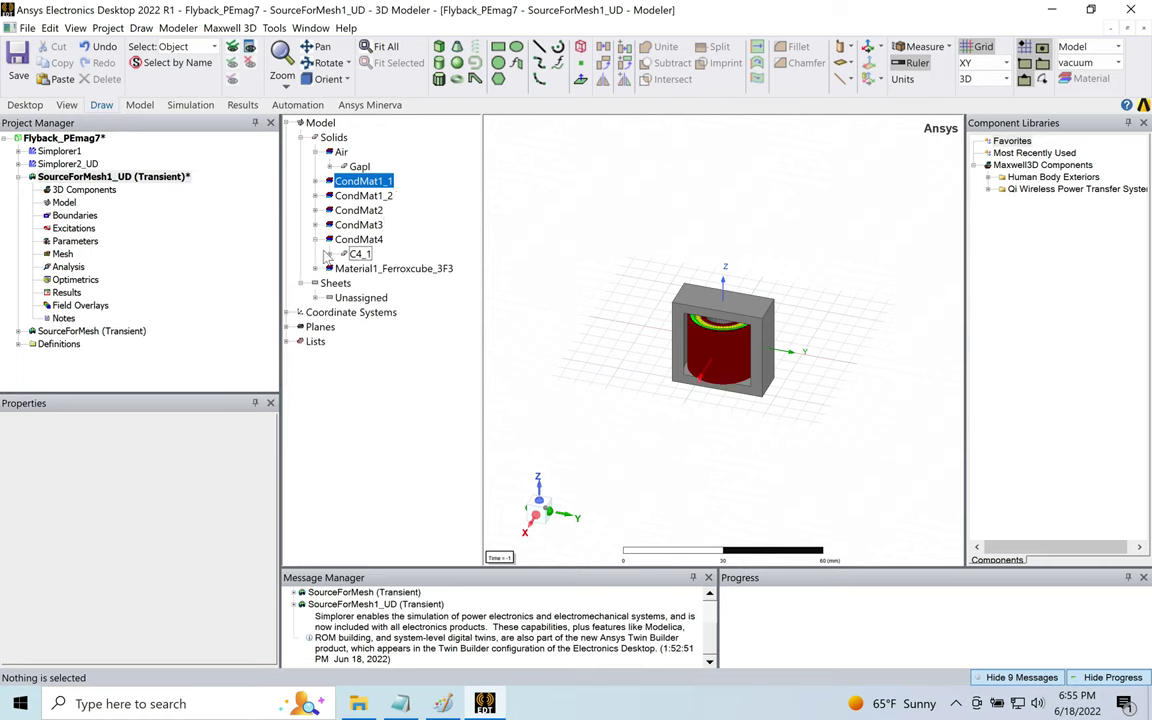
click(316, 240)
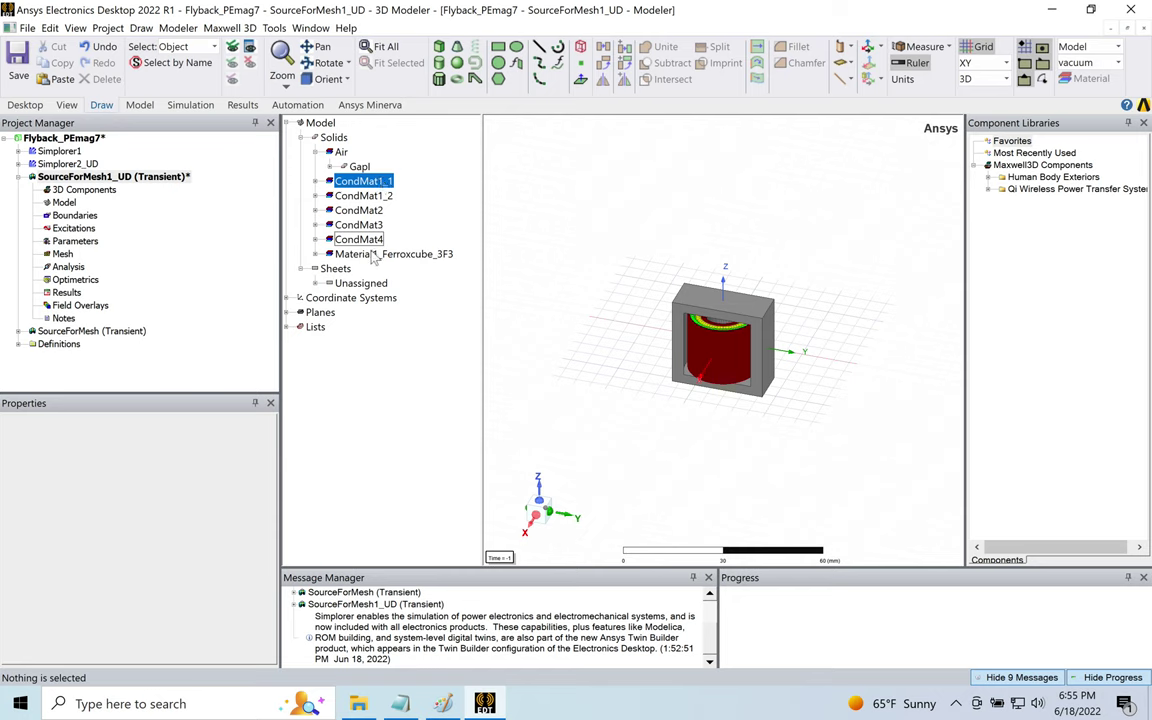
- Assign the project's copper material to the groups CondMat1_1, CondMat1_2, CondMat2, CondMat3 and CondMat4, reviewing copper's properties before applying it
click(365, 241)
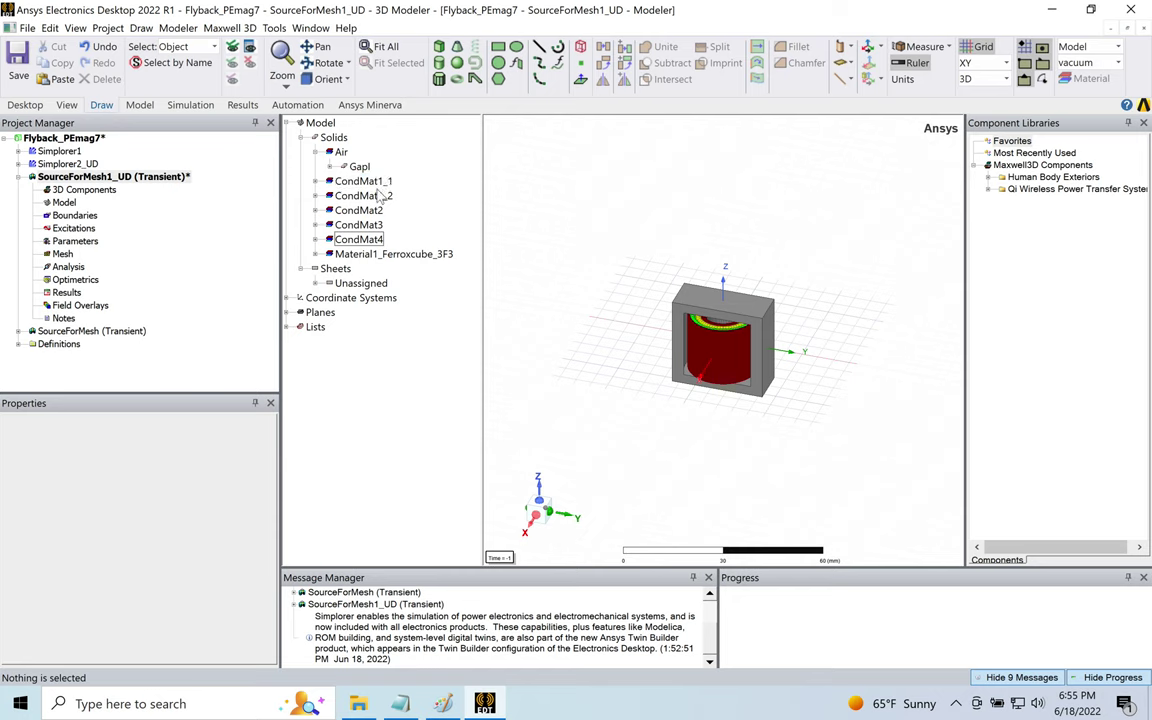
click(366, 183)
shift+click(351, 243)
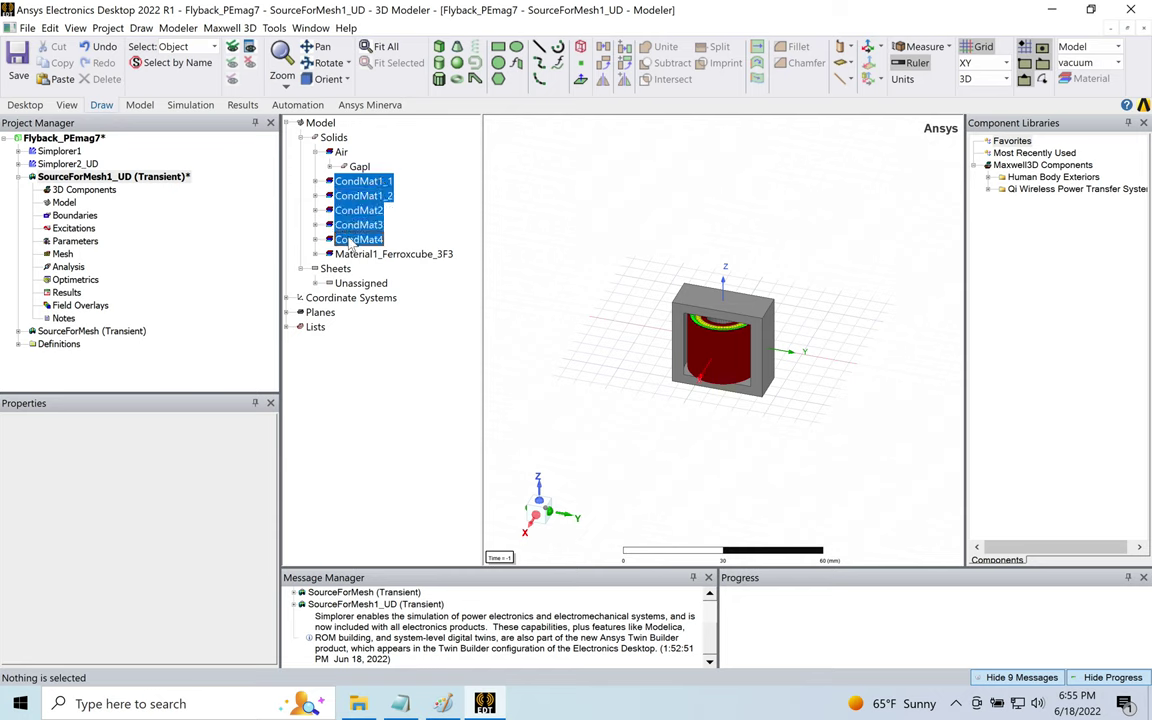
right_click(351, 243)
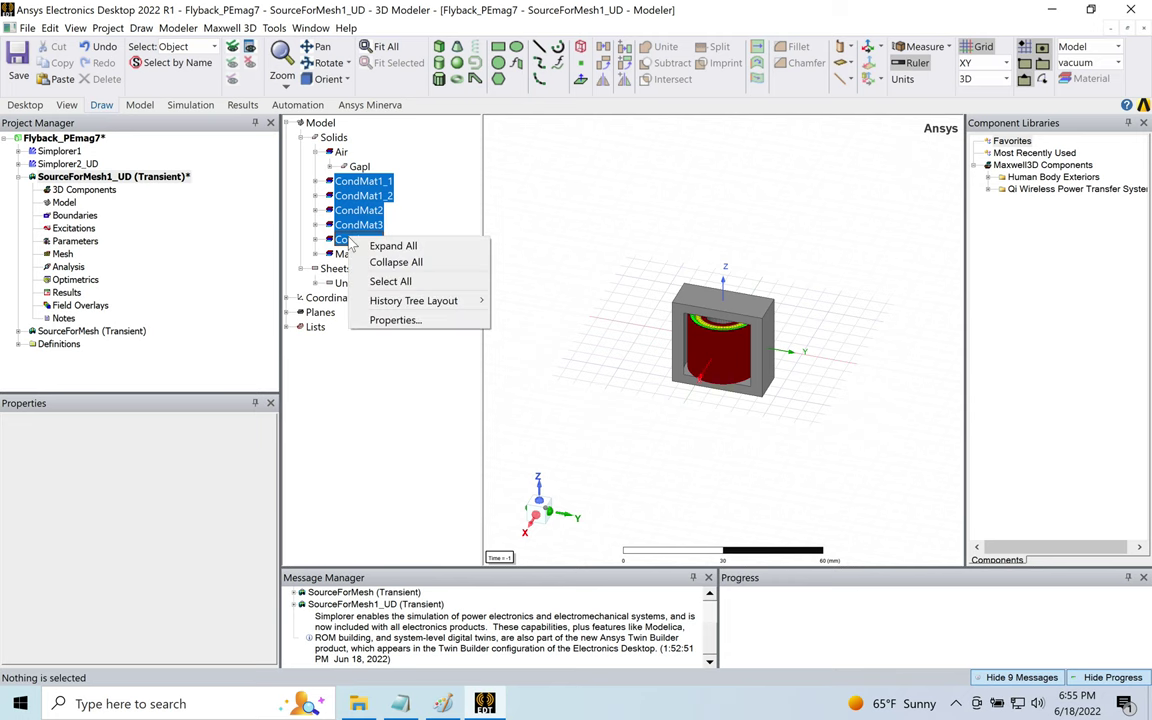
click(395, 320)
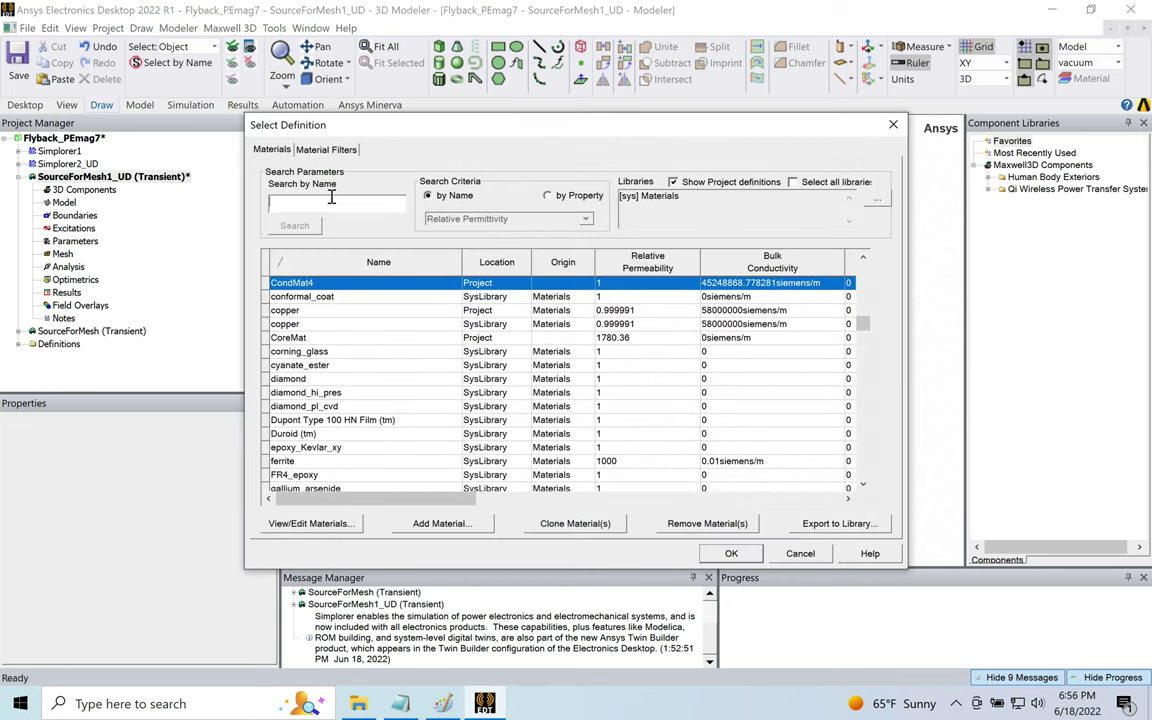
text(copper)
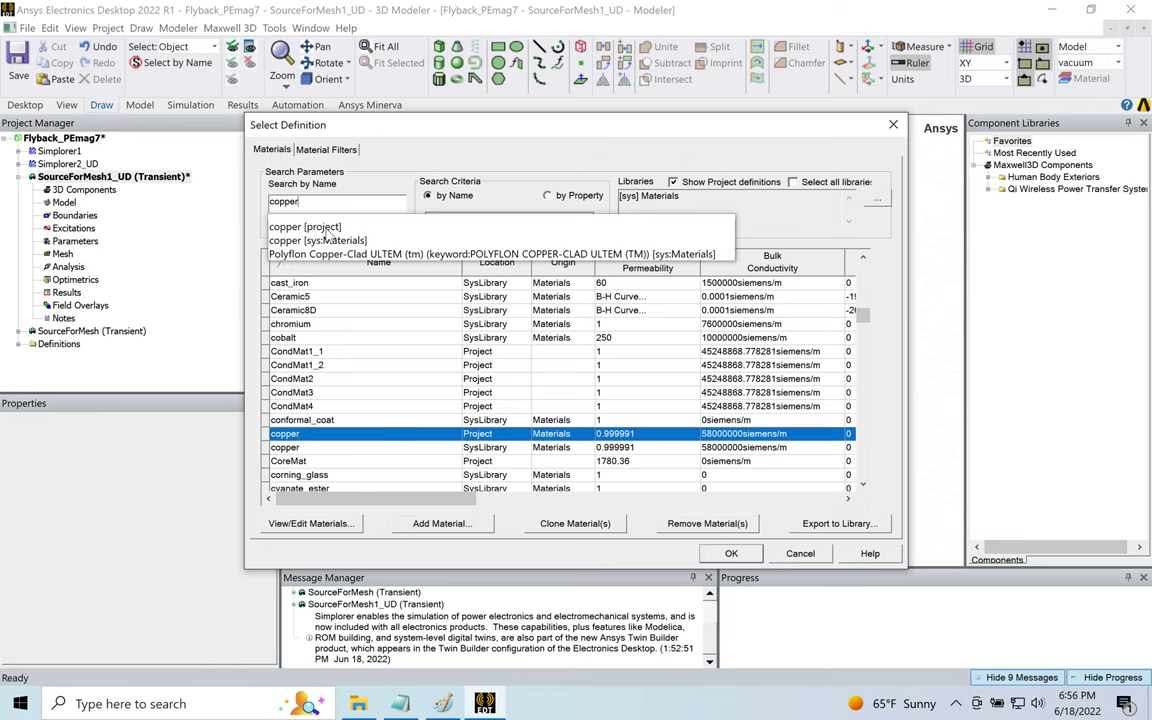
key(Down)
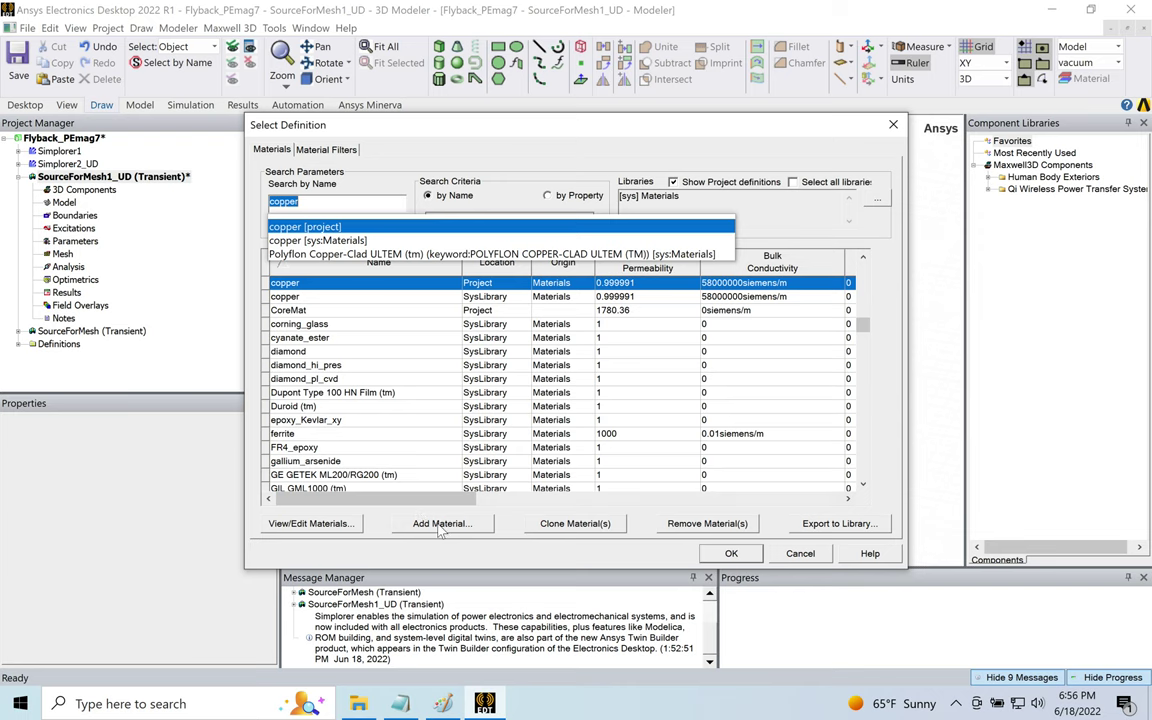
click(330, 523)
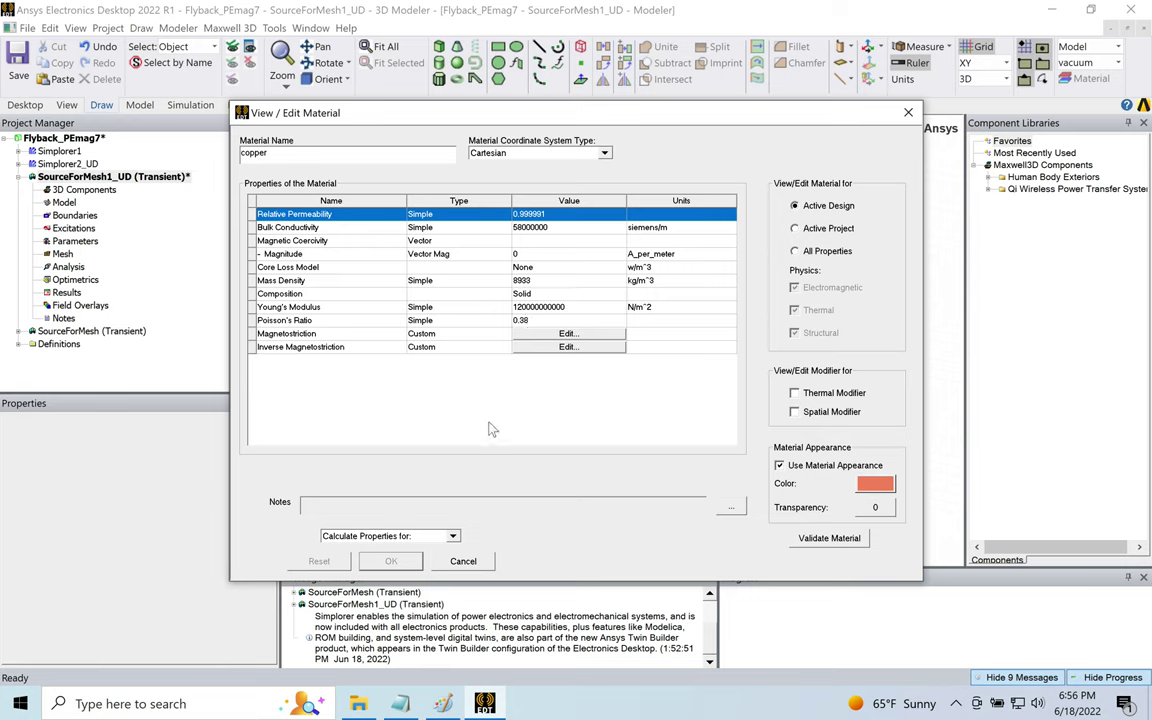
click(463, 562)
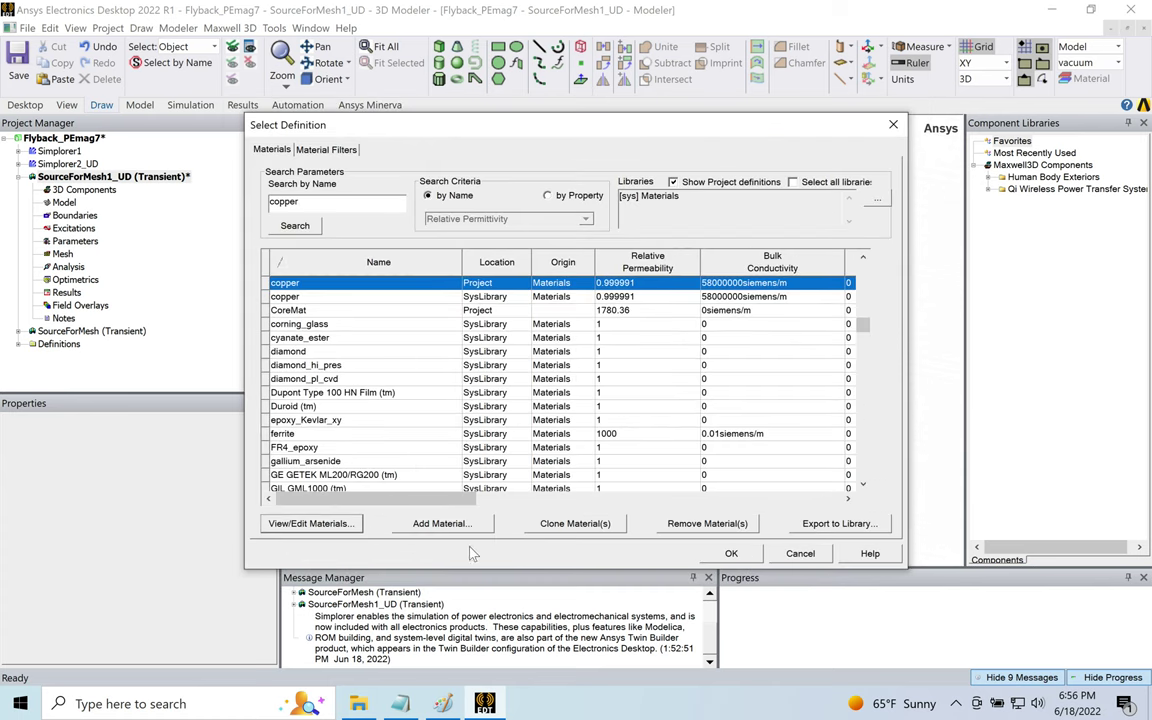
click(731, 553)
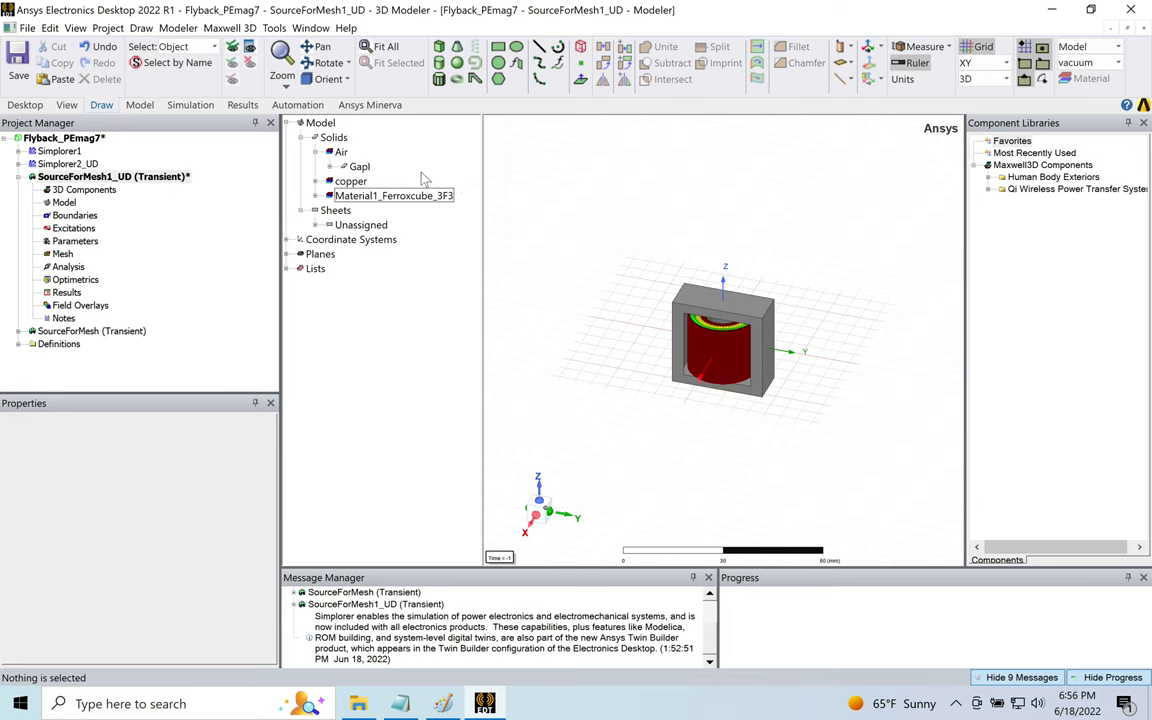
click(488, 253)
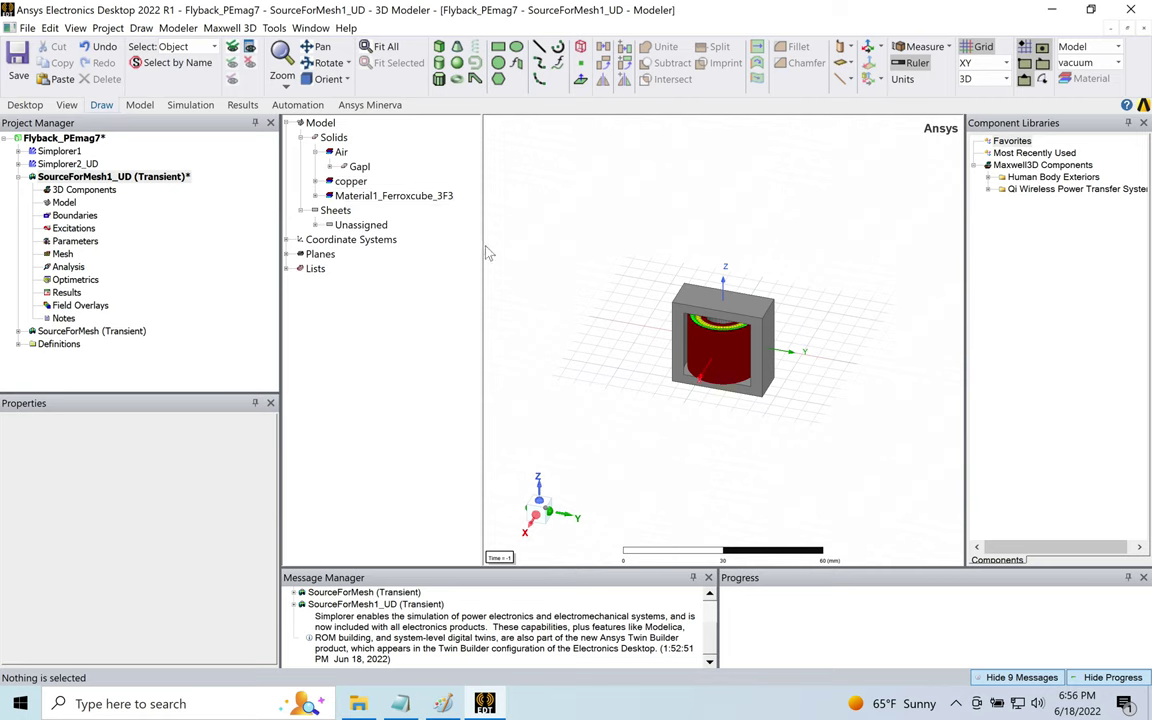
- Isolate the air gap solid in the Air group to inspect it, collapse that group, and make all objects visible again
click(316, 151)
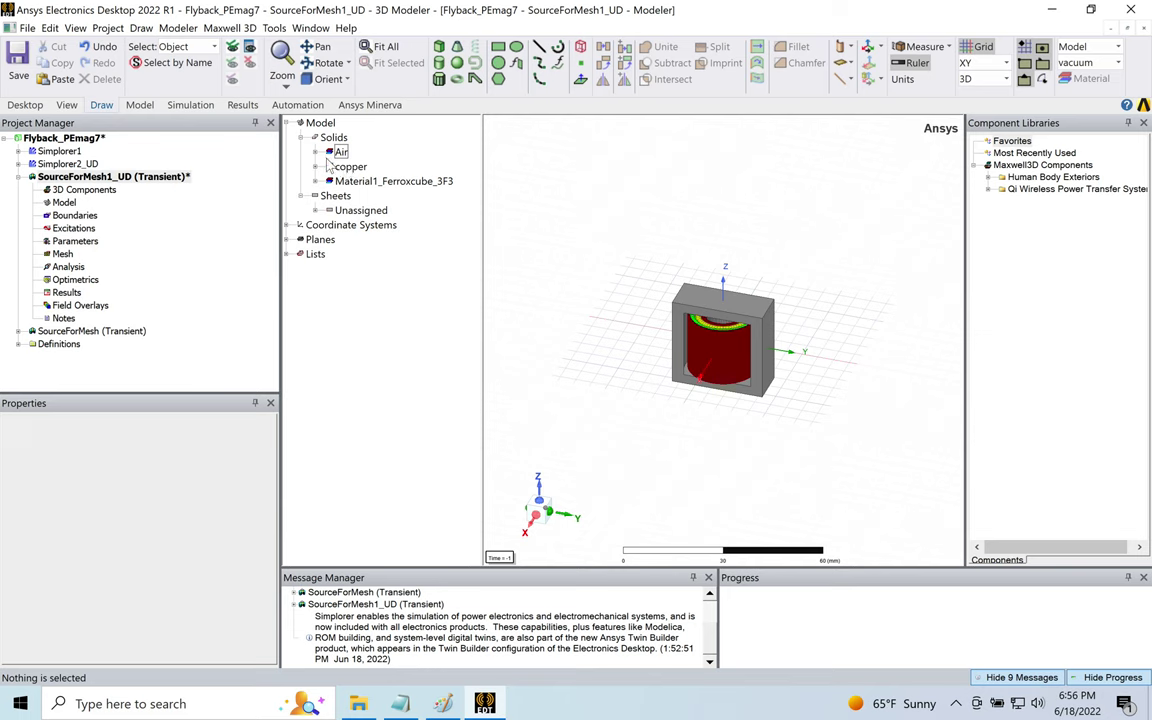
click(316, 152)
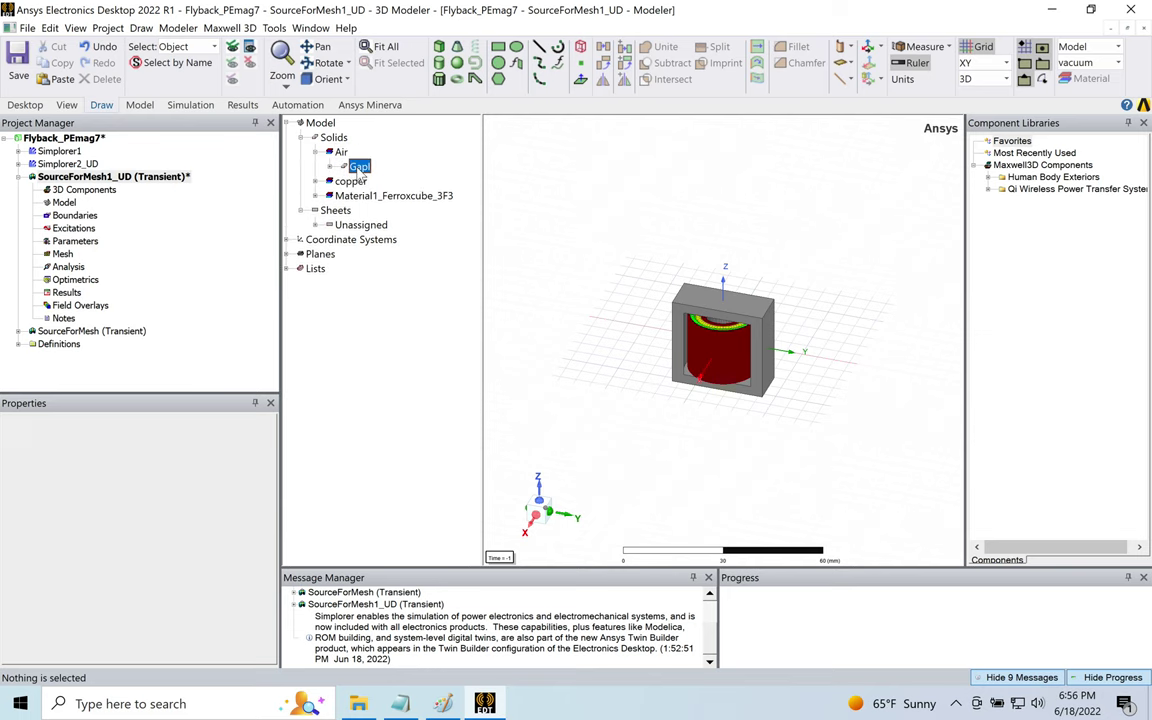
key(Down)
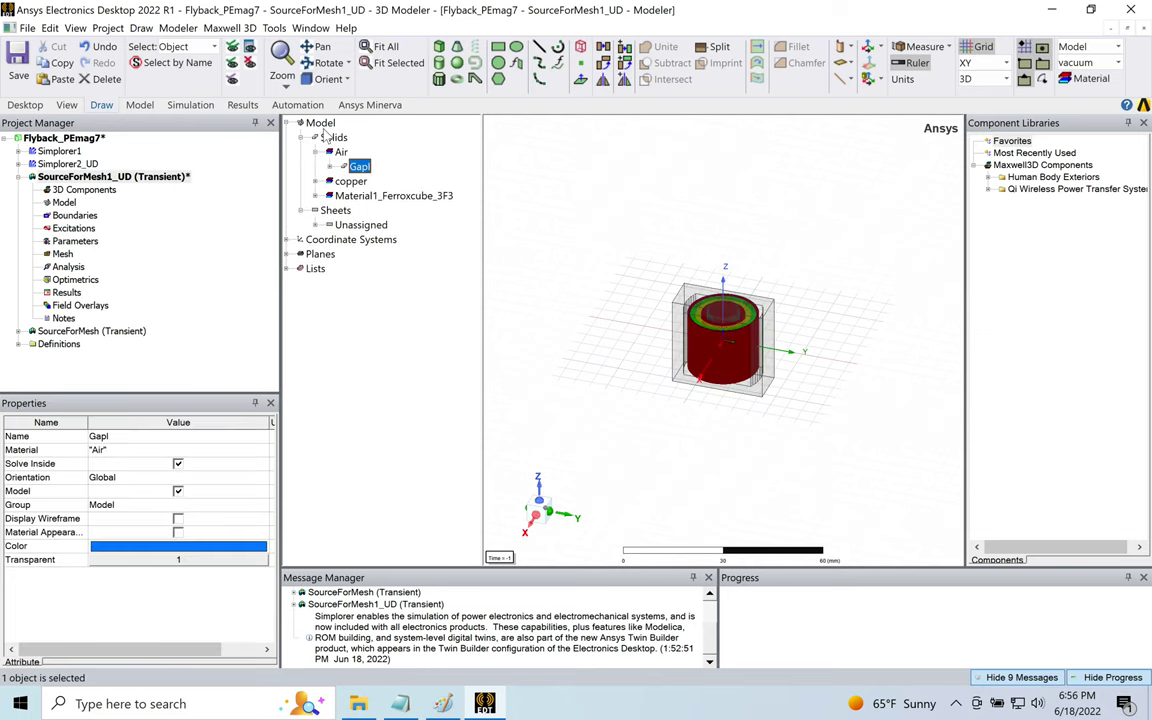
click(233, 81)
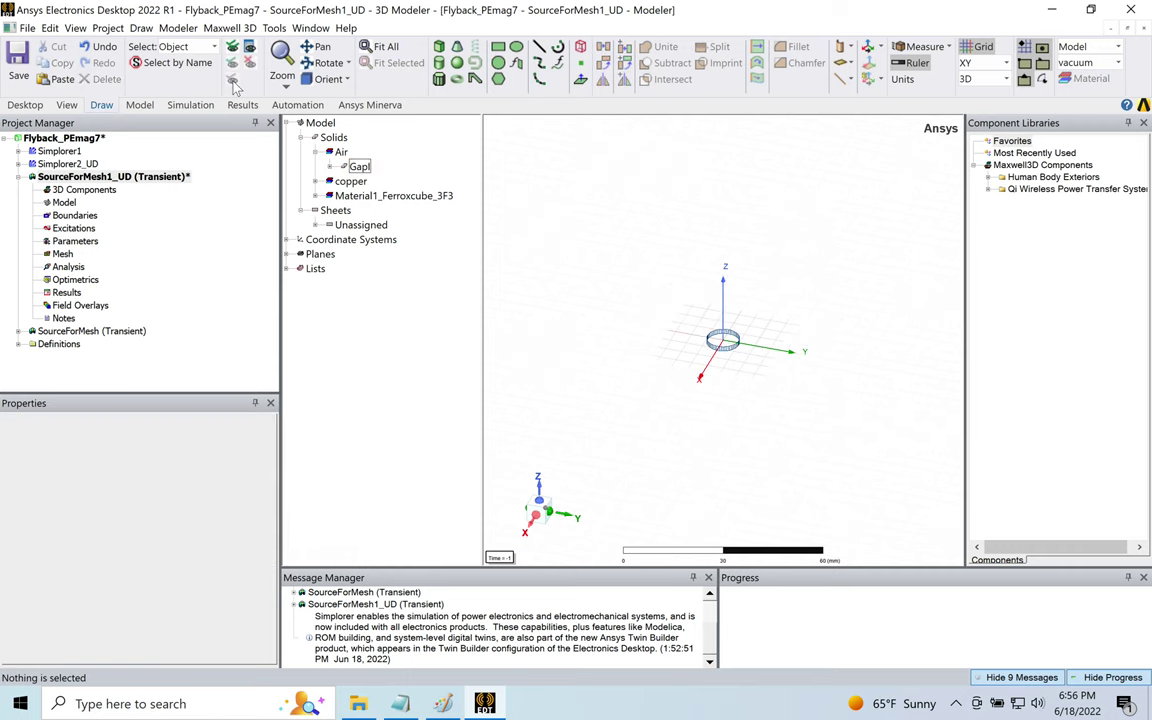
click(734, 347)
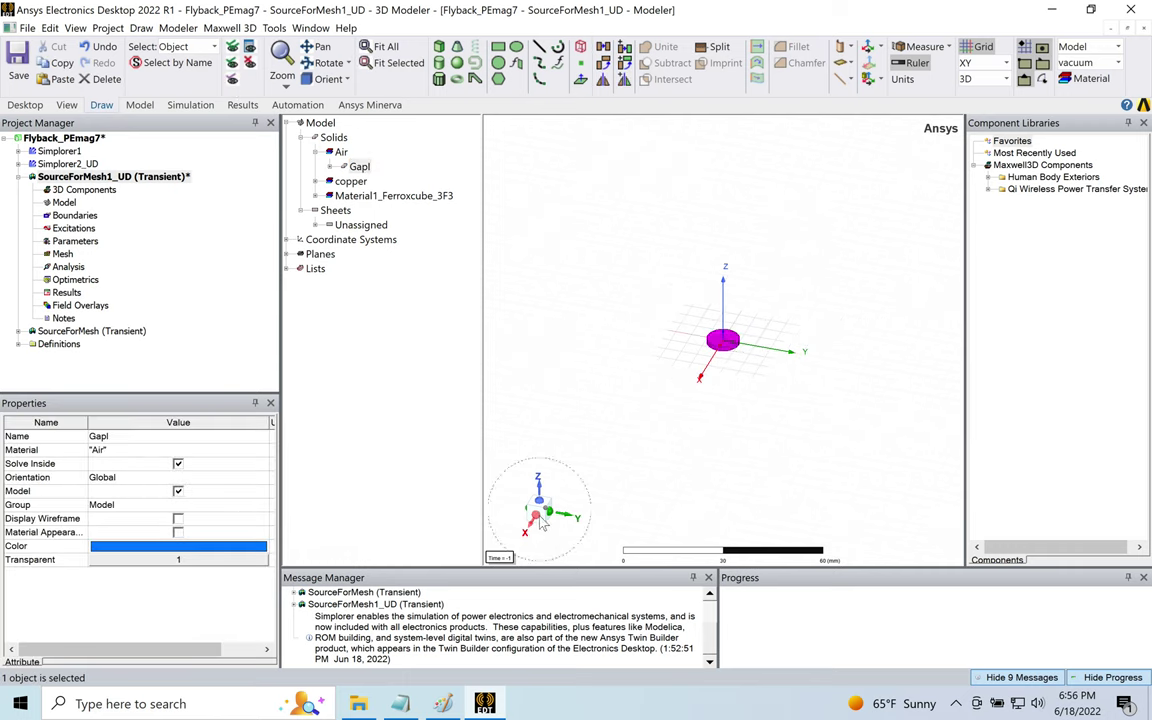
drag(538, 515, 540, 518)
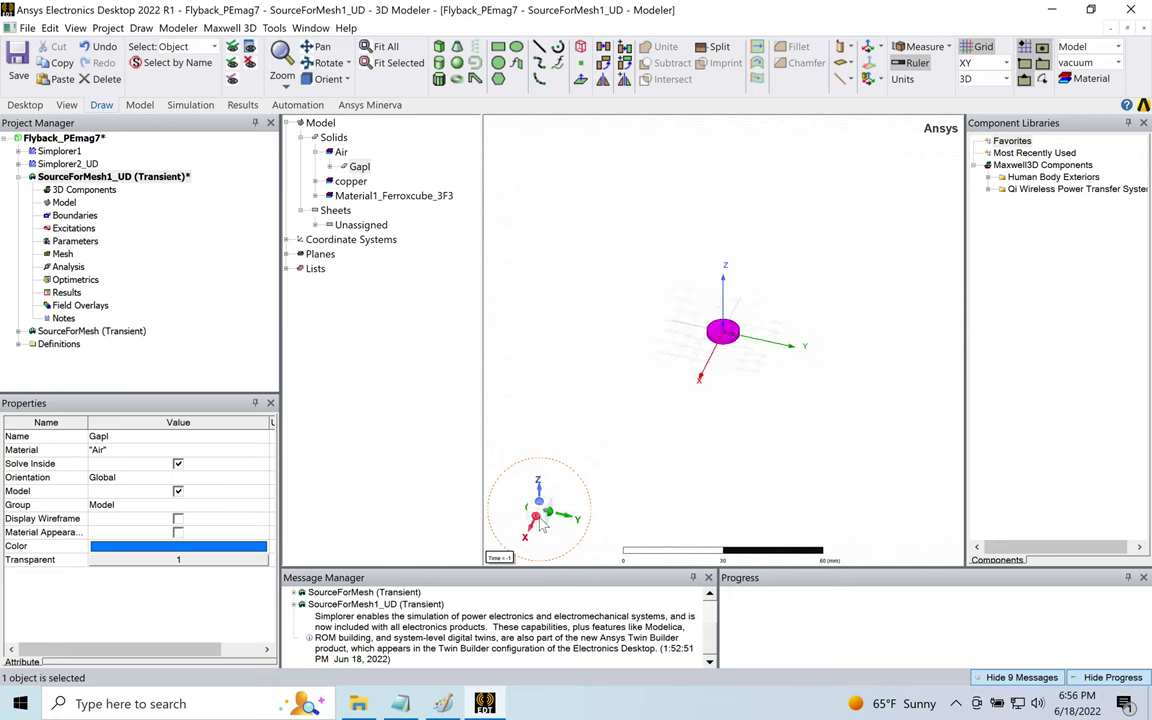
click(527, 288)
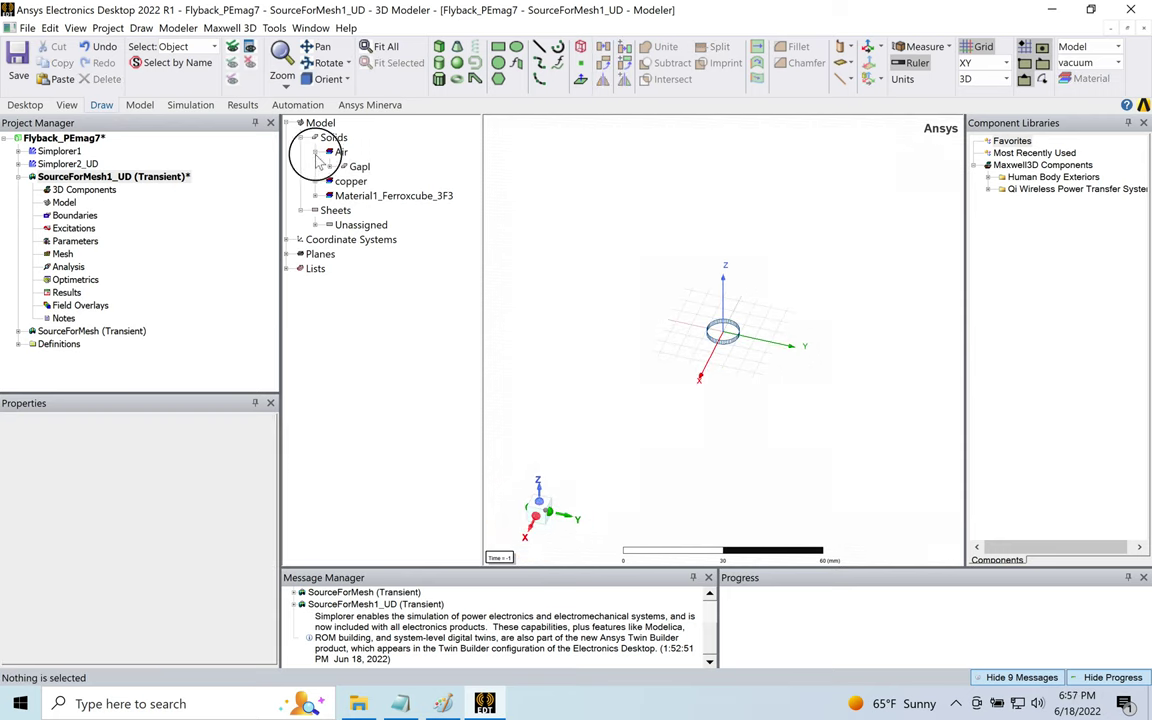
click(316, 153)
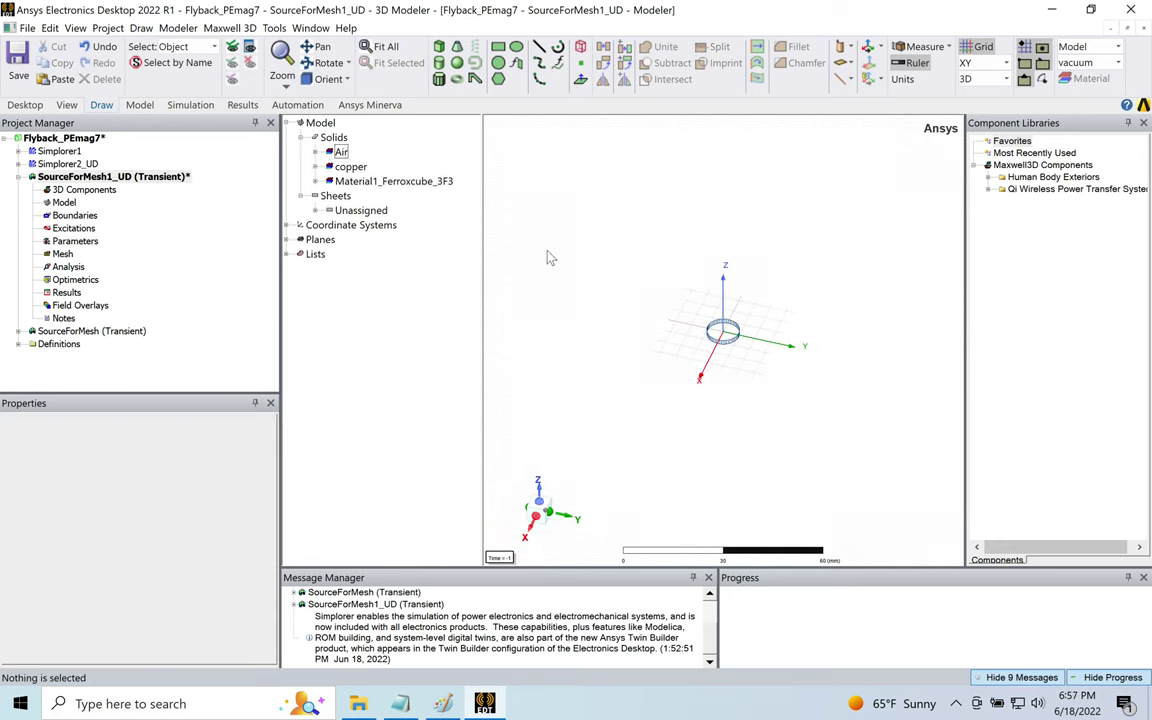
click(233, 48)
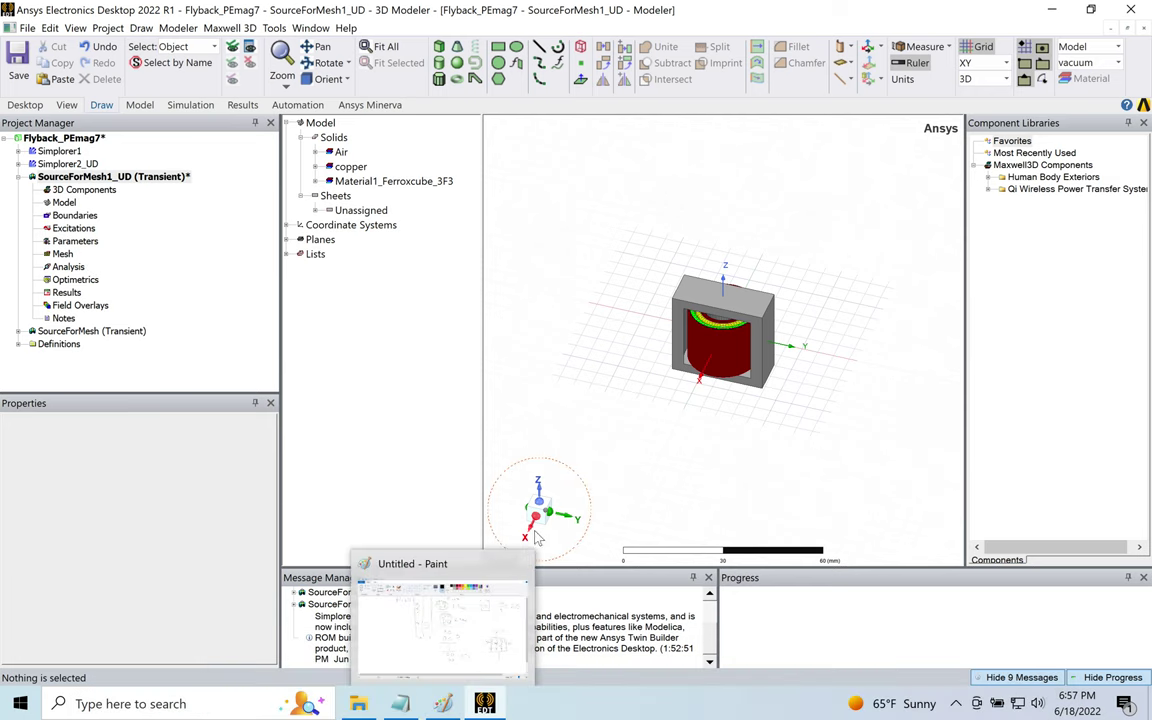
- Consult the winding sketch in Paint, and add a solid current winding named Primary_first with 2.5 A in the Maxwell design
click(471, 597)
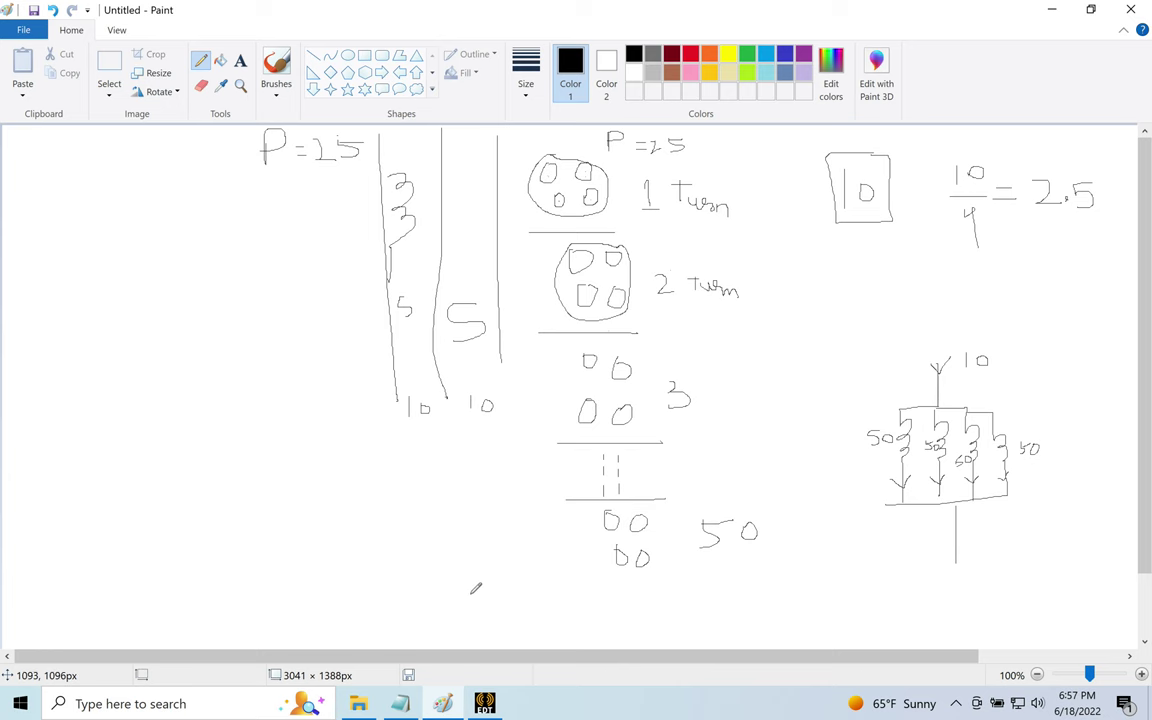
click(484, 703)
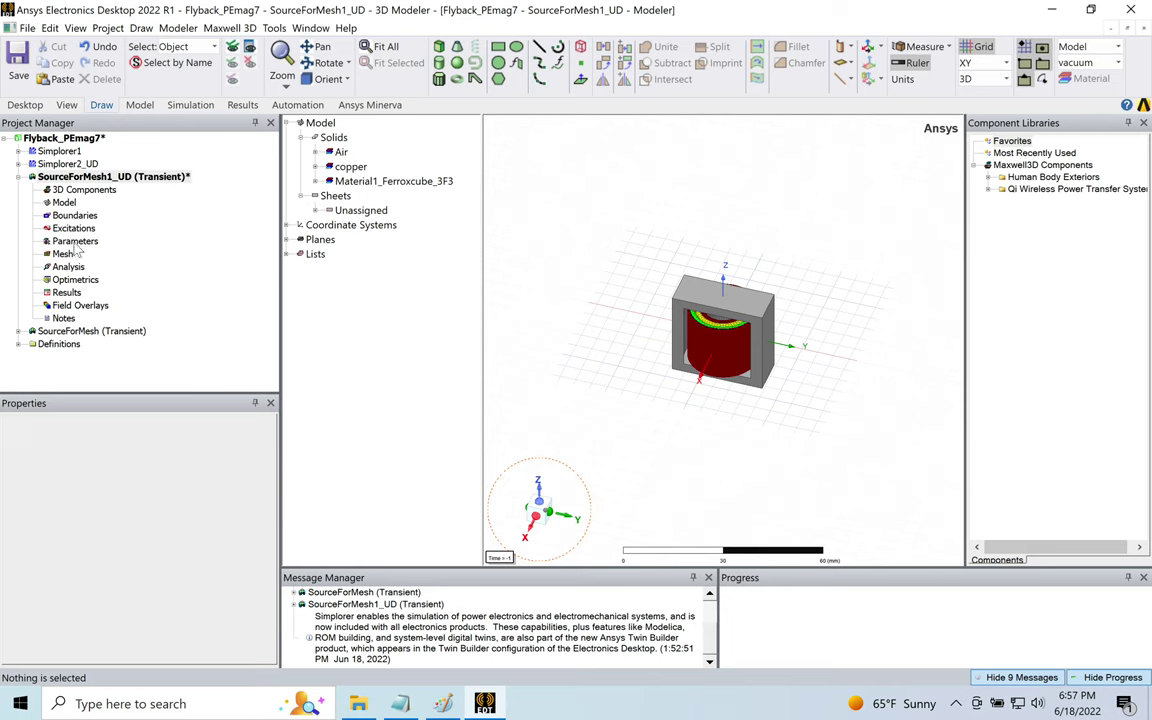
right_click(74, 229)
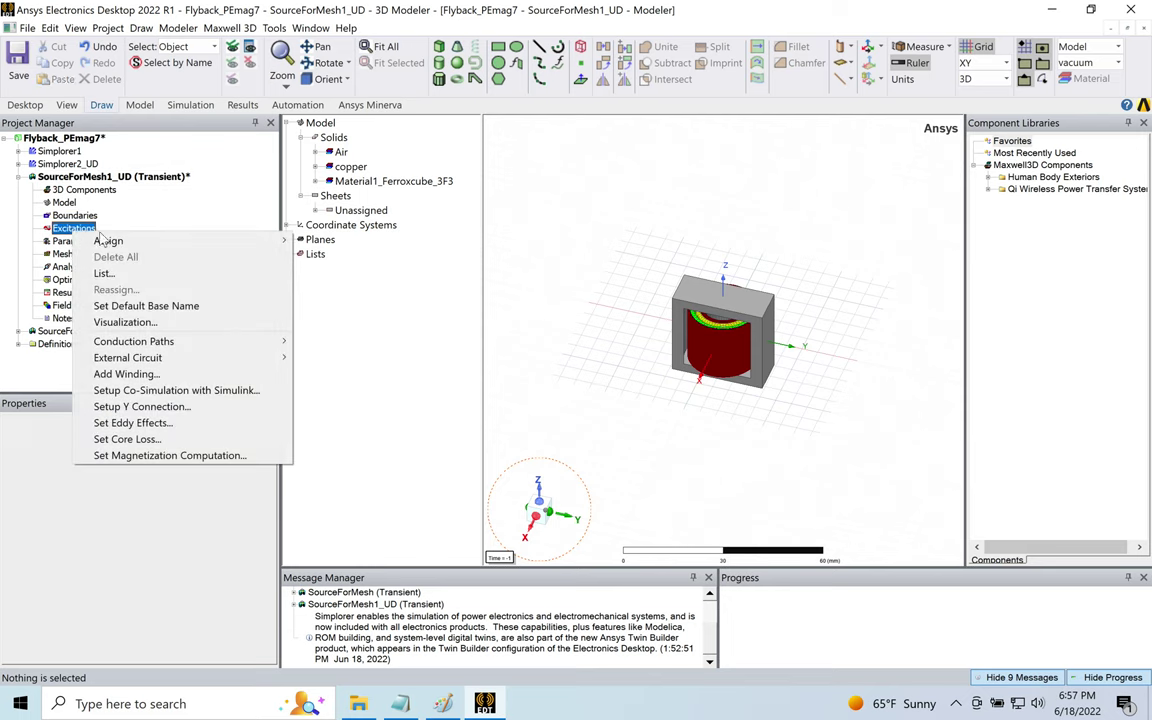
click(126, 374)
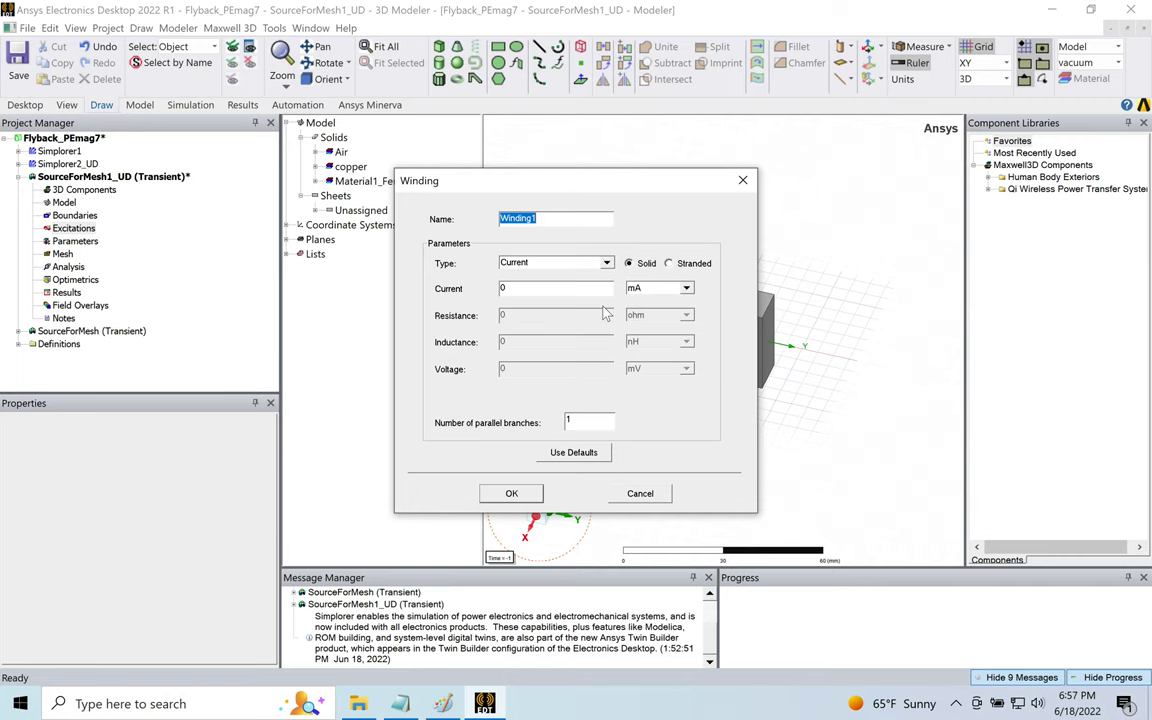
text(Primary_first)
double_click(522, 288)
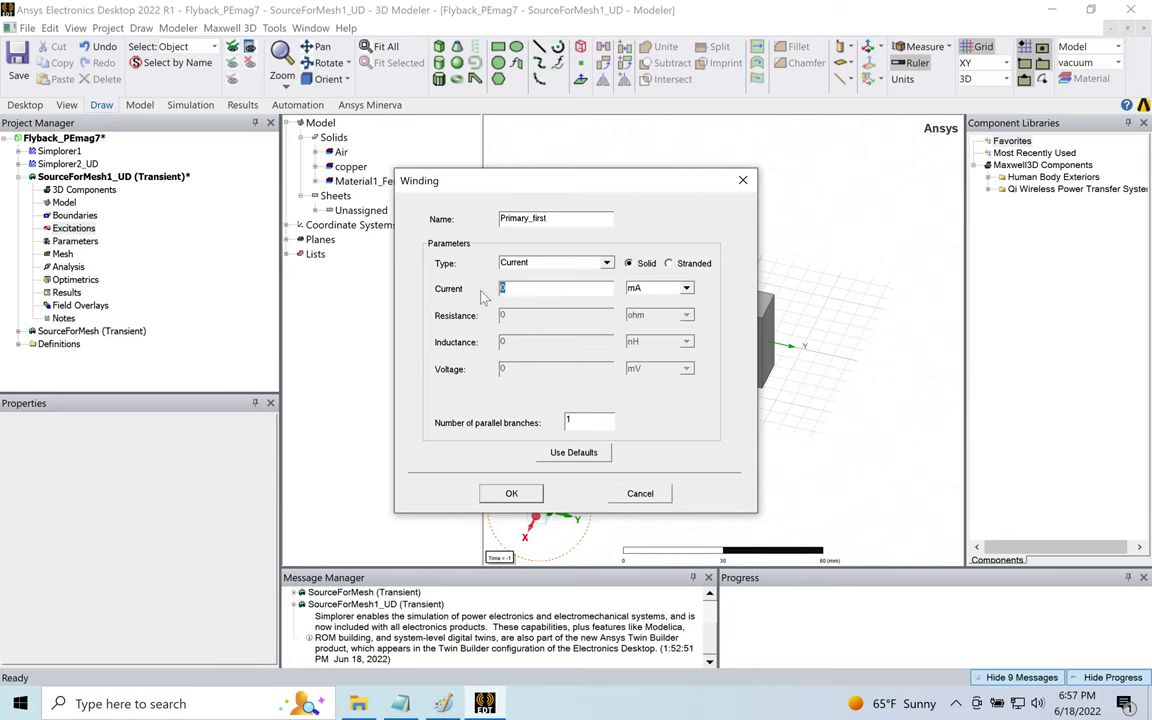
text(2.5)
click(645, 288)
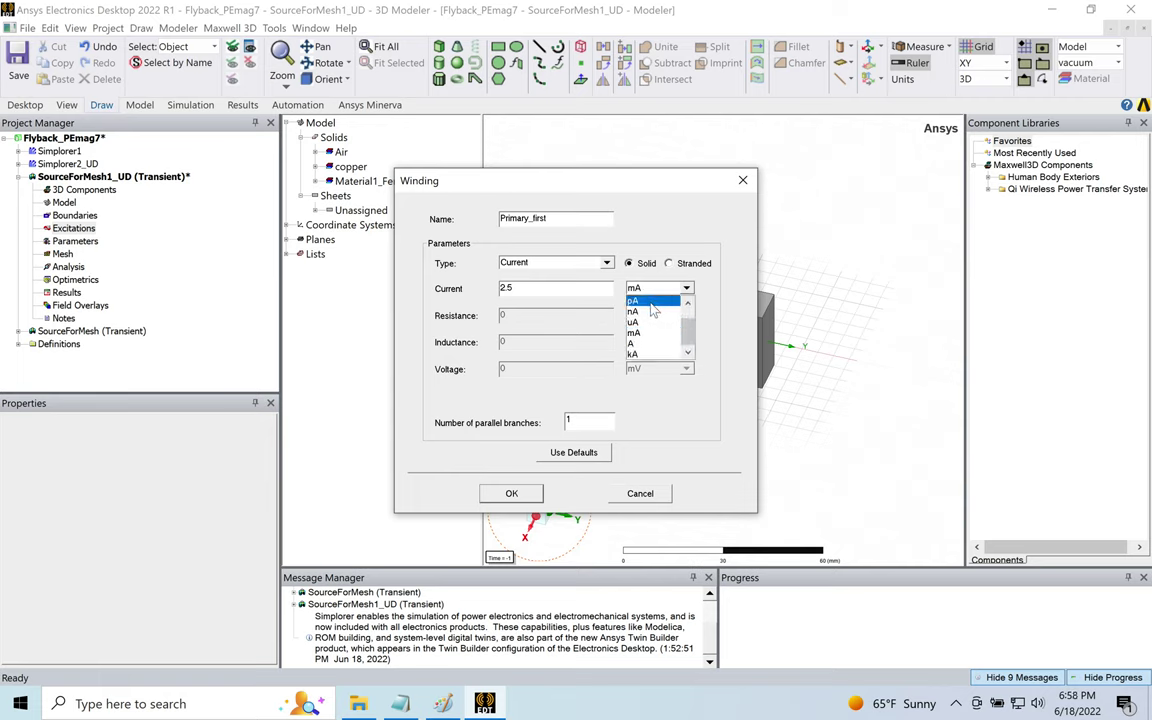
click(638, 343)
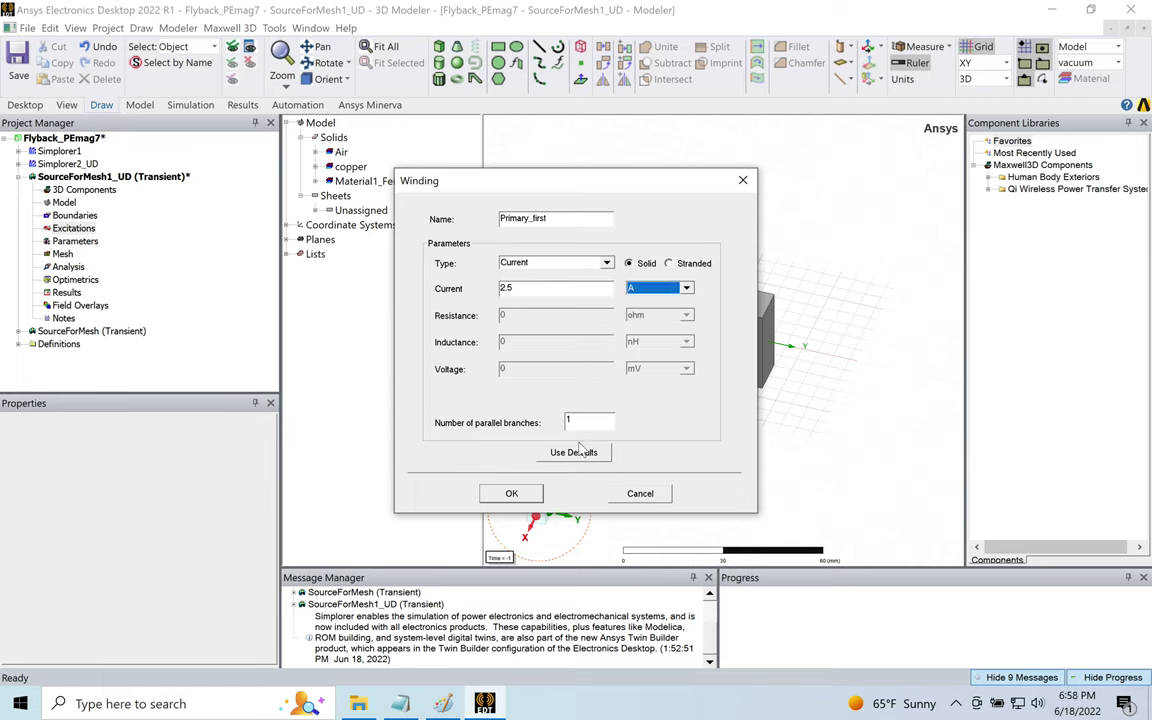
click(510, 494)
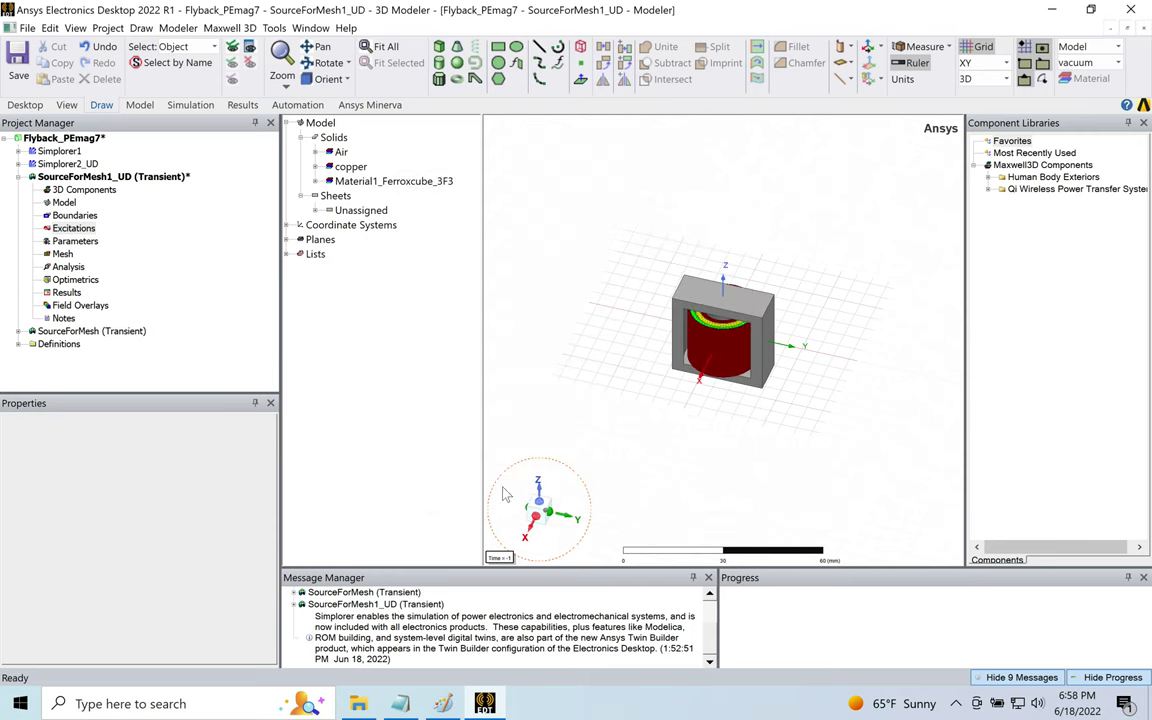
- Add a second winding named Primary_second, keeping the default solid current settings
click(72, 230)
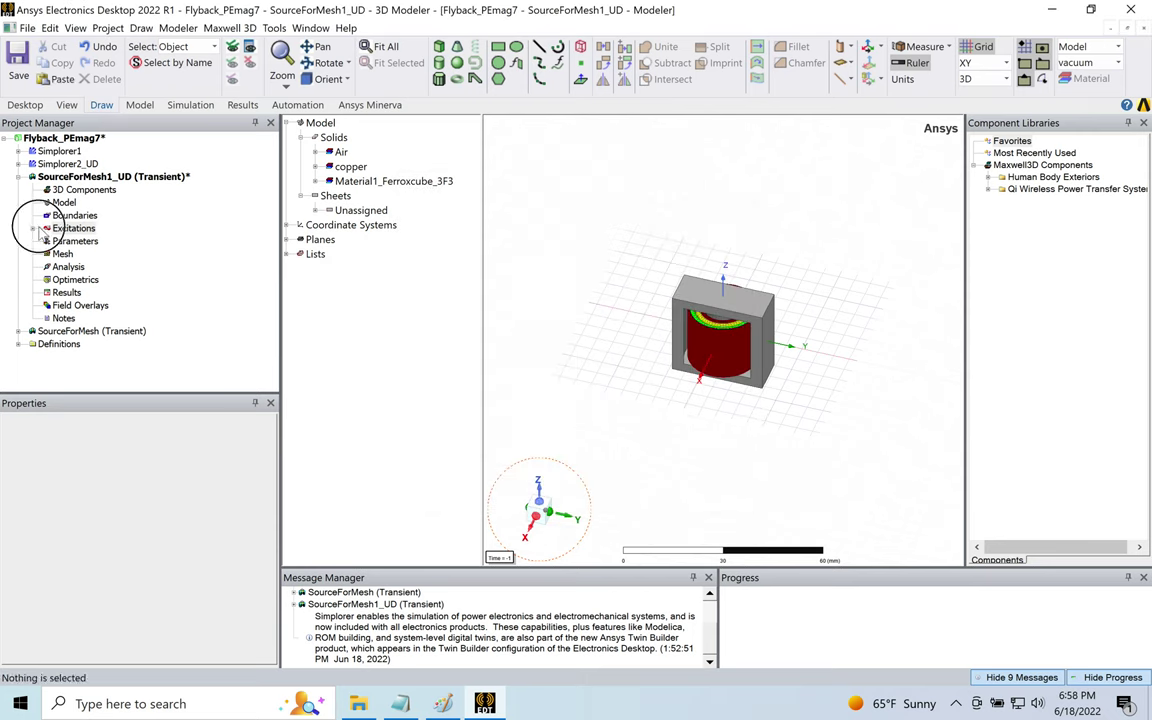
right_click(72, 230)
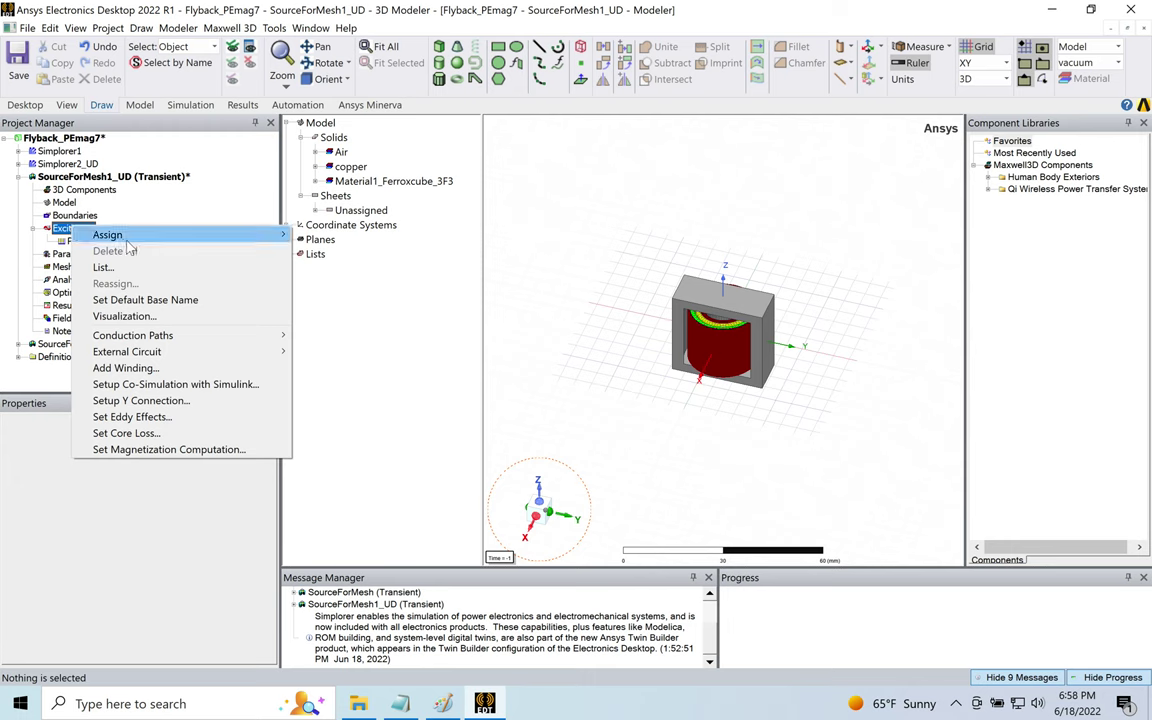
click(125, 368)
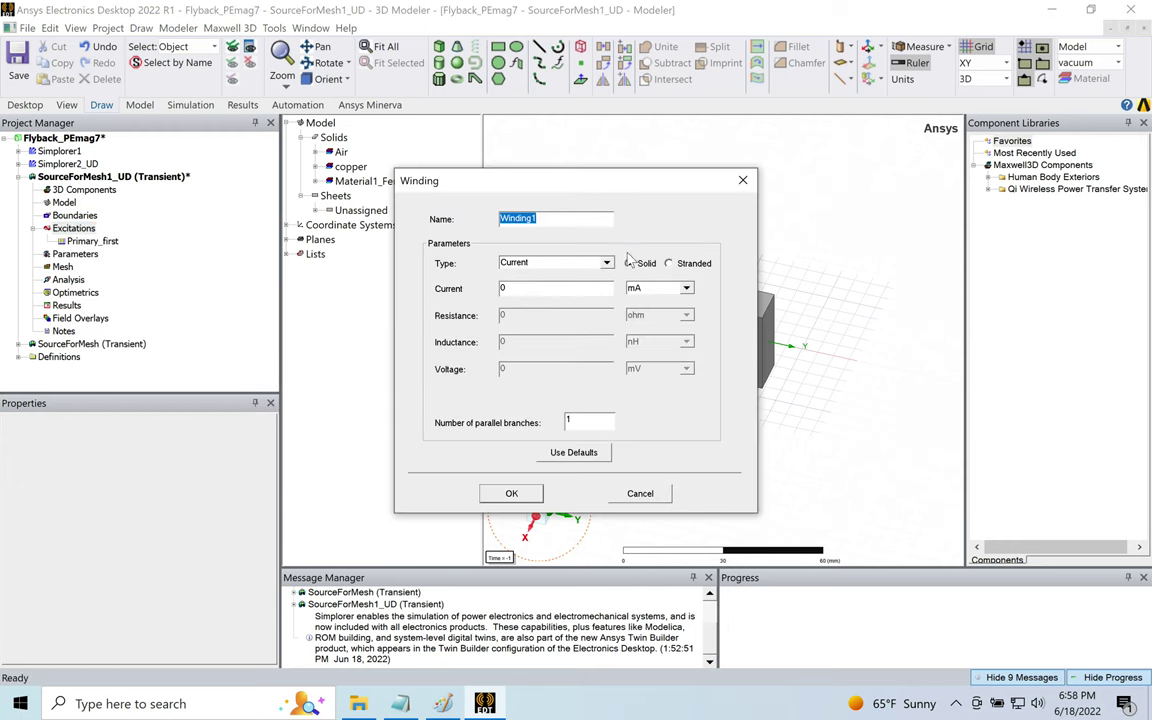
key(BackSpace)
key(Return)
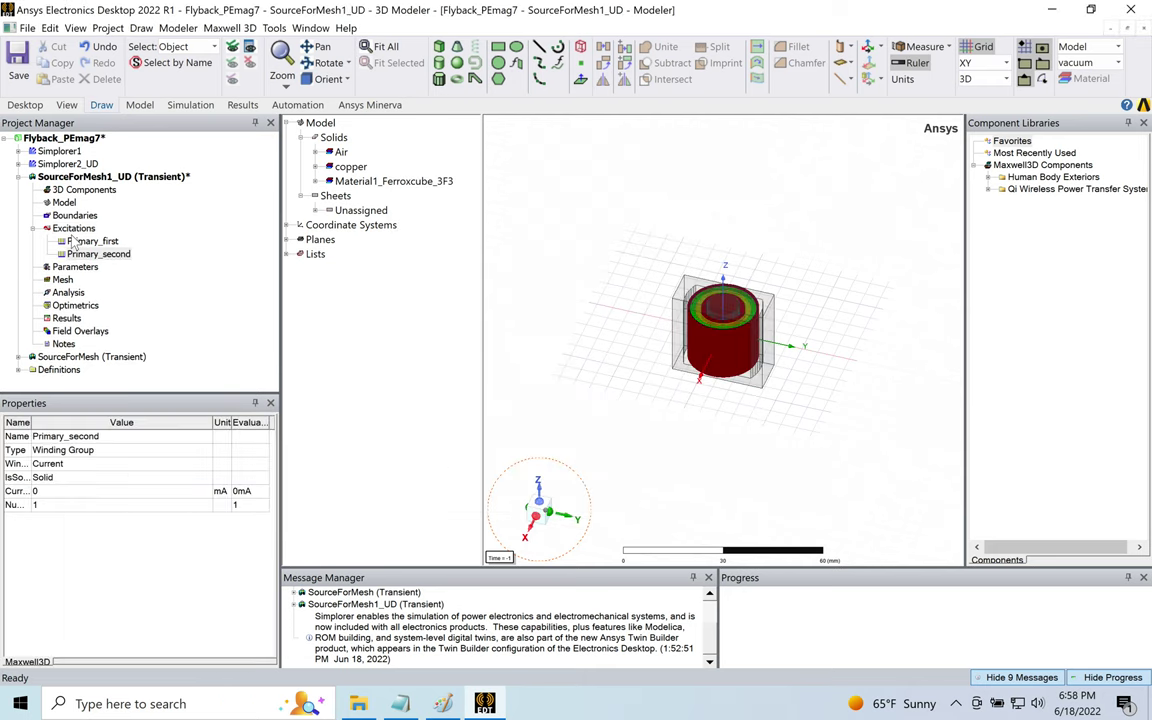
- Add a third winding named Primary_third, keeping the default solid current settings
right_click(71, 229)
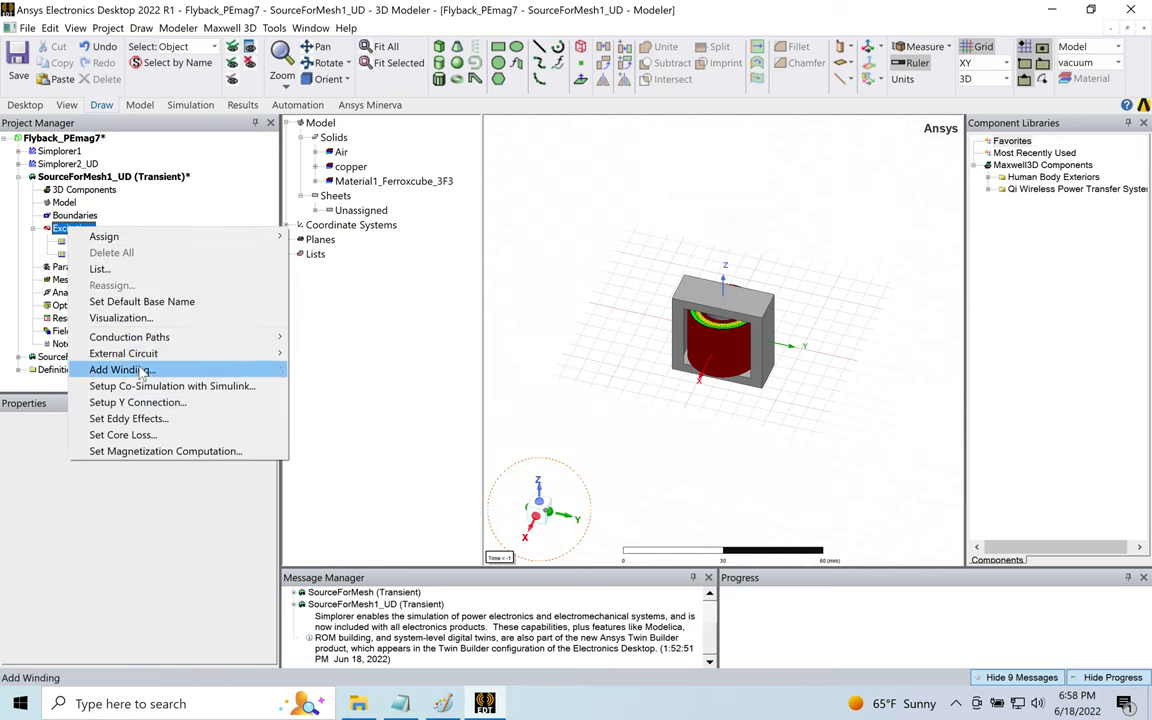
click(141, 370)
text(OPri)
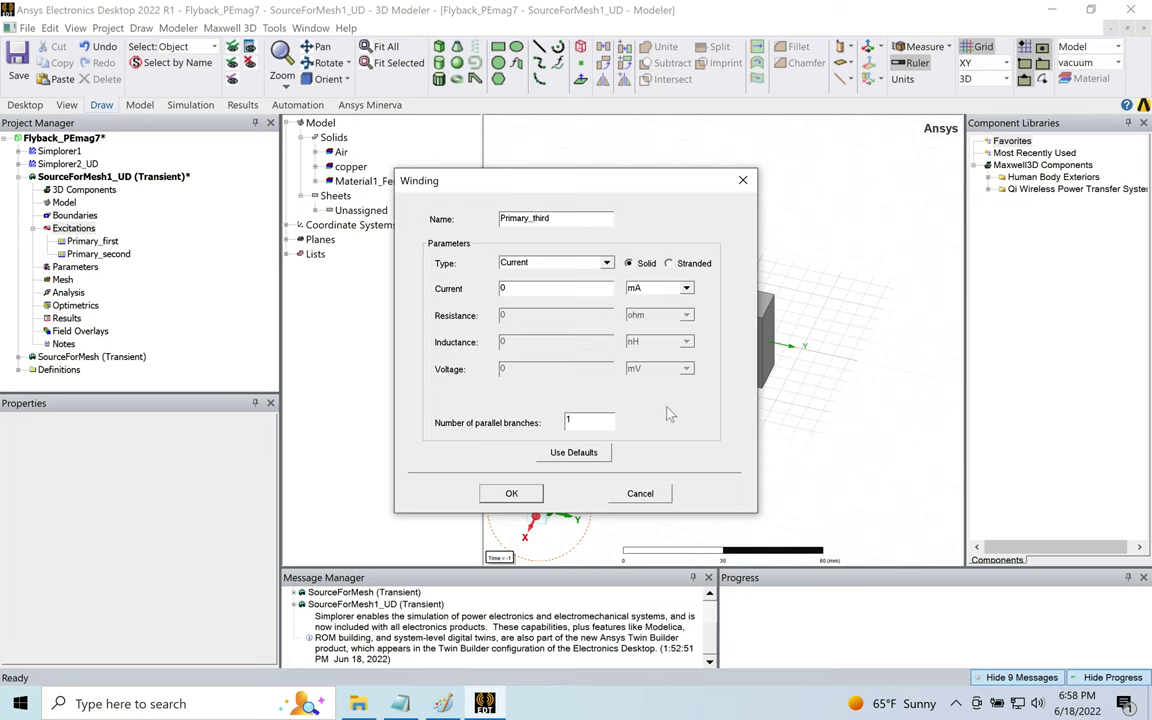
click(511, 493)
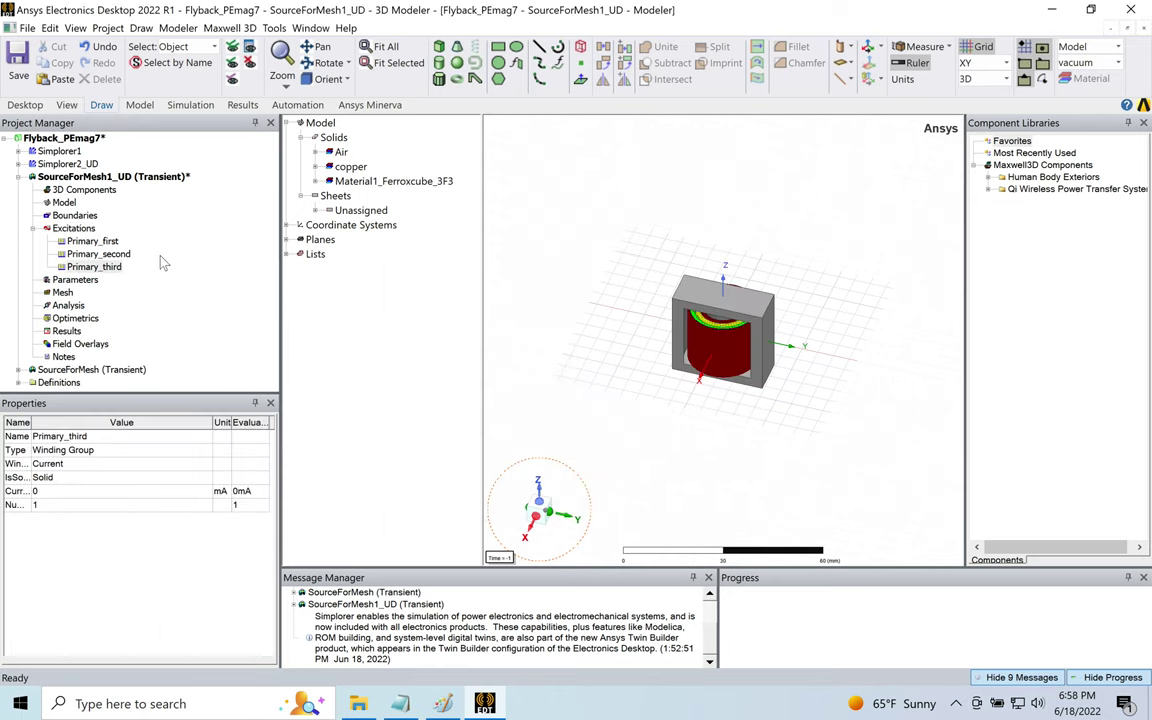
- Add a fourth winding named Primary_fourth, keeping the default solid current settings
right_click(76, 229)
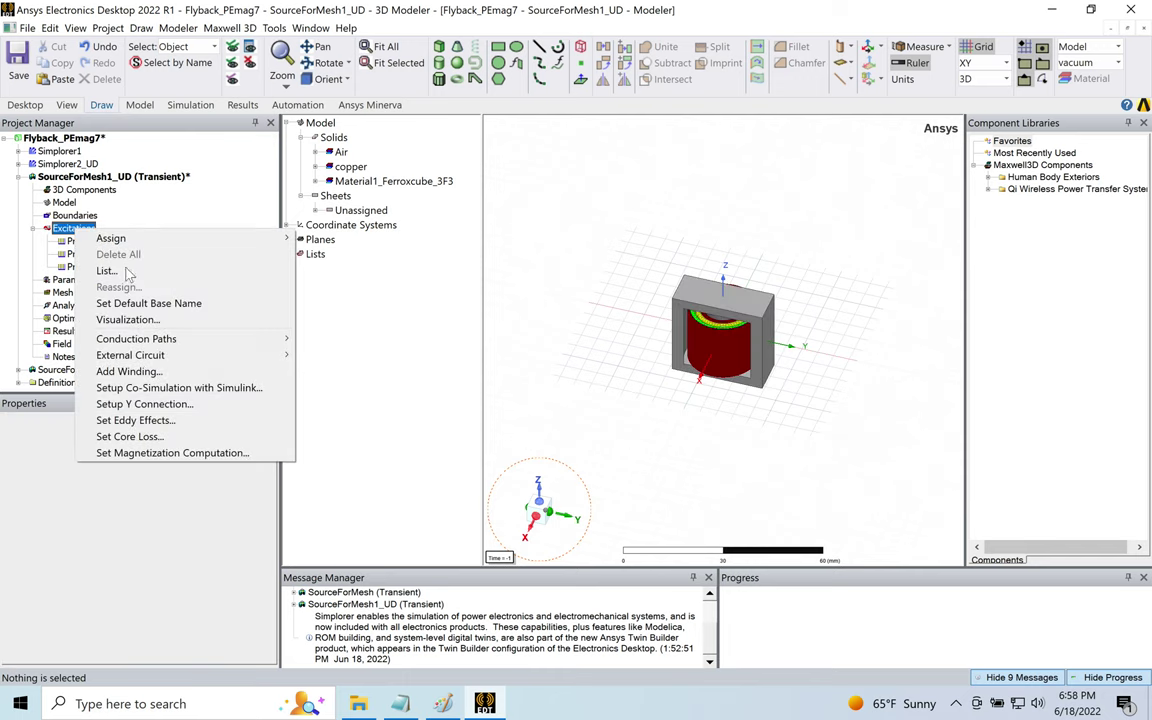
click(135, 372)
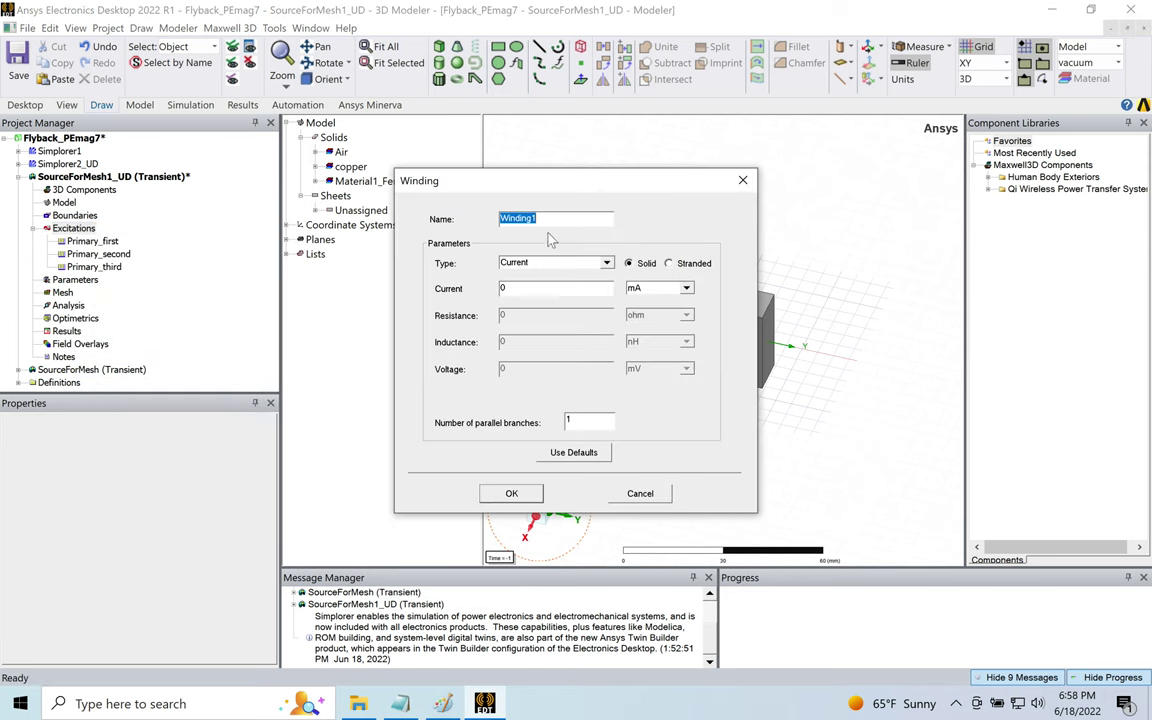
key(BackSpace)
click(511, 493)
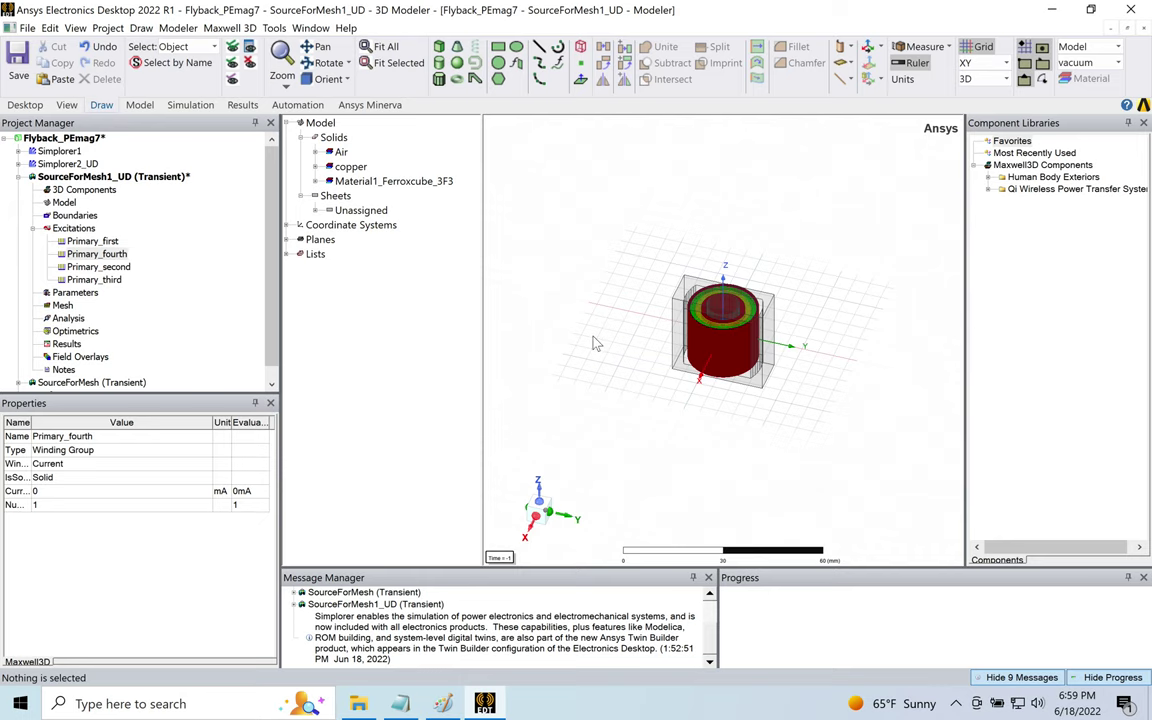
- Consult the sketch of the four parallel 50-turn windings in Paint, and return to the Maxwell design
click(443, 704)
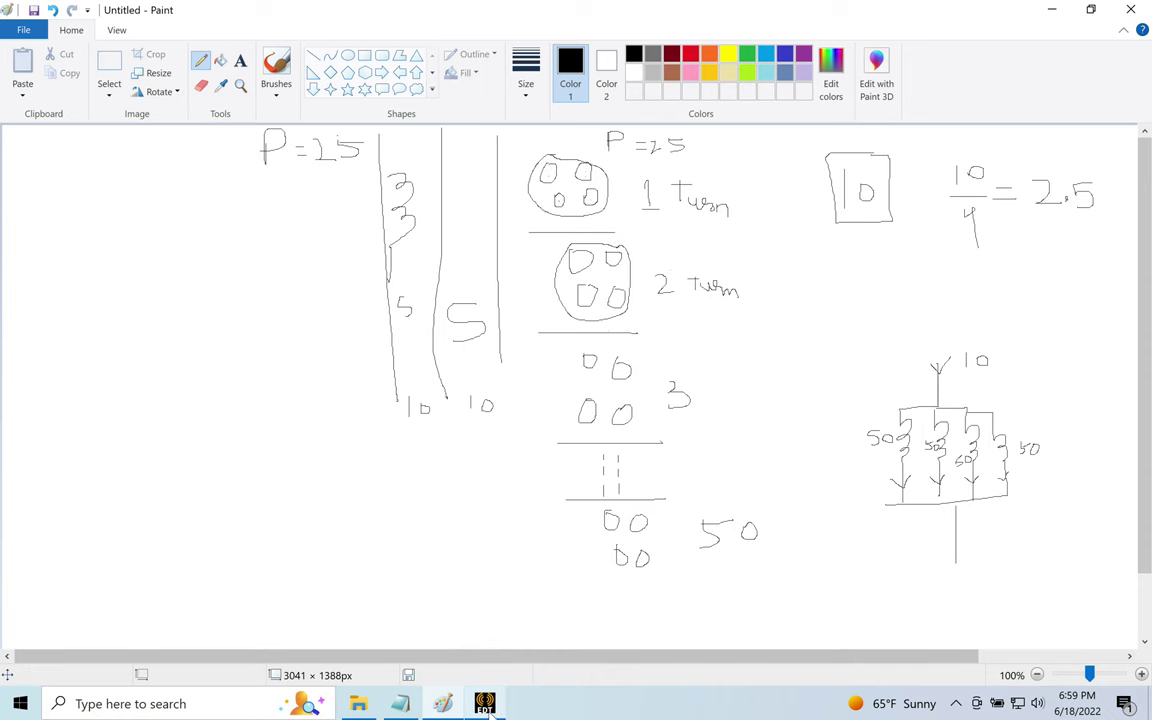
mouse_move(487, 707)
click(420, 580)
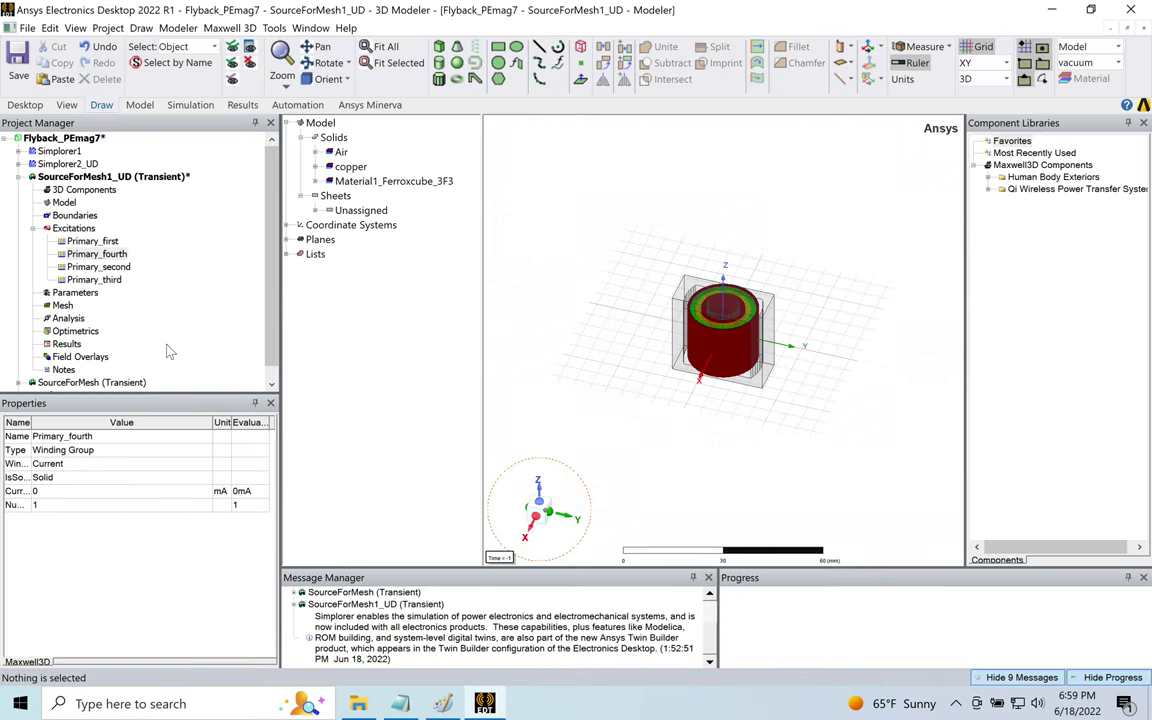
- Isolate all conductor section sheets in the Unassigned group and show them face-on along the X axis, fitted to the view
click(329, 210)
mouse_move(473, 165)
mouse_down()
mouse_move(473, 130)
mouse_move(476, 178)
mouse_up()
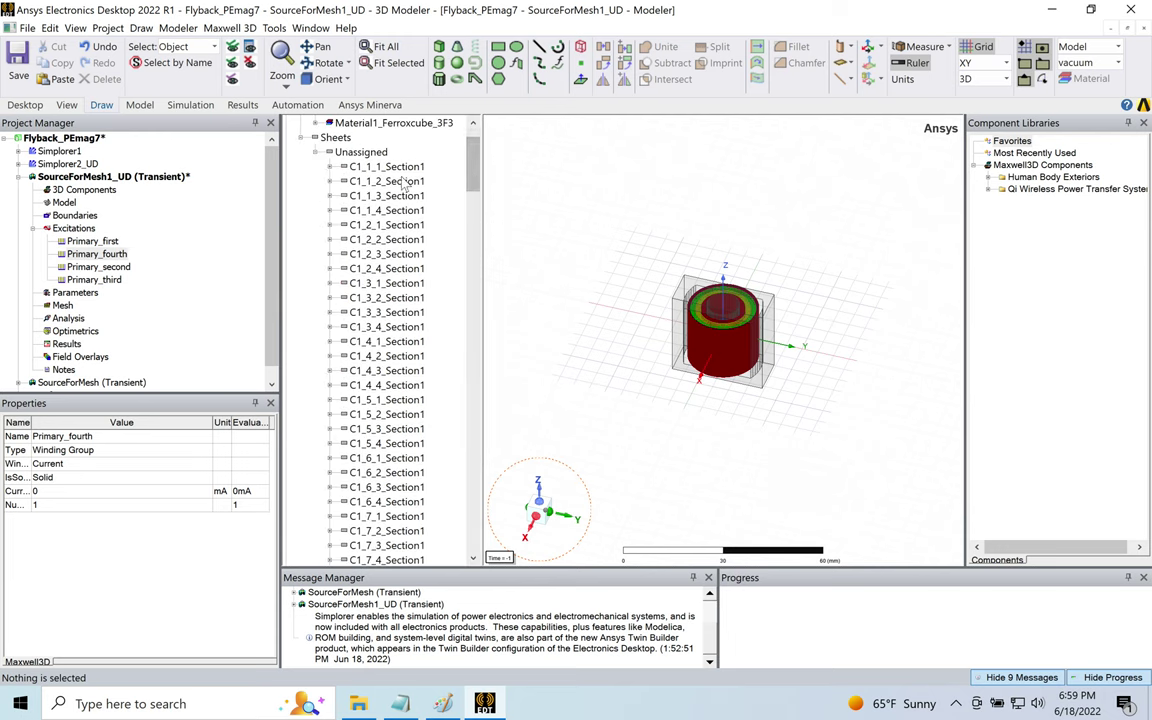
click(372, 153)
right_click(377, 161)
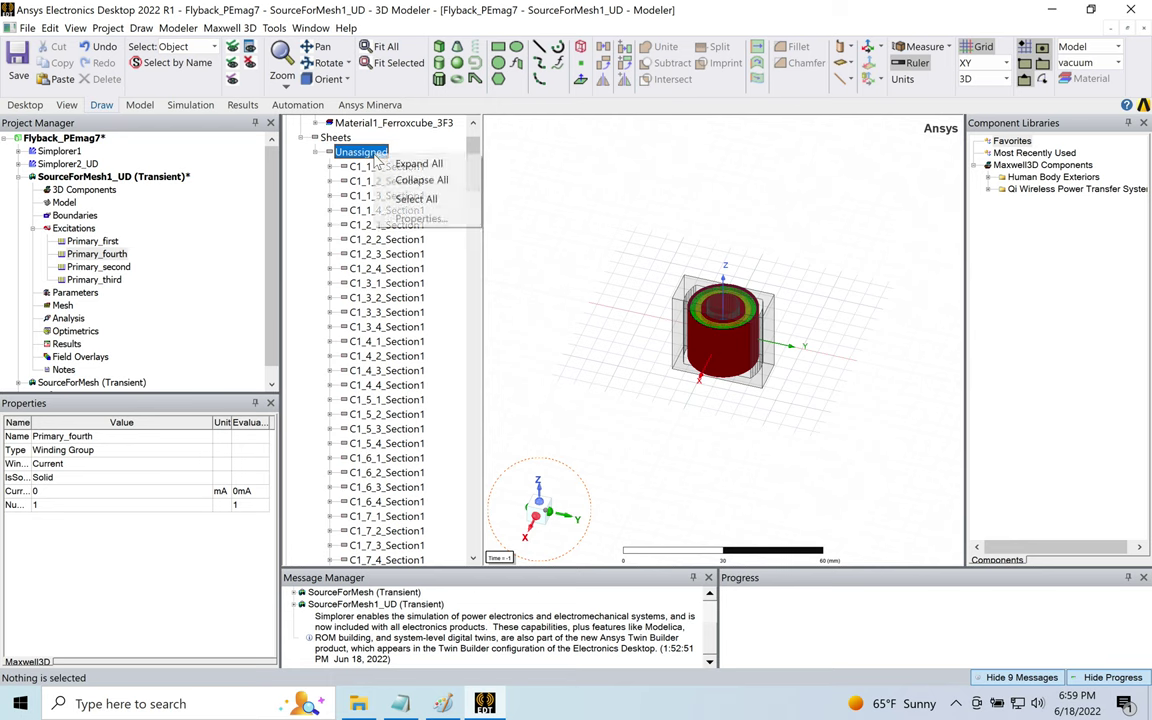
click(430, 199)
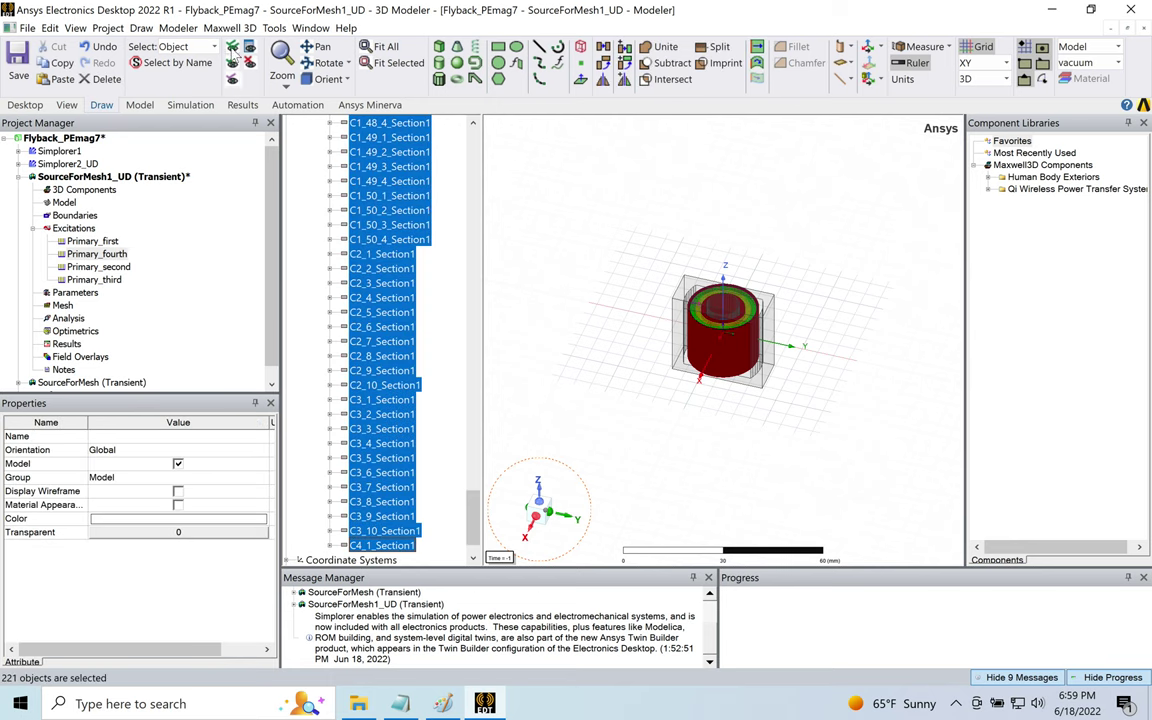
click(230, 78)
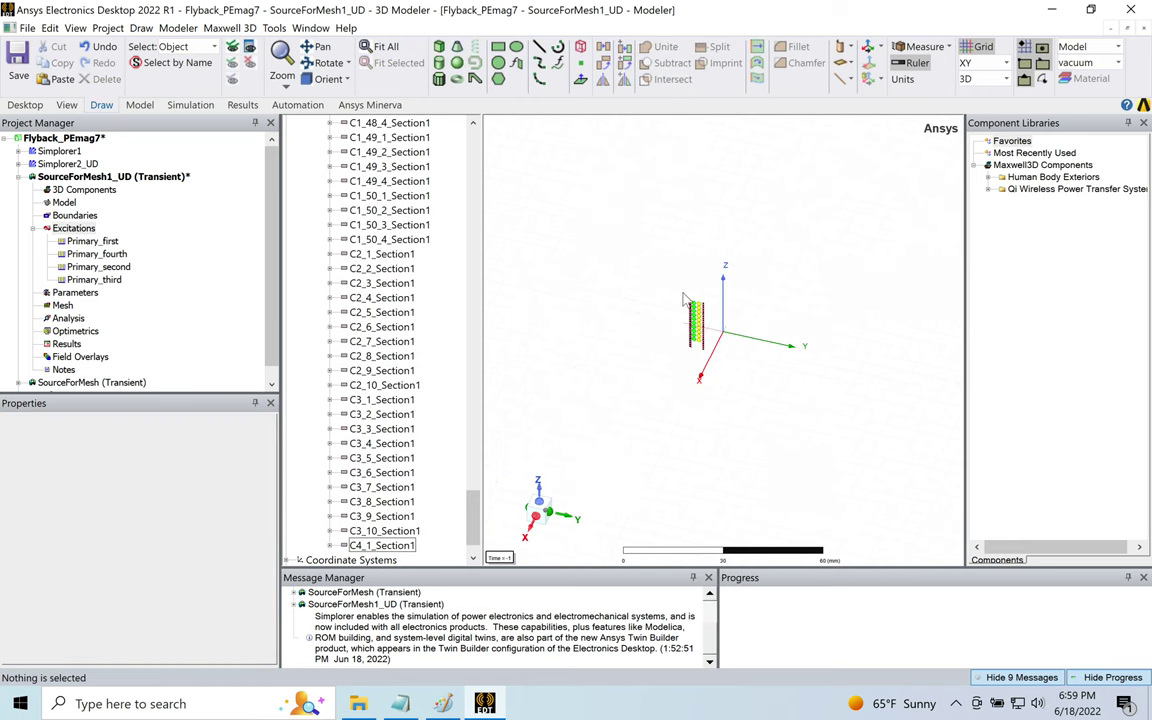
click(537, 516)
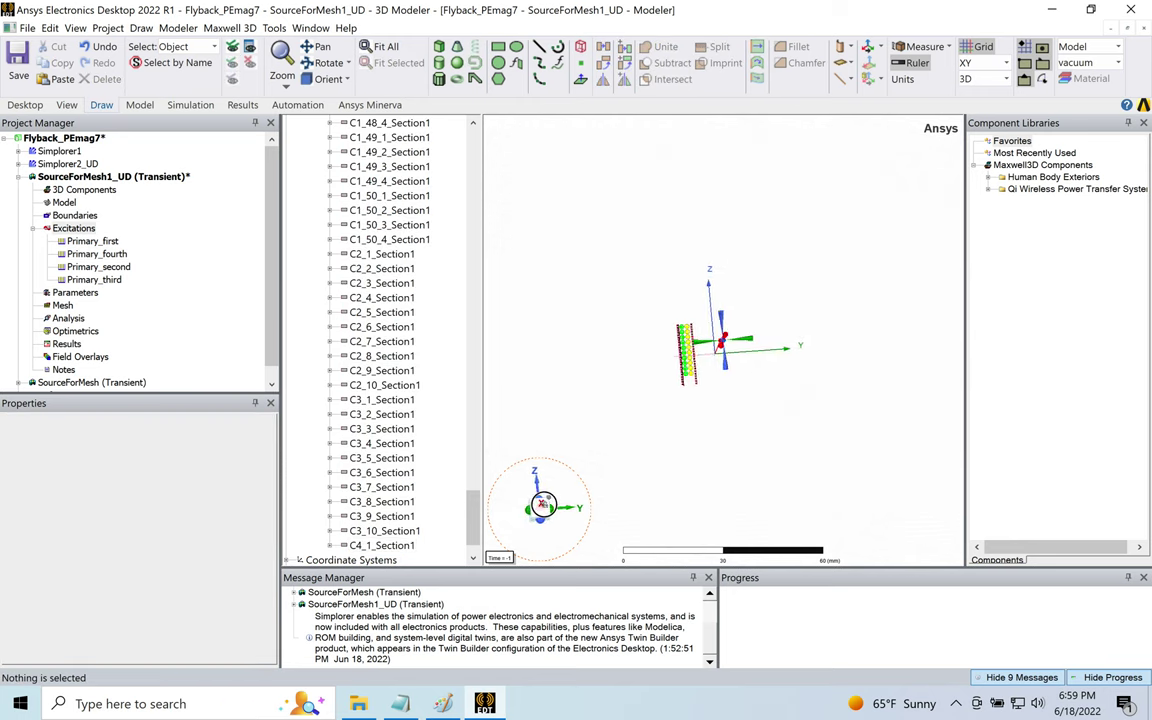
click(355, 47)
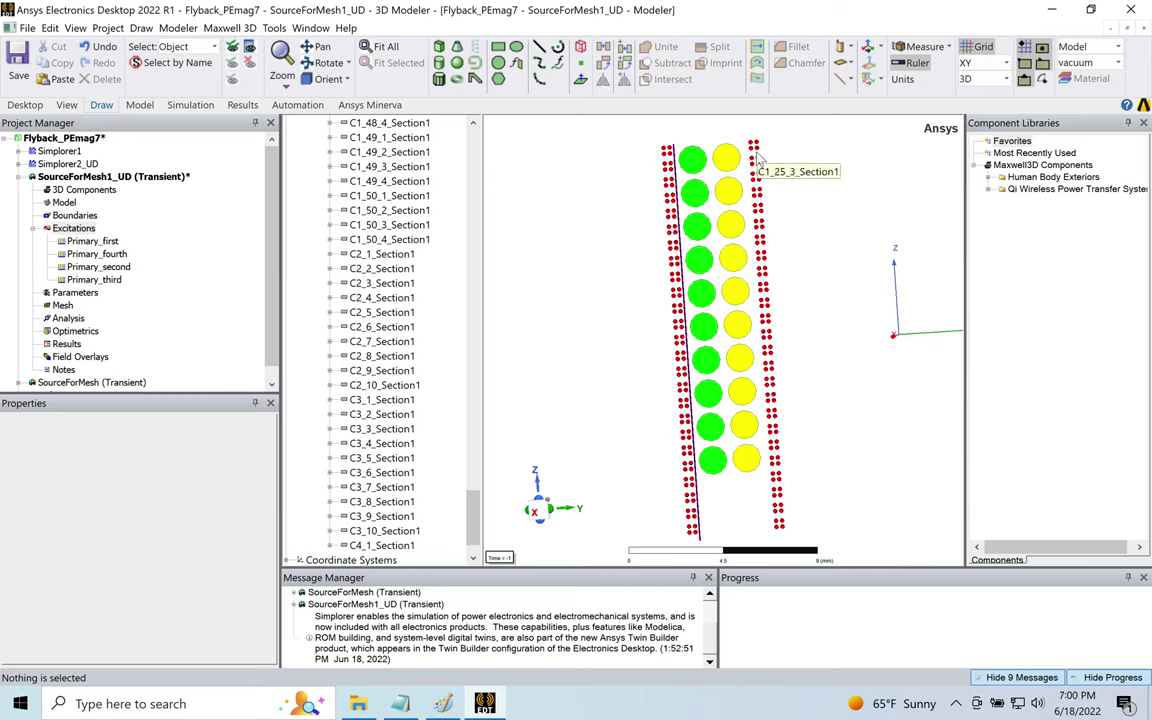
- Review the primary winding entries under Excitations, from Primary_fourth to Primary_third, alongside the list of C1 section sheets
scroll(477, 200, up, 10)
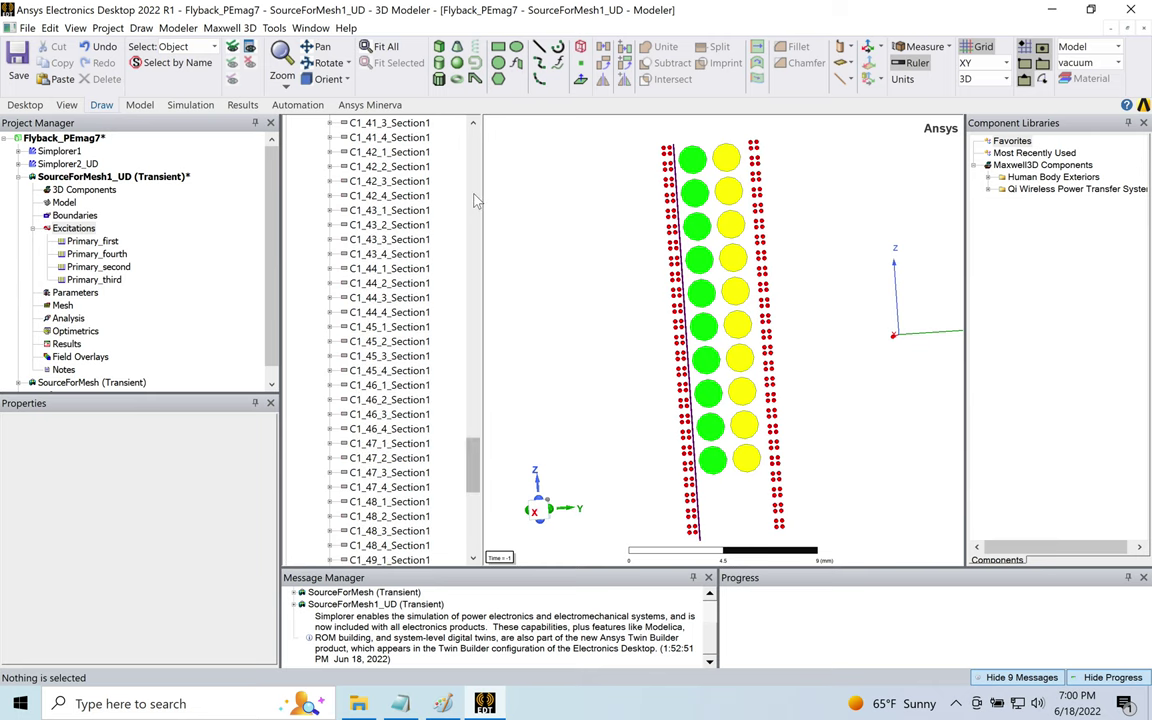
click(477, 200)
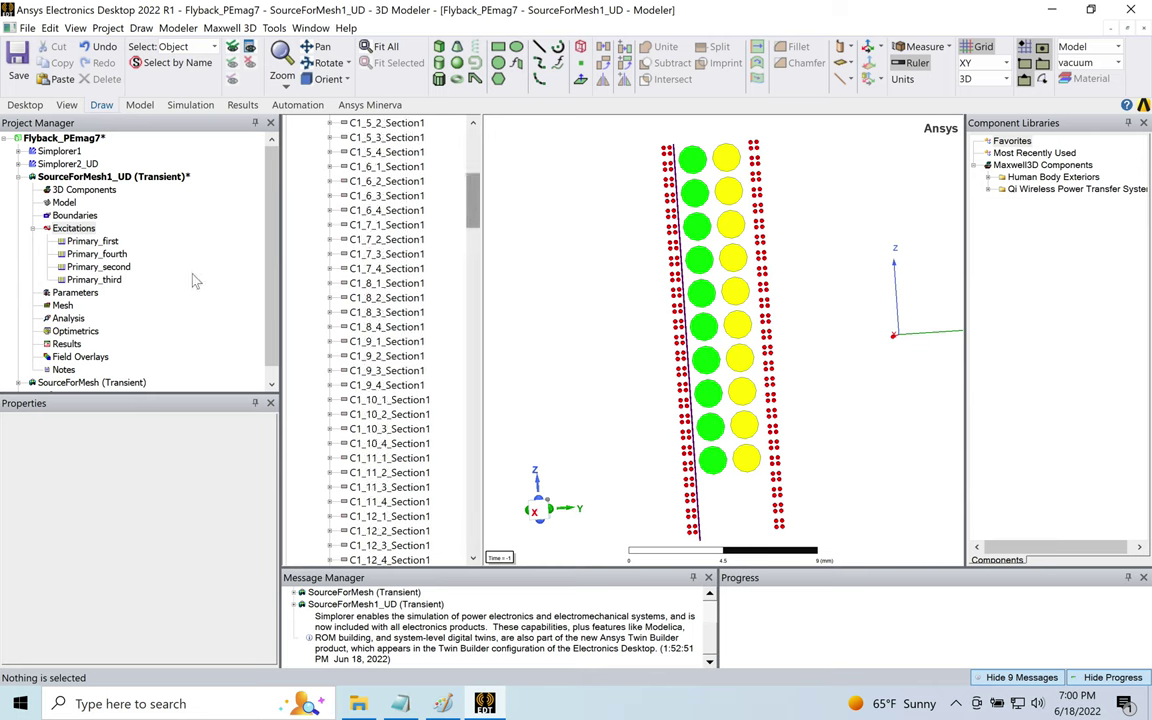
click(97, 254)
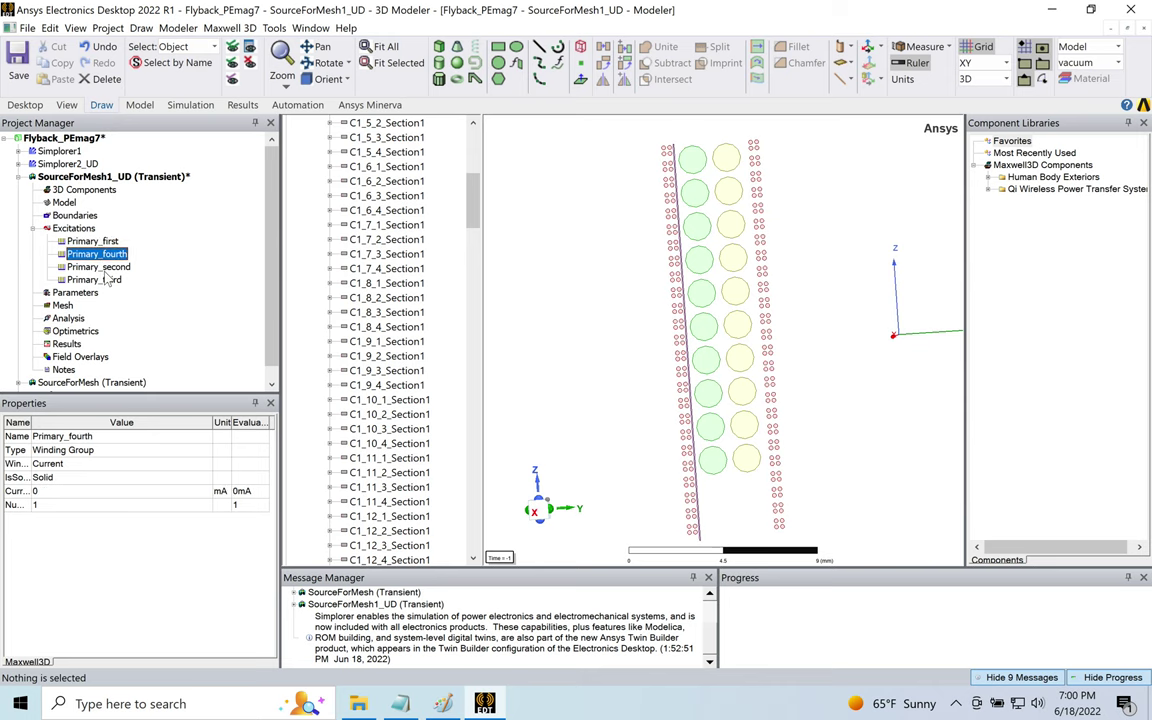
key(Down)
key(Down)
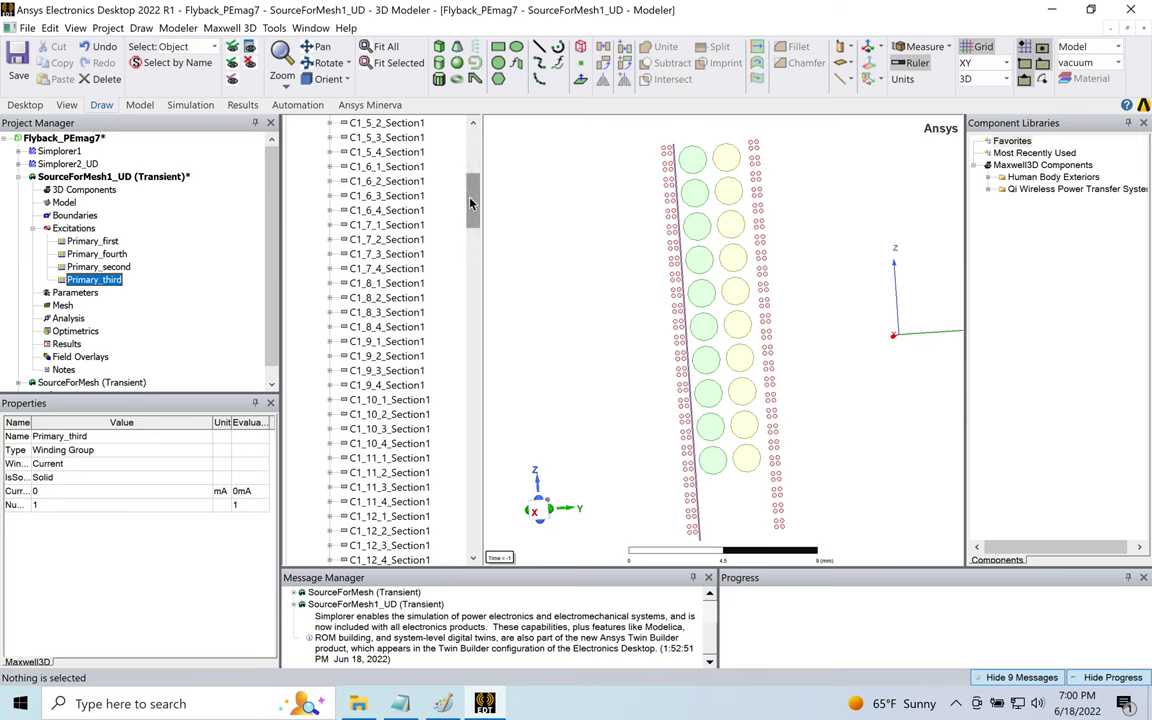
drag(470, 204, 470, 149)
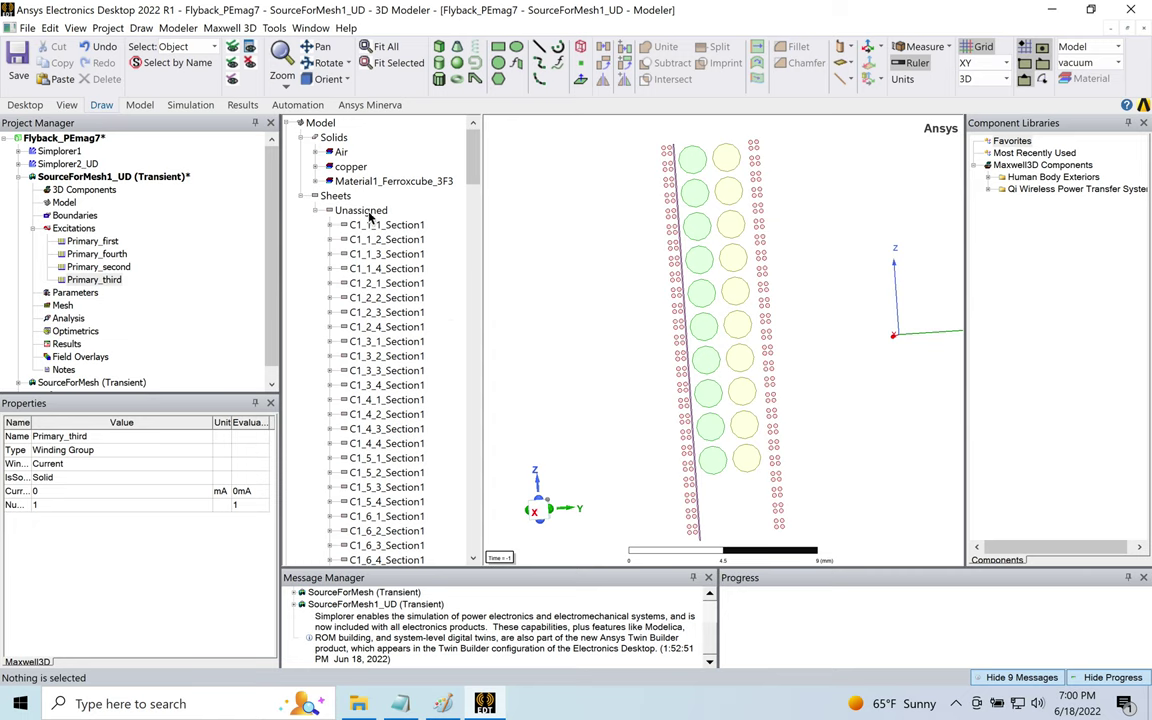
click(372, 212)
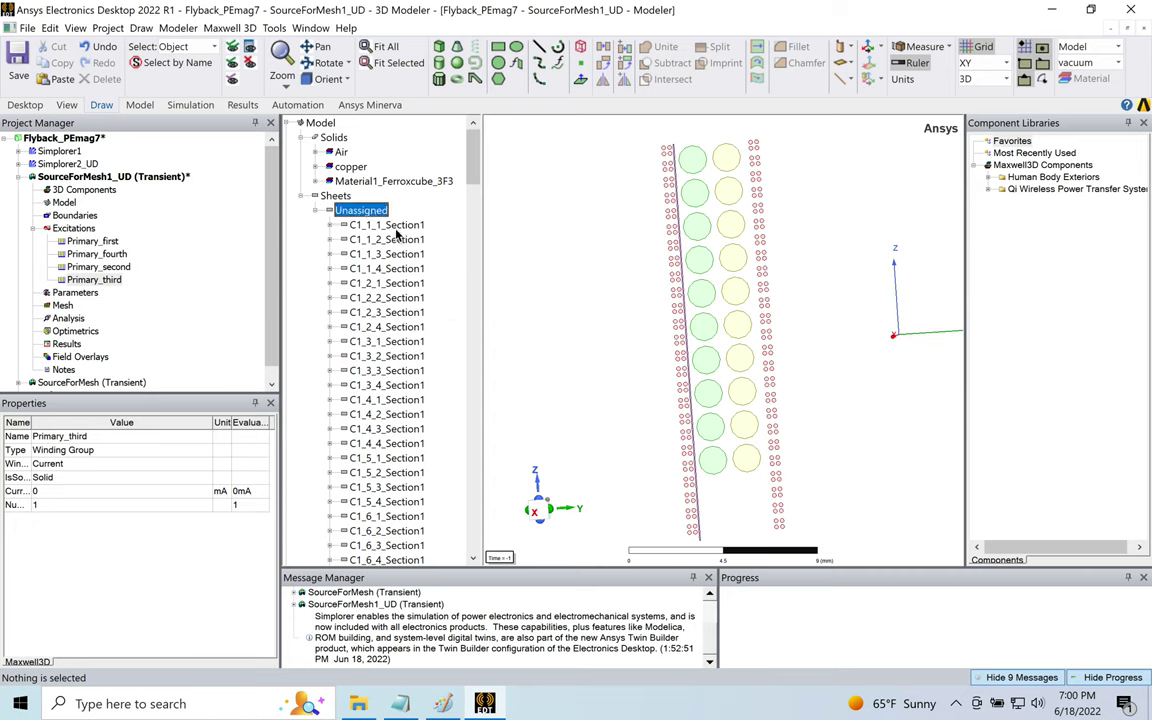
click(396, 226)
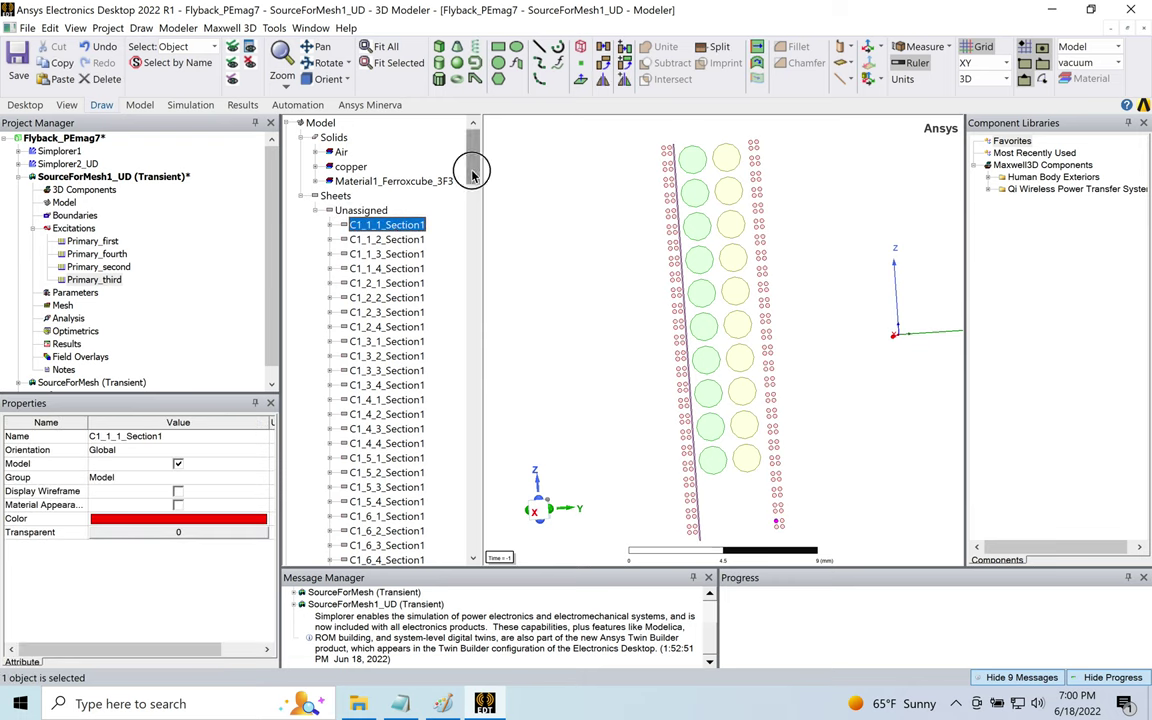
drag(473, 174, 490, 507)
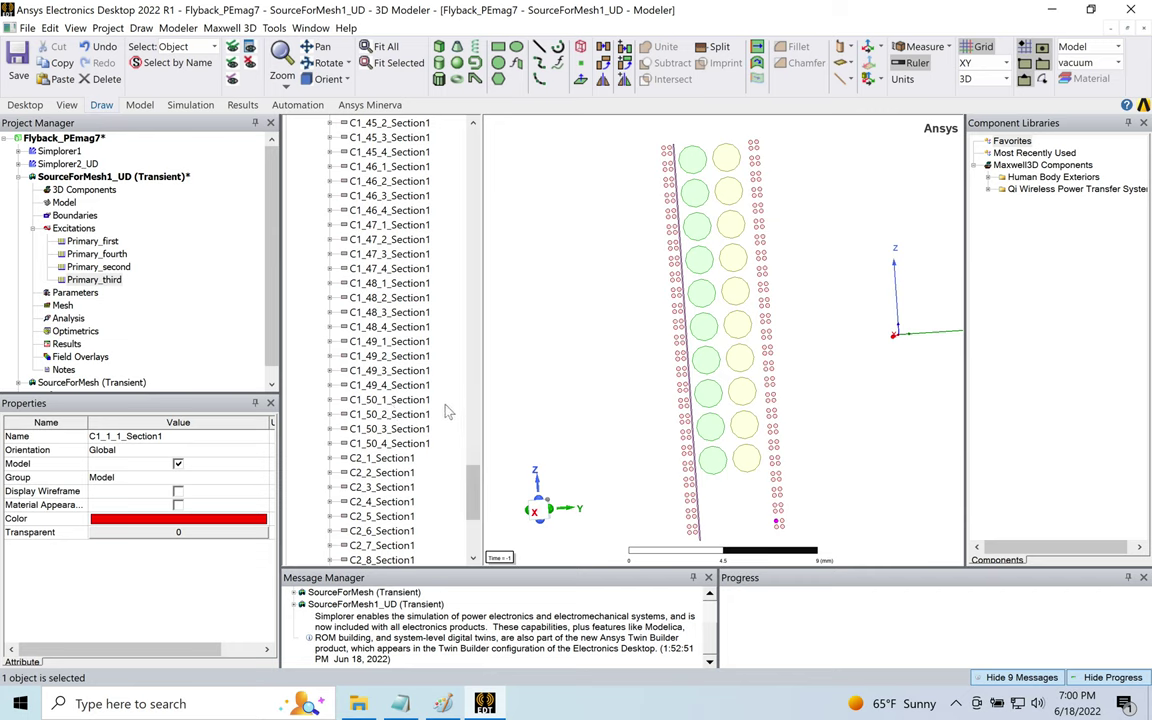
shift+click(385, 445)
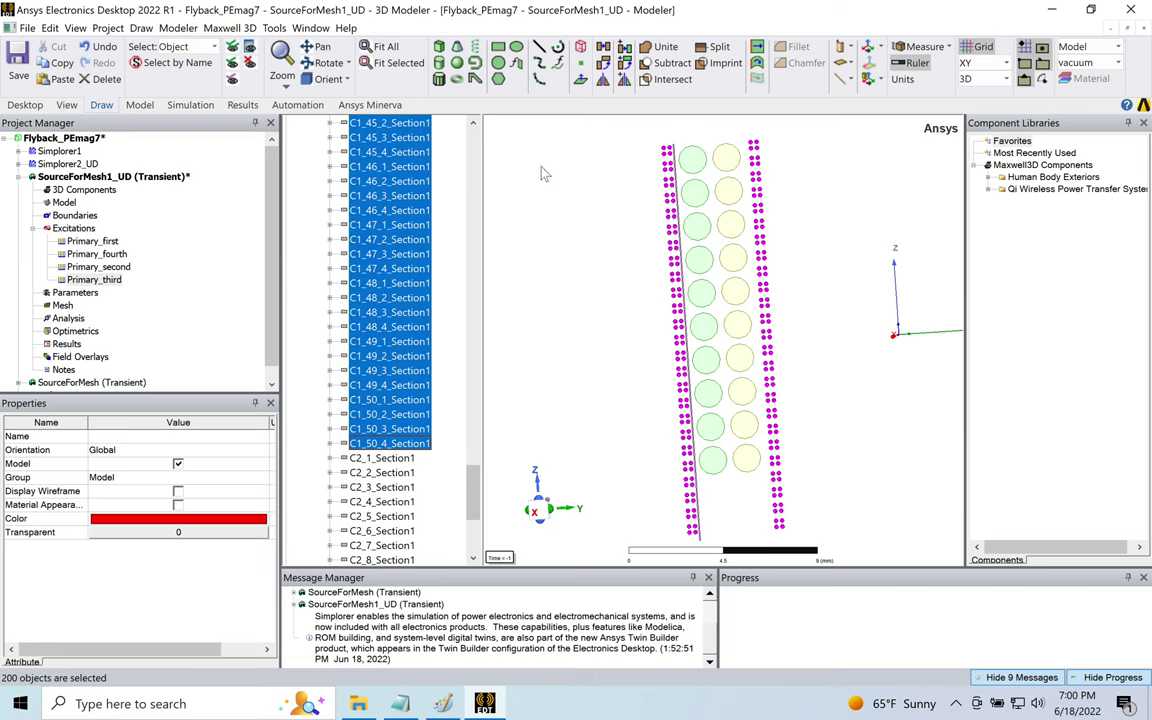
click(443, 158)
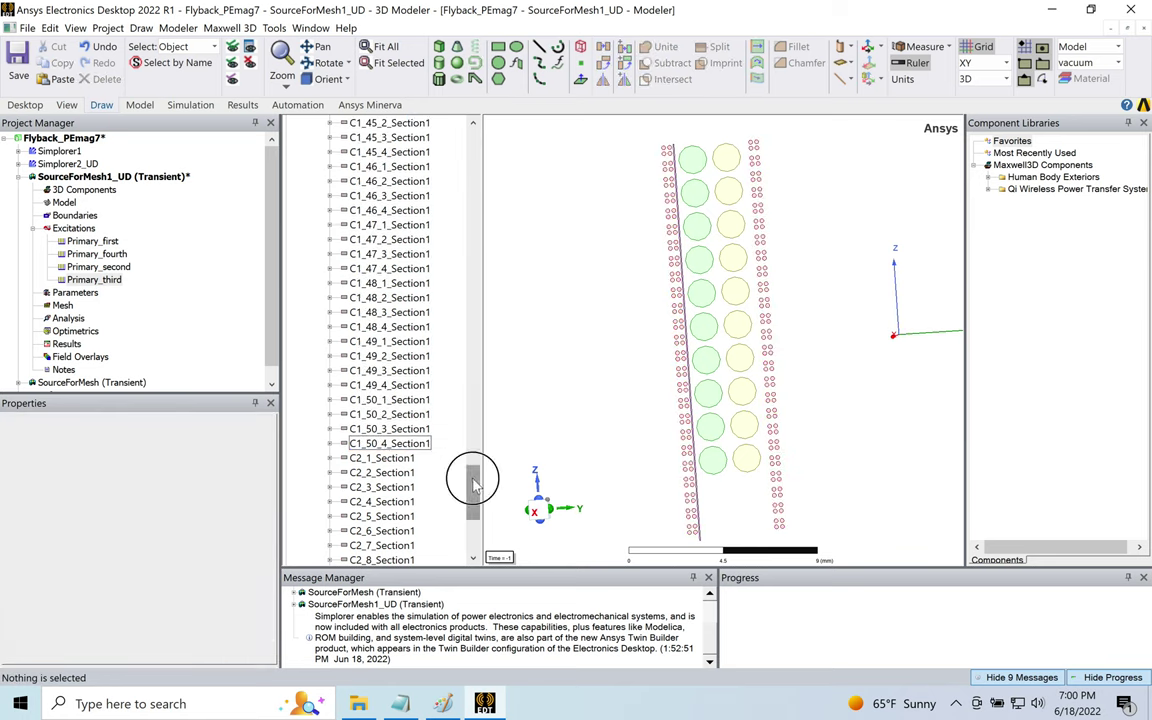
- Assign coil terminal excitations to sheets C1_1_1_Section1 through C1_50_4_Section1, with base name CoilTerminal and 1 conductor each
drag(474, 484, 470, 141)
scroll(420, 150, down, 1)
click(388, 197)
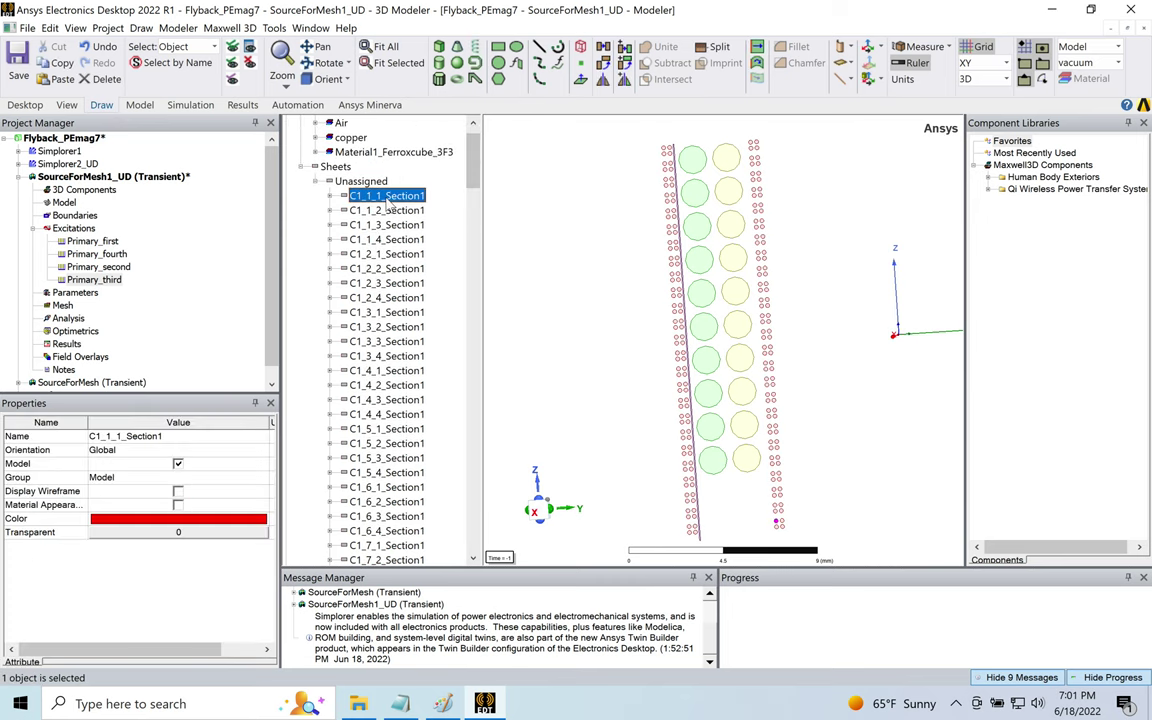
drag(474, 186, 471, 519)
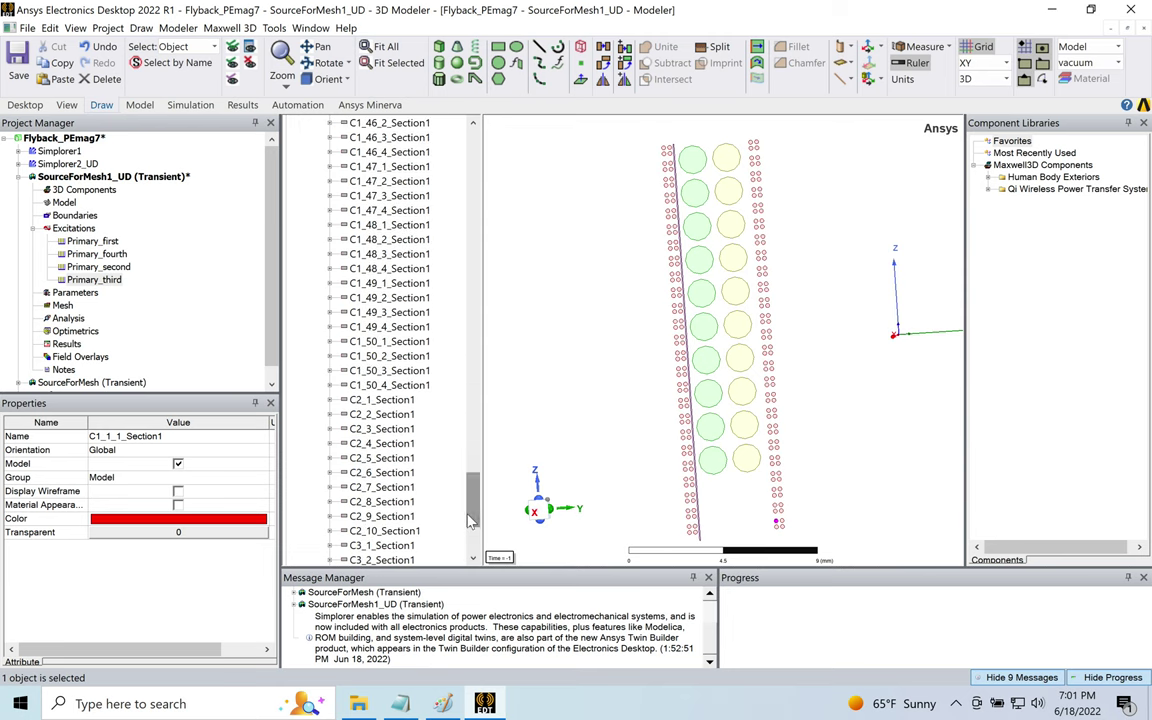
shift+click(408, 385)
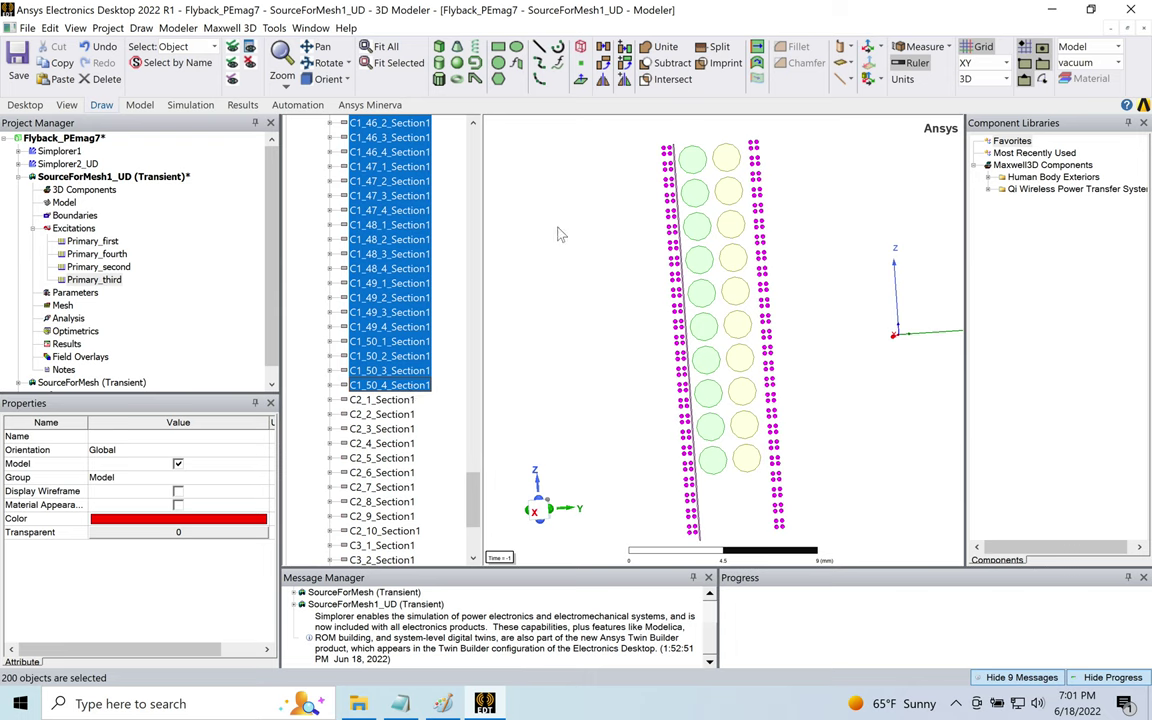
right_click(557, 270)
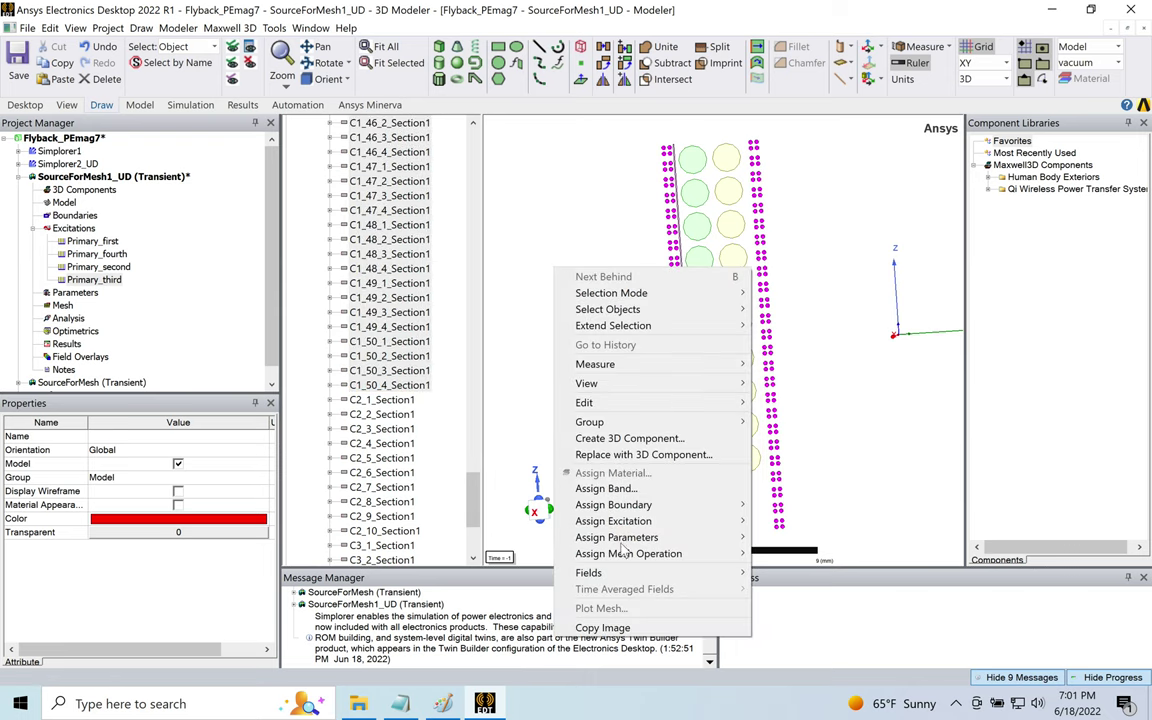
mouse_move(650, 521)
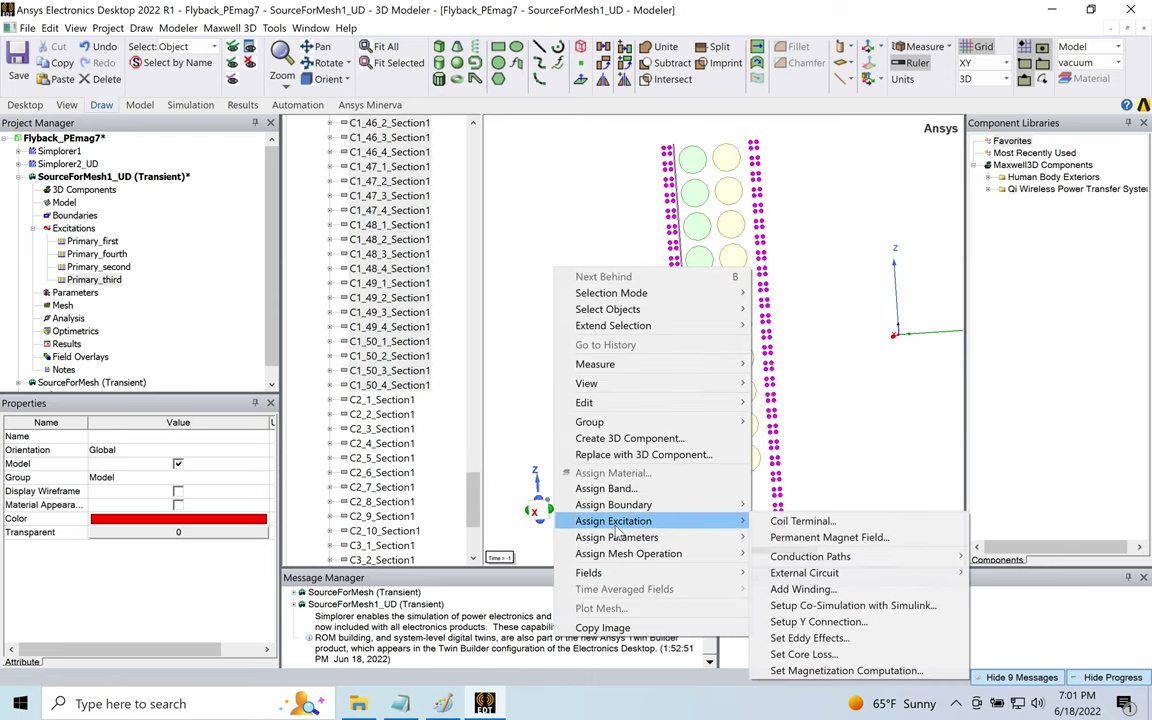
click(797, 522)
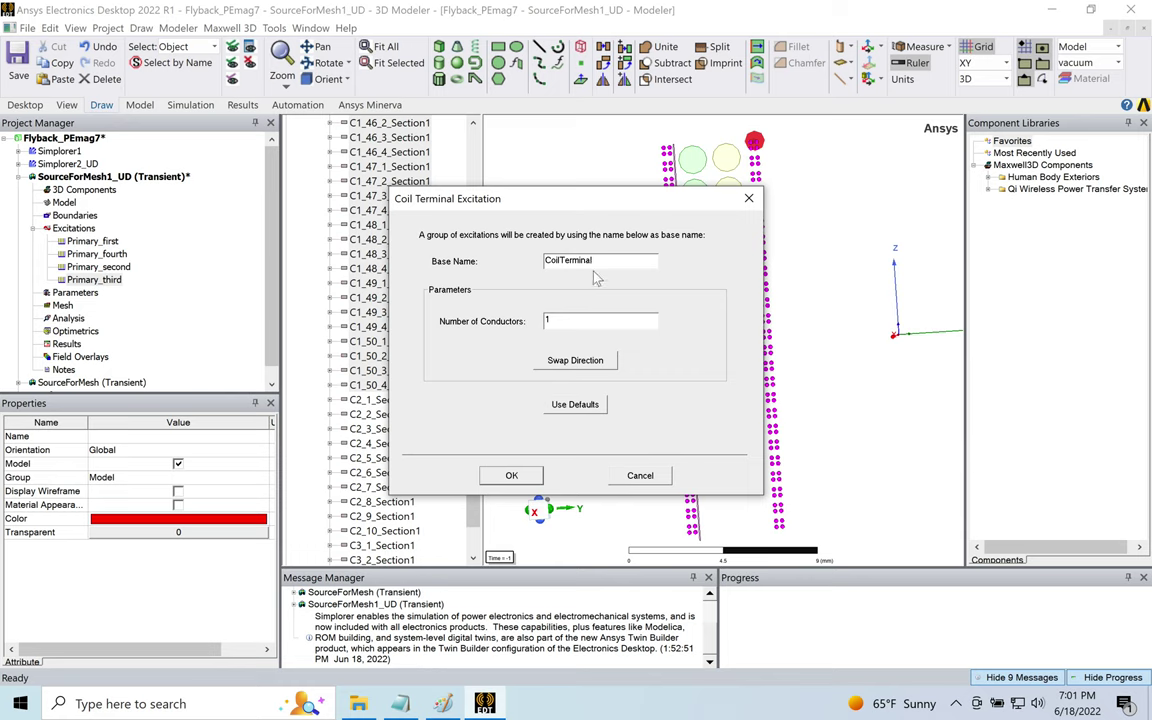
click(514, 478)
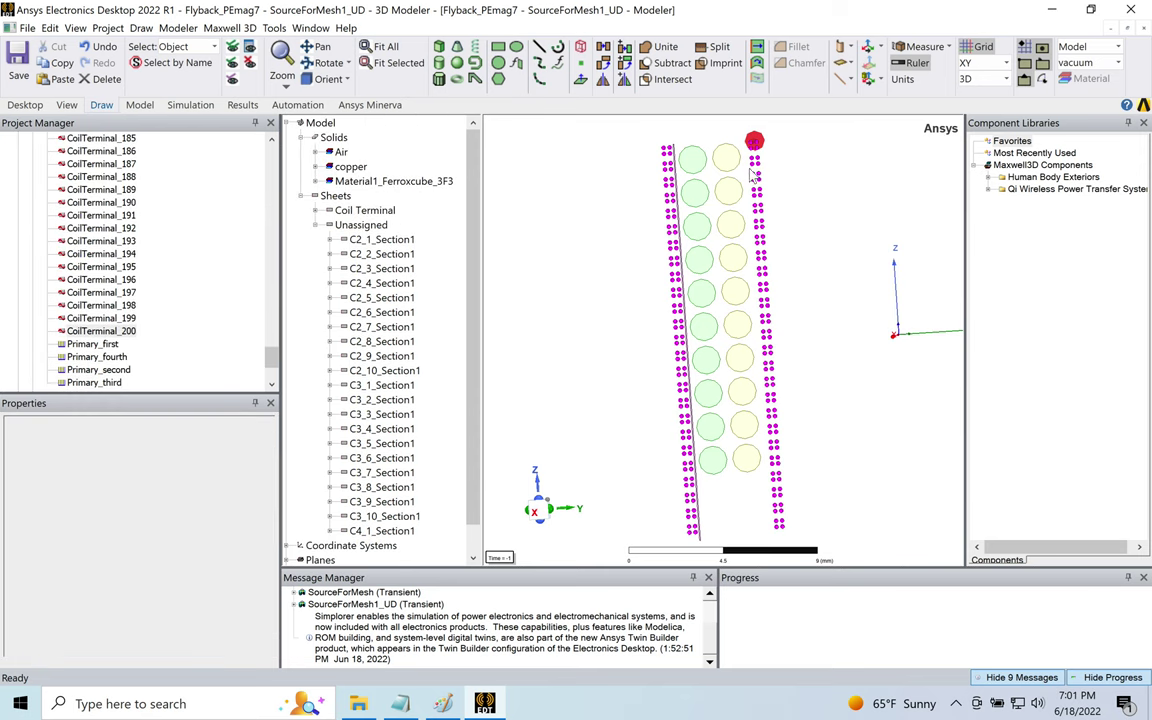
click(785, 301)
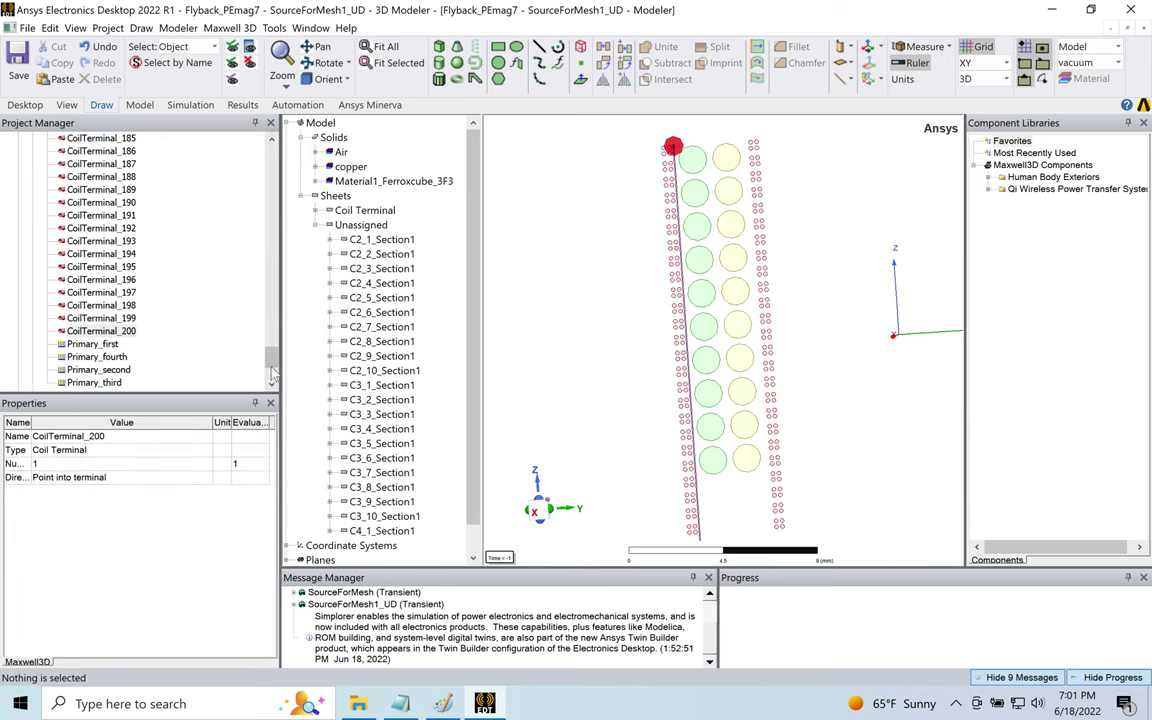
- Add all coil terminals, CoilTerminal_1 through CoilTerminal_200, to the Primary_first winding and expand the winding
drag(270, 365, 268, 171)
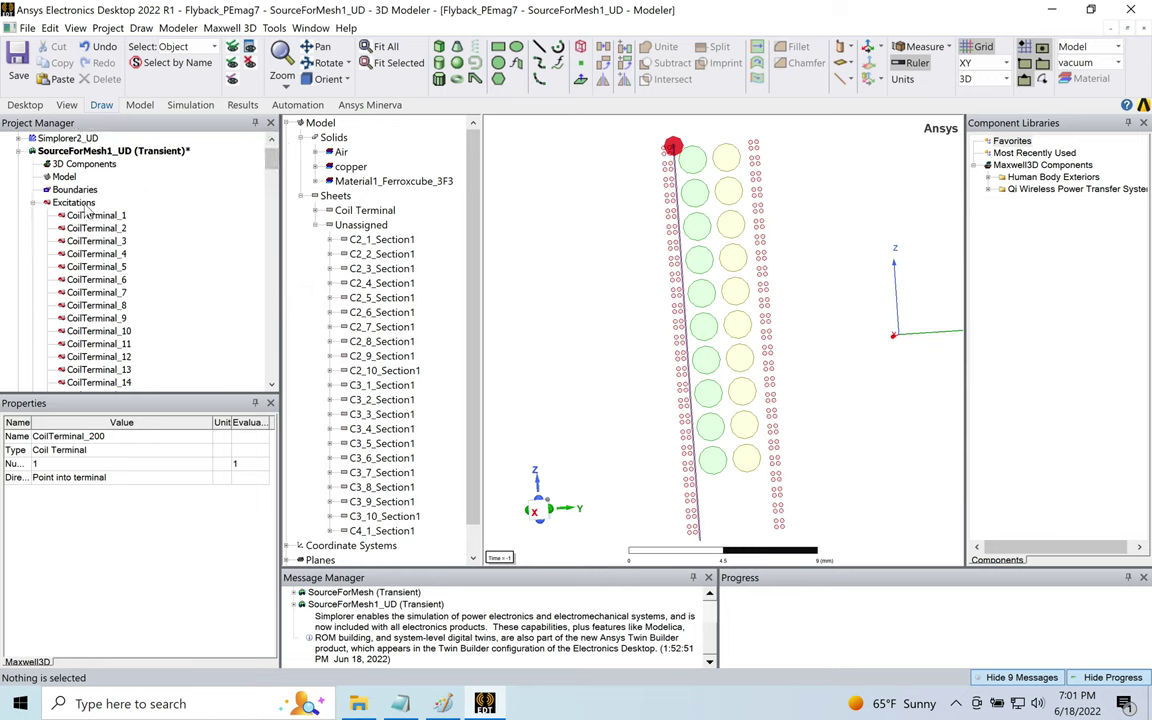
drag(270, 160, 271, 364)
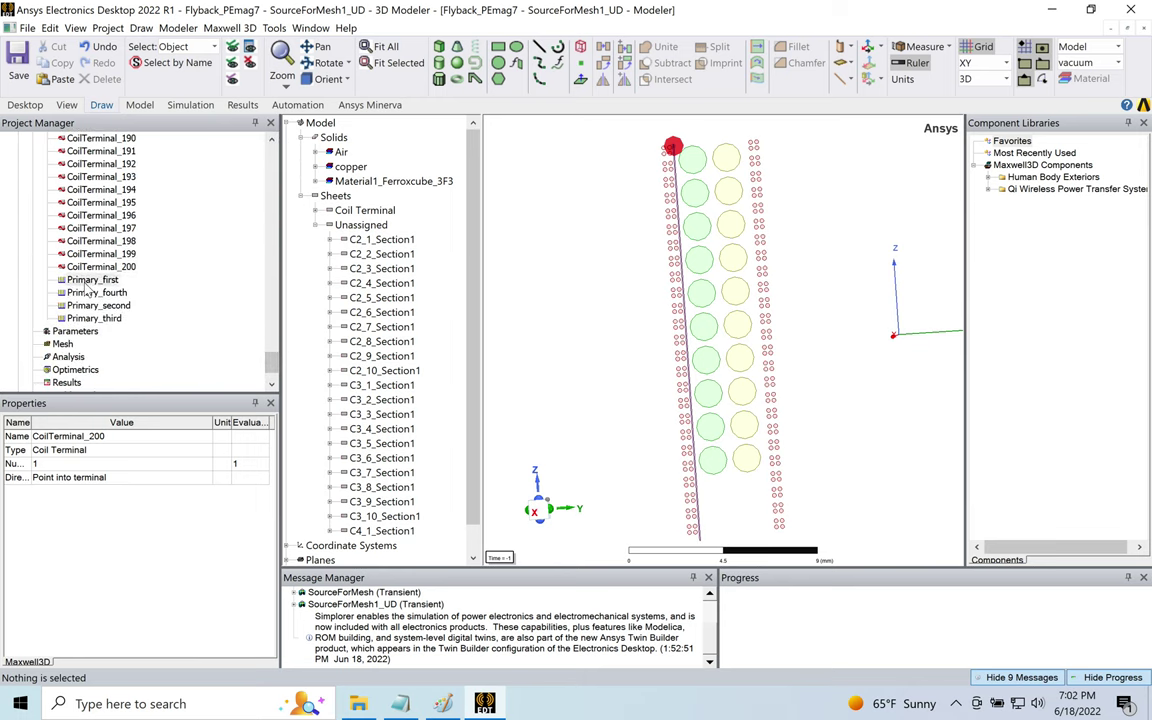
click(86, 281)
right_click(86, 281)
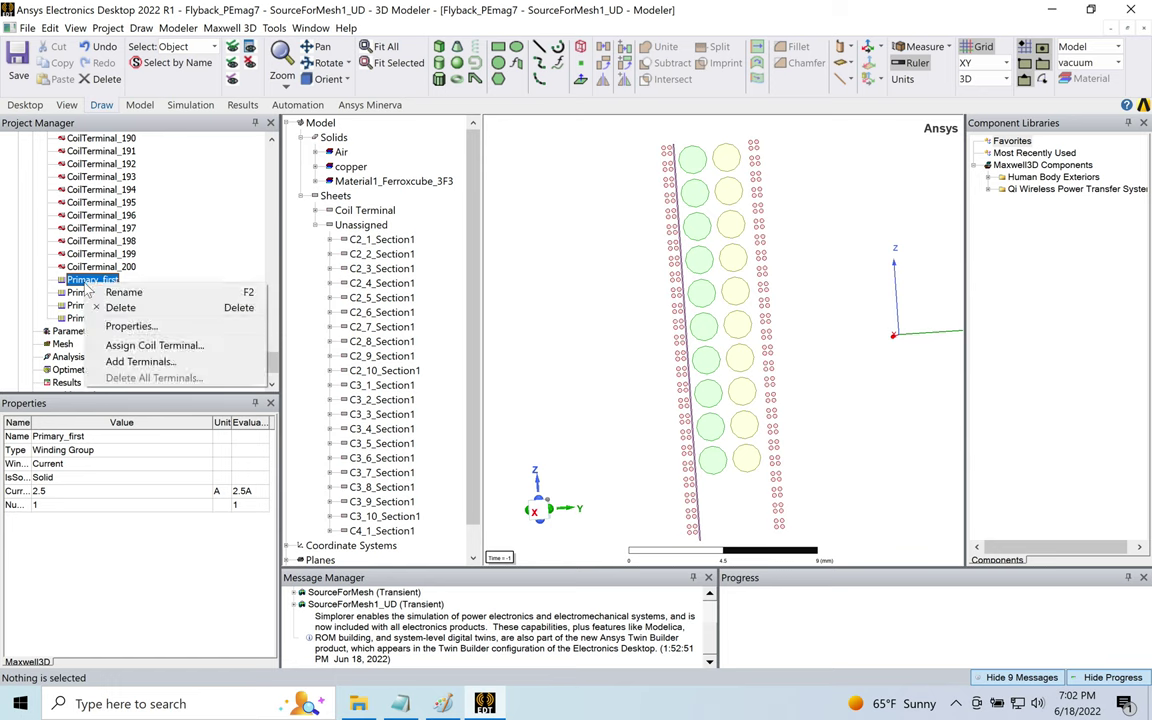
click(133, 363)
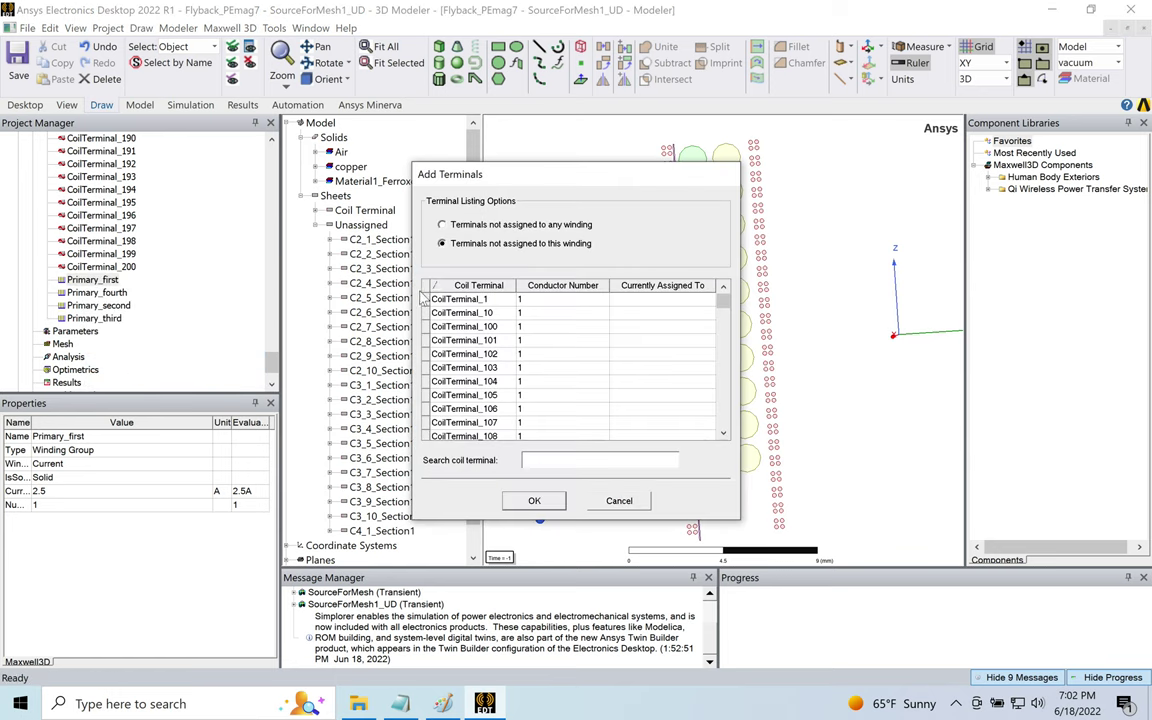
click(527, 299)
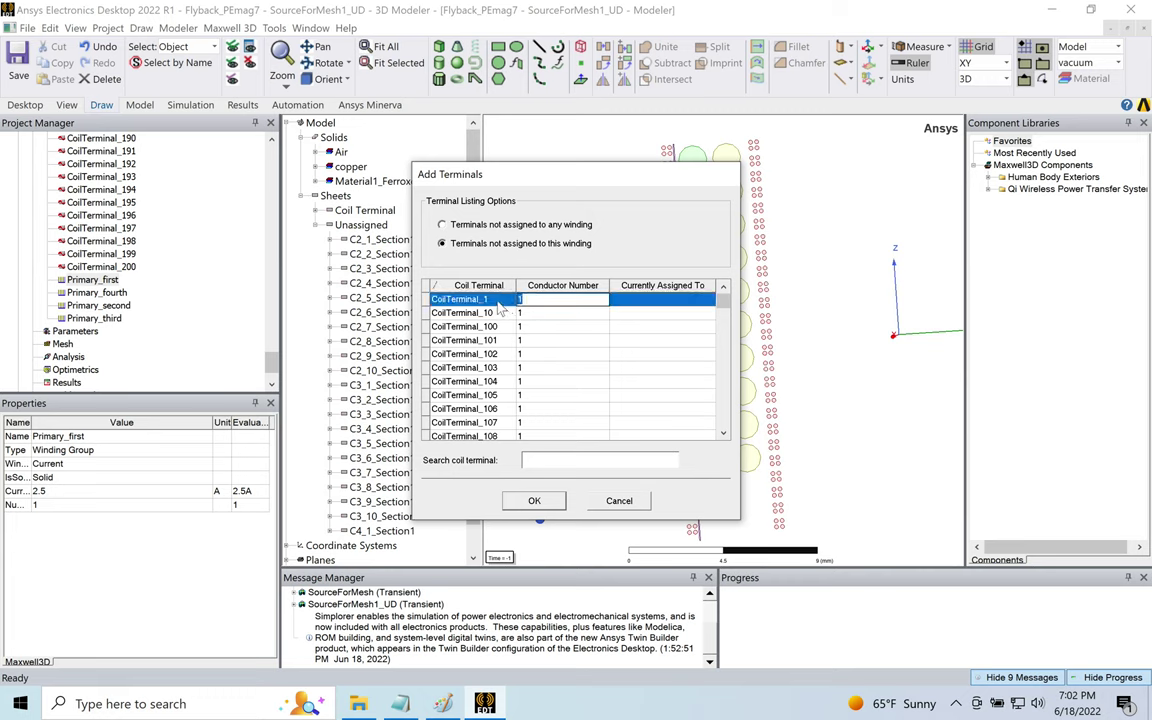
drag(729, 305, 724, 430)
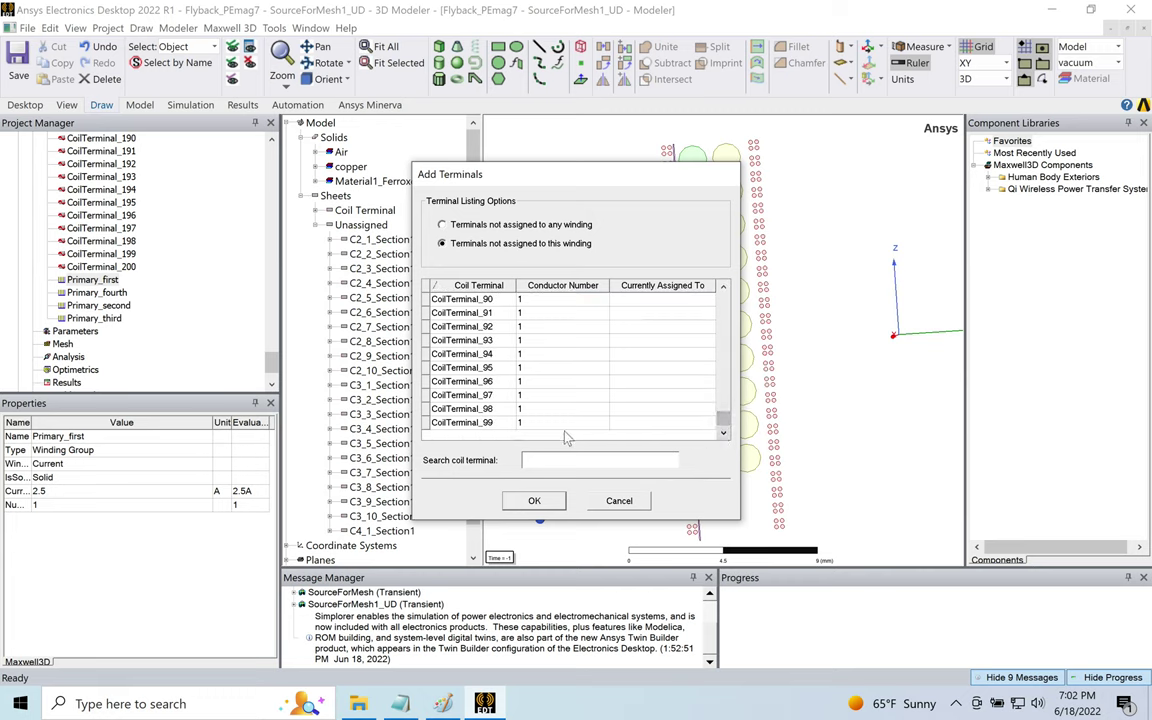
shift+click(483, 426)
click(534, 500)
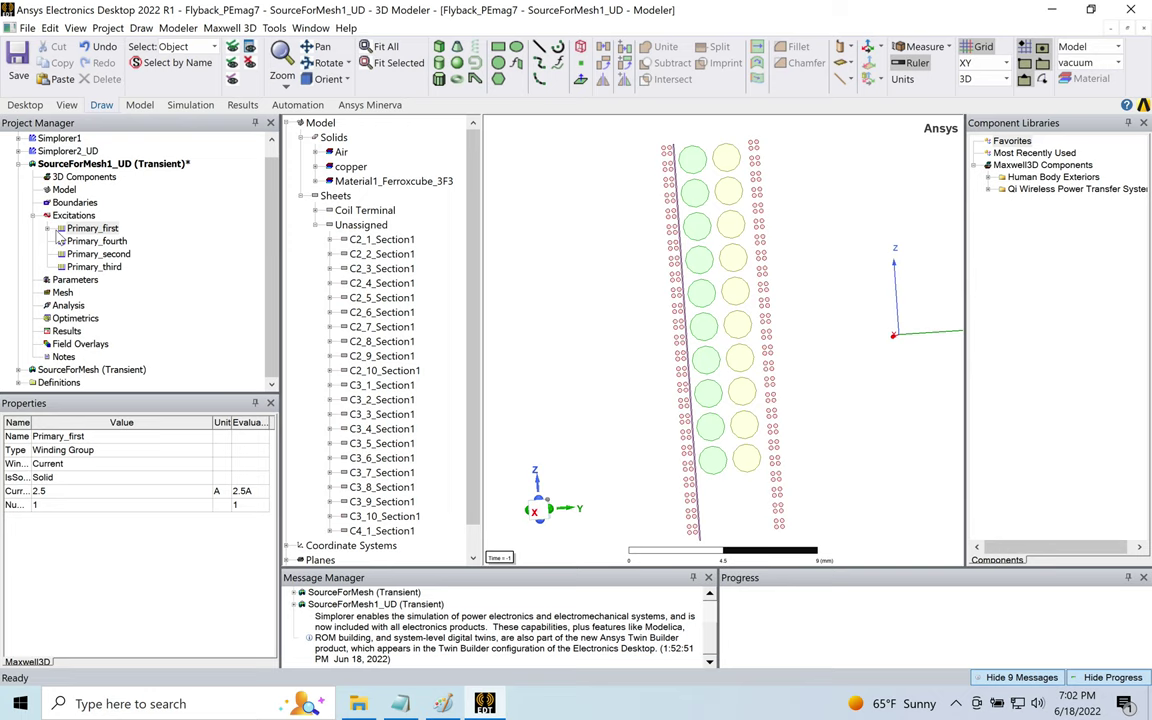
click(47, 229)
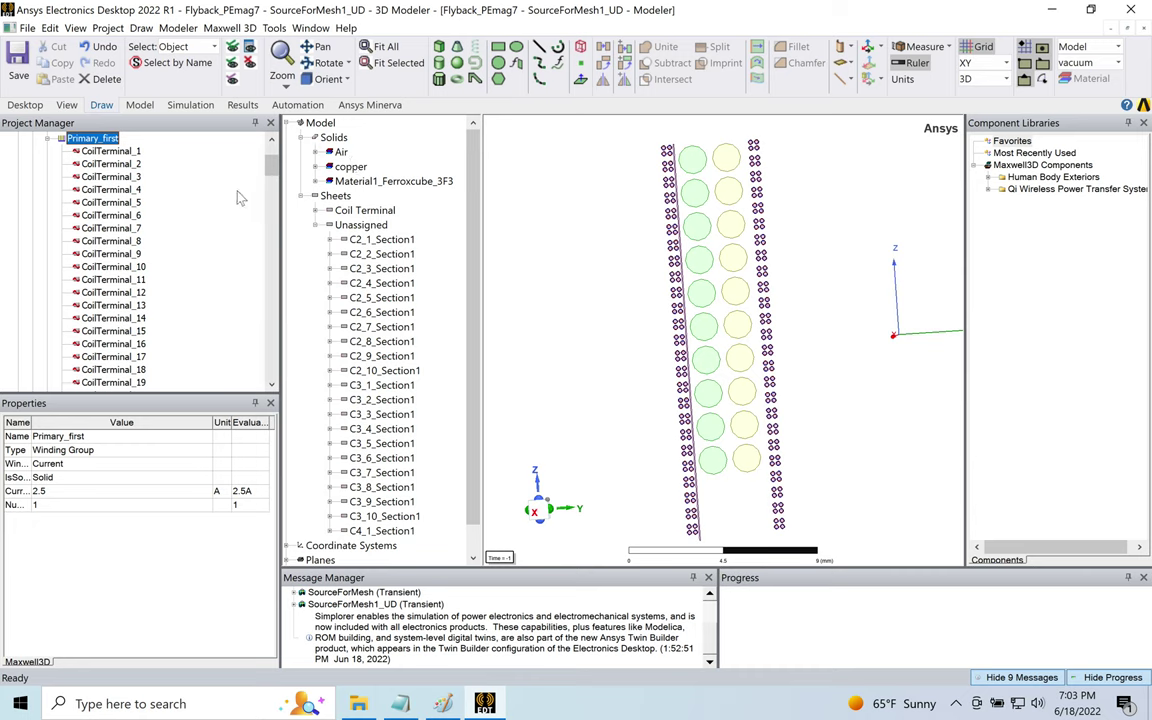
- Undo the terminal grouping under Primary_first and the coil terminal assignments on the C1 section sheets, and clear the selection
click(101, 55)
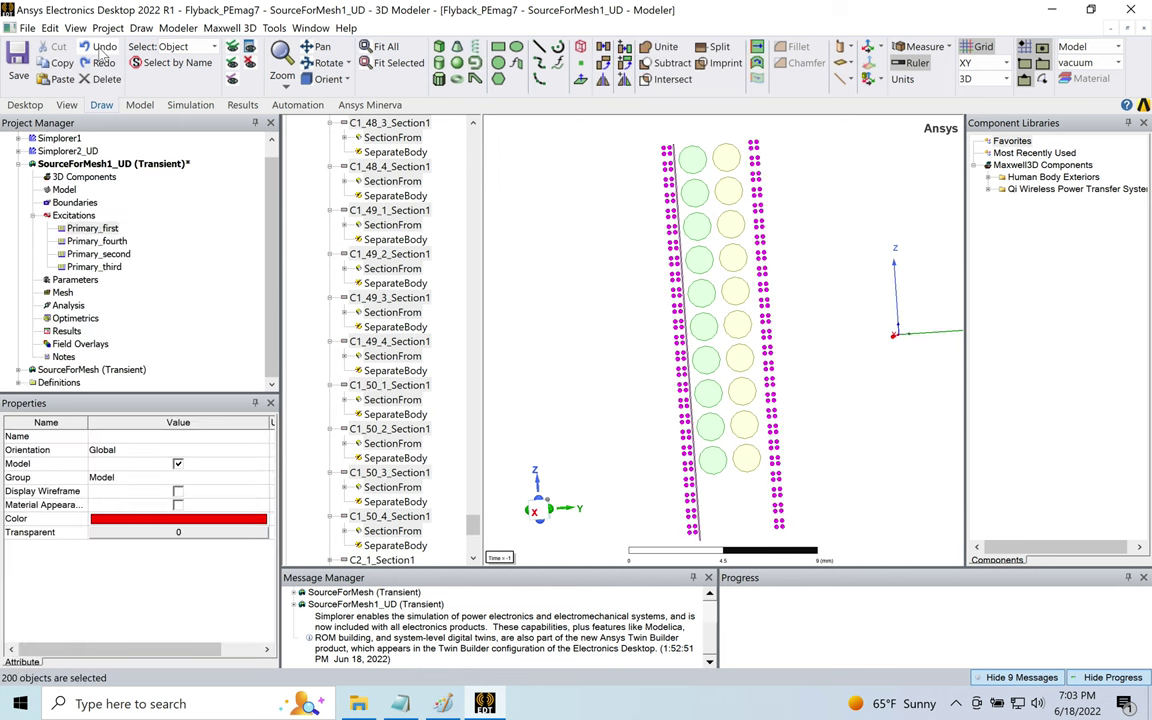
click(592, 268)
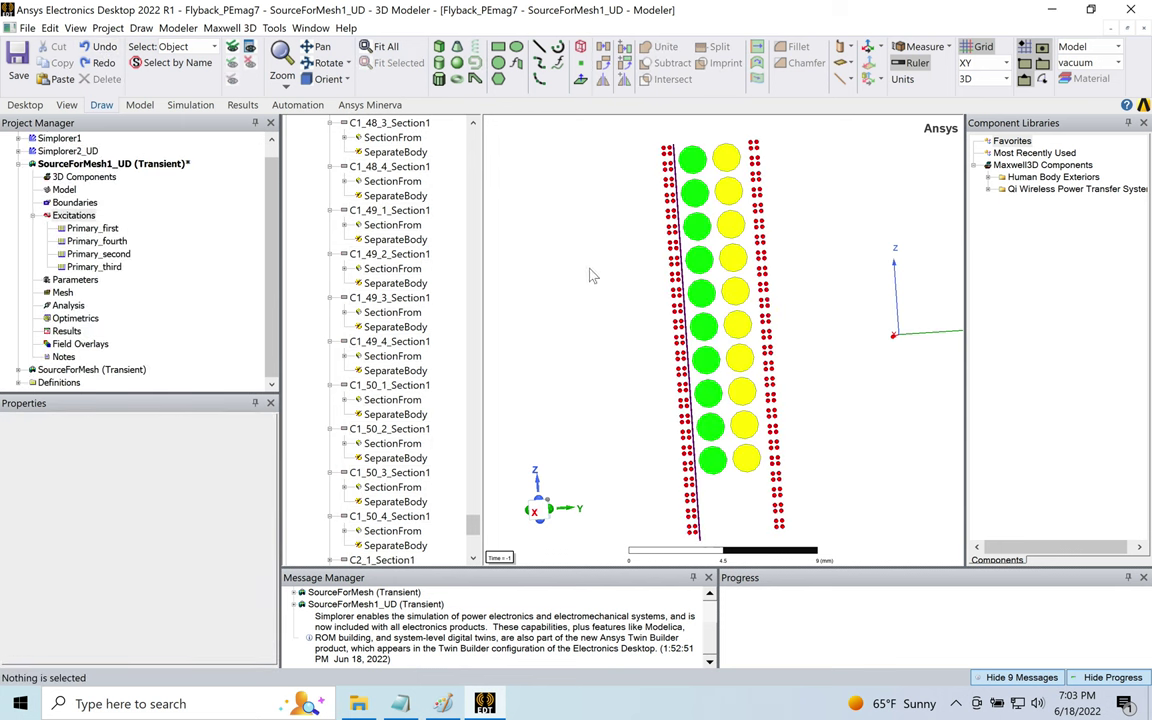
- Switch to the Paint sketch and mark one of the four conductors in turns 1, 2, 3 and 50
click(443, 704)
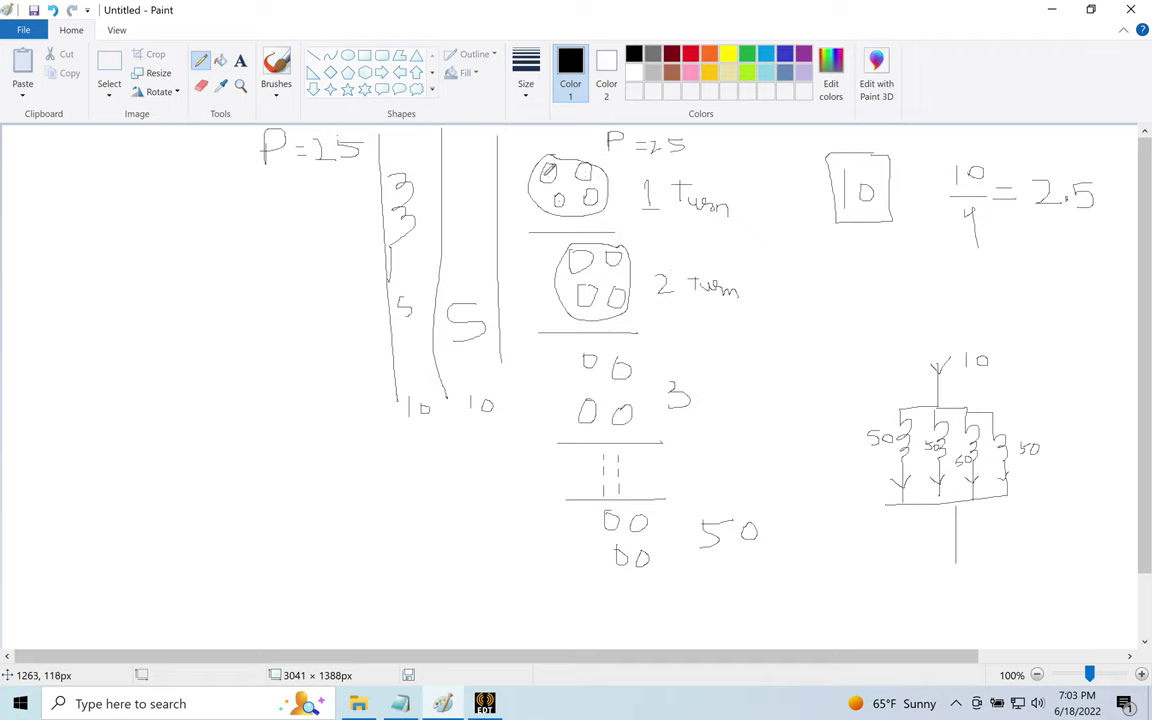
click(548, 173)
click(577, 265)
click(589, 365)
click(589, 411)
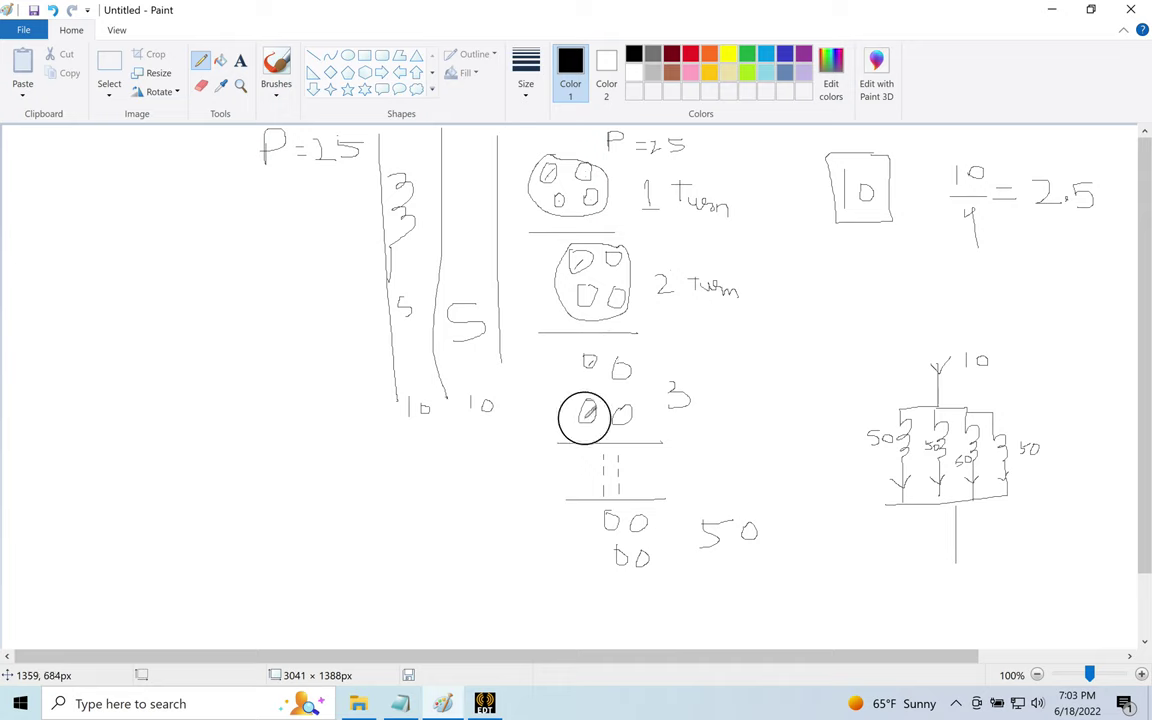
click(608, 517)
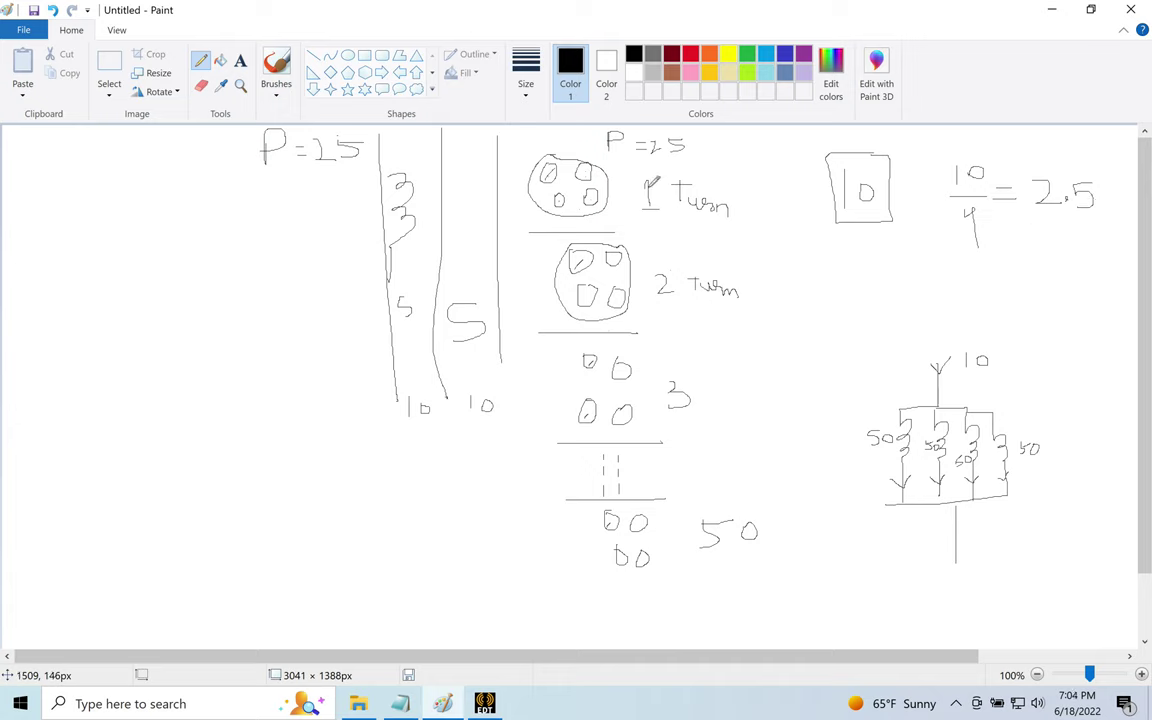
- Mark the individual parallel conductors of turn 1 in the sketch, and switch back to the Maxwell design
click(548, 176)
drag(580, 176, 595, 164)
drag(553, 205, 563, 194)
drag(543, 180, 555, 166)
mouse_move(485, 706)
click(428, 588)
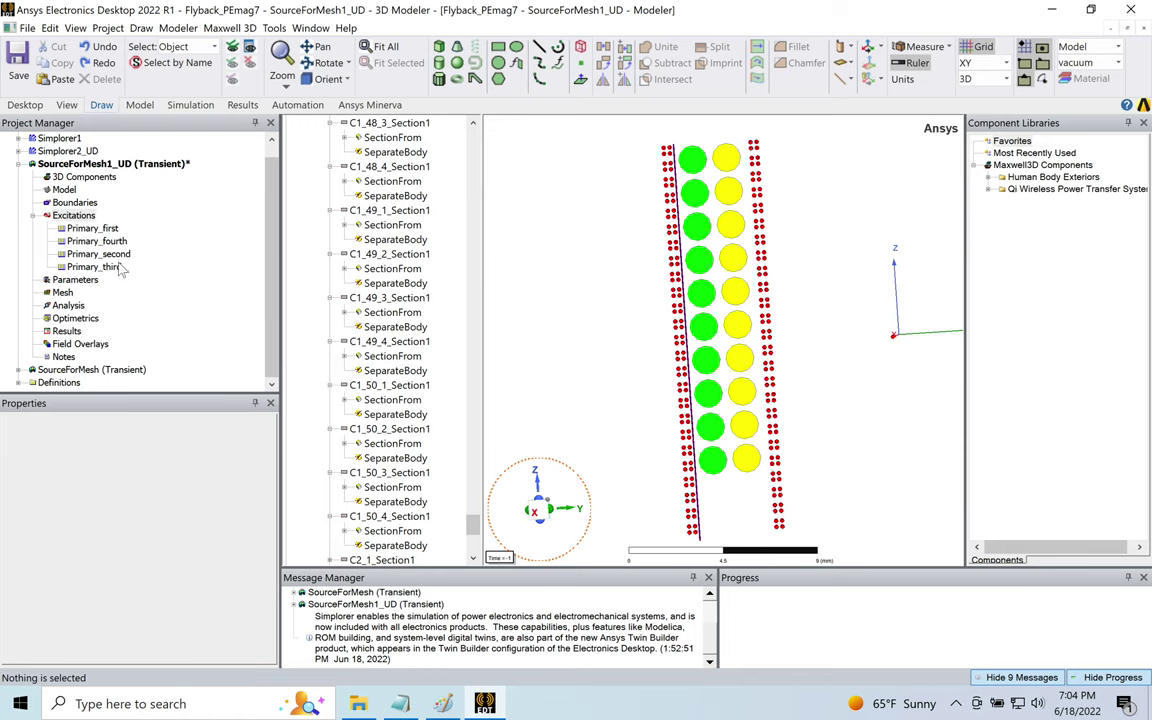
- Return to Paint, retrace the first conductor through turns 1, 2, 3 and 50, and circle the 2.5 current value
click(445, 705)
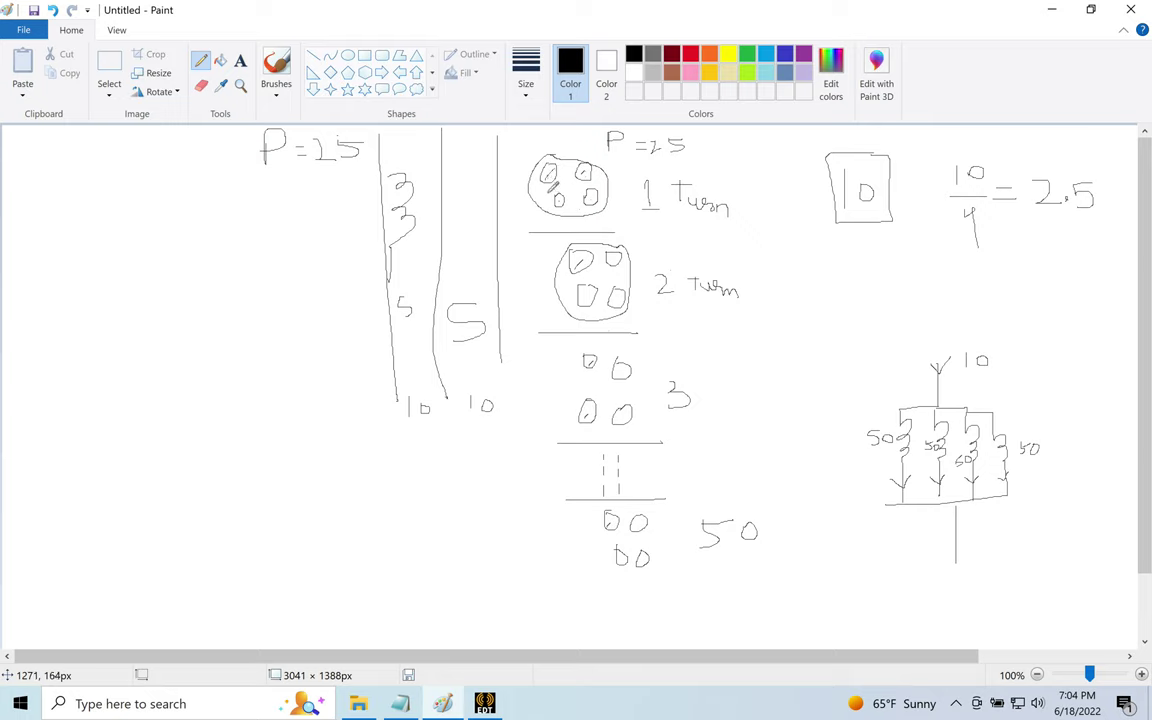
click(548, 175)
click(580, 262)
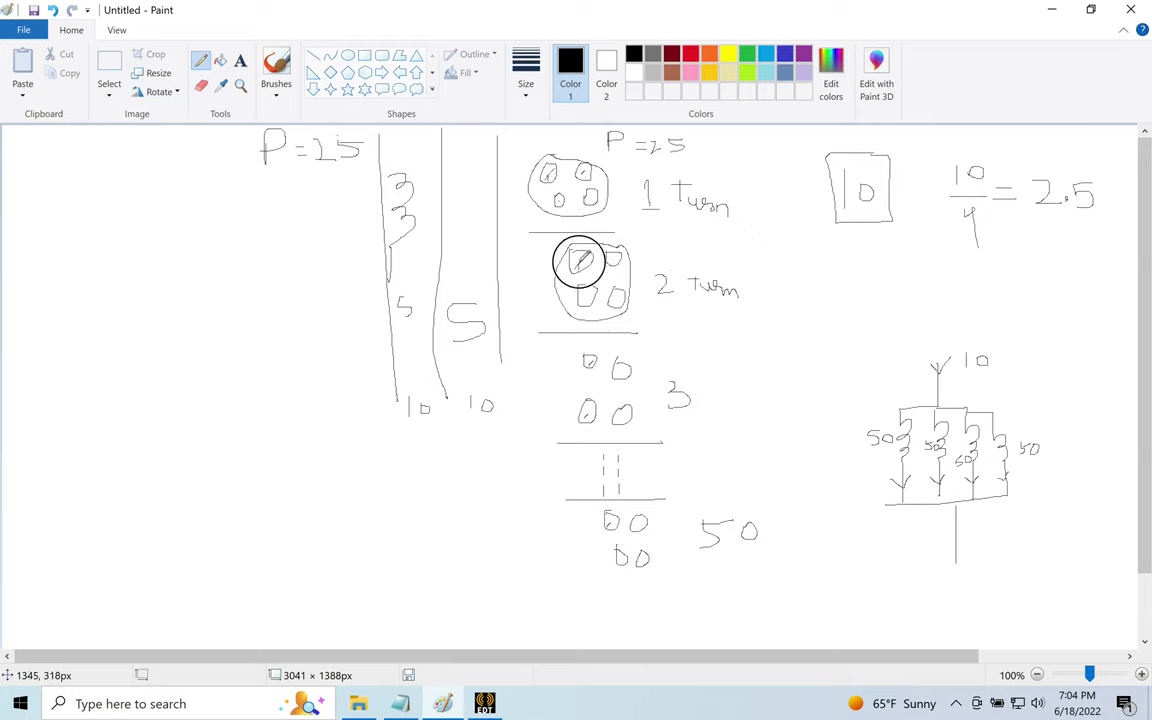
click(590, 360)
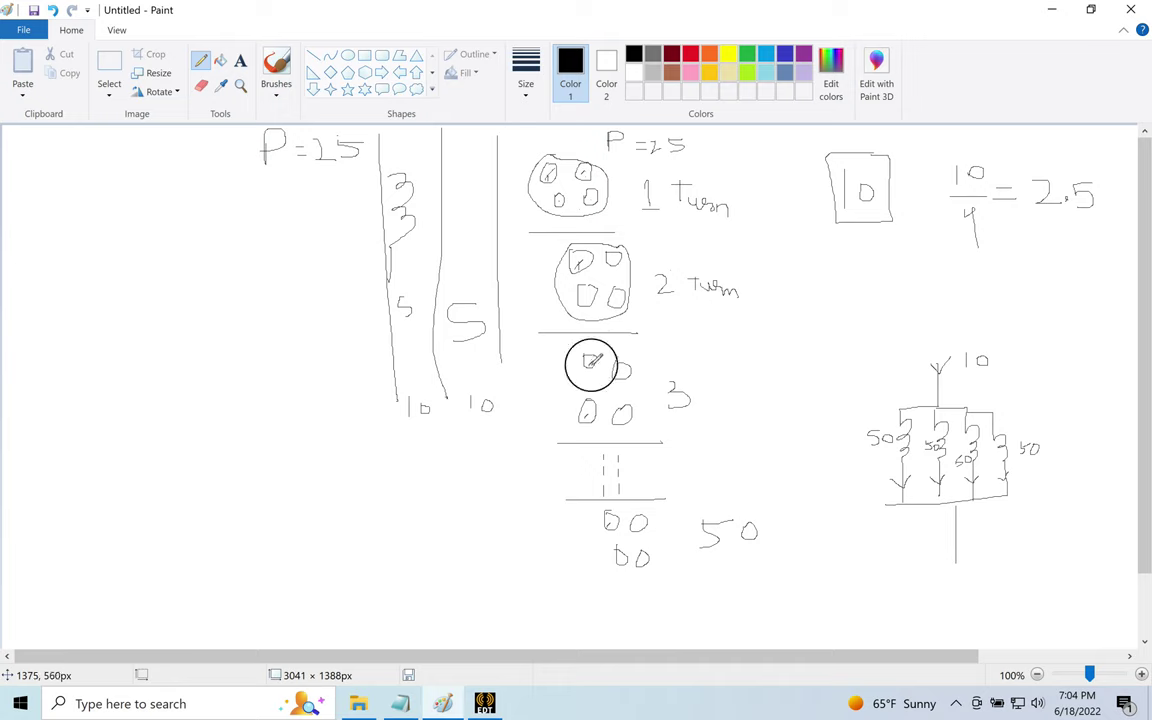
click(611, 521)
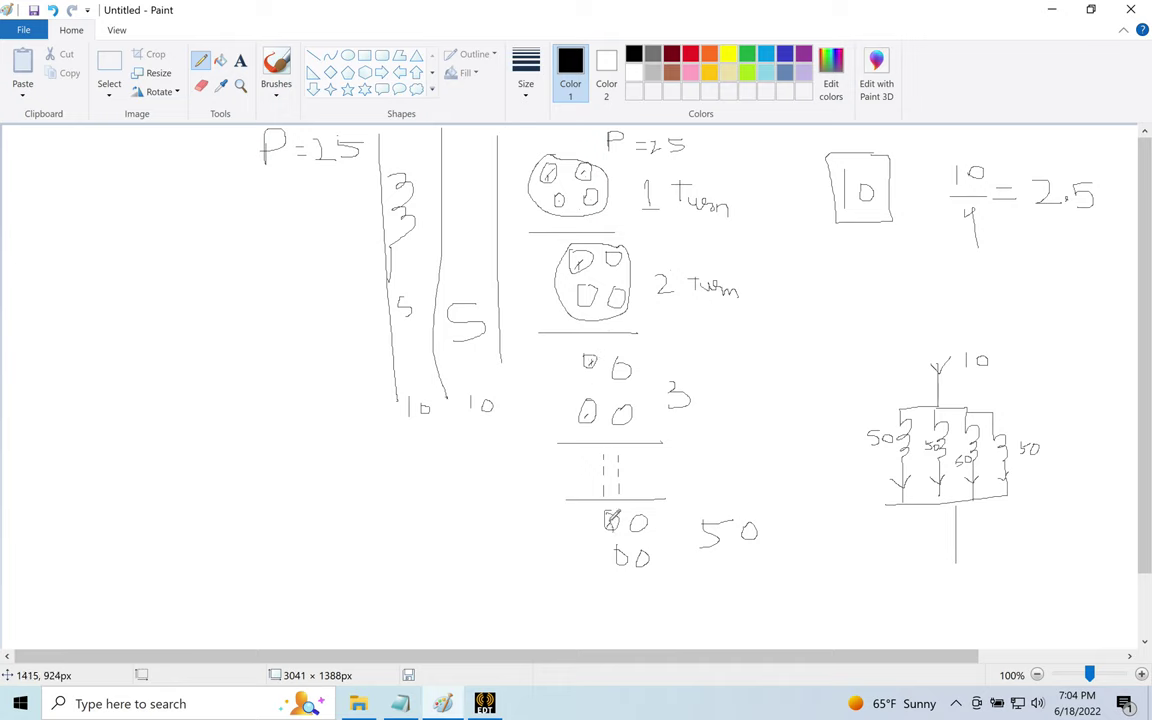
click(590, 175)
mouse_move(1110, 165)
mouse_down()
mouse_move(1033, 167)
mouse_move(1033, 218)
mouse_move(1096, 240)
mouse_move(1112, 180)
mouse_up()
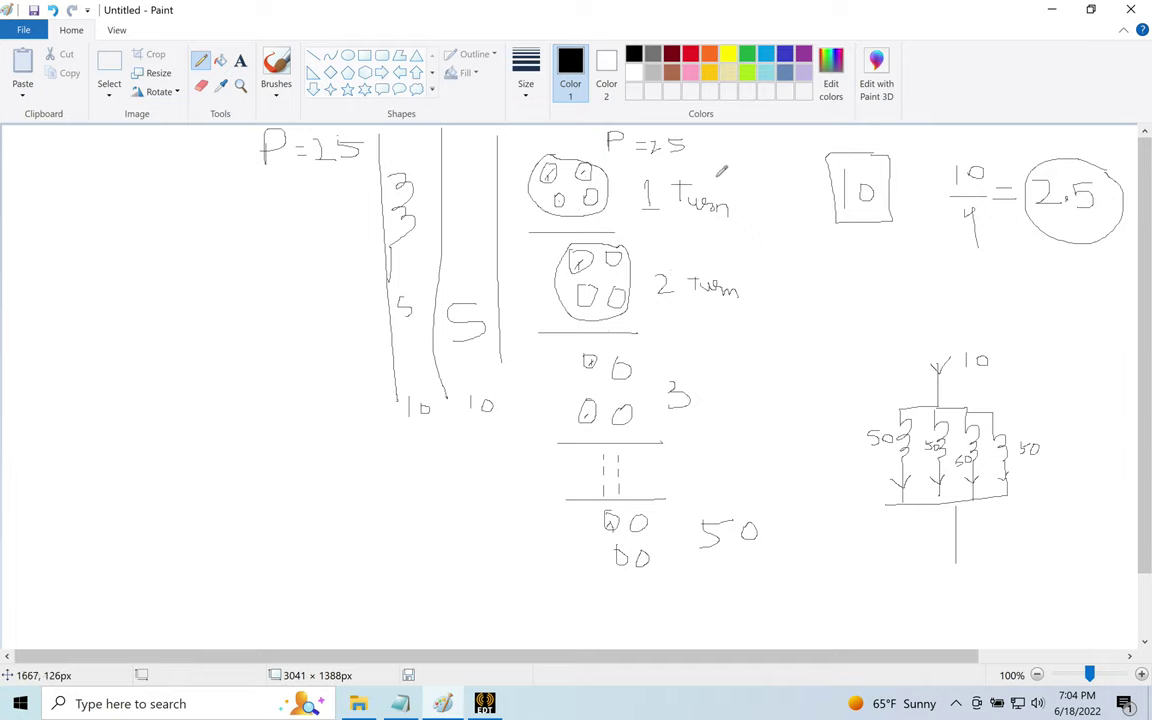
- Check the 4x AWG29 primary winding entry in the Notepad specs, and return to the Paint sketch
key(alt+Tab)
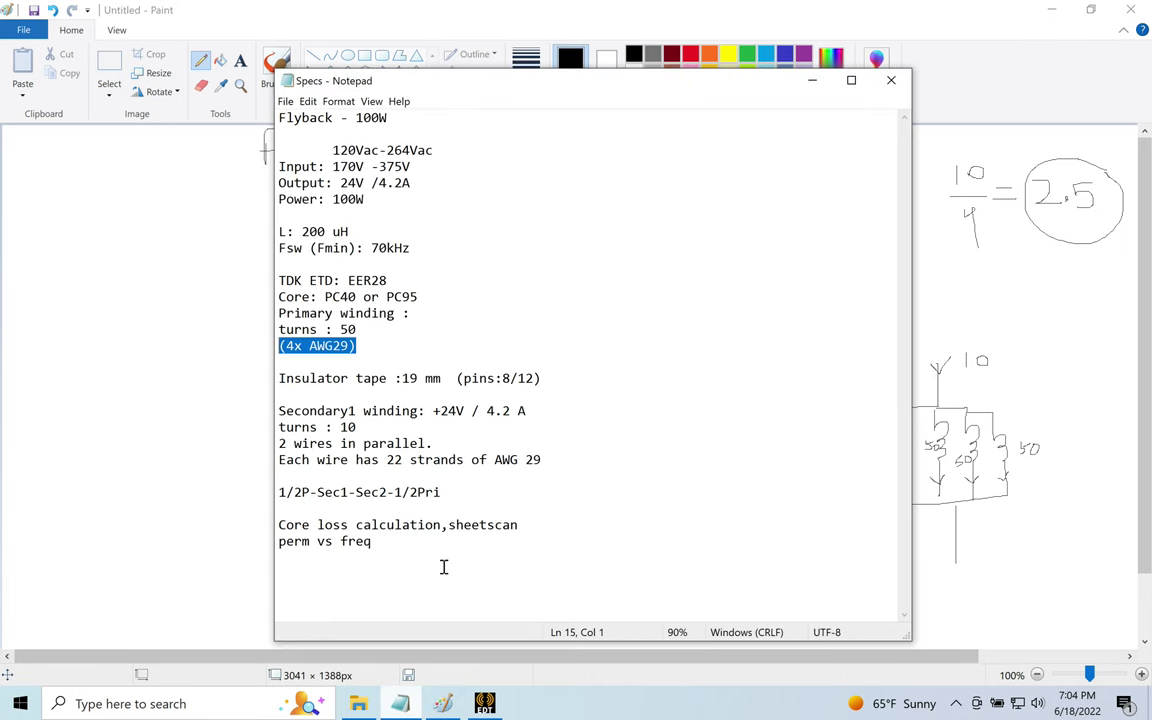
click(306, 346)
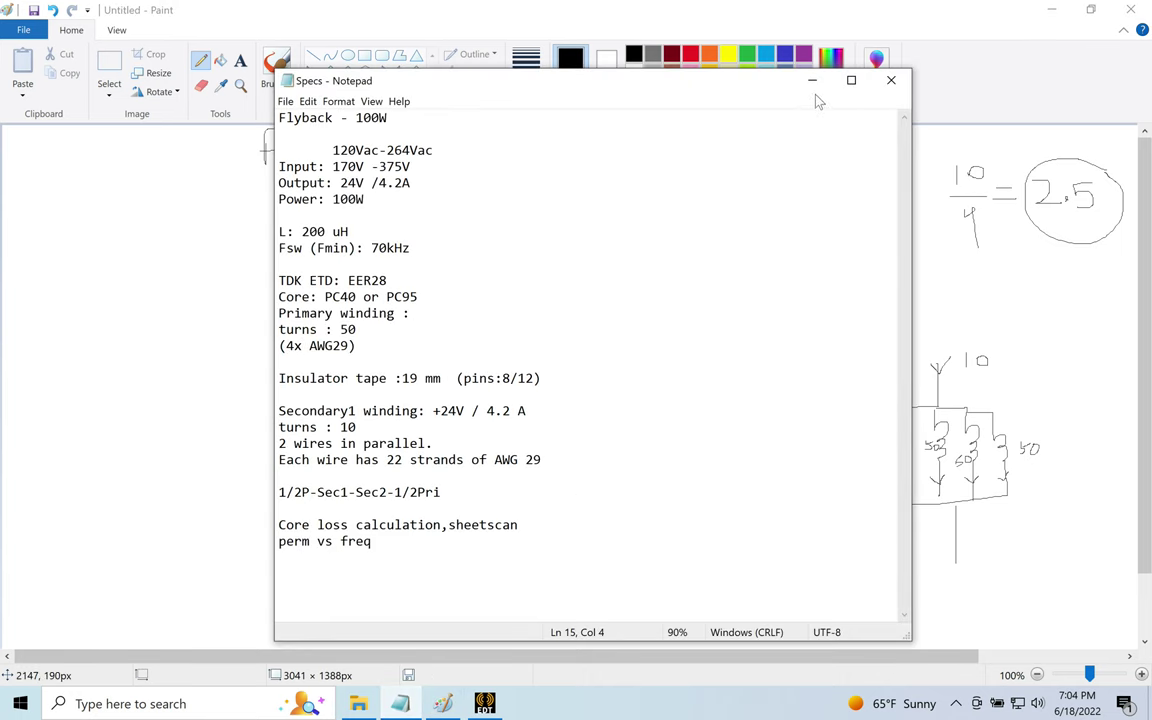
key(alt+Tab)
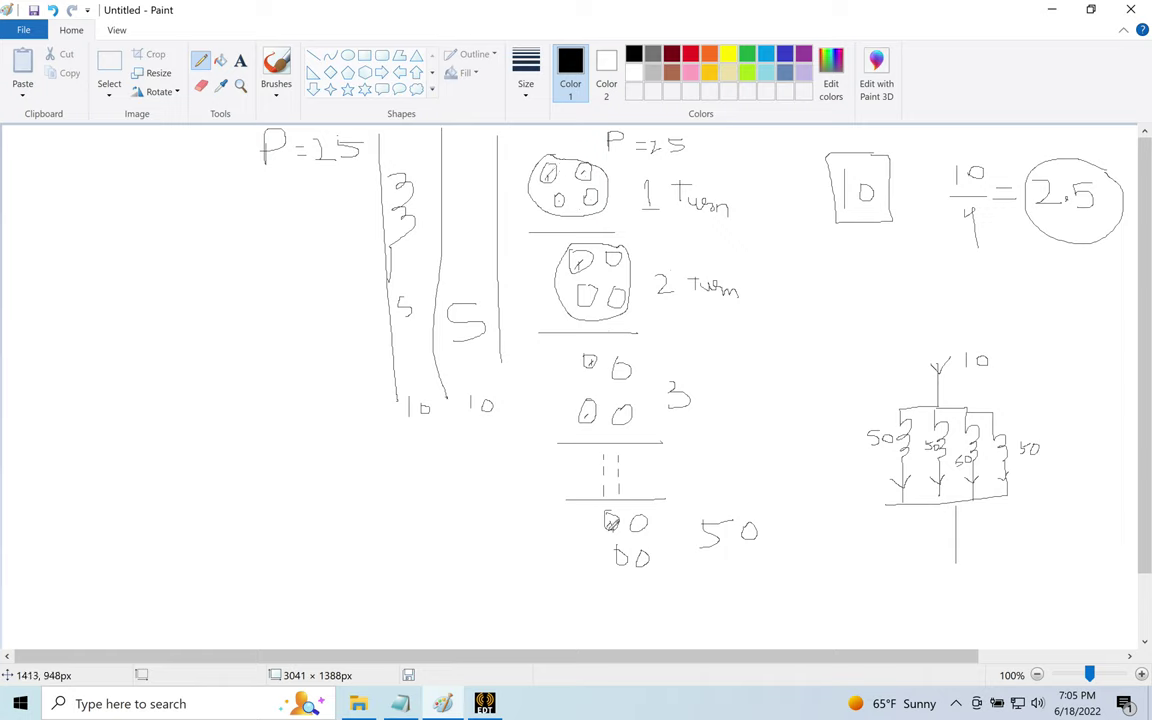
- Mark the second conductor of turns 1, 2, 3 and 50 in the sketch, and switch back to the Maxwell design
click(585, 172)
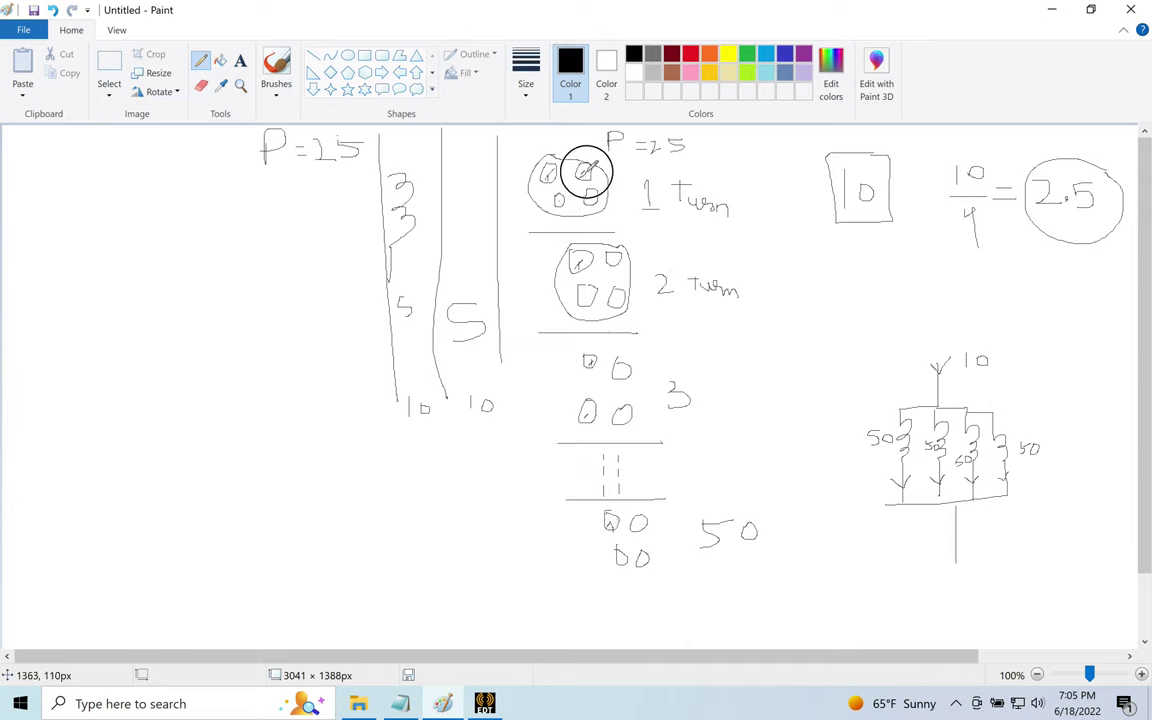
click(612, 257)
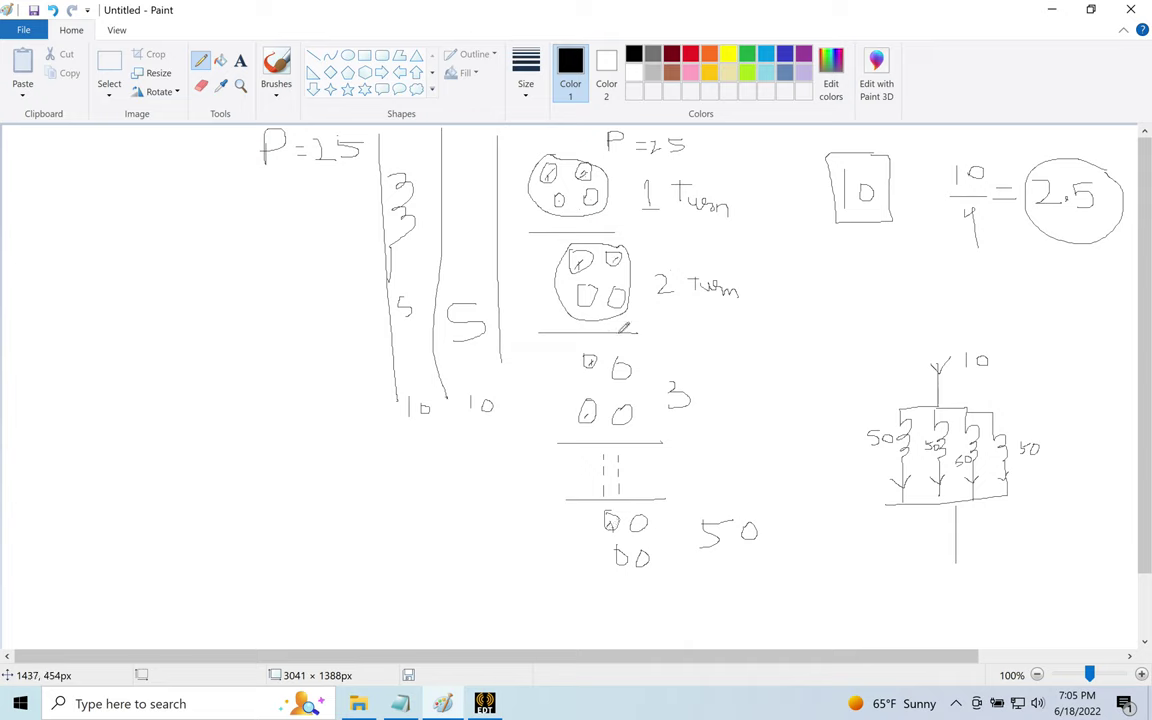
click(620, 372)
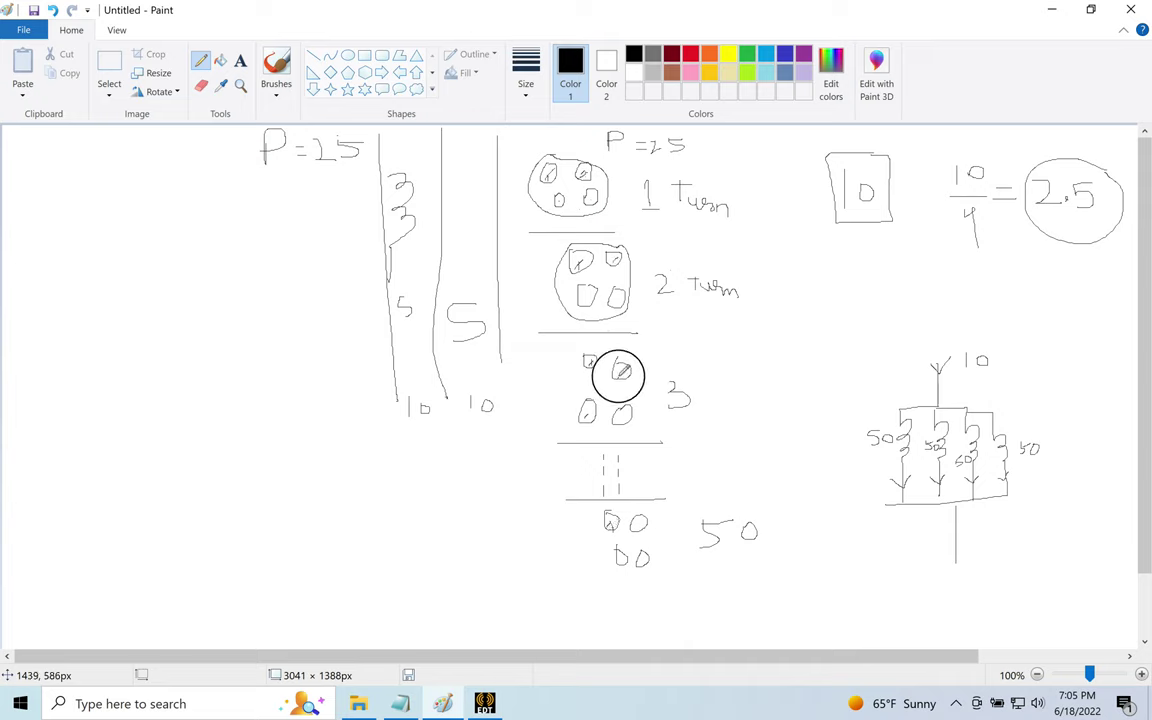
click(640, 523)
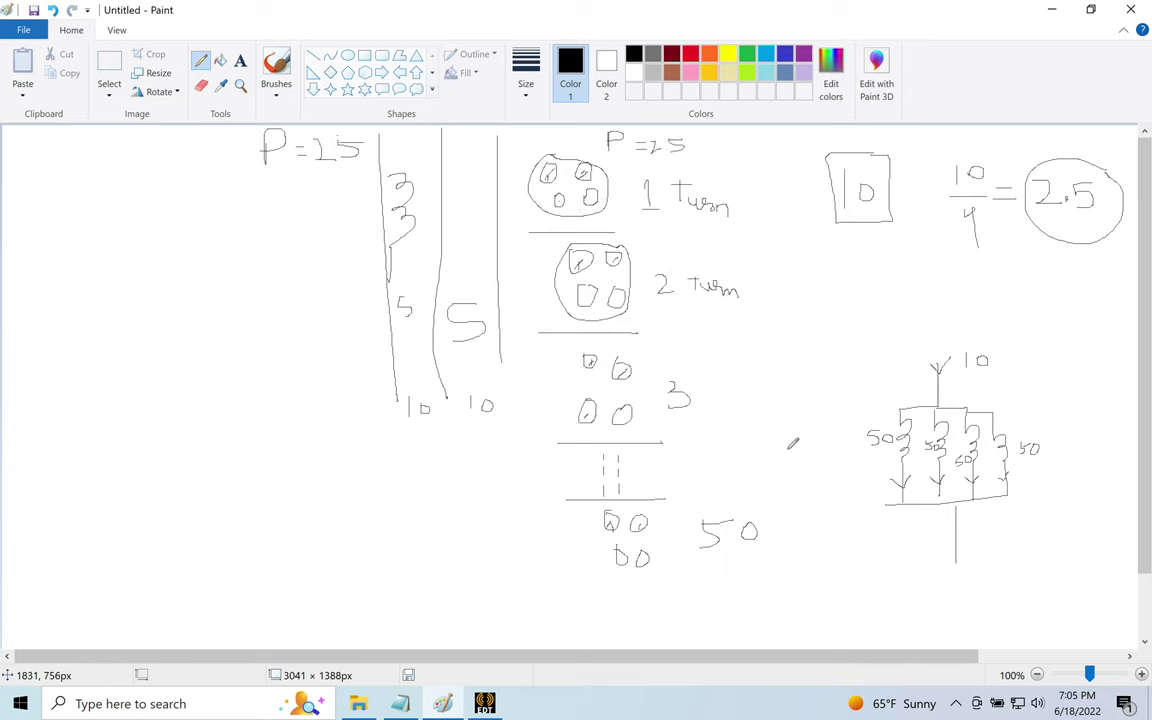
click(442, 704)
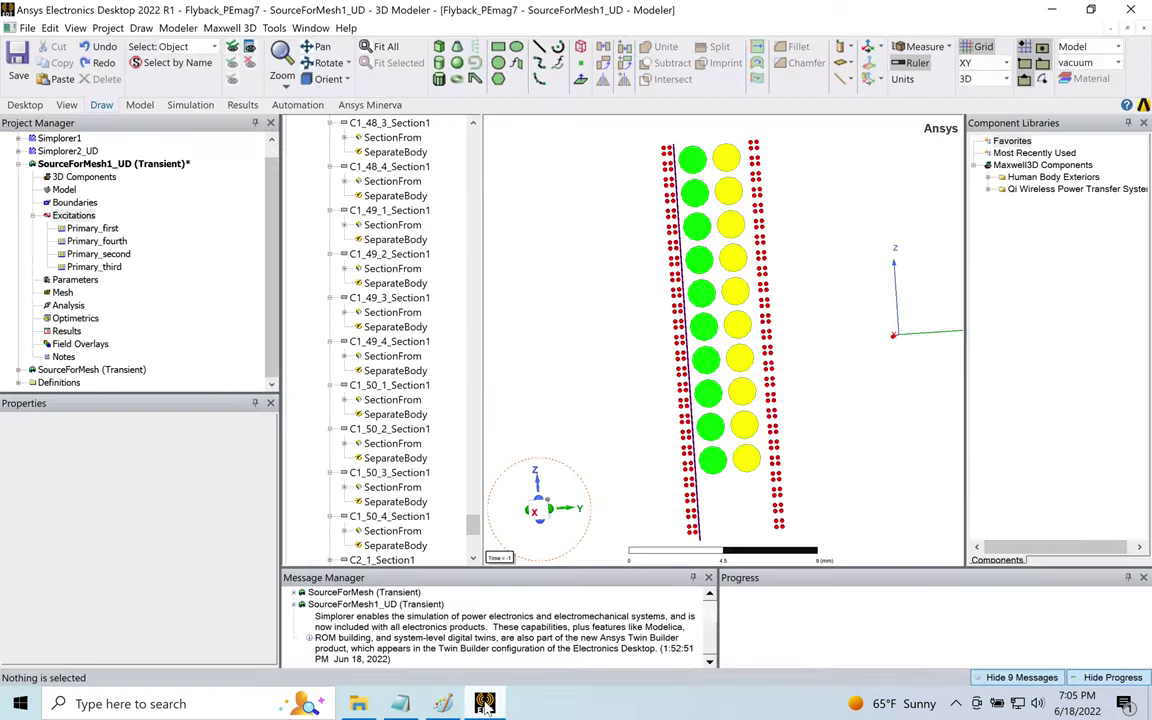
- Collapse the operation history of all Unassigned sheets so that the group lists only the section sheet names
drag(473, 522, 476, 124)
click(328, 210)
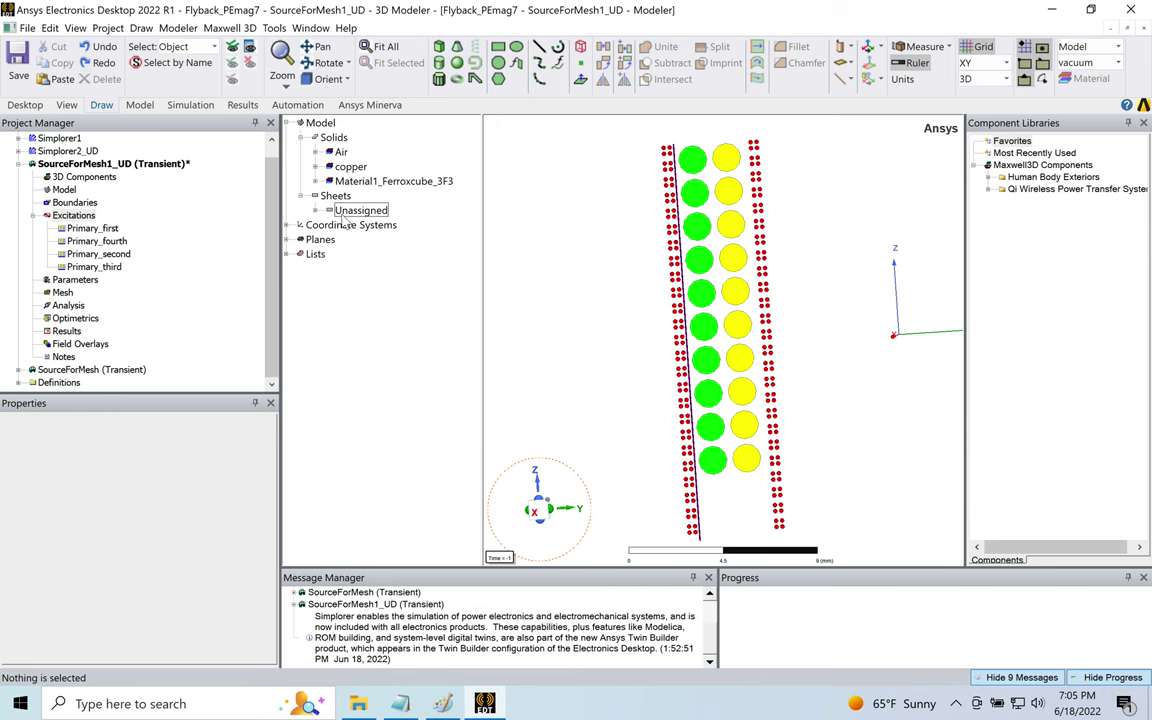
click(315, 212)
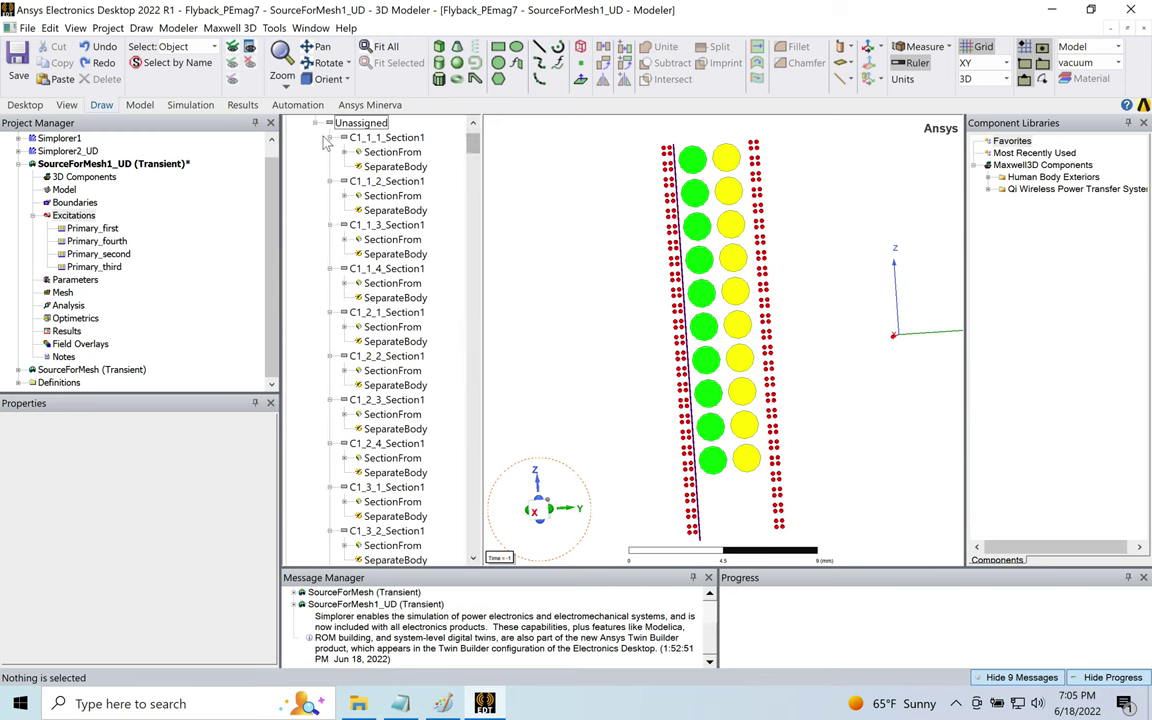
right_click(372, 123)
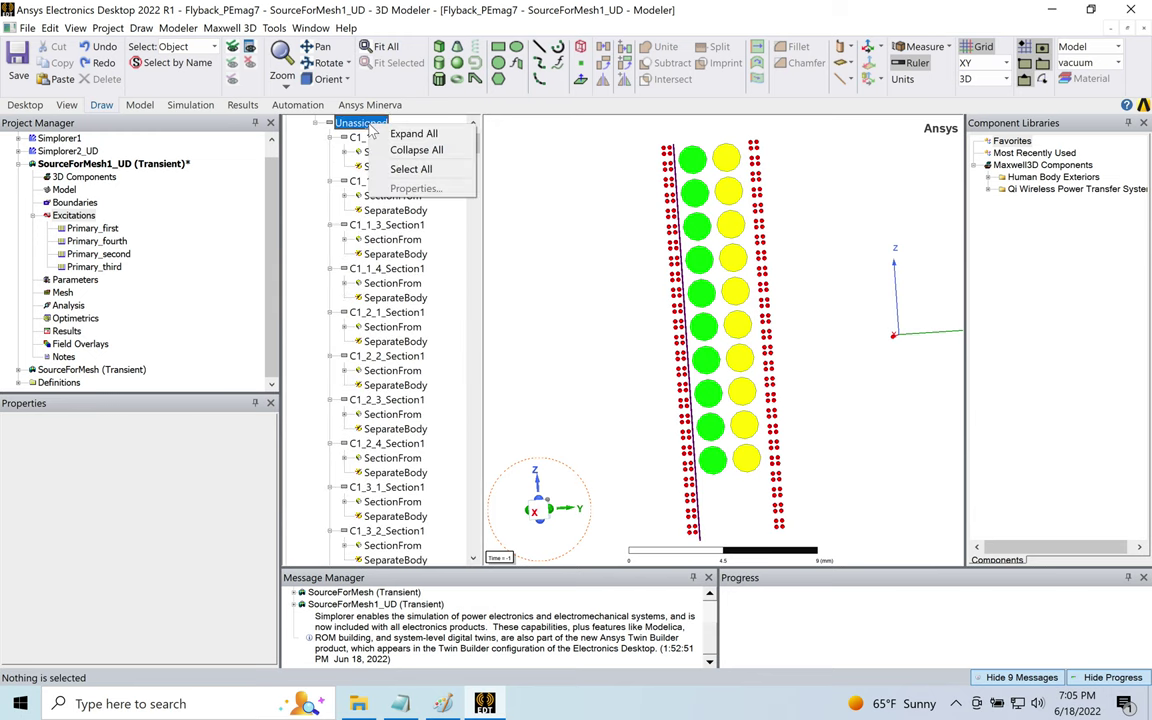
click(404, 150)
click(315, 212)
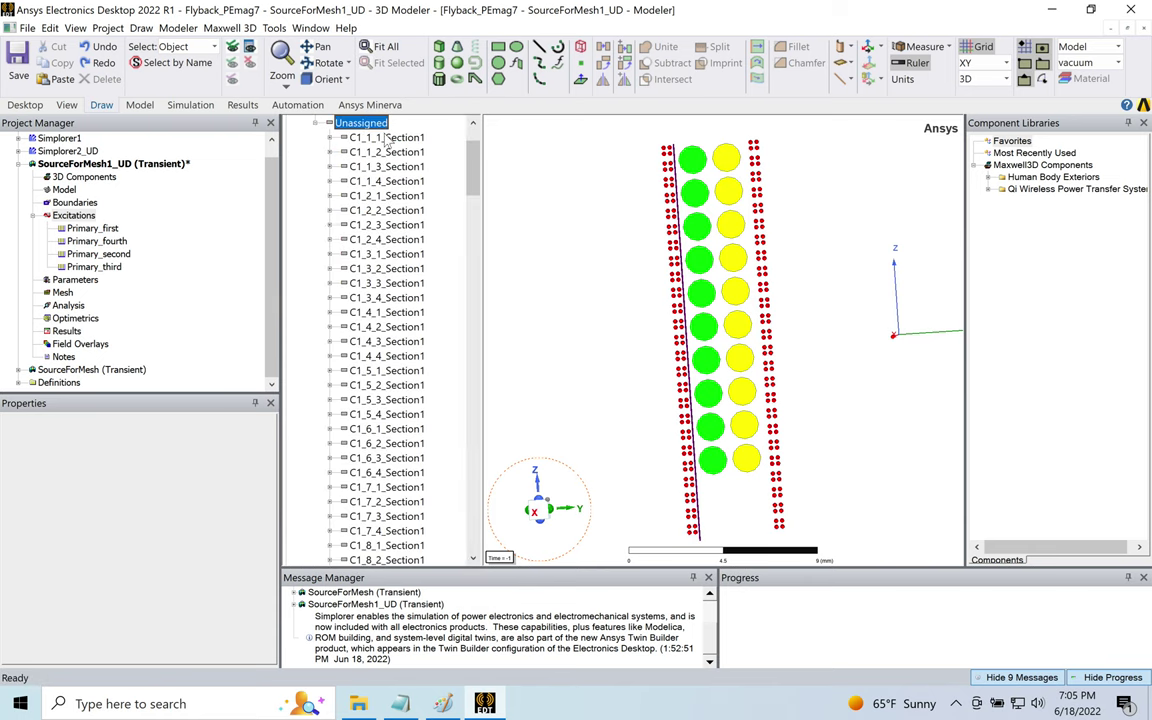
- Locate the first conductor's sheets of turns 1, 2 and 3 (C1_1_1_Section1, C1_2_1_Section1, C1_3_1_Section1) at the winding's lower end
click(381, 140)
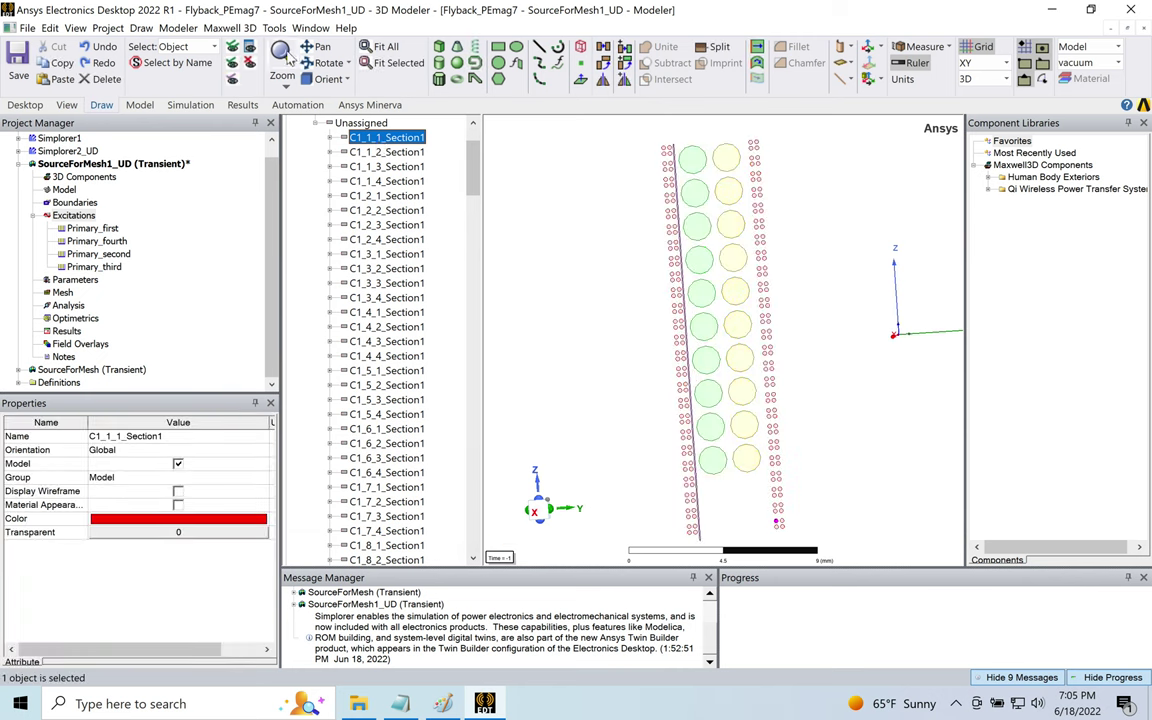
click(287, 88)
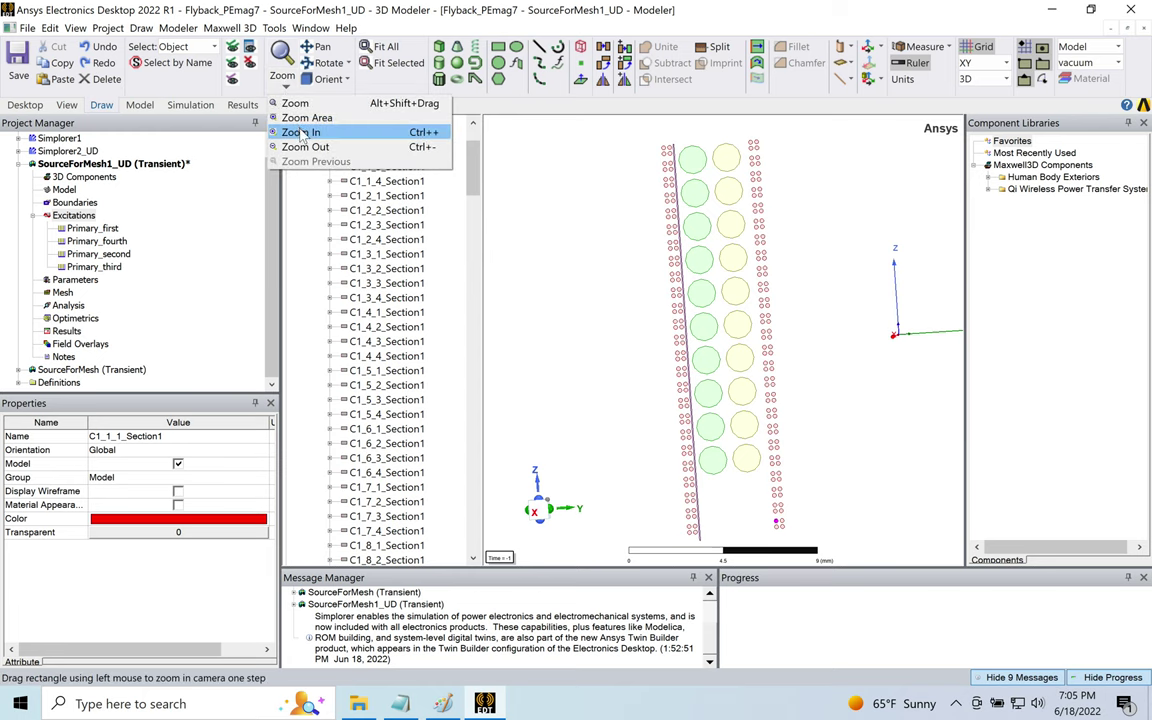
click(300, 133)
click(640, 318)
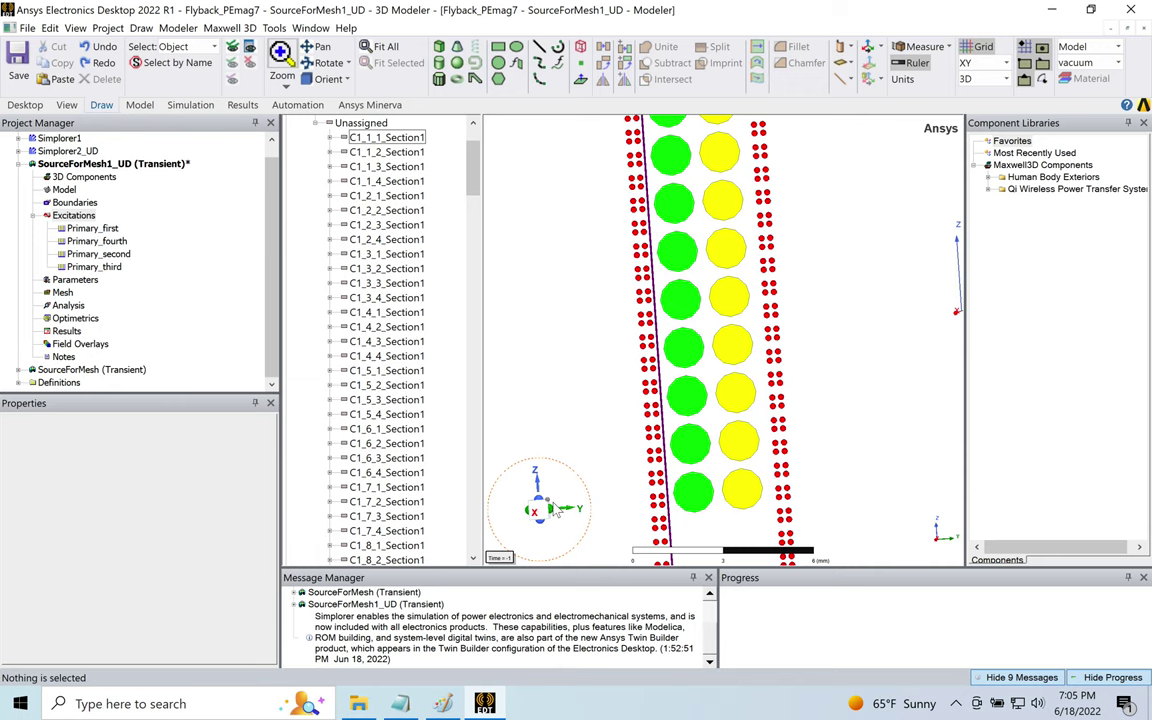
click(316, 46)
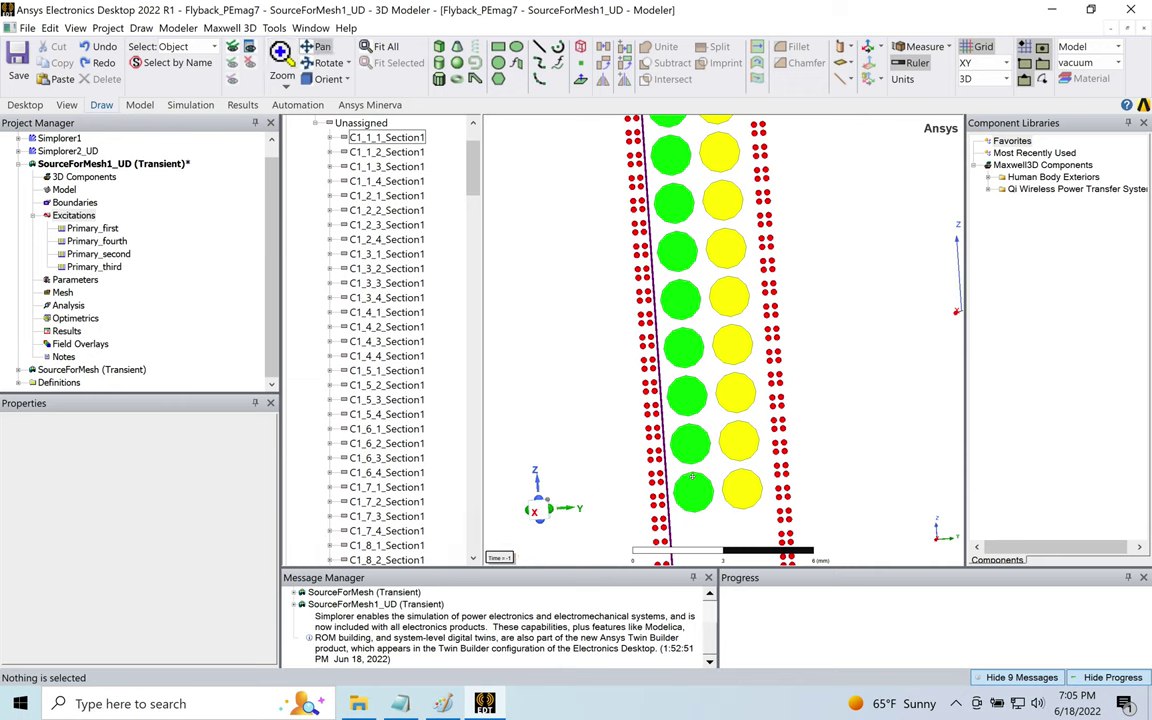
drag(812, 513, 805, 293)
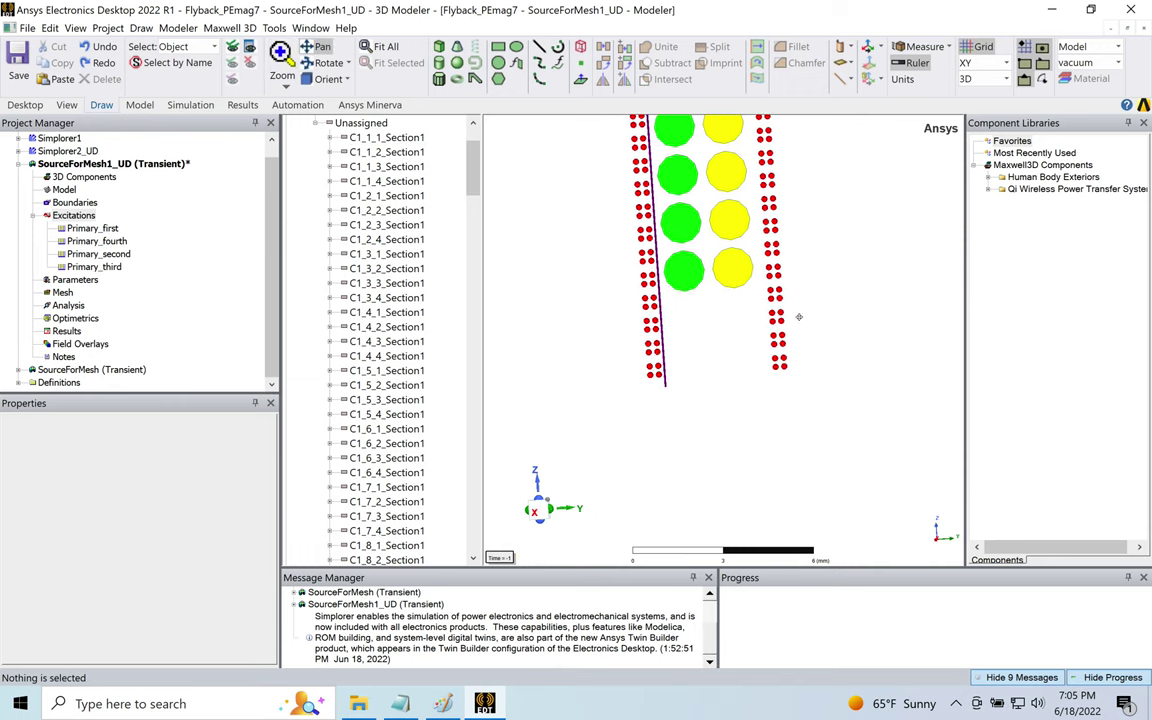
drag(795, 336, 795, 325)
key(Escape)
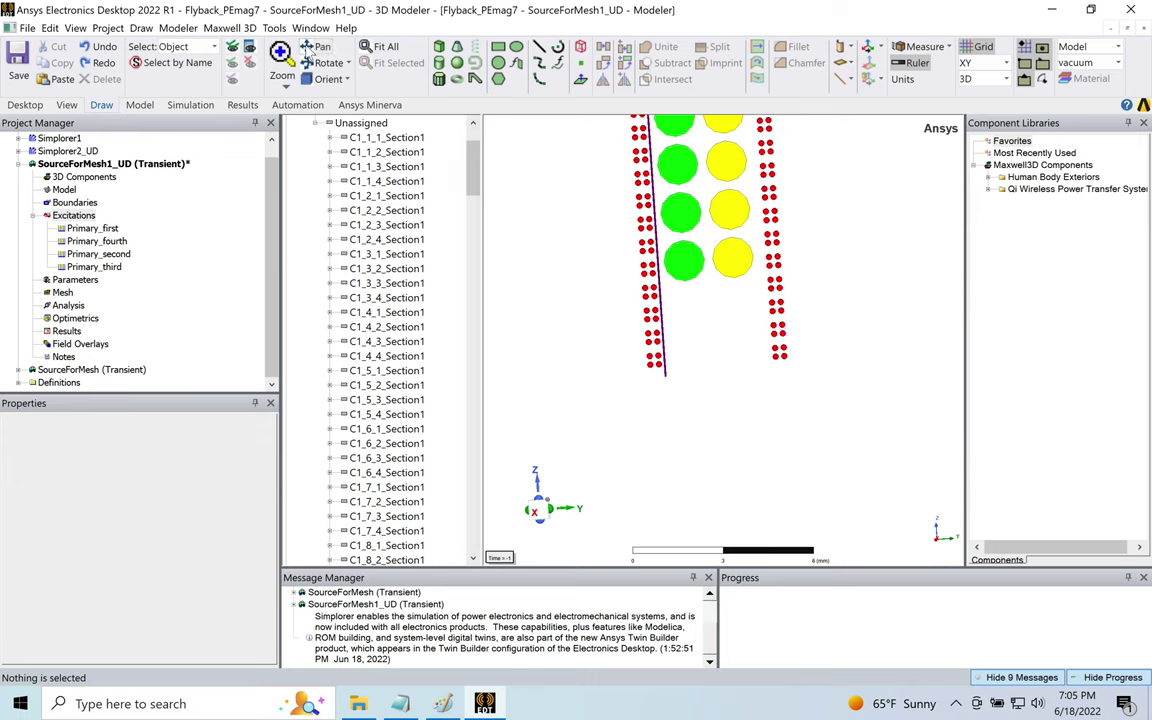
click(345, 137)
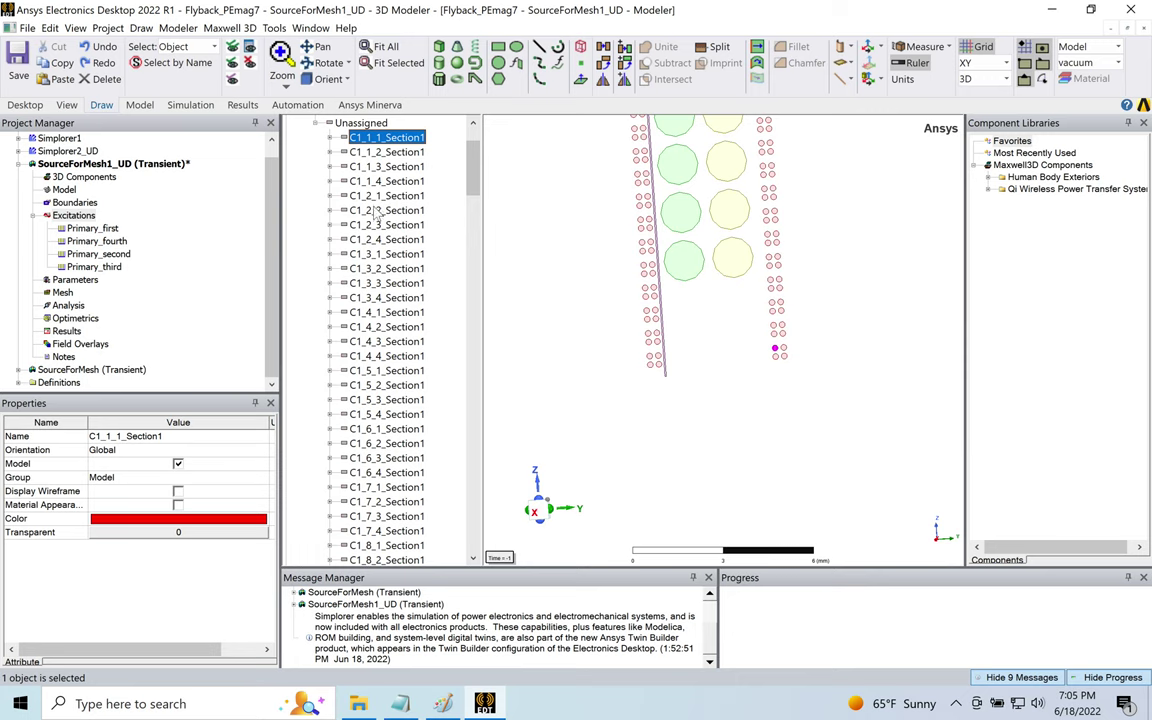
click(374, 197)
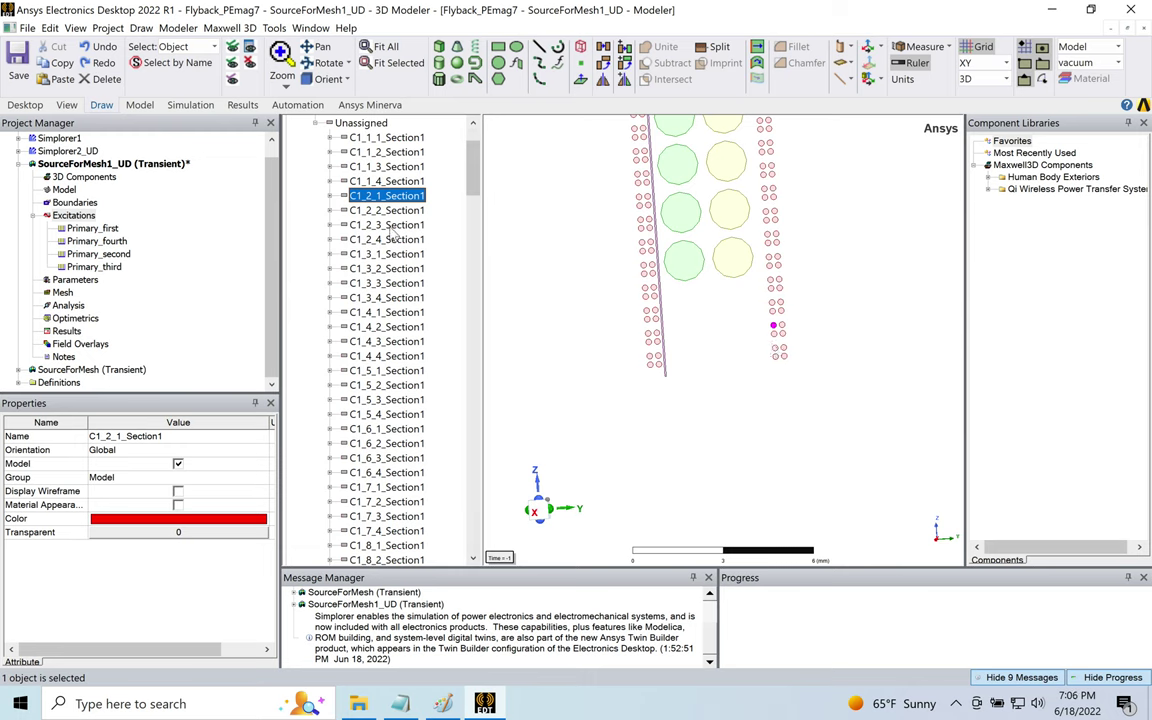
click(372, 256)
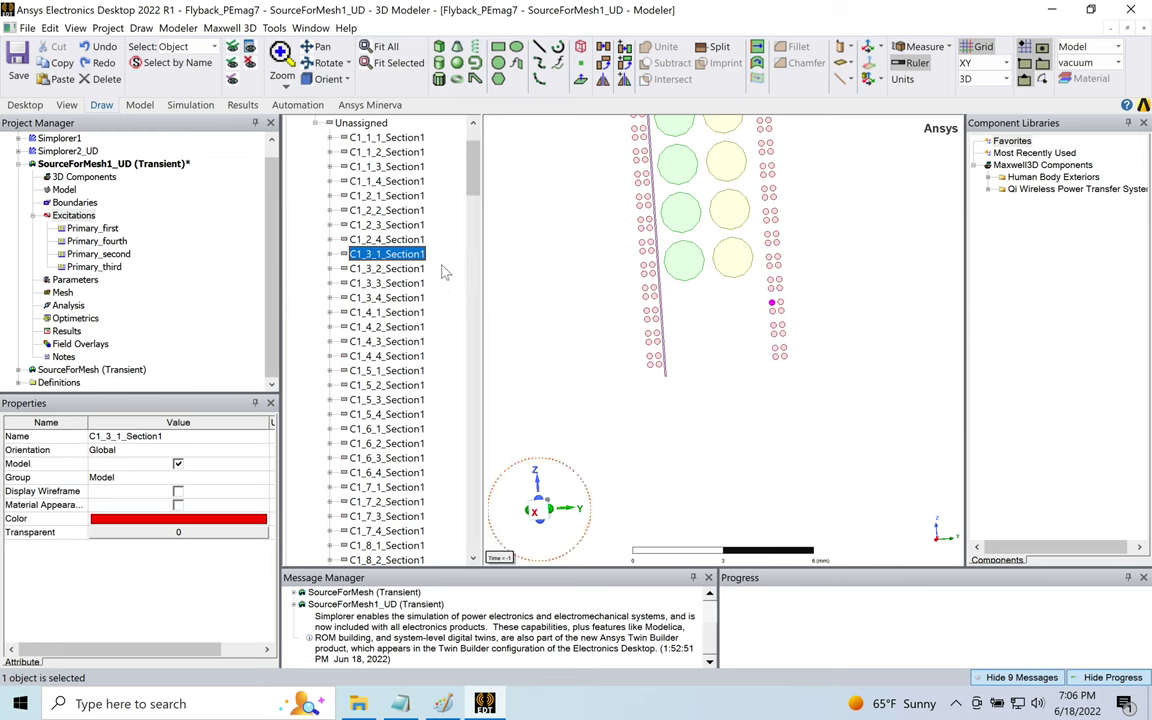
- Select the first conductor's section sheets of turns 1 to 7 together, from C1_1_1_Section1 to C1_7_1_Section1
click(378, 138)
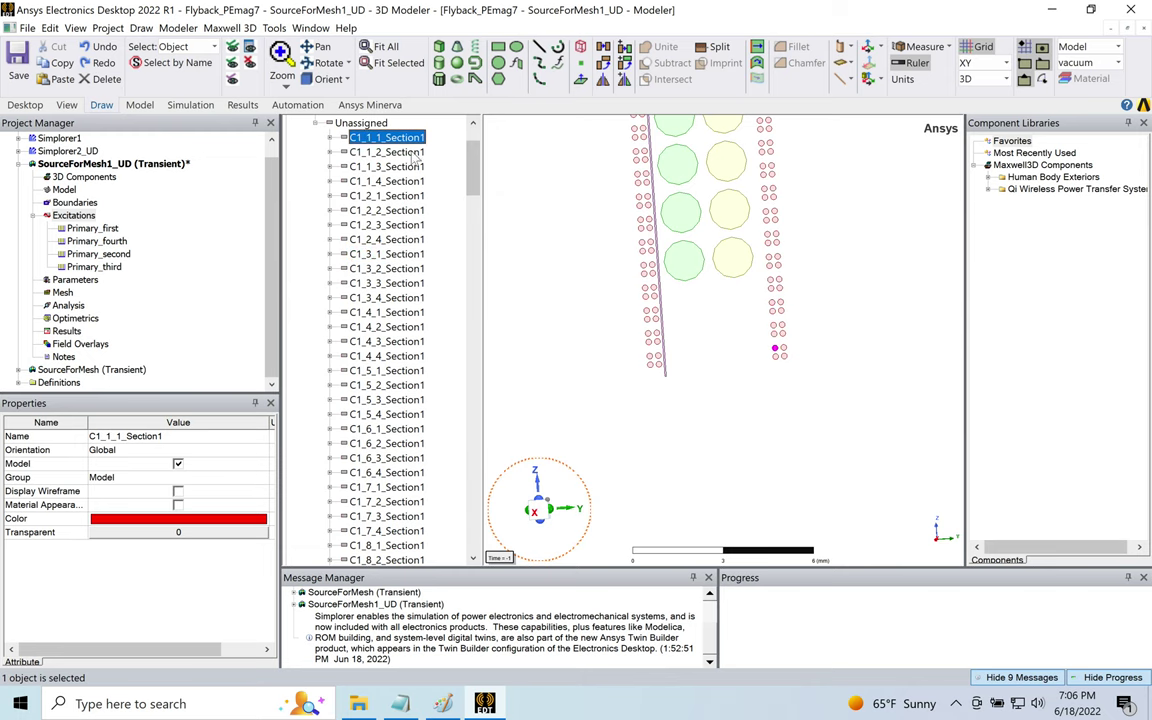
ctrl+click(384, 197)
ctrl+click(381, 256)
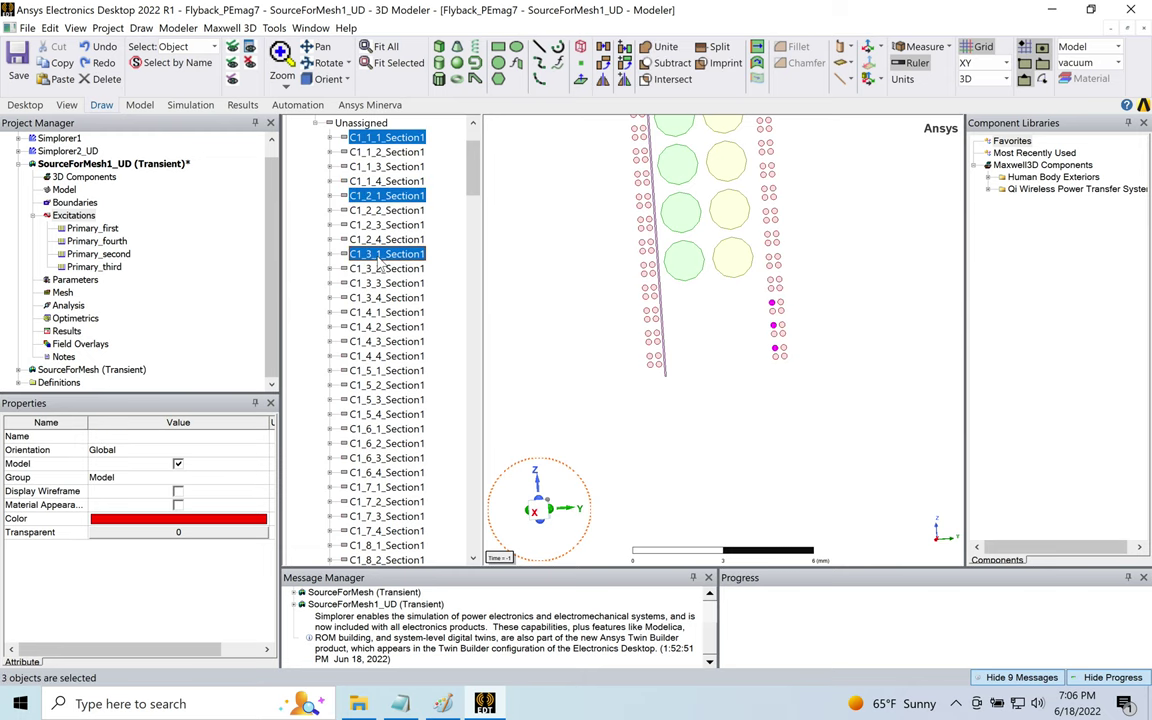
ctrl+click(380, 313)
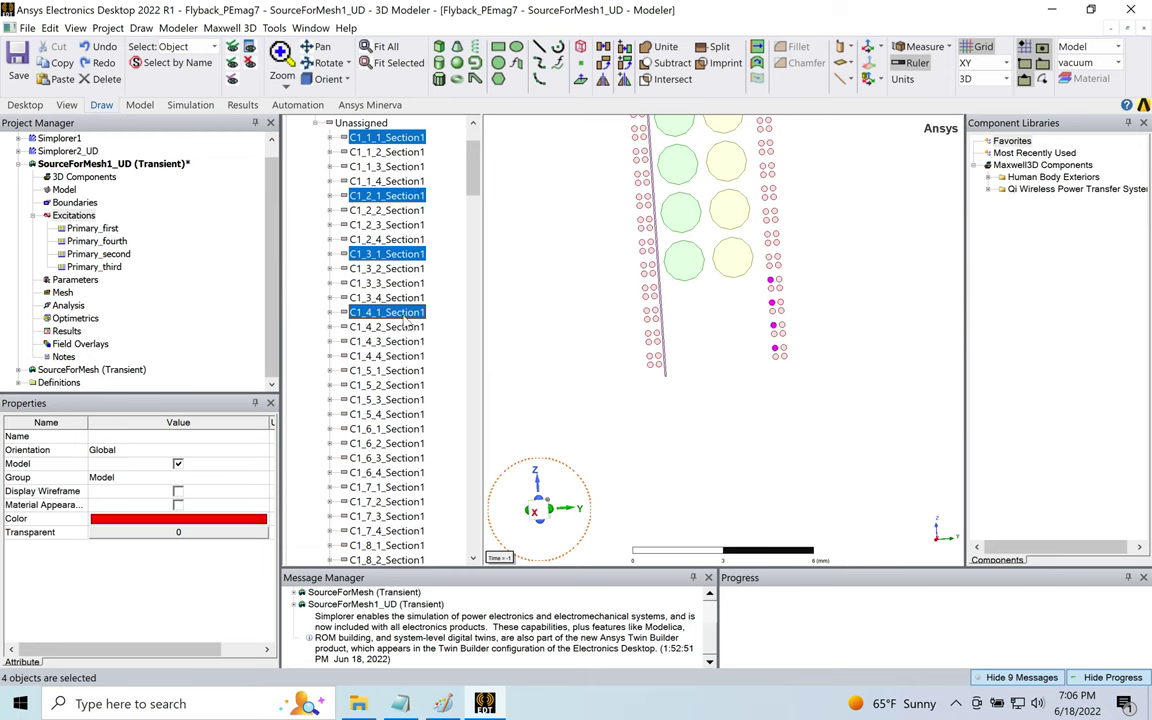
ctrl+click(372, 372)
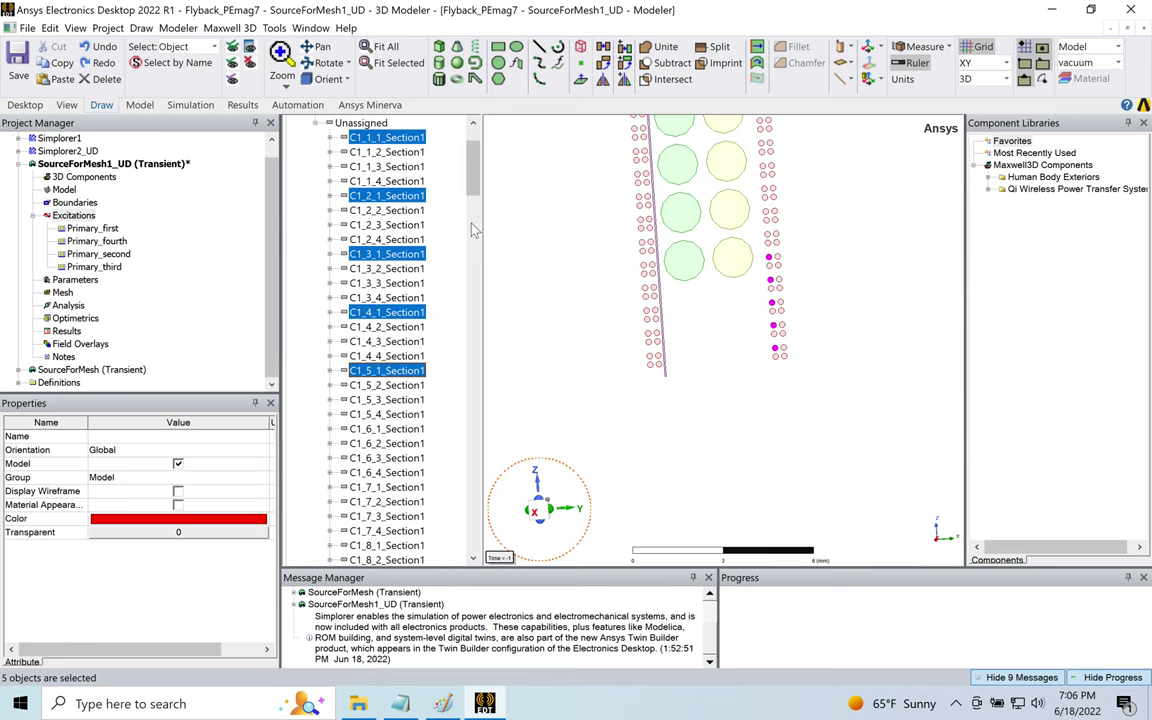
drag(470, 172, 466, 205)
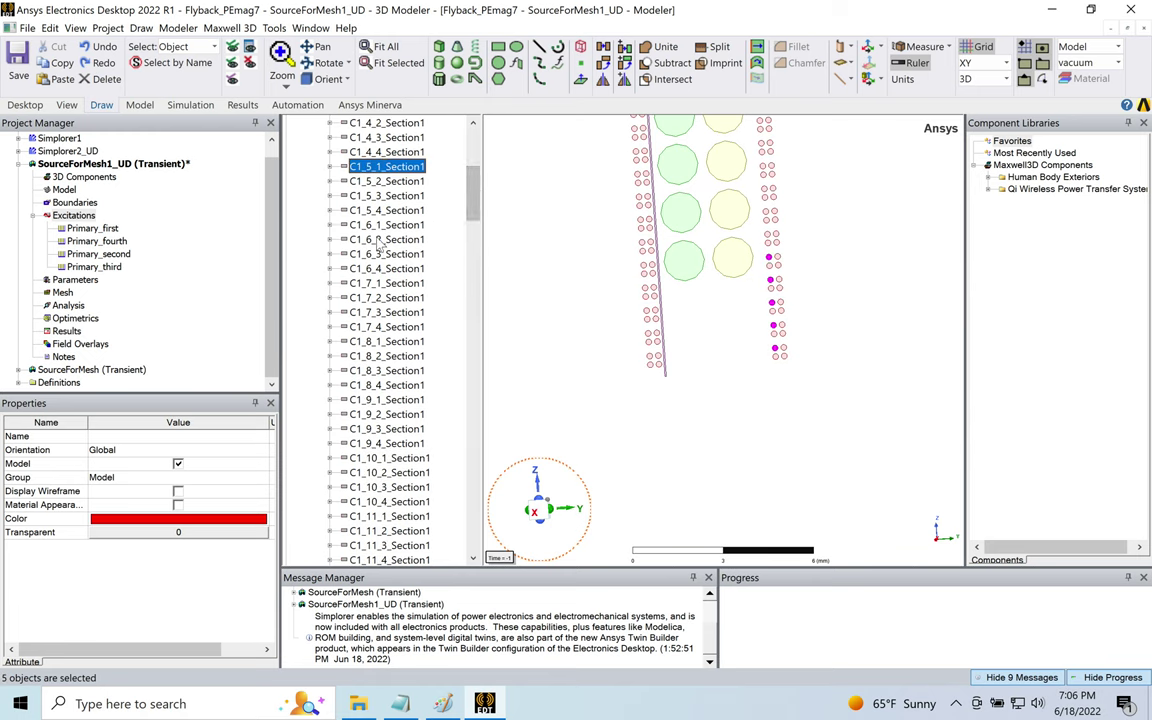
ctrl+click(370, 226)
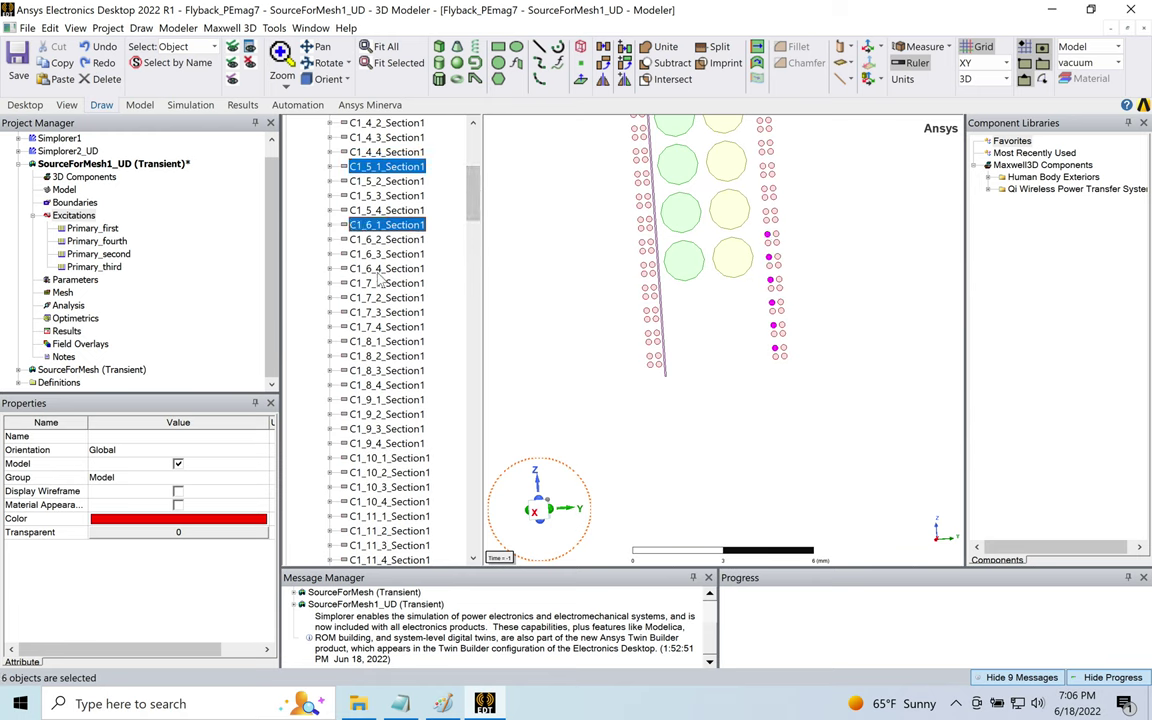
ctrl+click(372, 284)
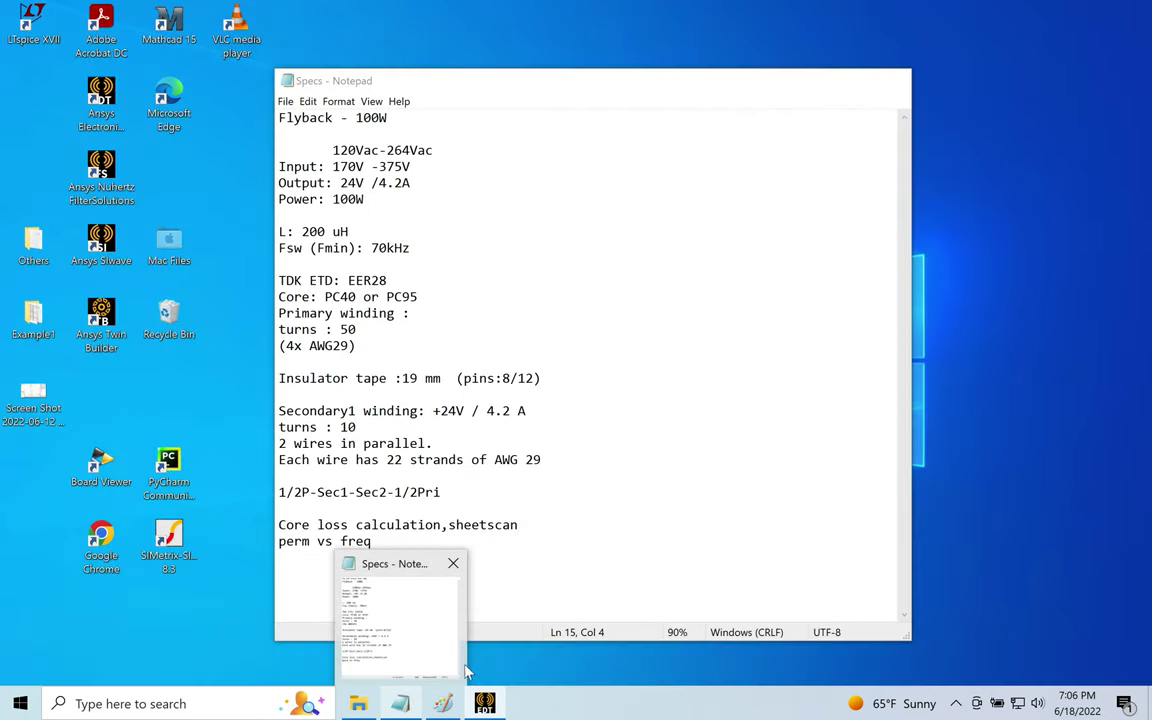
- Review the sketch of the four parallel 50-turn conductors in Paint, and return to the Maxwell design
click(442, 703)
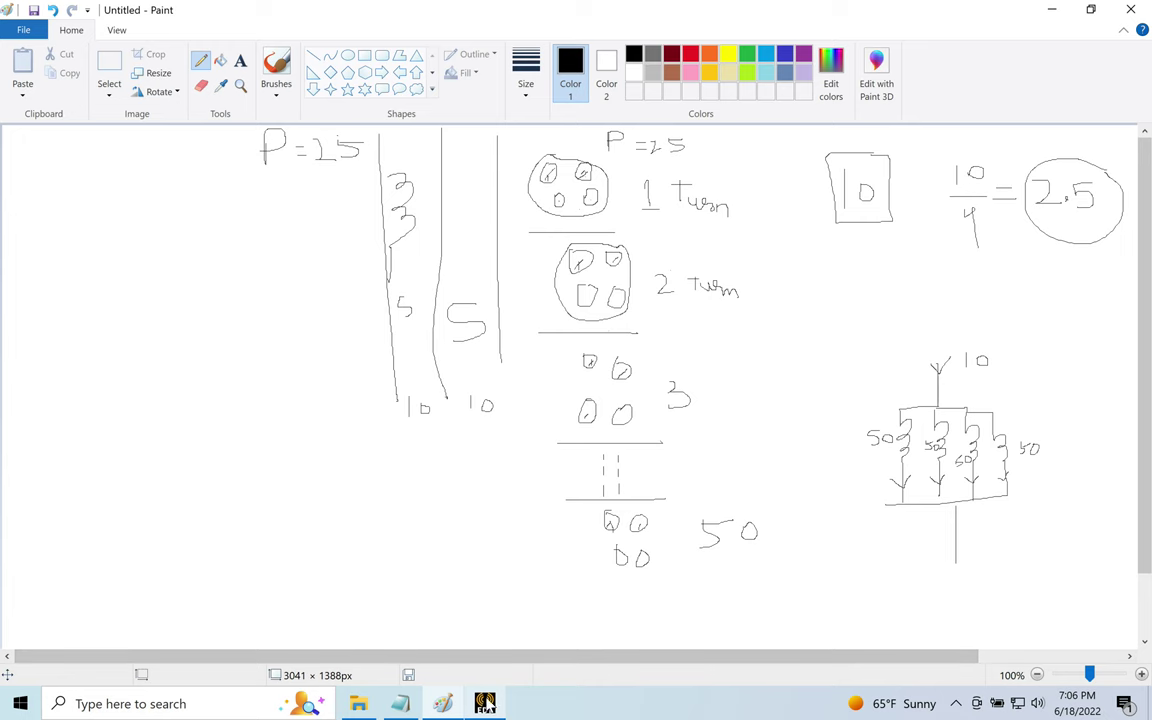
mouse_move(484, 703)
click(480, 632)
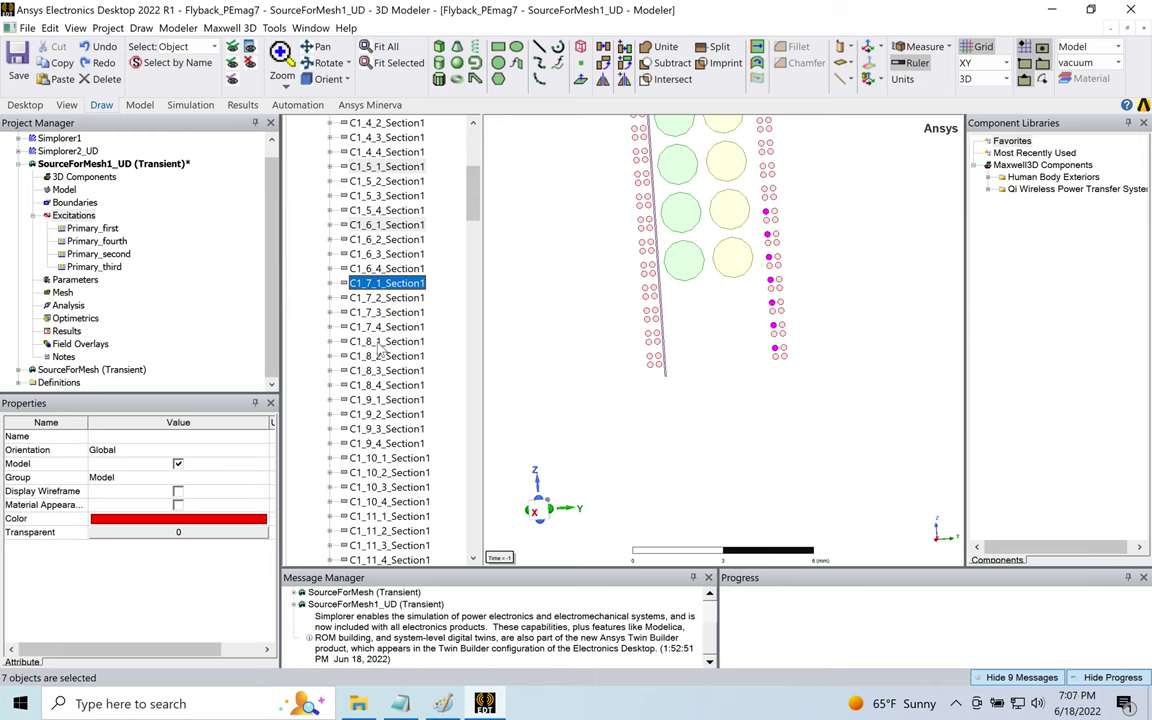
- Add the first conductor's sheets of turns 8 to 15 to the selection, from C1_8_1_Section1 to C1_15_1_Section1
ctrl+click(385, 399)
ctrl+click(385, 341)
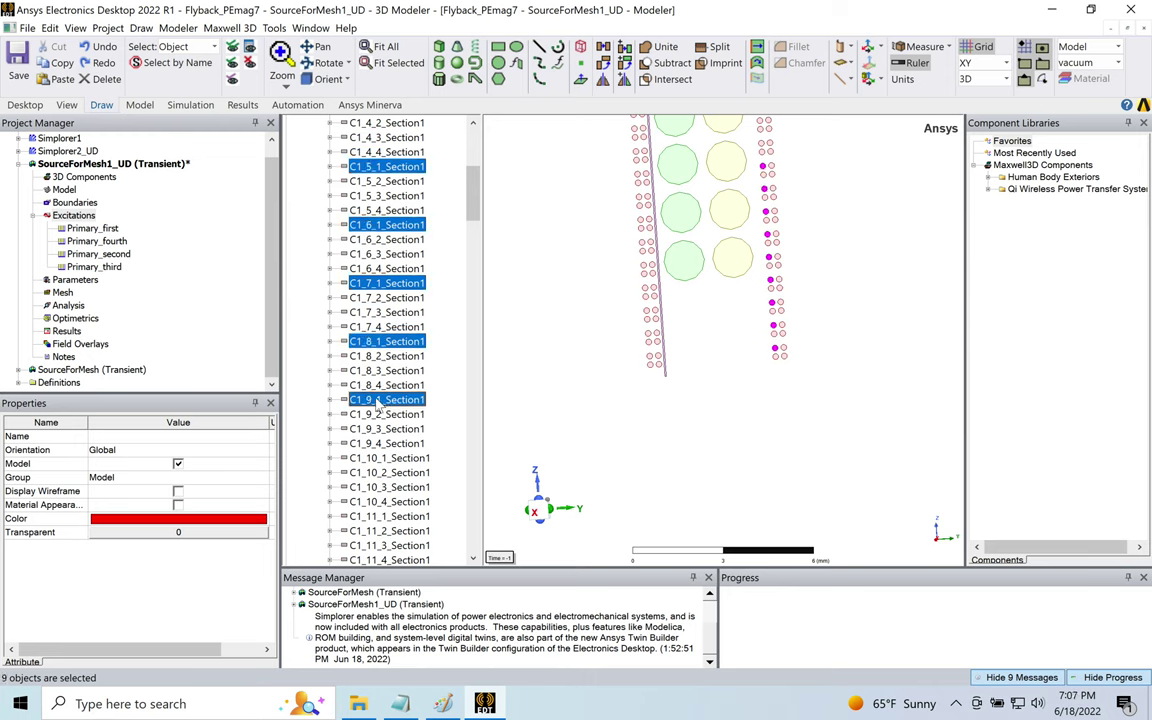
click(471, 225)
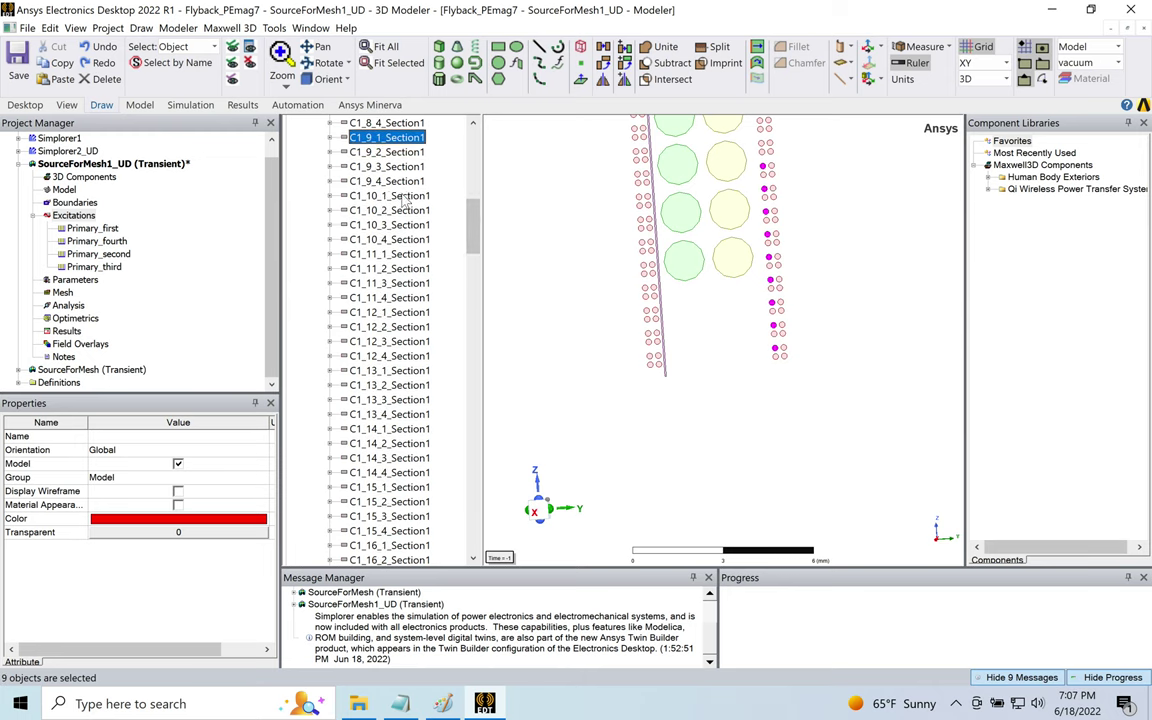
ctrl+click(403, 197)
ctrl+click(397, 256)
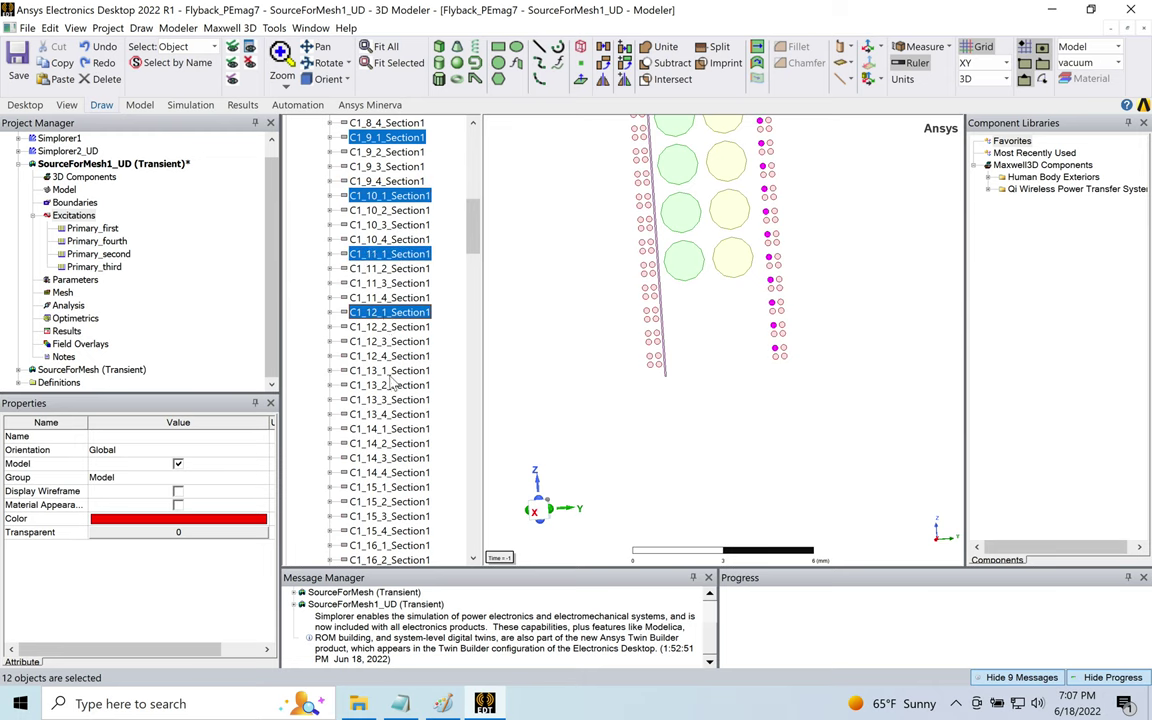
ctrl+click(385, 312)
ctrl+click(385, 370)
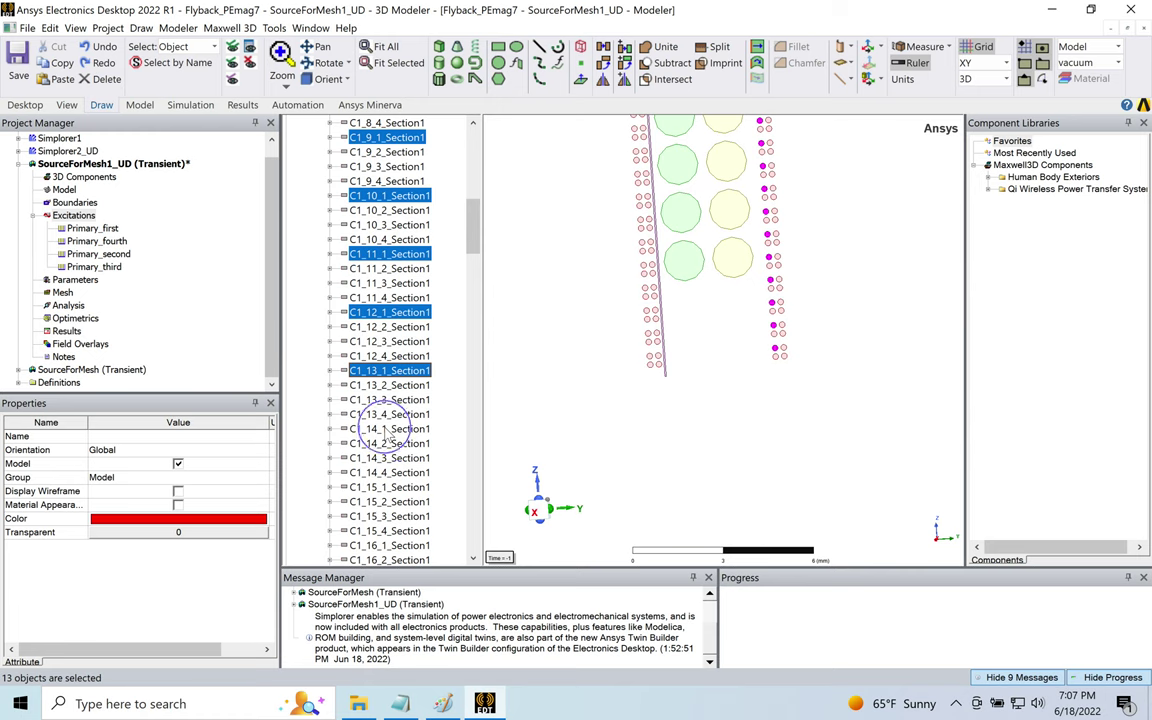
ctrl+click(398, 429)
ctrl+click(388, 487)
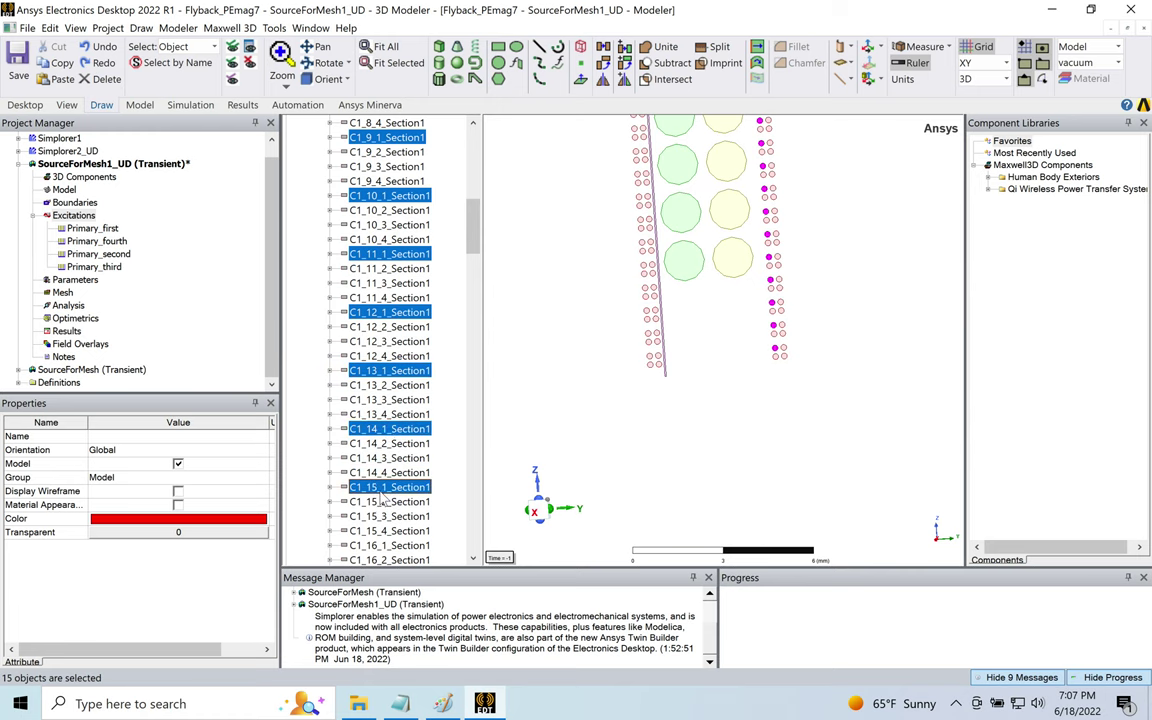
- Add the first conductor's sheets of turns 16 to 20 to the selection, from C1_16_1_Section1 to C1_20_1_Section1
drag(472, 240, 471, 262)
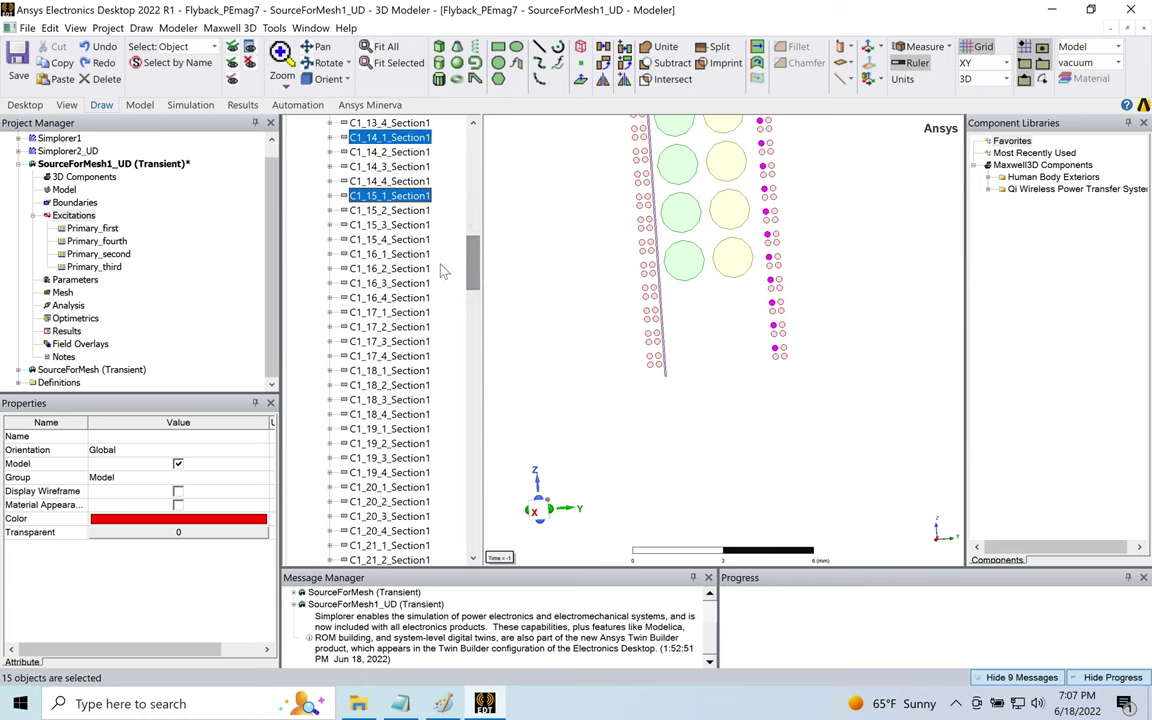
ctrl+click(385, 254)
ctrl+click(386, 312)
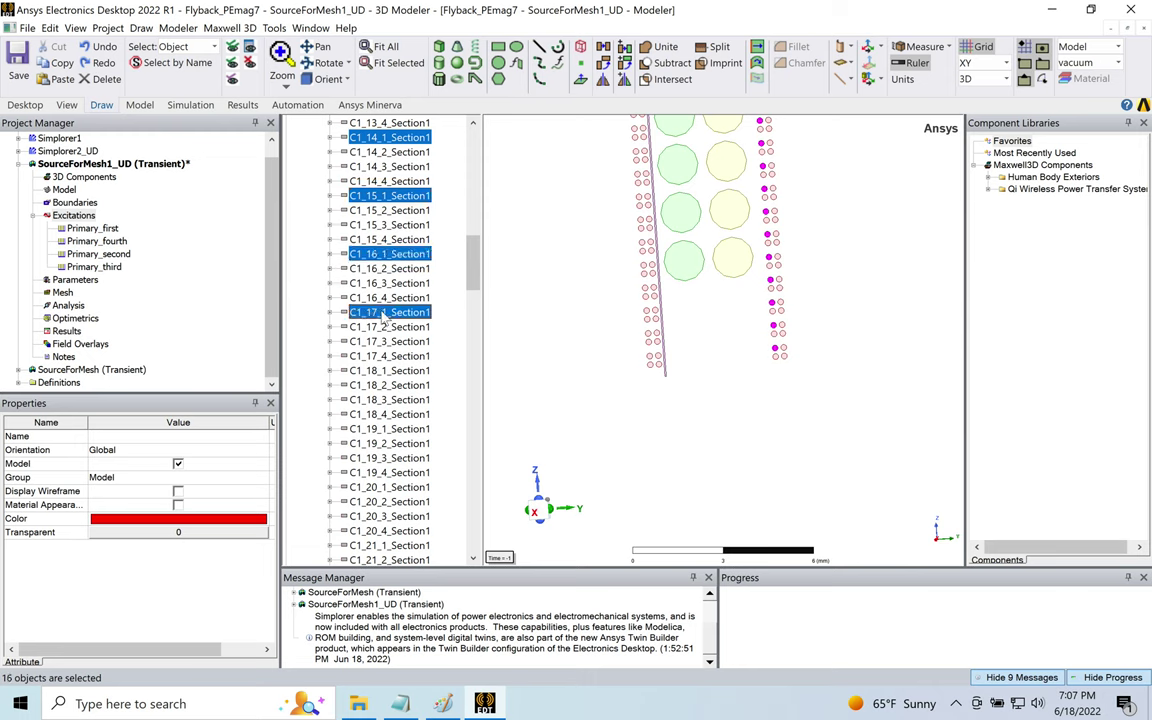
ctrl+click(385, 371)
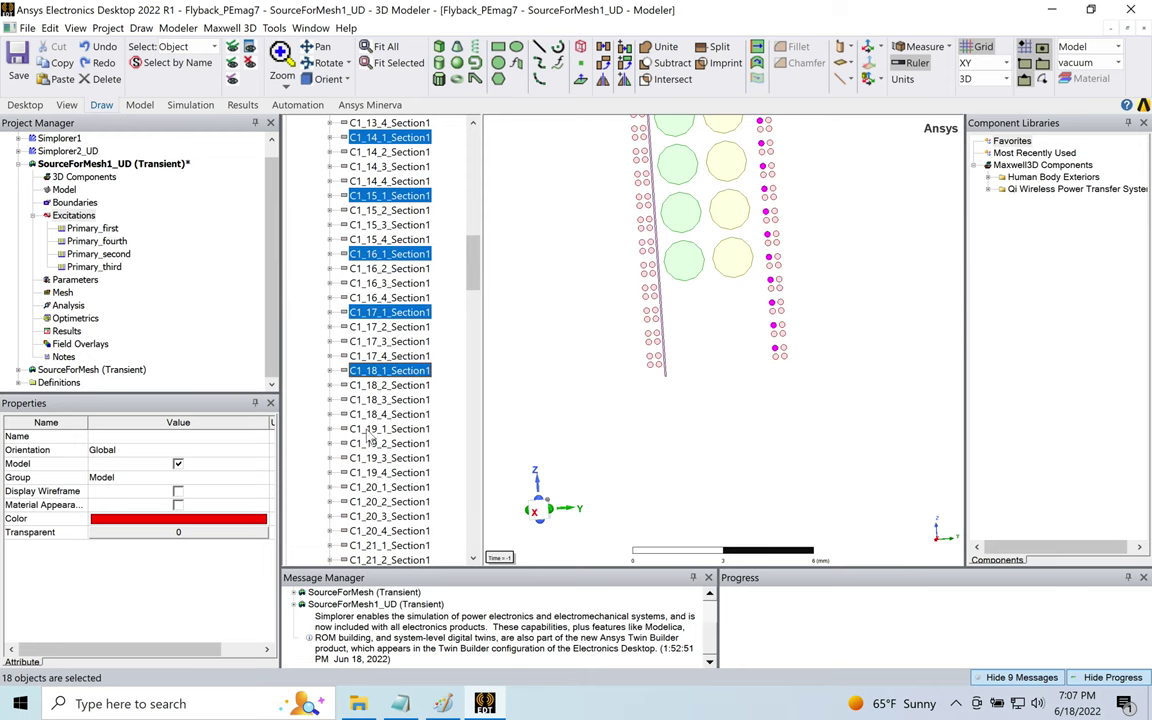
ctrl+click(368, 430)
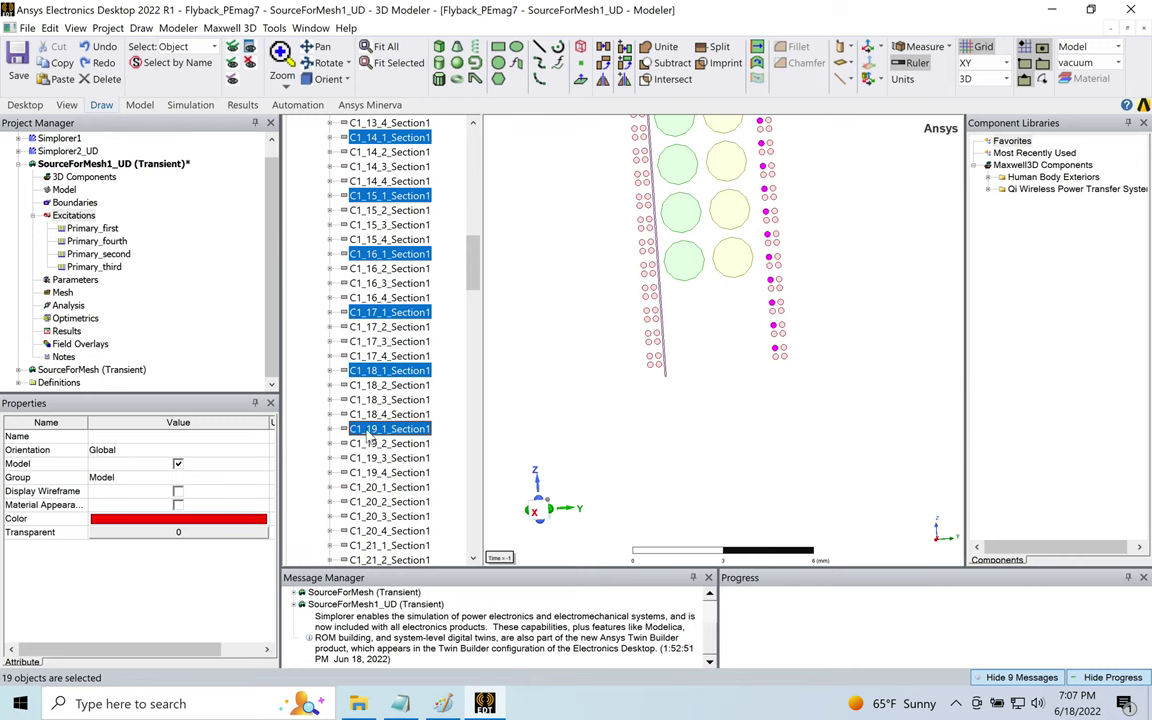
ctrl+click(384, 490)
- Add the first conductor's sheets of turns 21 to 25 to the selection, from C1_21_1_Section1 to C1_25_1_Section1
drag(471, 250, 474, 302)
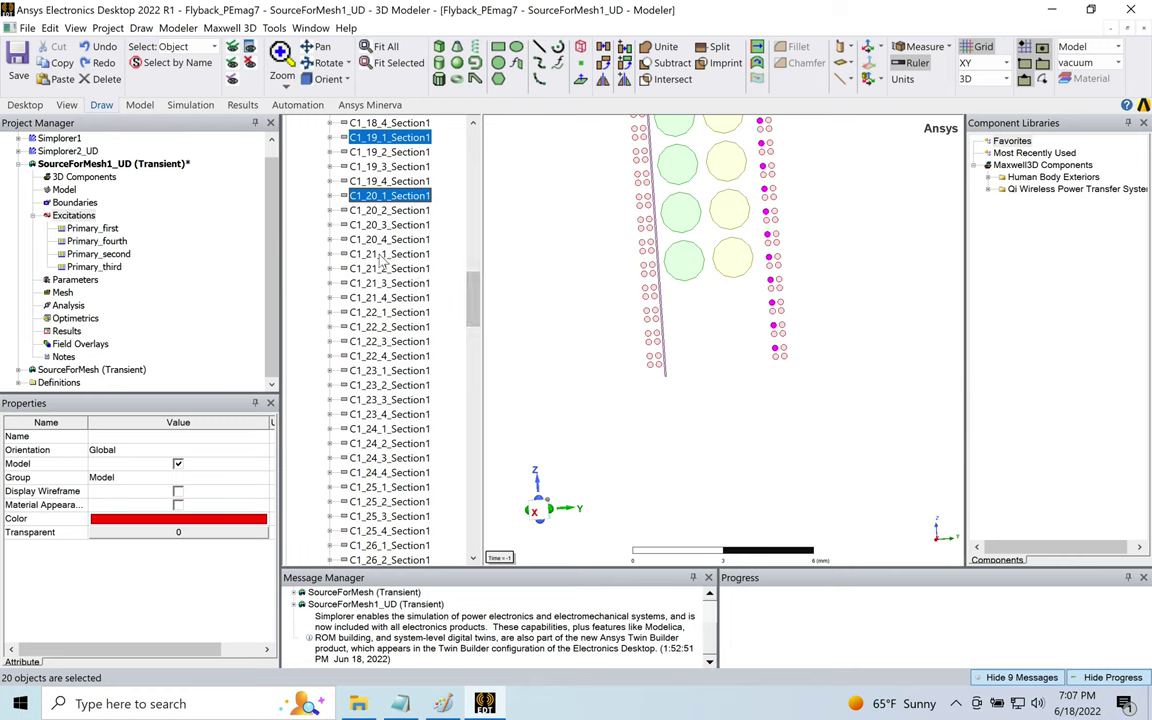
ctrl+click(385, 255)
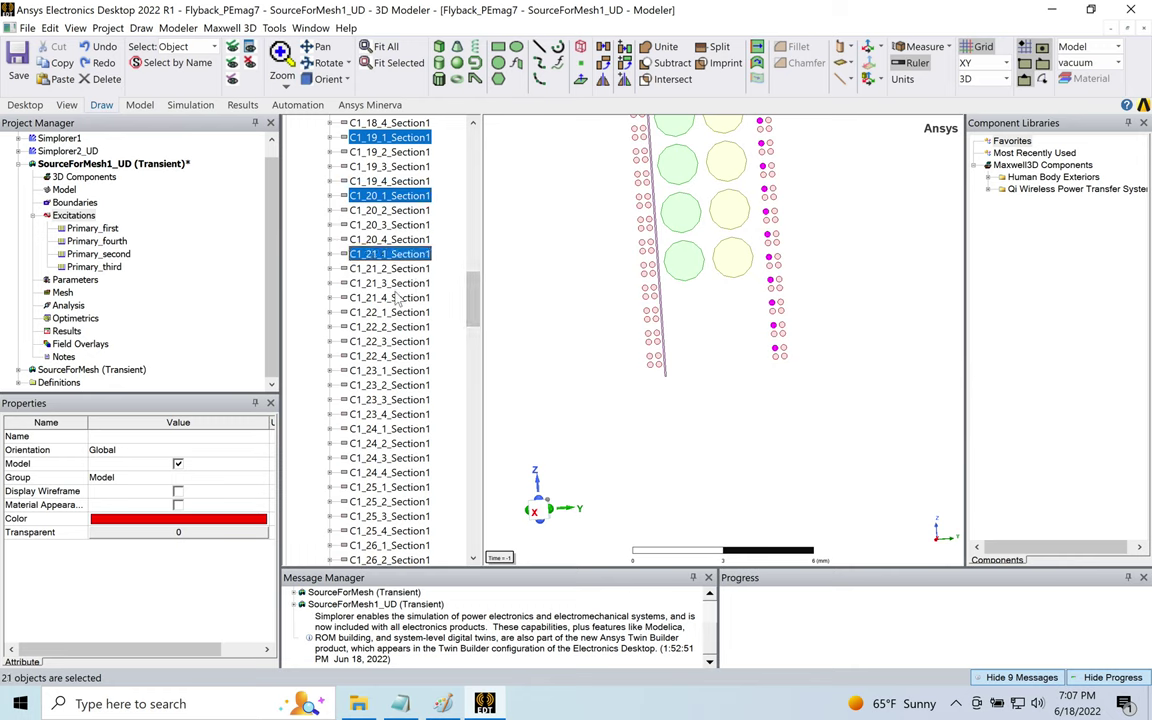
ctrl+click(383, 313)
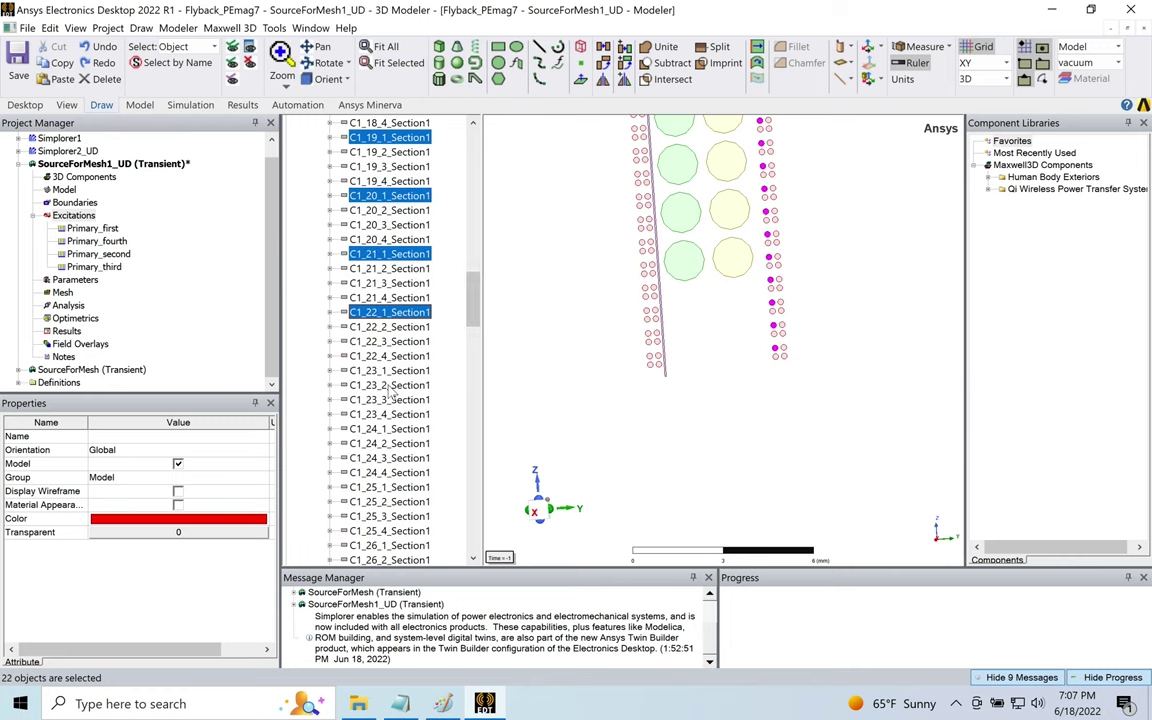
ctrl+click(382, 371)
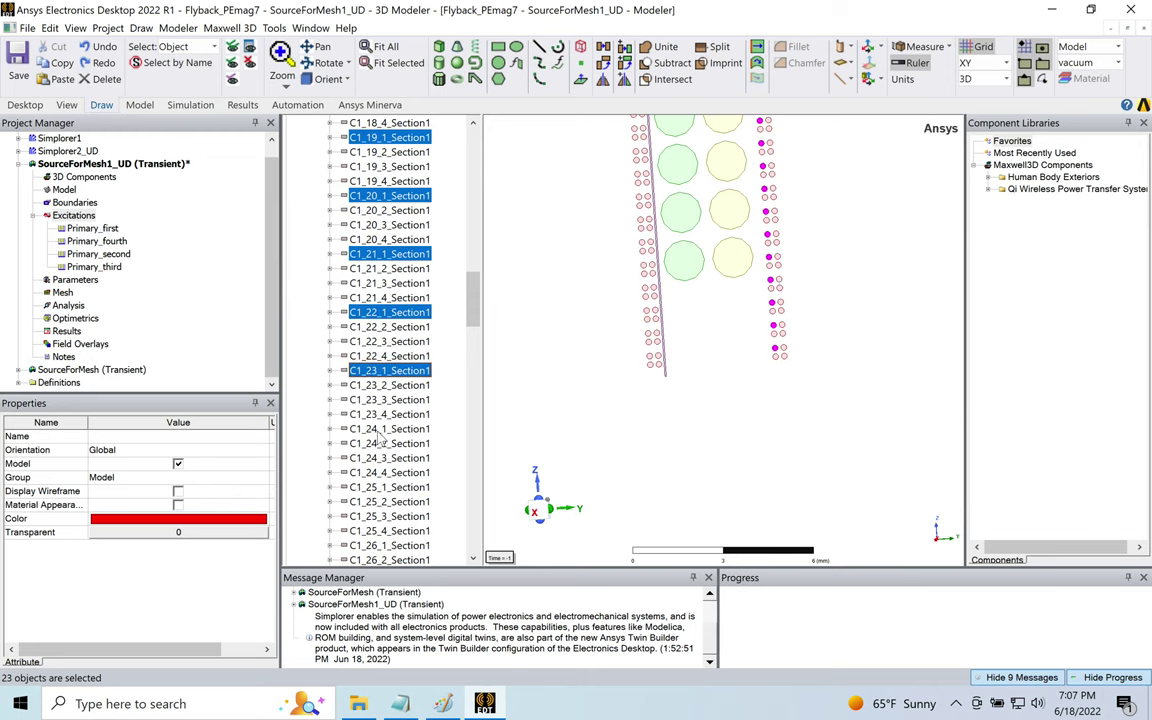
ctrl+click(380, 430)
ctrl+click(383, 487)
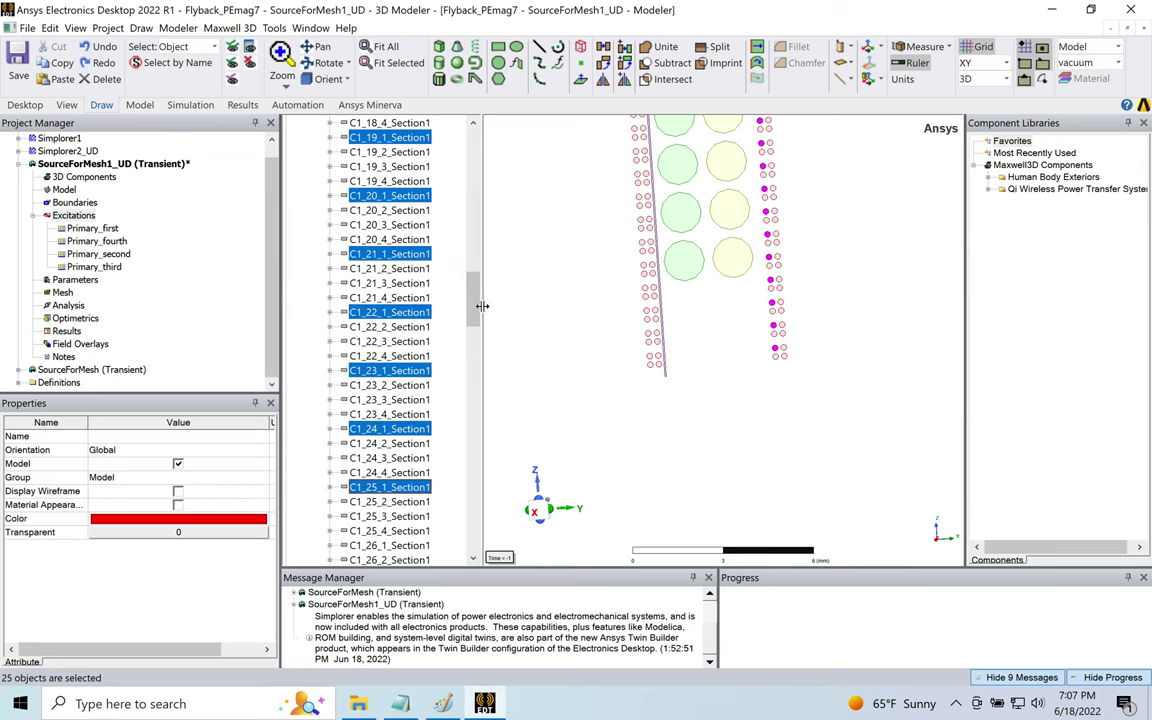
- Add the first conductor's sheets of turns 26 to 30 to the selection, from C1_26_1_Section1 to C1_30_1_Section1
drag(475, 302, 475, 343)
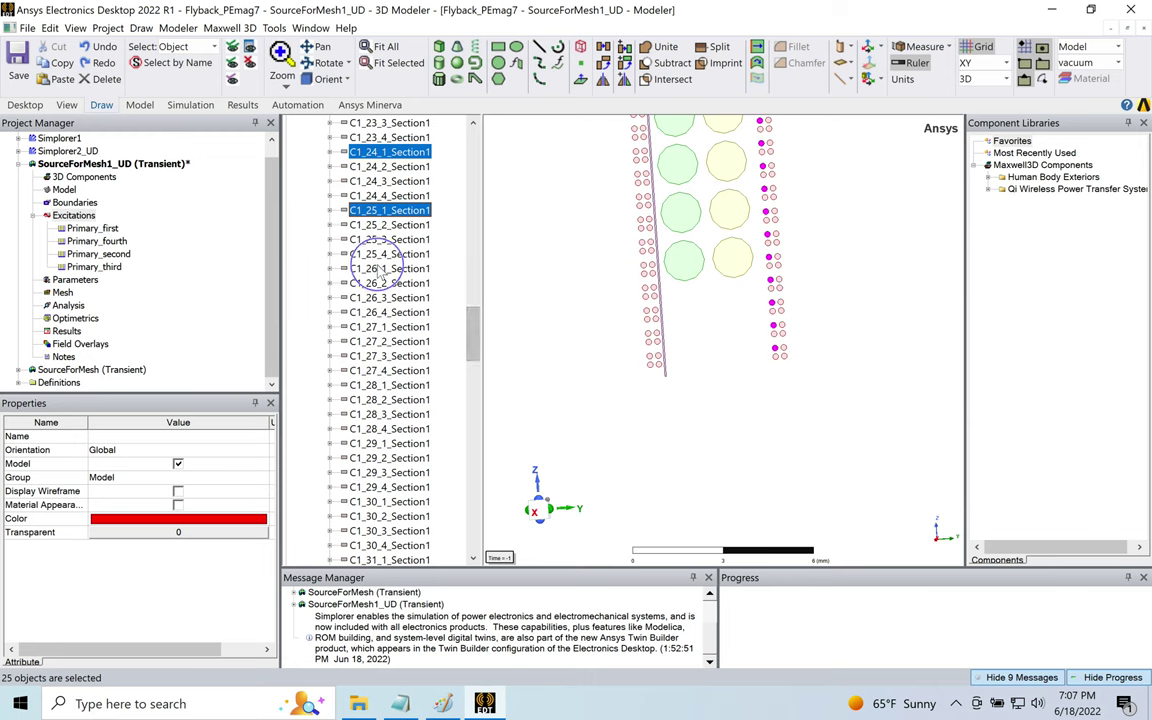
ctrl+click(360, 268)
ctrl+click(384, 328)
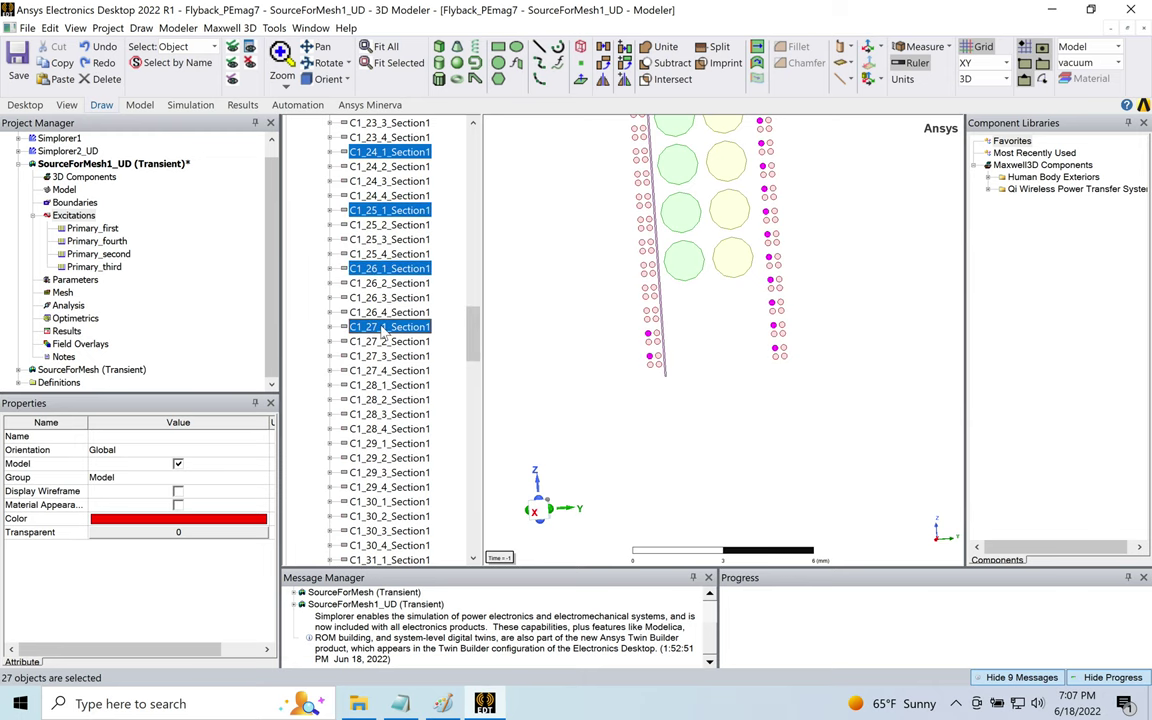
ctrl+click(380, 387)
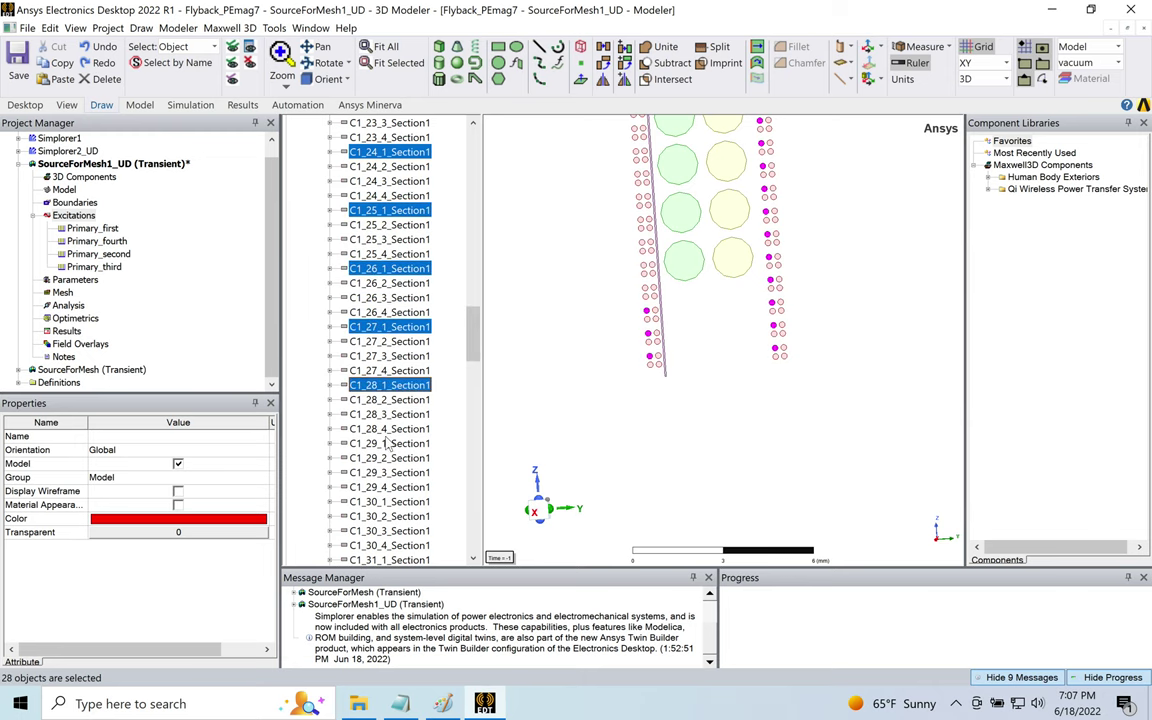
ctrl+click(382, 443)
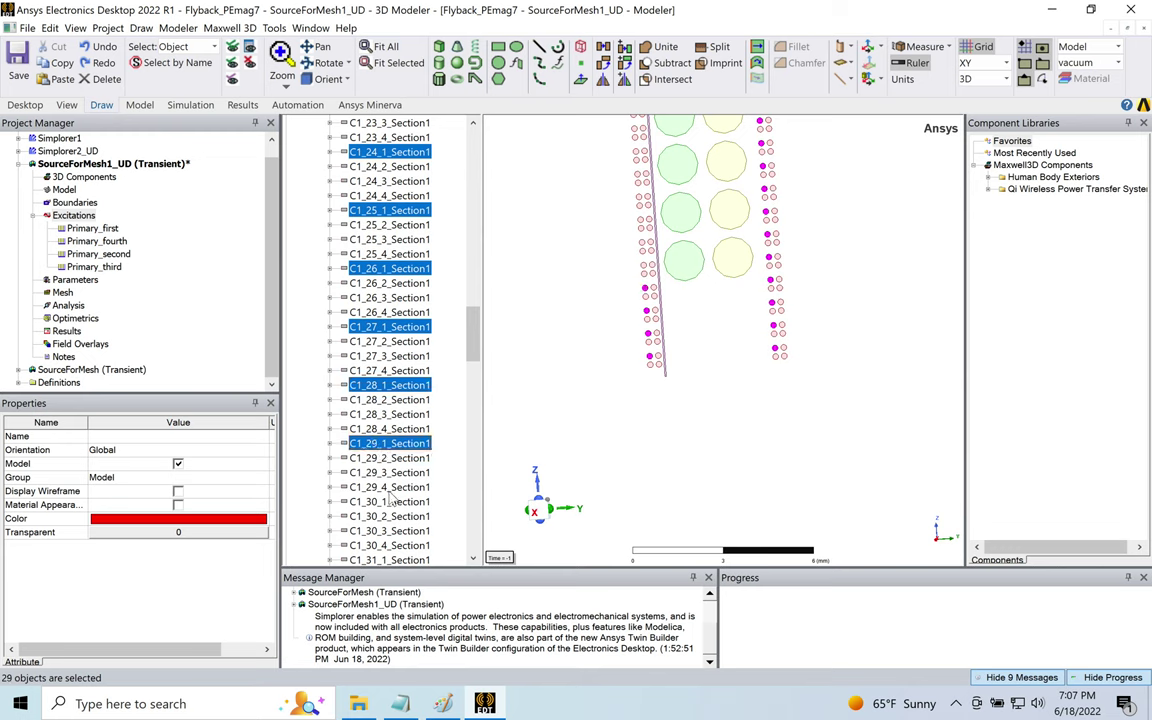
ctrl+click(384, 501)
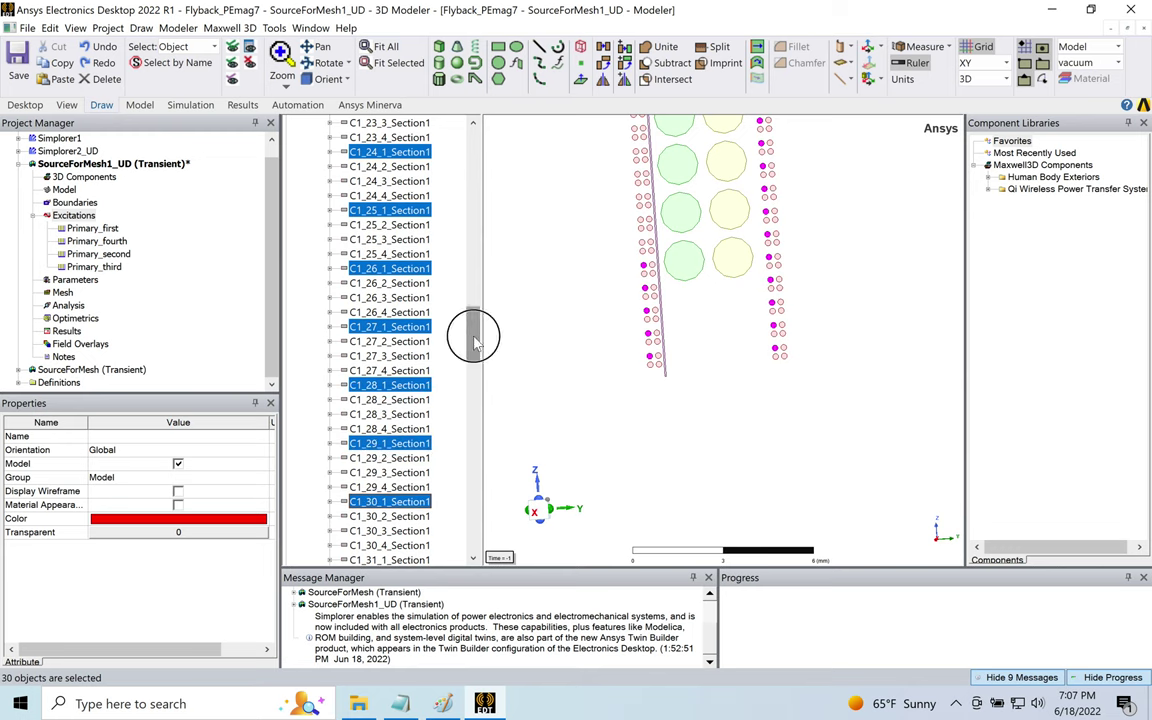
- Add the first conductor's sheets of turns 31 to 35 to the selection, from C1_31_1_Section1 to C1_35_1_Section1
drag(470, 334, 470, 365)
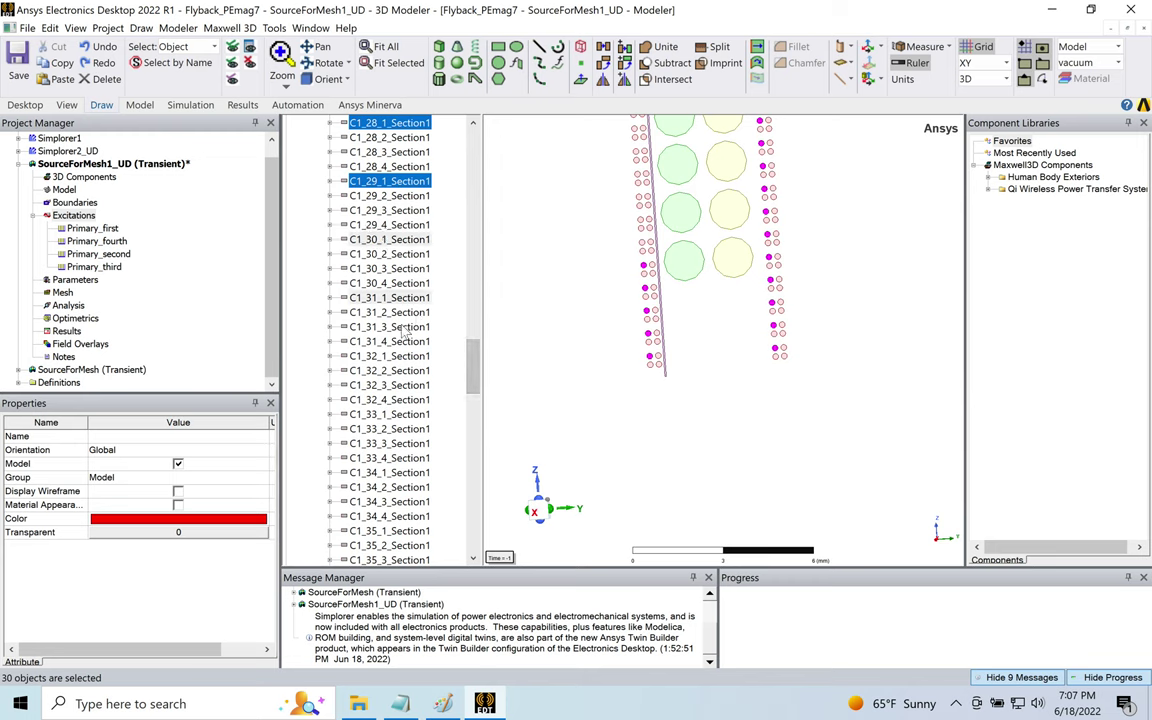
ctrl+click(390, 298)
ctrl+click(390, 356)
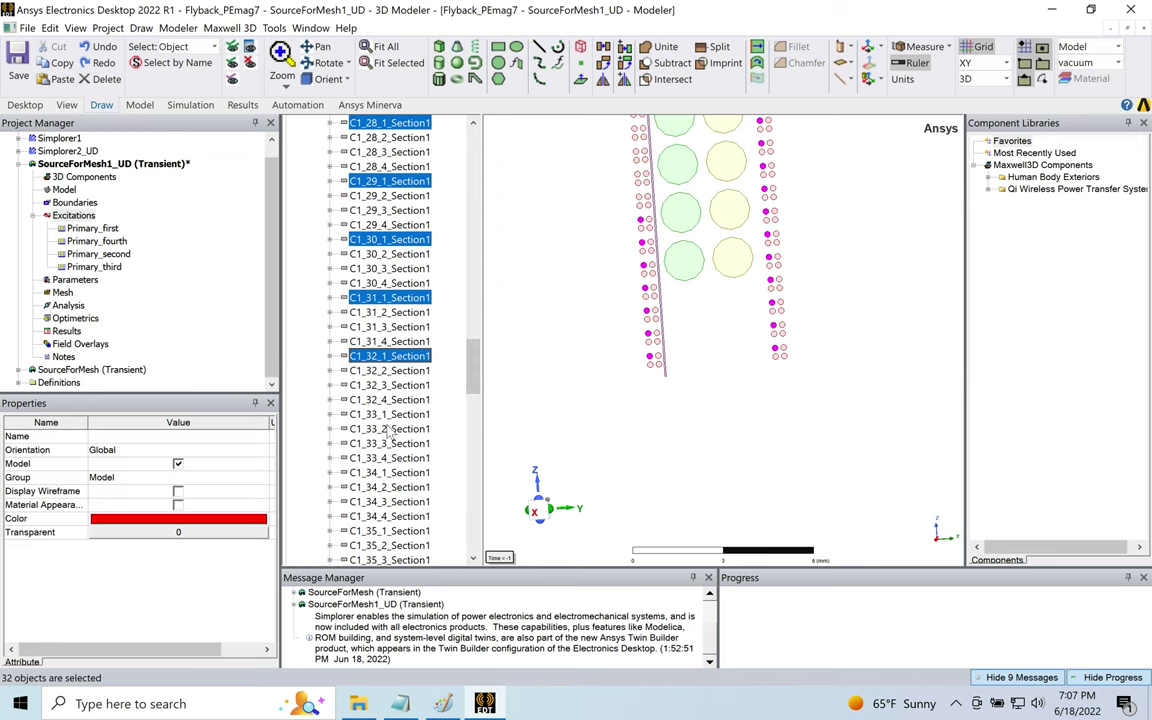
ctrl+click(390, 414)
drag(472, 360, 470, 380)
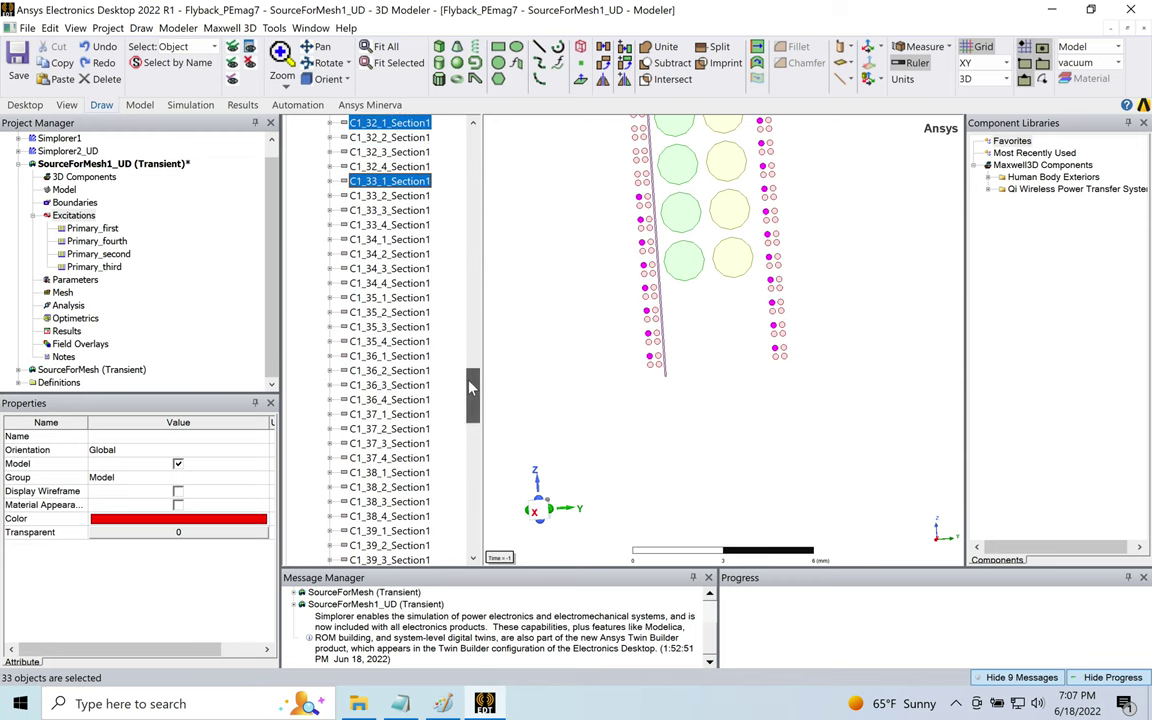
ctrl+click(350, 239)
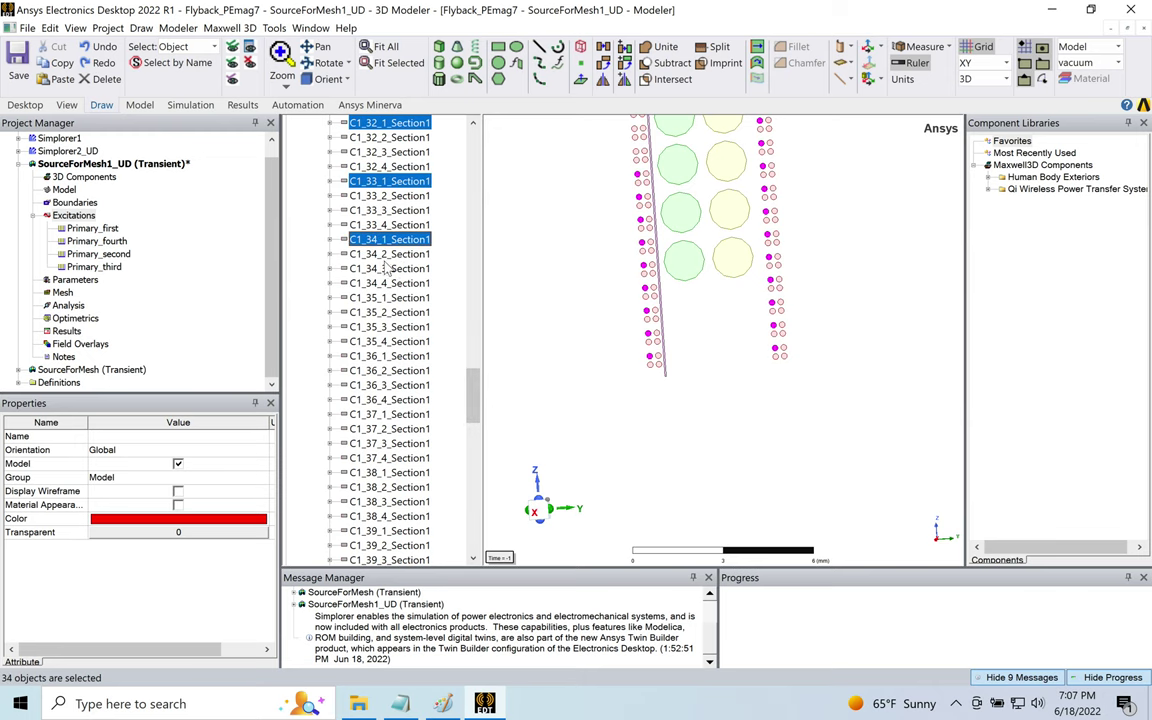
ctrl+click(352, 297)
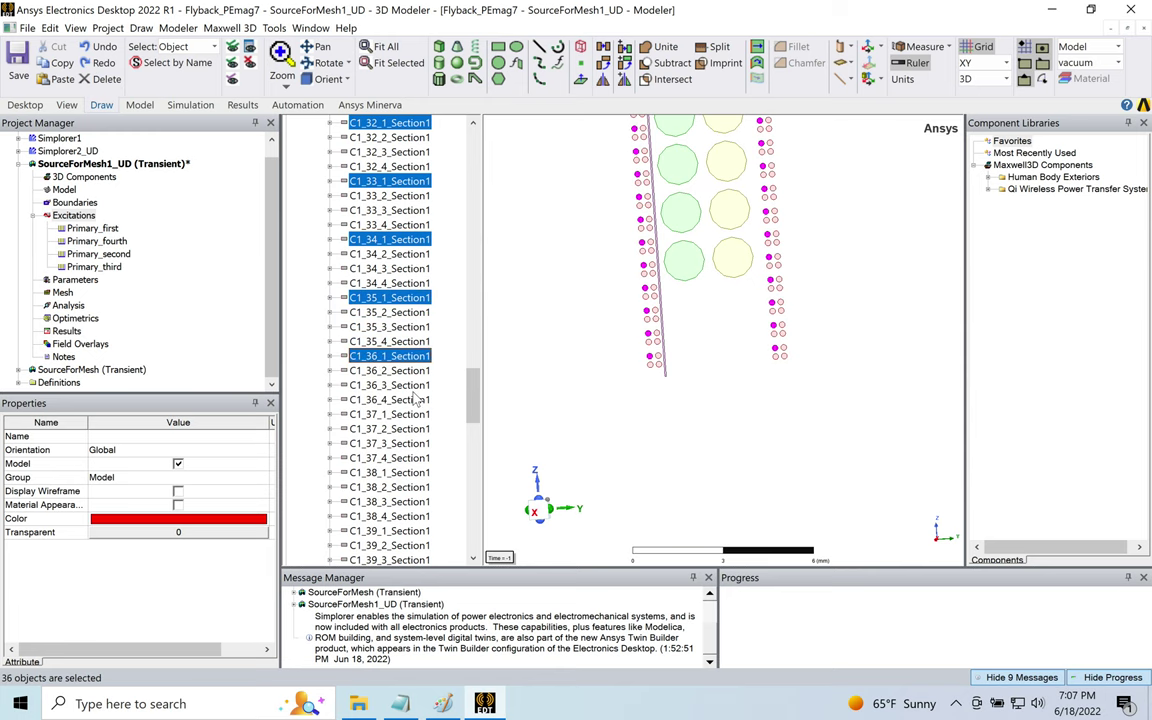
- Add the first conductor's sheets of turns 36 to 40 to the selection, from C1_36_1_Section1 to C1_40_1_Section1
ctrl+click(352, 357)
ctrl+click(352, 414)
ctrl+click(352, 472)
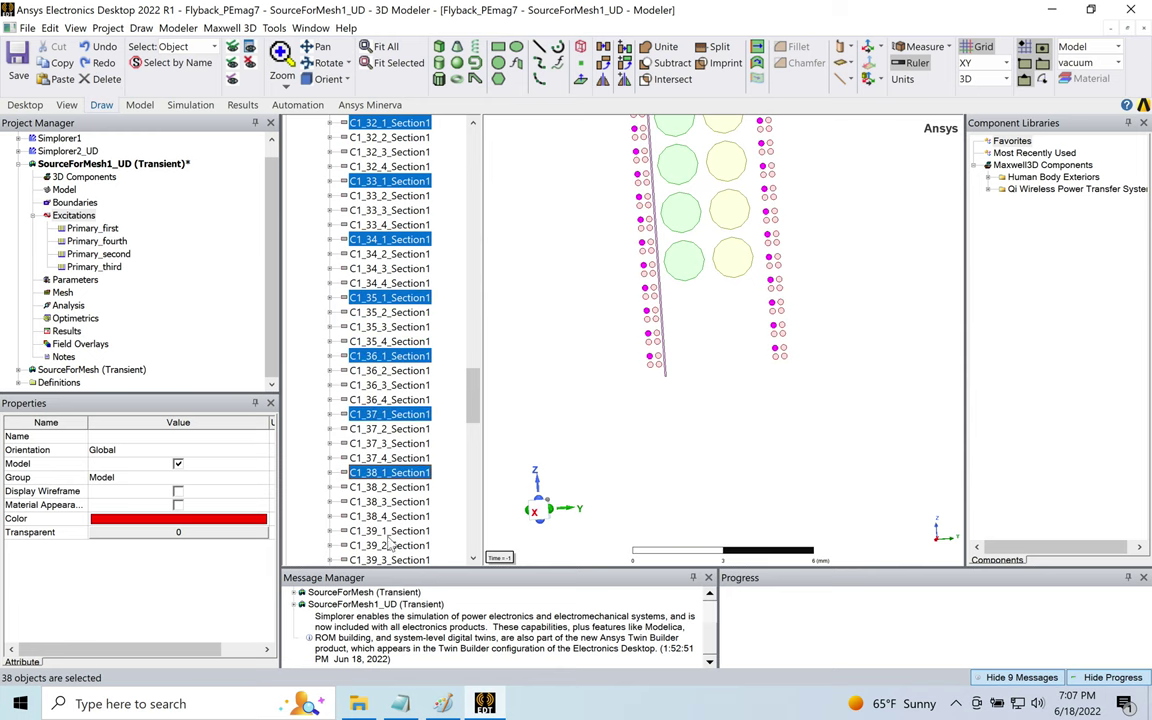
ctrl+click(352, 531)
drag(471, 380, 470, 437)
ctrl+click(380, 211)
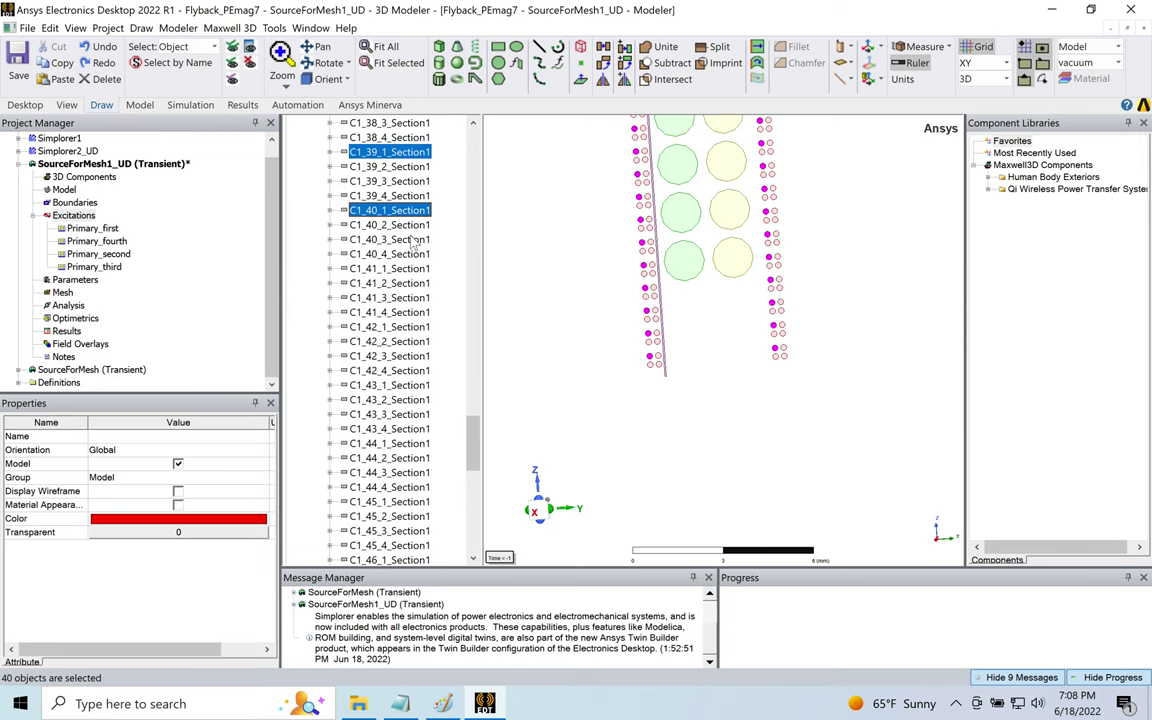
- Add the first conductor's sheets of turns 41 to 45 to the selection, from C1_41_1_Section1 to C1_45_1_Section1
ctrl+click(352, 268)
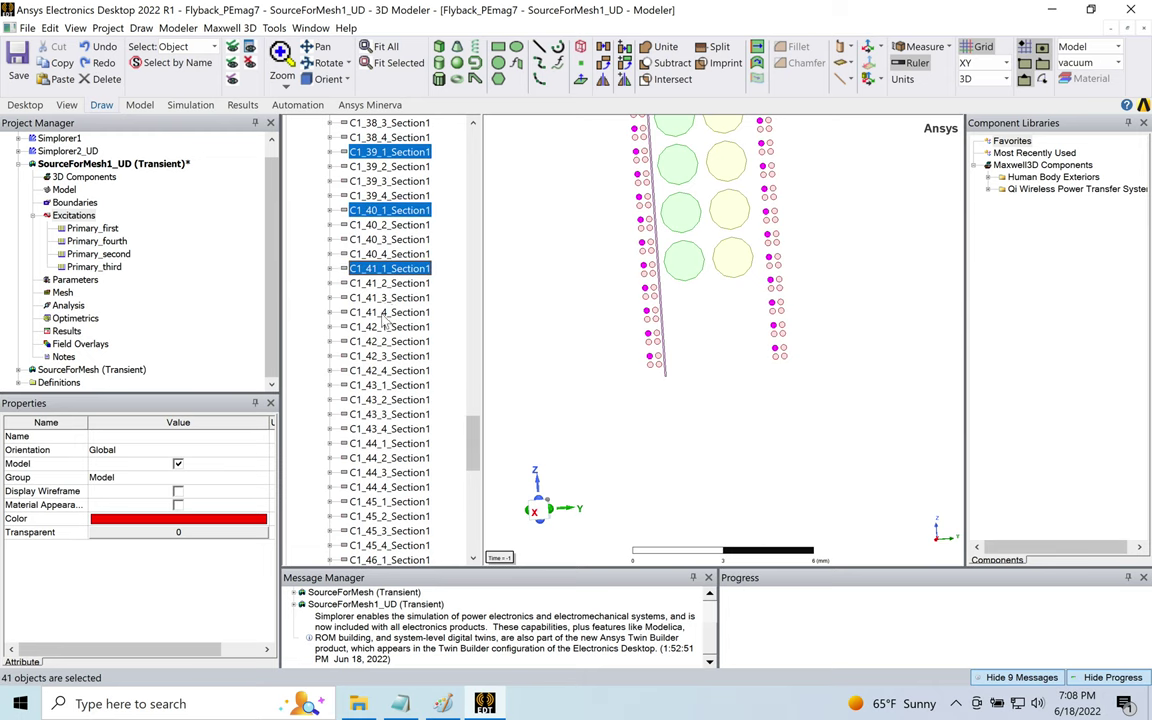
ctrl+click(380, 328)
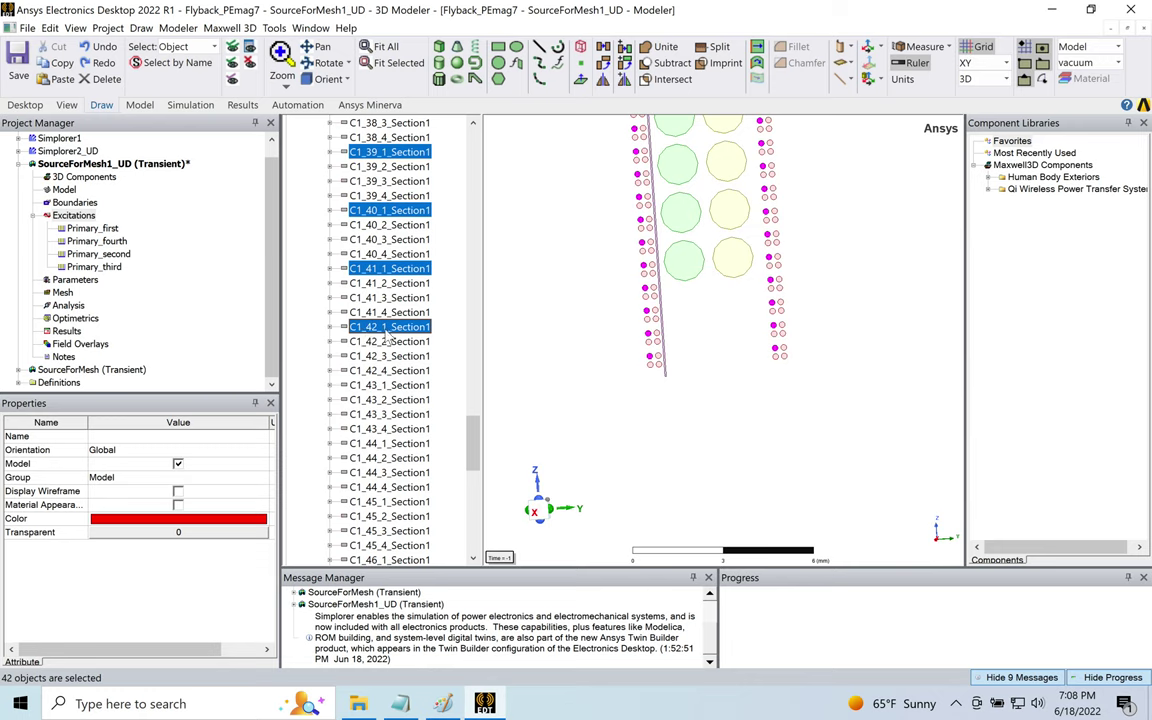
ctrl+click(382, 388)
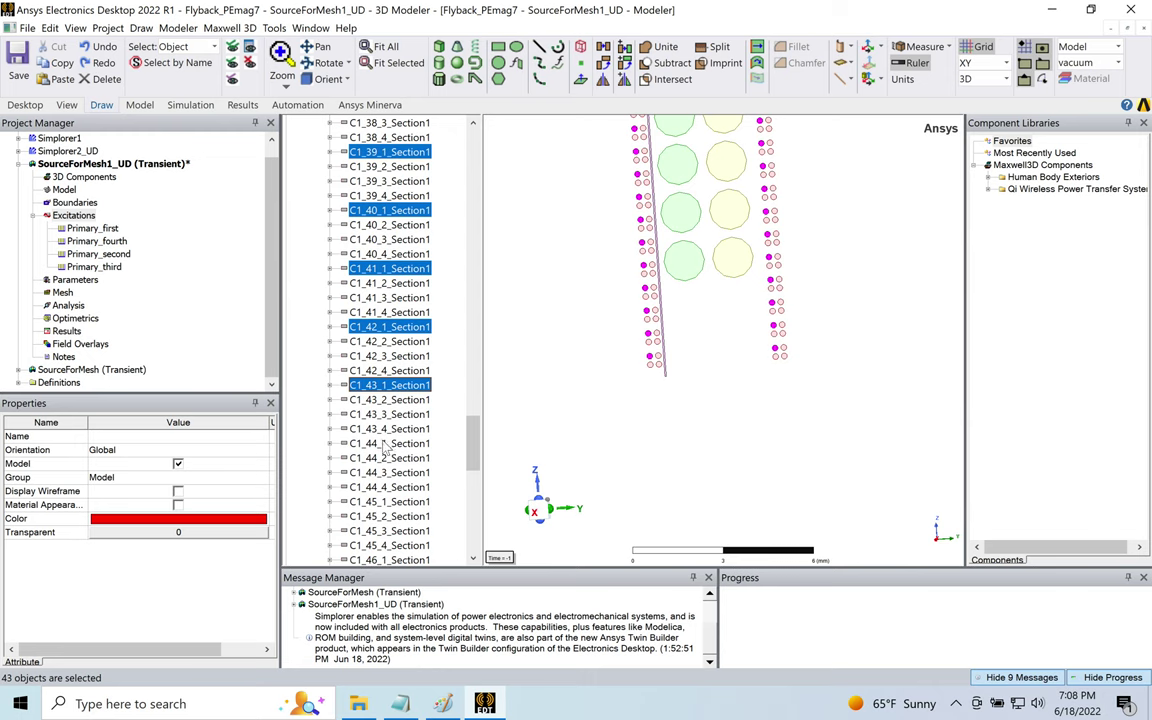
ctrl+click(382, 443)
ctrl+click(395, 501)
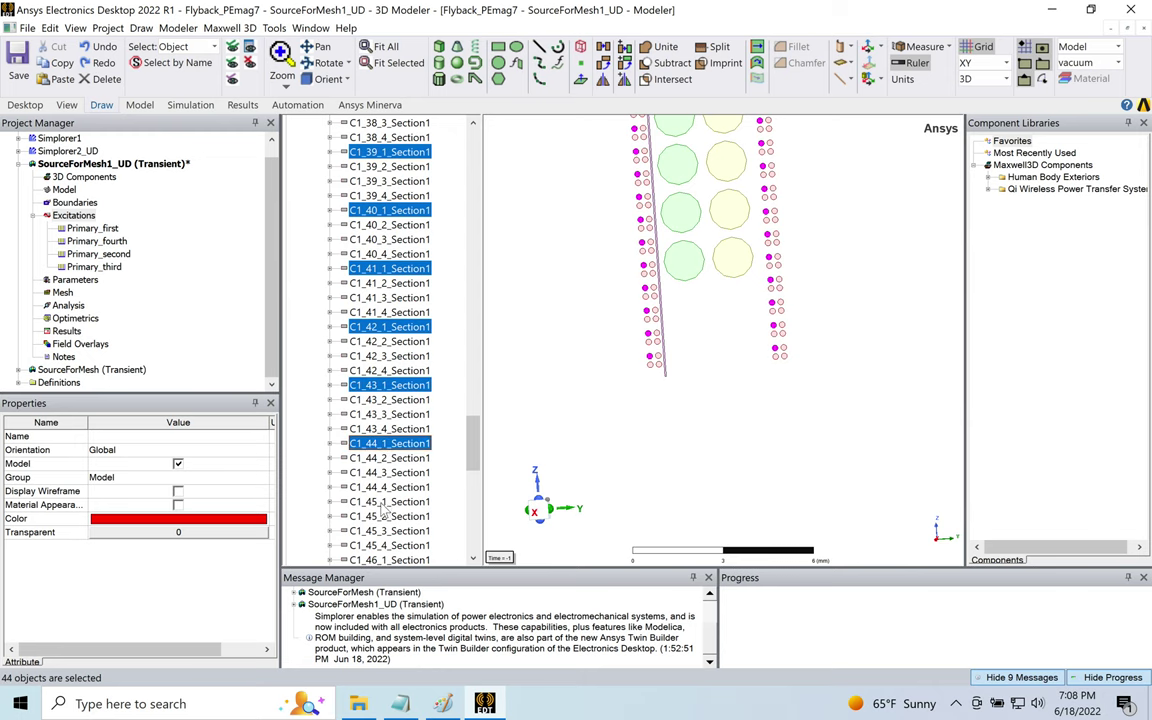
- Add the first conductor's sheets of turns 46 to 50 to the selection, from C1_46_1_Section1 to C1_50_1_Section1
scroll(425, 420, down, 3)
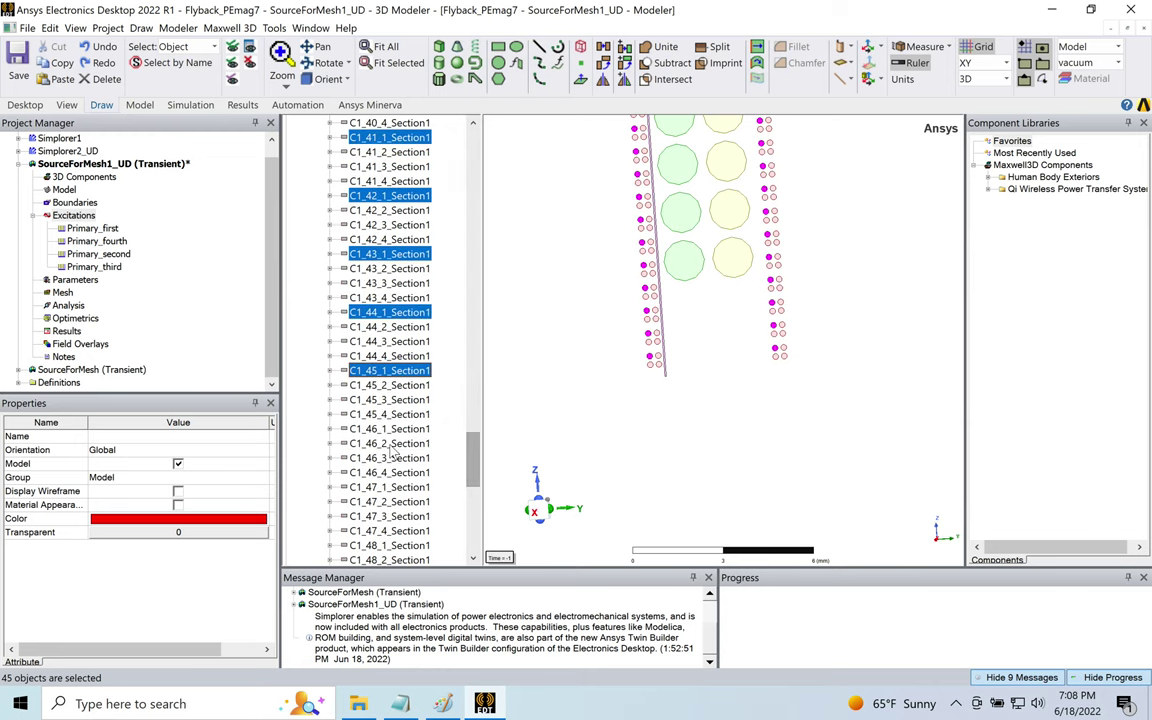
ctrl+click(390, 428)
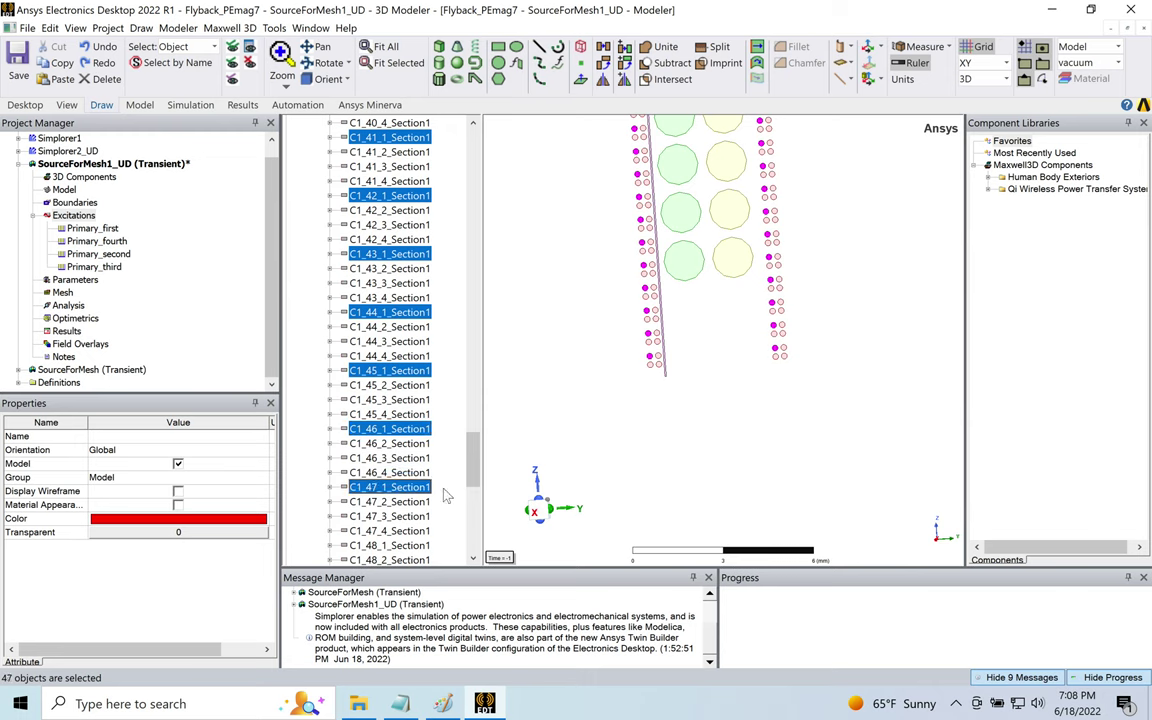
ctrl+click(347, 488)
ctrl+click(376, 546)
scroll(403, 470, down, 4)
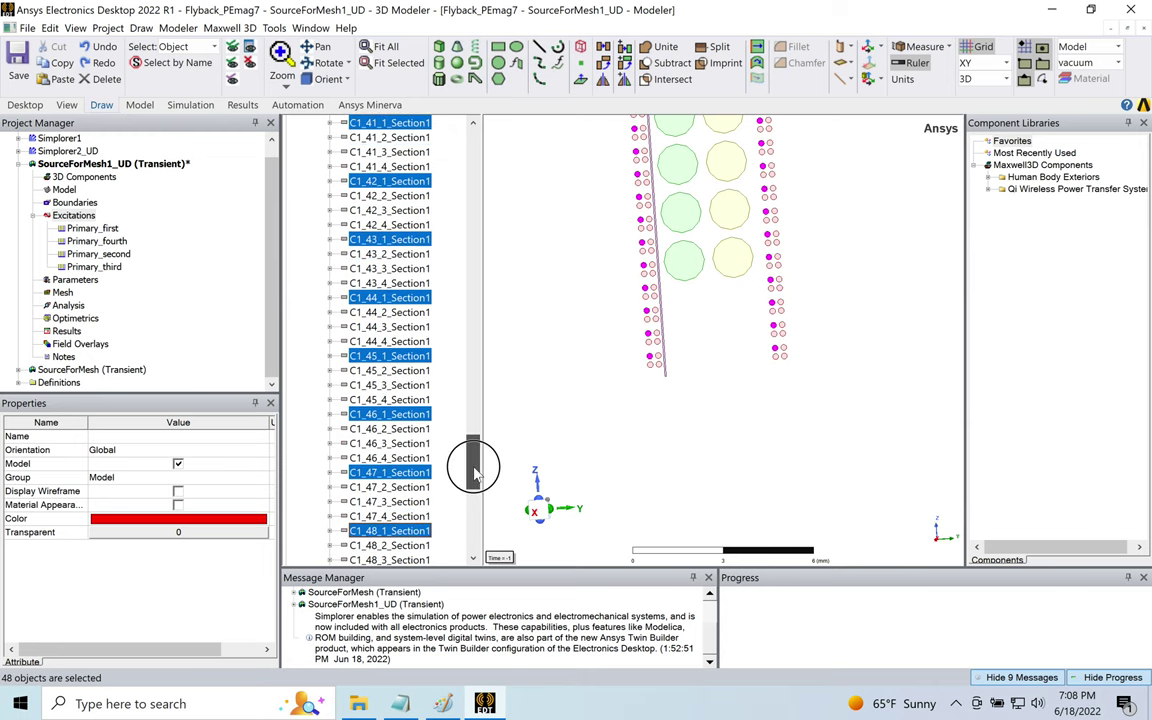
ctrl+click(385, 443)
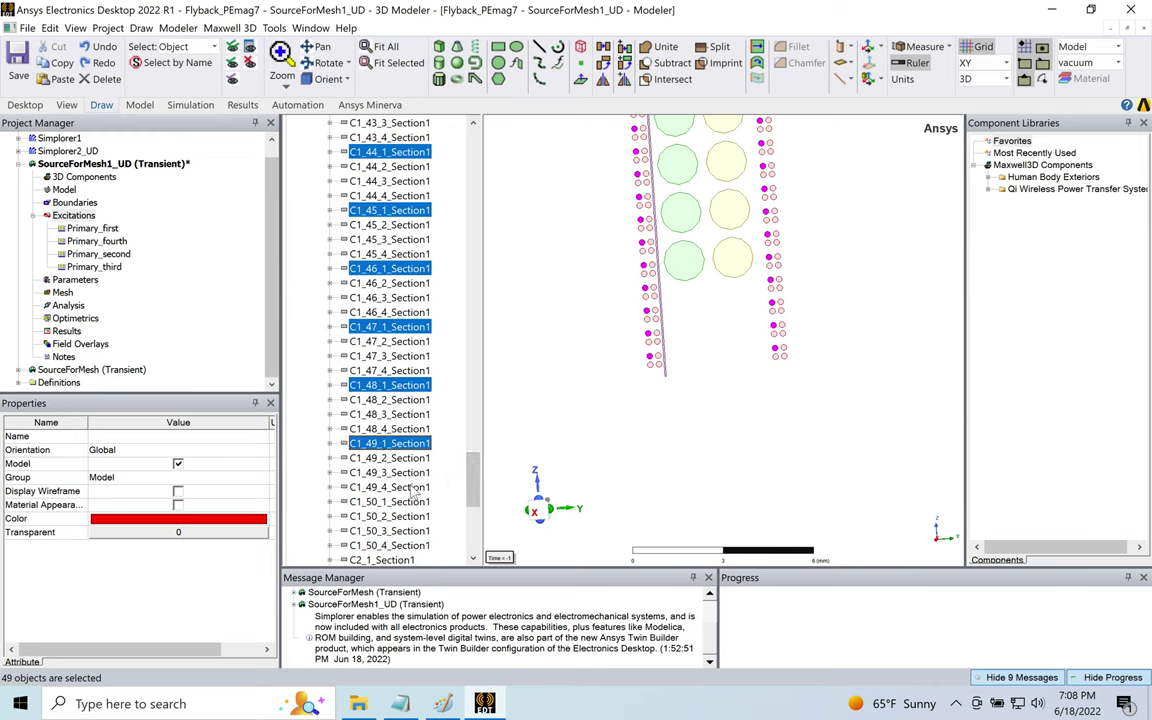
ctrl+click(377, 503)
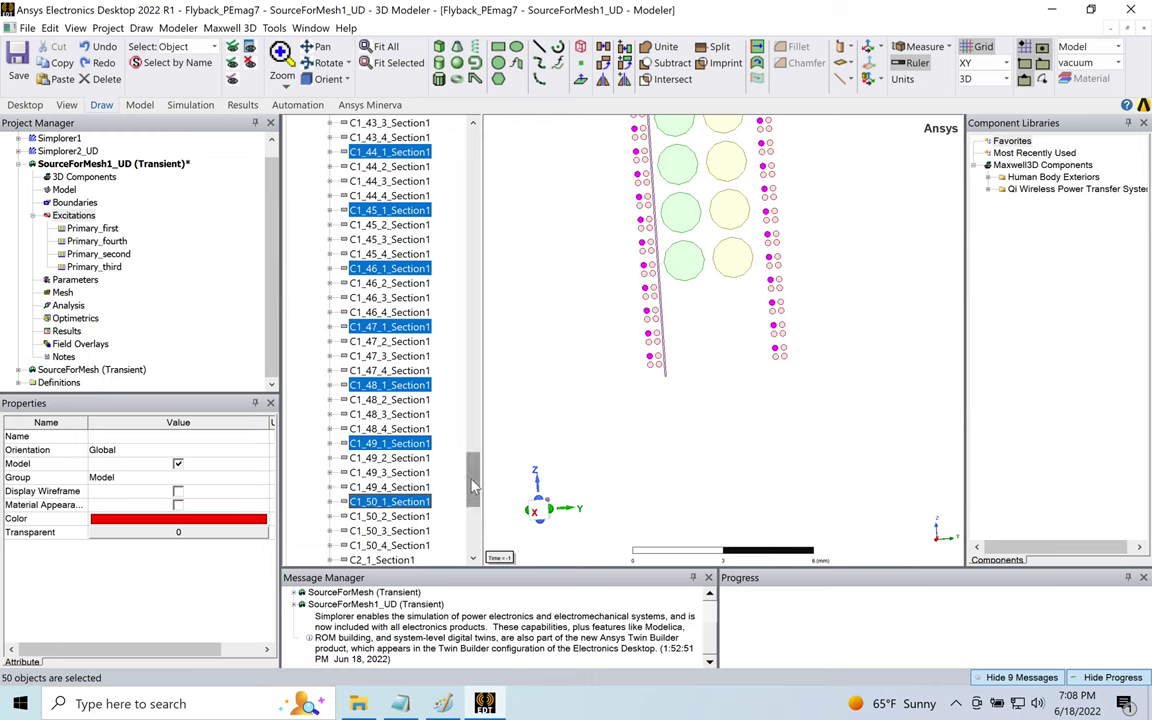
- Assign coil terminal excitations with the base name Pri_1 to the selected sheets of the first conductor
drag(476, 486, 476, 458)
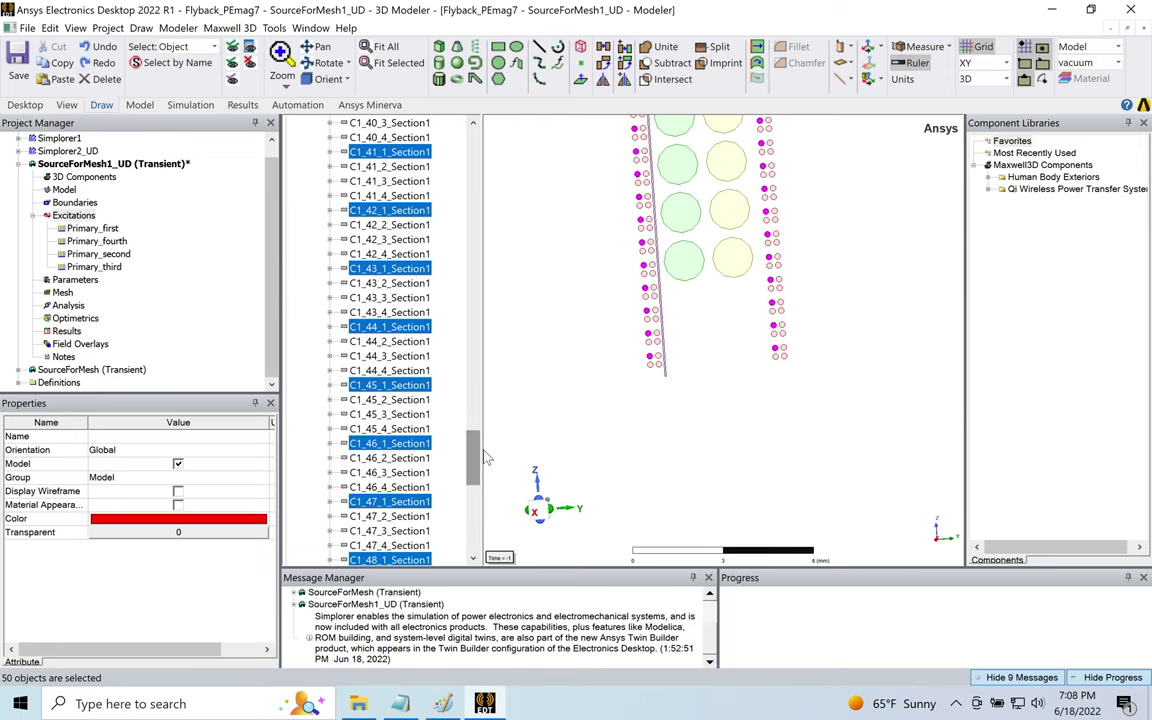
click(370, 46)
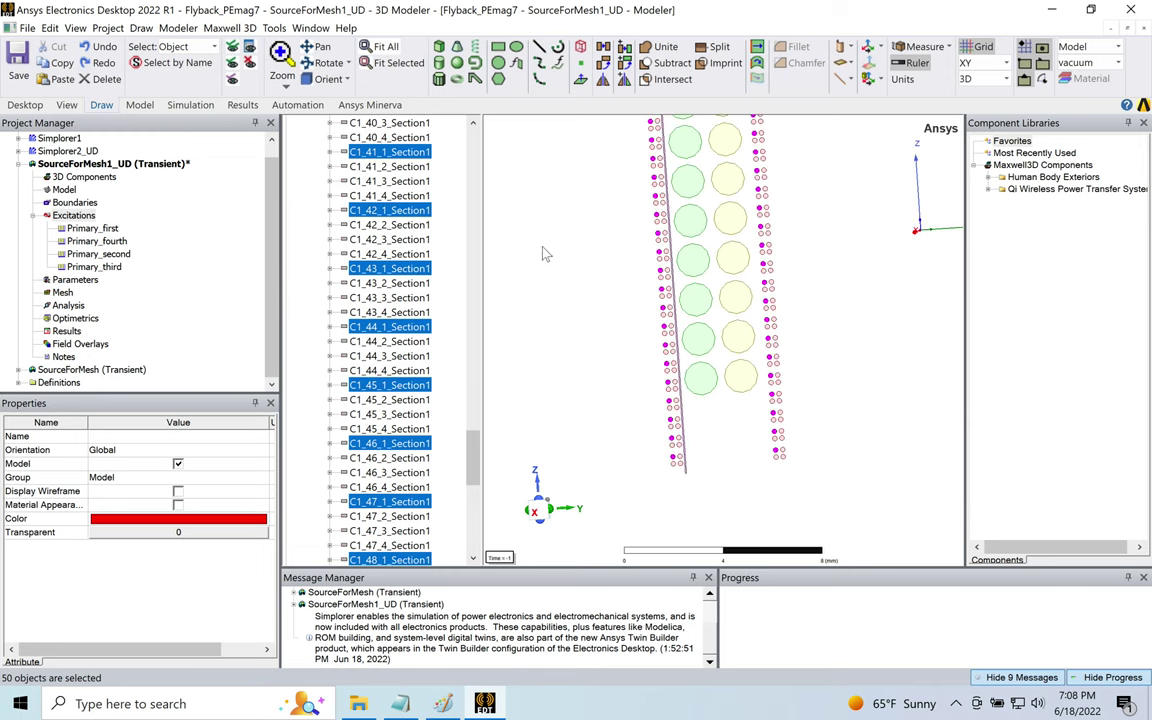
right_click(573, 179)
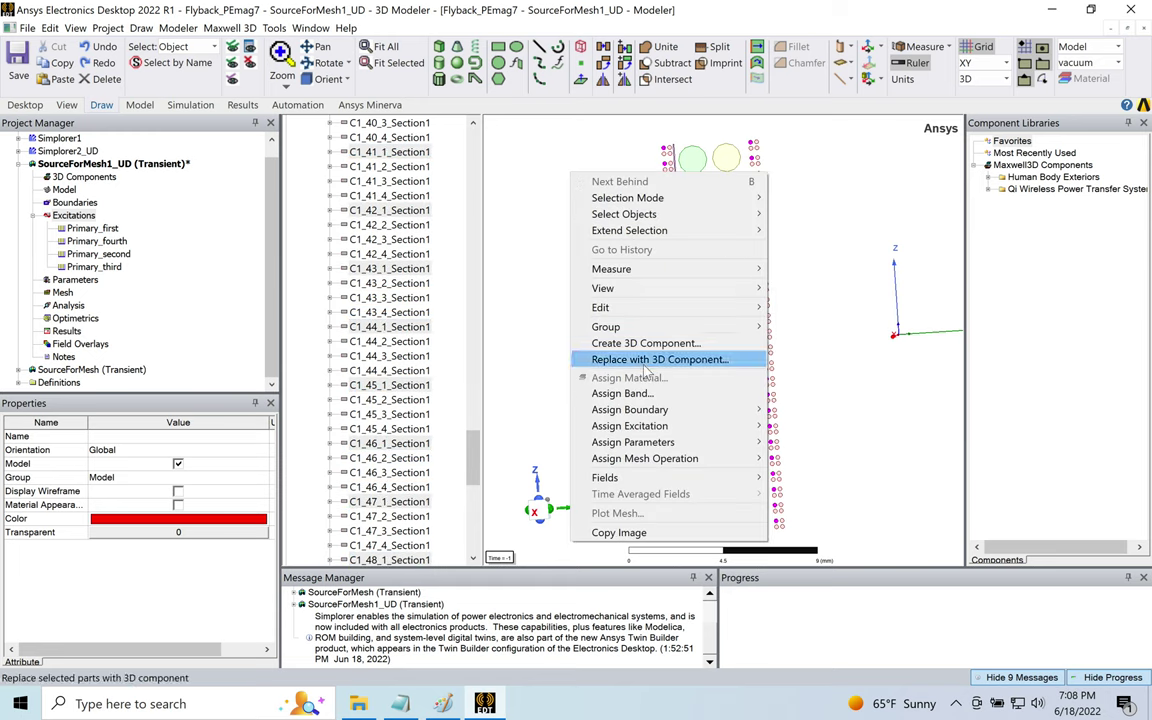
mouse_move(662, 430)
click(815, 426)
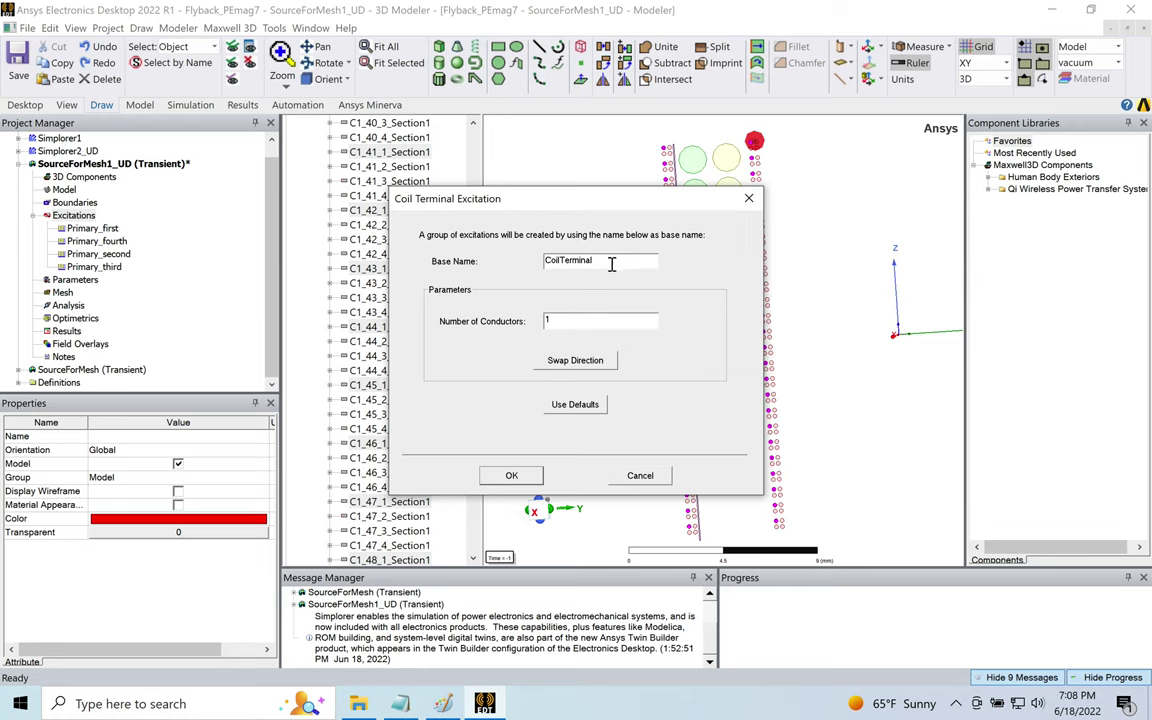
drag(612, 263, 507, 256)
text(Pri_1)
click(513, 476)
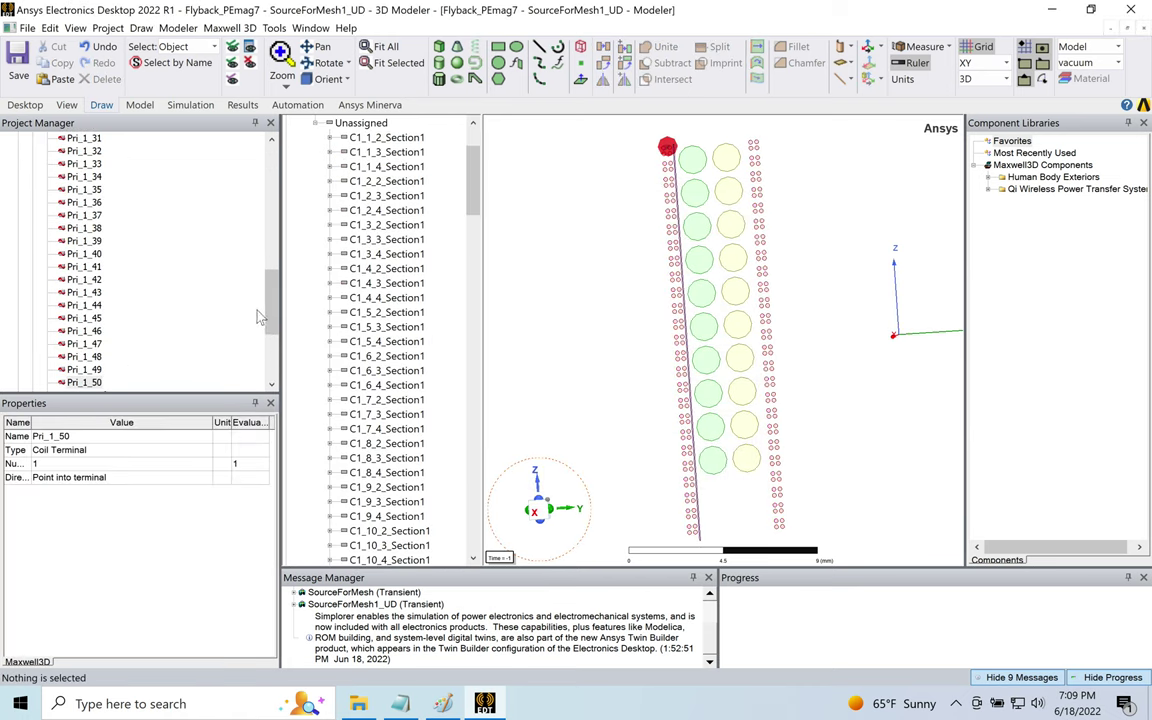
- Add all coil terminals from Pri_1_1 to Pri_1_50 to the Primary_first winding, and collapse that winding in the project tree
drag(272, 303, 268, 330)
click(153, 295)
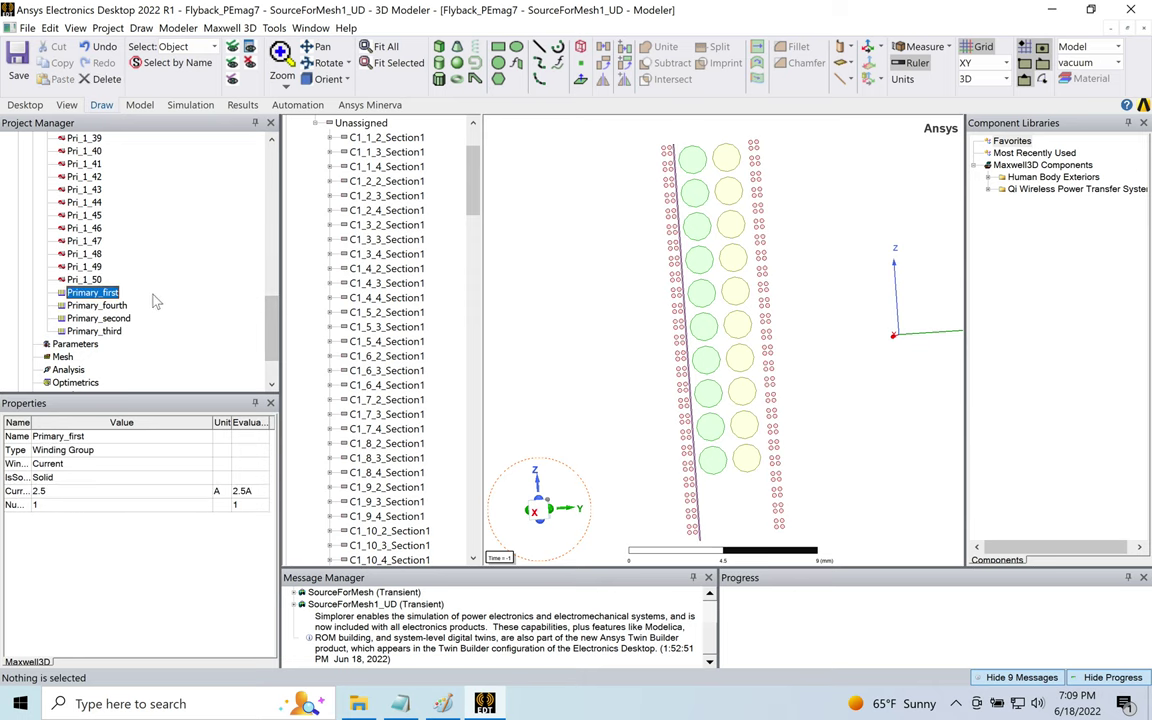
right_click(105, 296)
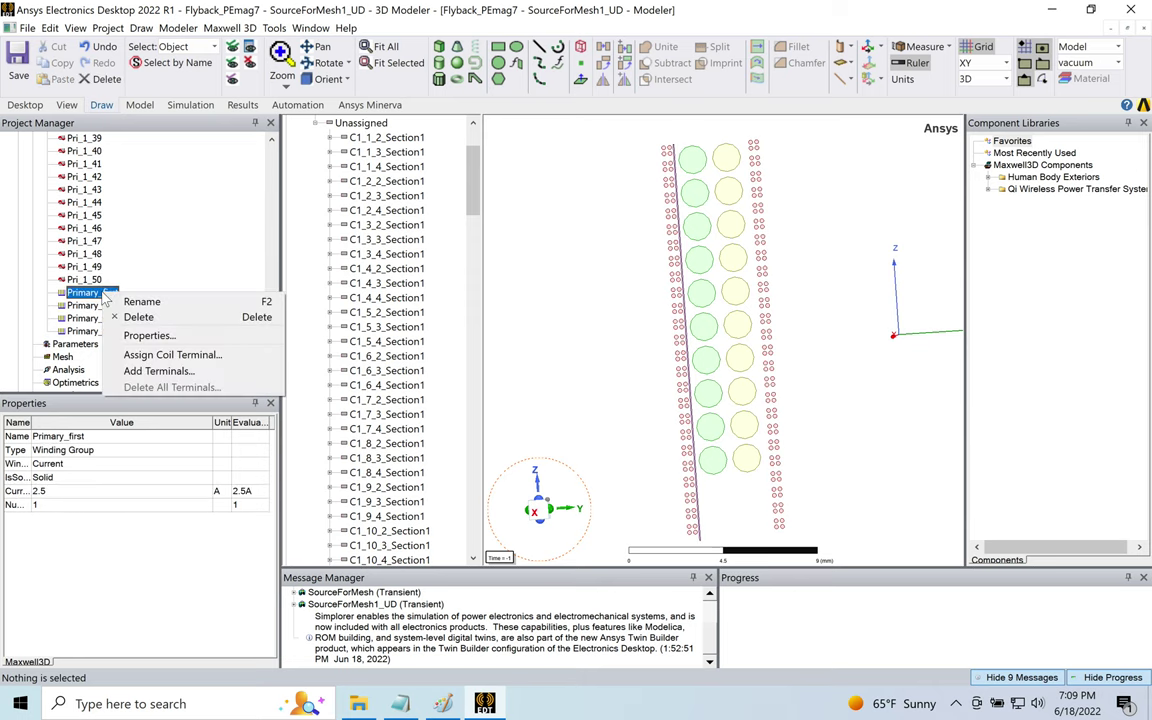
click(156, 371)
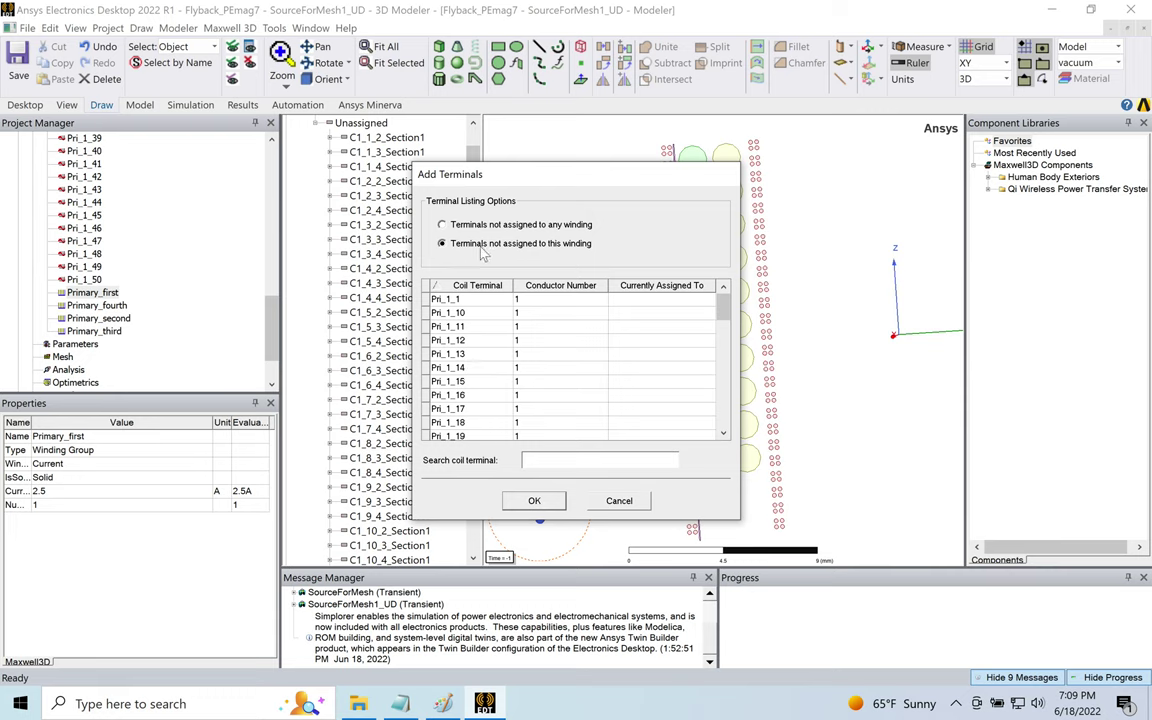
click(449, 300)
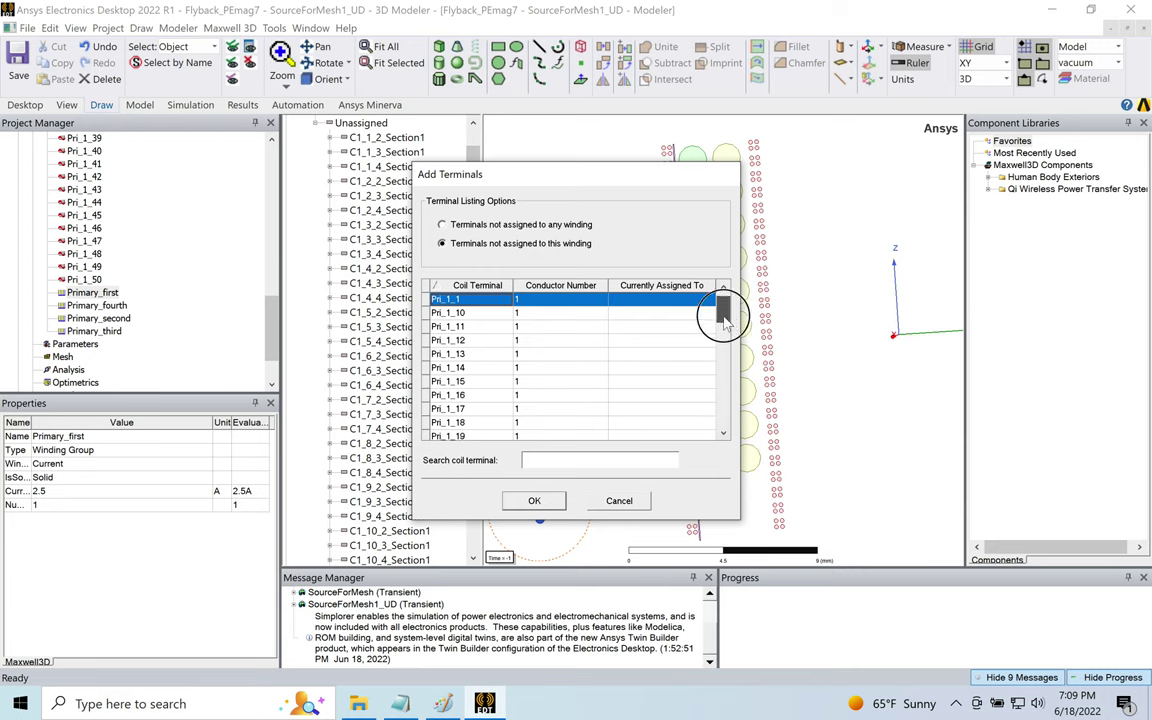
drag(723, 306, 724, 412)
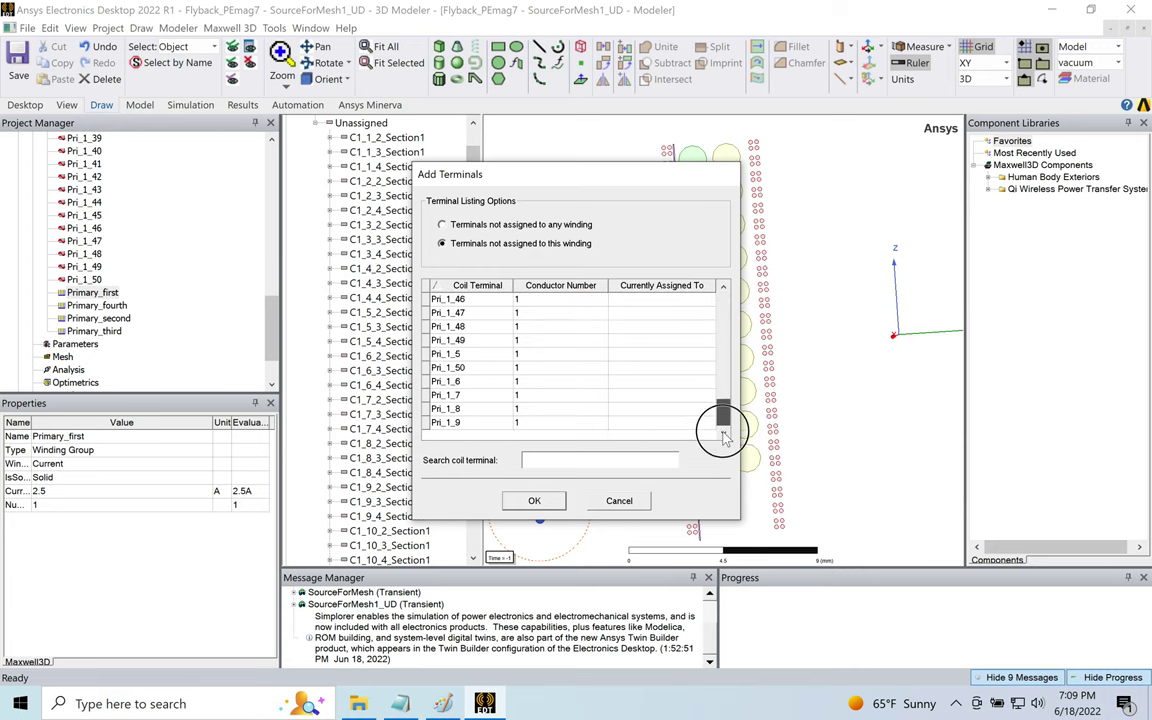
shift+click(510, 423)
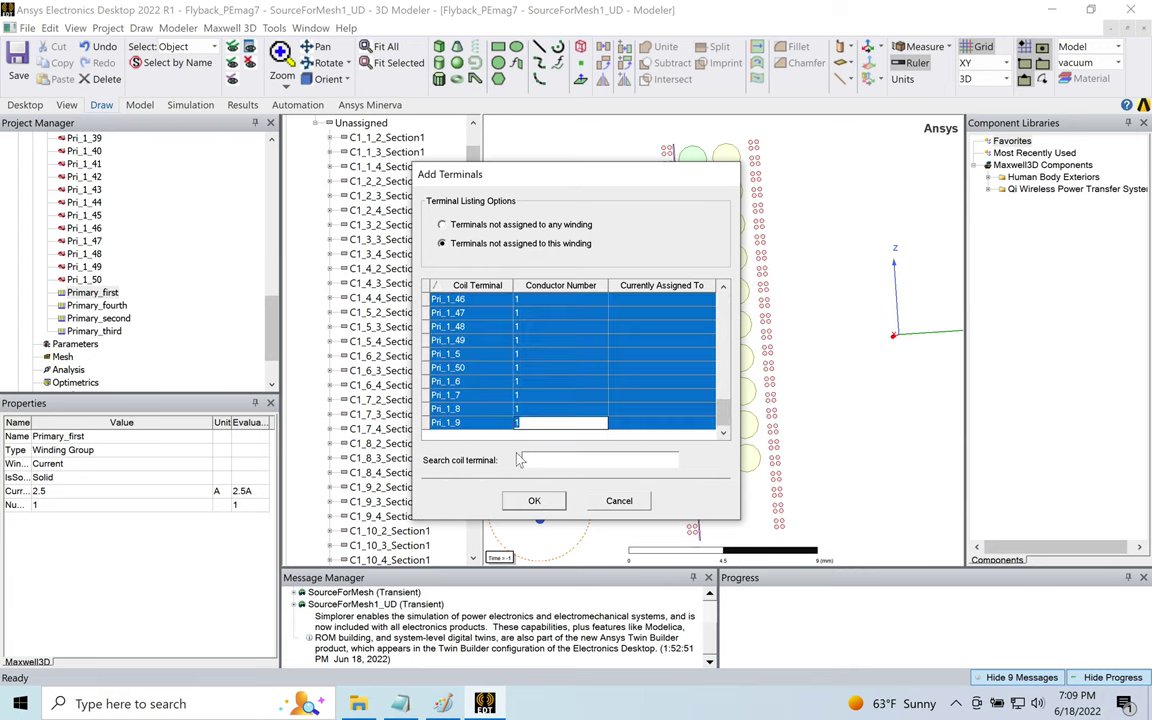
click(534, 500)
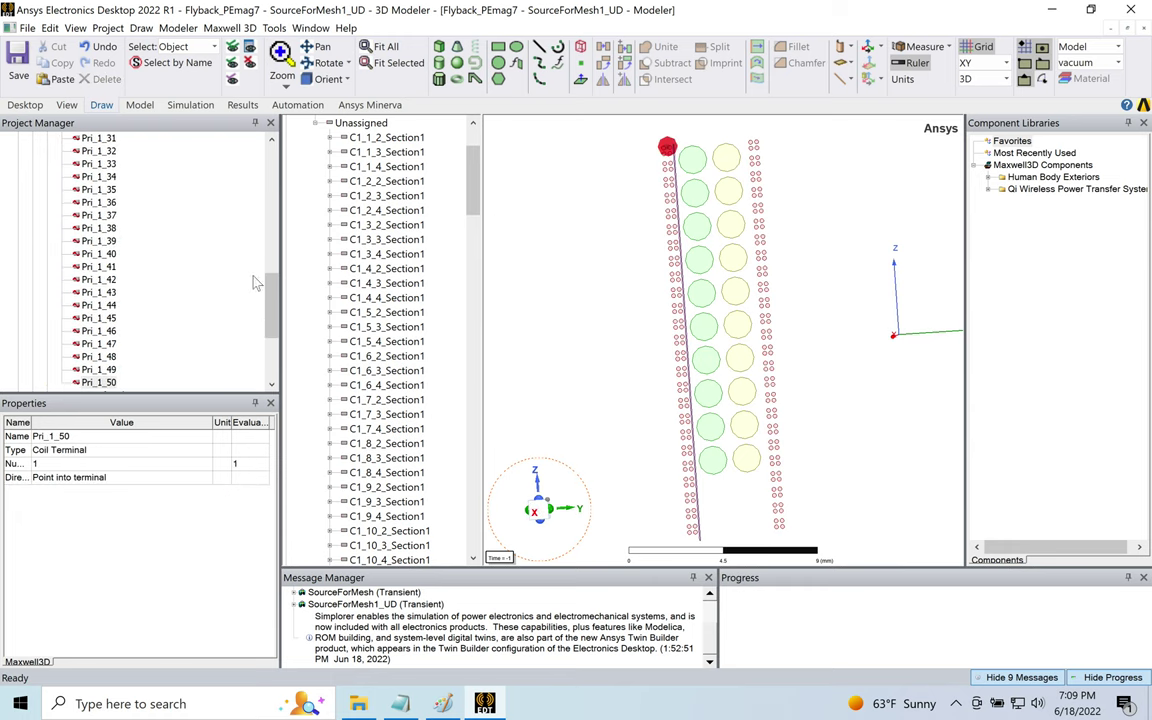
drag(267, 300, 265, 175)
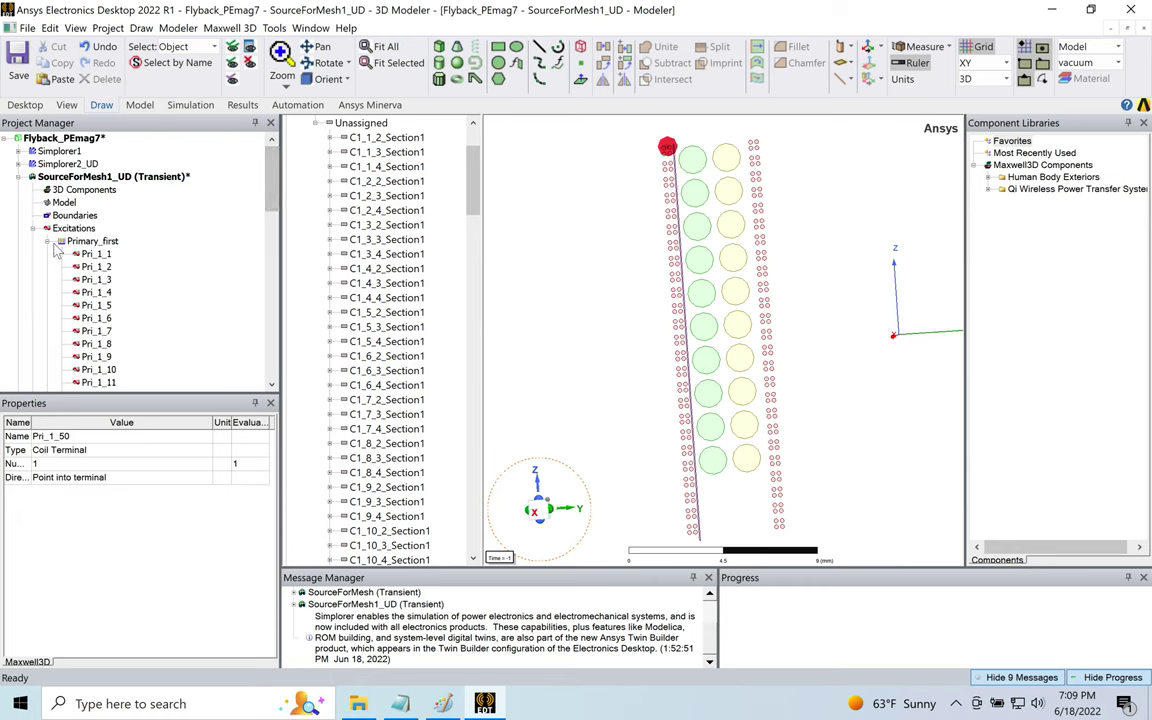
click(61, 241)
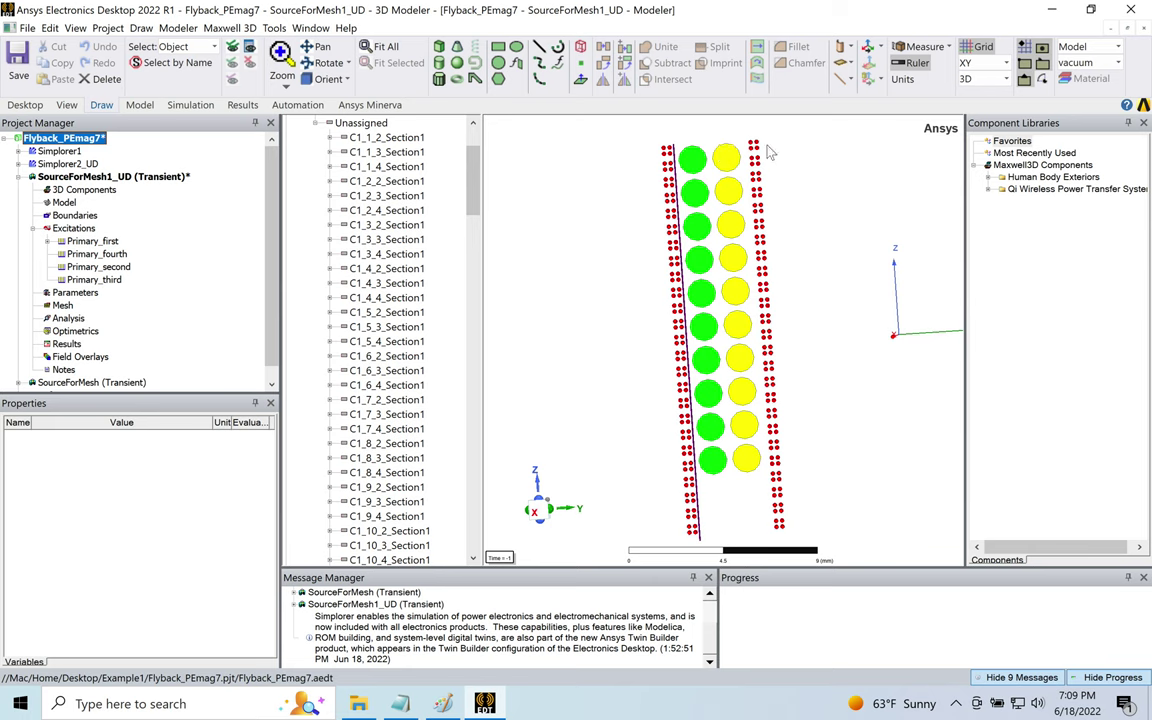
- Highlight the conductors belonging to the Primary_first winding in the model, and clear the selection
click(72, 241)
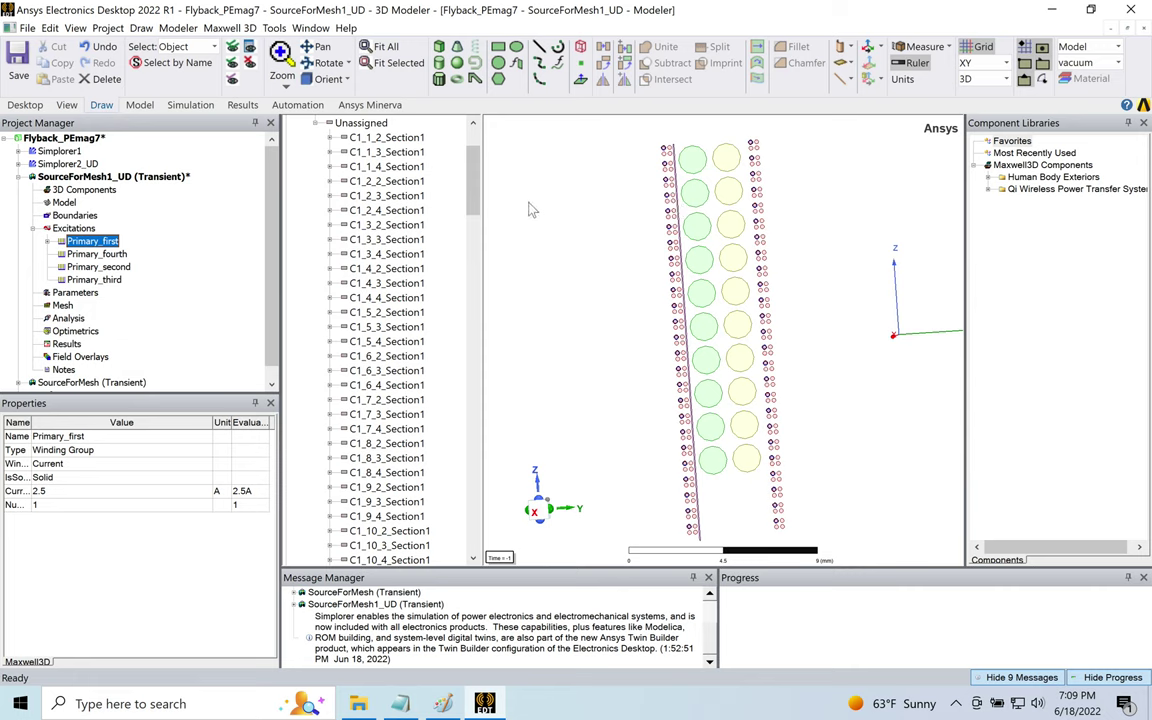
click(567, 139)
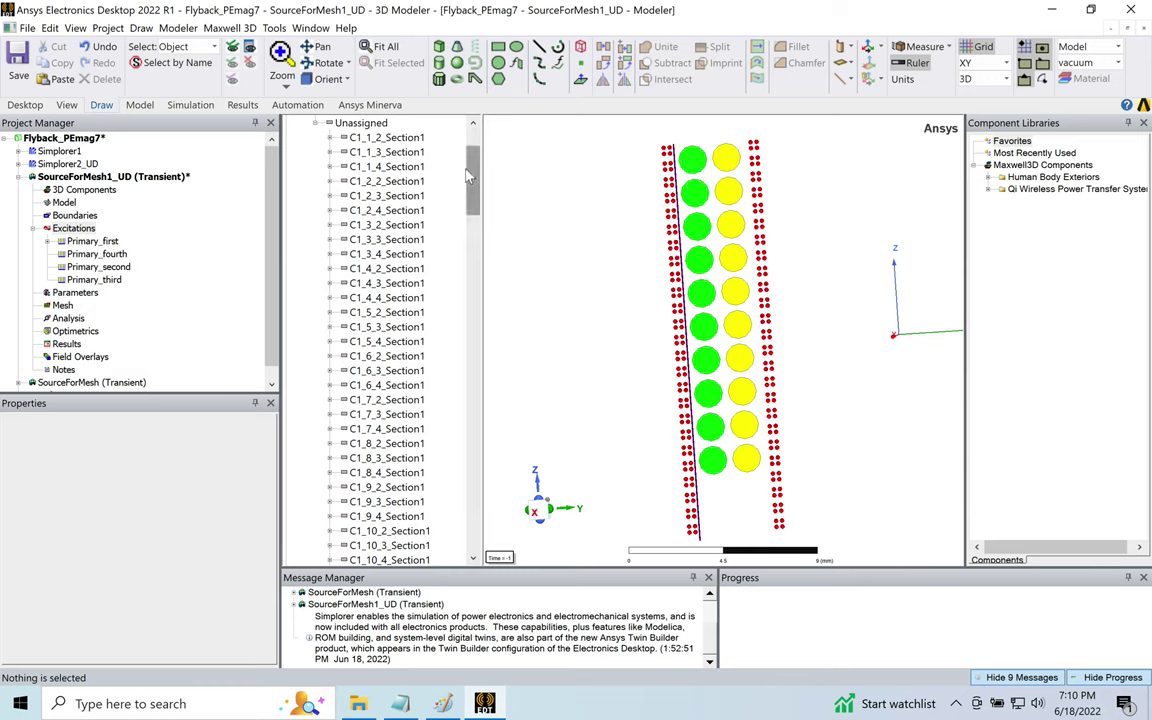
- Select the second conductor's unassigned sheets of turns 1 to 8, from C1_1_2_Section1 to C1_8_2_Section1
scroll(470, 155, up, 3)
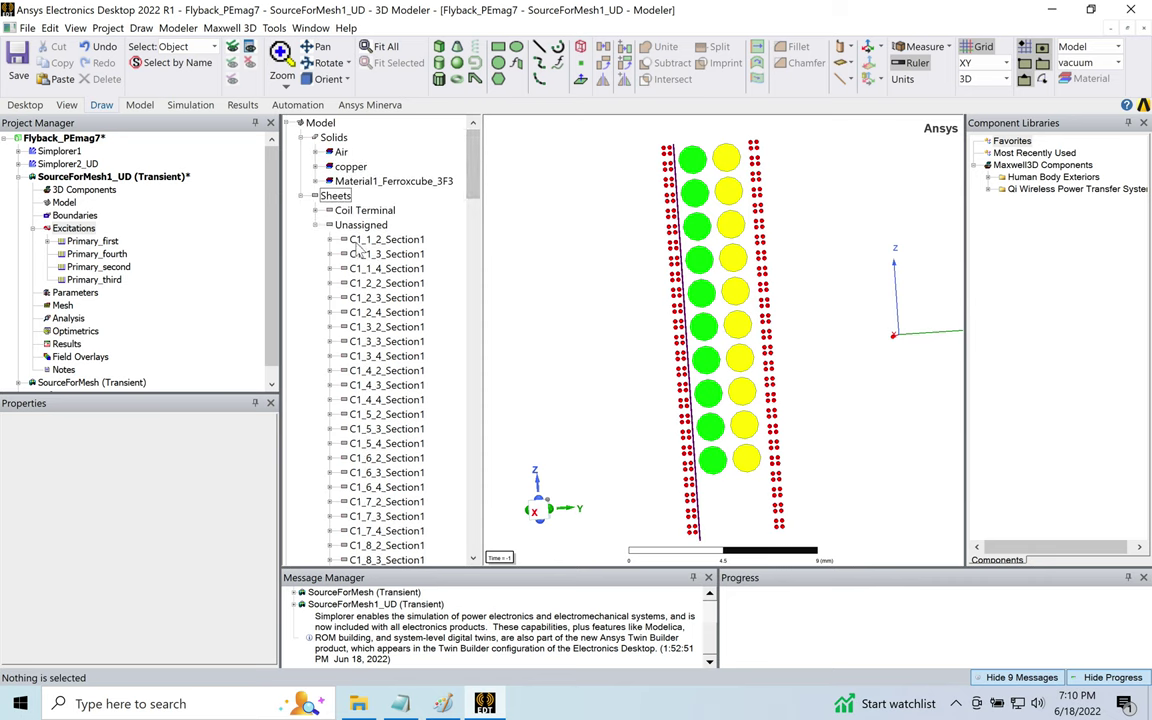
click(365, 240)
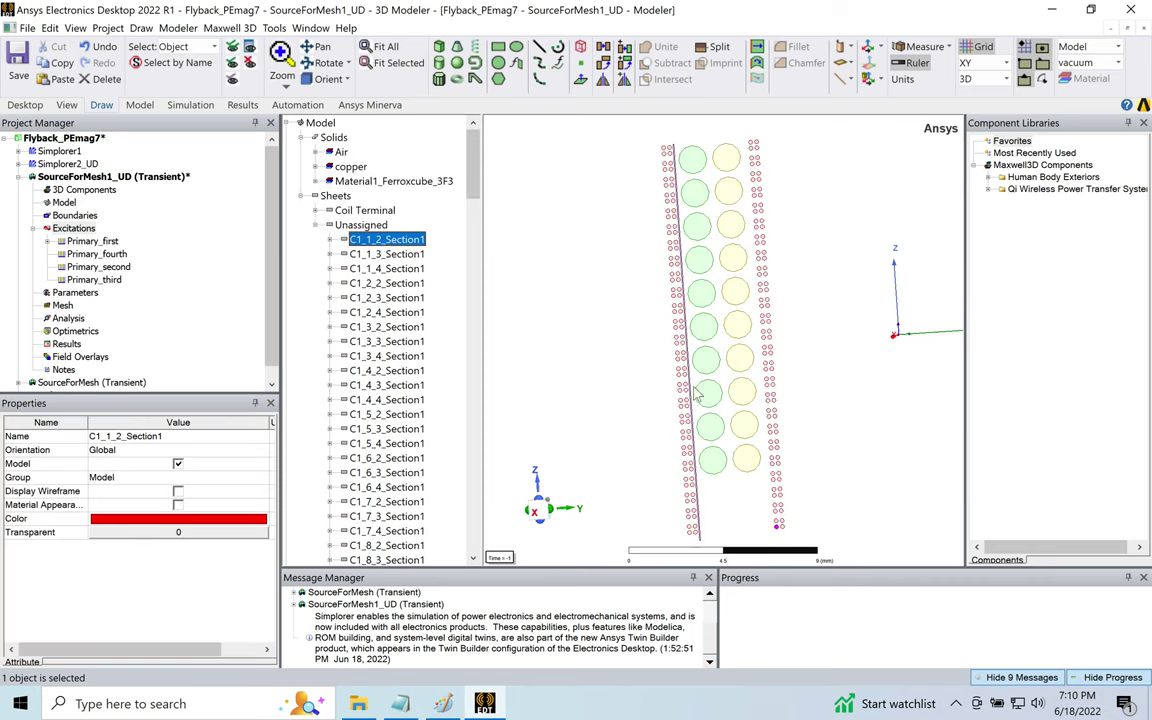
ctrl+click(385, 284)
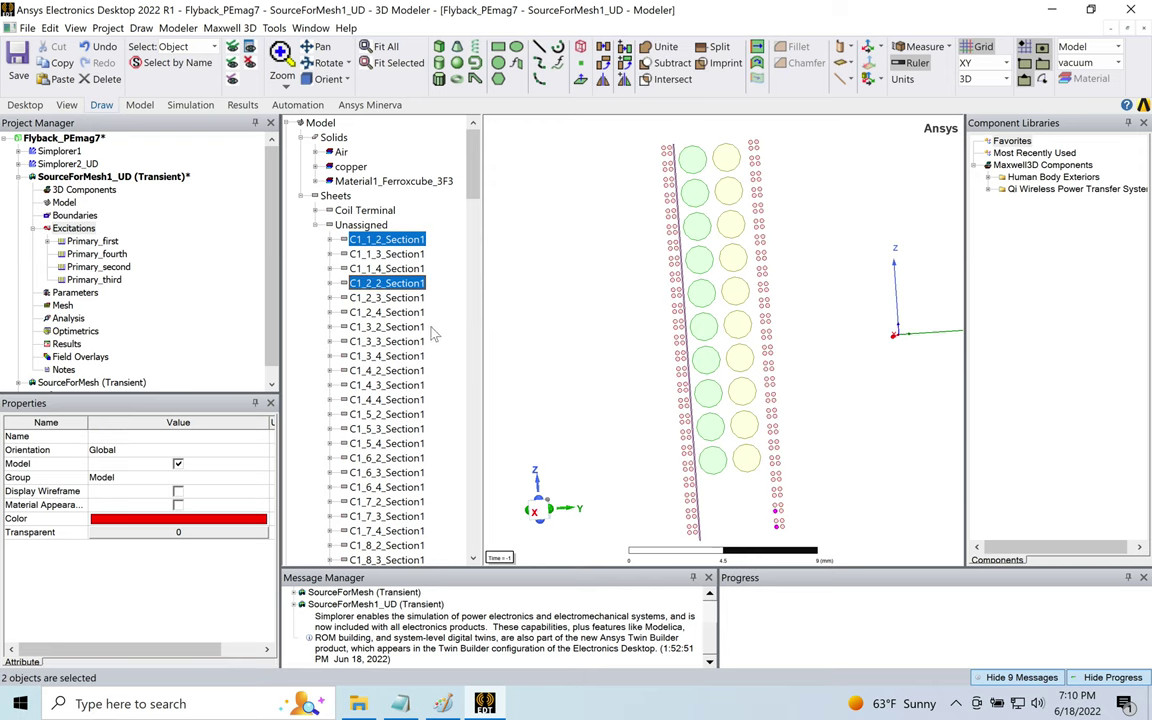
ctrl+click(380, 327)
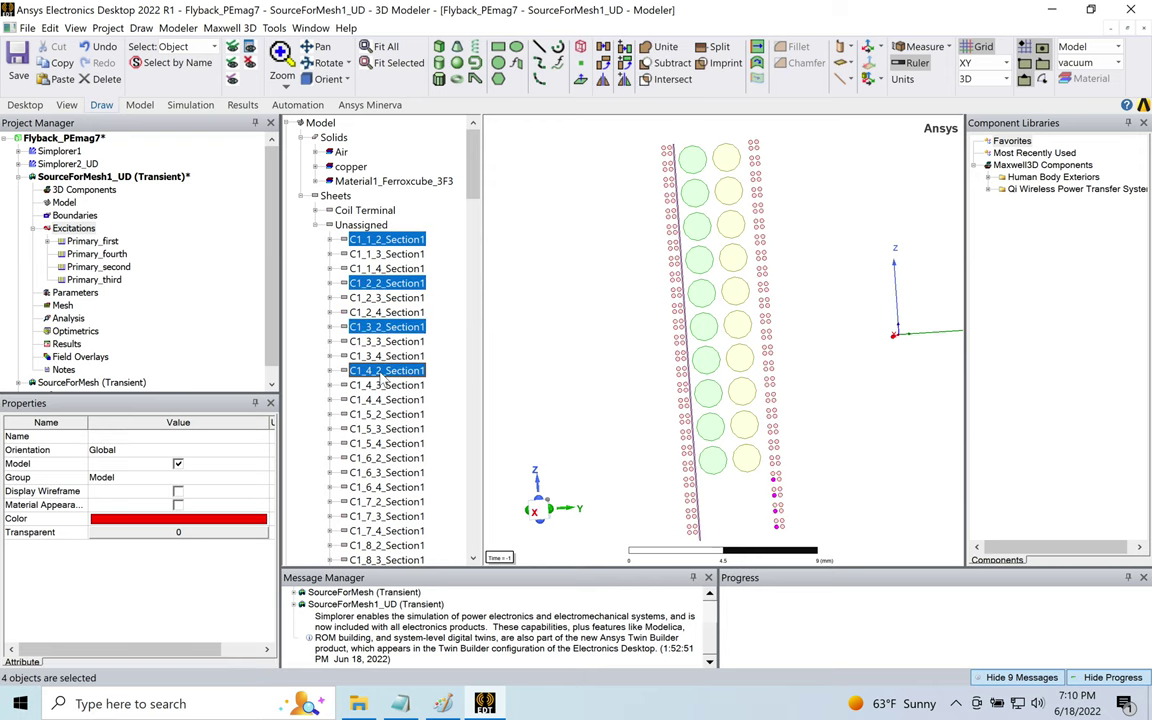
ctrl+click(352, 371)
ctrl+click(352, 415)
ctrl+click(380, 460)
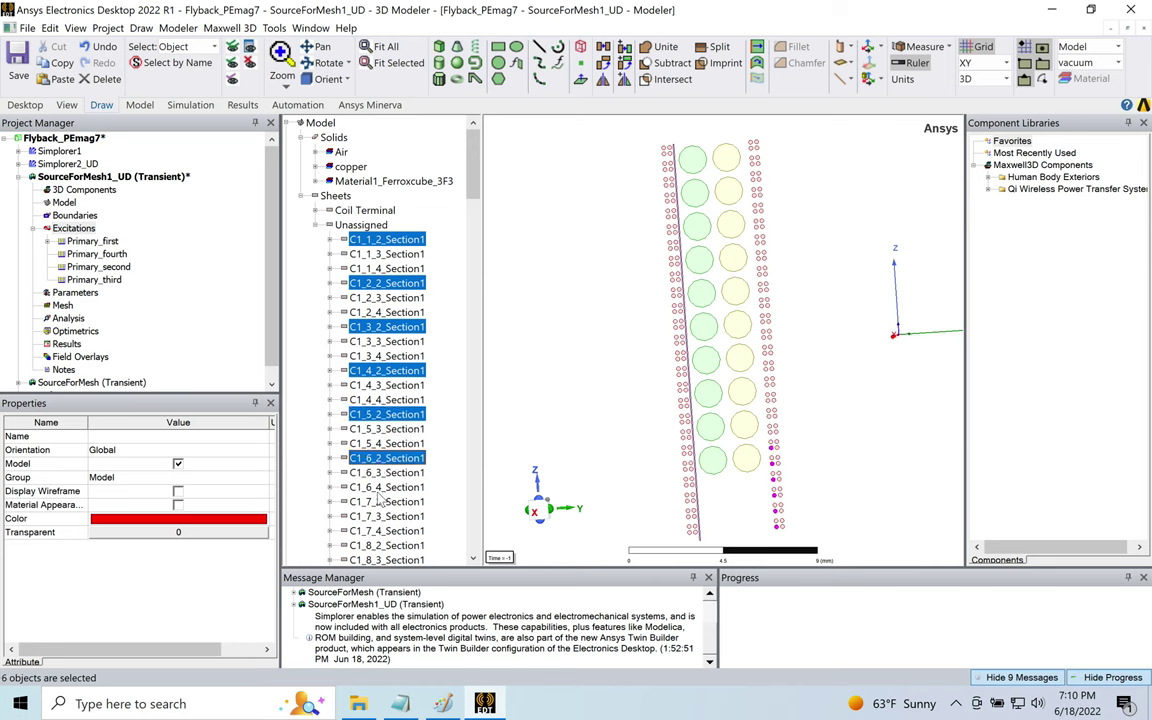
ctrl+click(380, 502)
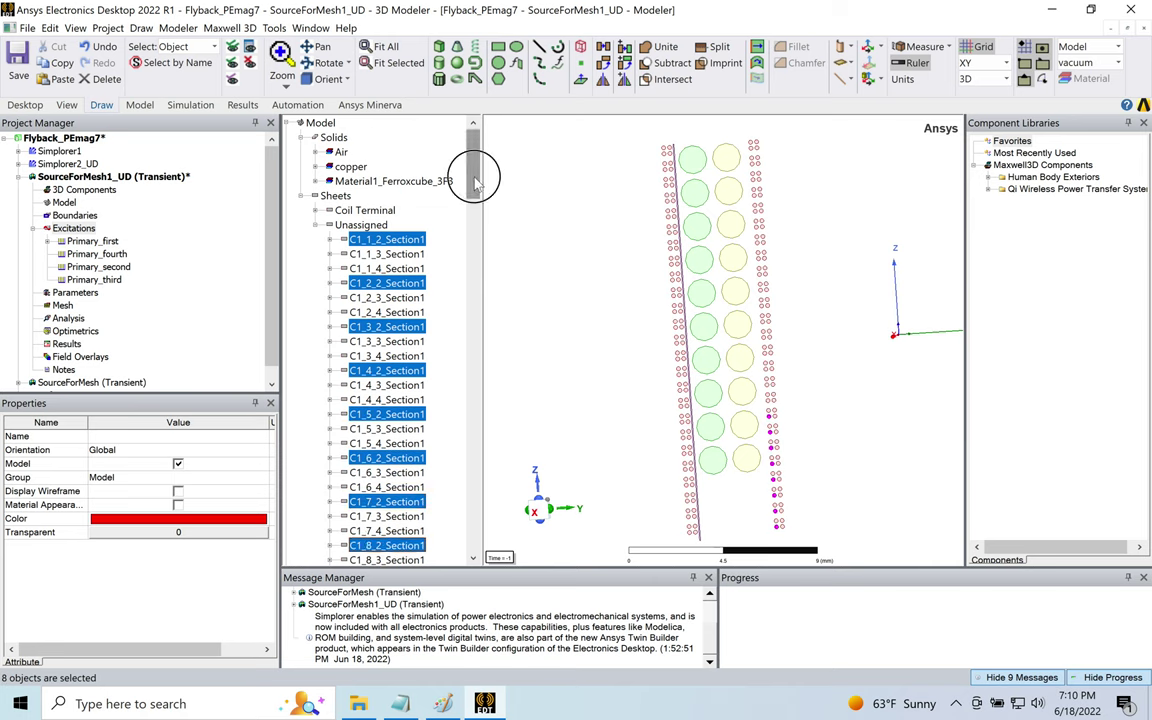
- Add the second conductor's sheets of turns 9 to 15 to the selection, from C1_9_2_Section1 to C1_15_2_Section1
scroll(430, 260, down, 7)
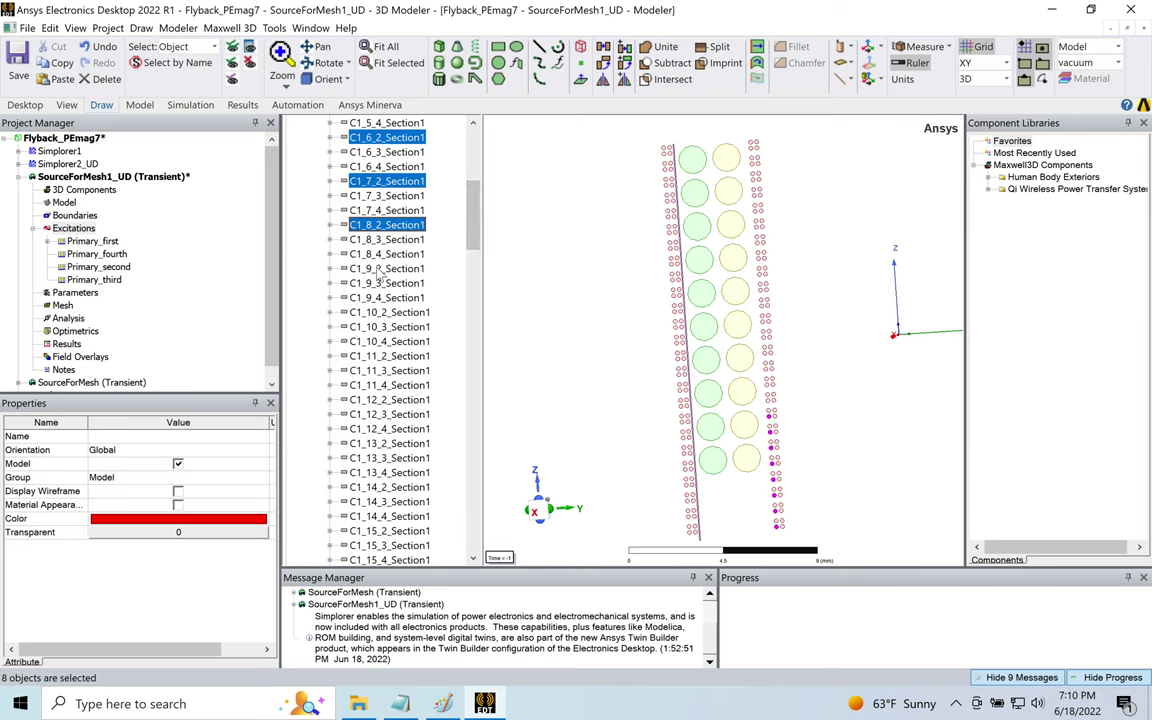
ctrl+click(386, 268)
ctrl+click(388, 312)
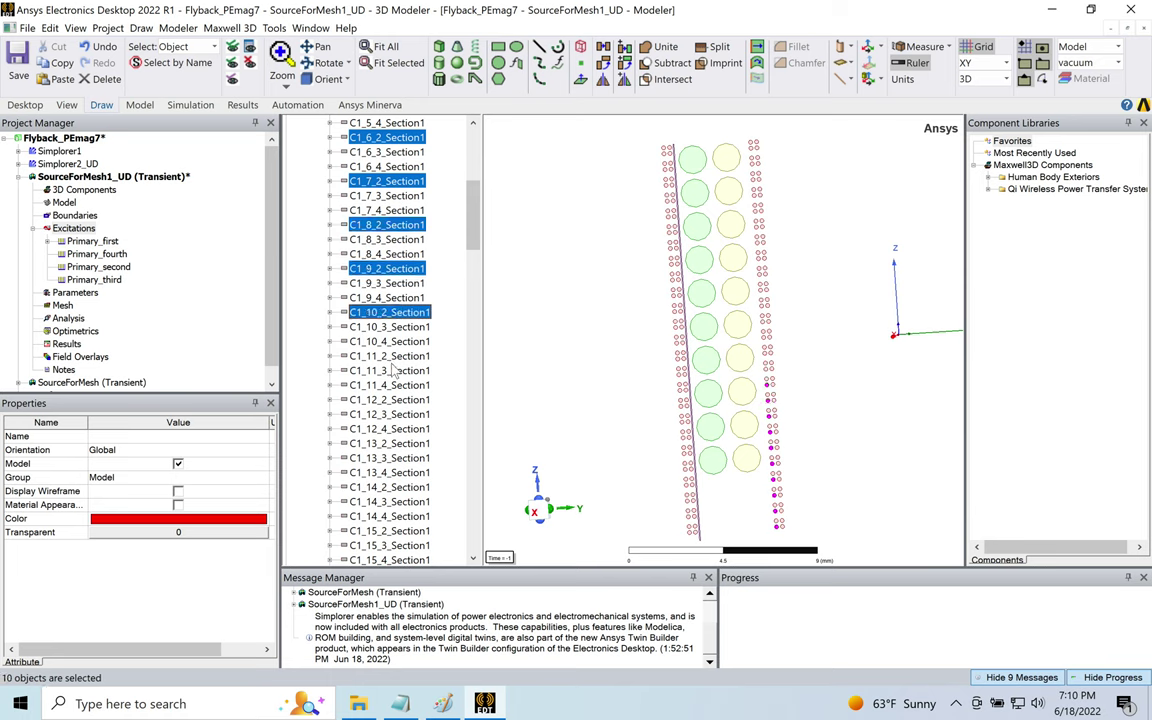
ctrl+click(386, 356)
ctrl+click(388, 400)
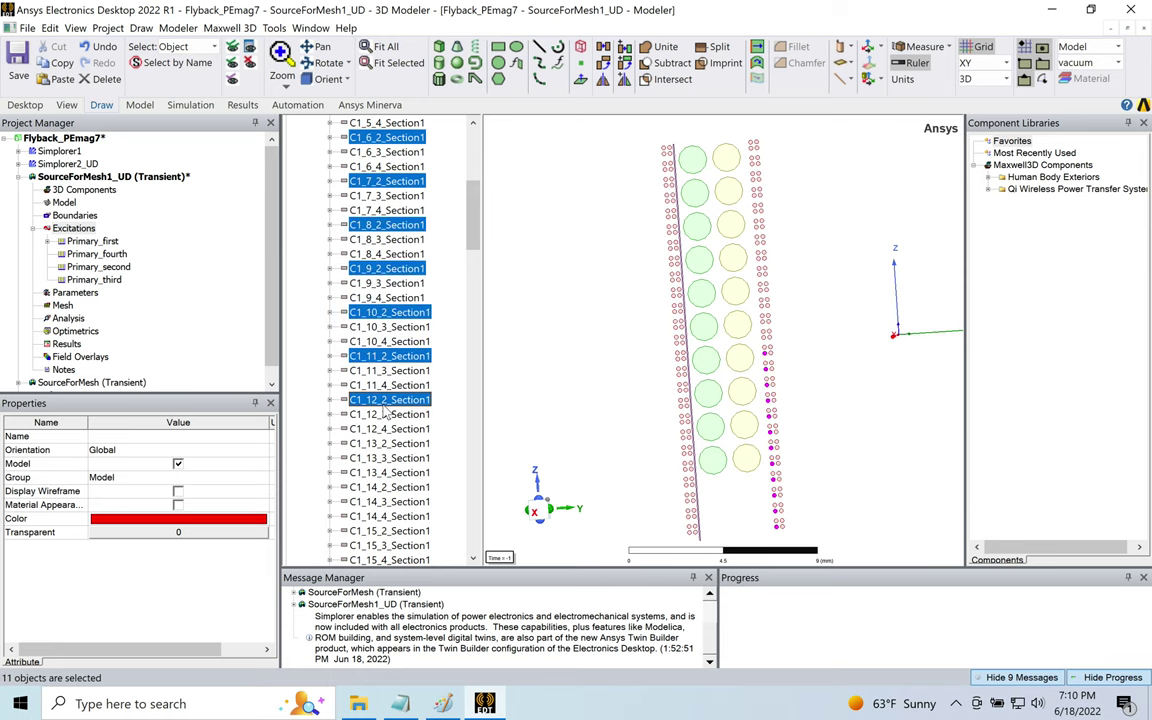
ctrl+click(388, 443)
ctrl+click(389, 487)
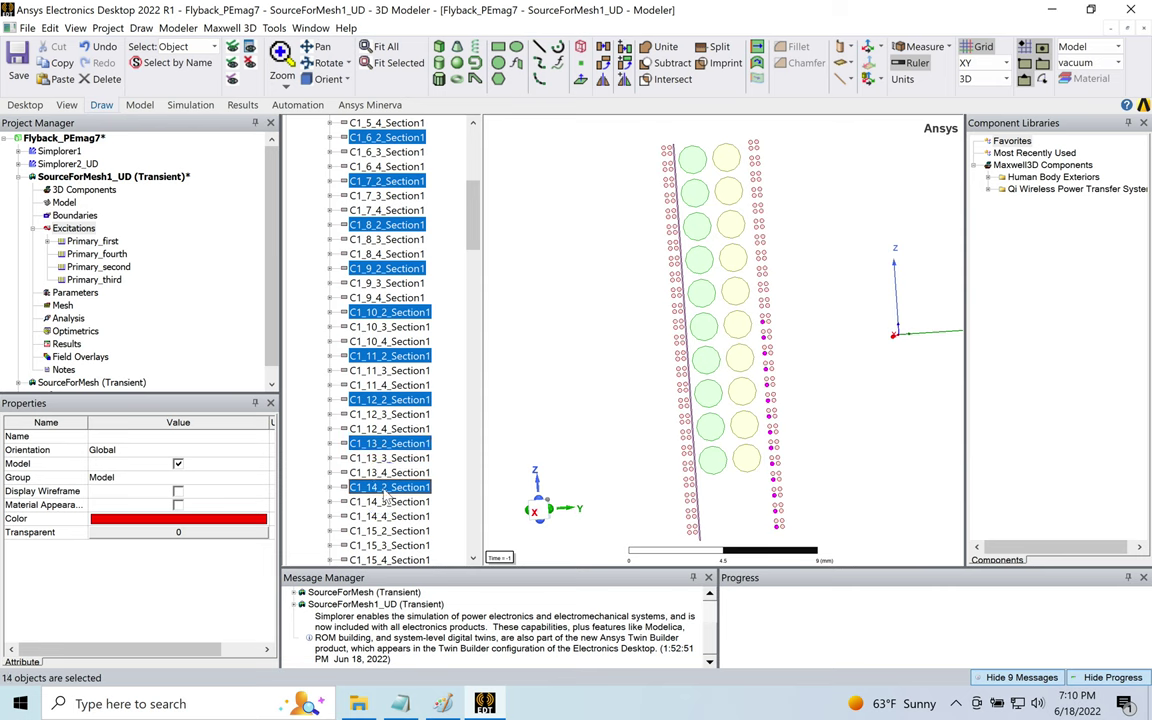
ctrl+click(389, 531)
- Add the second conductor's sheets of turns 16 to 24 to the selection, from C1_16_2_Section1 to C1_24_2_Section1
drag(472, 215, 472, 280)
ctrl+click(389, 196)
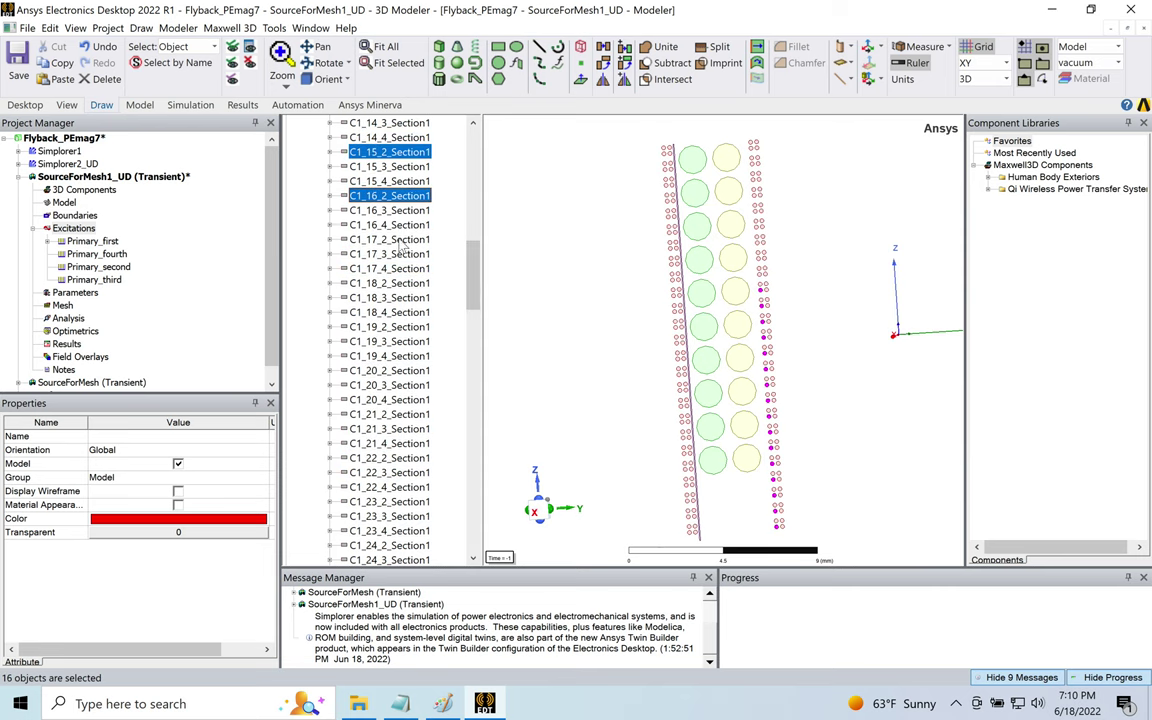
ctrl+click(389, 240)
ctrl+click(389, 283)
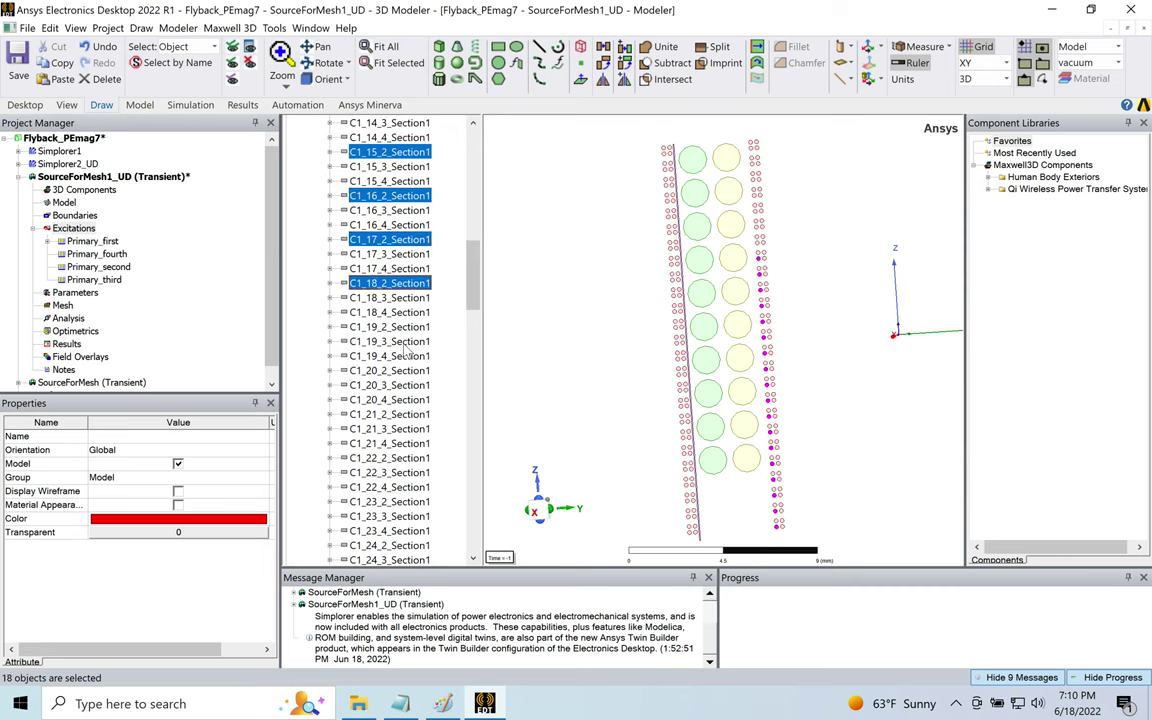
ctrl+click(389, 327)
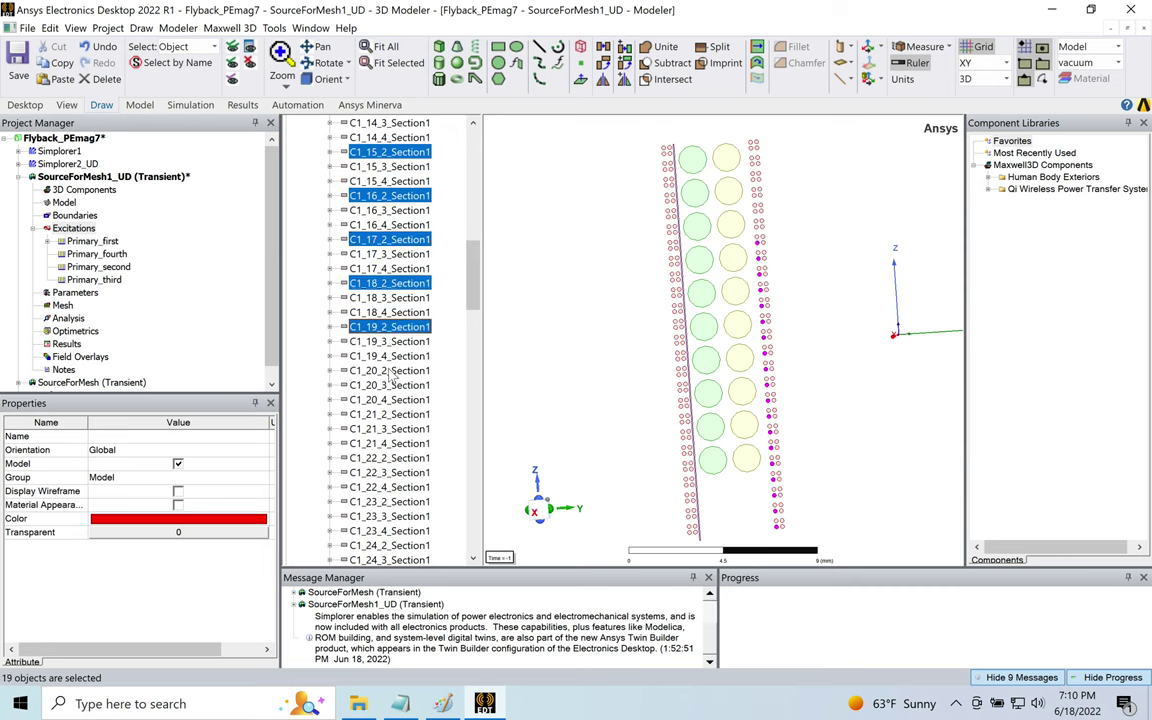
ctrl+click(389, 371)
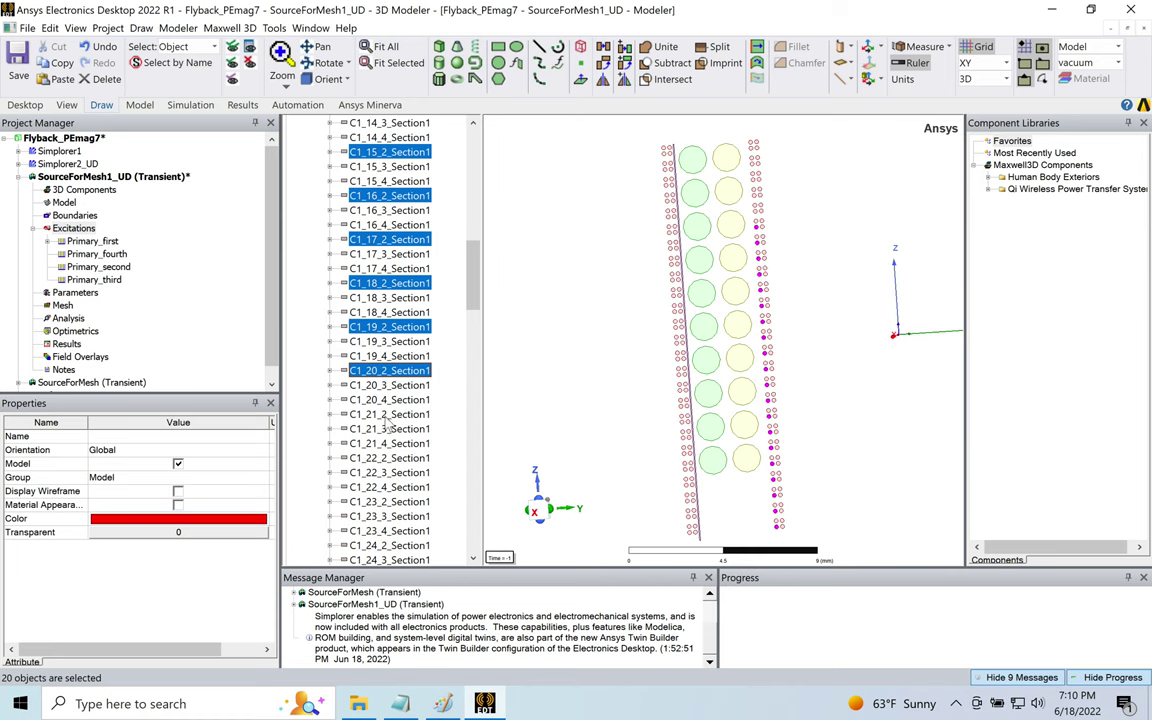
ctrl+click(389, 414)
ctrl+click(389, 458)
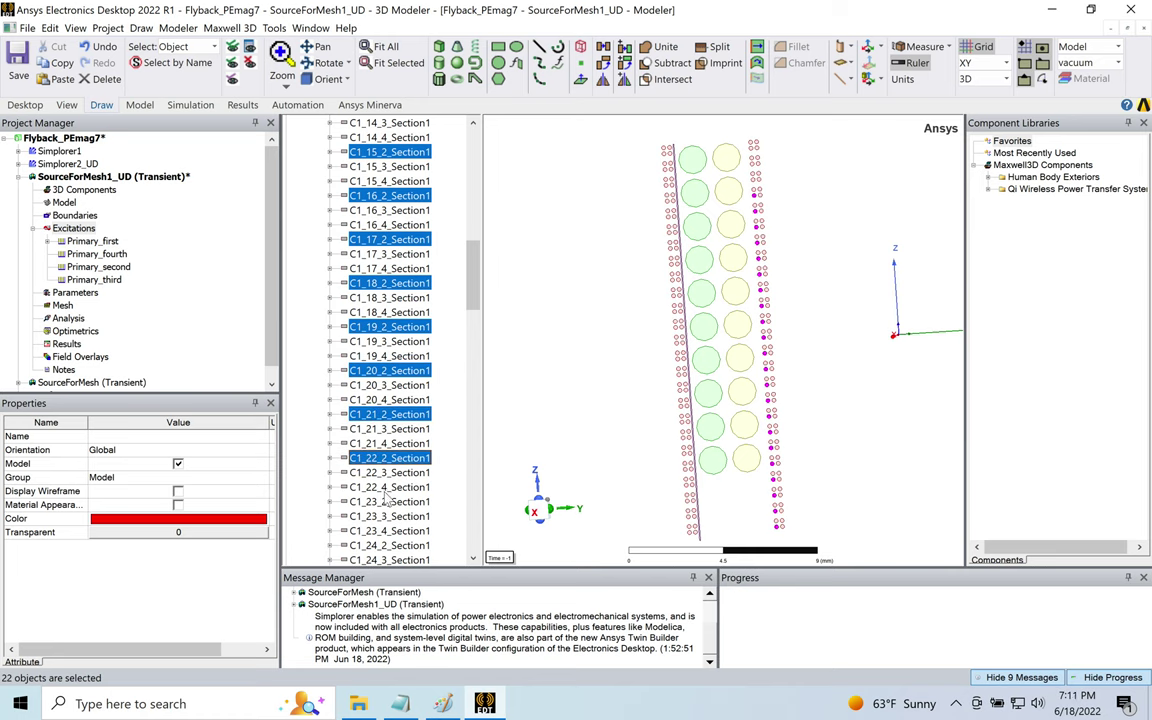
ctrl+click(388, 502)
ctrl+click(389, 545)
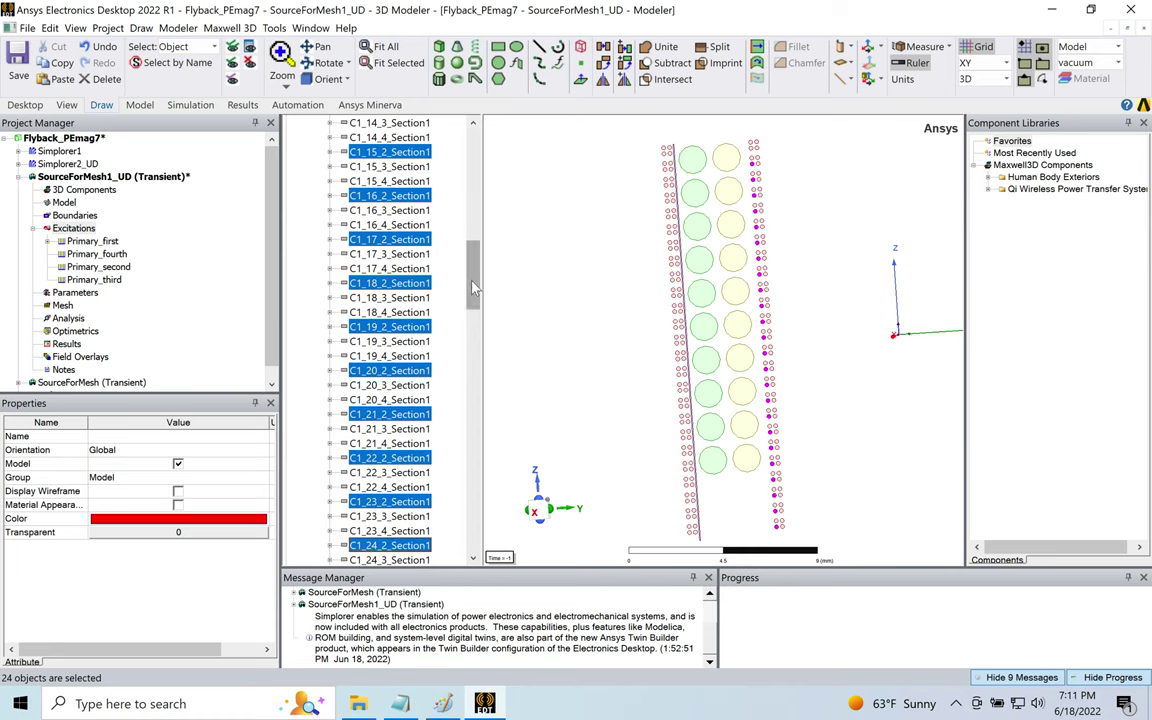
- Add the second conductor's sheets of turns 25 to 31 to the selection, from C1_25_2_Section1 to C1_31_2_Section1
drag(474, 284, 474, 330)
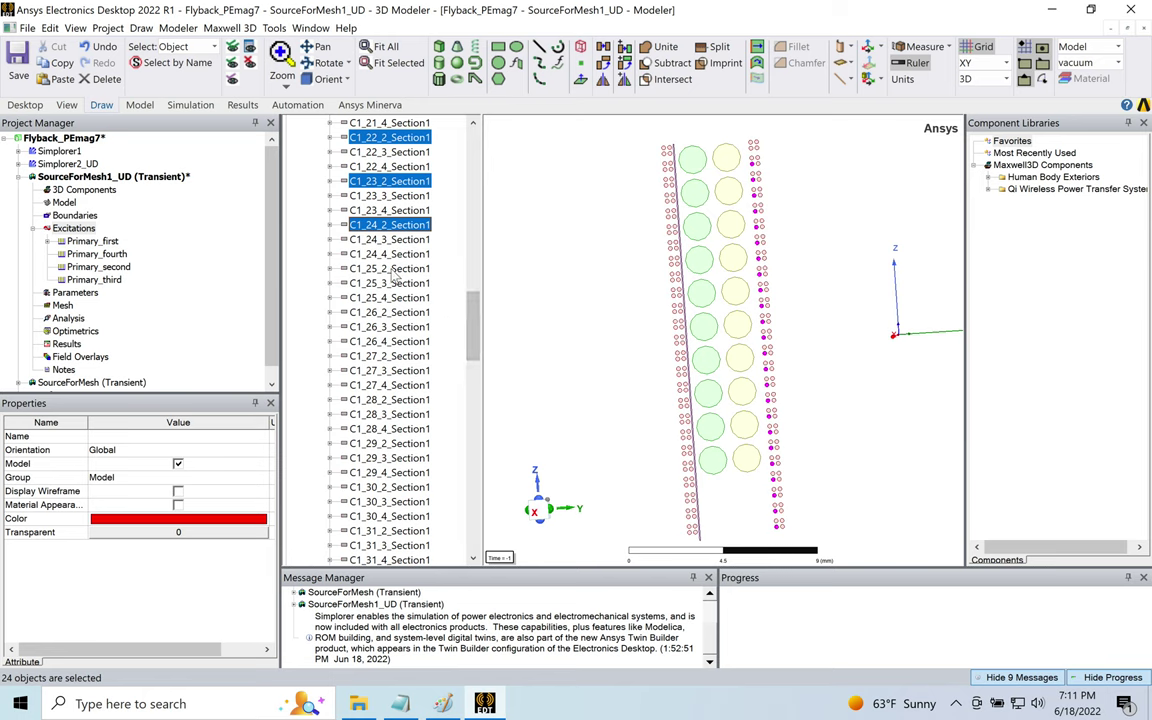
ctrl+click(390, 270)
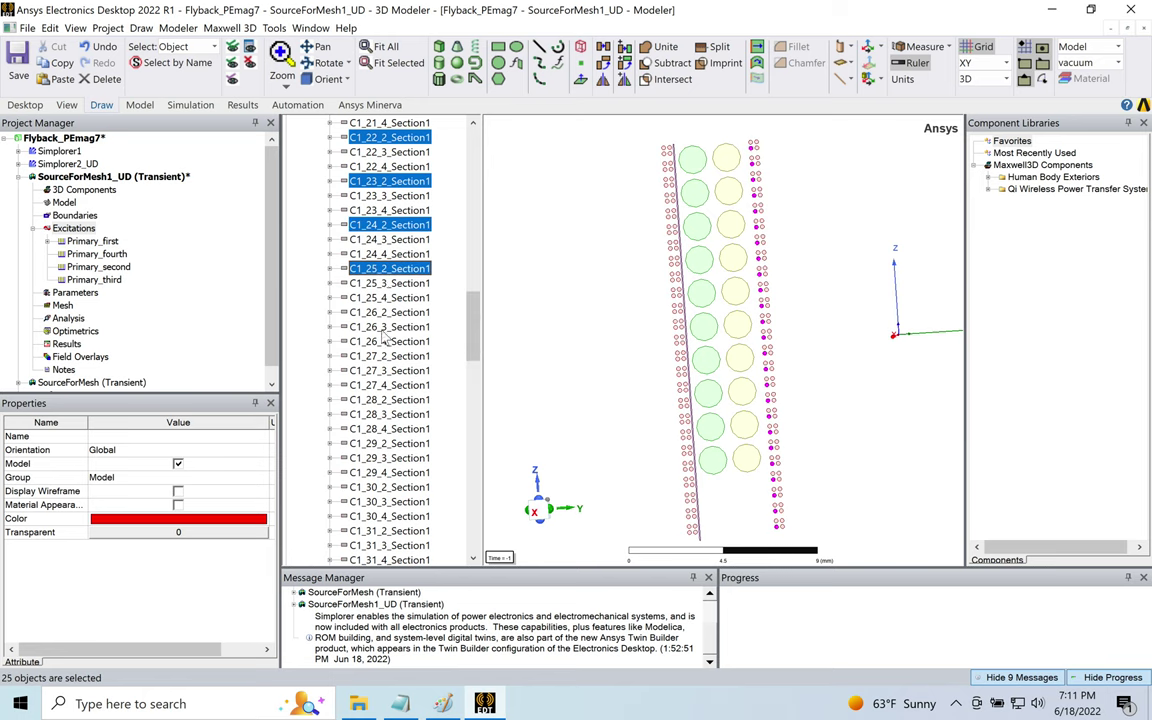
ctrl+click(389, 312)
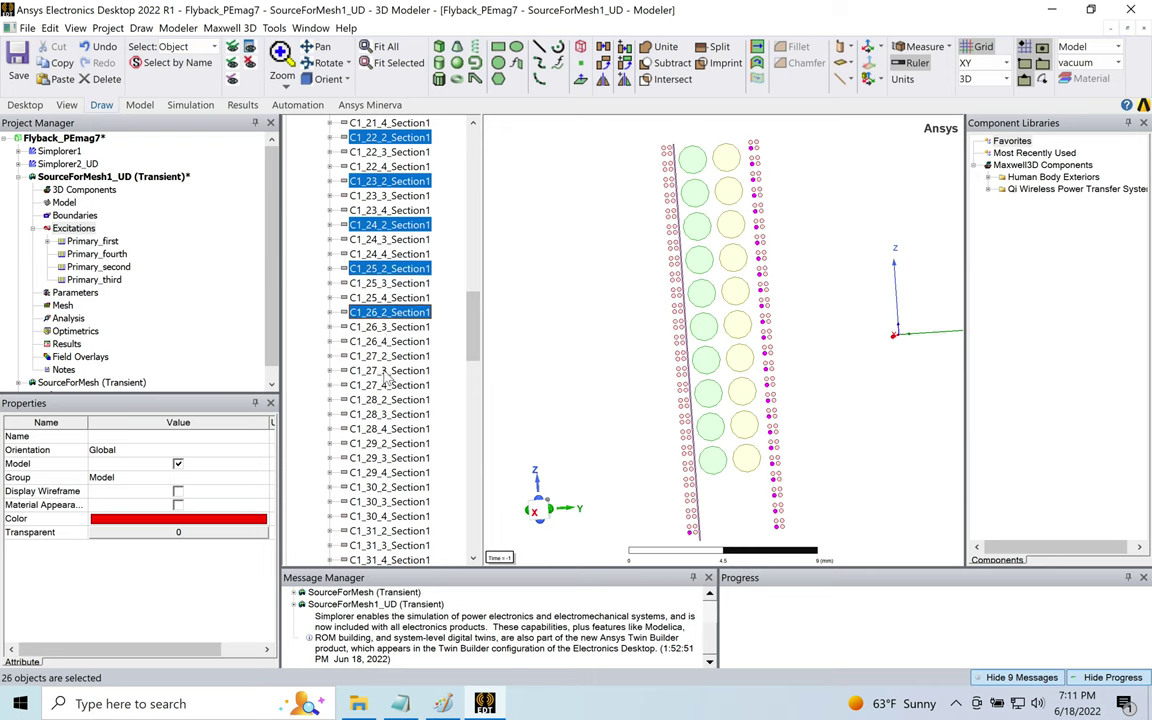
ctrl+click(389, 356)
ctrl+click(389, 400)
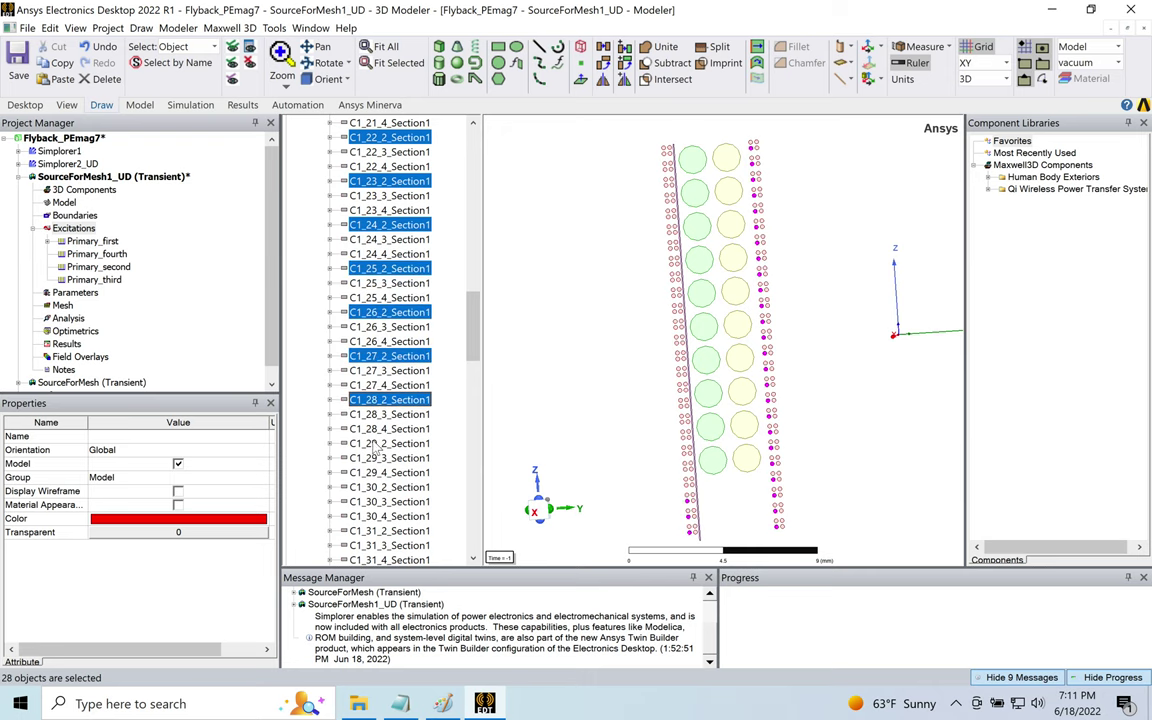
ctrl+click(378, 444)
ctrl+click(378, 488)
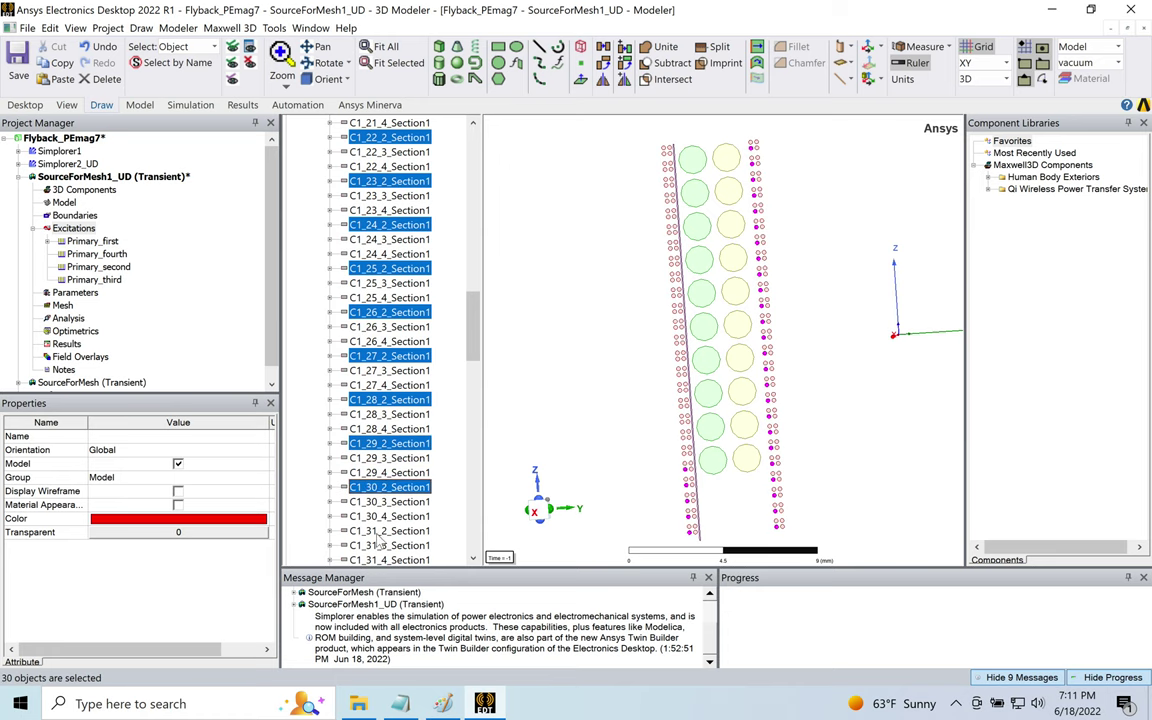
ctrl+click(378, 531)
- Add the second conductor's sheets of turns 32 to 40 to the selection, from C1_32_2_Section1 to C1_40_2_Section1
drag(472, 321, 477, 385)
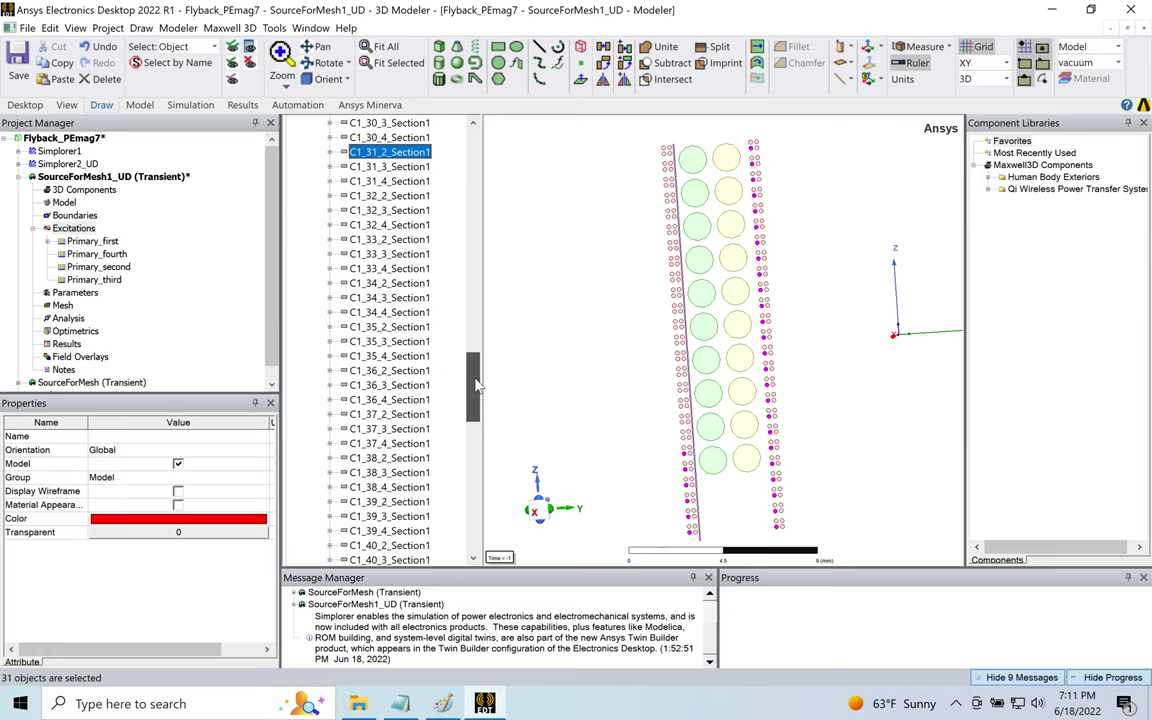
ctrl+click(360, 196)
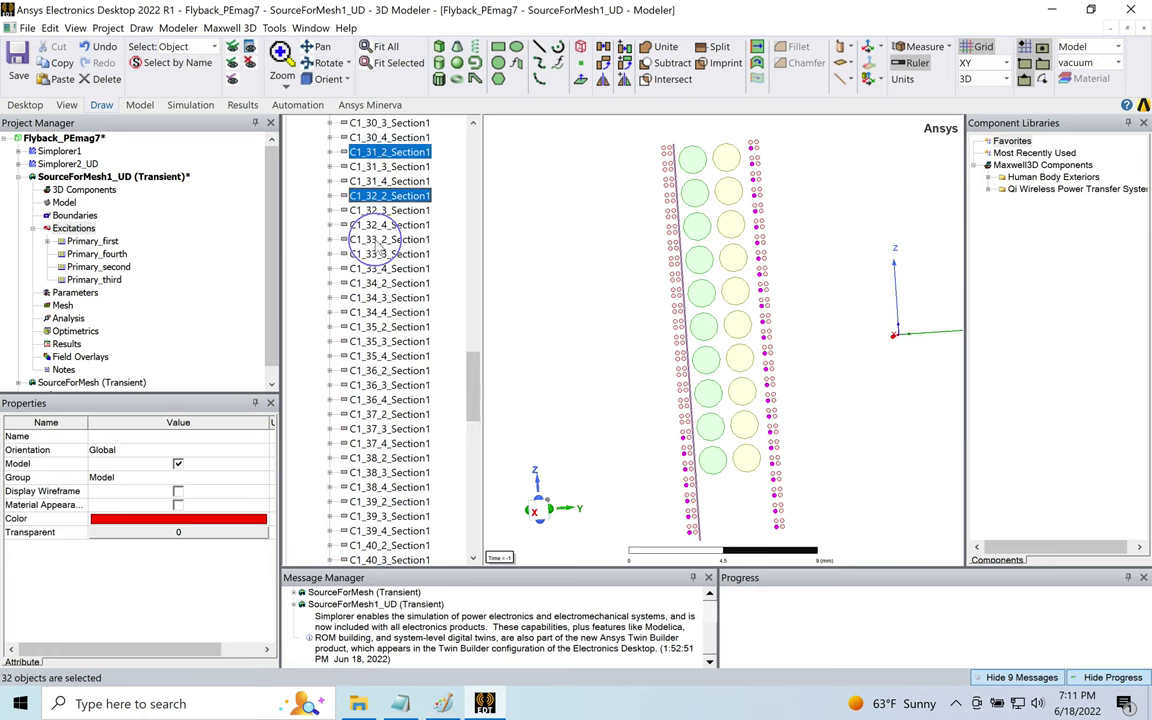
ctrl+click(377, 242)
ctrl+click(378, 285)
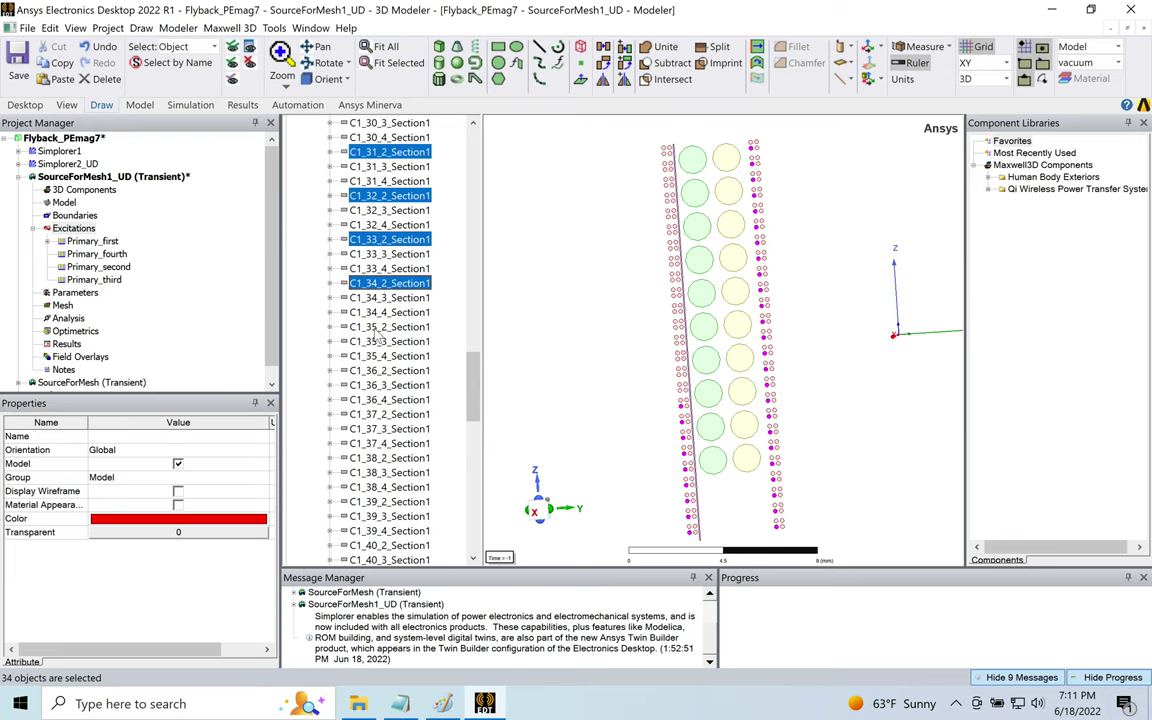
ctrl+click(378, 329)
ctrl+click(379, 372)
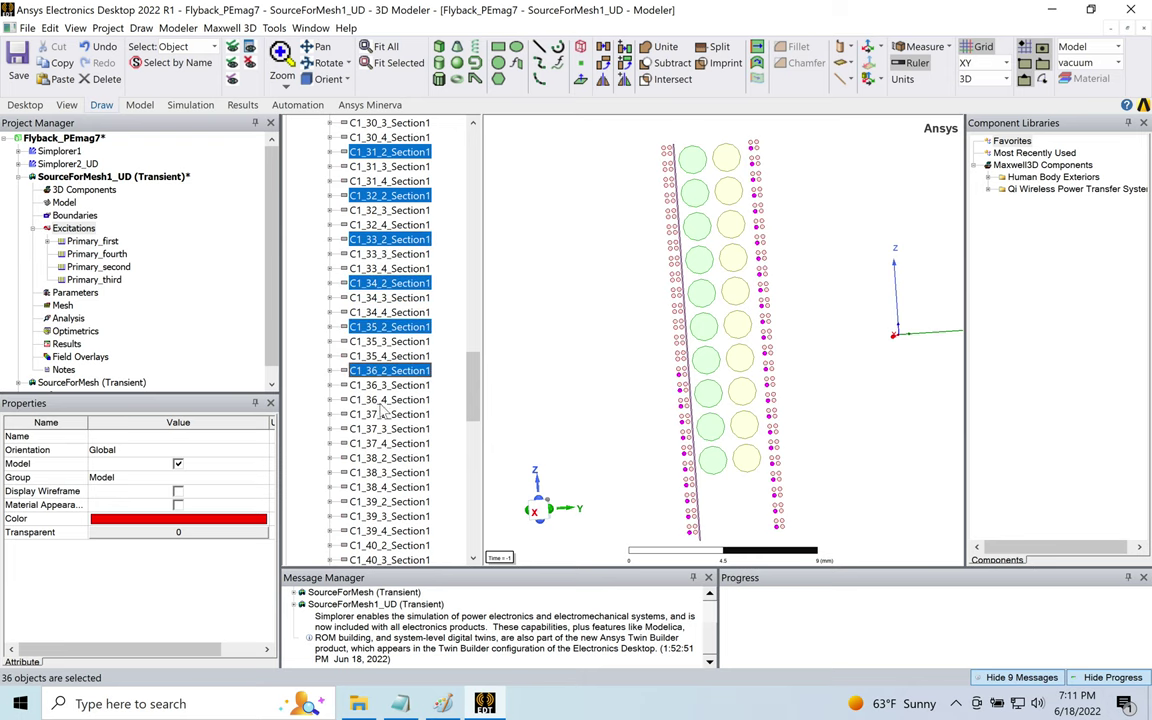
ctrl+click(379, 415)
ctrl+click(379, 459)
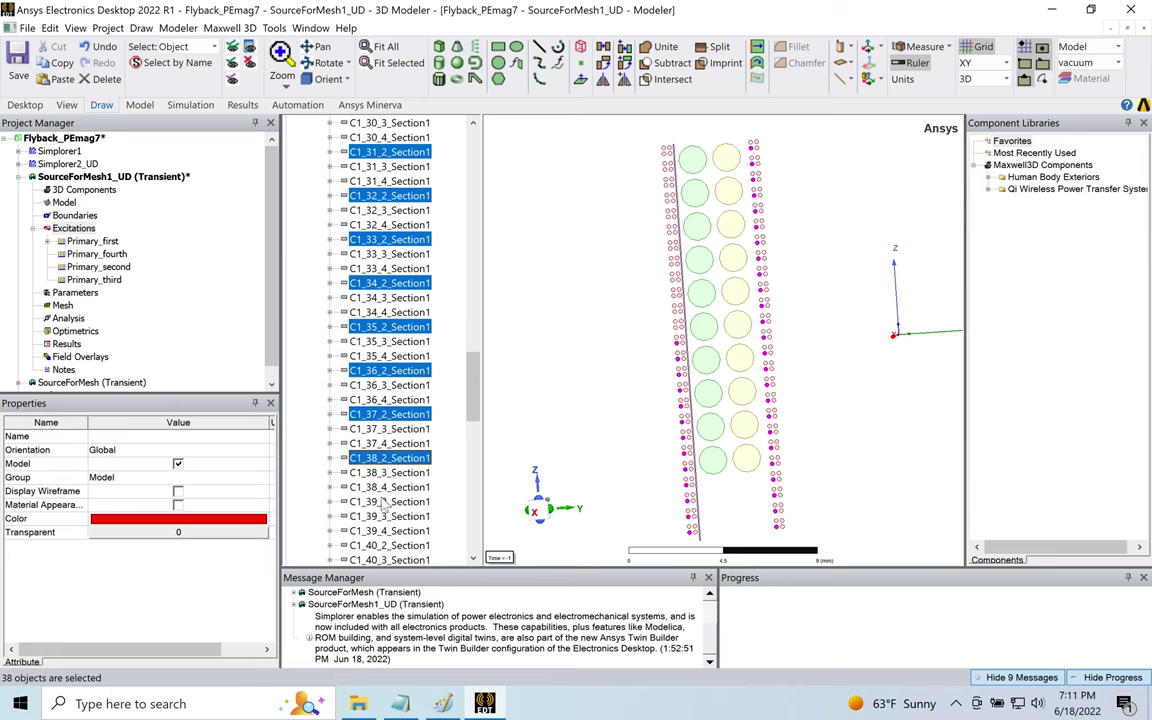
ctrl+click(383, 503)
ctrl+click(383, 546)
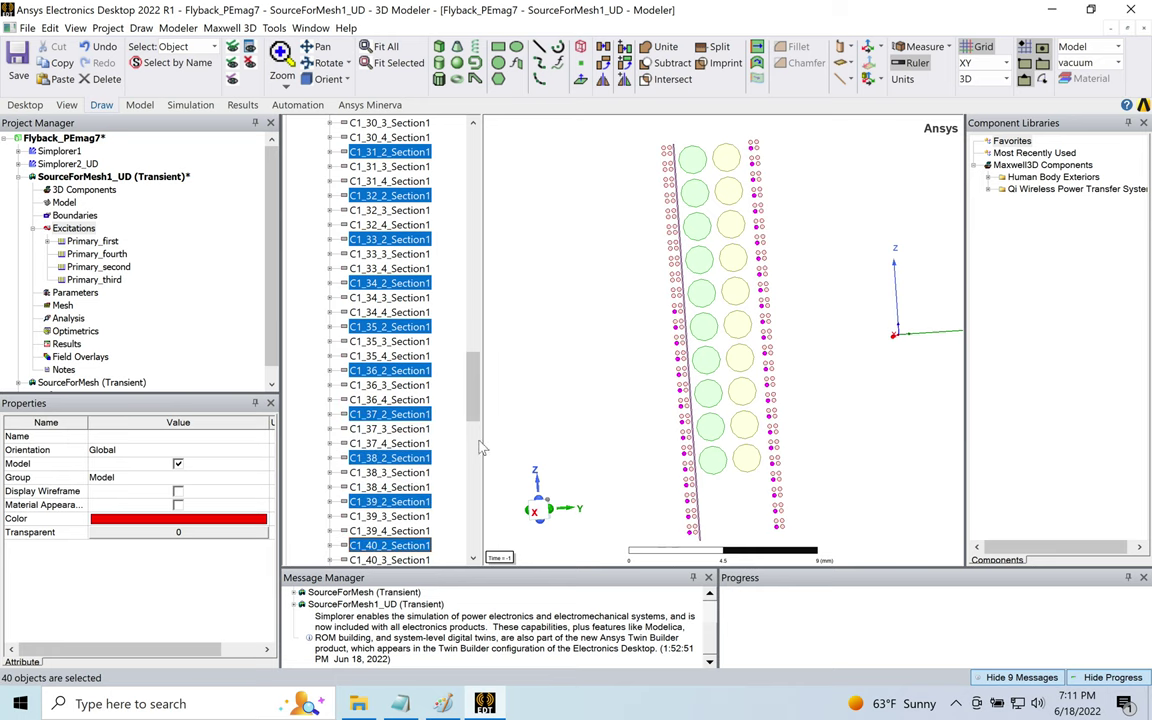
- Add the second conductor's sheets of turns 41 to 50 to the selection, from C1_41_2_Section1 to C1_50_2_Section1
drag(470, 393, 476, 468)
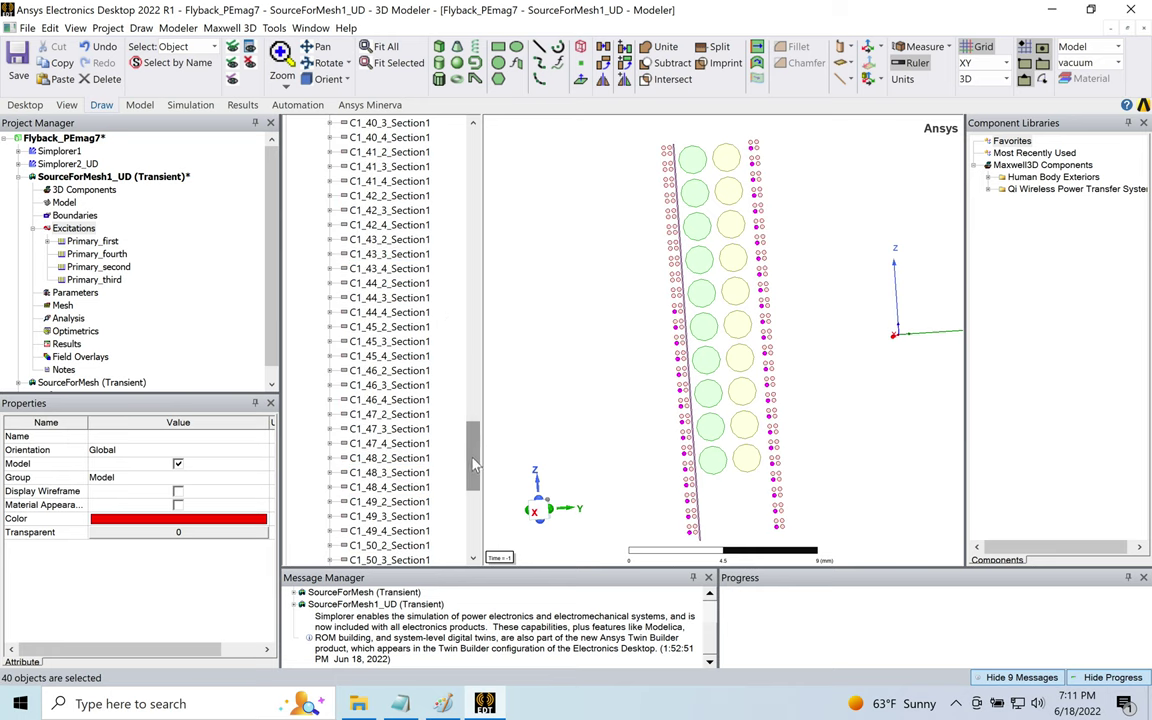
ctrl+click(385, 152)
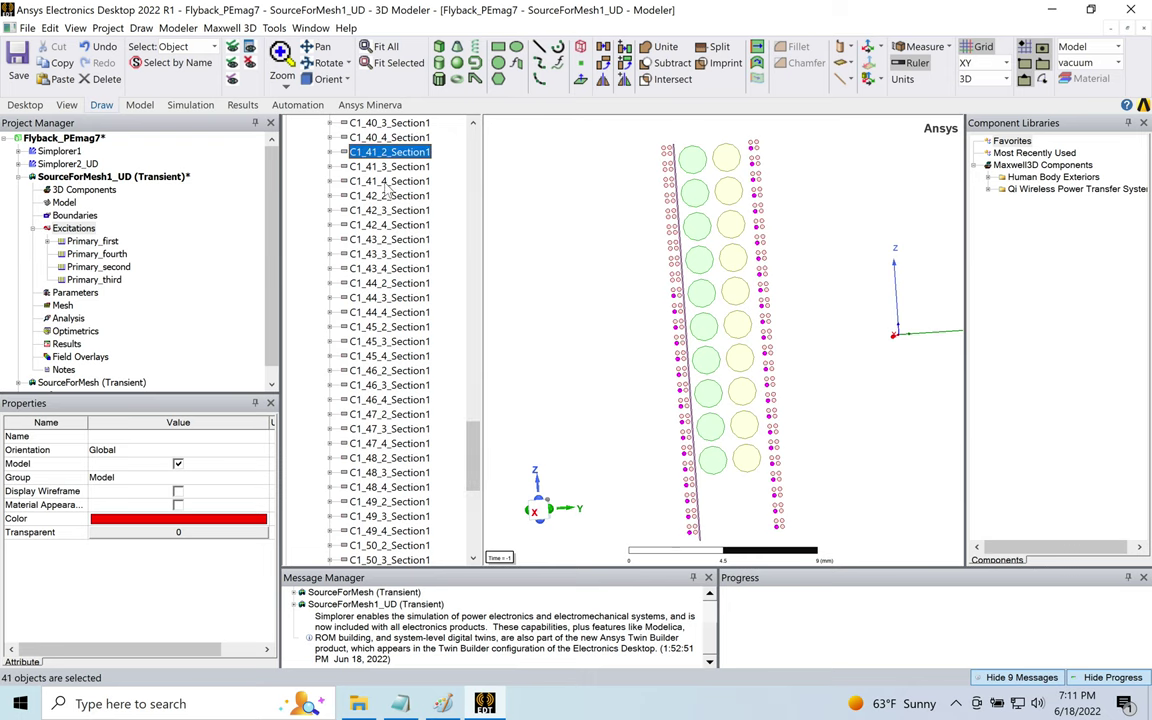
ctrl+click(386, 196)
ctrl+click(386, 240)
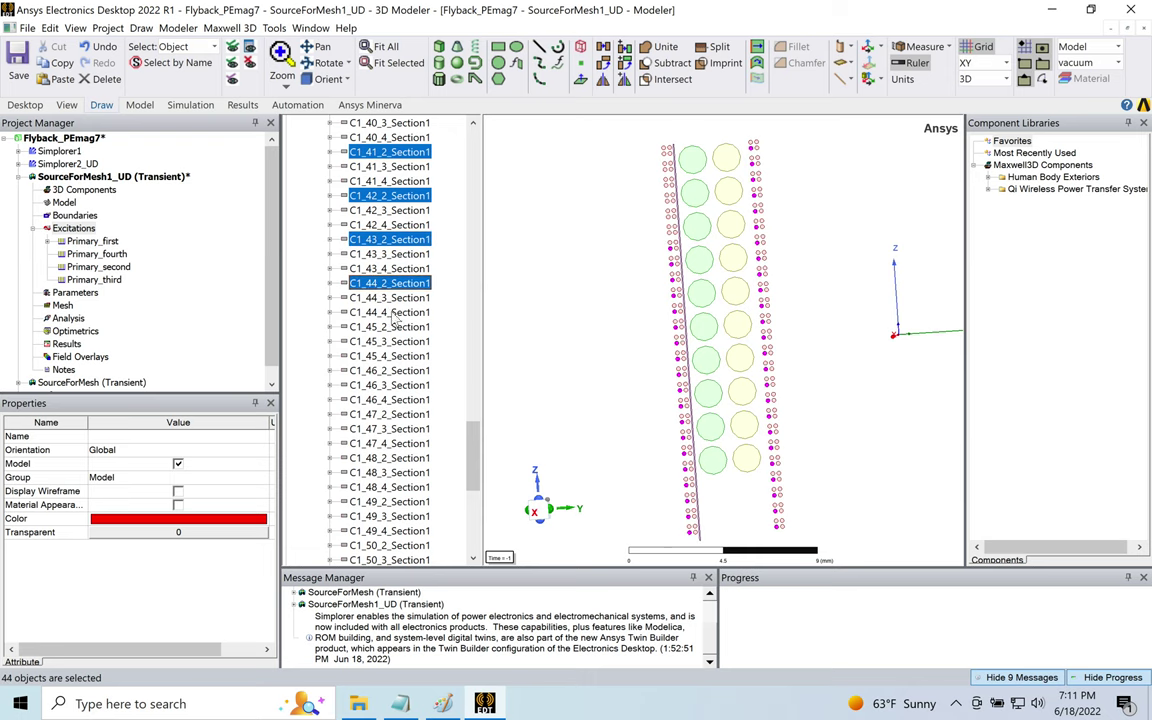
ctrl+click(376, 283)
ctrl+click(380, 327)
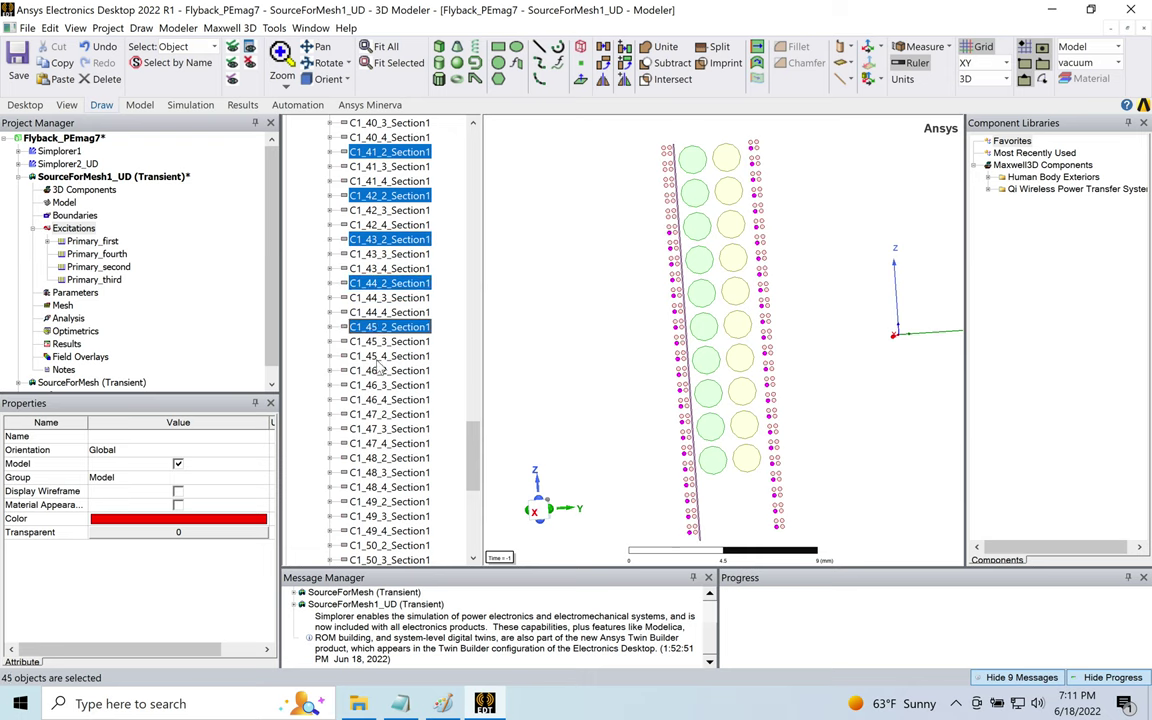
ctrl+click(384, 370)
ctrl+click(386, 414)
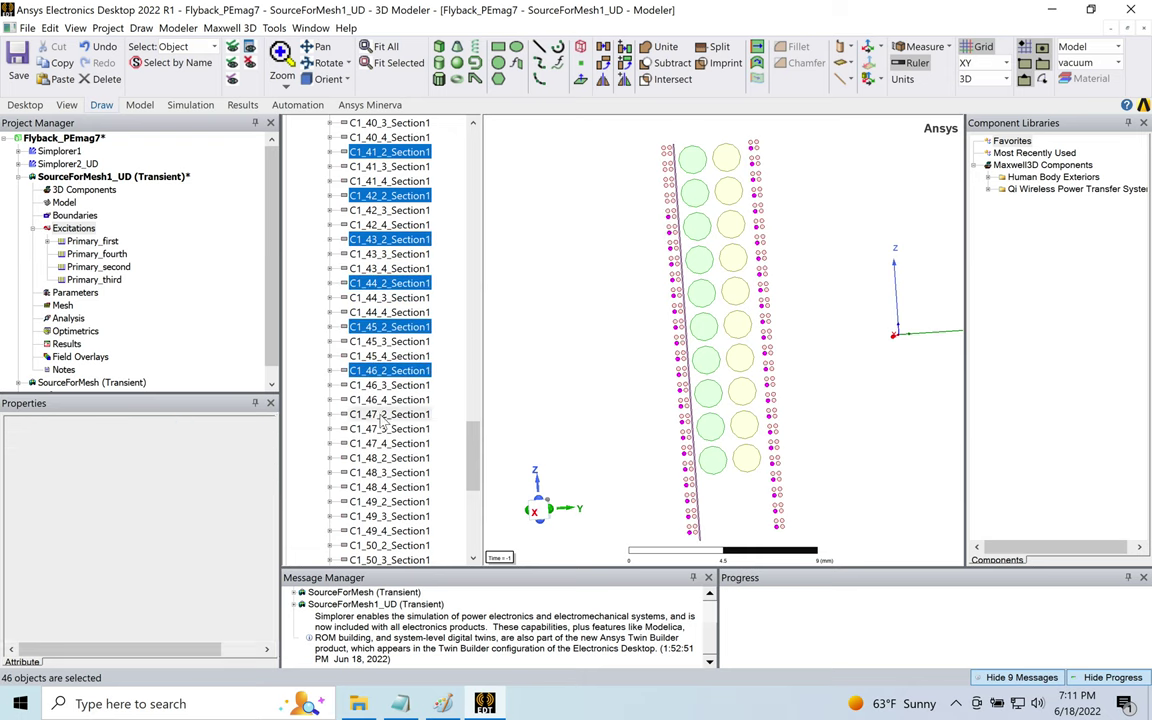
ctrl+click(389, 458)
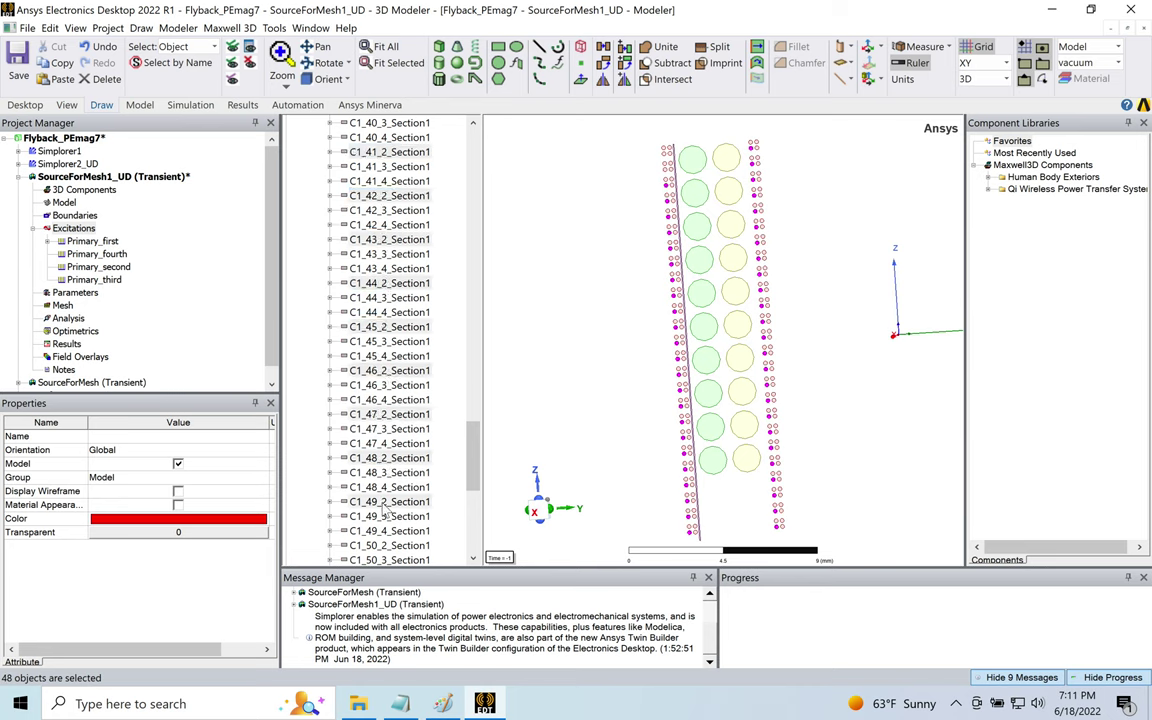
ctrl+click(390, 501)
ctrl+click(386, 550)
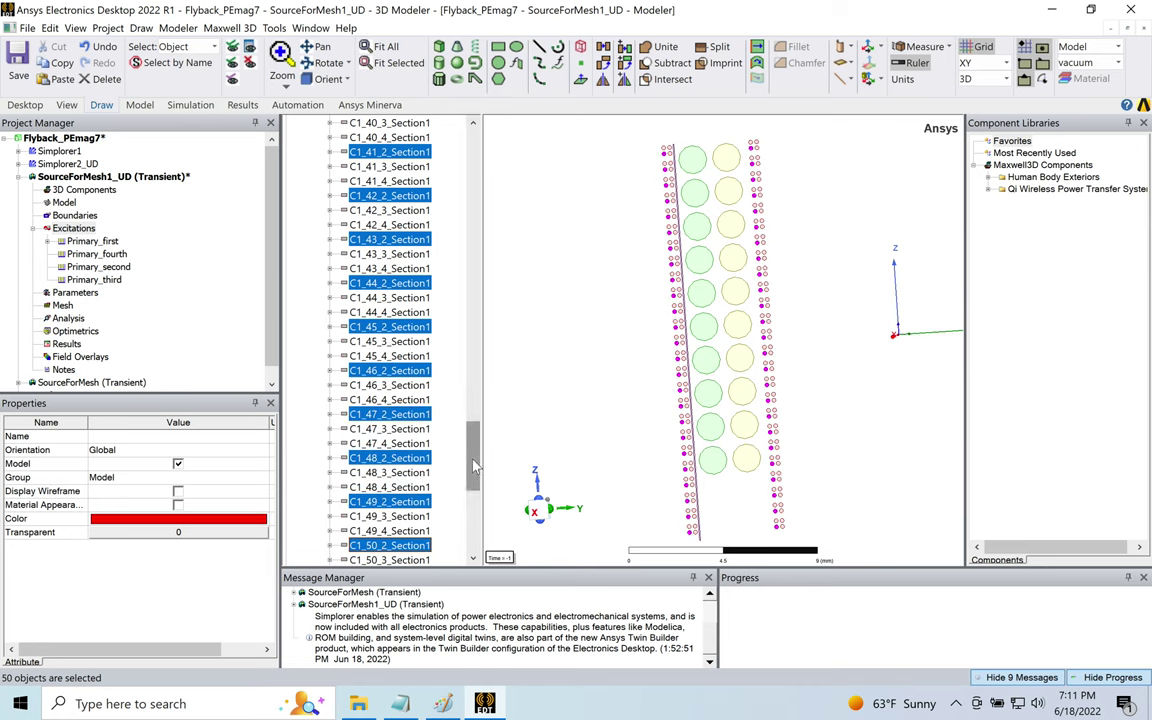
- Assign a coil terminal excitation to the selected second-conductor sheets with the base name Pri_2
right_click(556, 208)
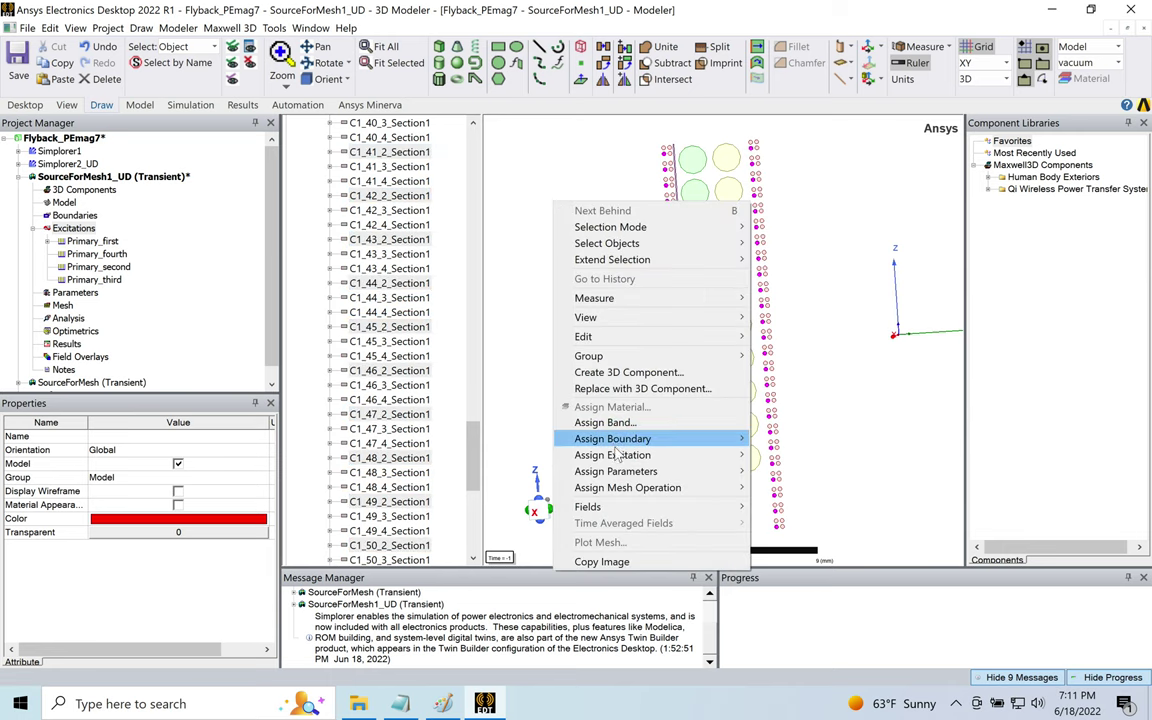
mouse_move(622, 458)
click(800, 455)
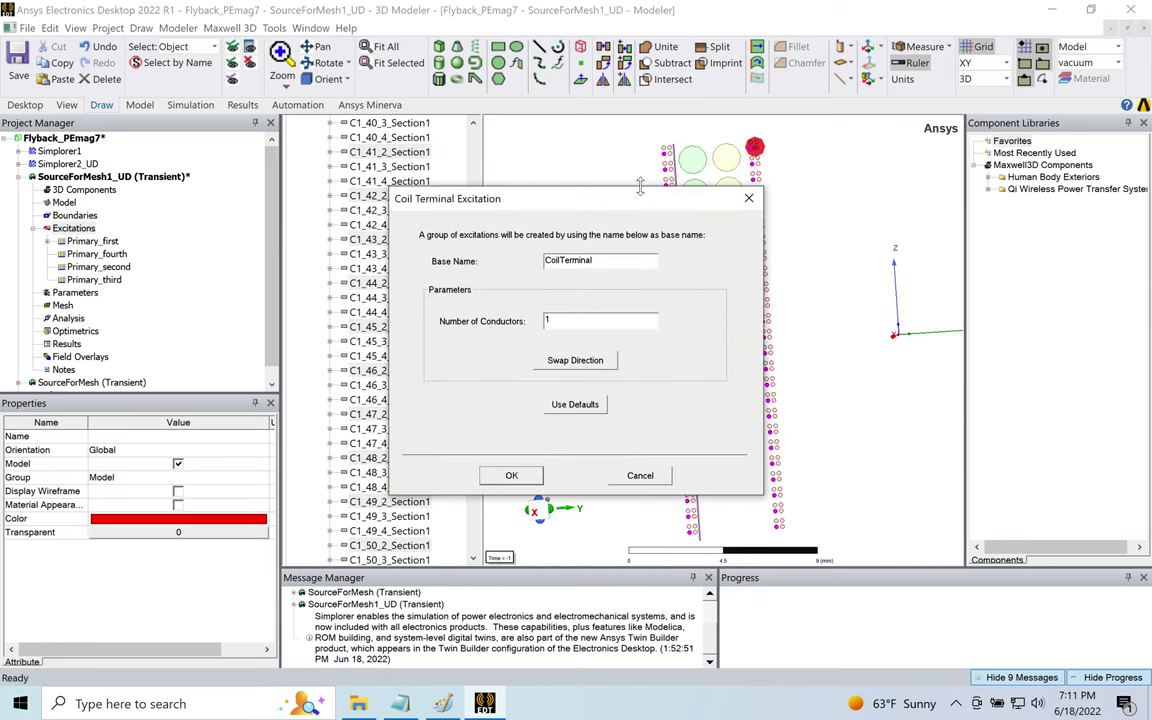
drag(626, 266, 455, 272)
text(Pri_2)
click(512, 478)
- Add all the Pri_2 coil terminals, Pri_2_1 to Pri_2_50, to the Primary_second winding
scroll(144, 254, down, 10)
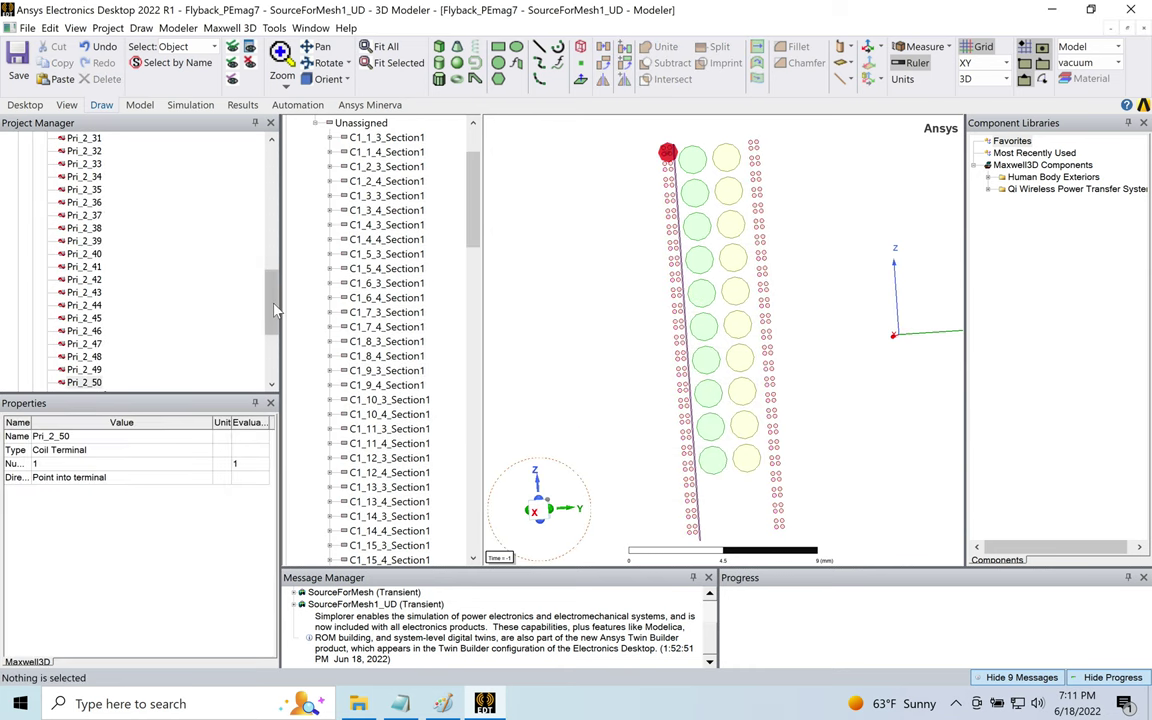
drag(275, 310, 270, 175)
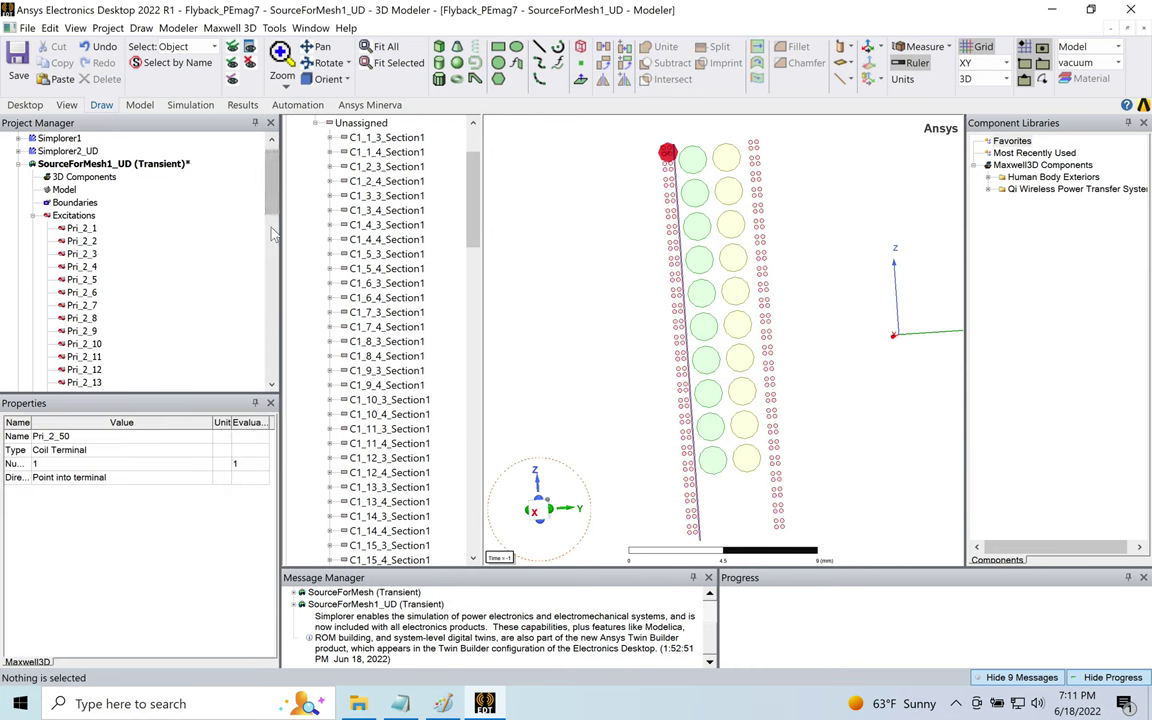
drag(273, 232, 270, 340)
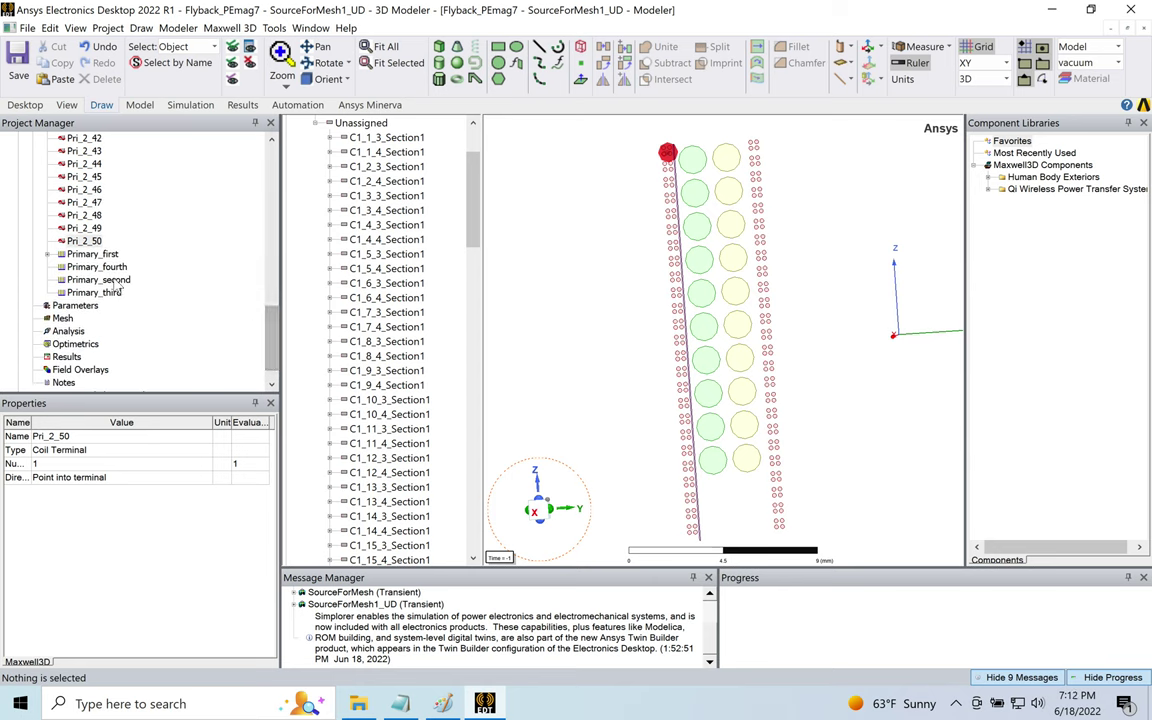
click(104, 280)
right_click(106, 287)
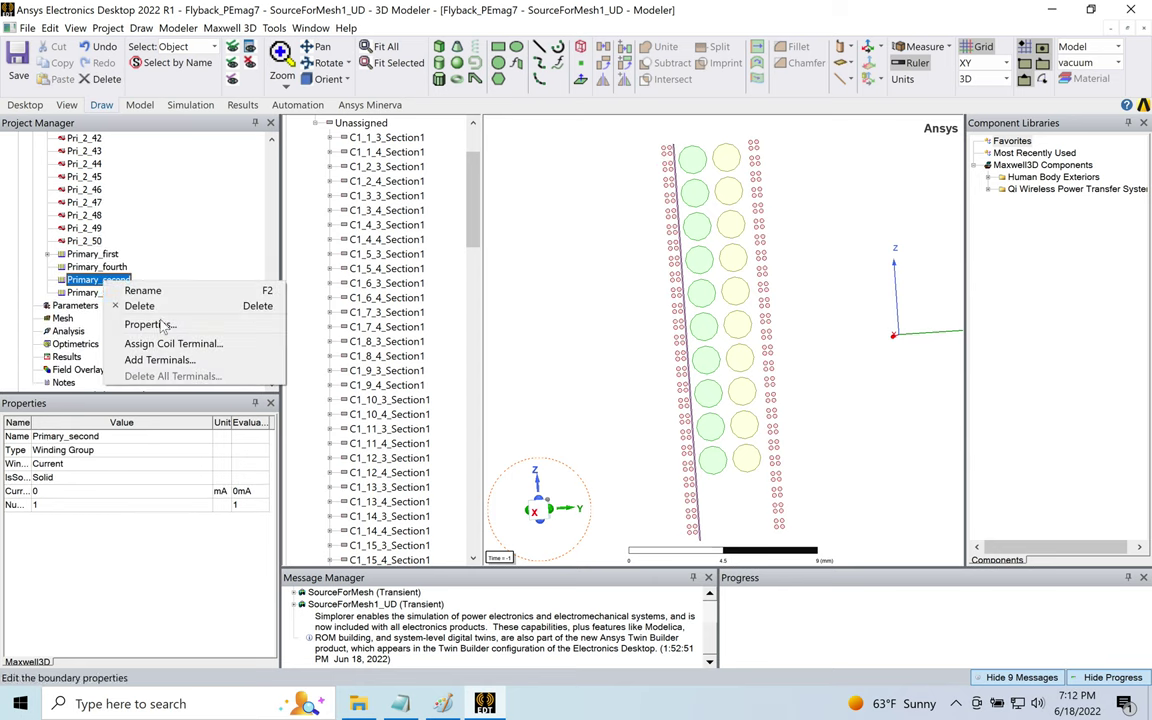
click(166, 362)
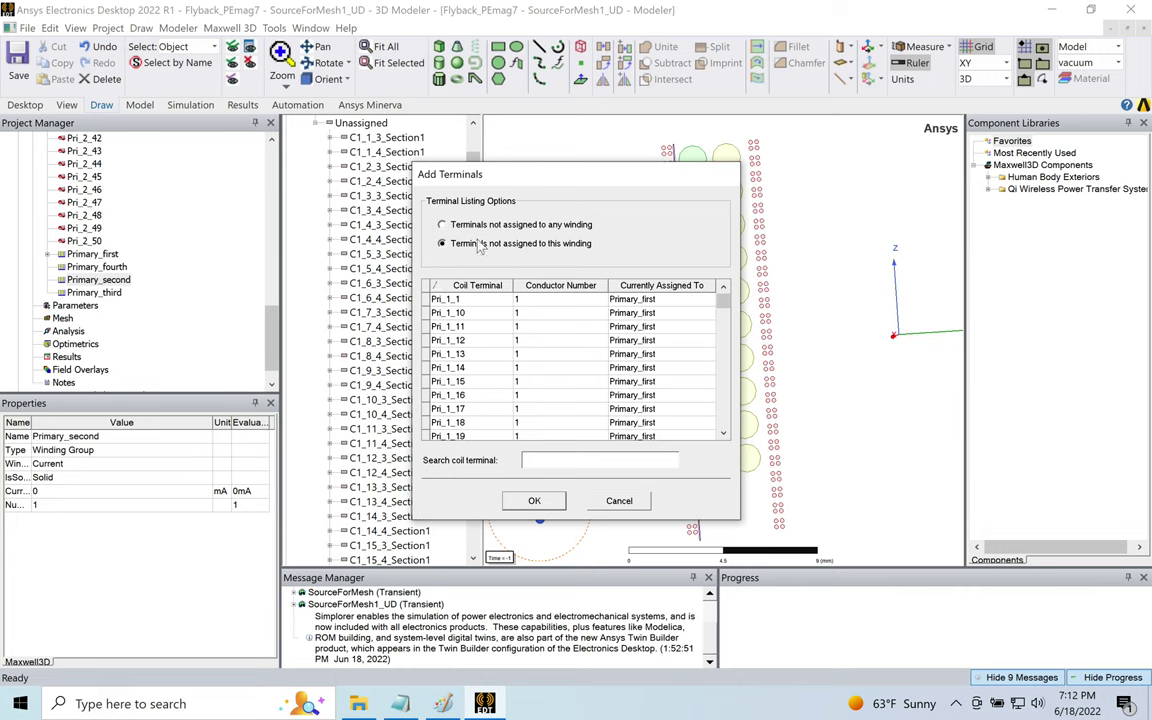
click(722, 305)
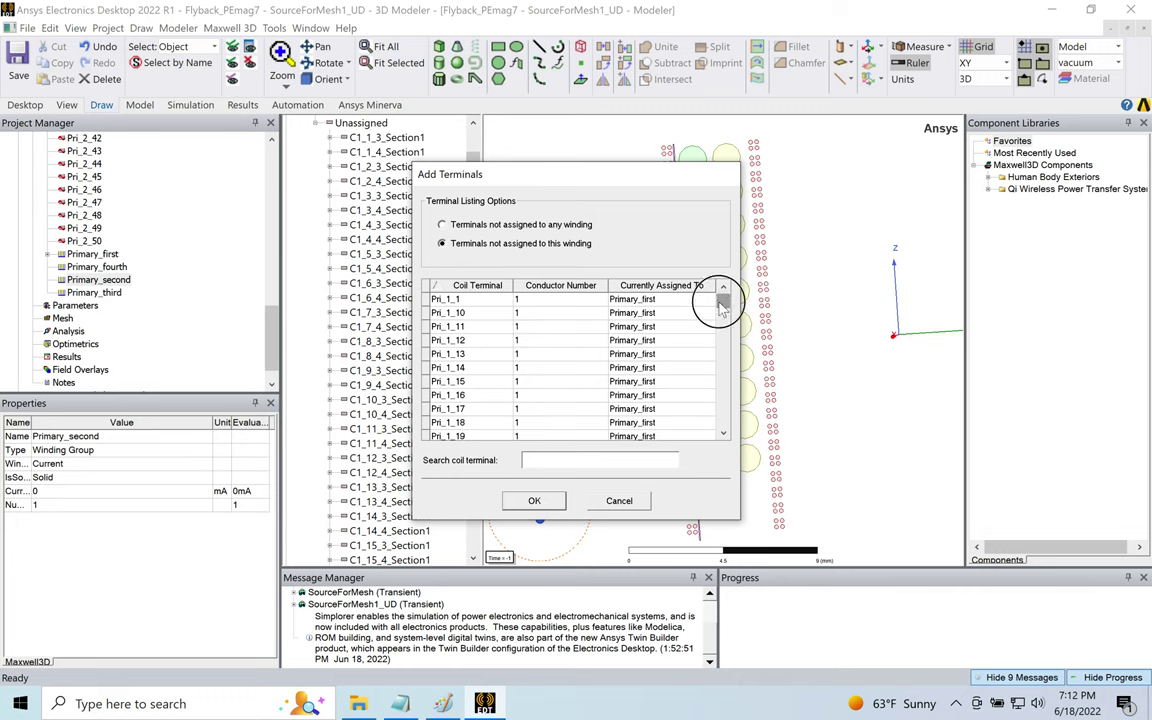
drag(722, 305, 718, 367)
click(455, 356)
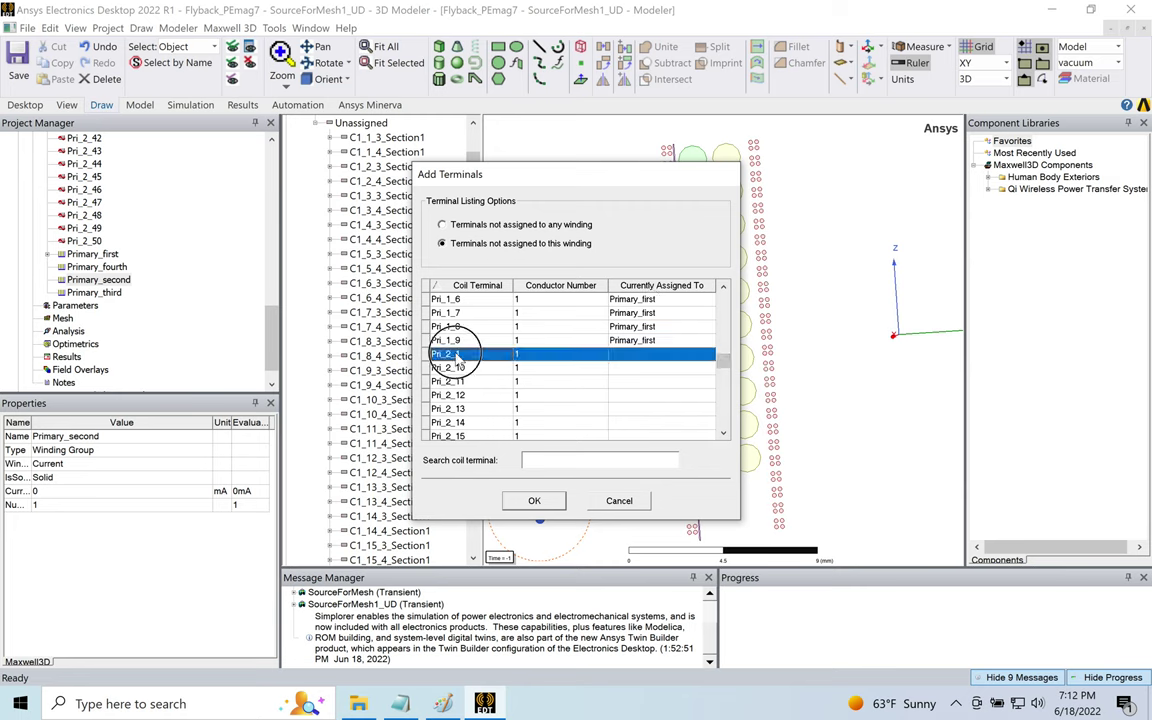
drag(727, 360, 736, 450)
shift+click(528, 423)
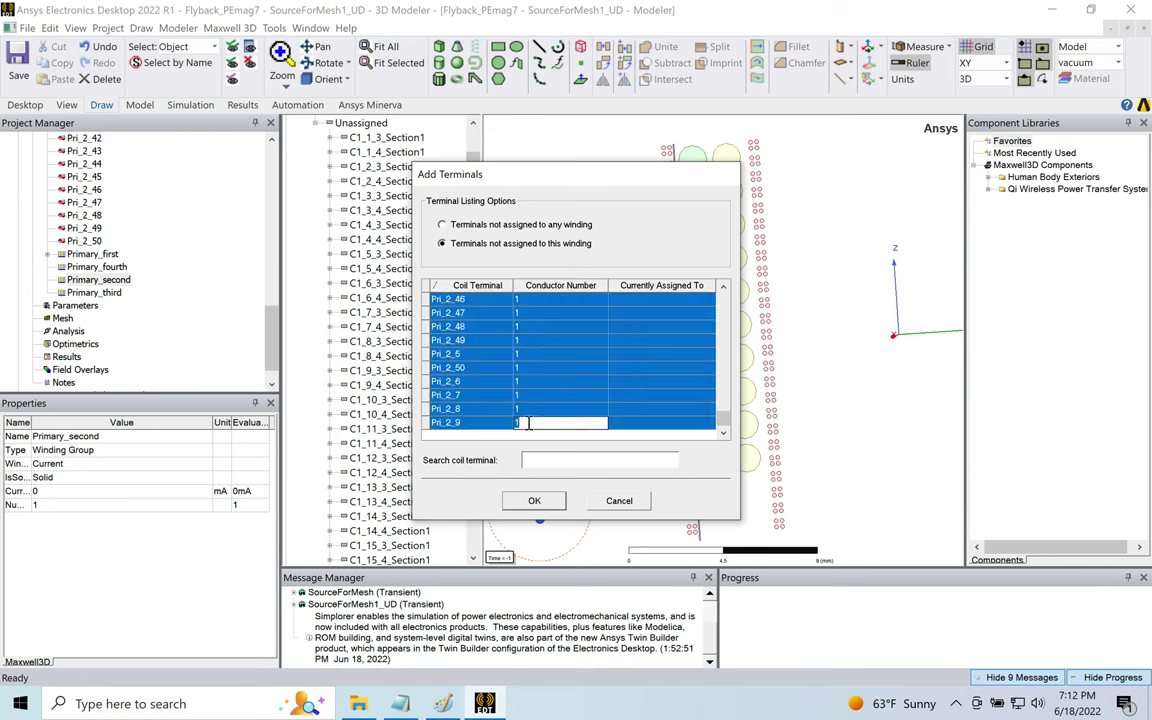
click(559, 500)
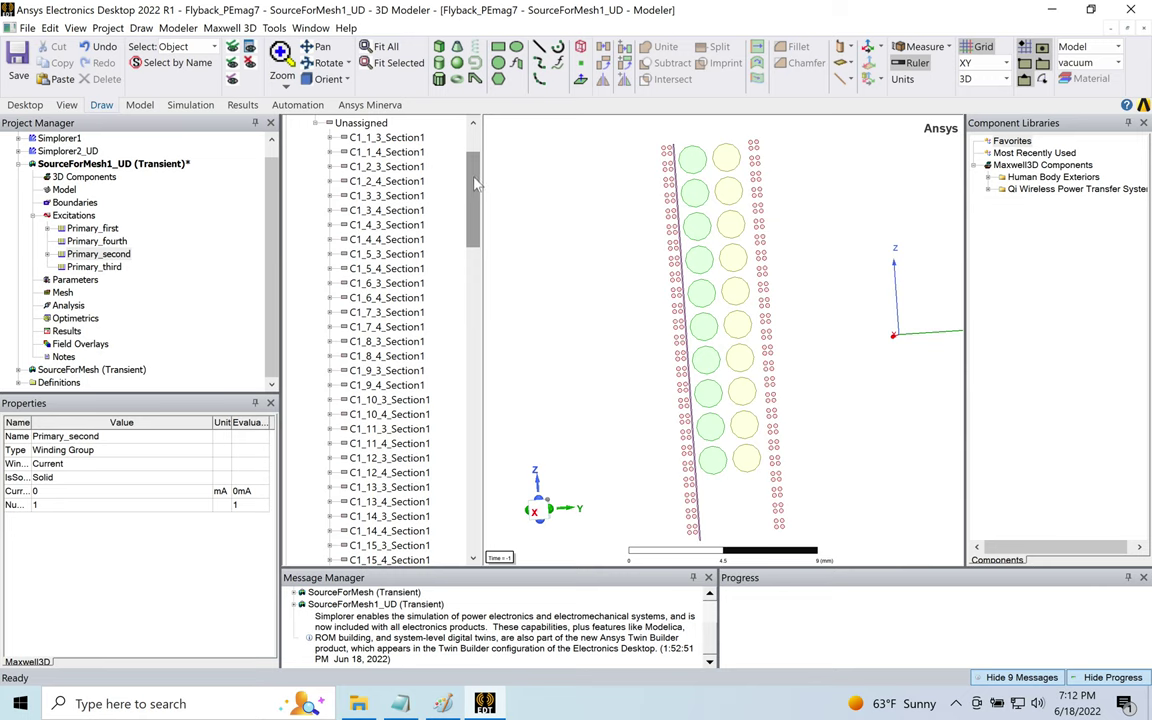
- Check the current excitation settings in the Primary_first winding's properties
drag(476, 183, 476, 184)
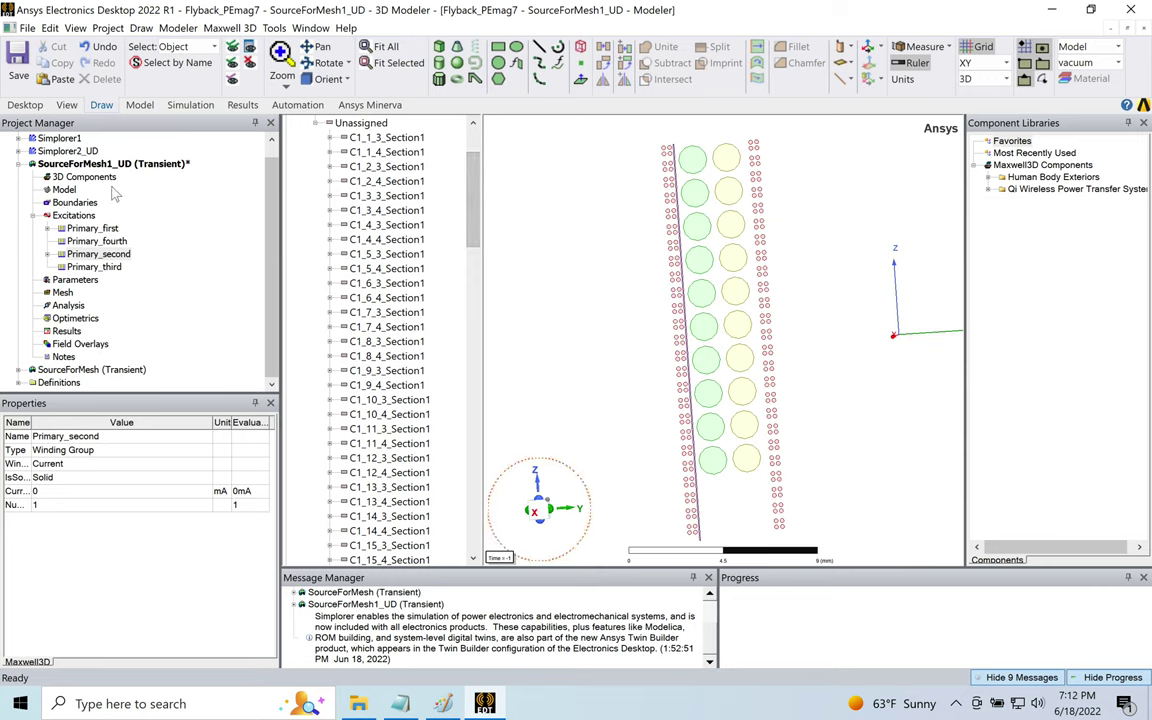
click(95, 229)
right_click(95, 231)
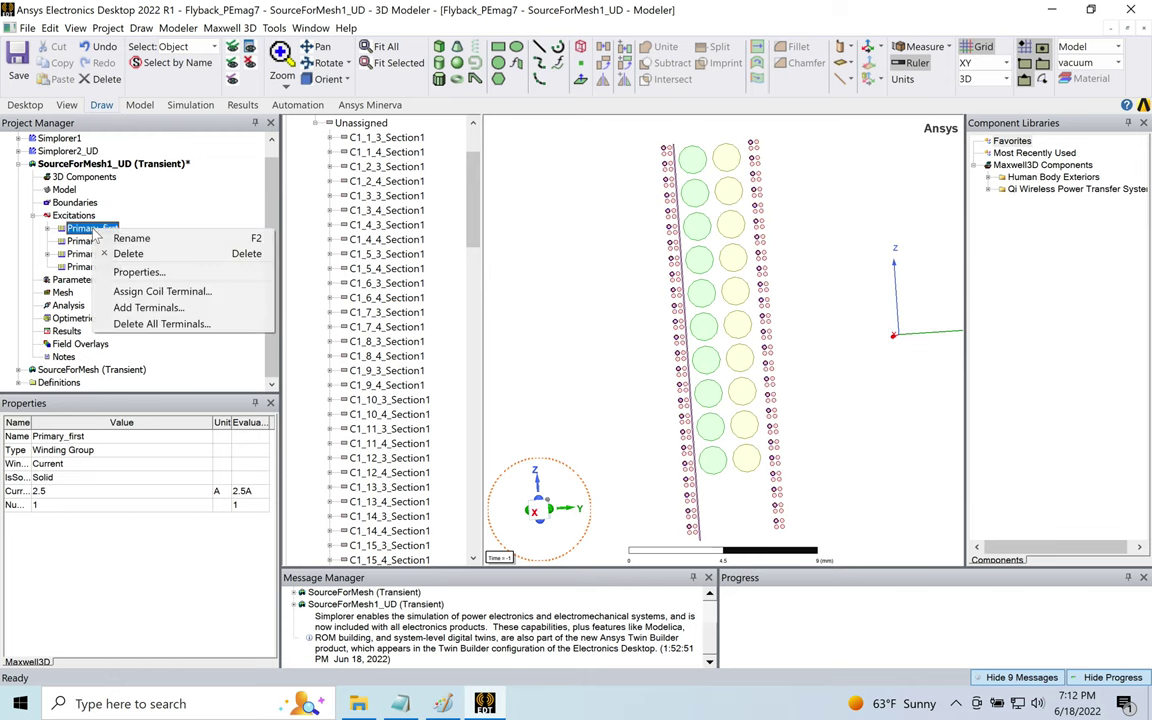
click(150, 272)
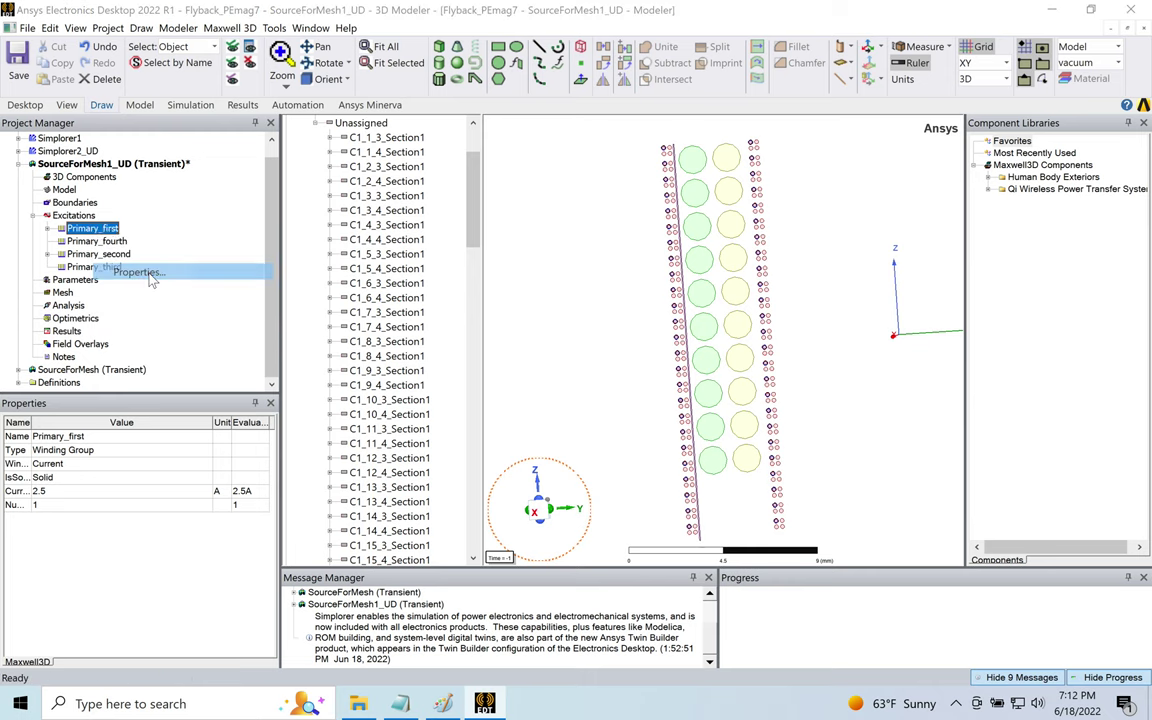
click(525, 299)
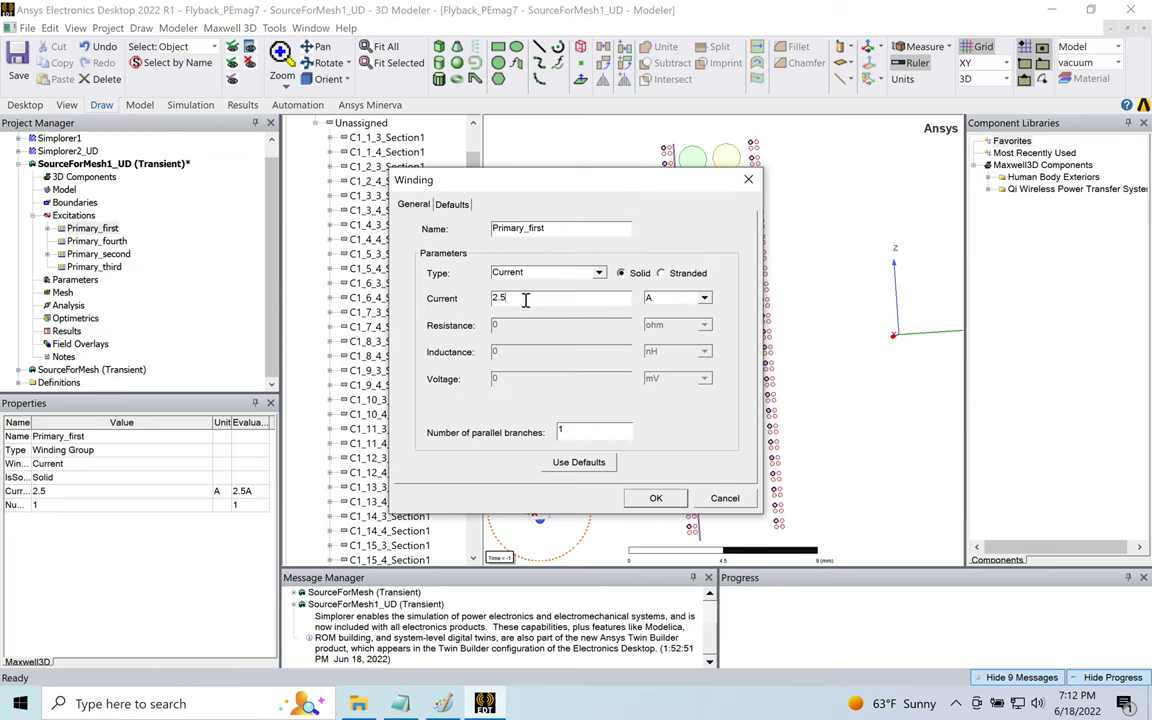
click(656, 498)
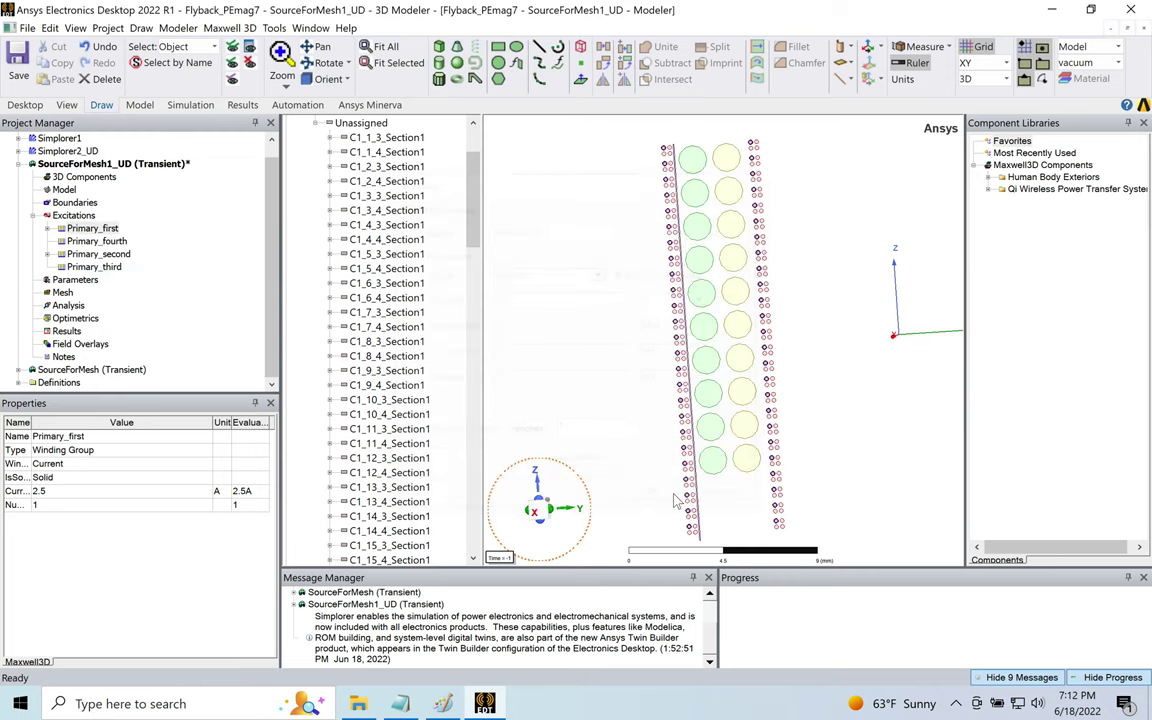
- Set the current of the Primary_second winding to 2.5 A
click(100, 255)
right_click(104, 258)
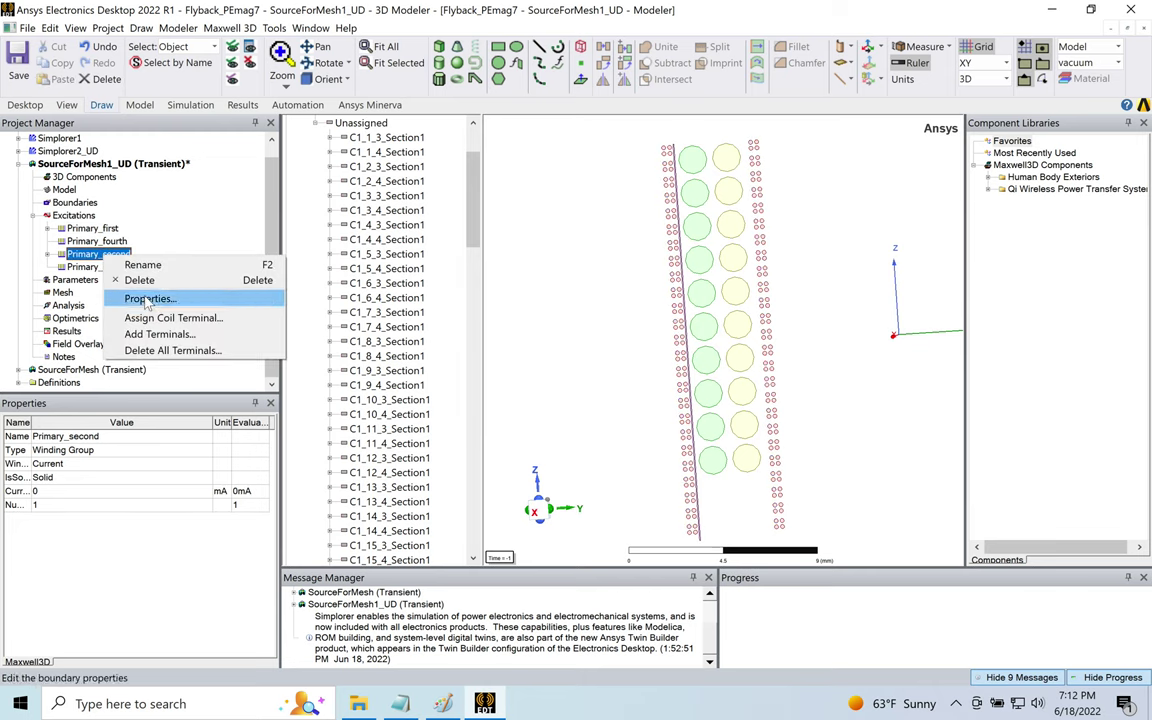
click(148, 299)
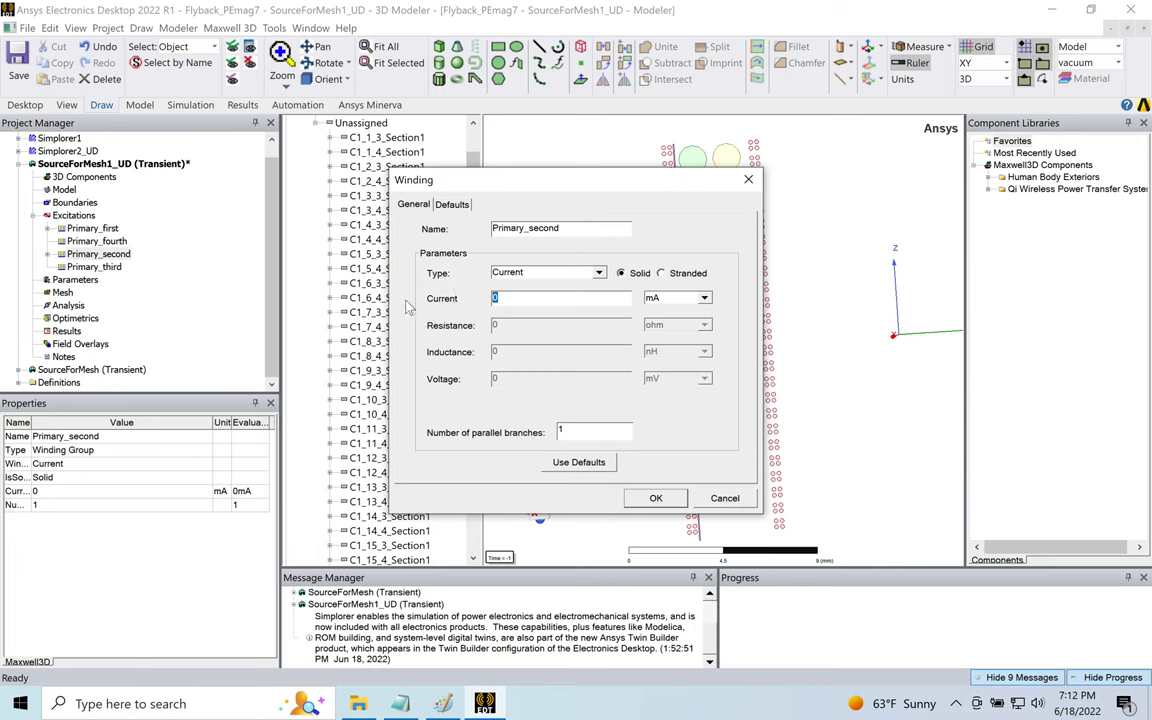
click(700, 298)
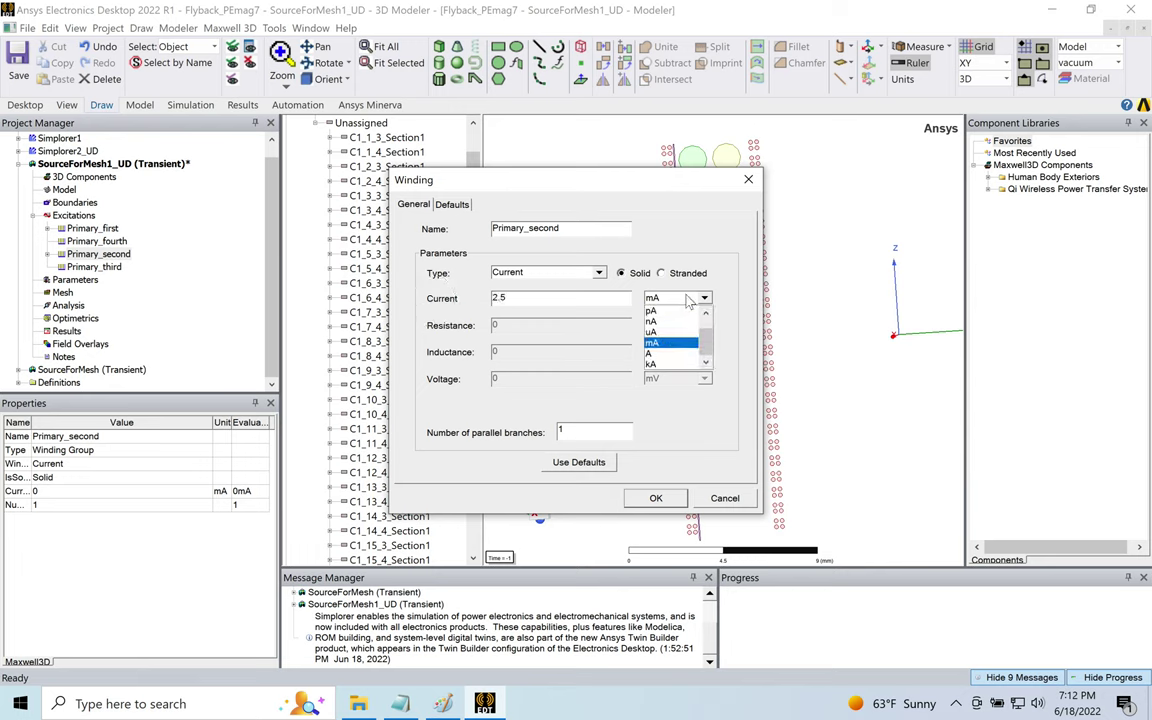
click(651, 355)
click(656, 498)
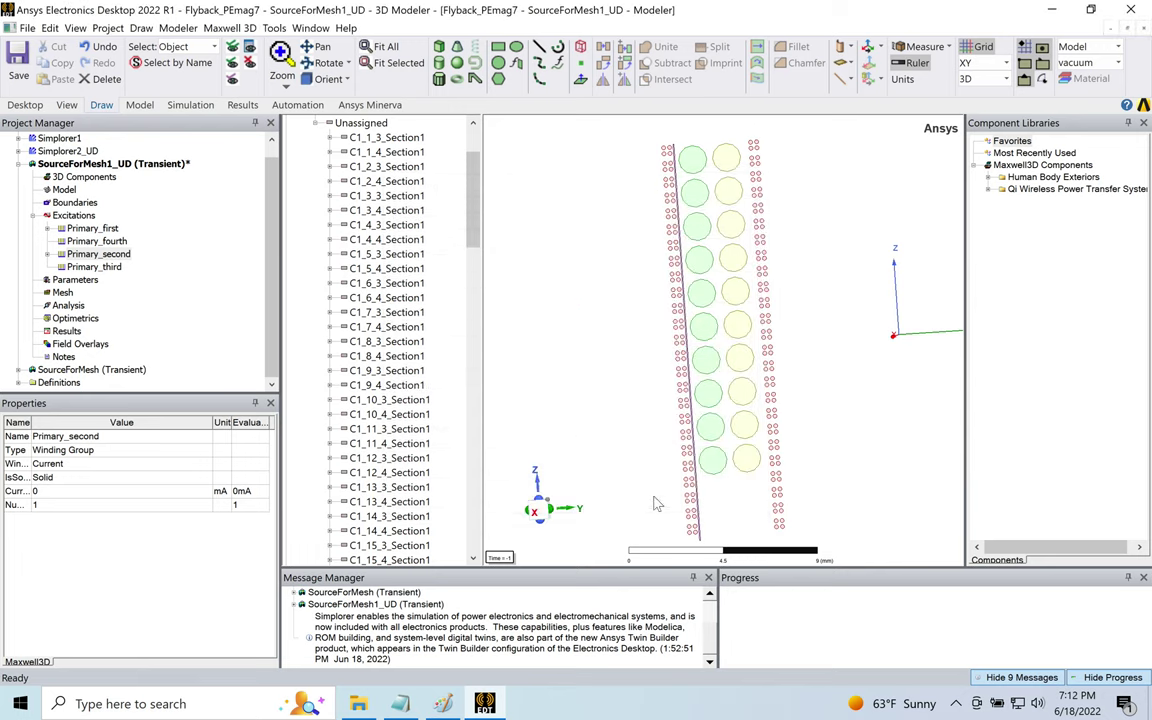
- Switch to Paint and draw a circle around the four parallel 50-turn windings in the circuit sketch
key(alt+Tab)
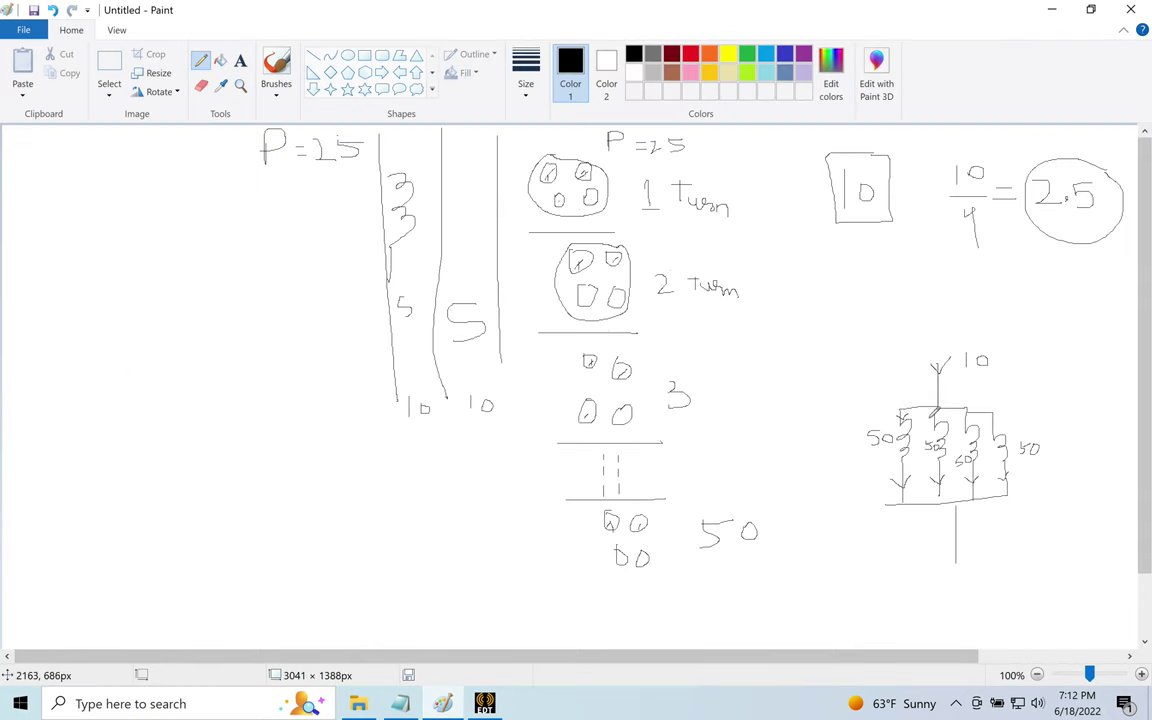
mouse_move(969, 424)
mouse_down()
mouse_move(1010, 406)
mouse_move(948, 395)
mouse_move(882, 415)
mouse_move(864, 452)
mouse_move(878, 495)
mouse_move(914, 524)
mouse_move(972, 531)
mouse_move(1032, 503)
mouse_move(1050, 457)
mouse_move(1039, 419)
mouse_move(1008, 398)
mouse_up()
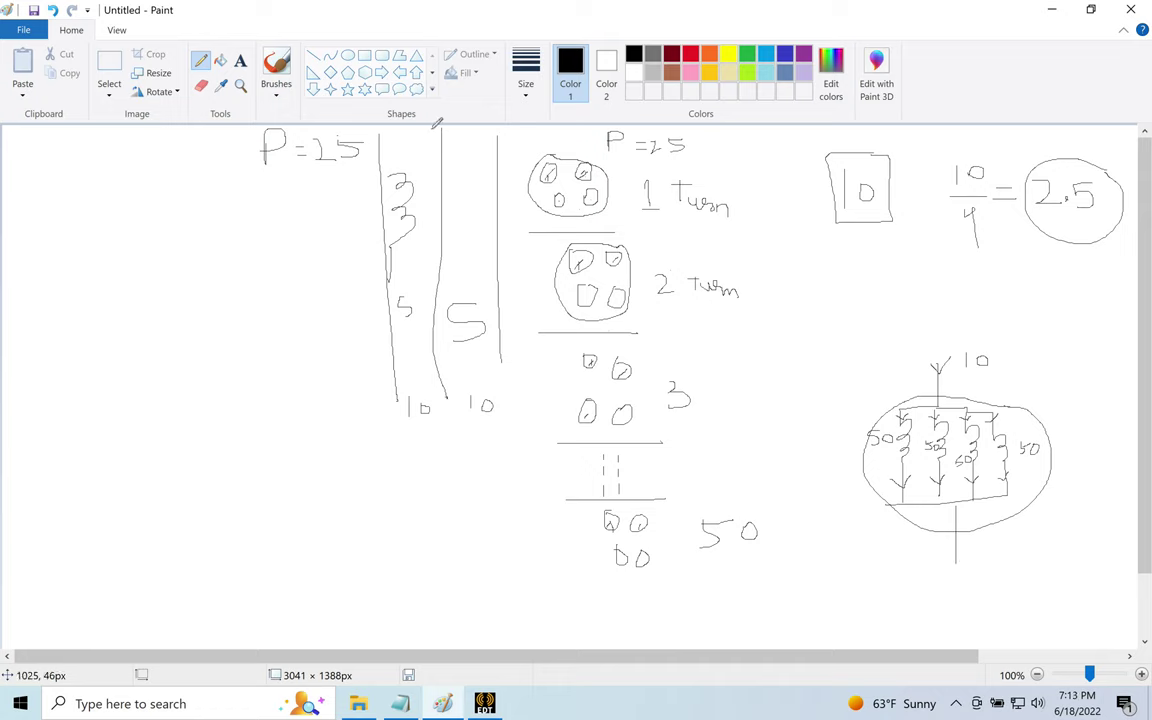
drag(392, 180, 418, 182)
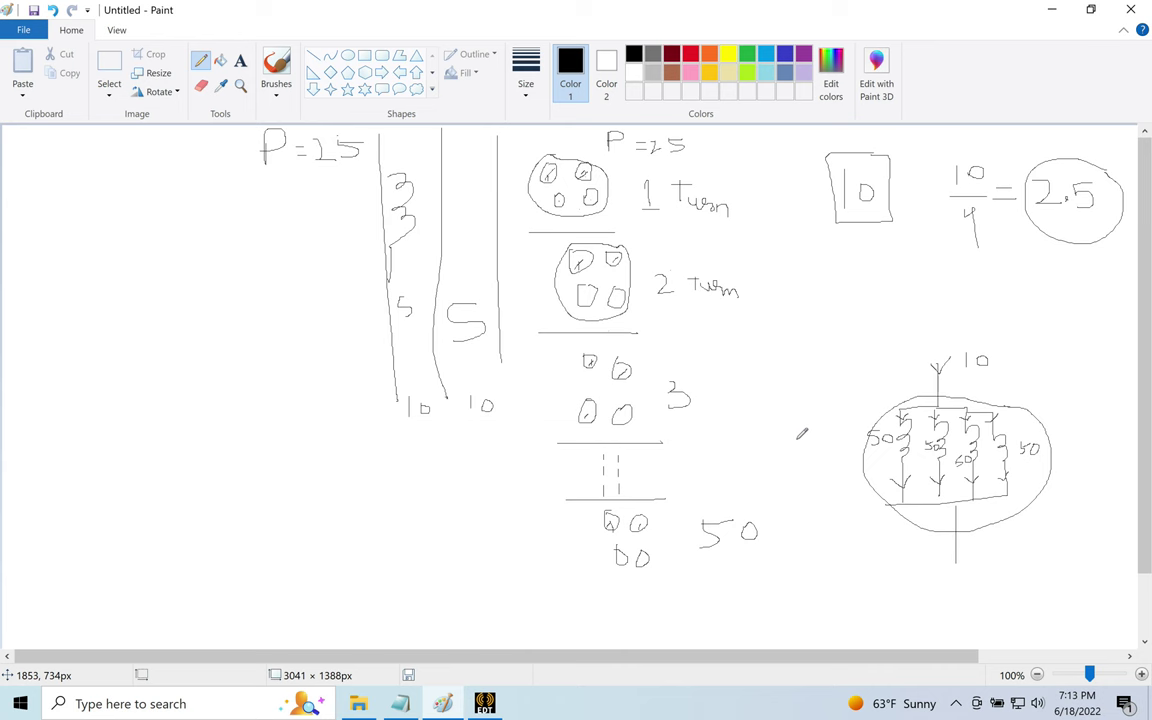
- Return to Electronics Desktop and select together the Unassigned sections whose second index is 3, from C1_1_3_Section1 through C1_49_3_Section1
click(486, 704)
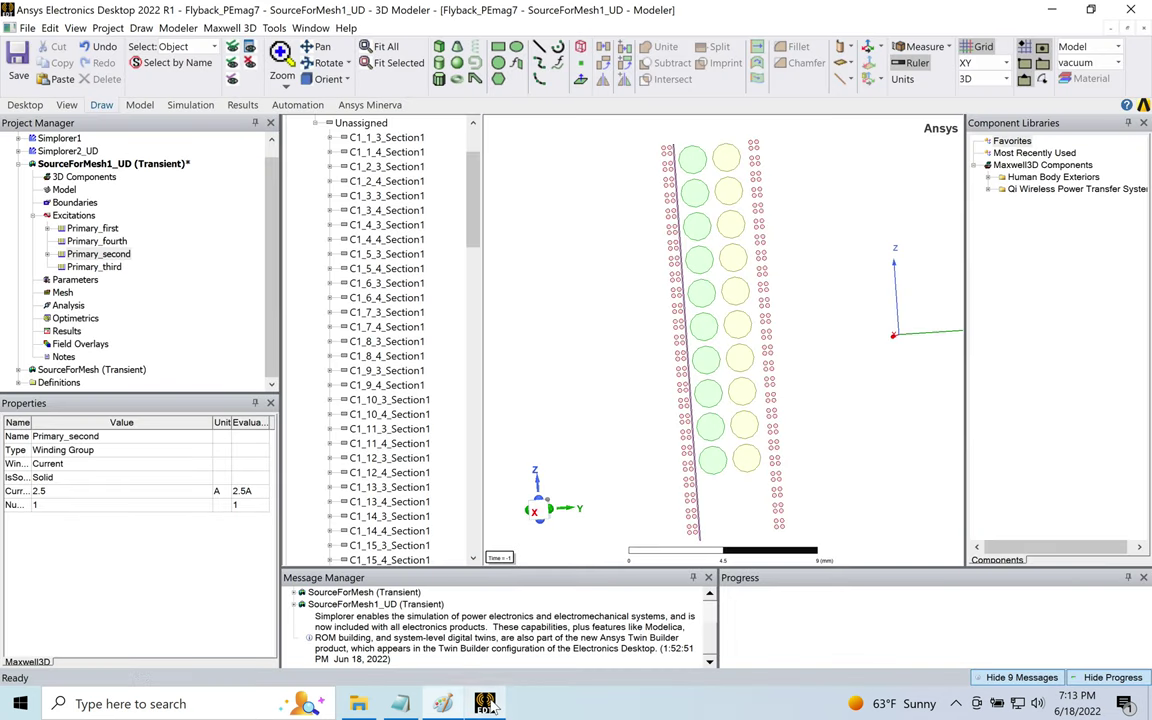
click(475, 197)
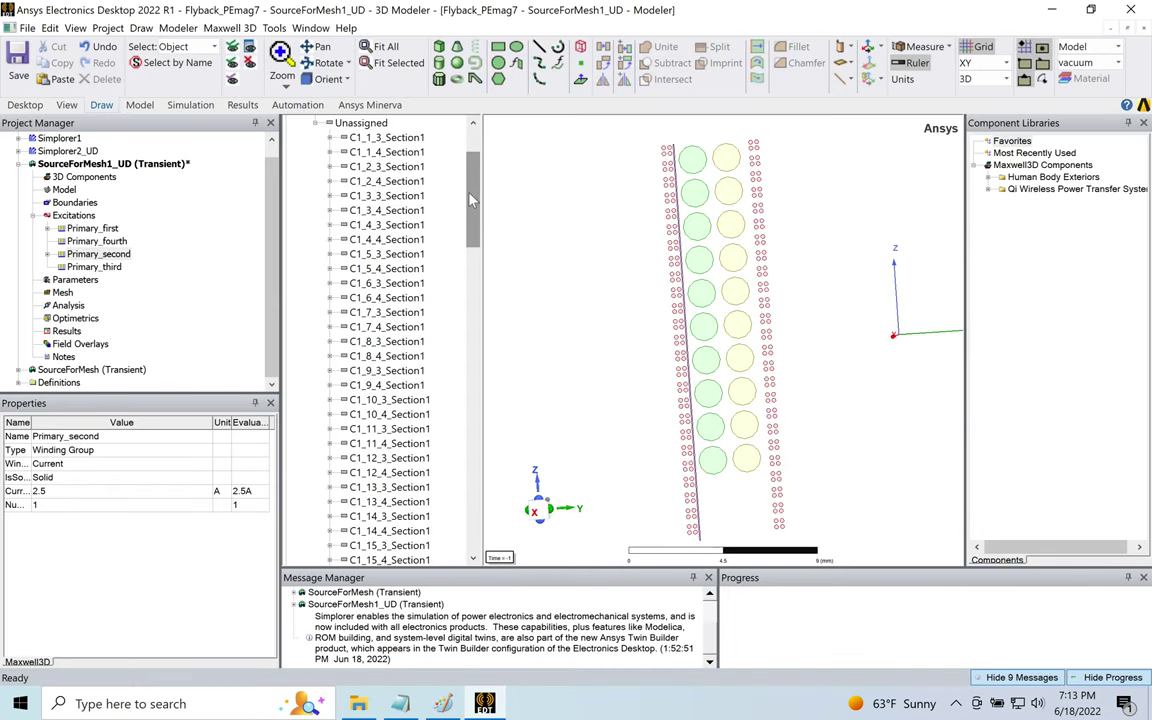
click(389, 139)
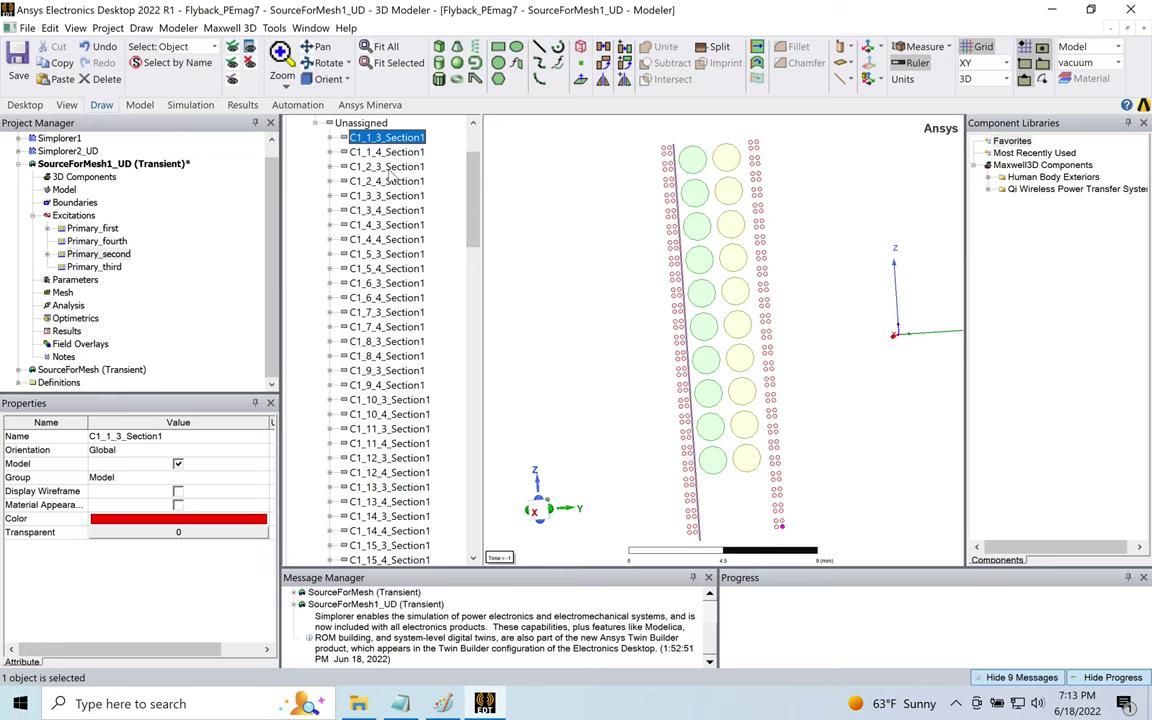
ctrl+click(387, 167)
ctrl+click(385, 197)
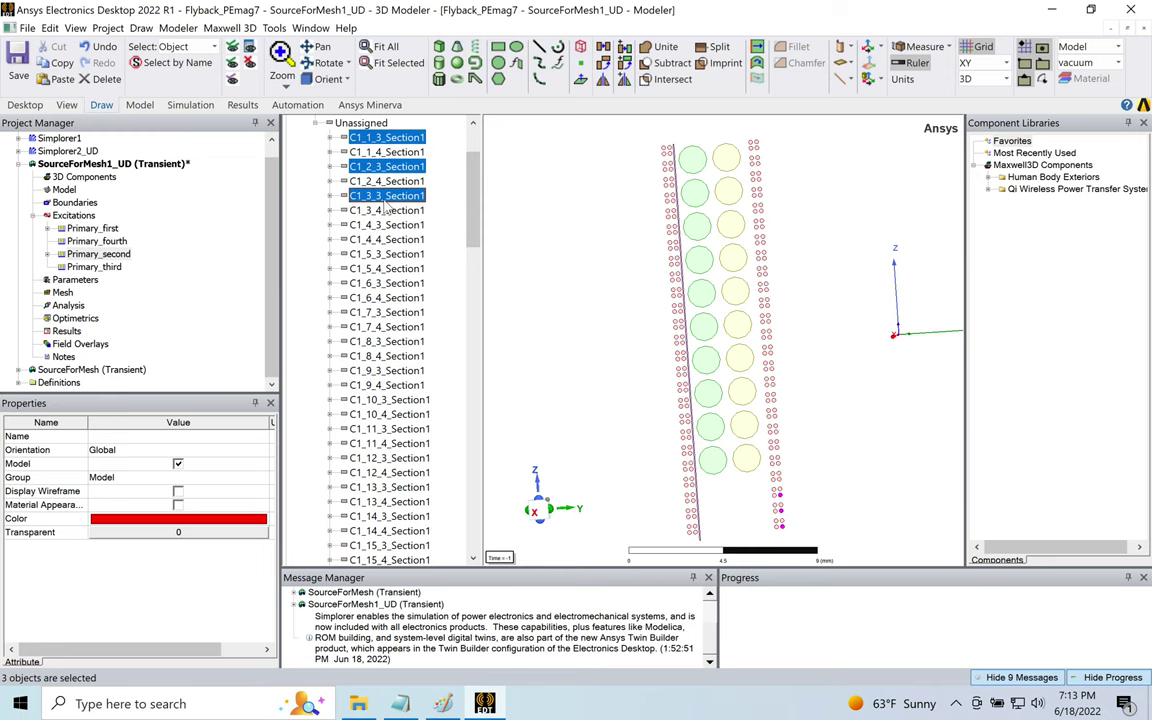
ctrl+click(386, 226)
ctrl+click(385, 255)
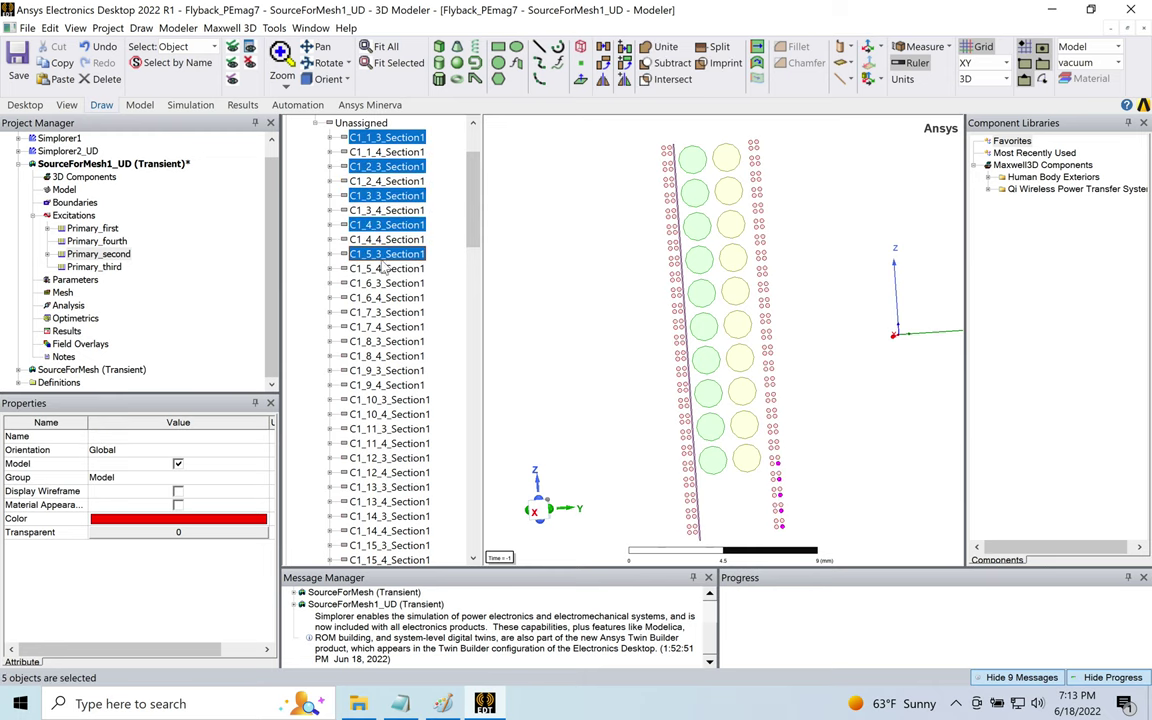
ctrl+click(386, 284)
ctrl+click(386, 313)
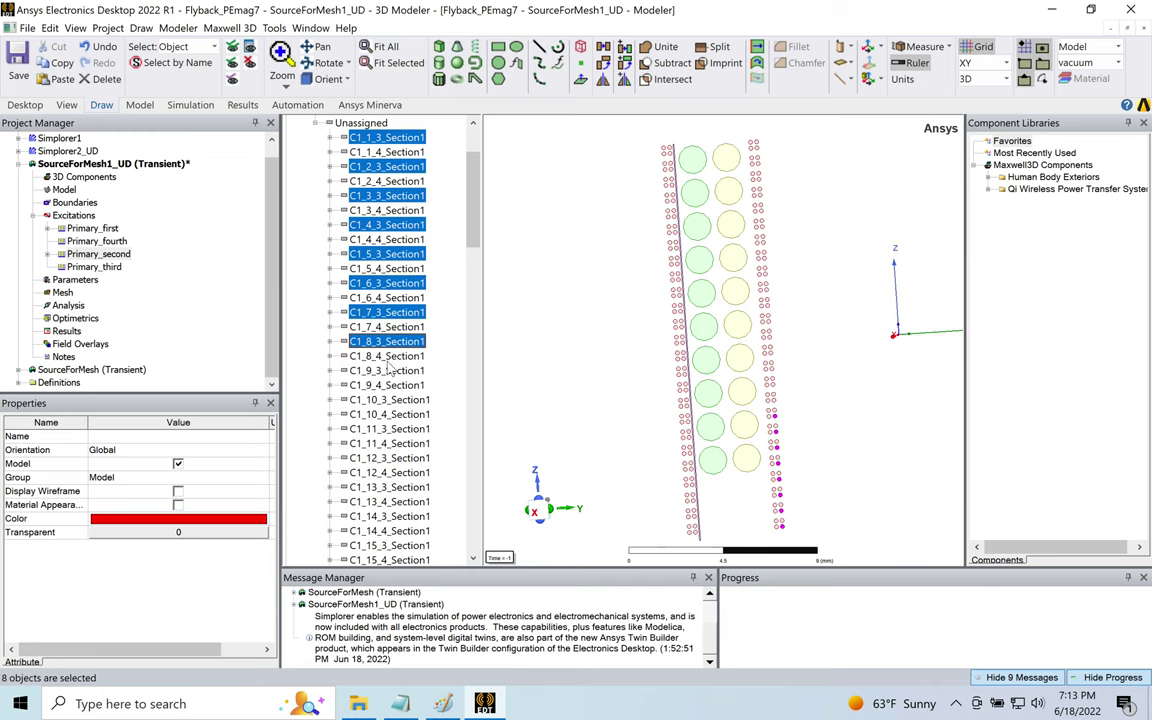
ctrl+click(386, 342)
ctrl+click(387, 371)
ctrl+click(389, 400)
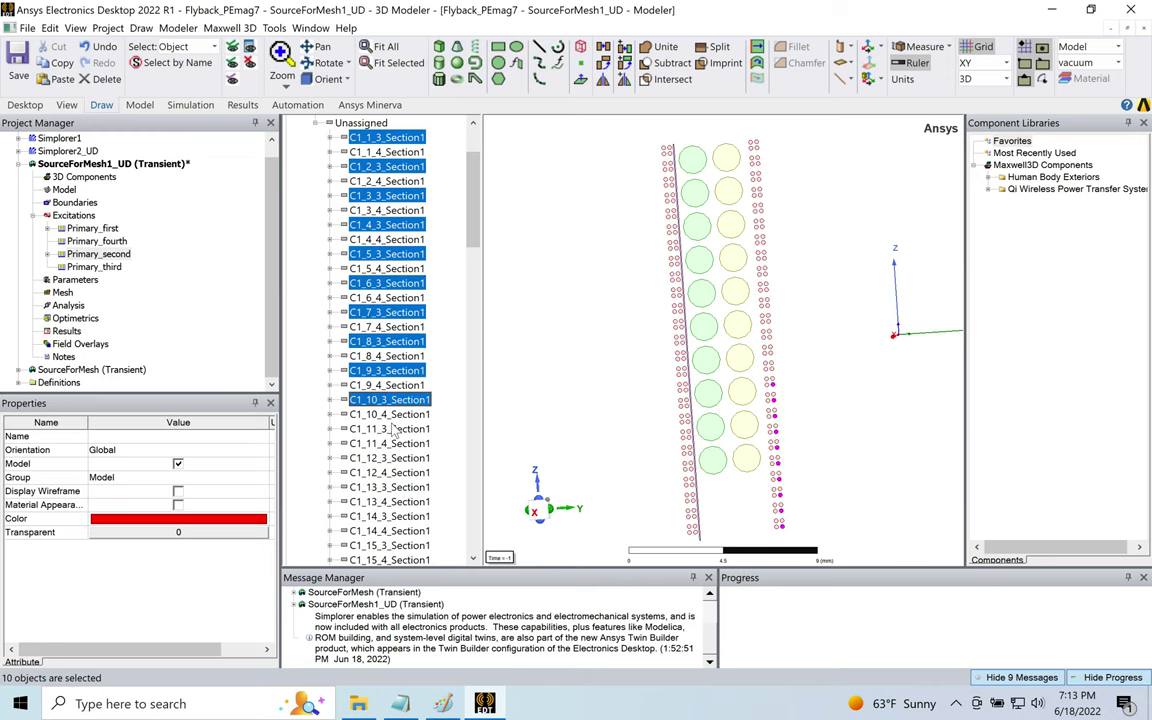
ctrl+click(391, 429)
scroll(470, 247, down, 3)
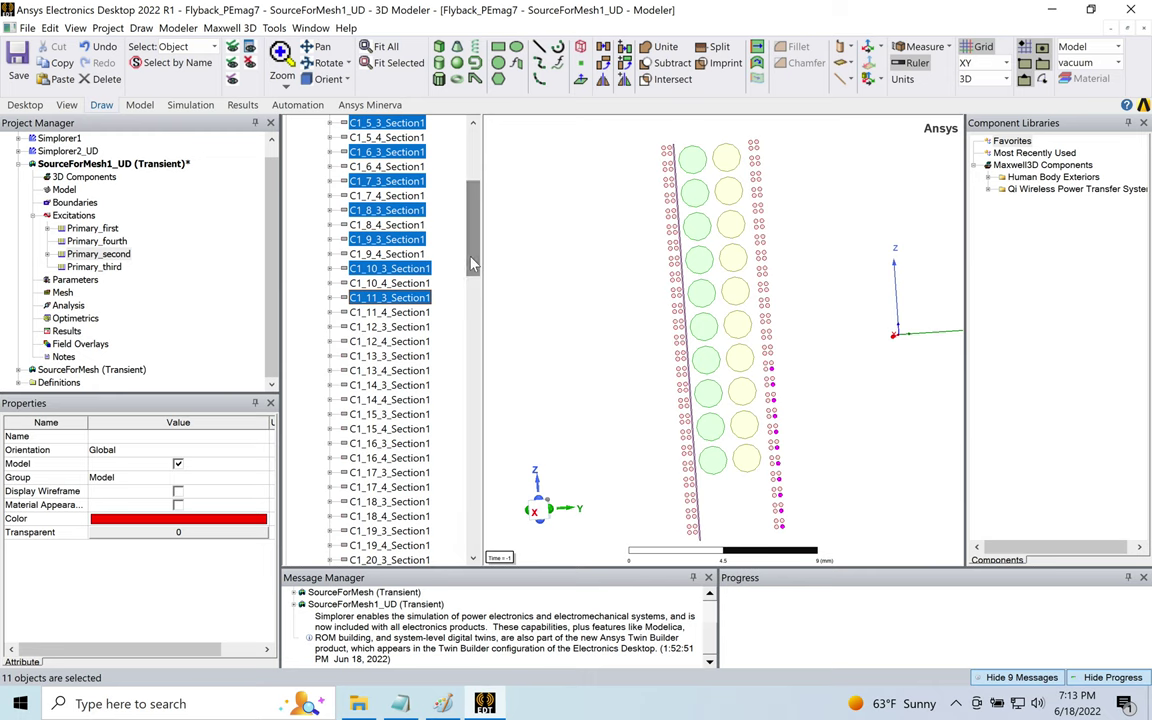
ctrl+click(400, 328)
ctrl+click(395, 357)
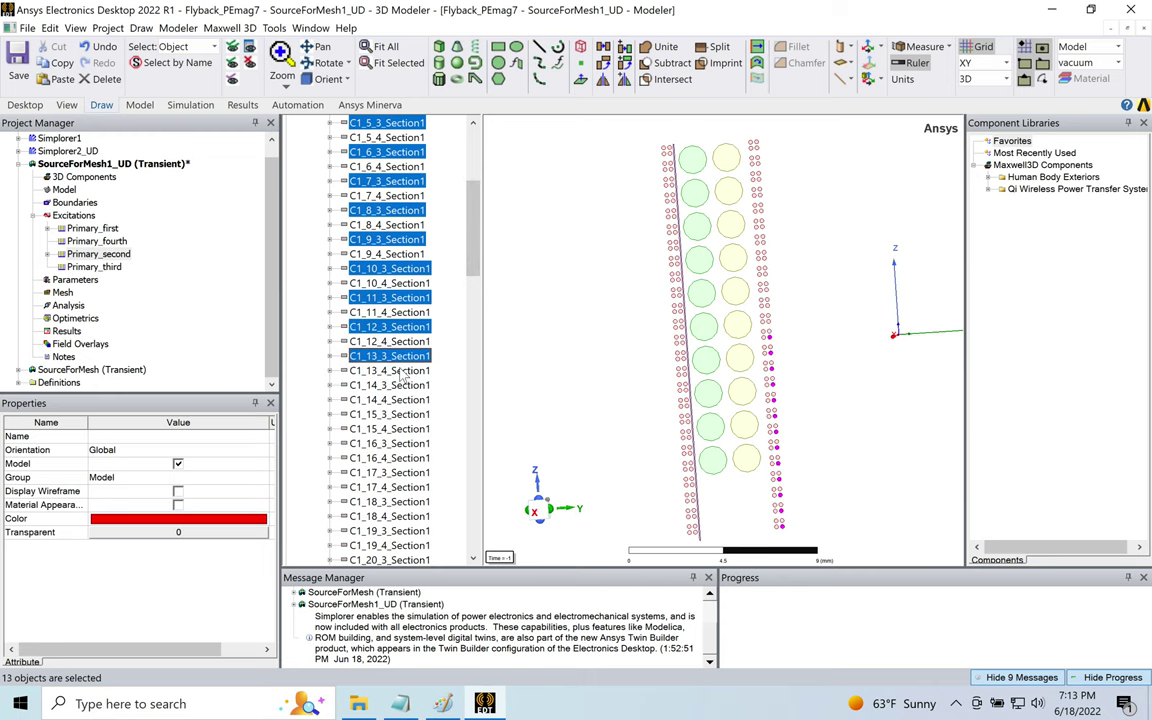
ctrl+click(388, 386)
ctrl+click(390, 414)
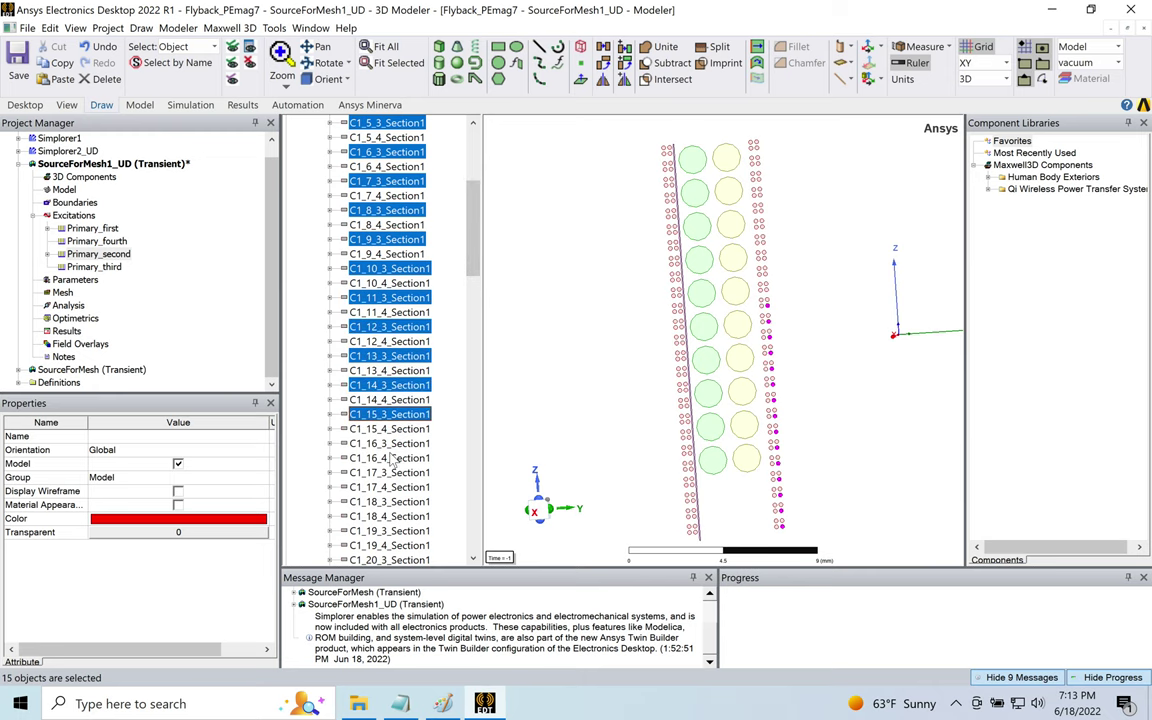
ctrl+click(390, 444)
ctrl+click(388, 473)
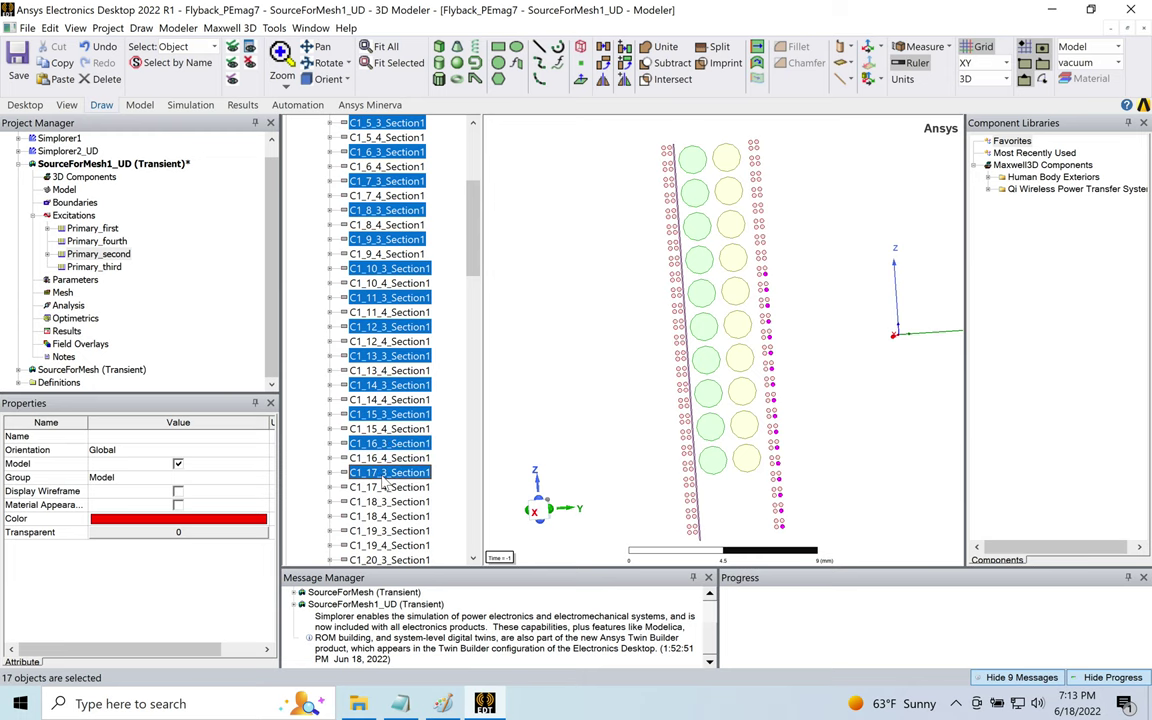
ctrl+click(390, 502)
ctrl+click(390, 531)
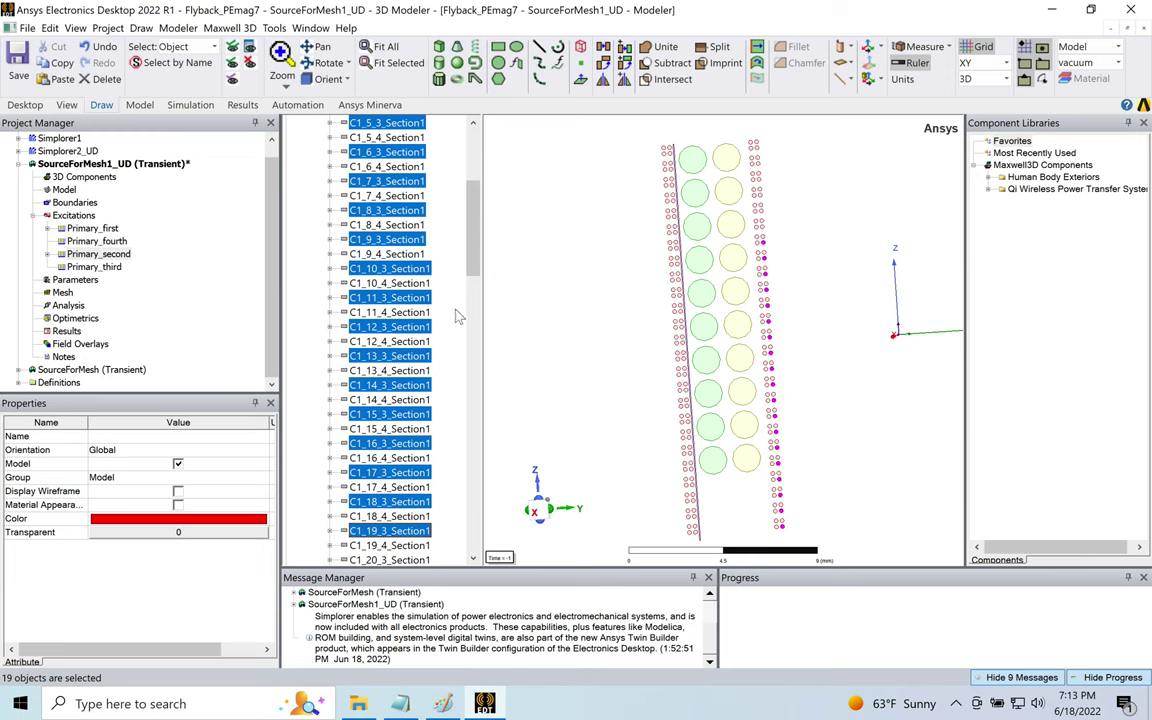
drag(476, 258, 471, 338)
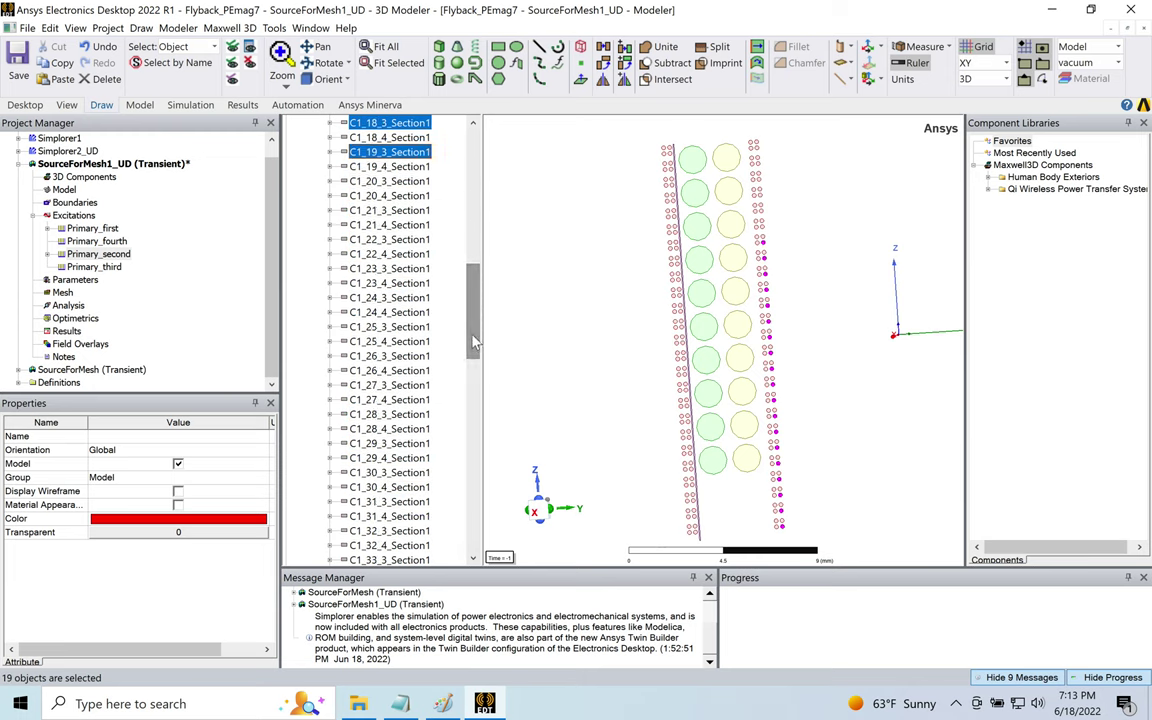
ctrl+click(390, 181)
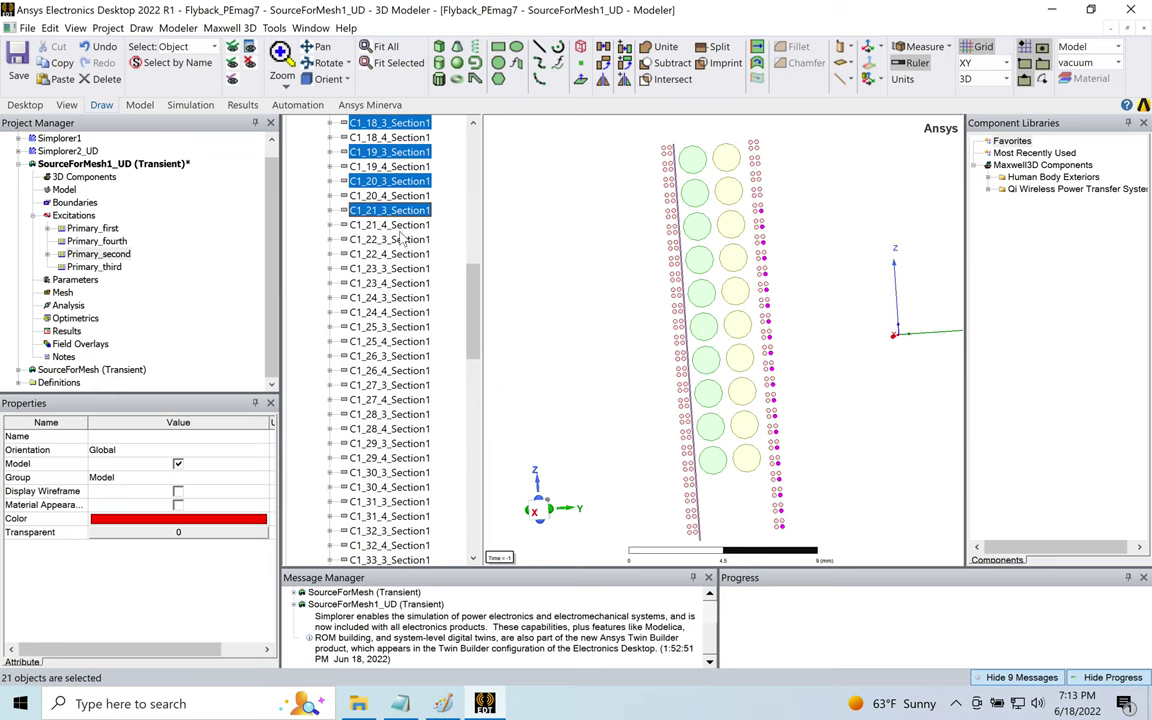
ctrl+click(390, 210)
ctrl+click(390, 239)
ctrl+click(395, 269)
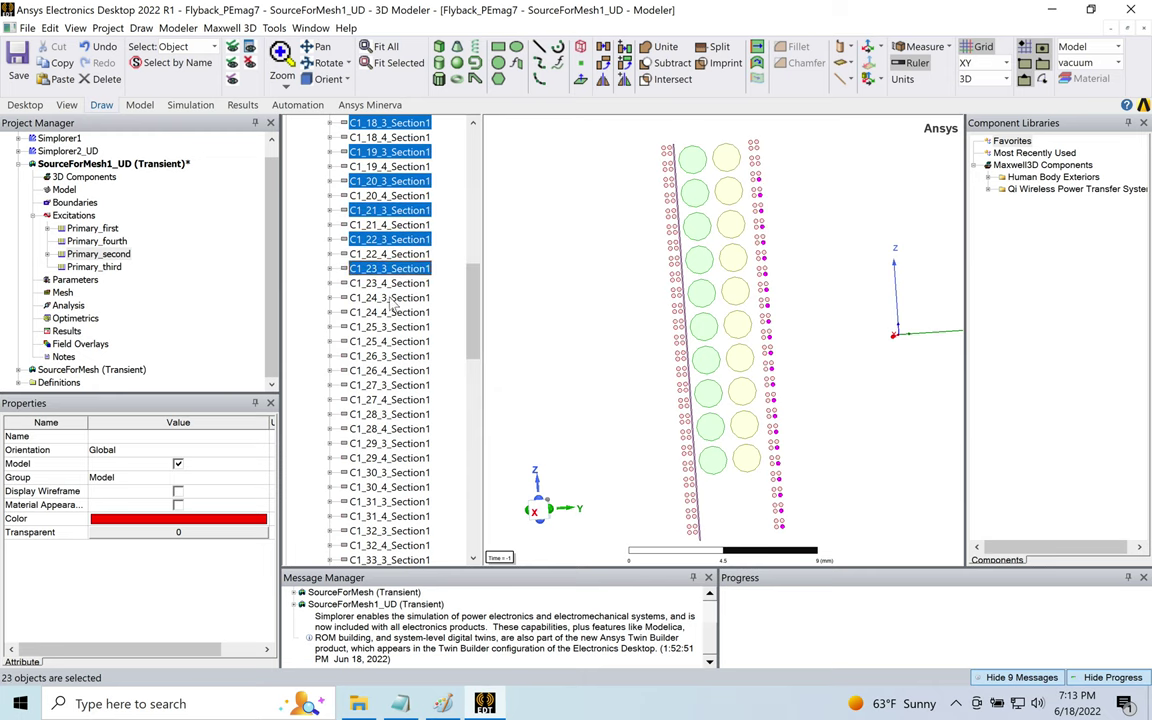
ctrl+click(390, 298)
ctrl+click(392, 327)
ctrl+click(390, 357)
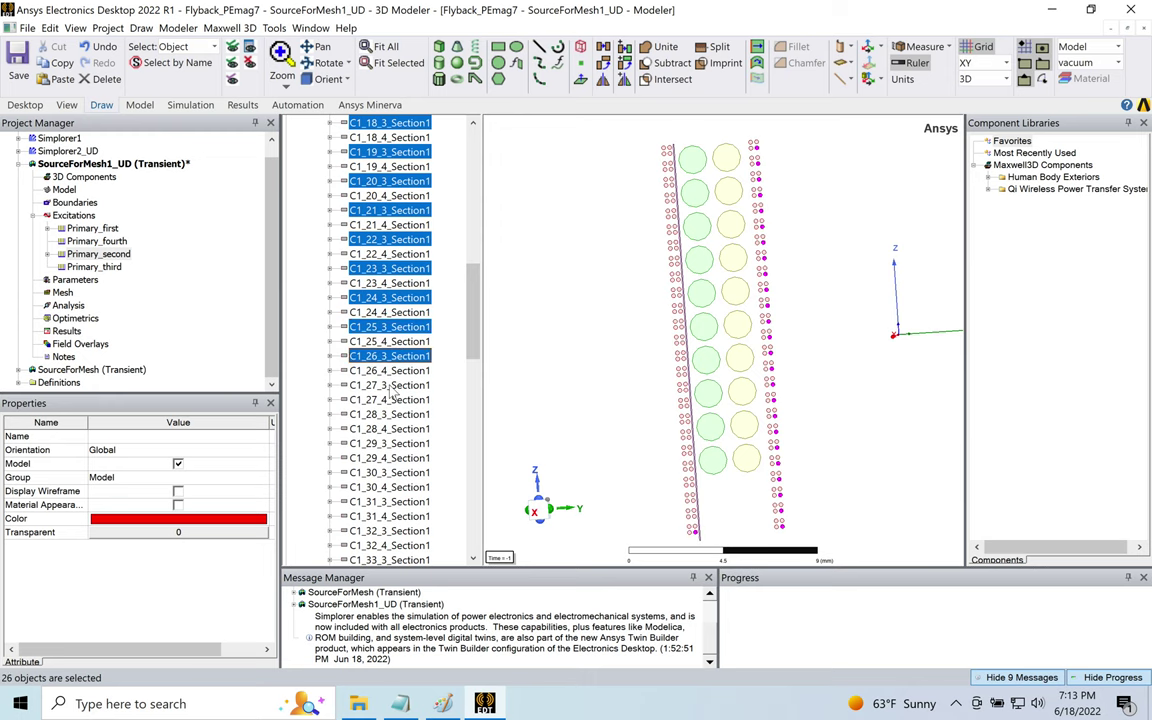
ctrl+click(390, 386)
ctrl+click(390, 414)
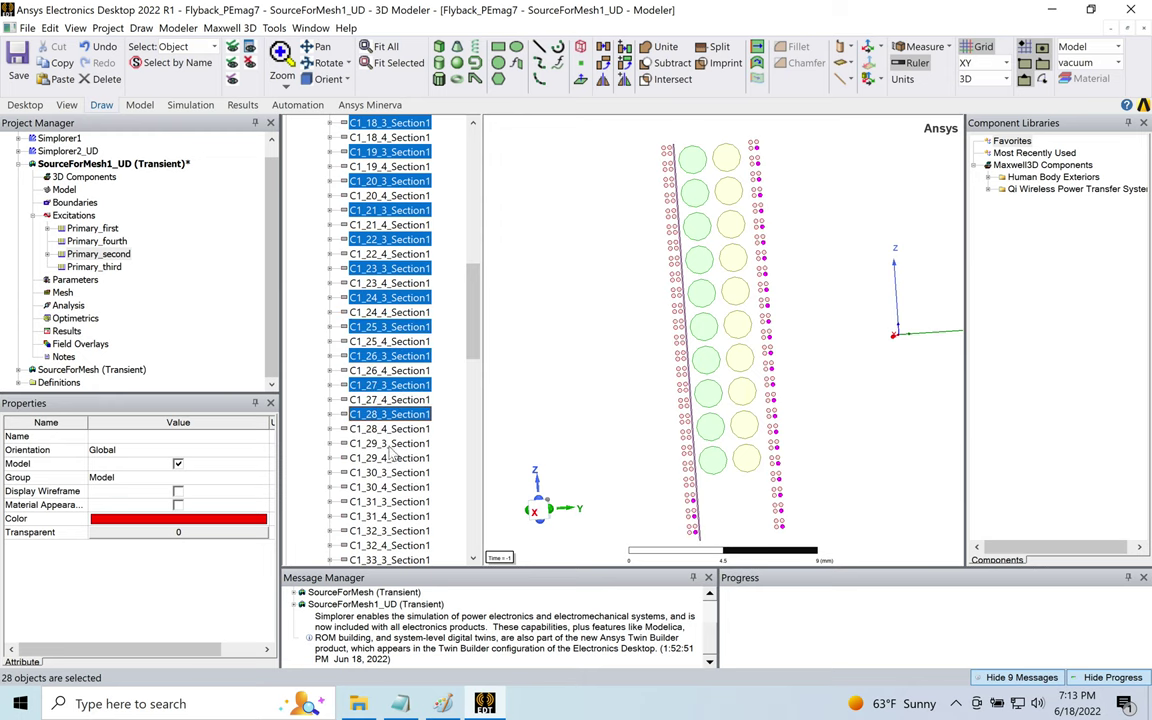
ctrl+click(390, 443)
ctrl+click(389, 472)
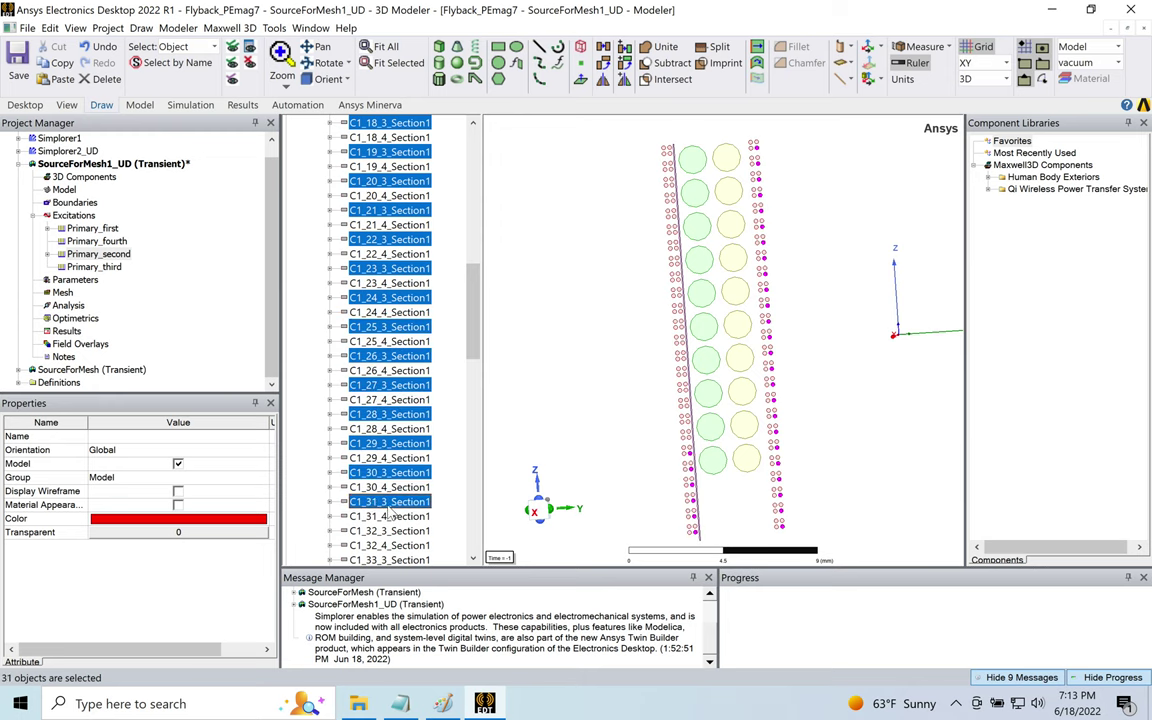
ctrl+click(390, 501)
ctrl+click(390, 530)
ctrl+click(393, 560)
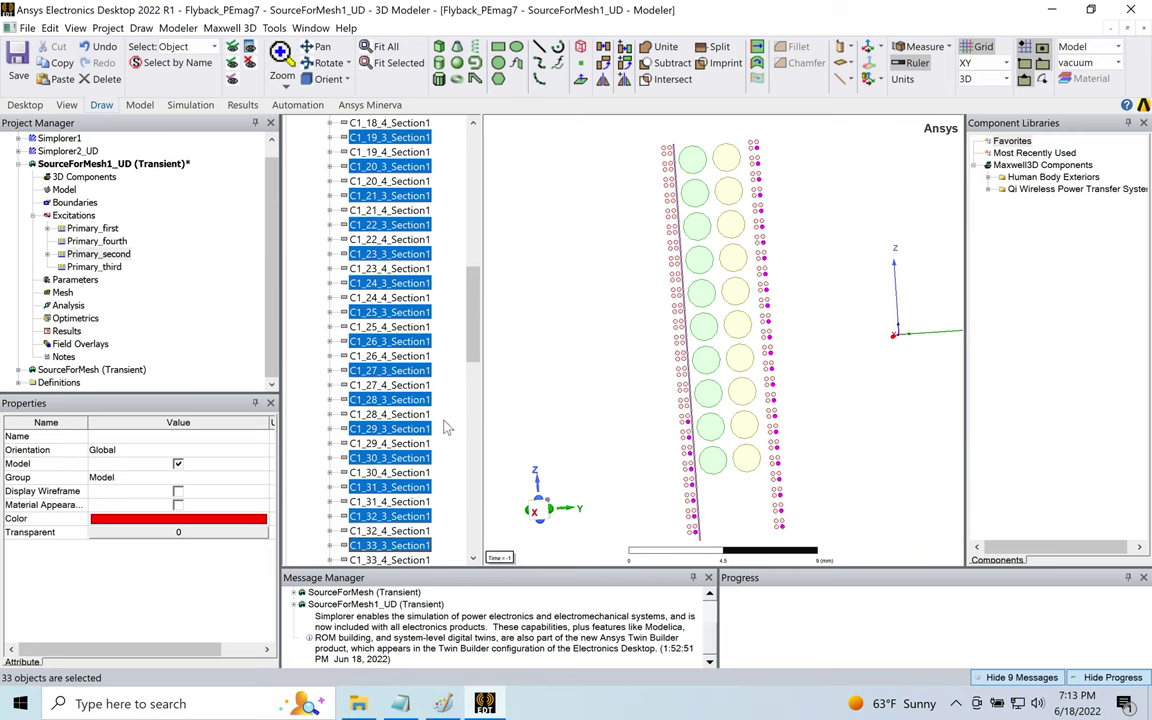
drag(471, 310, 473, 408)
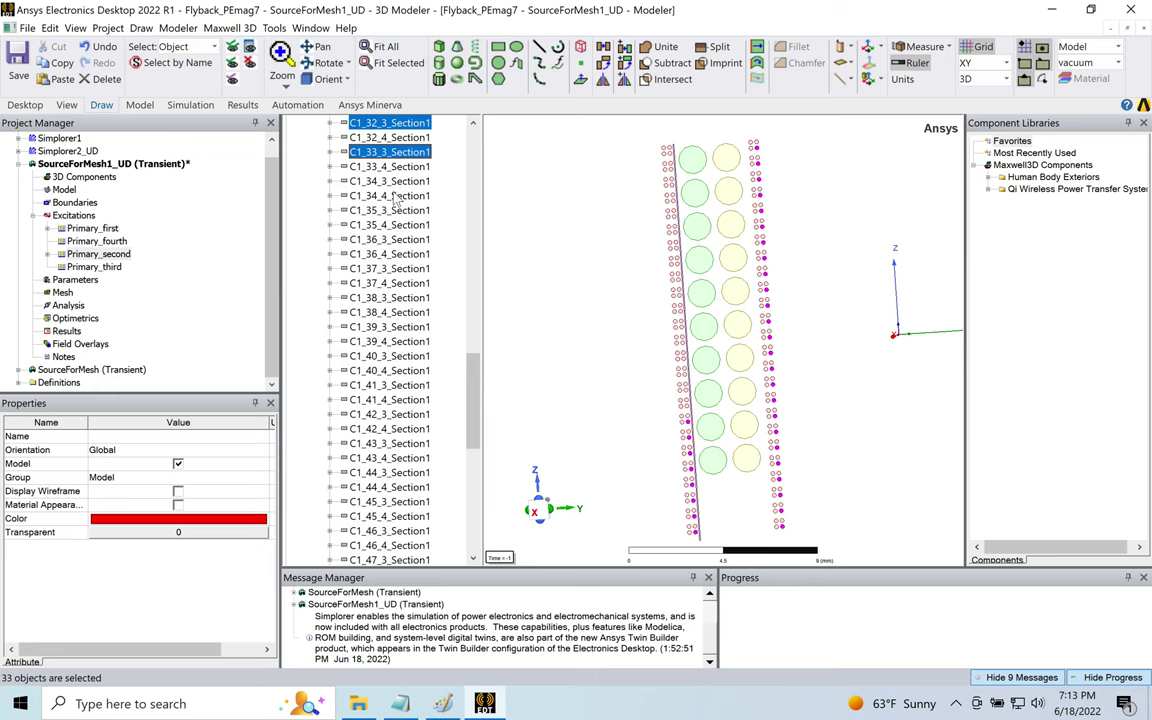
ctrl+click(389, 181)
ctrl+click(389, 210)
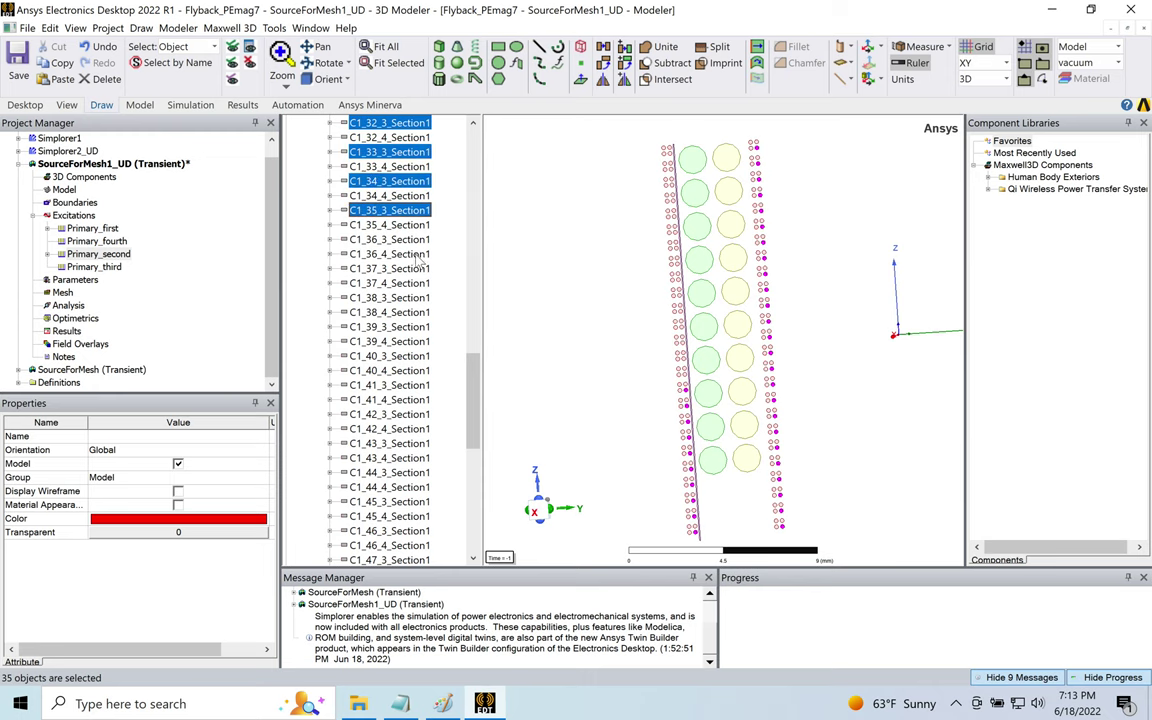
ctrl+click(399, 241)
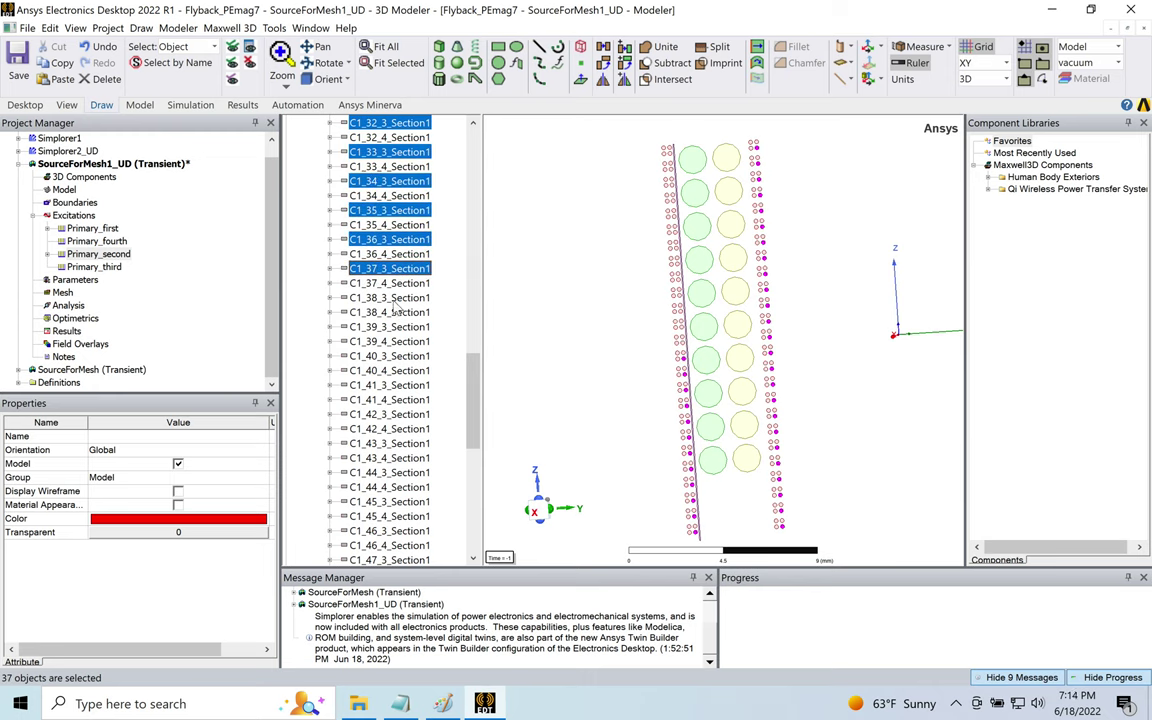
ctrl+click(398, 297)
ctrl+click(391, 328)
ctrl+click(391, 357)
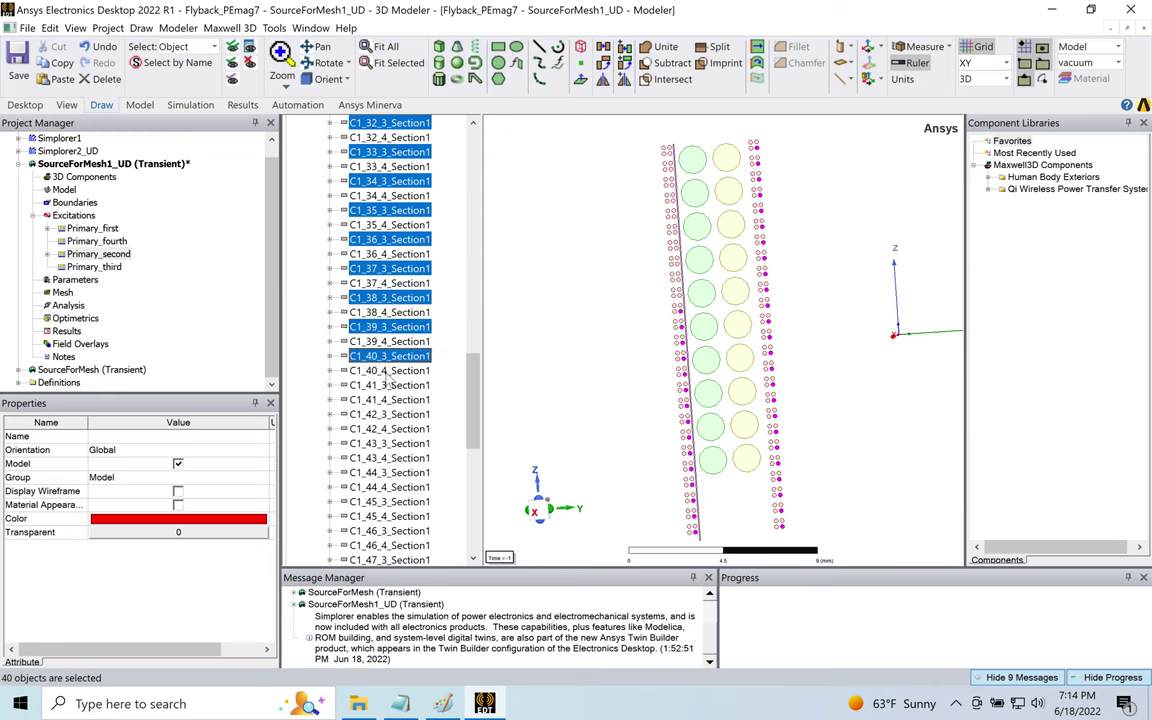
ctrl+click(391, 386)
ctrl+click(393, 414)
ctrl+click(393, 443)
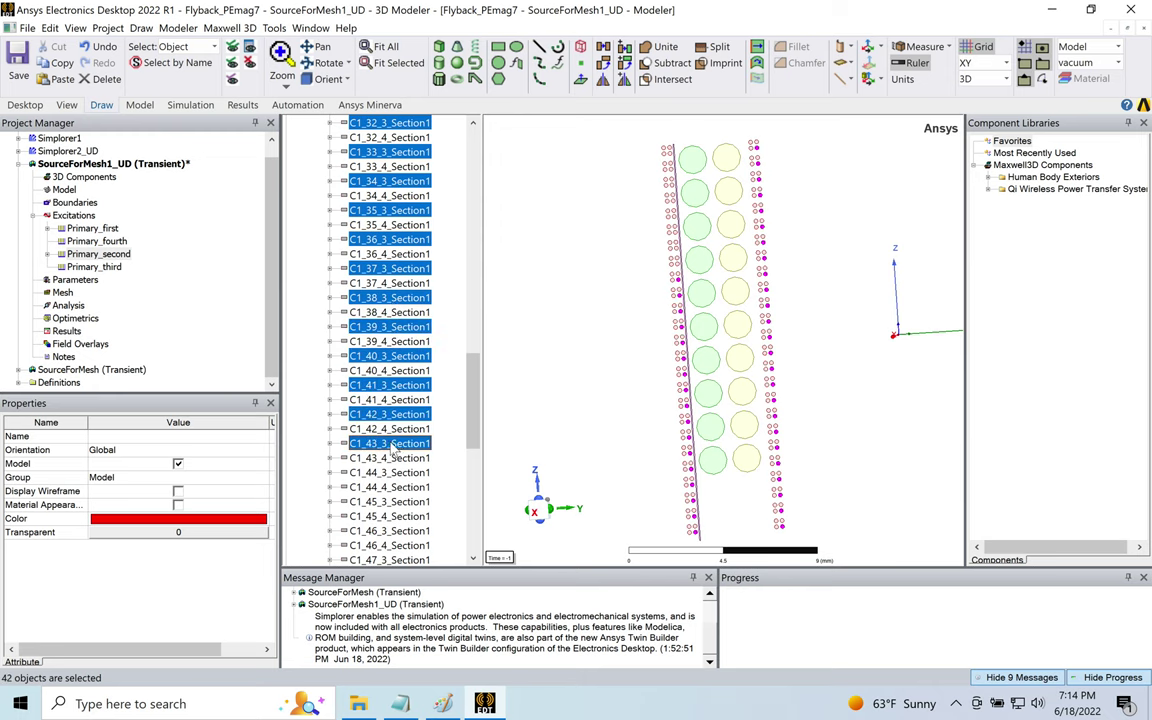
ctrl+click(392, 473)
ctrl+click(394, 502)
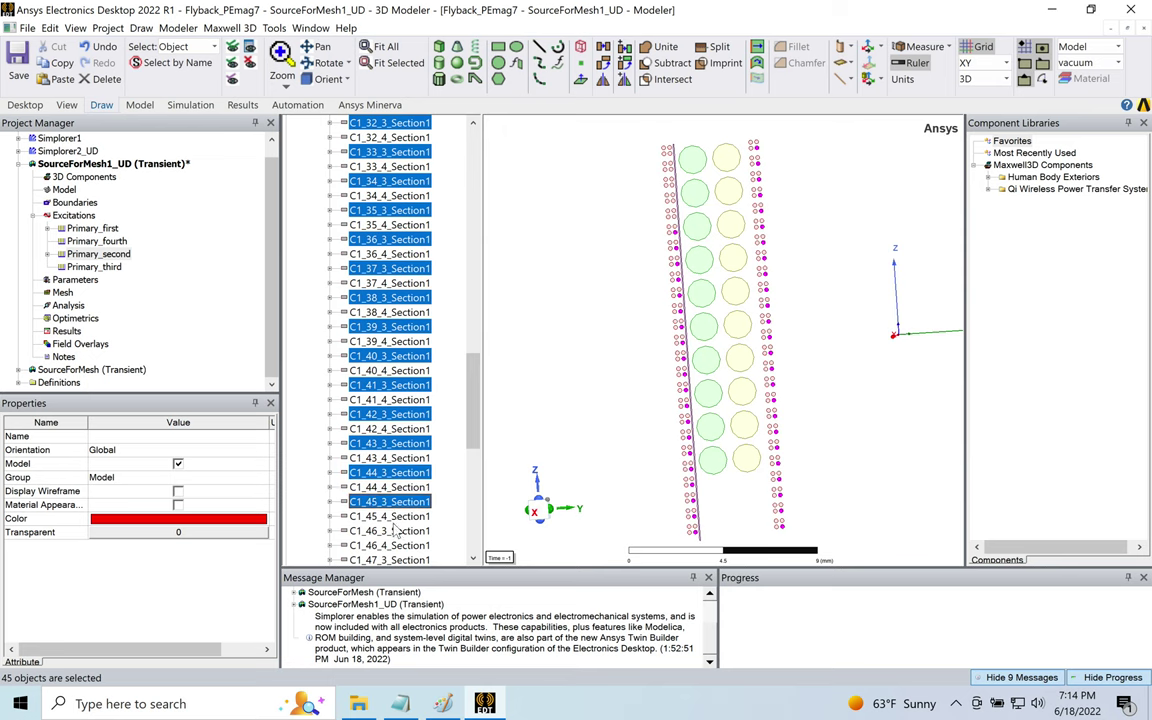
ctrl+click(397, 531)
ctrl+click(399, 560)
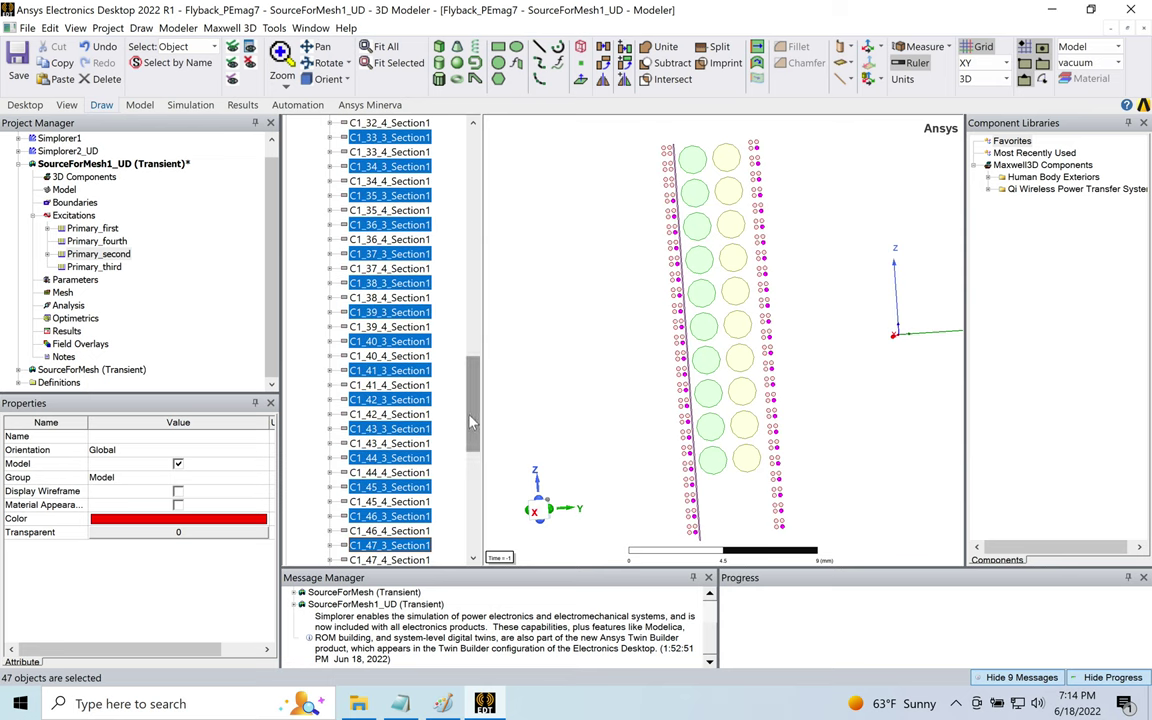
drag(475, 408, 476, 453)
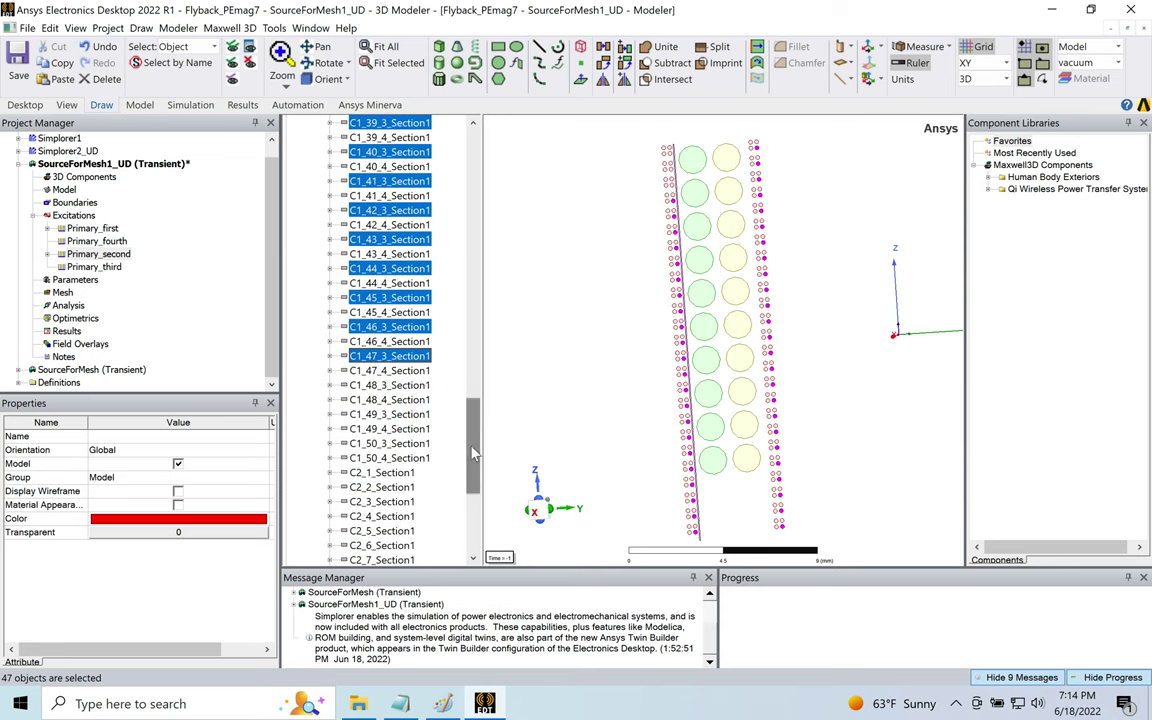
ctrl+click(395, 385)
ctrl+click(398, 414)
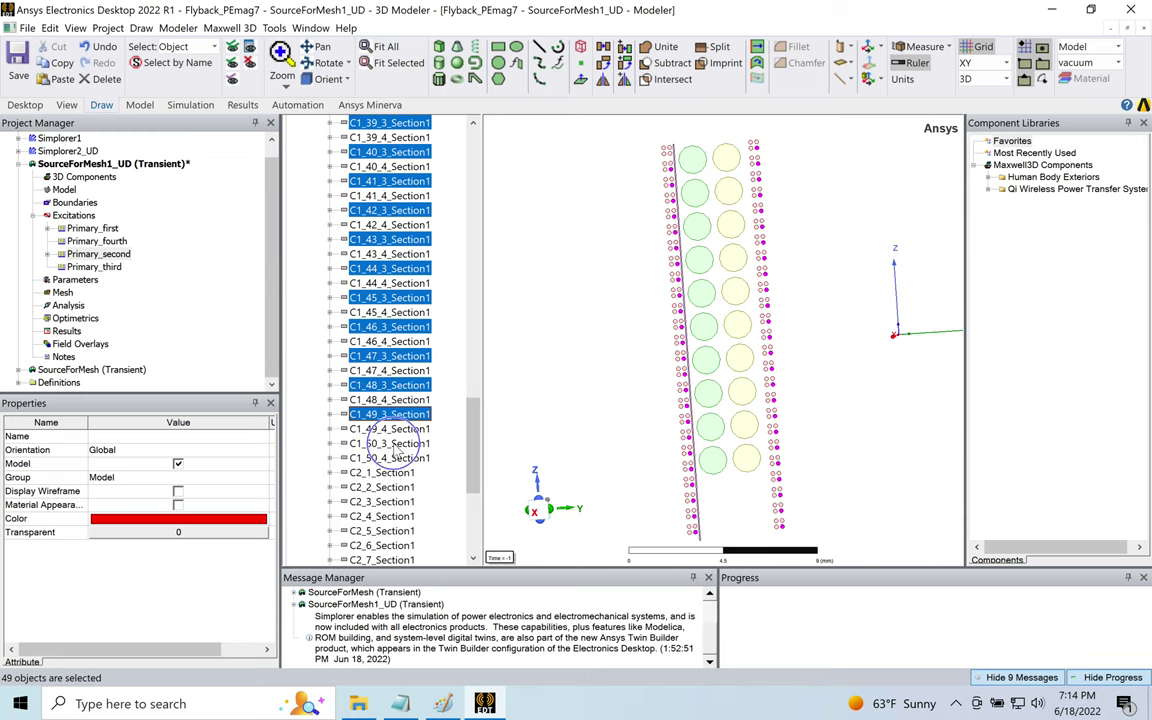
- Complete the selection with C1_50_3_Section1 and assign coil terminals with base name Pri_3 to the selected sections
ctrl+click(395, 443)
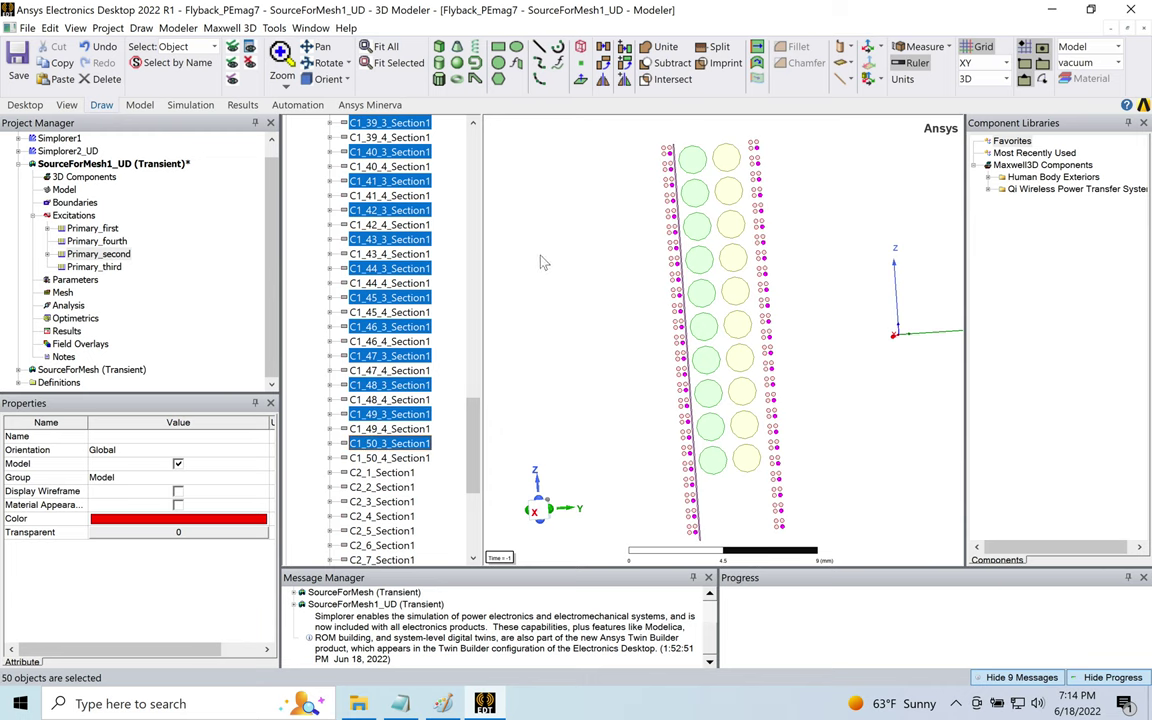
right_click(541, 223)
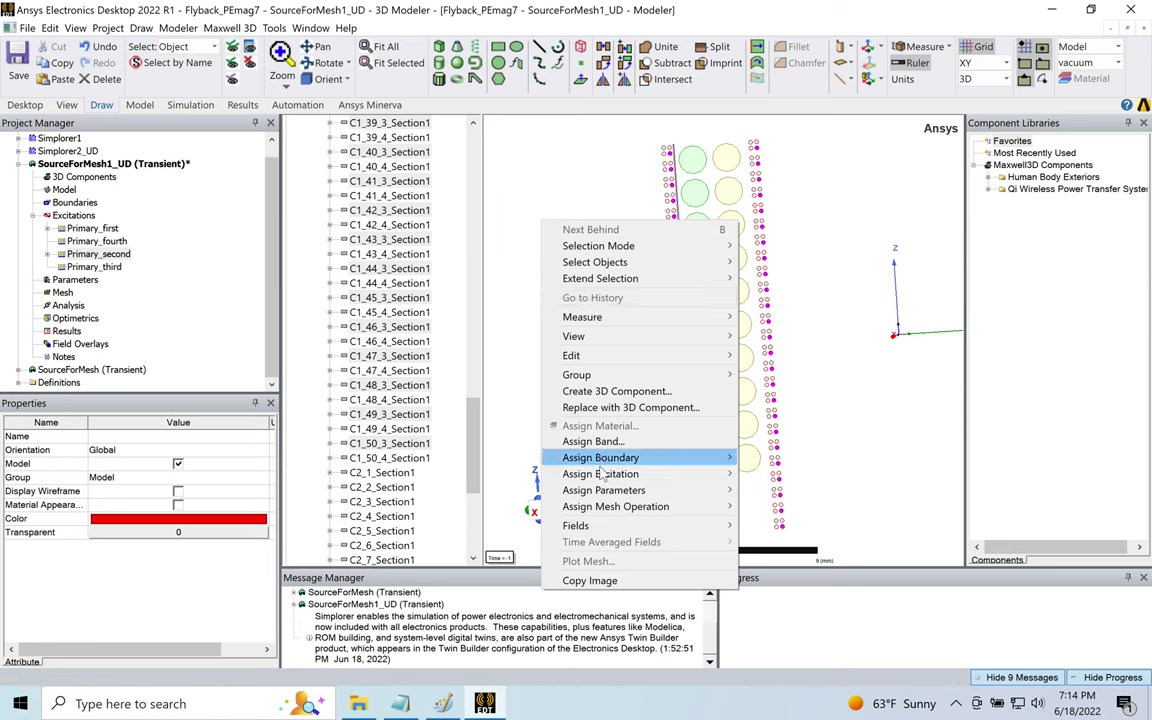
mouse_move(690, 474)
click(777, 476)
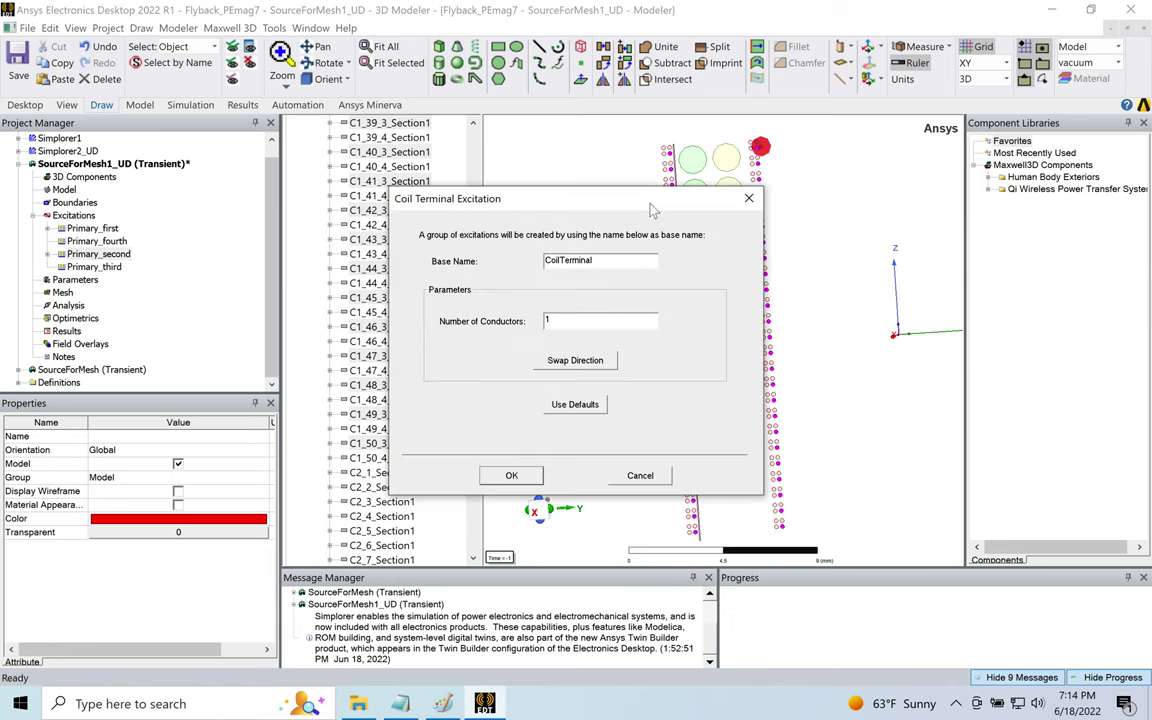
double_click(580, 261)
text(Pri_3)
click(511, 475)
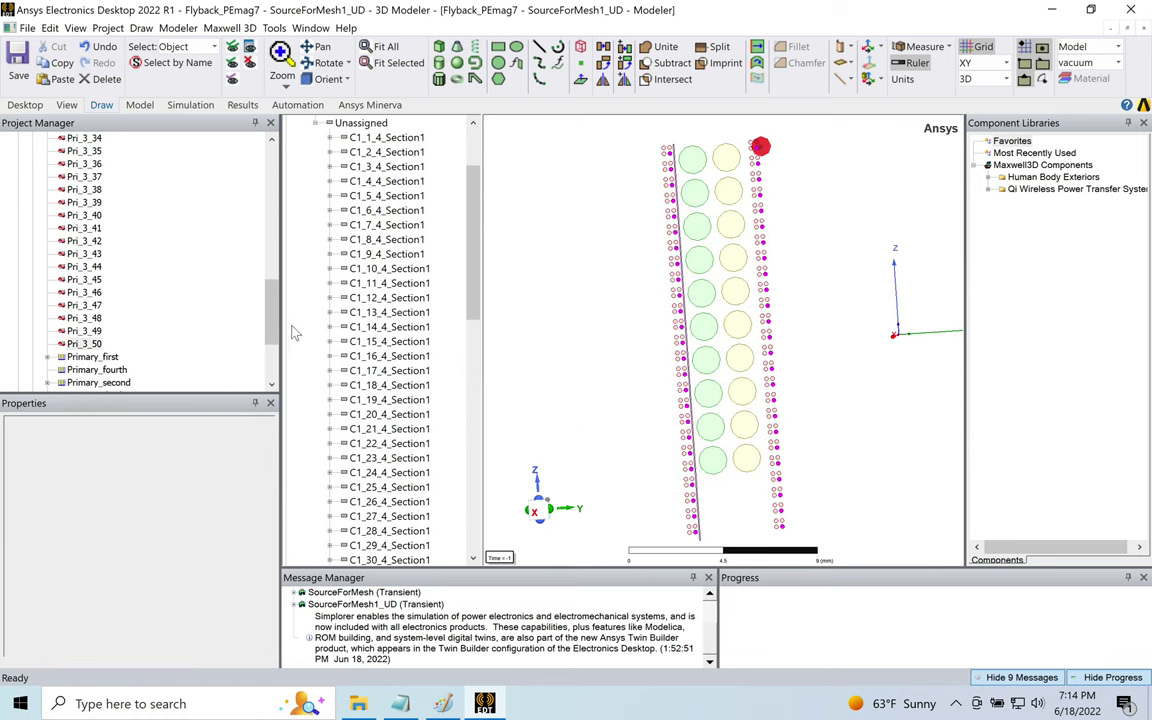
- Add terminals Pri_3_1 through Pri_3_50 to the Primary_third winding, listing only the terminals not assigned to any winding
drag(272, 321, 265, 165)
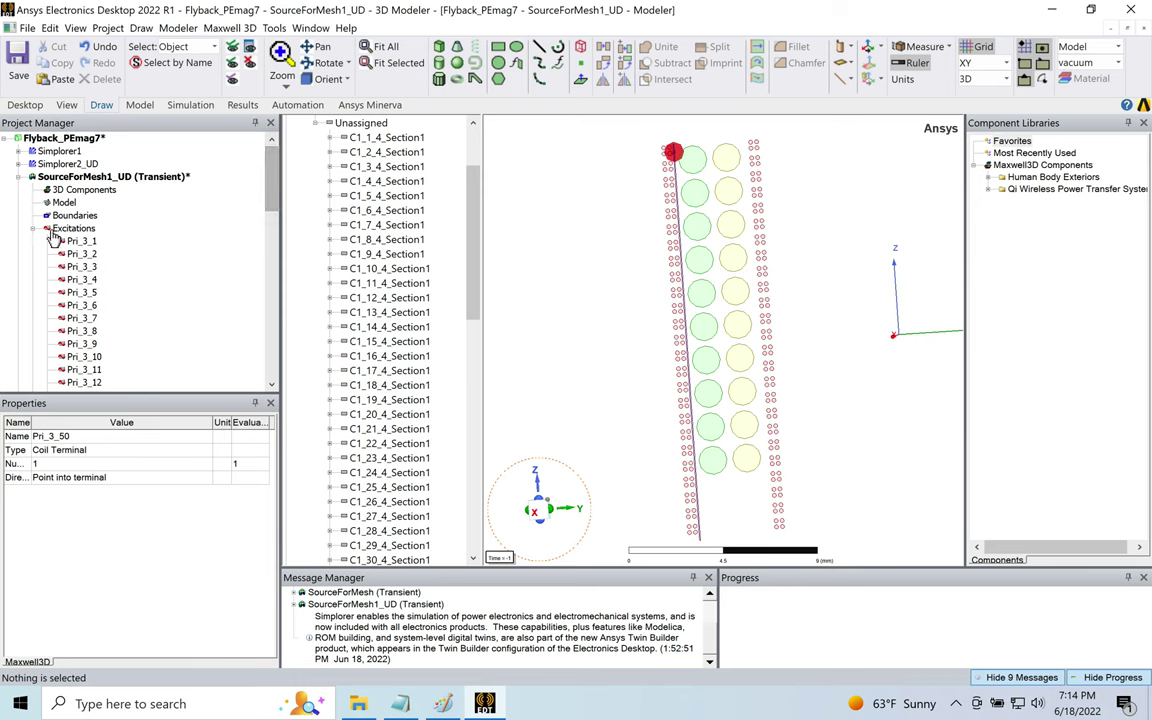
click(46, 228)
click(46, 228)
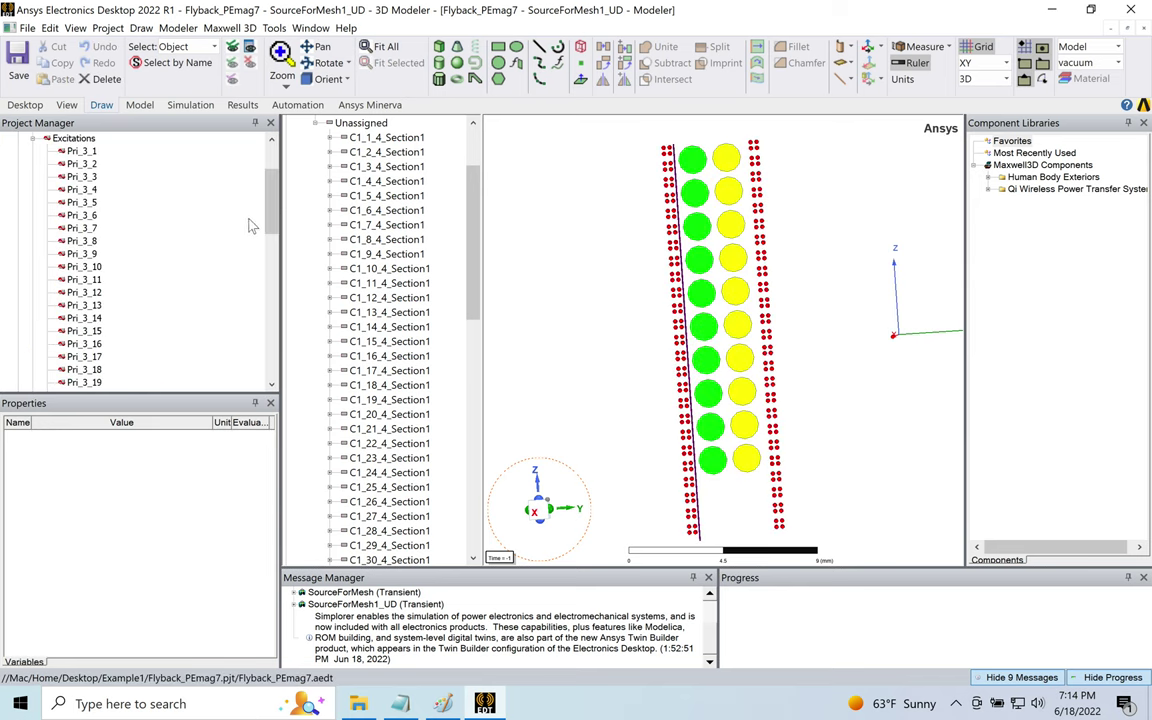
drag(268, 200, 269, 356)
click(97, 280)
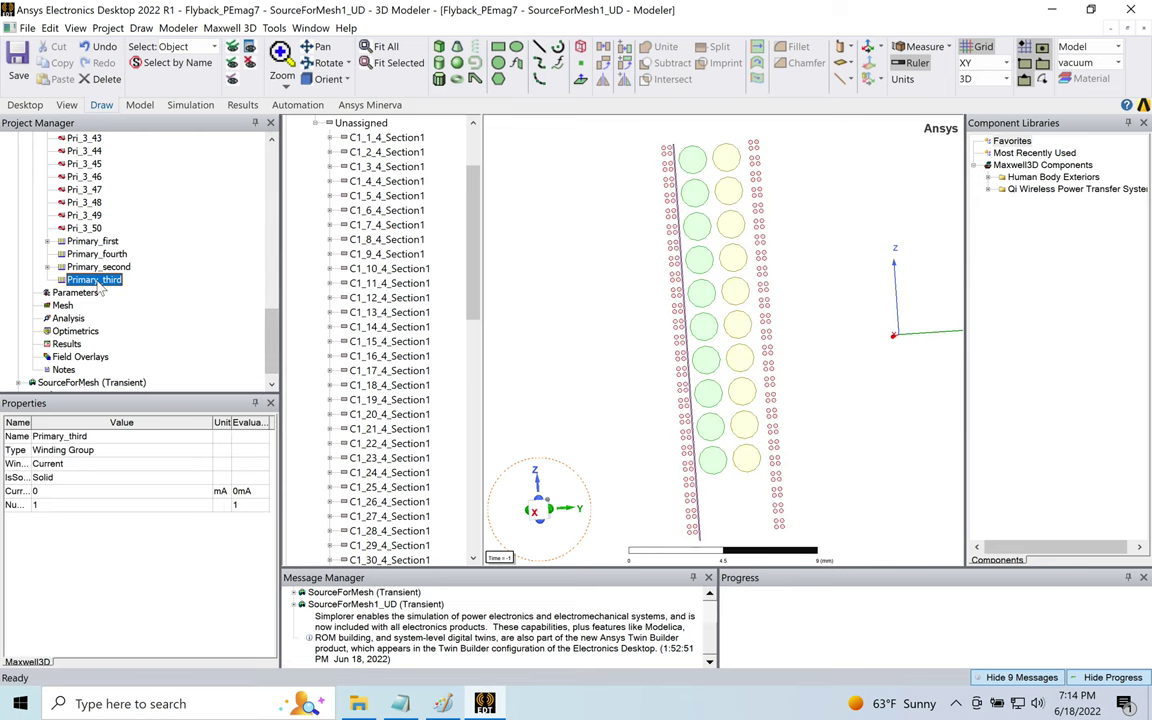
right_click(100, 288)
click(150, 336)
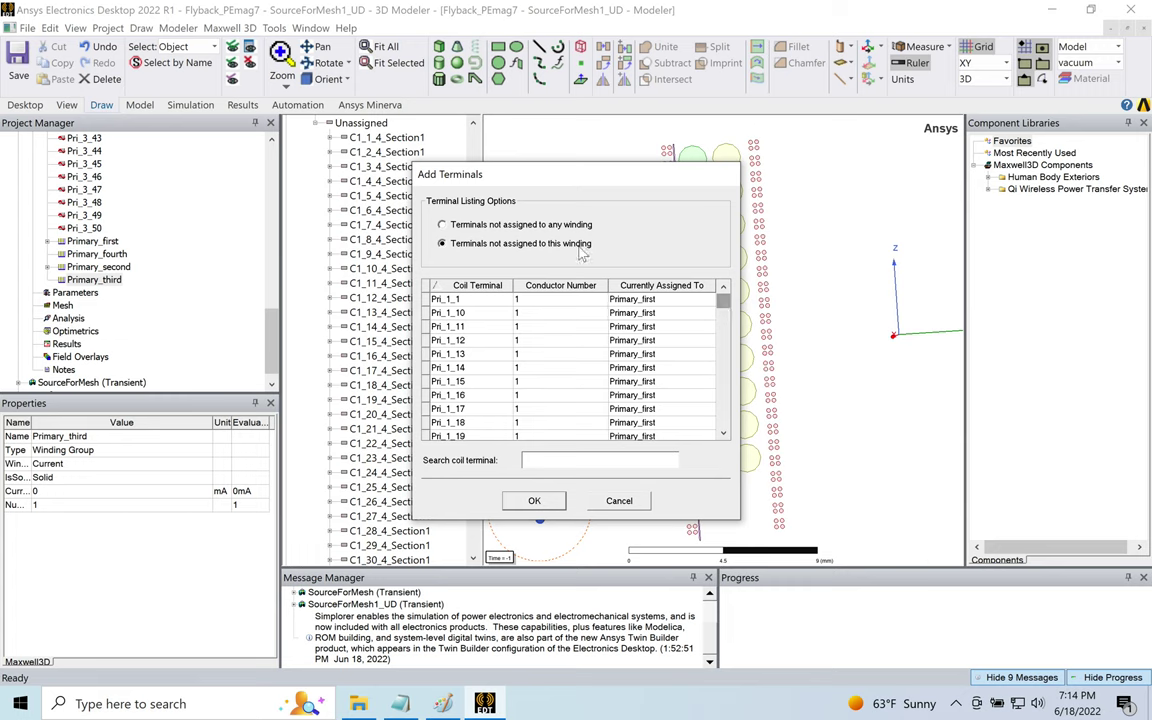
click(525, 225)
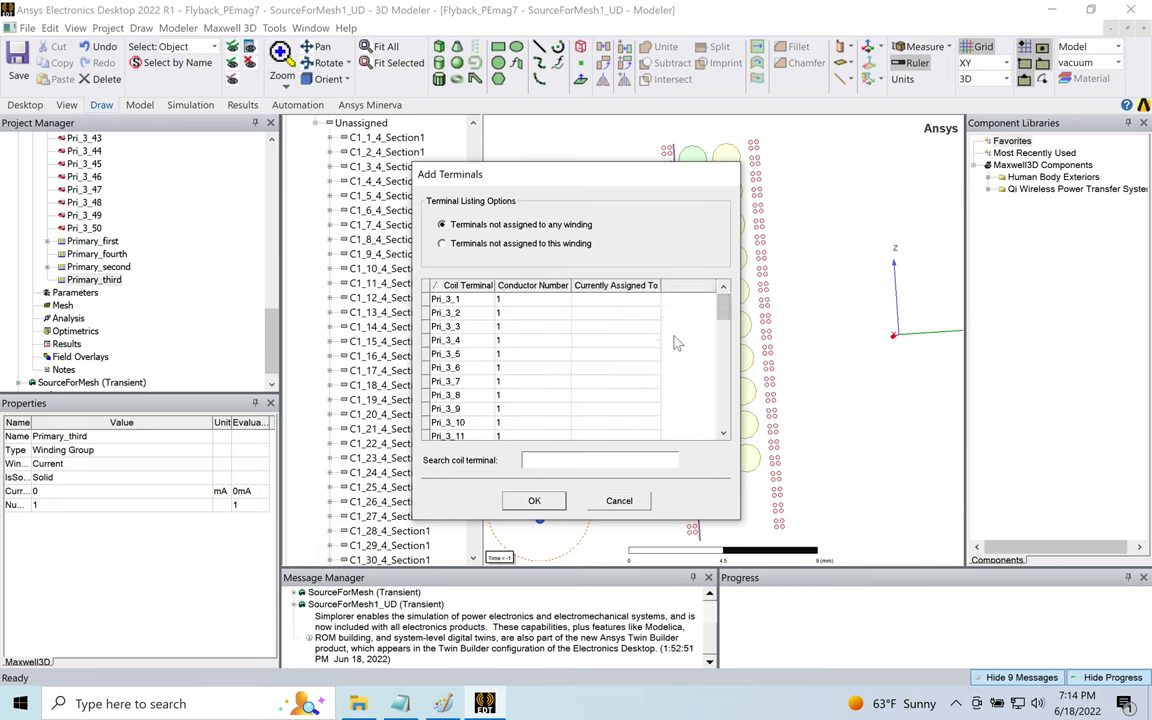
drag(723, 312, 722, 276)
click(577, 303)
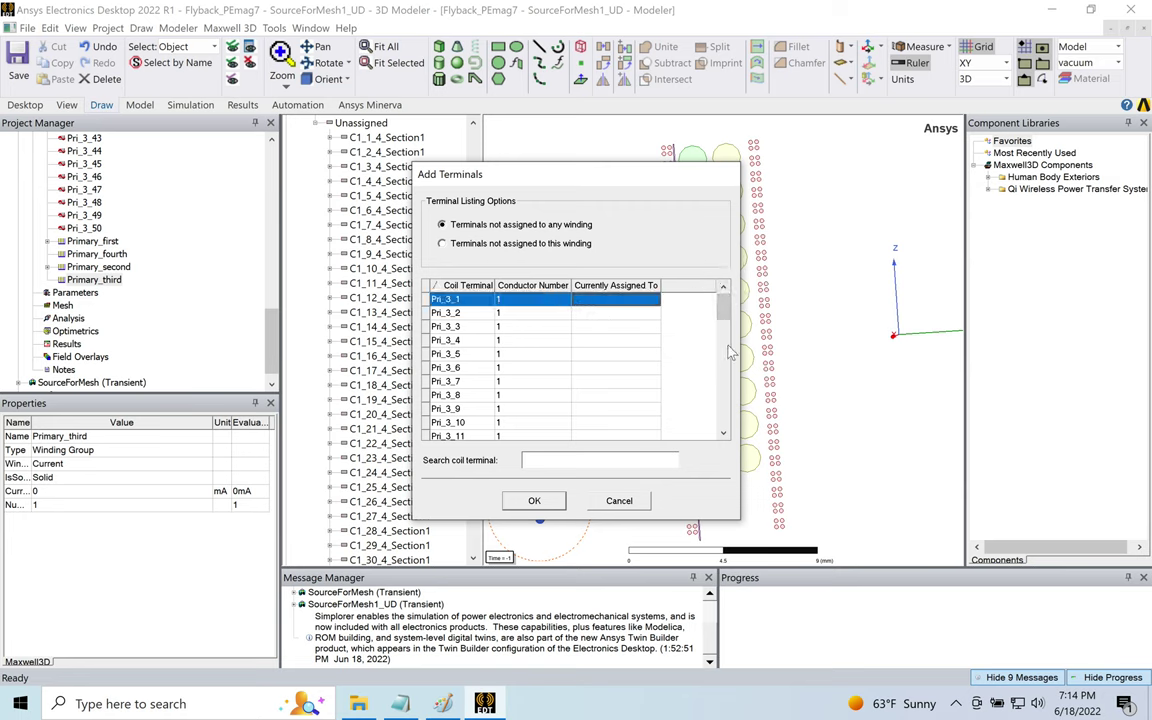
drag(723, 300, 723, 416)
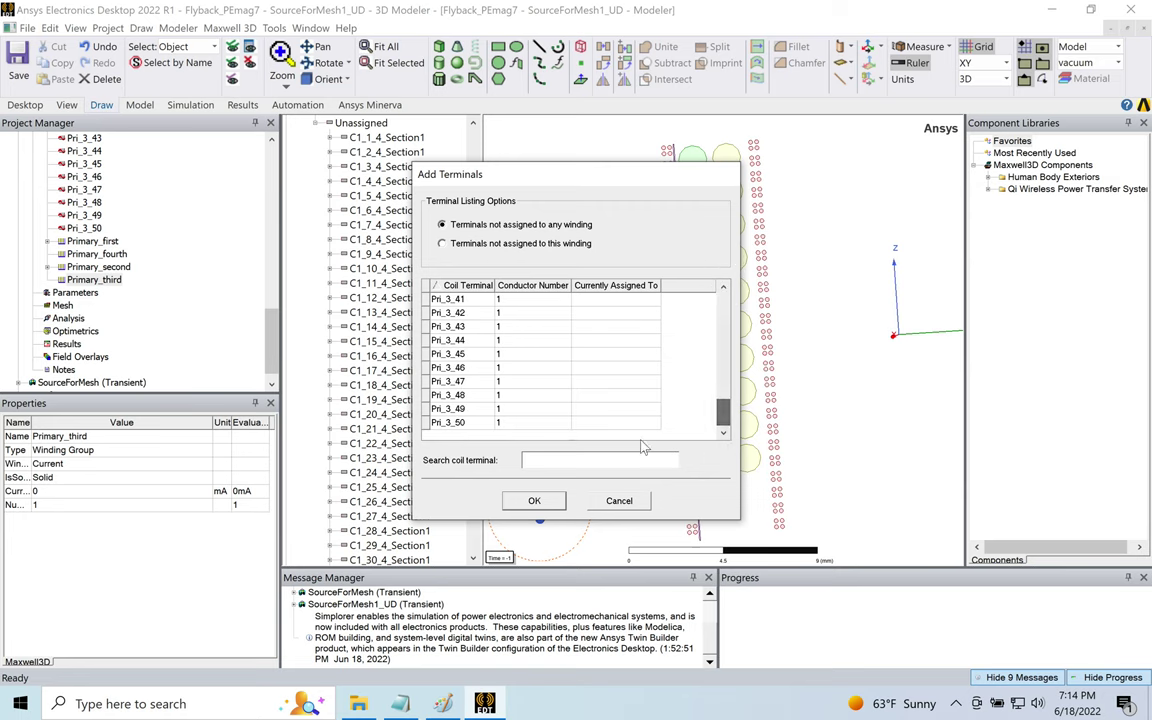
shift+click(470, 424)
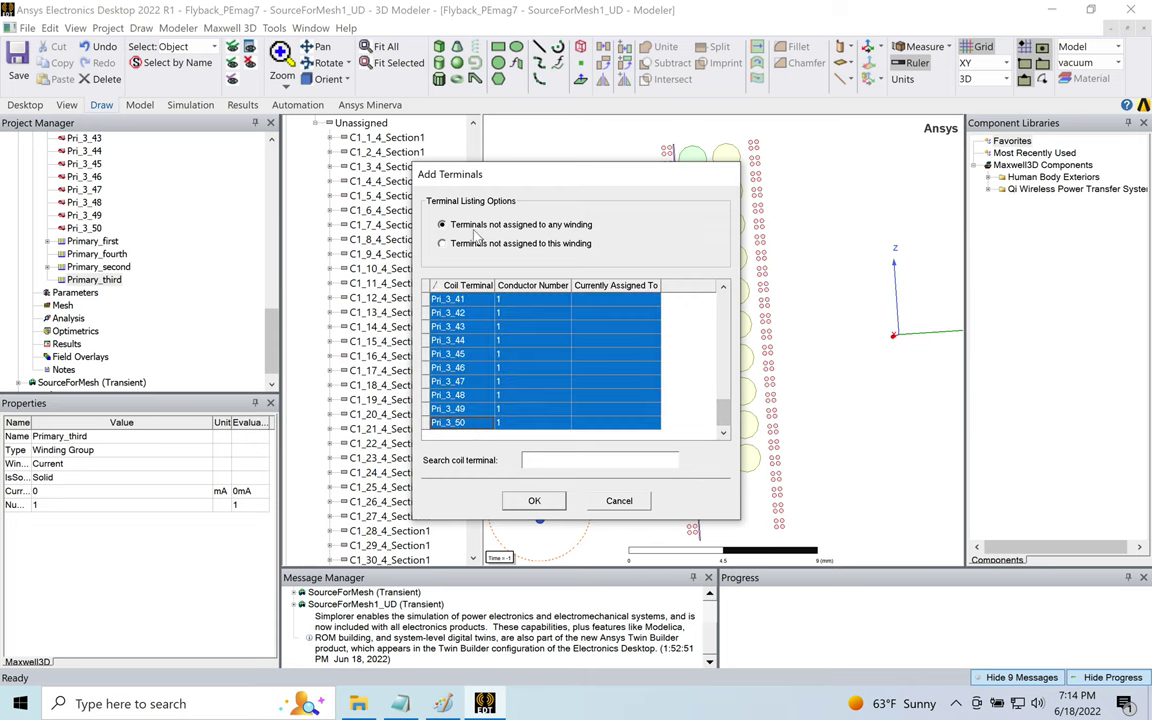
click(546, 502)
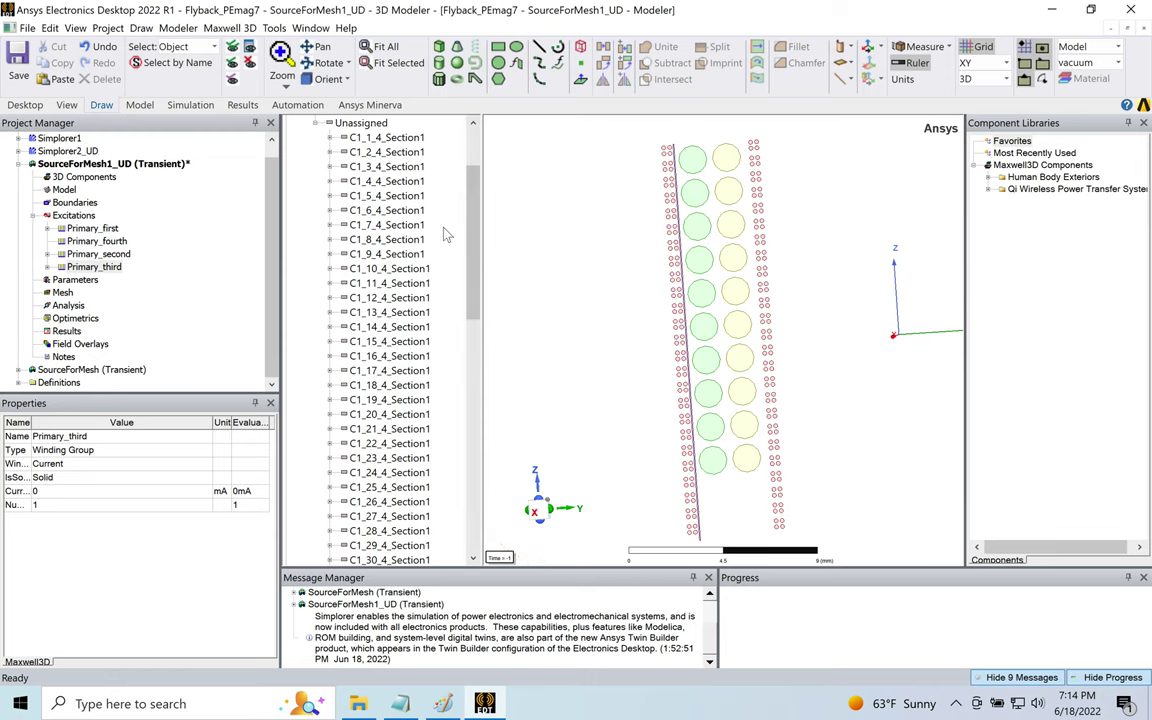
- Select the Unassigned sections C1_1_4_Section1 through C1_50_4_Section1 and assign them coil terminals with base name Pri_4
click(402, 139)
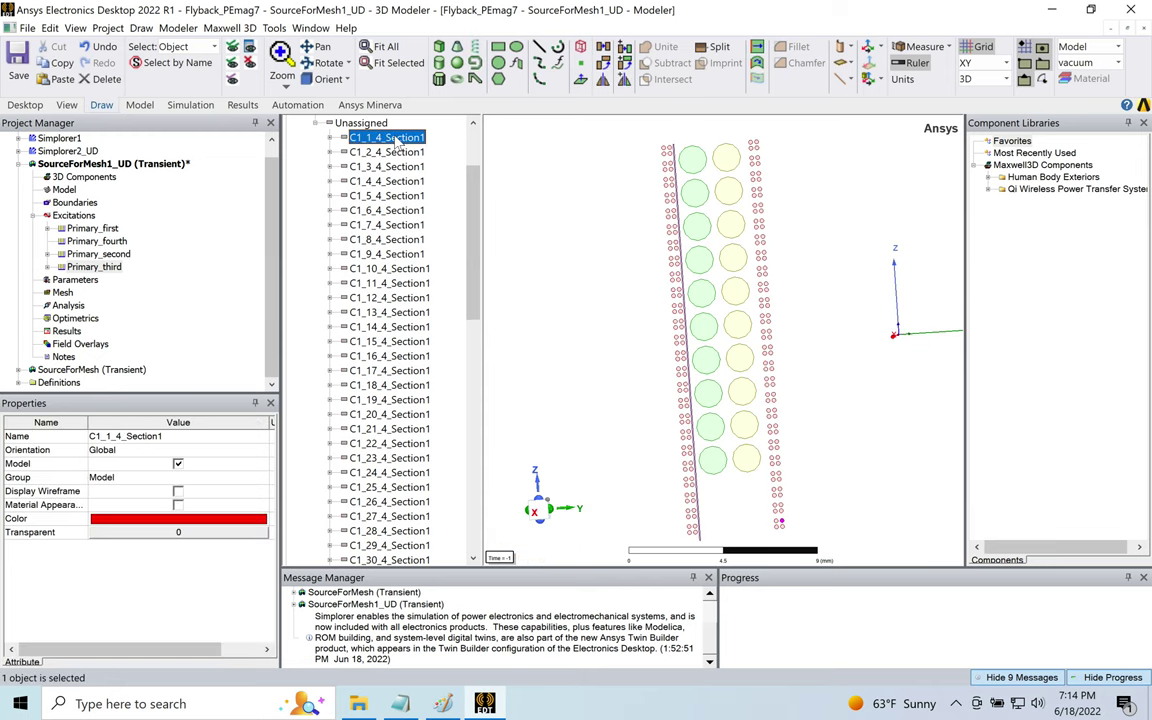
drag(469, 228, 470, 382)
shift+click(407, 371)
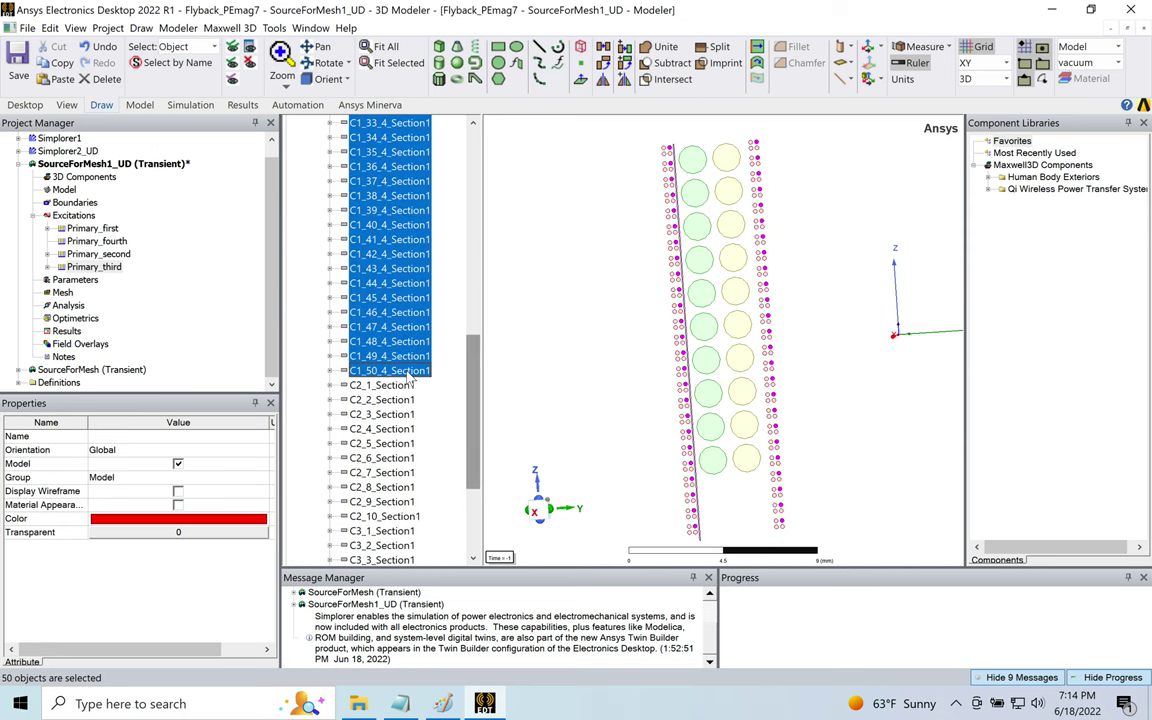
right_click(548, 225)
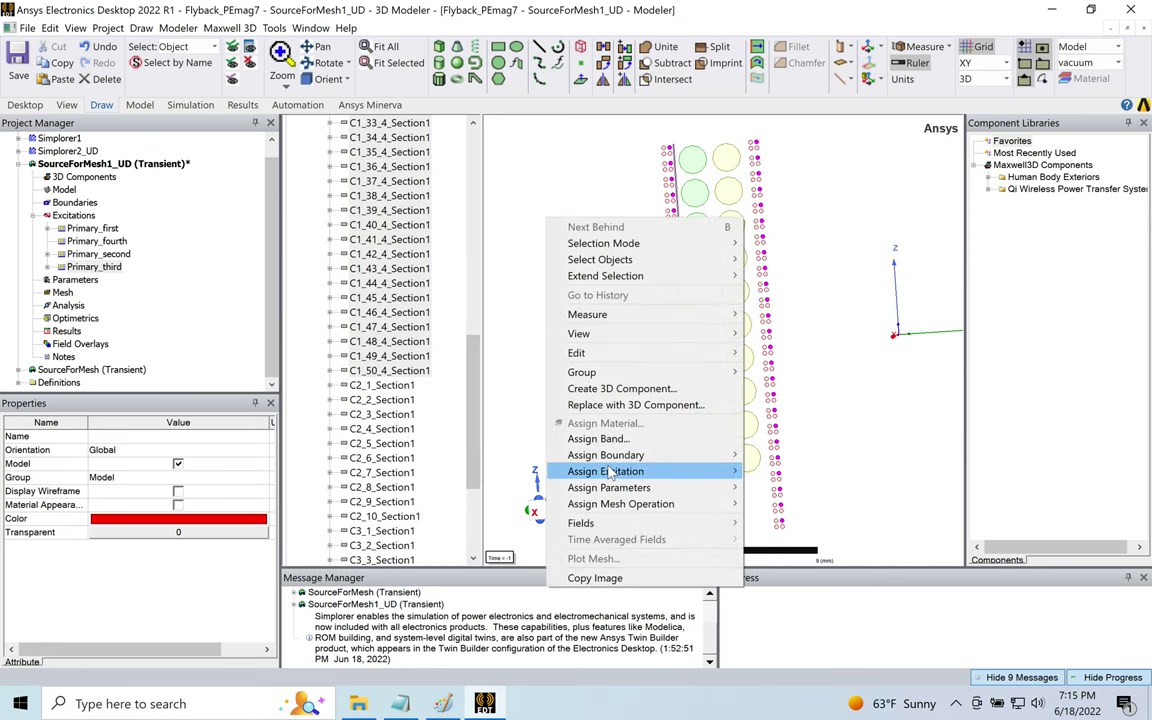
mouse_move(610, 471)
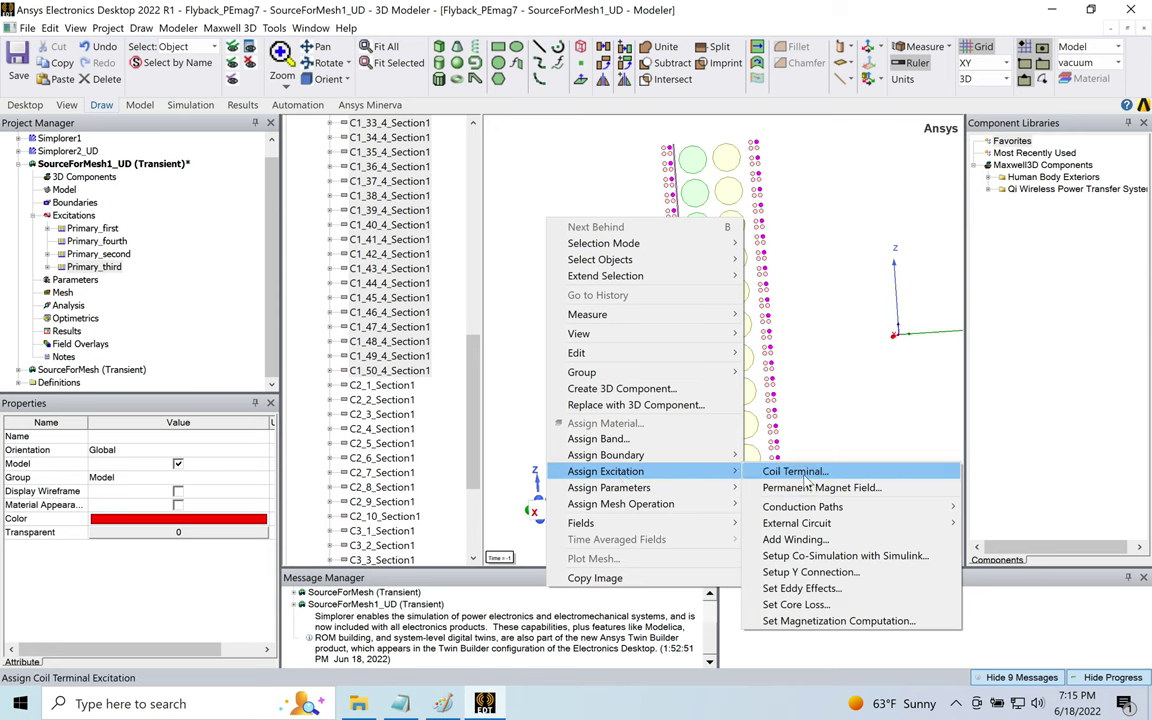
click(860, 468)
double_click(638, 261)
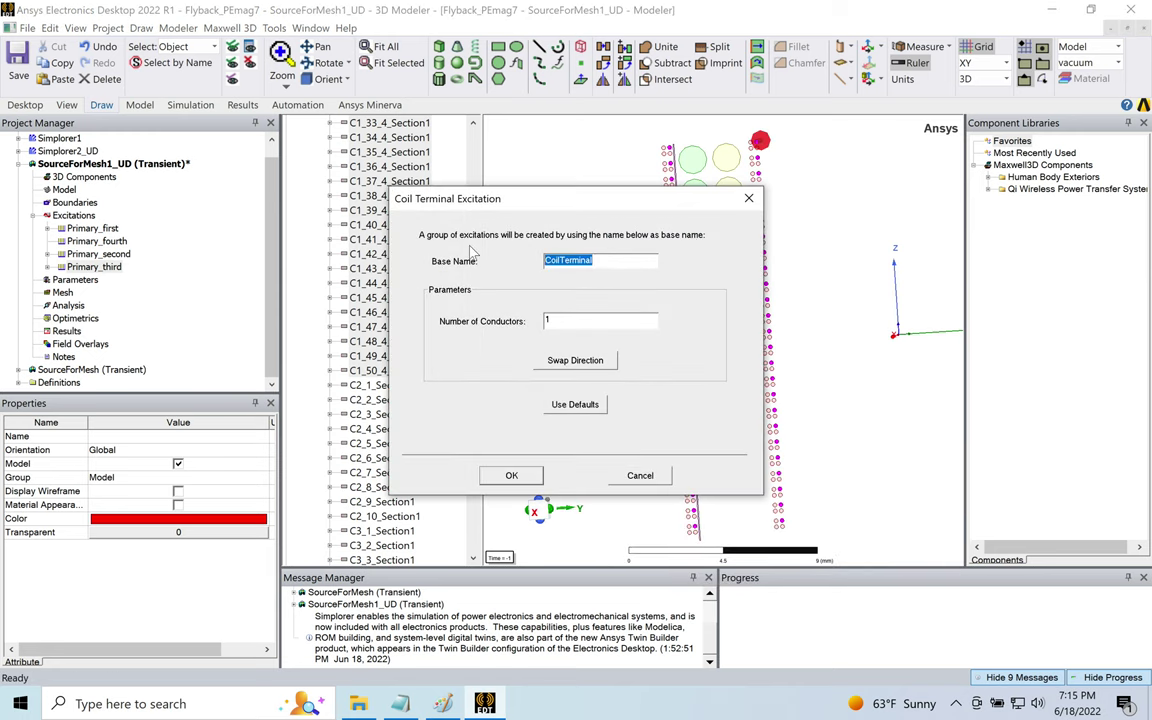
text(Pri_4)
click(511, 475)
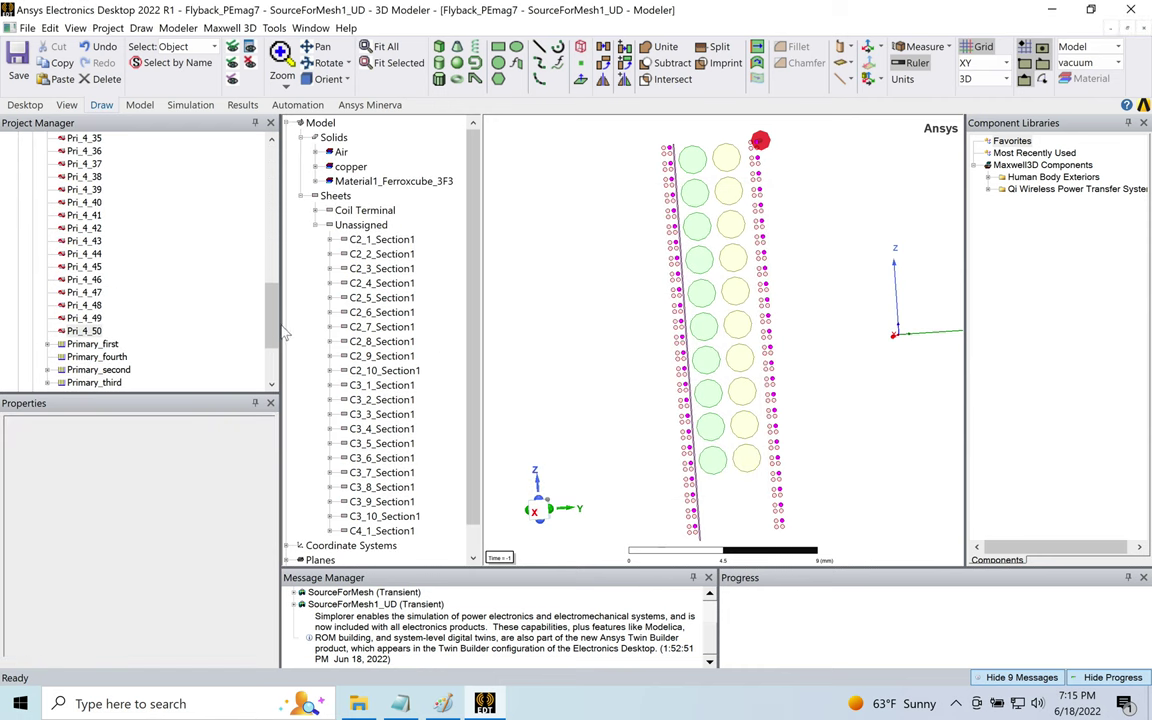
- Add terminals Pri_4_1 through Pri_4_50 to the Primary_fourth winding, listing only the terminals not assigned to any winding
click(96, 357)
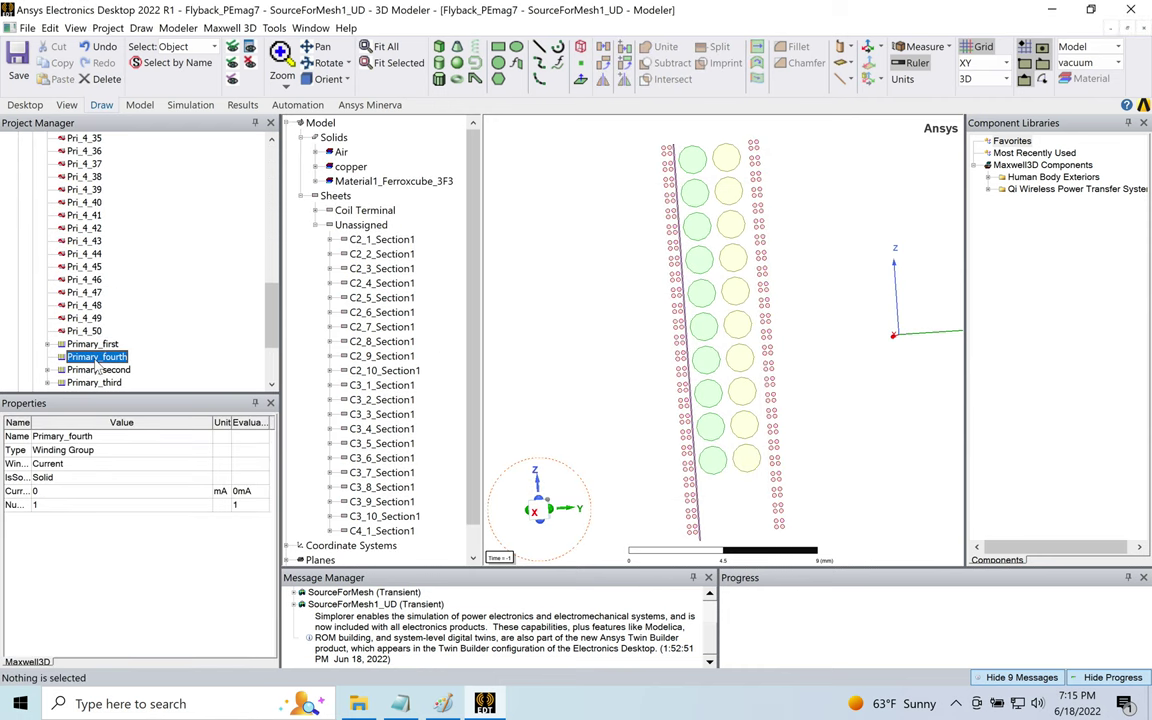
right_click(96, 362)
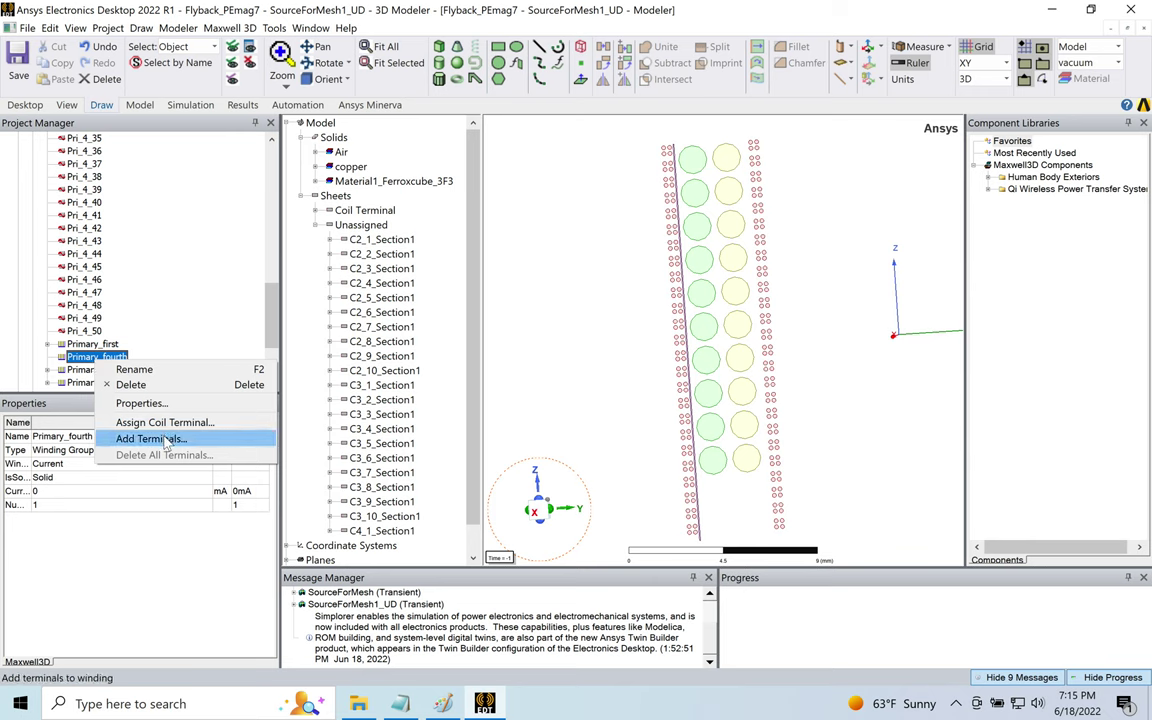
click(142, 430)
click(442, 224)
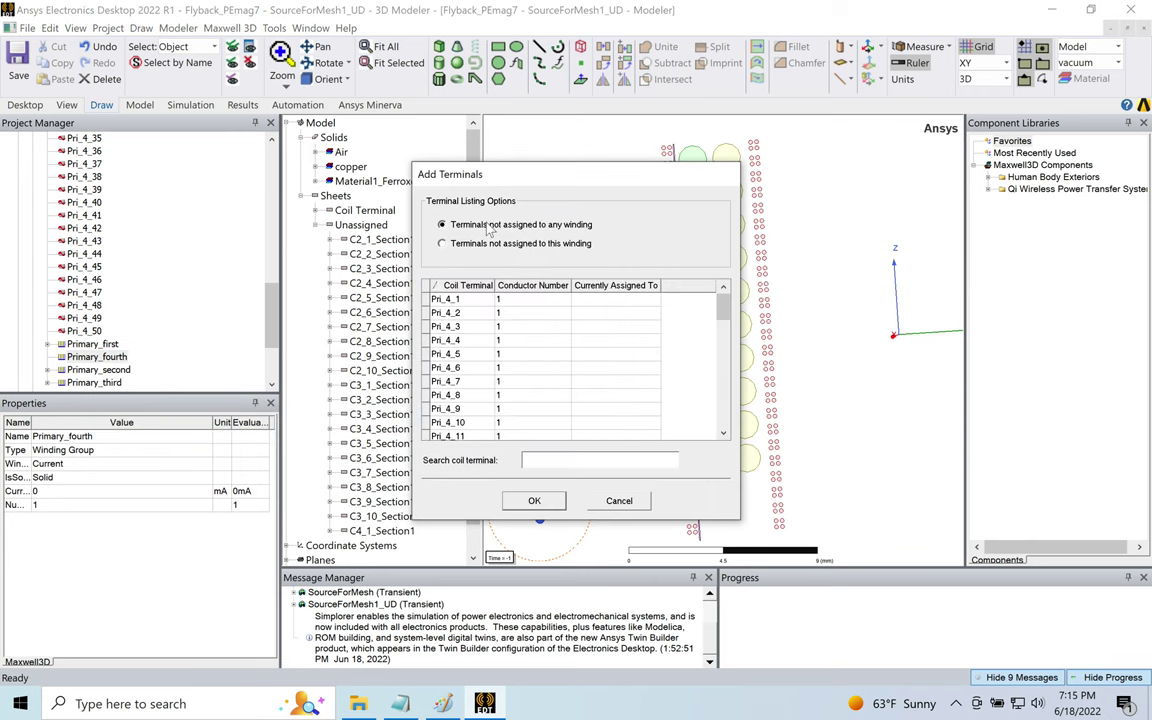
click(471, 301)
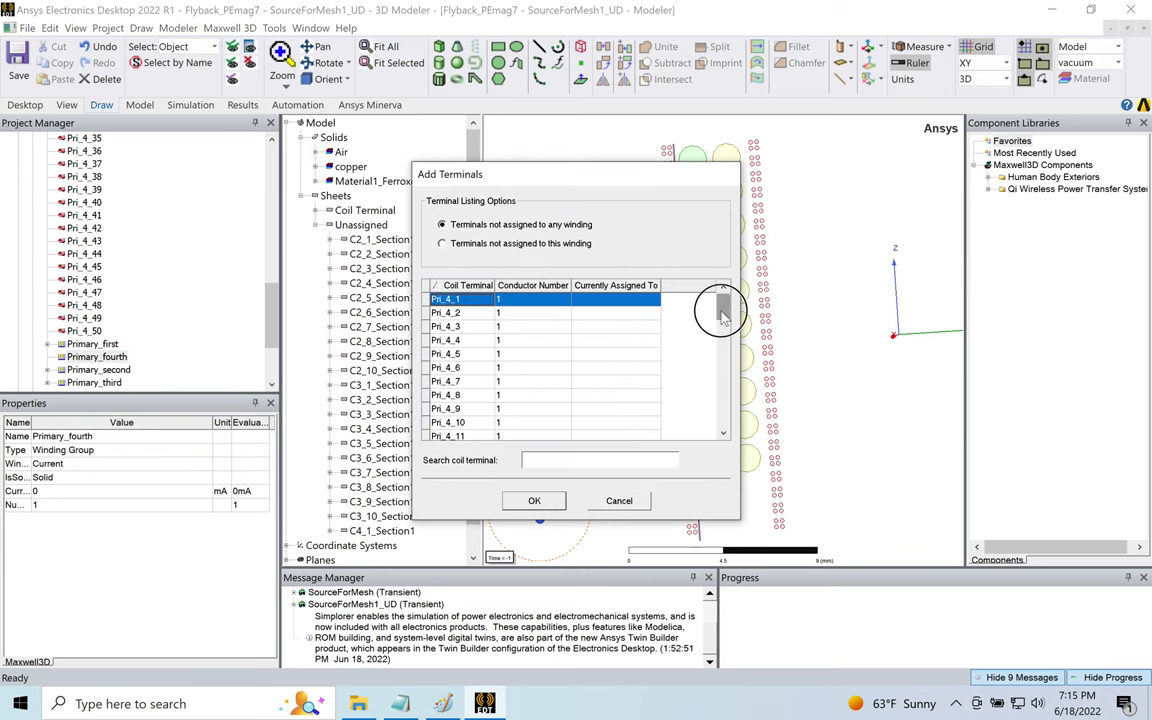
drag(723, 309, 722, 412)
shift+click(461, 424)
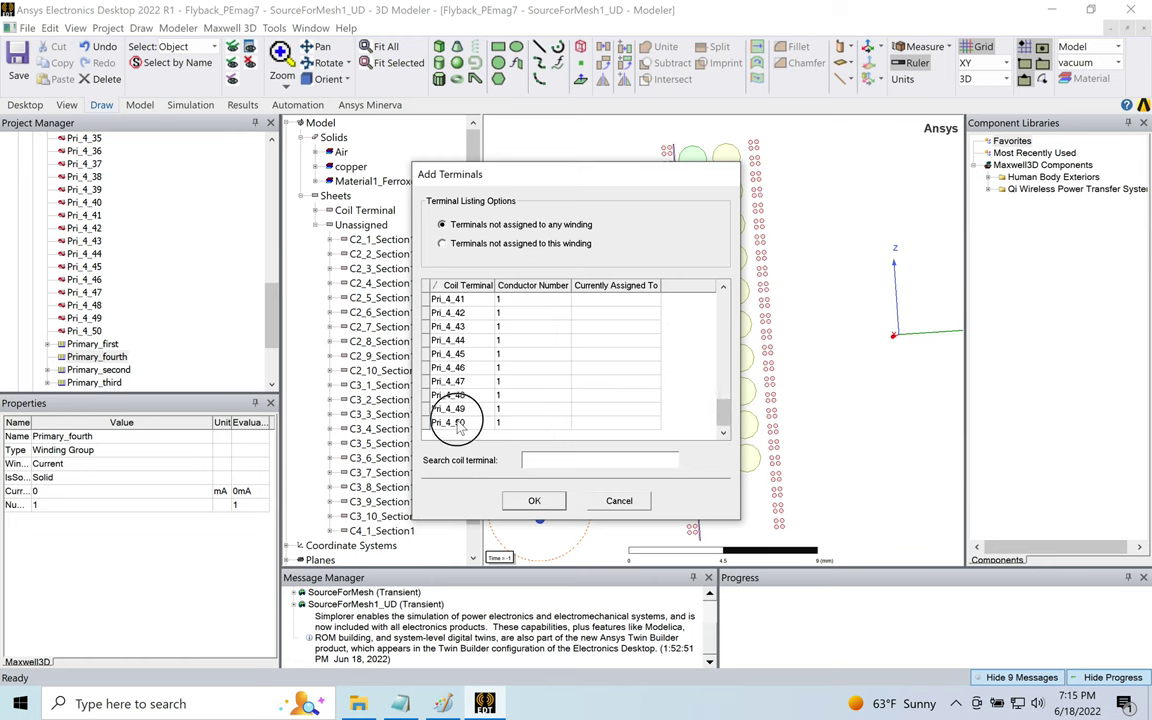
click(534, 500)
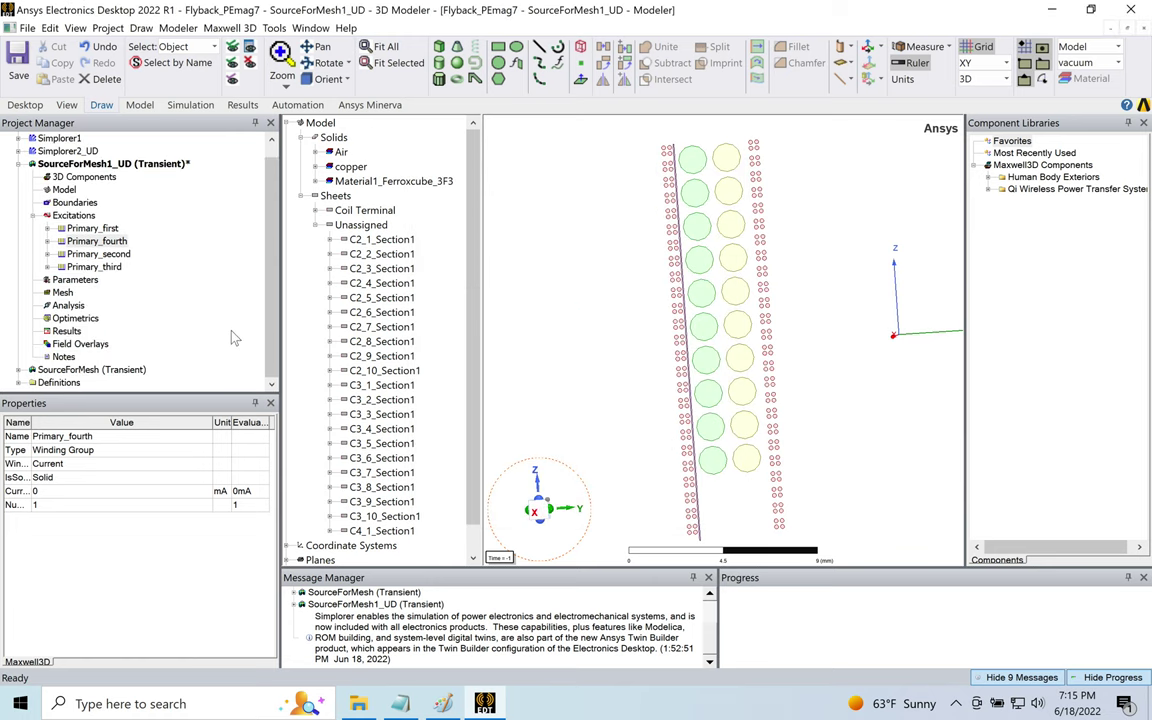
- Review the properties of the Primary_first, Primary_fourth, Primary_second and Primary_third windings one after another
click(112, 229)
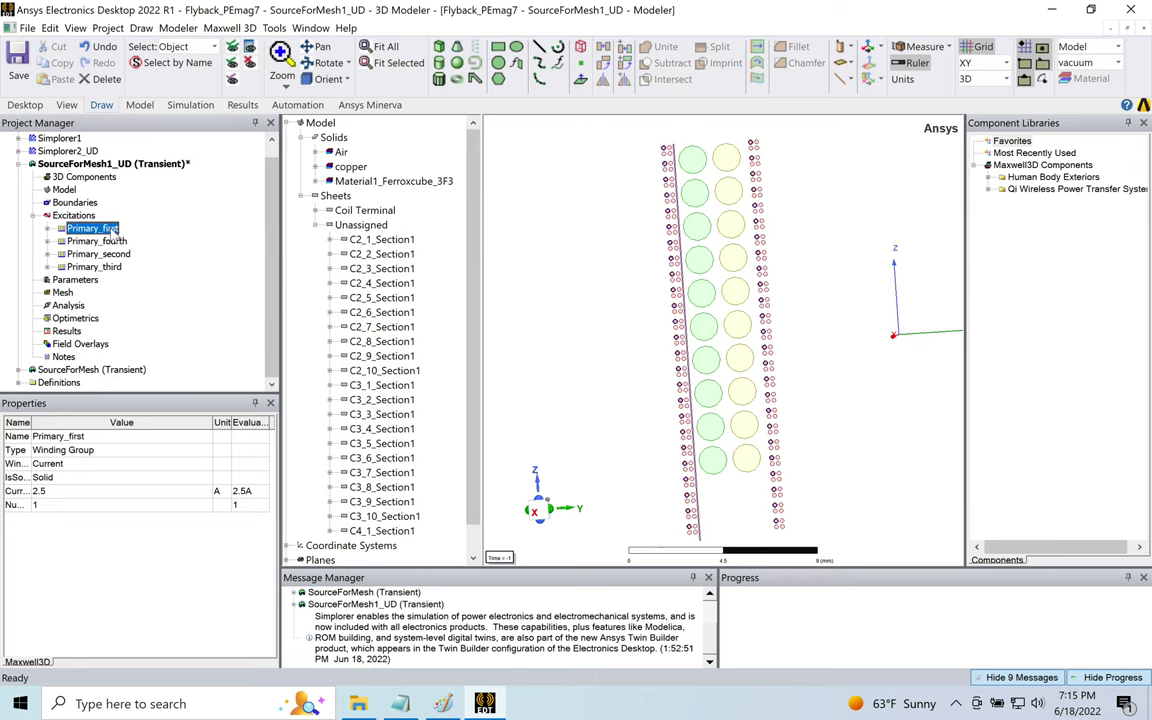
click(112, 241)
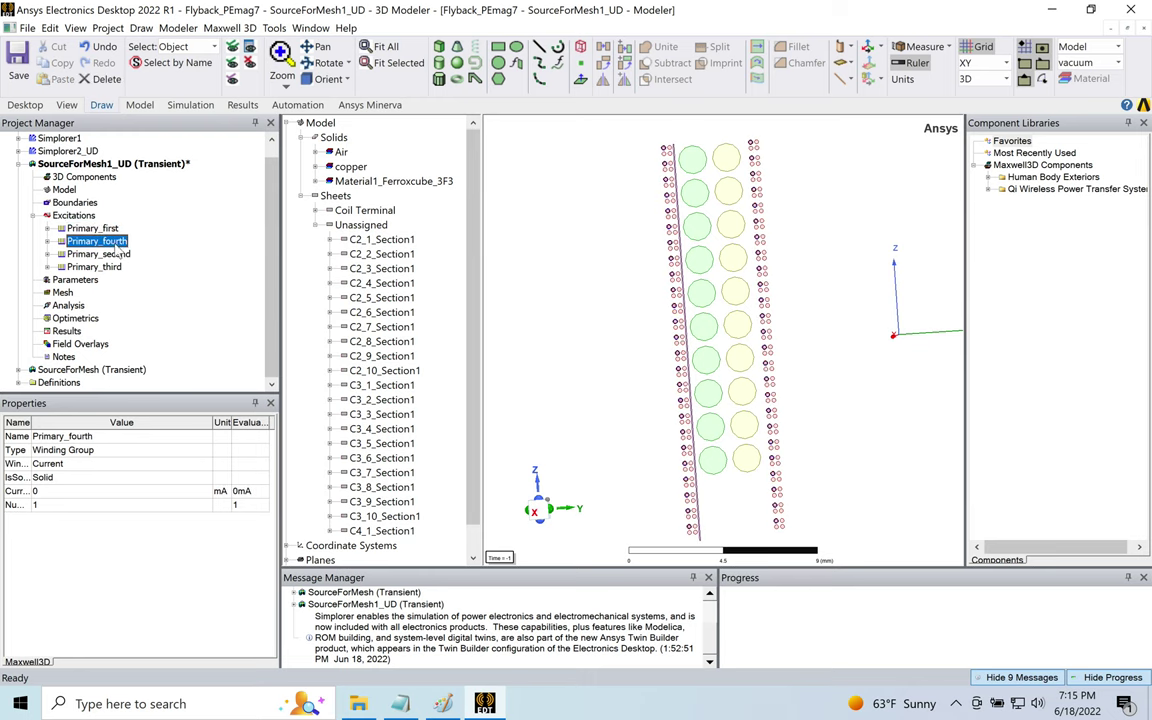
click(112, 254)
click(112, 267)
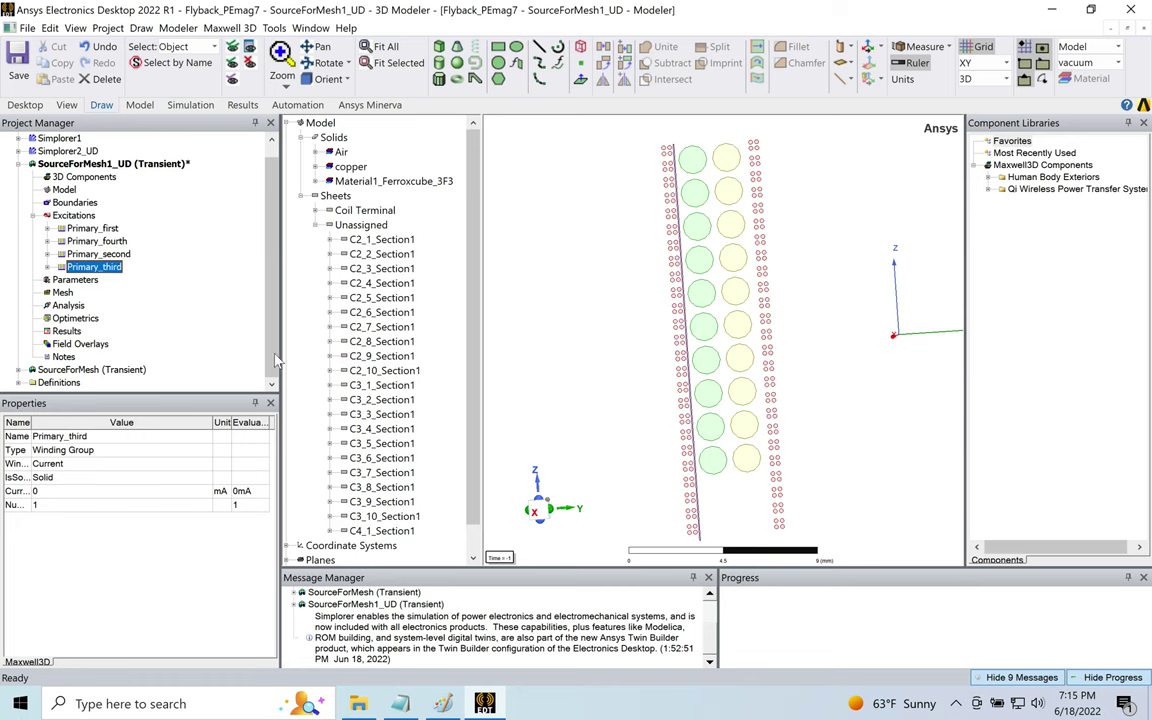
- Switch to Paint to look at the parallel winding circuit sketch, and return to Electronics Desktop
click(442, 703)
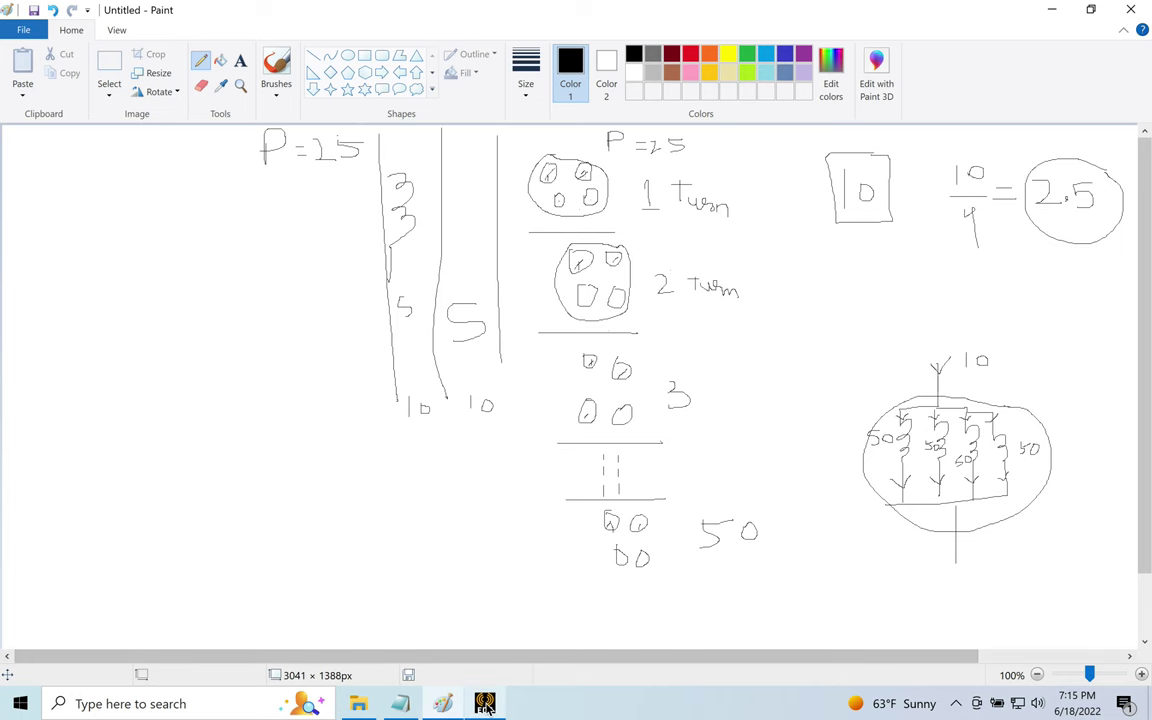
mouse_move(484, 703)
click(481, 645)
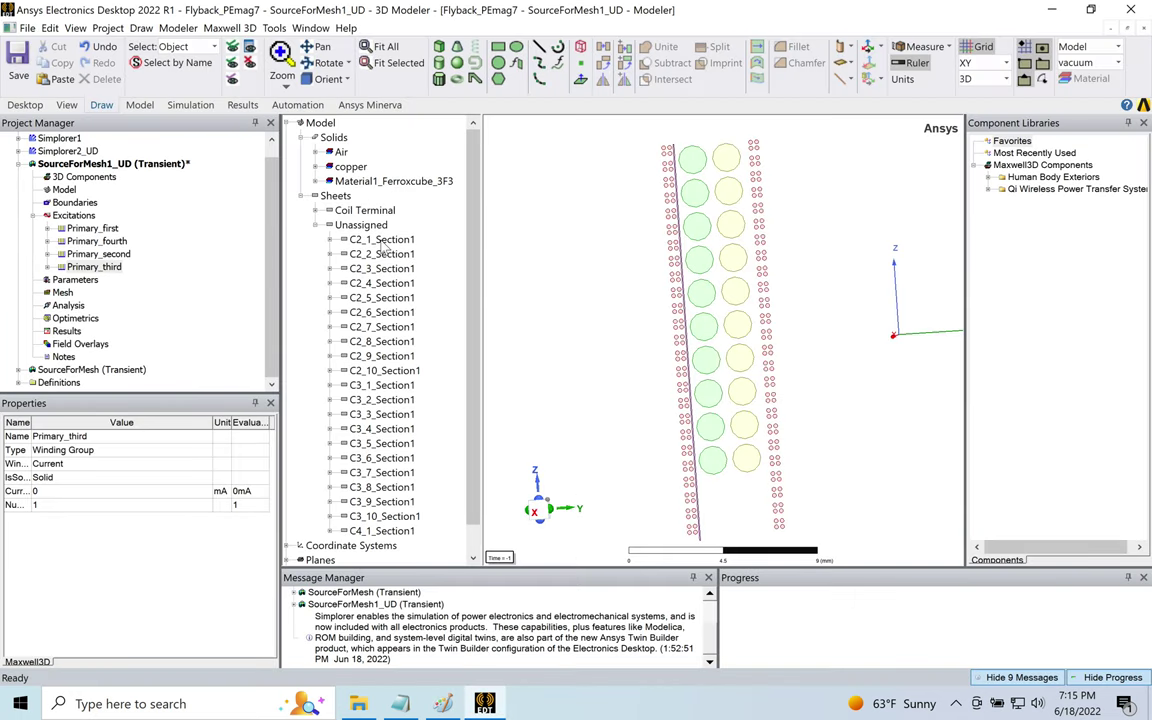
- Select the Unassigned sections C2_1_Section1 through C2_10_Section1 and assign them coil terminals with base name Sec_1
click(383, 241)
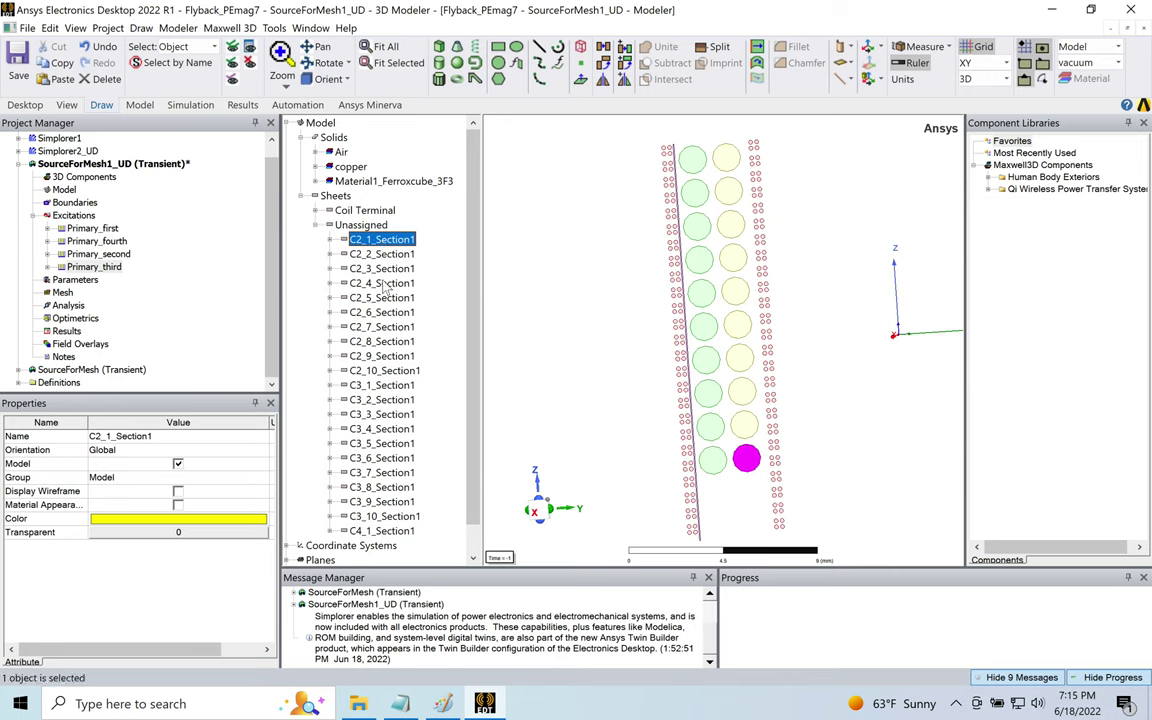
shift+click(385, 371)
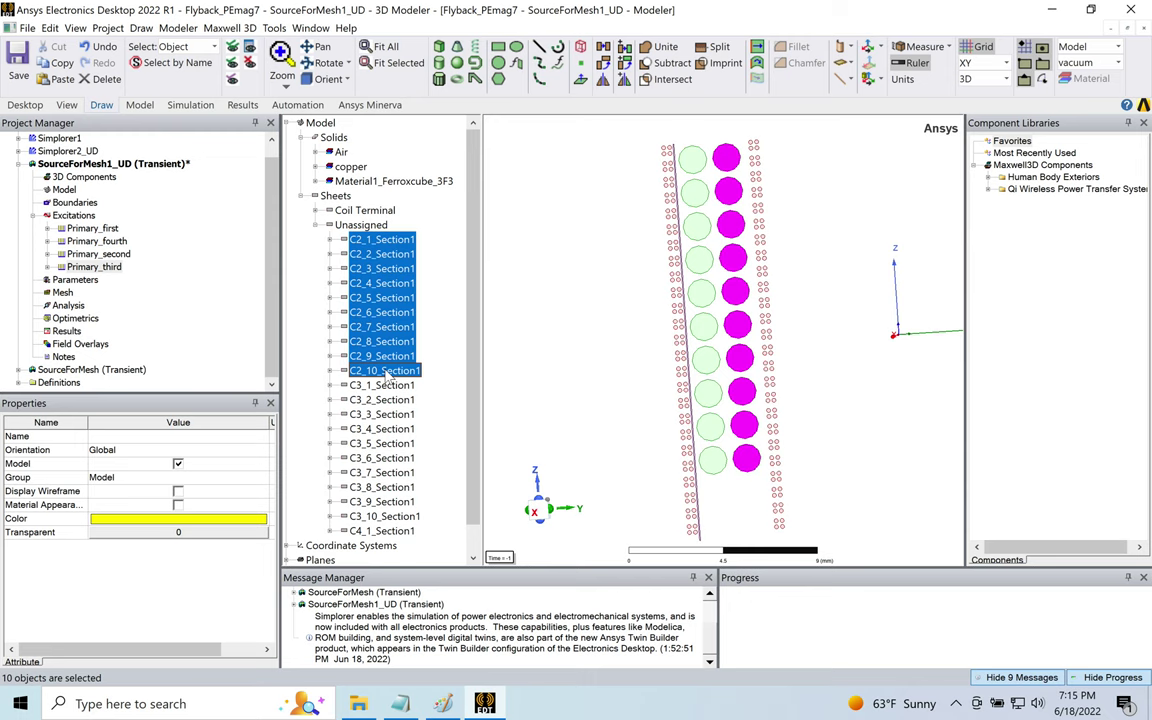
right_click(560, 253)
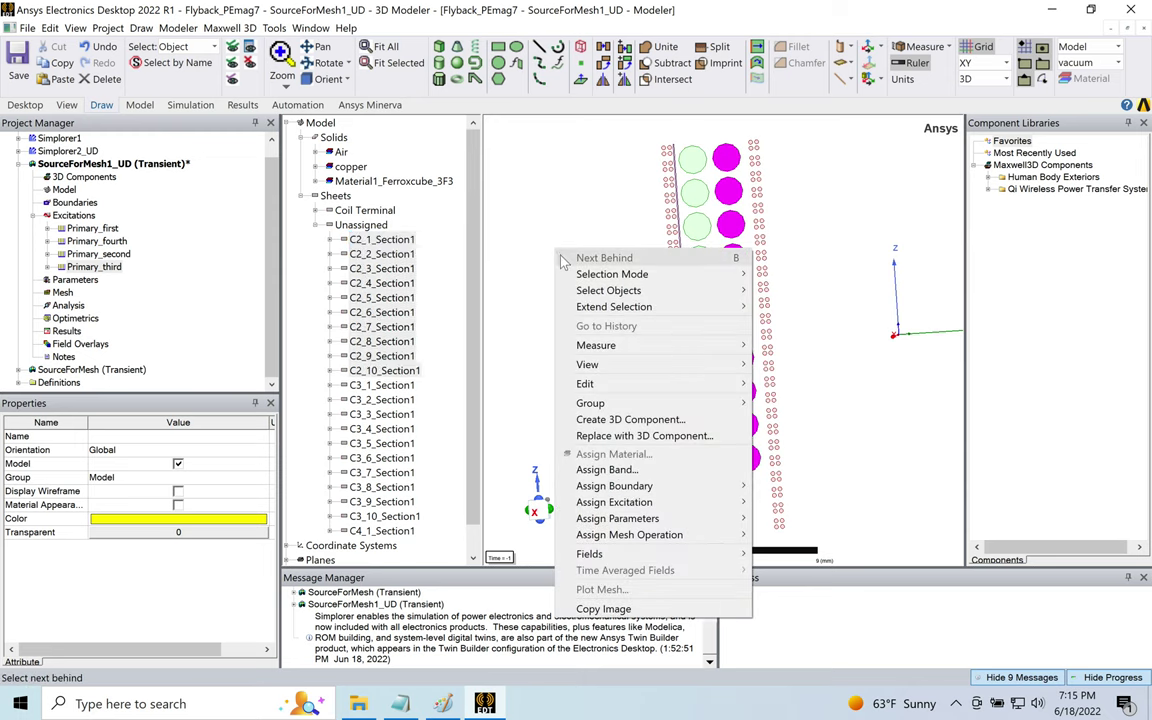
click(614, 502)
click(803, 503)
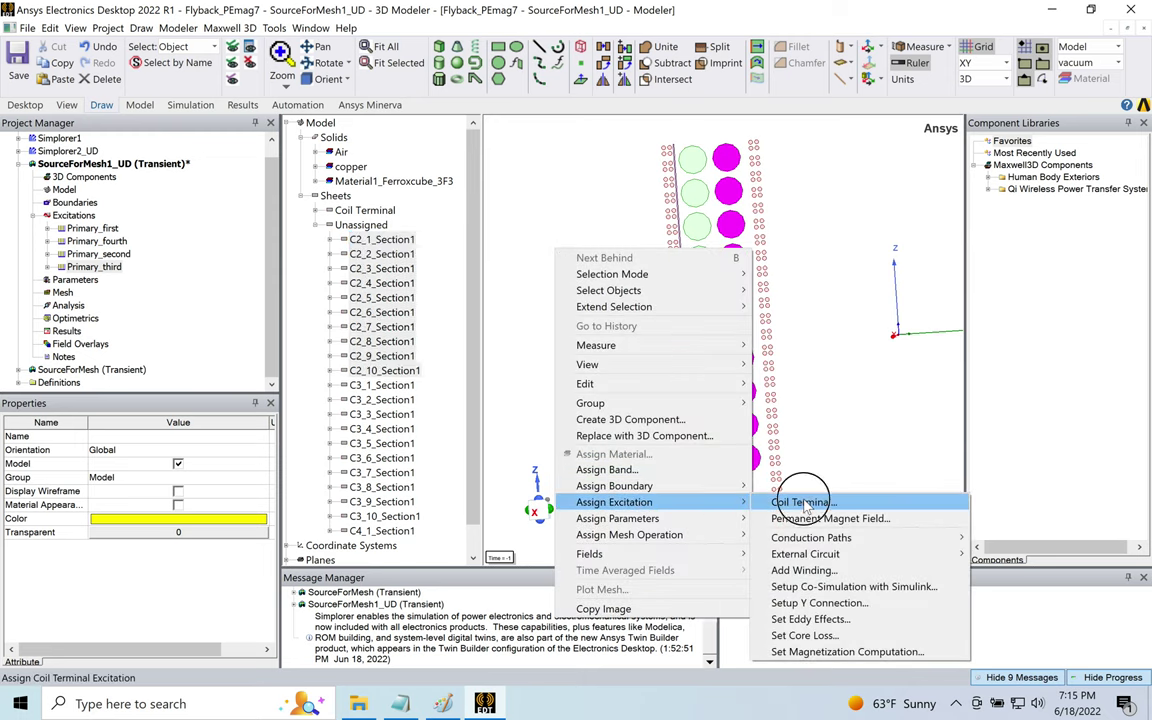
double_click(611, 260)
text(Sec_1)
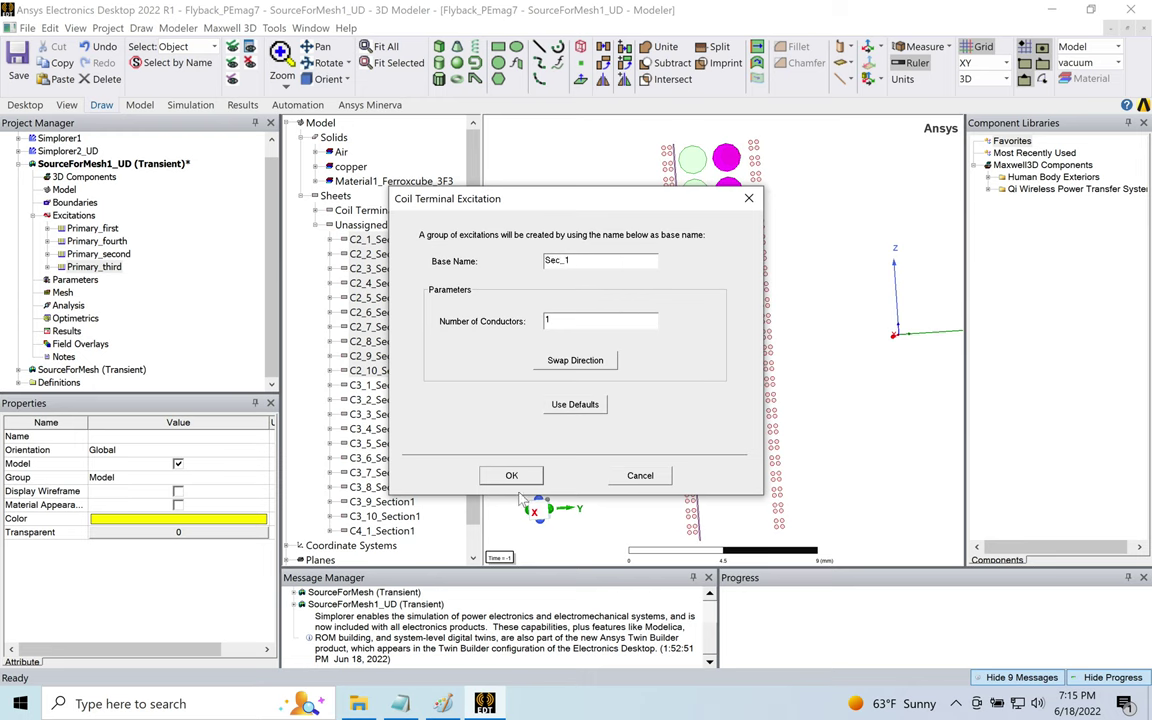
click(512, 476)
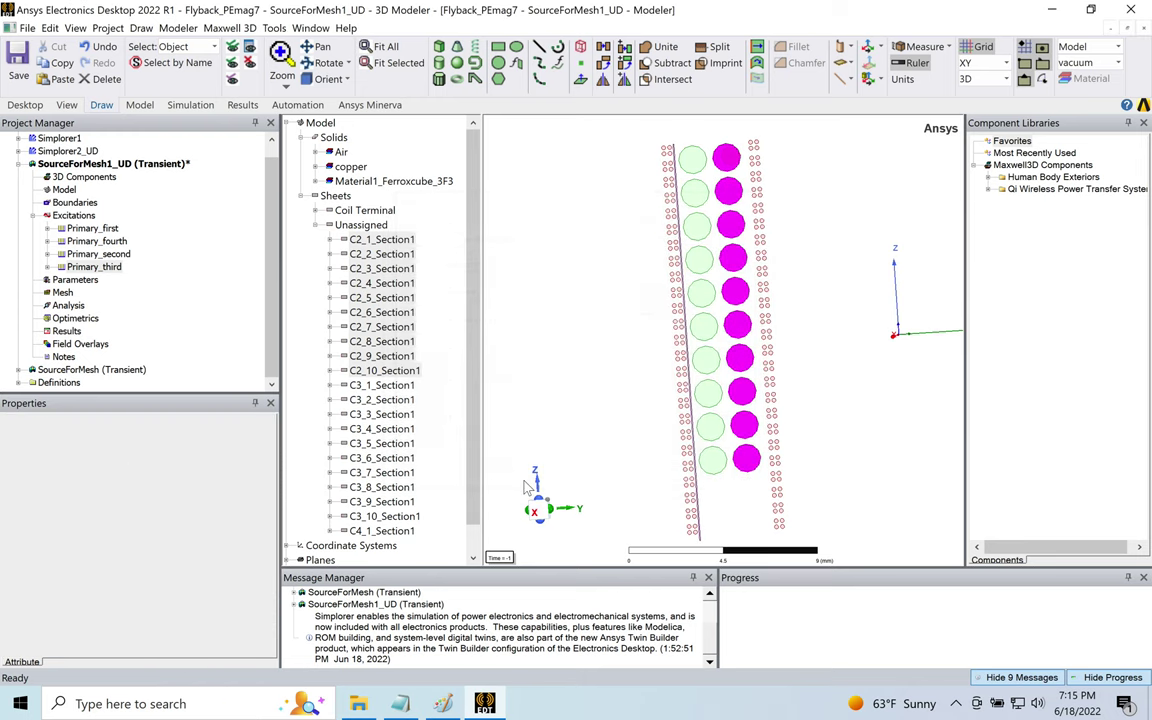
- Add a winding named Secondary_1 to the Excitations of SourceForMesh1_UD, with Current type and Solid conductors
scroll(60, 260, down, 3)
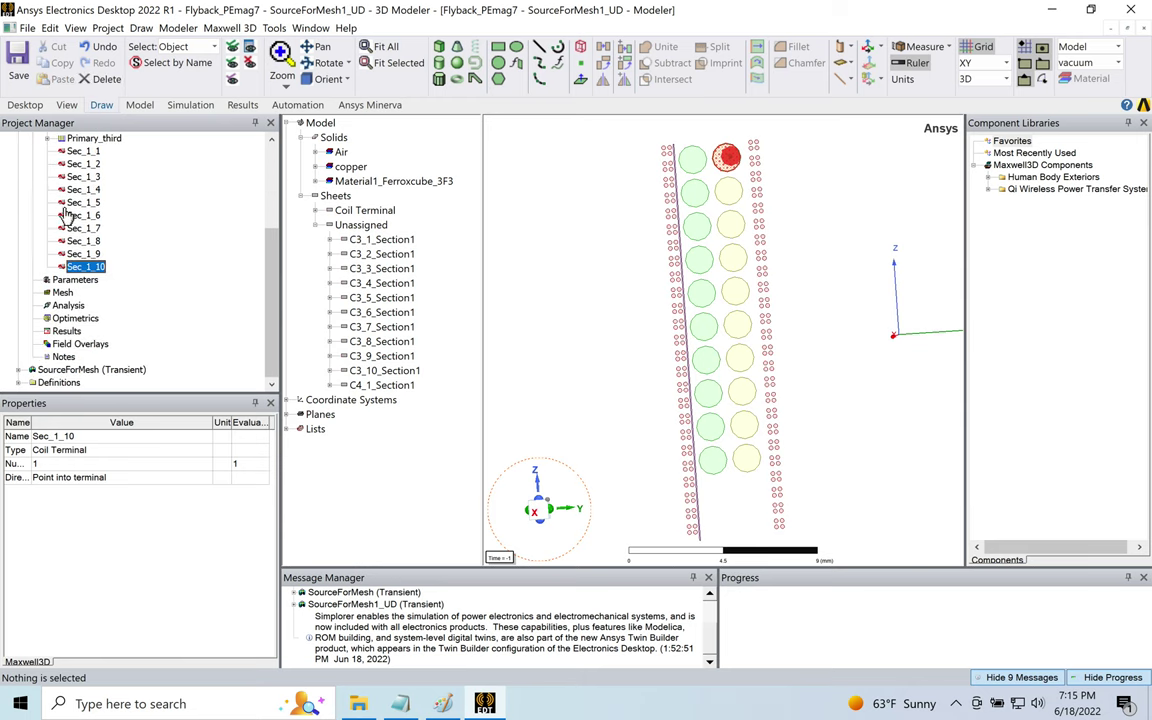
drag(268, 303, 270, 213)
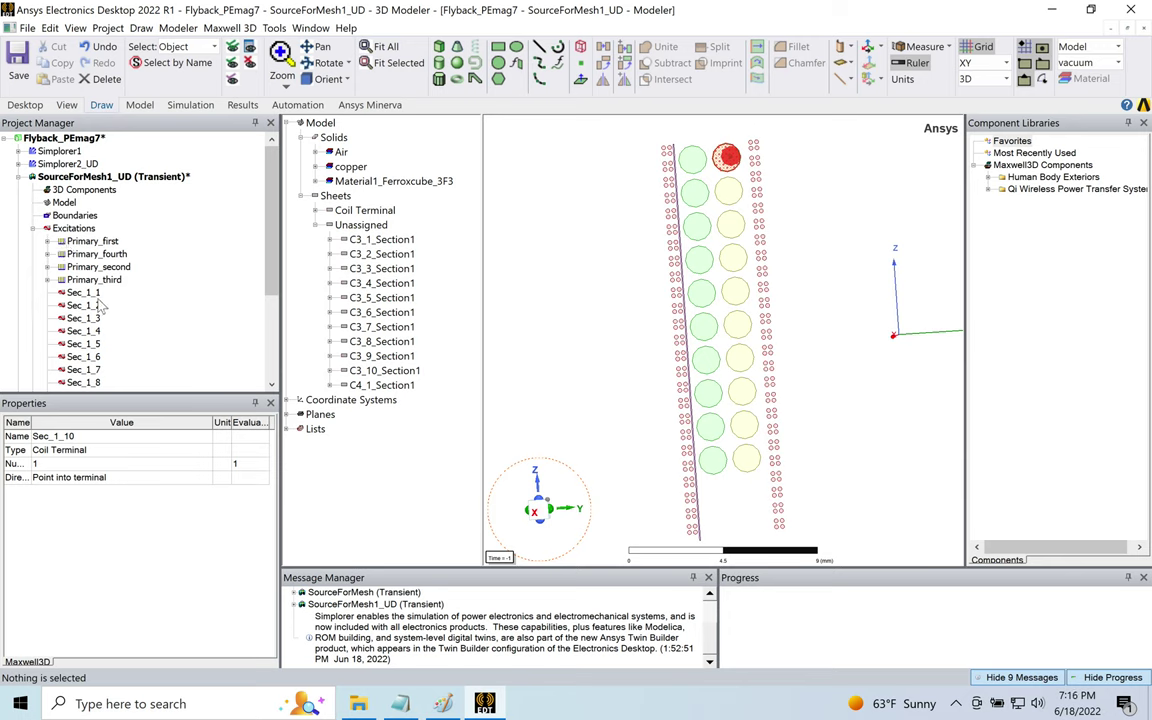
click(73, 229)
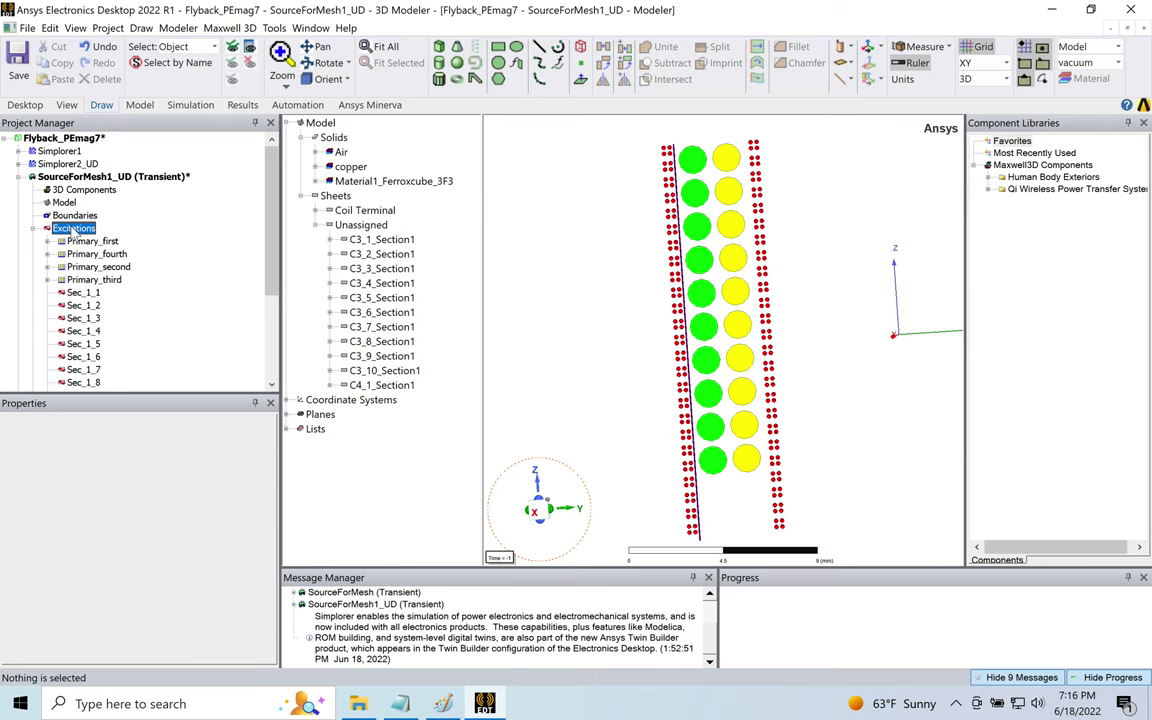
right_click(73, 230)
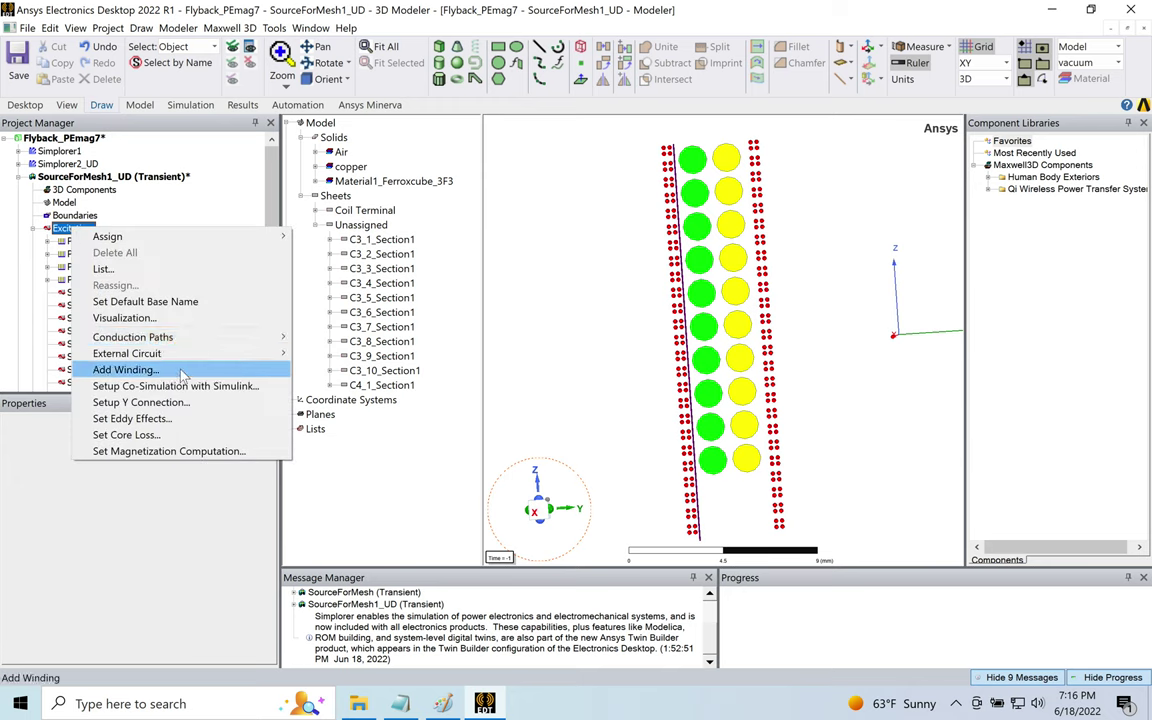
click(128, 370)
text(Secondary_1)
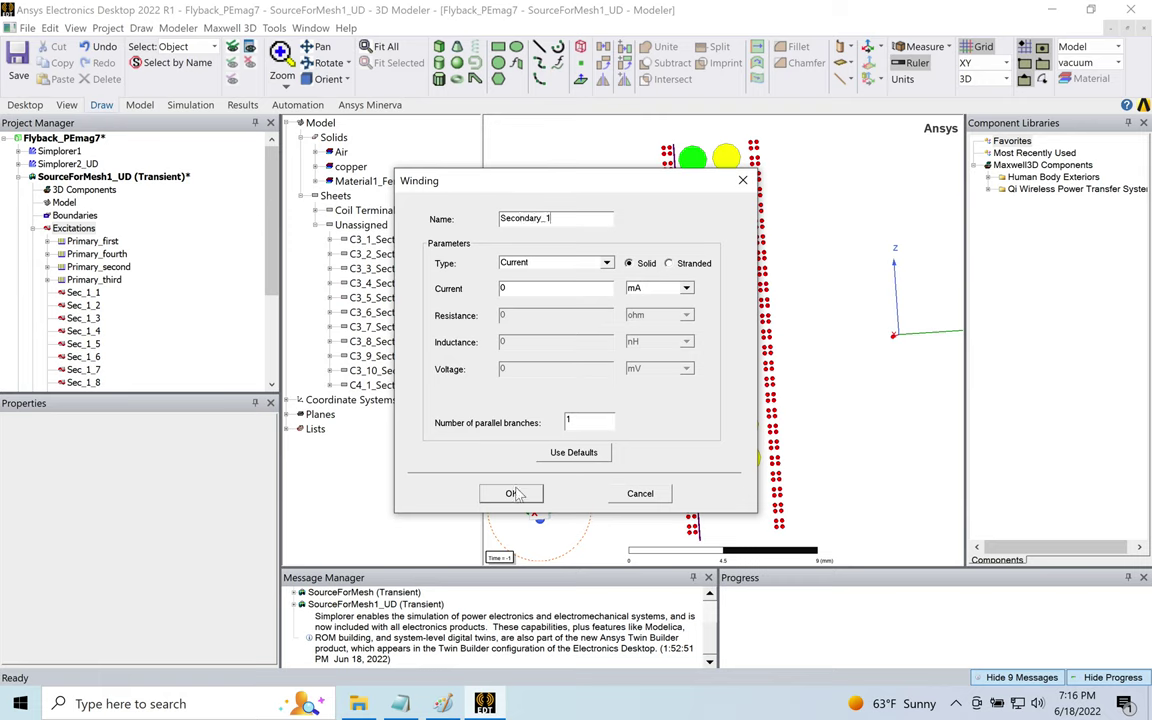
click(511, 493)
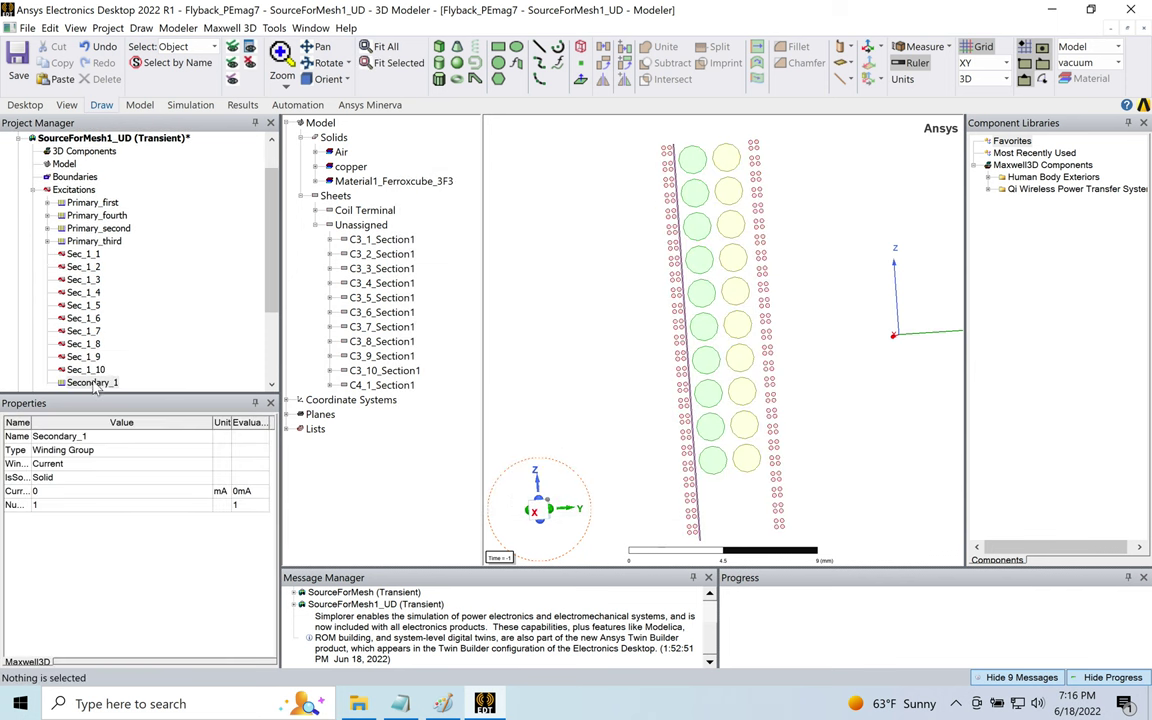
- Add terminals Sec_1_1 through Sec_1_10 to the Secondary_1 winding, listing only the terminals not assigned to any winding
right_click(100, 382)
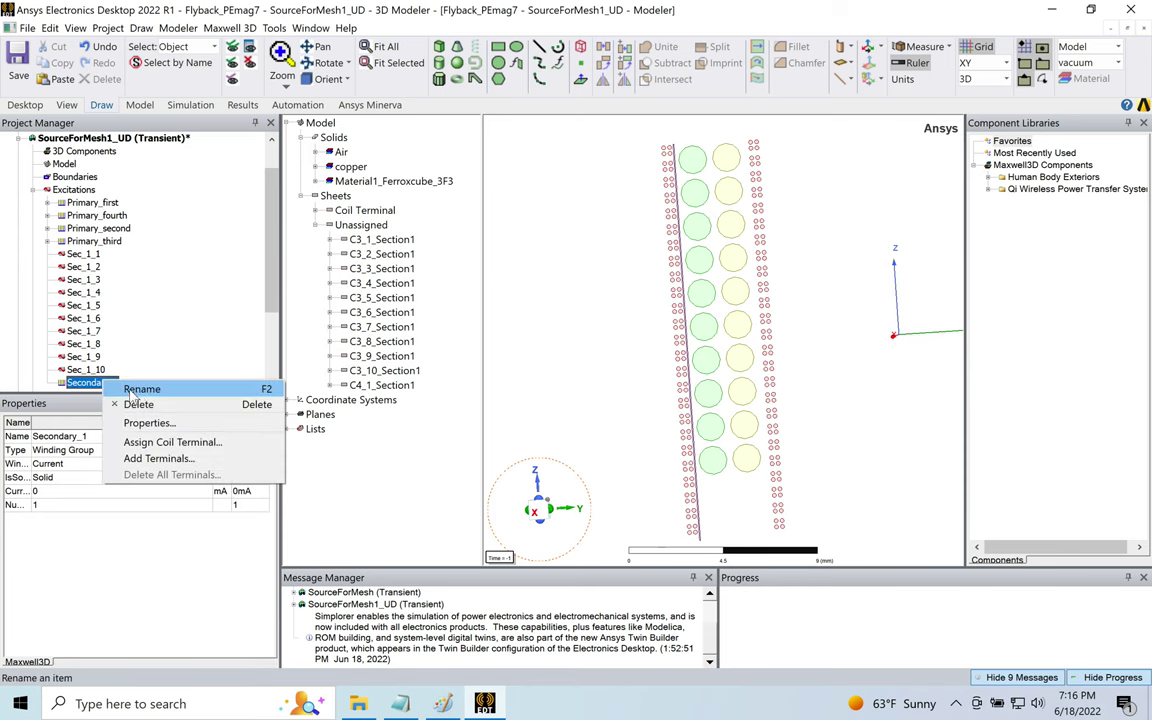
click(165, 458)
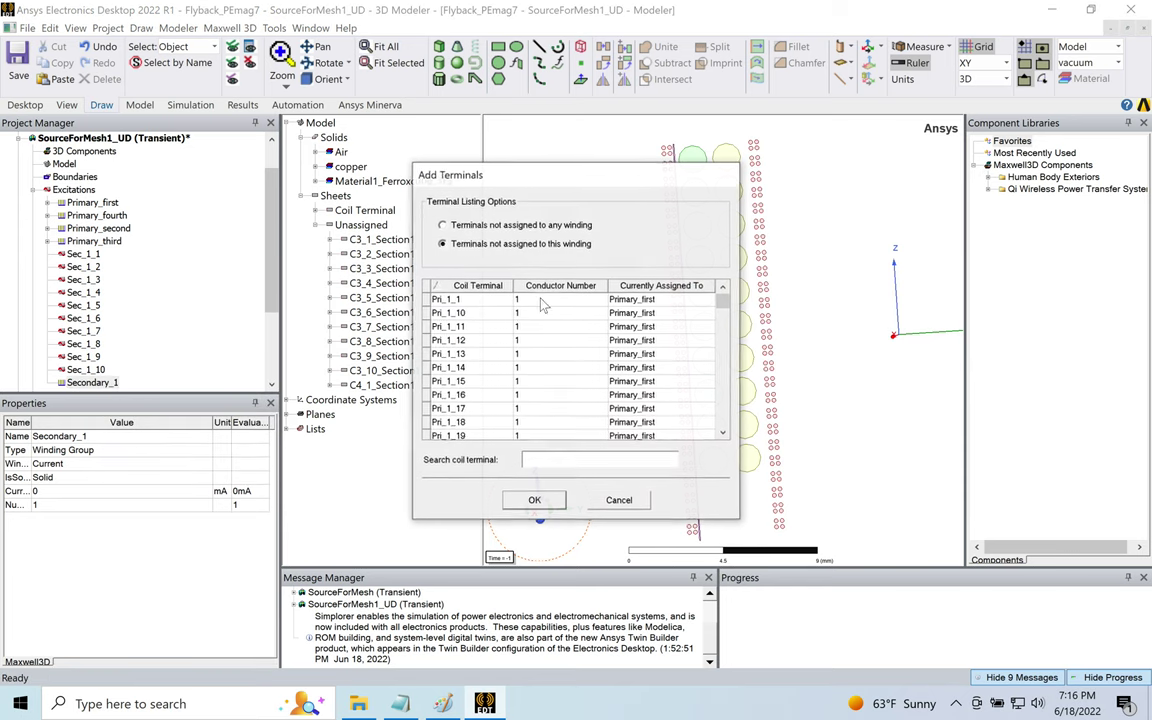
click(462, 228)
click(464, 300)
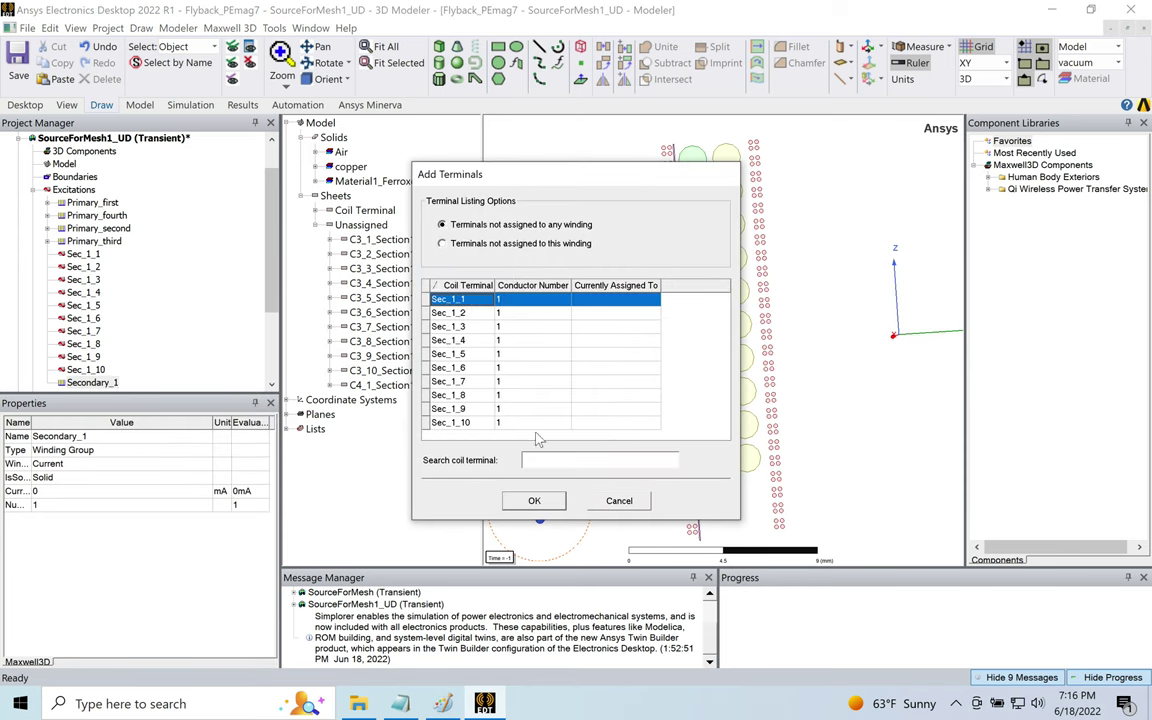
shift+click(448, 422)
click(534, 500)
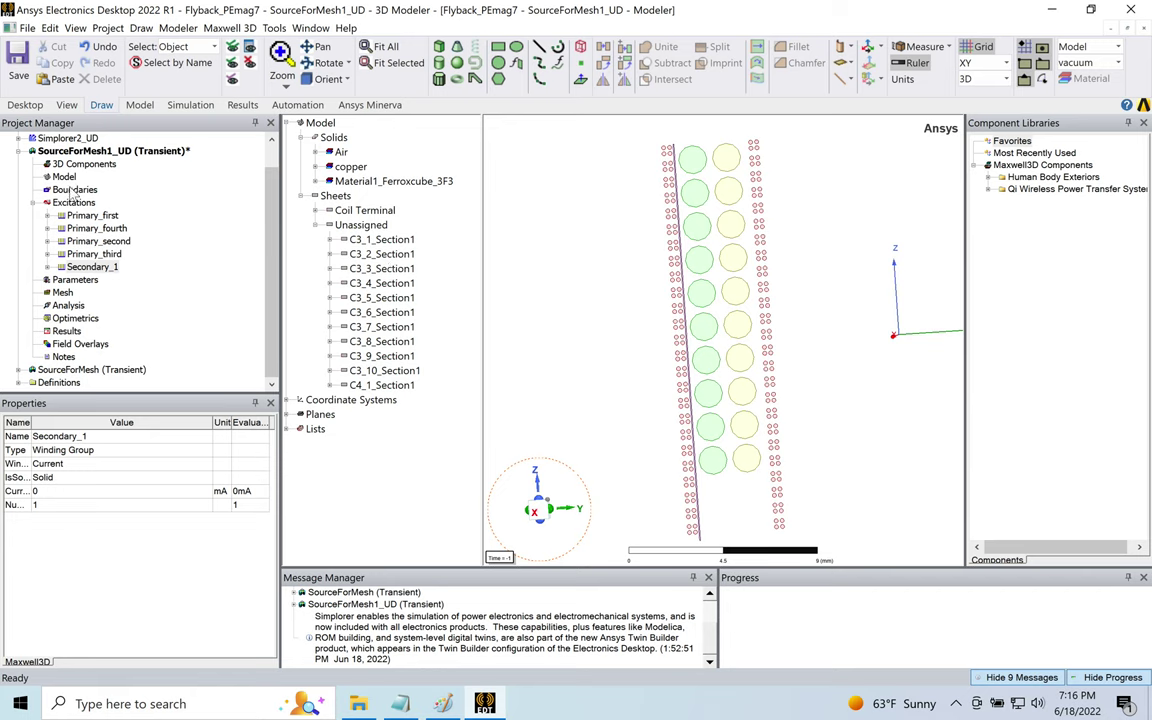
- Add a winding named Secondary_2 to the Excitations, with External type and Solid conductors
right_click(75, 203)
mouse_move(121, 216)
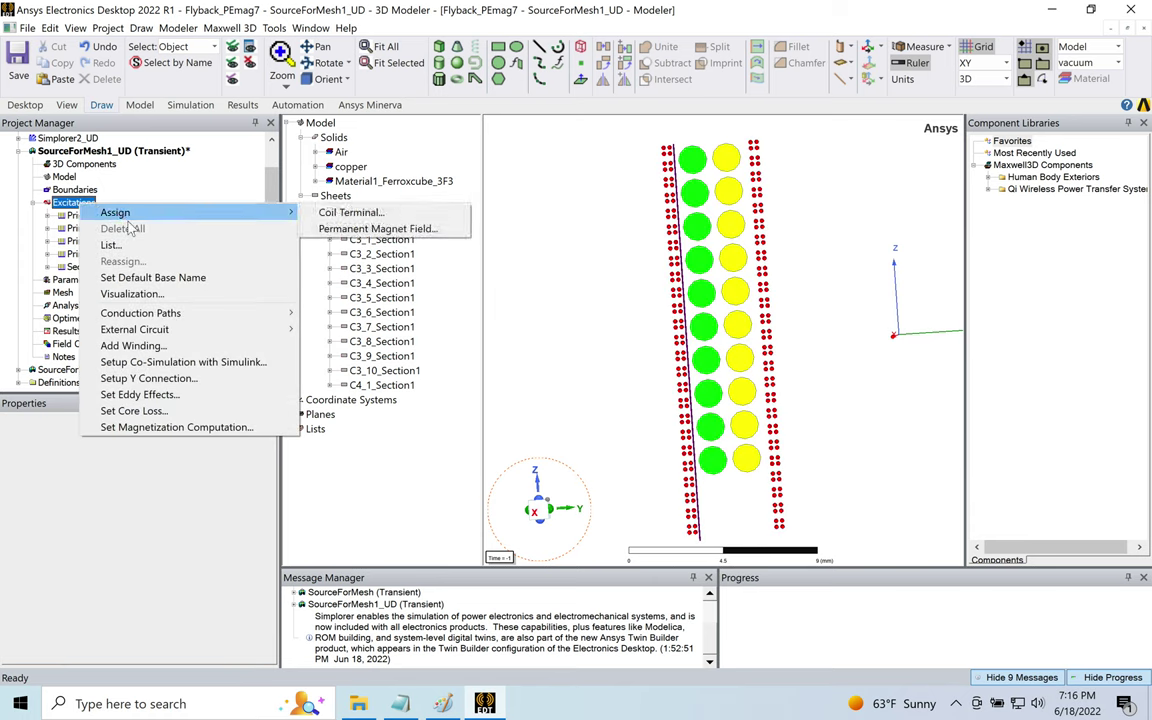
click(149, 345)
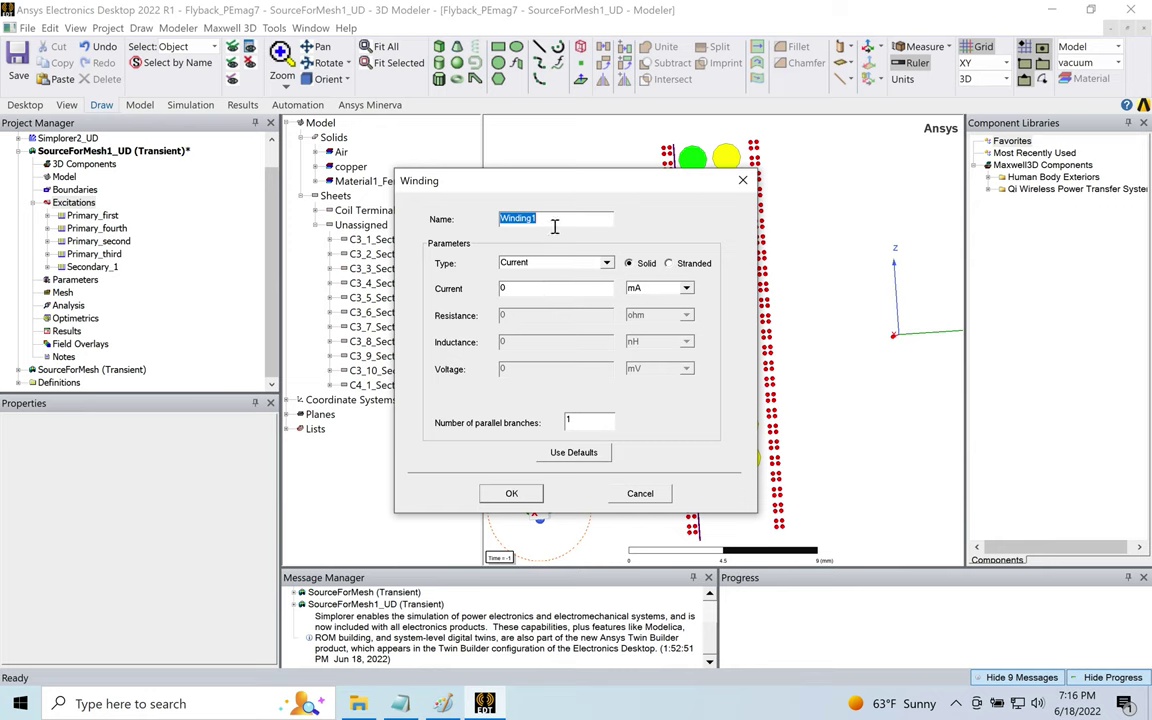
text(Secondary_2)
click(606, 265)
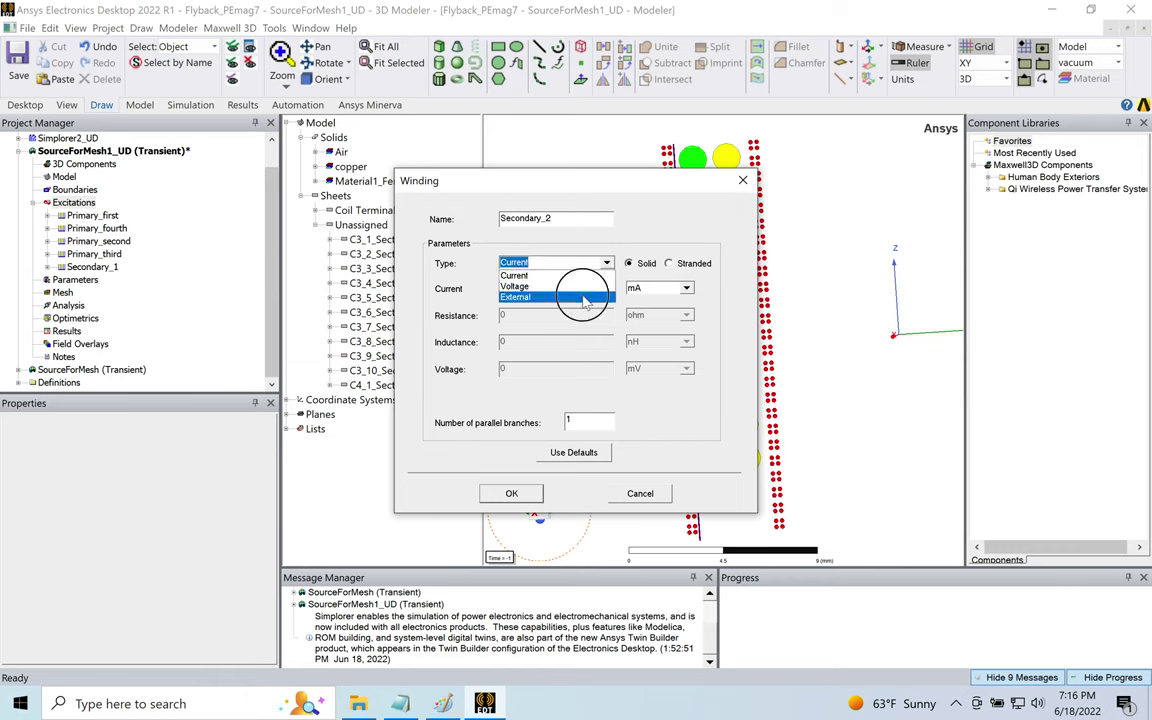
click(572, 297)
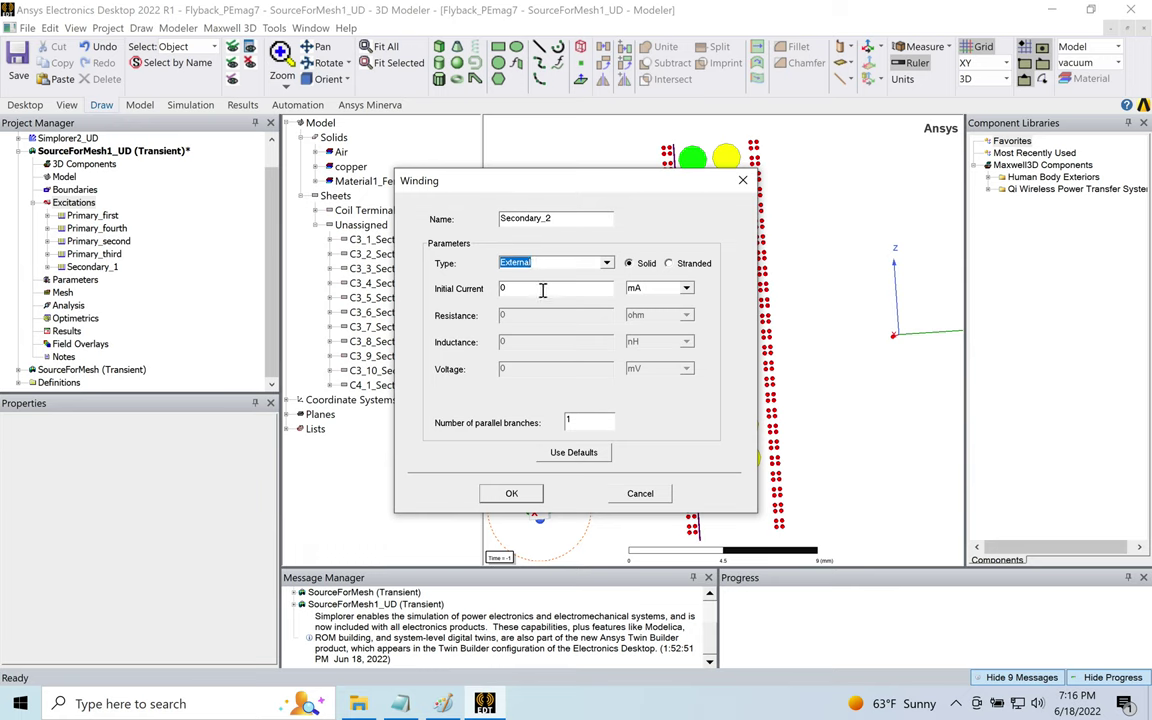
click(510, 492)
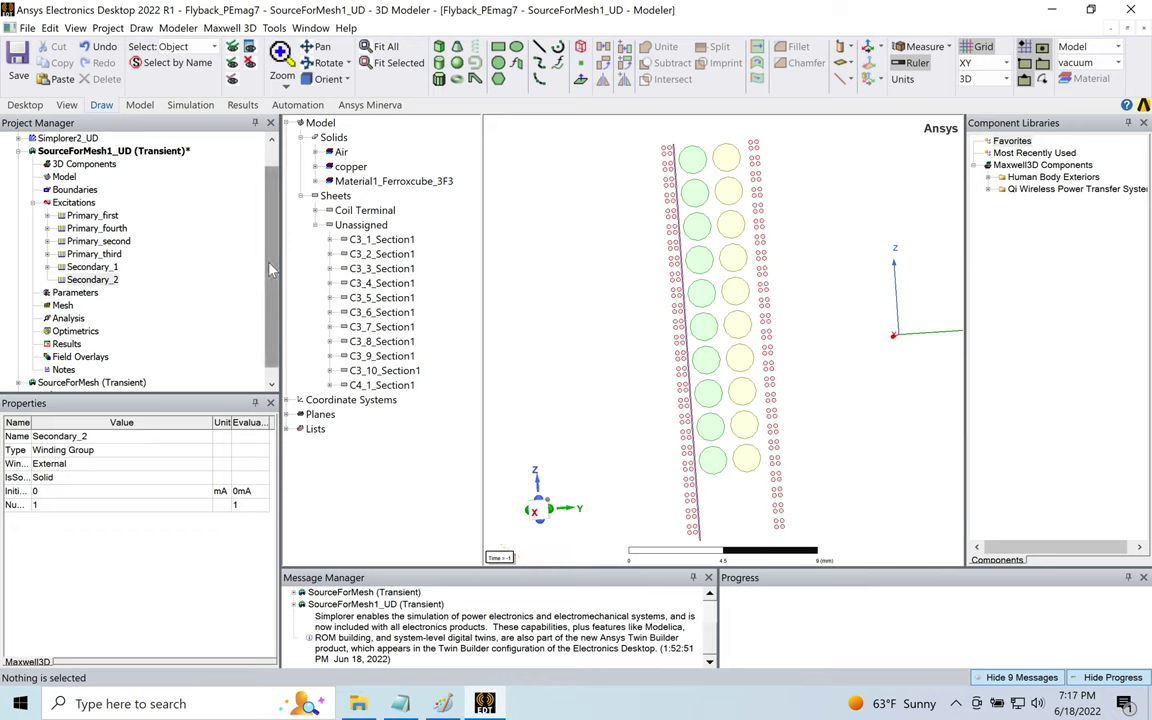
- Review the properties of the Secondary_2 winding
drag(269, 268, 268, 232)
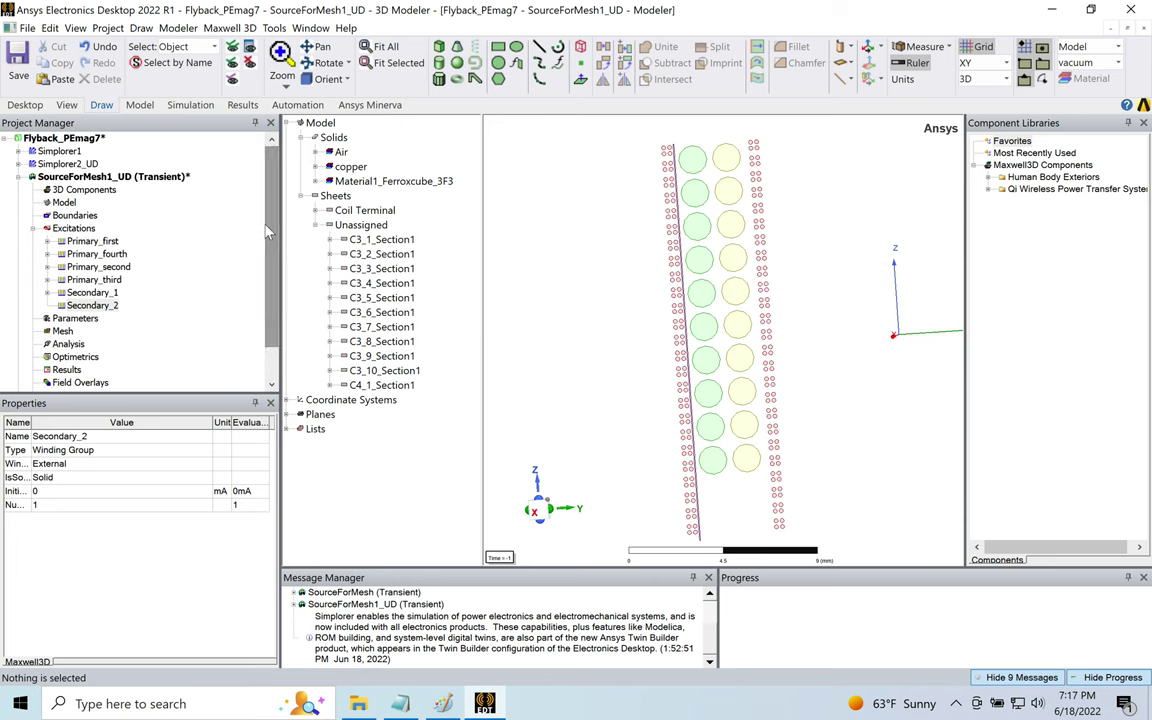
click(106, 306)
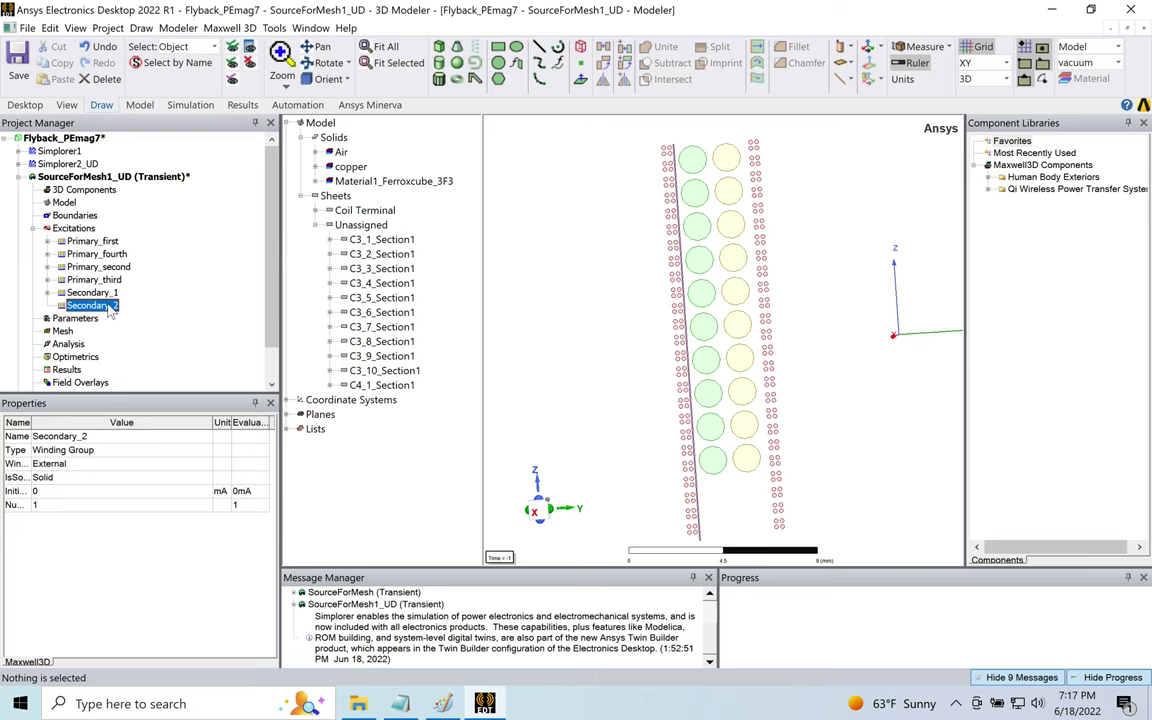
right_click(110, 311)
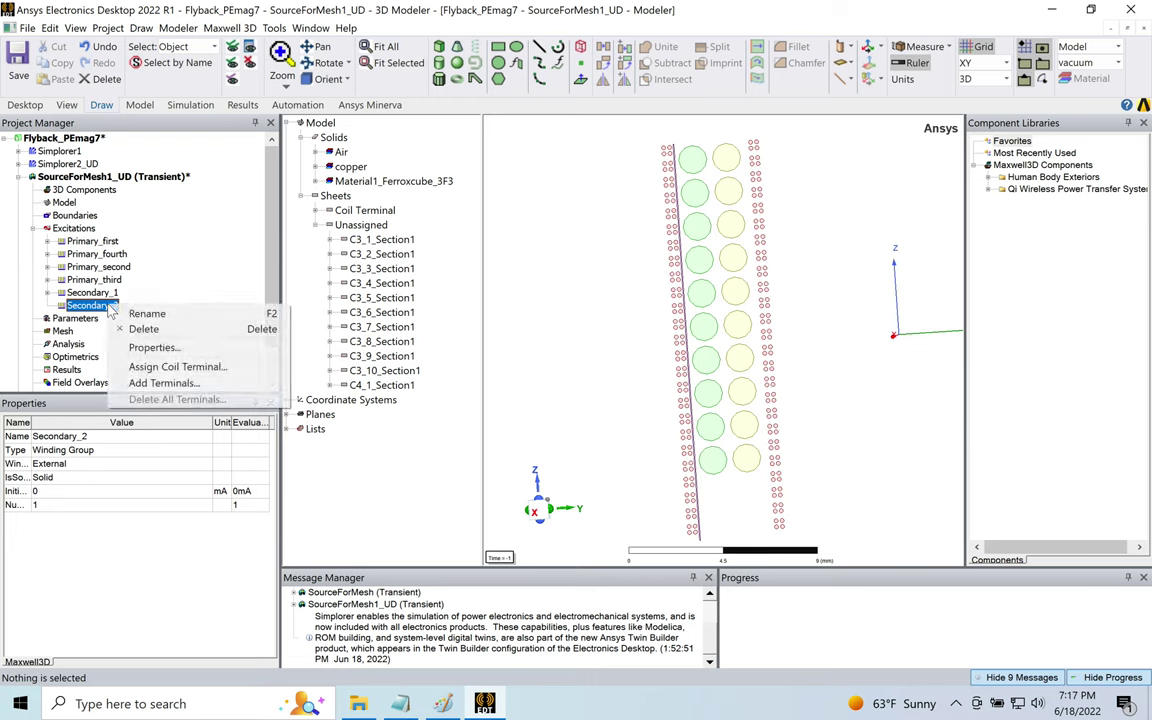
click(155, 348)
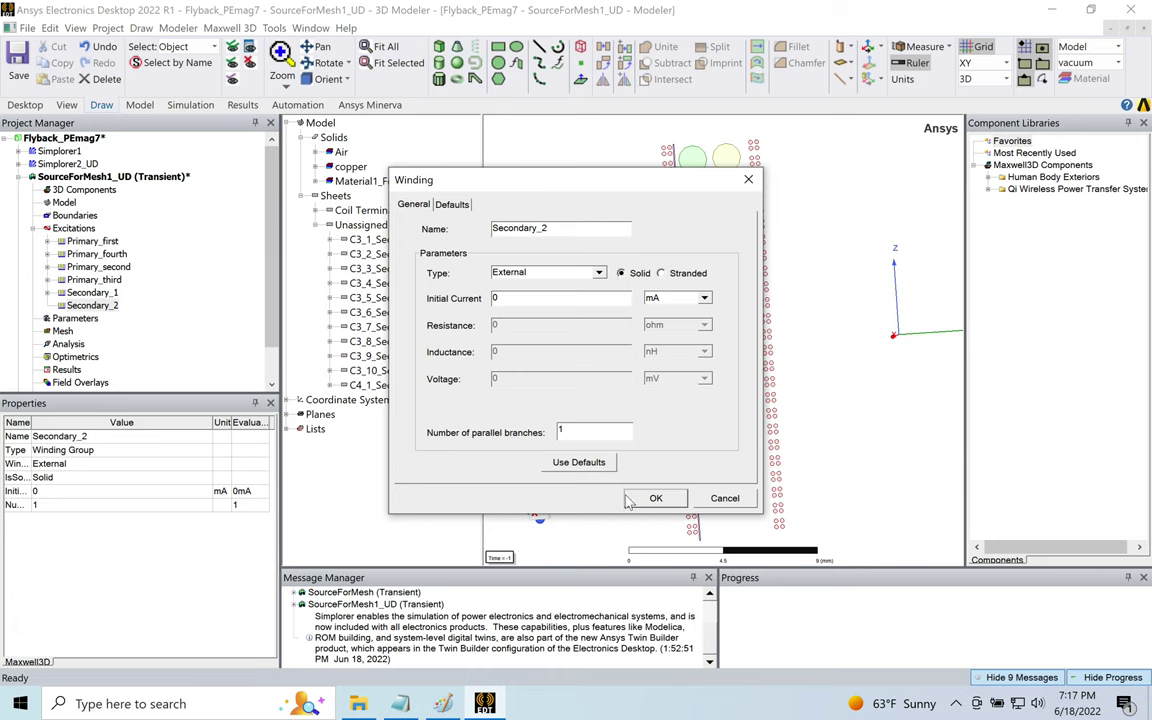
click(656, 498)
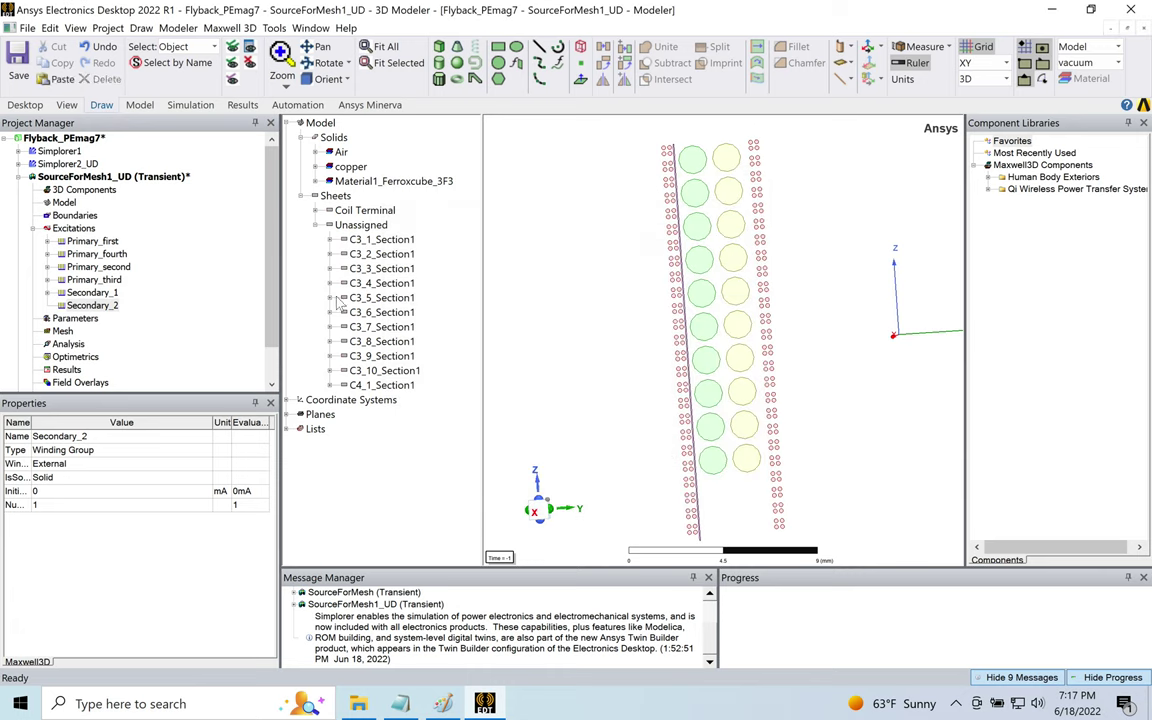
click(388, 240)
key(ctrl+a)
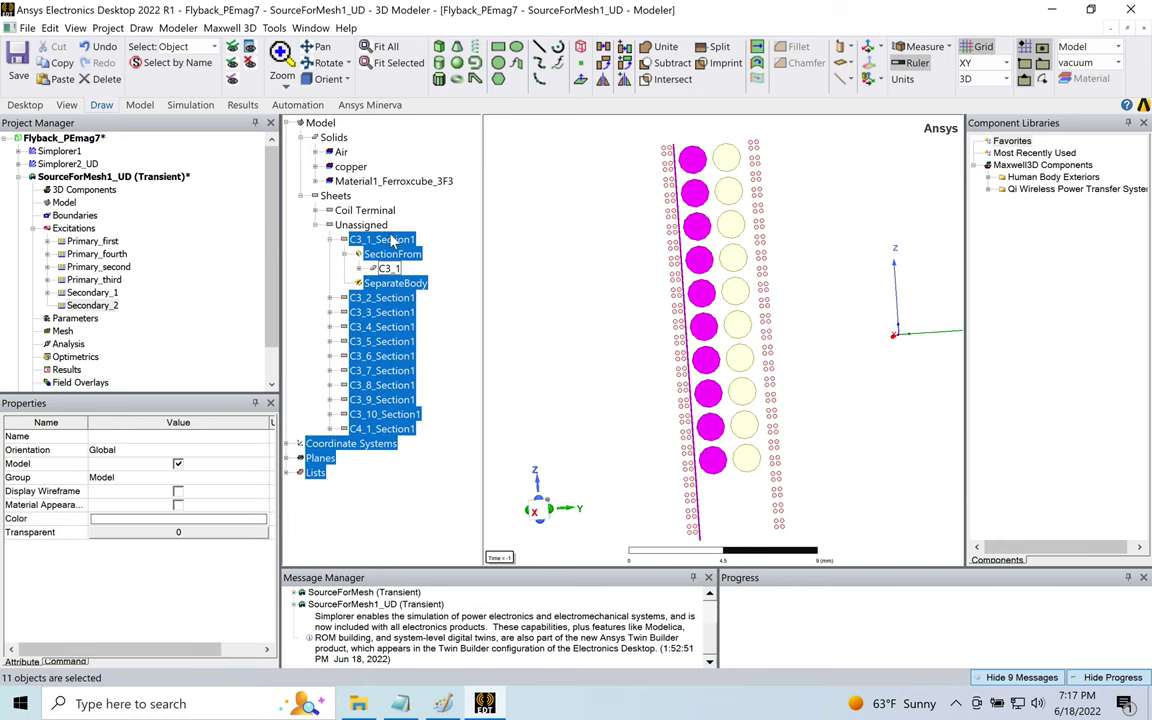
click(596, 325)
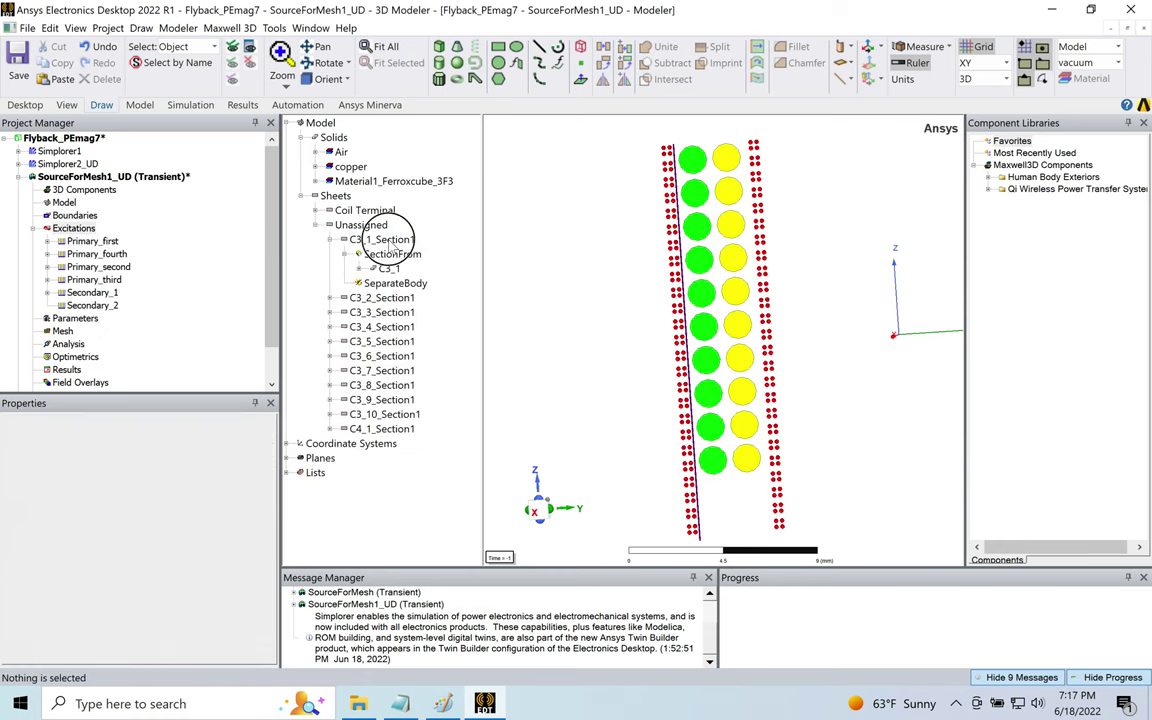
- Select the Unassigned sections C3_1_Section1 through C3_10_Section1 and assign them coil terminals with base name Sec_2
click(362, 240)
click(331, 241)
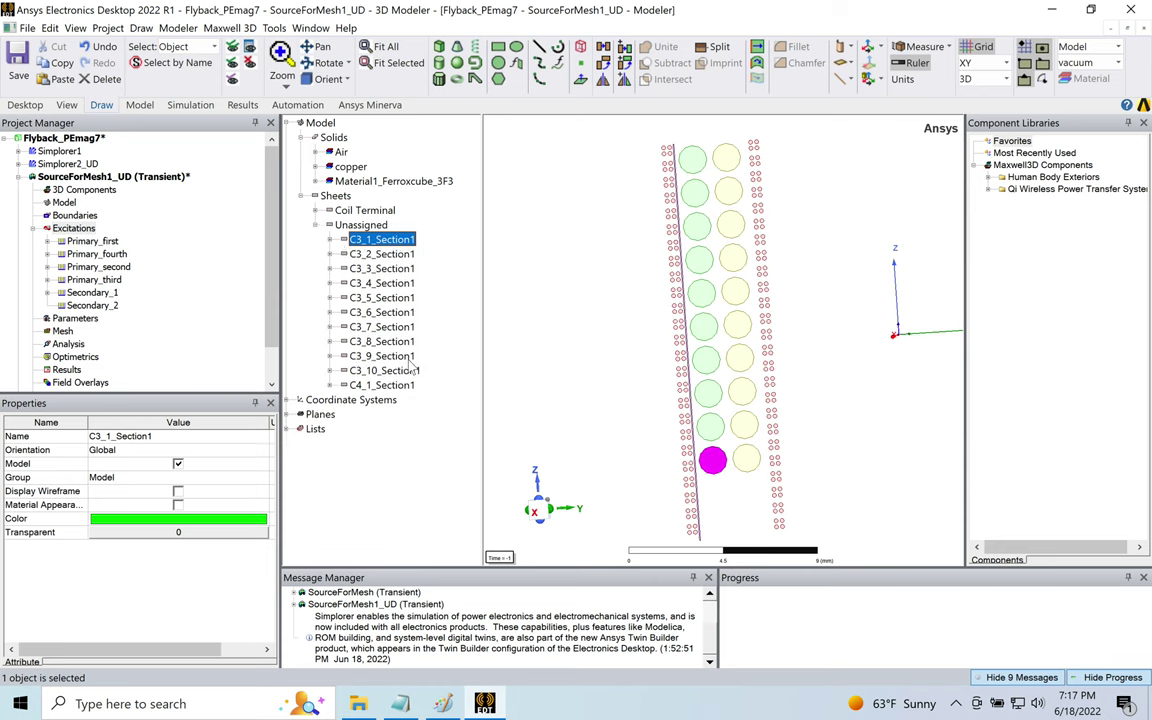
shift+click(384, 370)
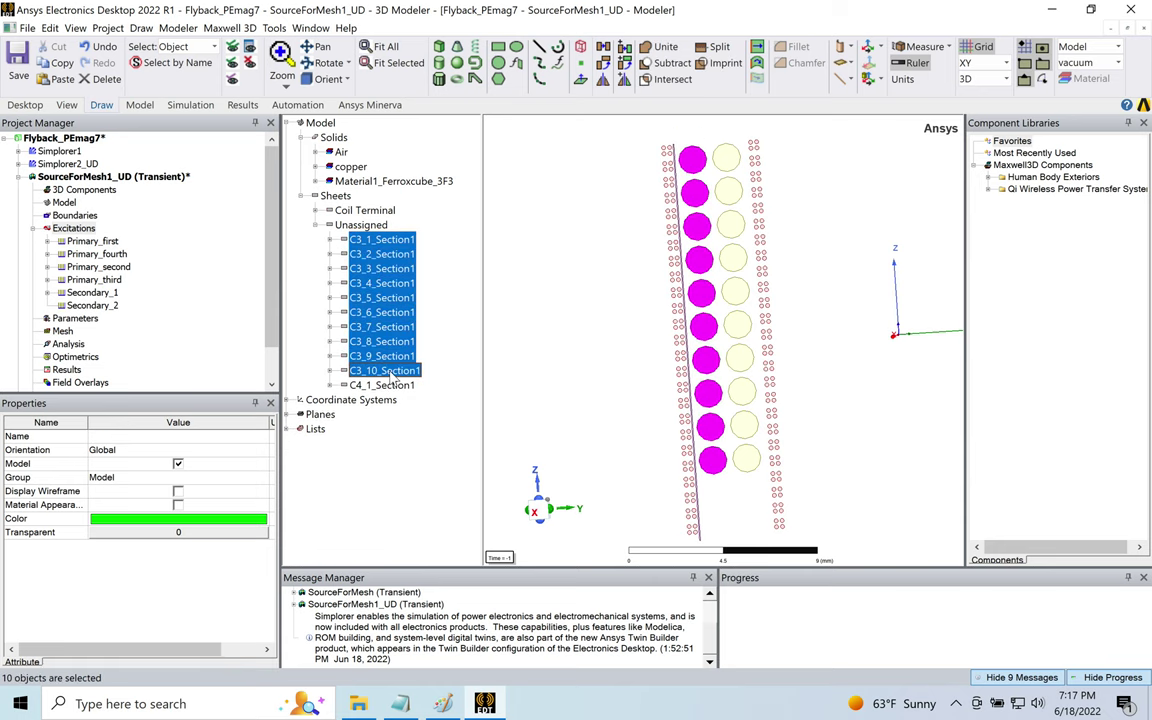
right_click(390, 371)
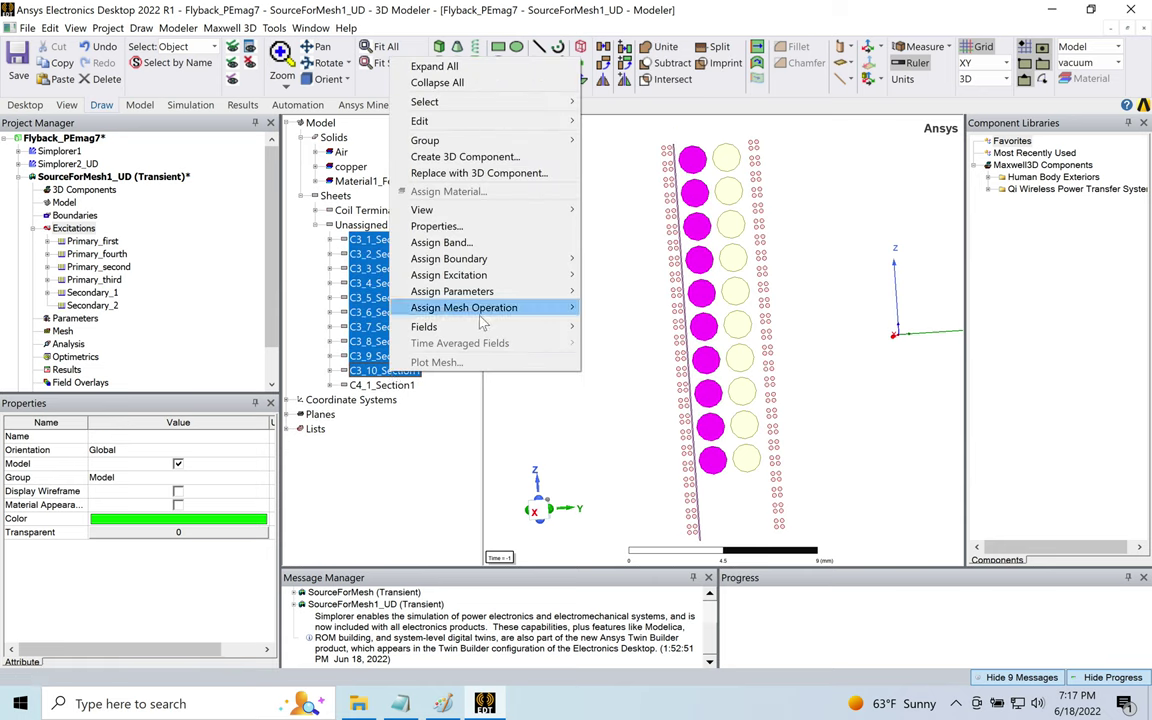
mouse_move(466, 280)
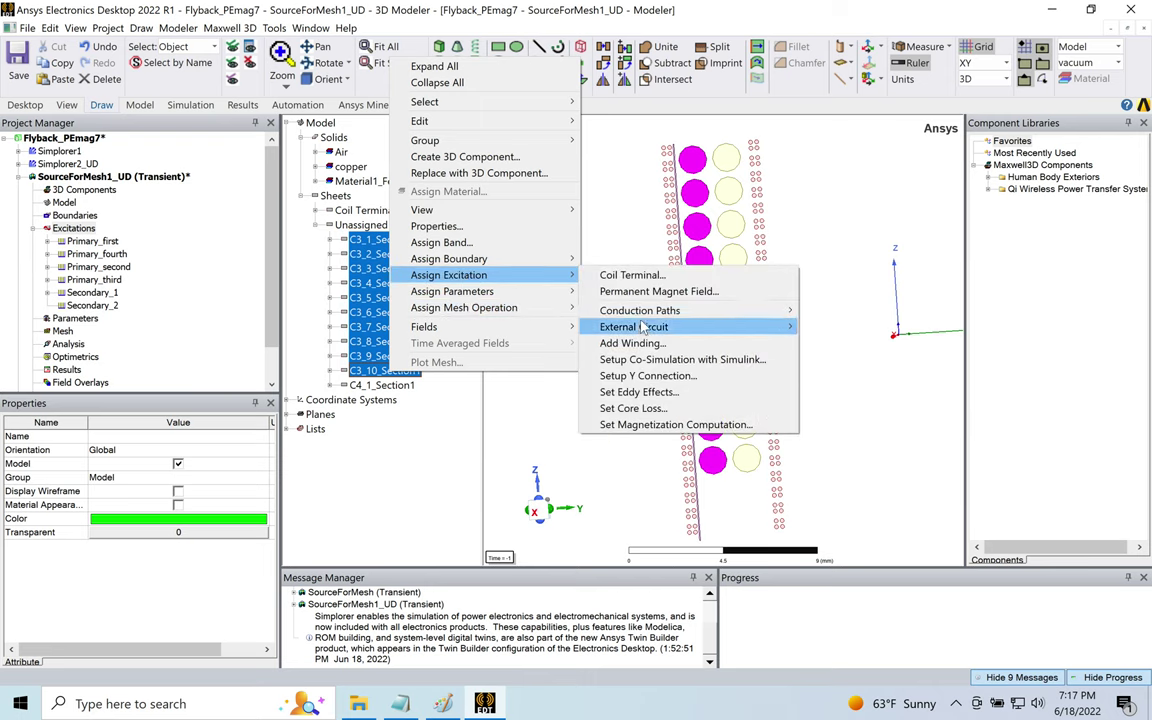
click(624, 275)
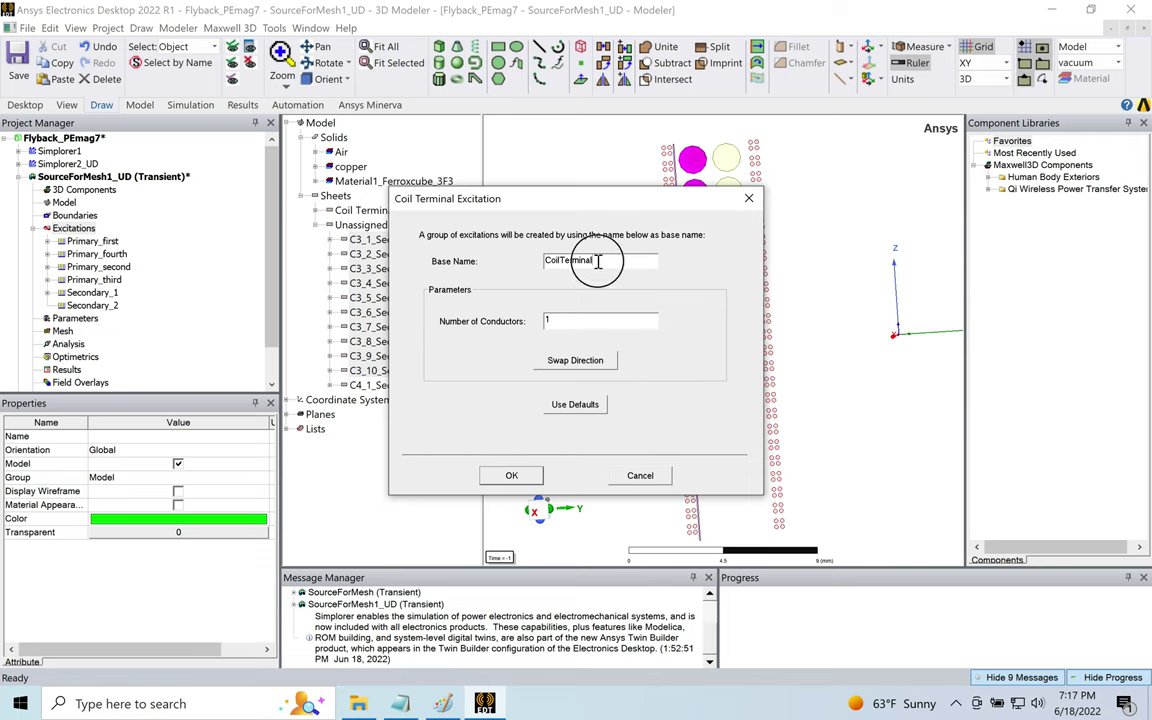
double_click(605, 260)
text(Sec_2)
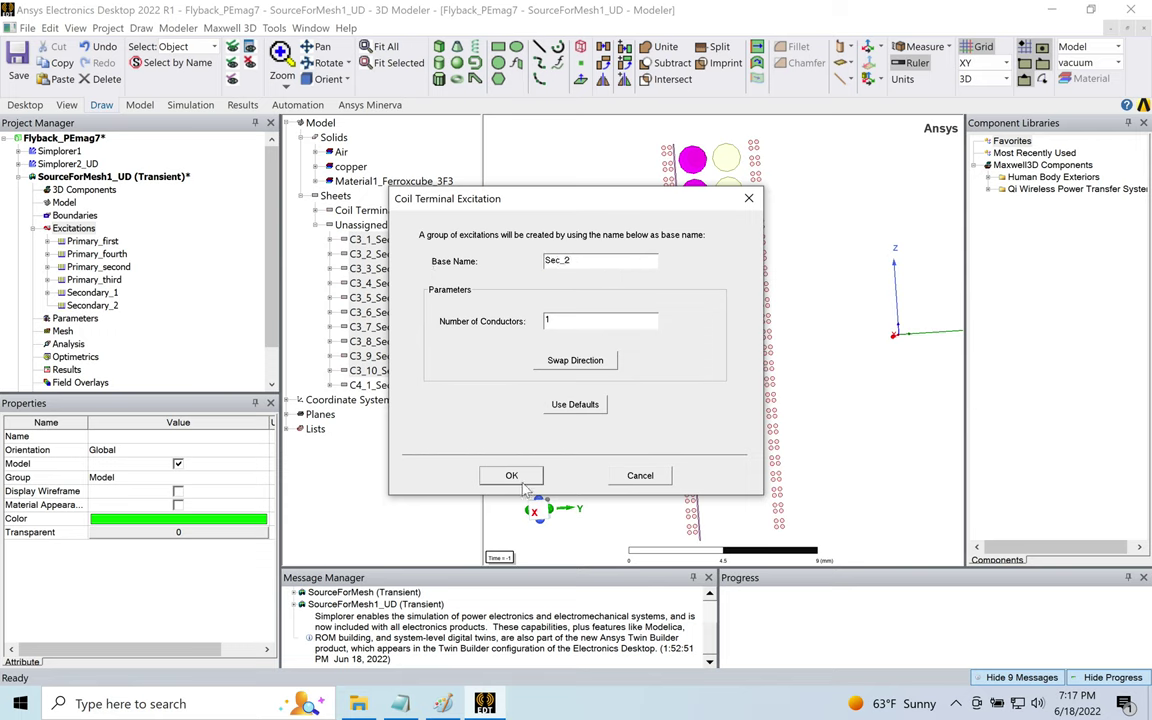
click(511, 475)
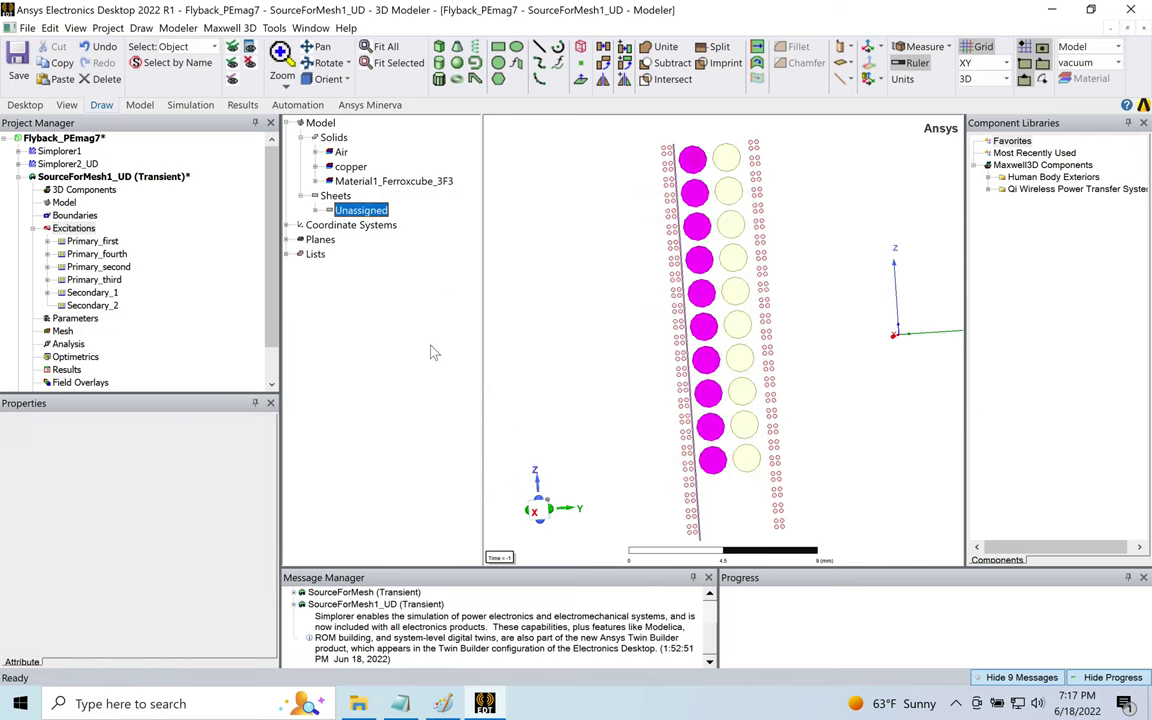
- Add terminals Sec_2_1 through Sec_2_10 to the Secondary_2 winding, listing only the terminals not assigned to any winding
drag(270, 258, 270, 348)
click(105, 281)
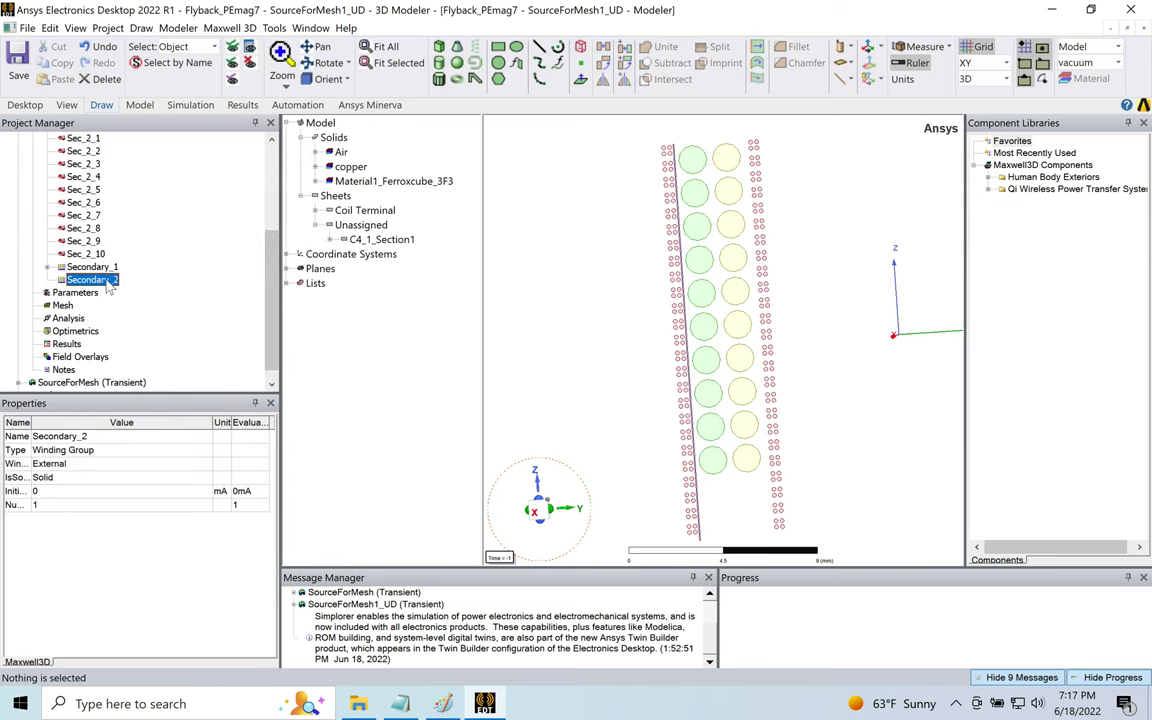
right_click(108, 283)
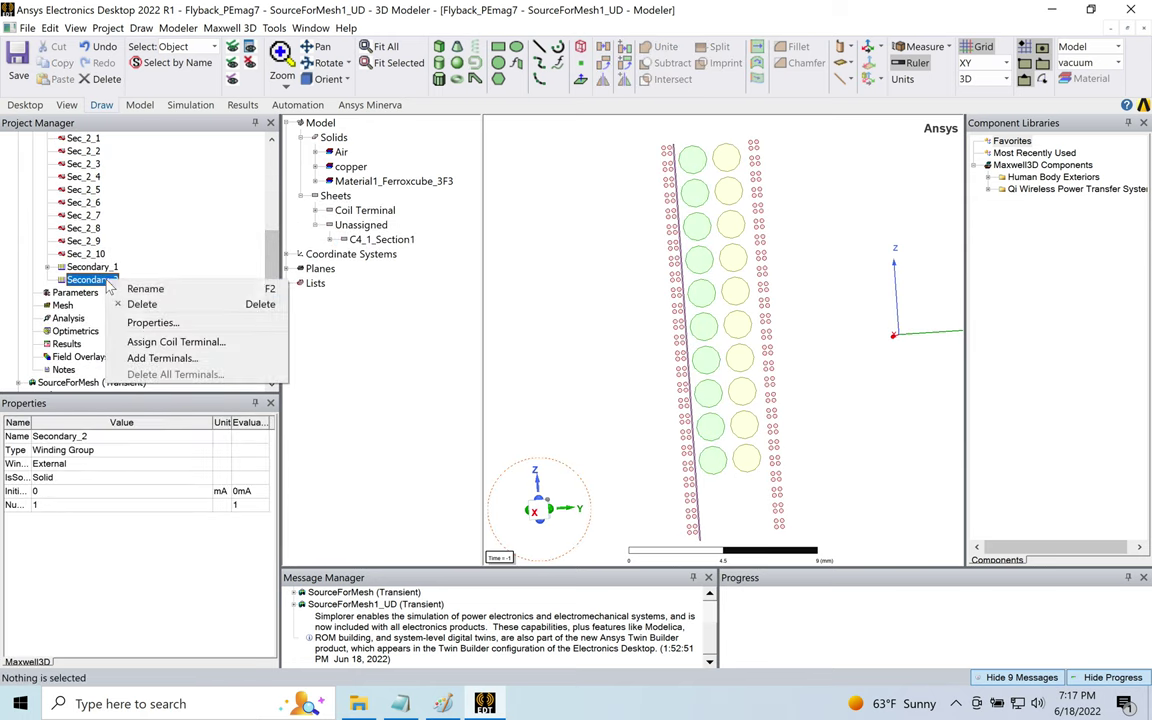
click(160, 358)
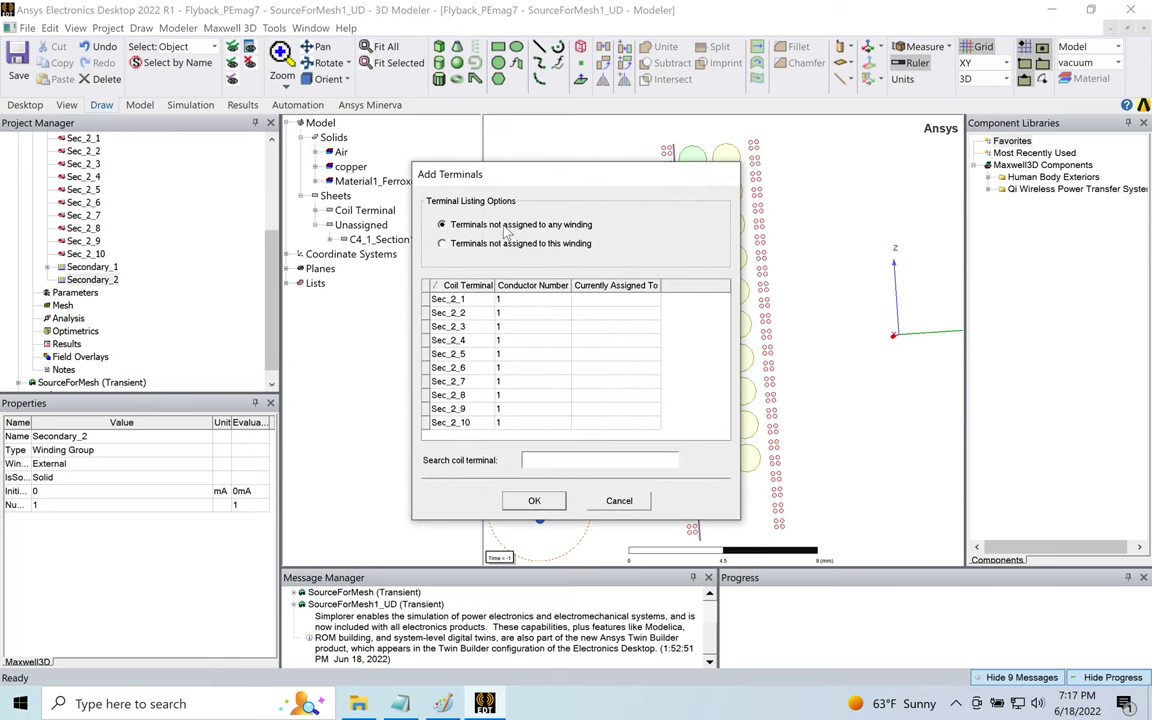
click(462, 300)
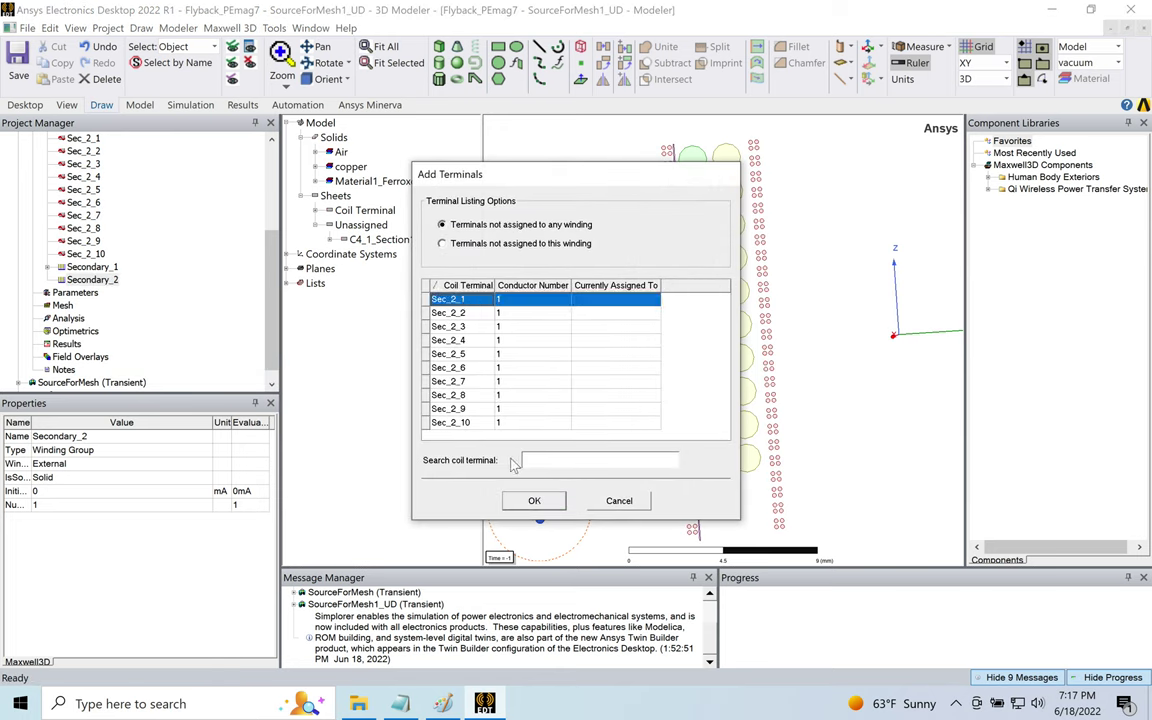
shift+click(461, 423)
click(534, 500)
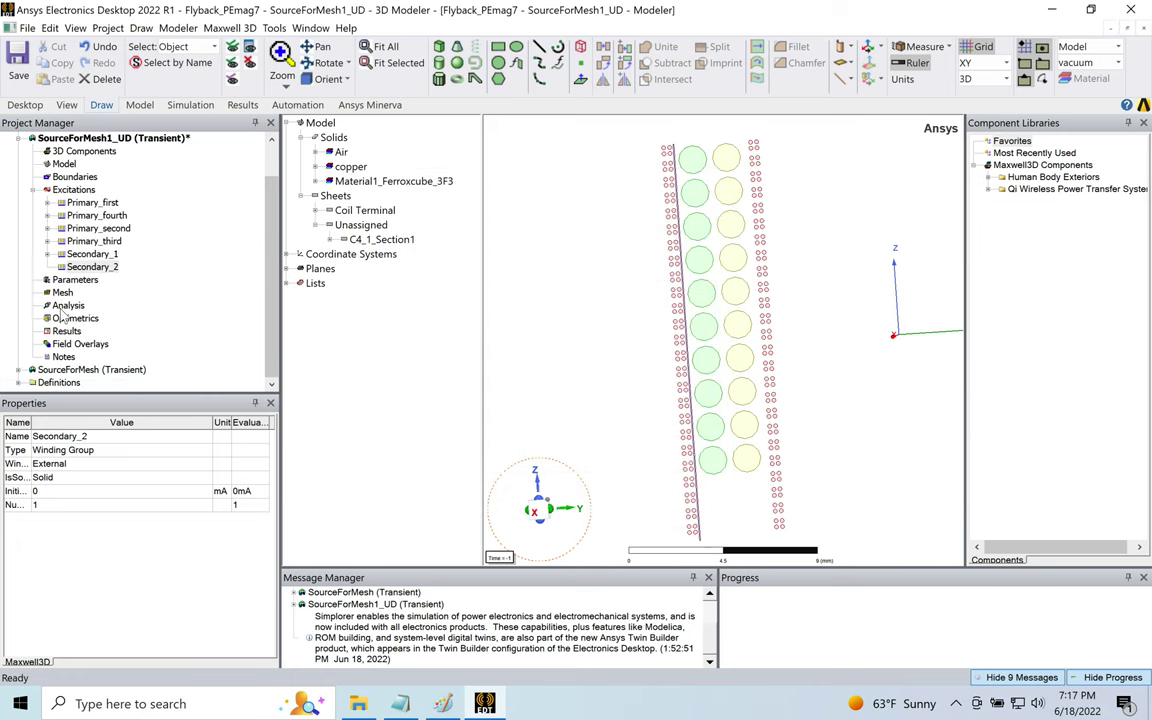
- Review the winding properties of Secondary_2 in the SourceForMesh1_UD design after adding its terminals
right_click(95, 267)
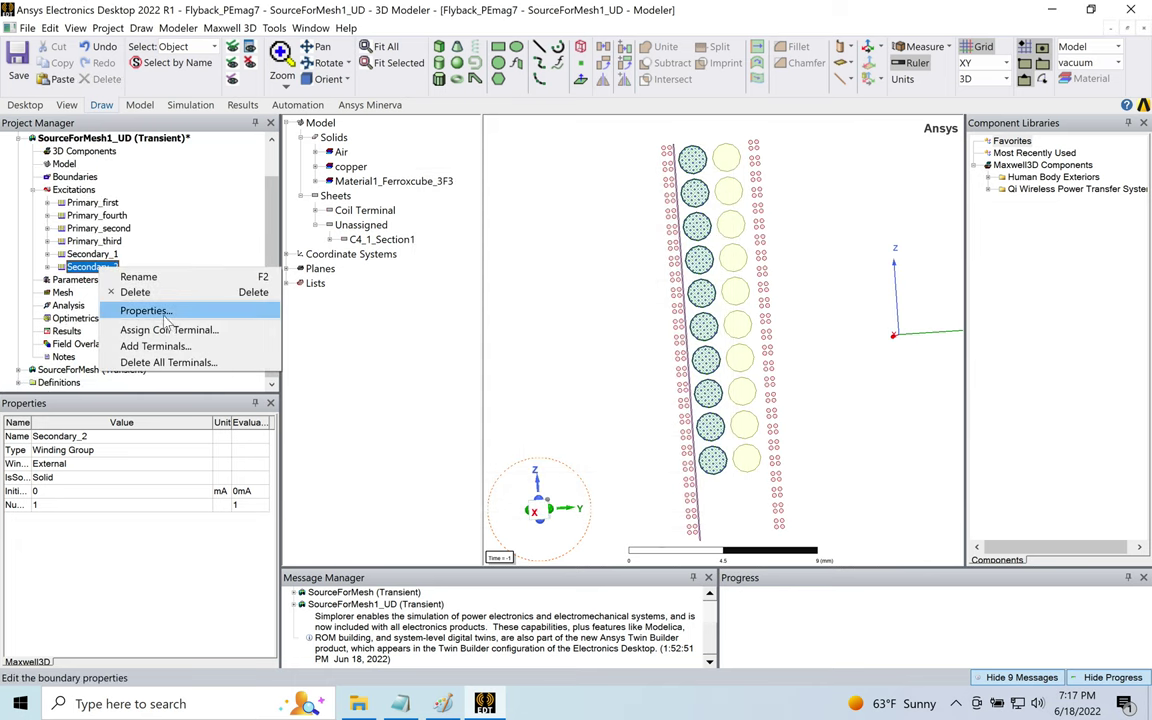
click(165, 313)
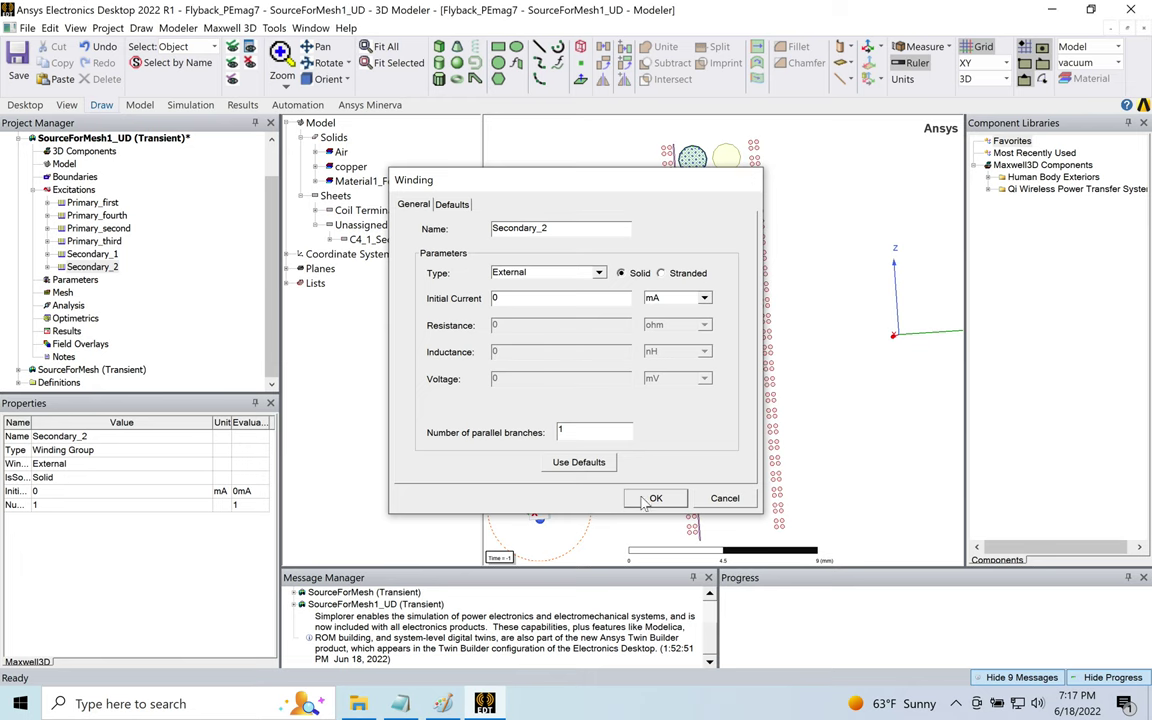
click(653, 498)
click(152, 145)
right_click(153, 145)
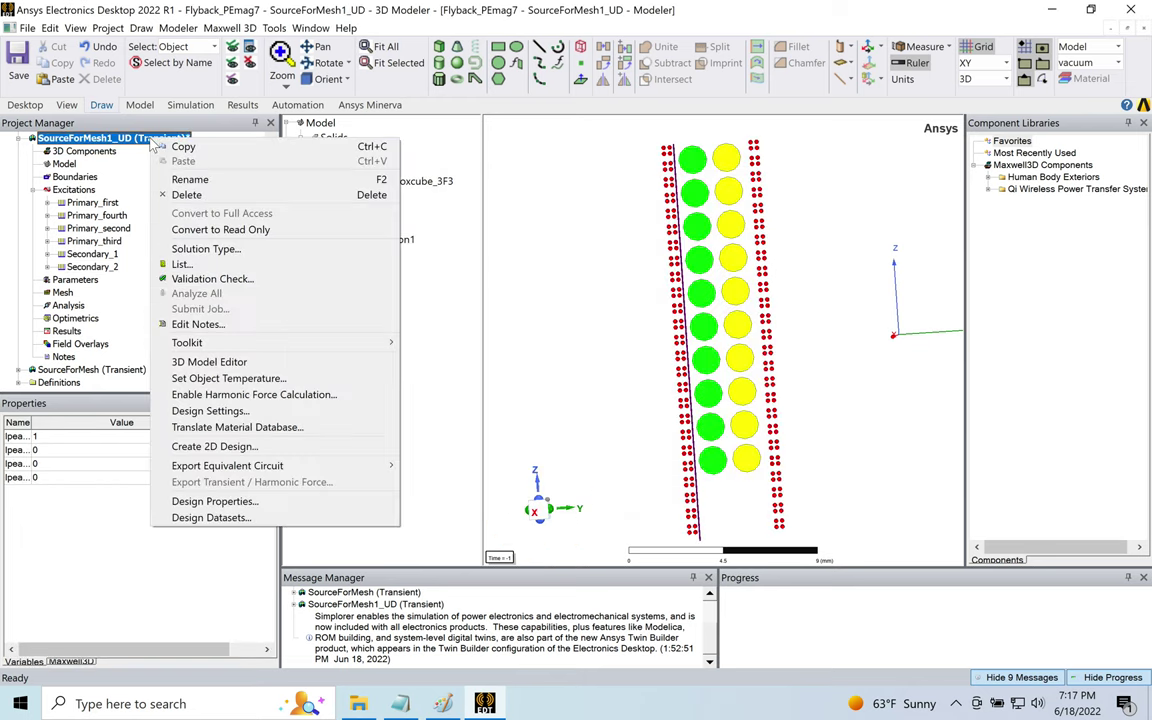
click(471, 279)
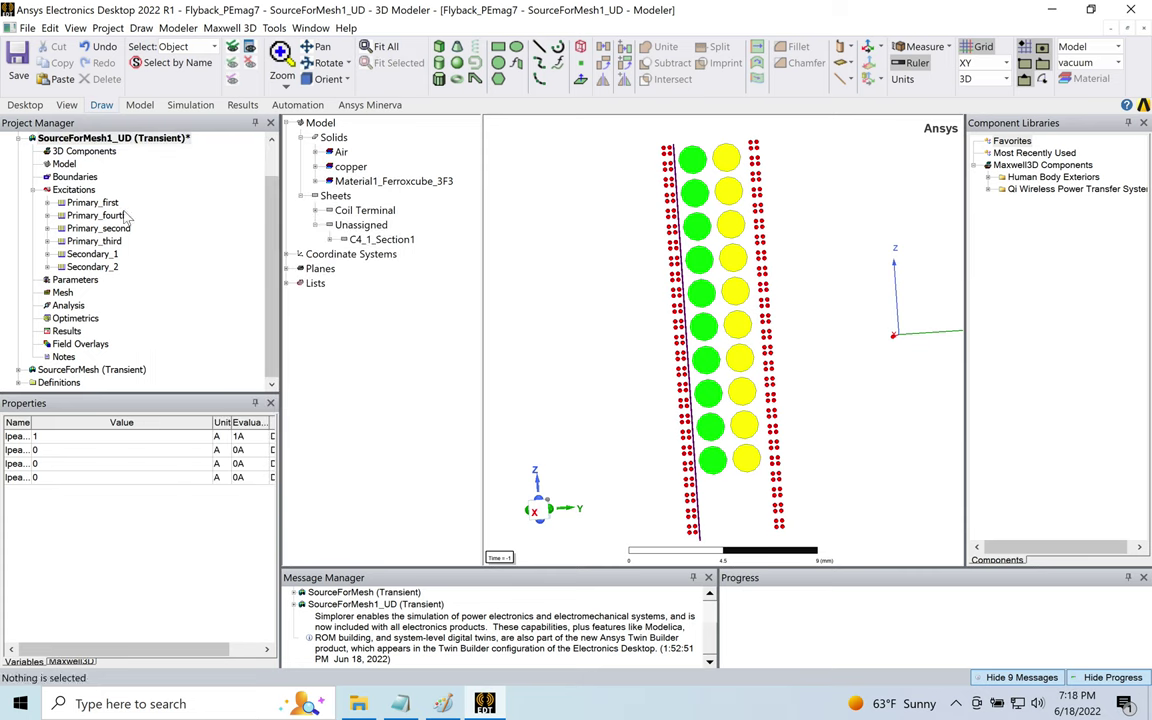
- Examine the available winding types in the Secondary_1 properties without applying a change
drag(273, 247, 270, 188)
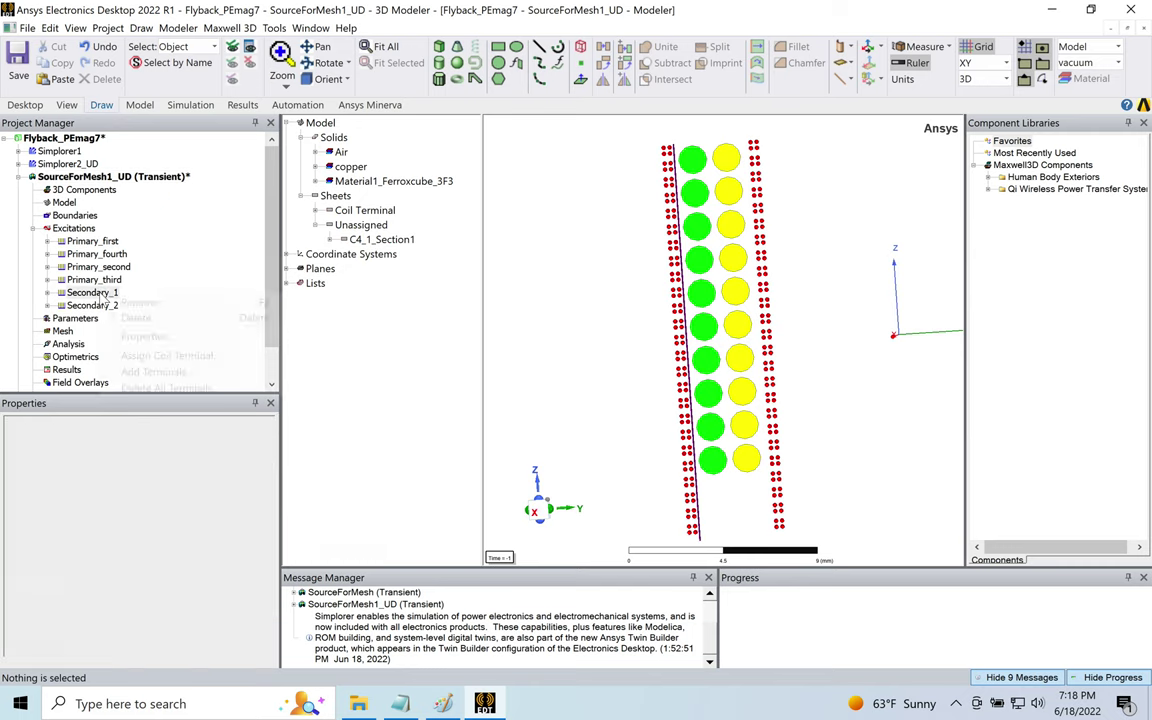
right_click(105, 293)
click(148, 337)
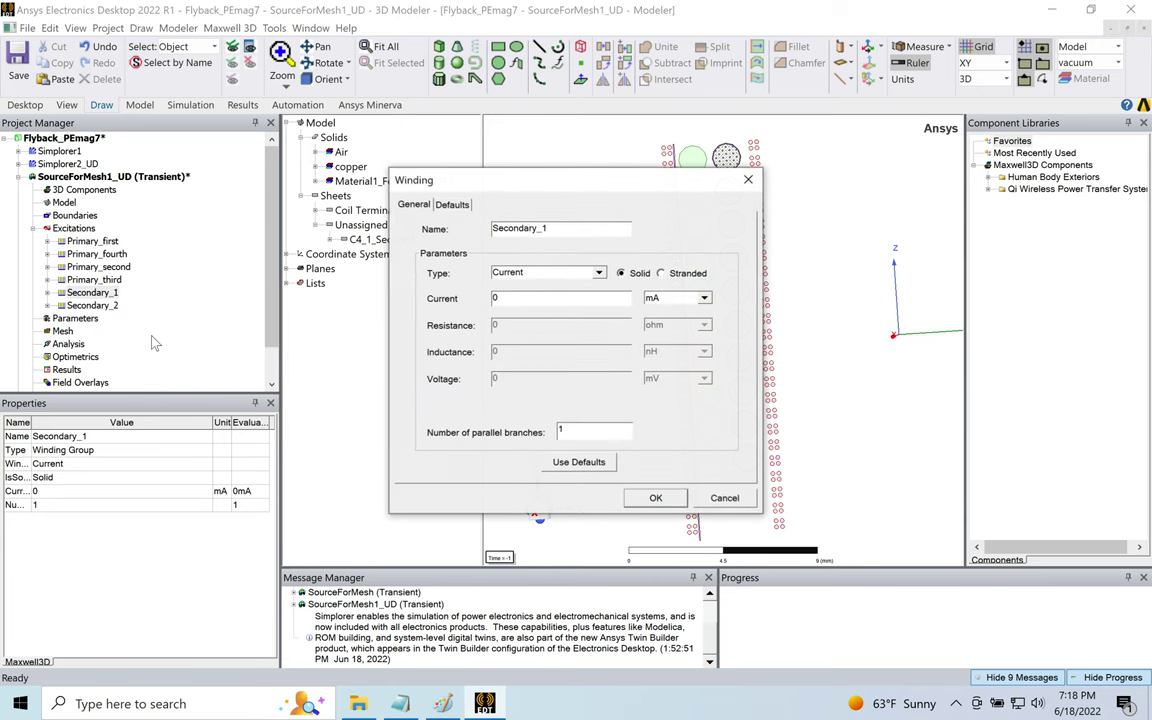
click(600, 274)
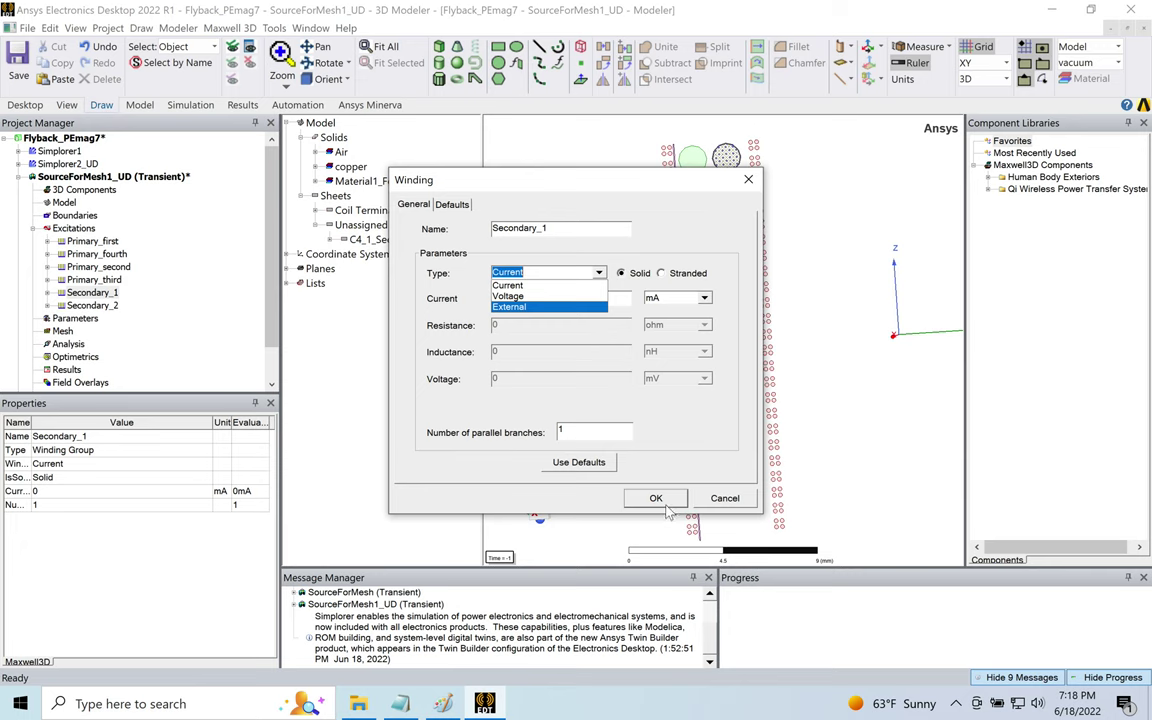
click(724, 497)
click(725, 497)
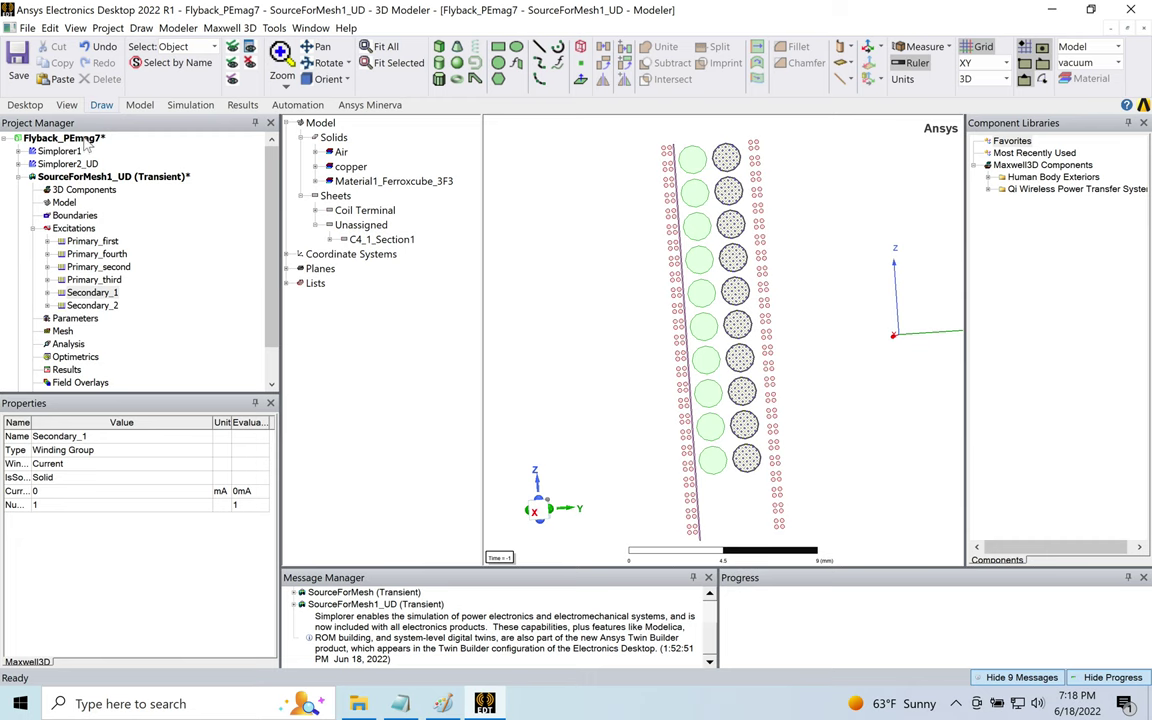
- Look through the design types that can be inserted into the Flyback_PEmag7 project and view the Simplorer2_UD schematic
right_click(87, 144)
key(Escape)
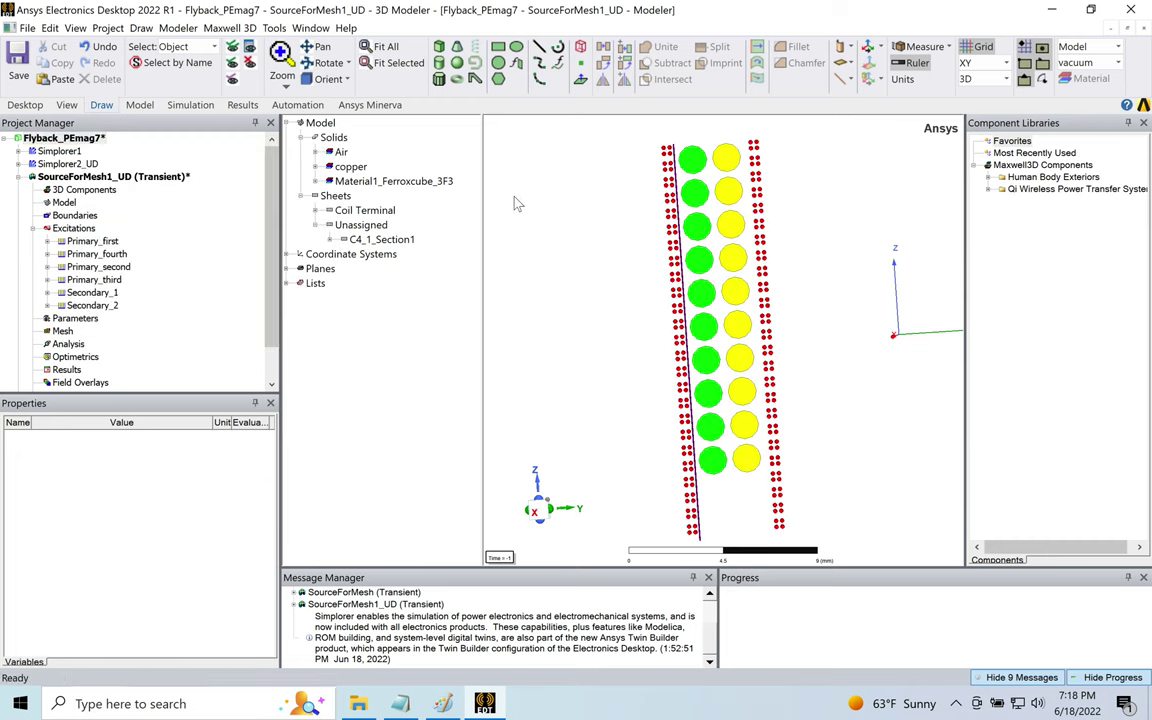
click(78, 137)
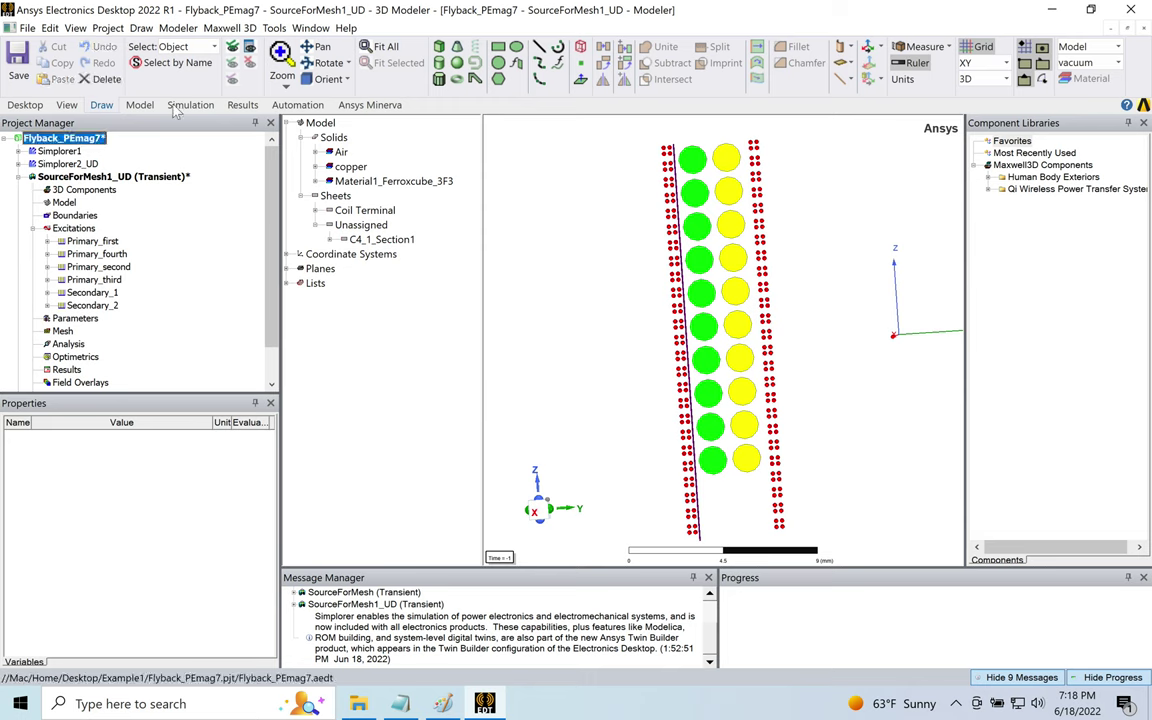
click(138, 30)
mouse_move(110, 32)
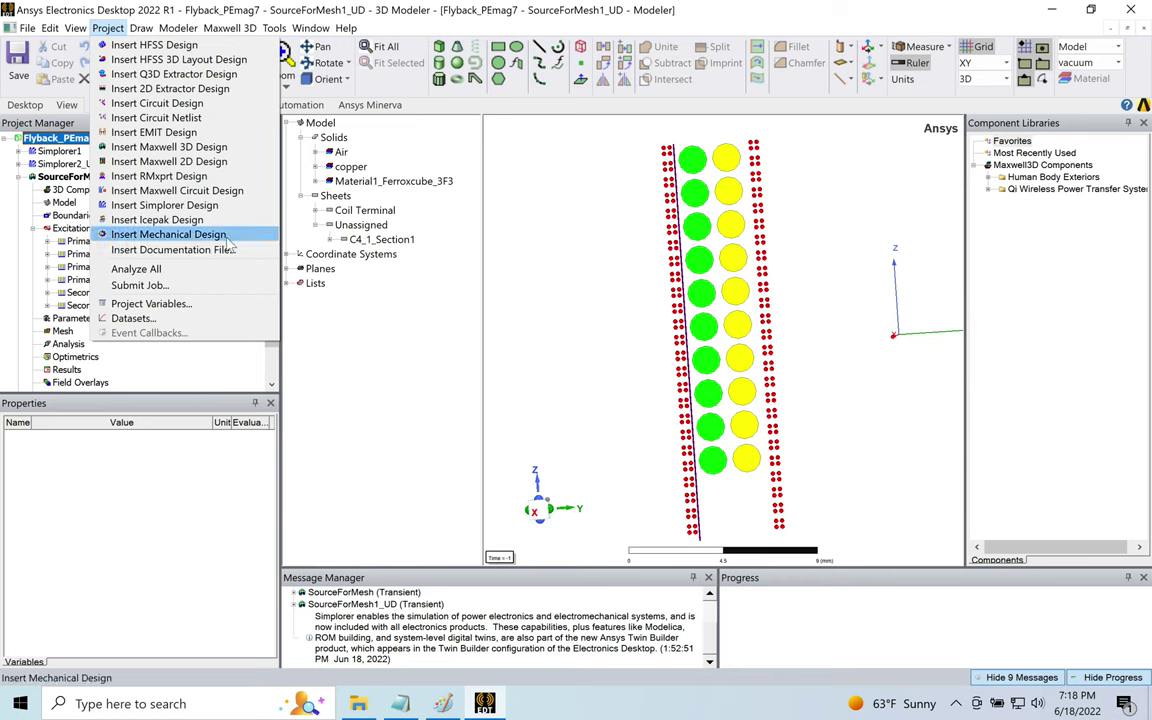
click(165, 204)
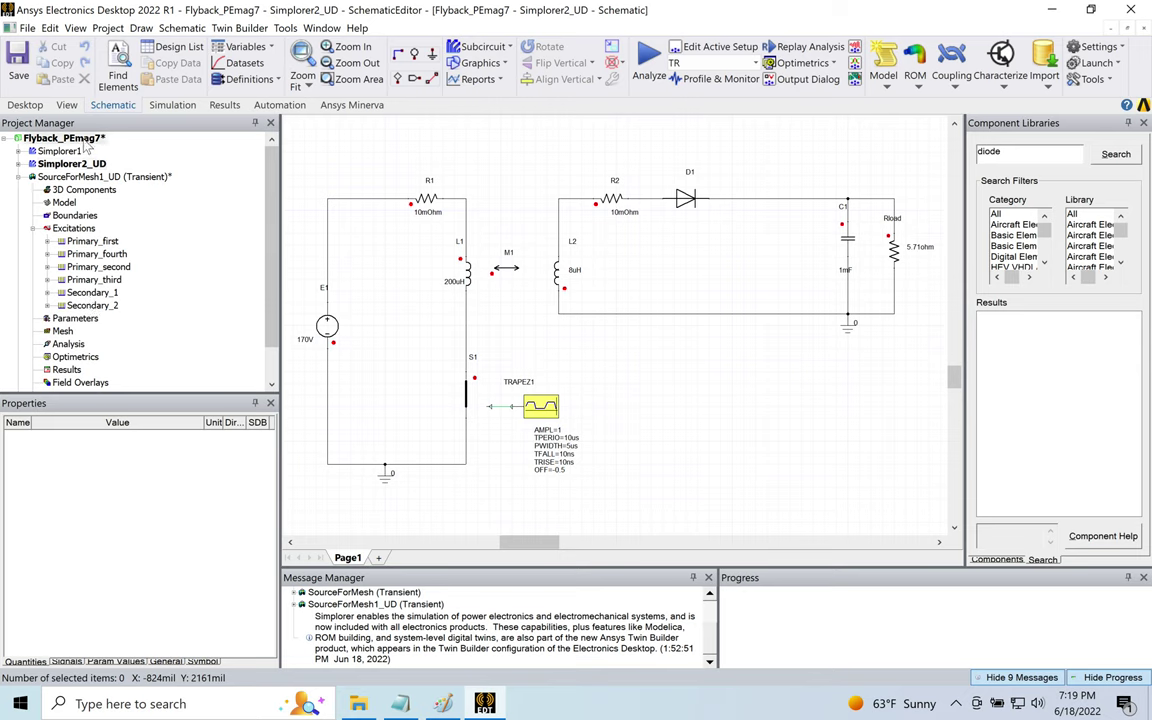
- Insert a Maxwell Circuit design into the Flyback_PEmag7 project
right_click(70, 138)
click(110, 162)
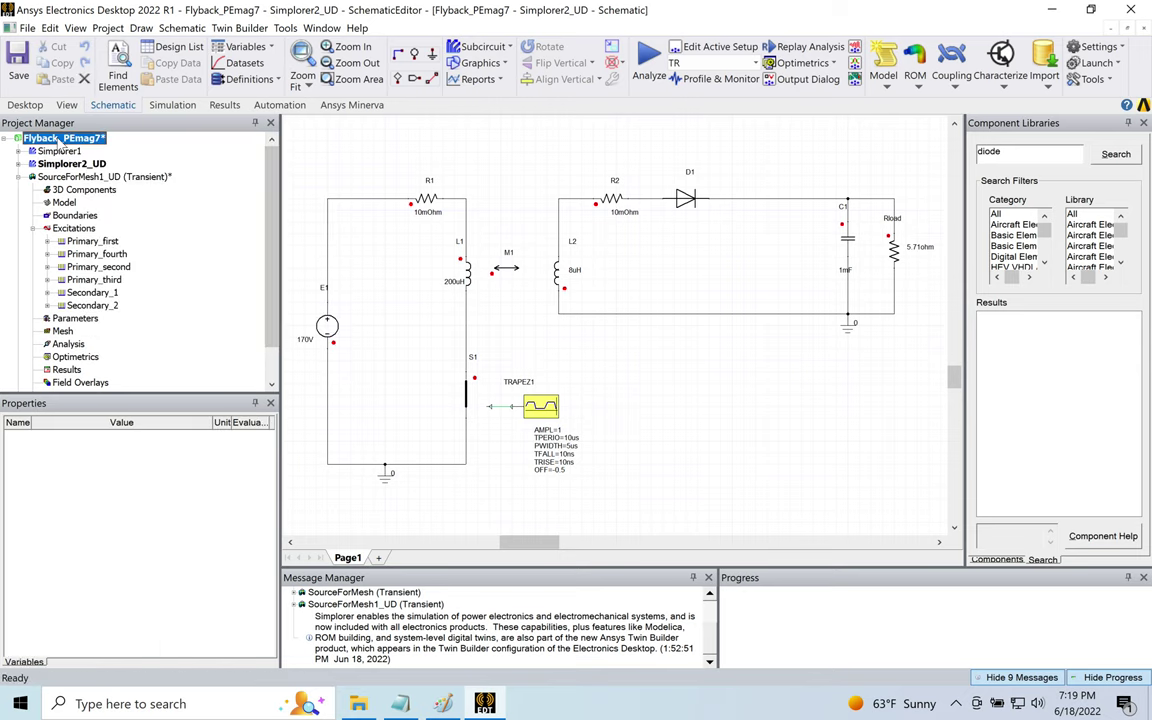
click(141, 27)
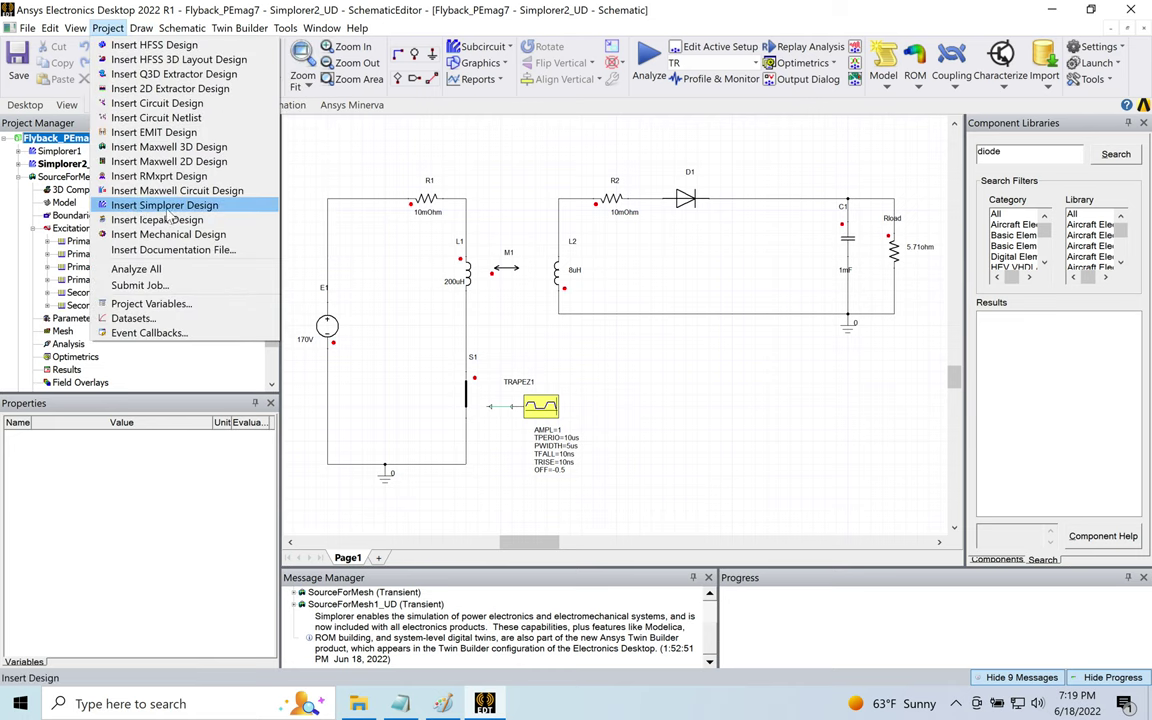
click(165, 192)
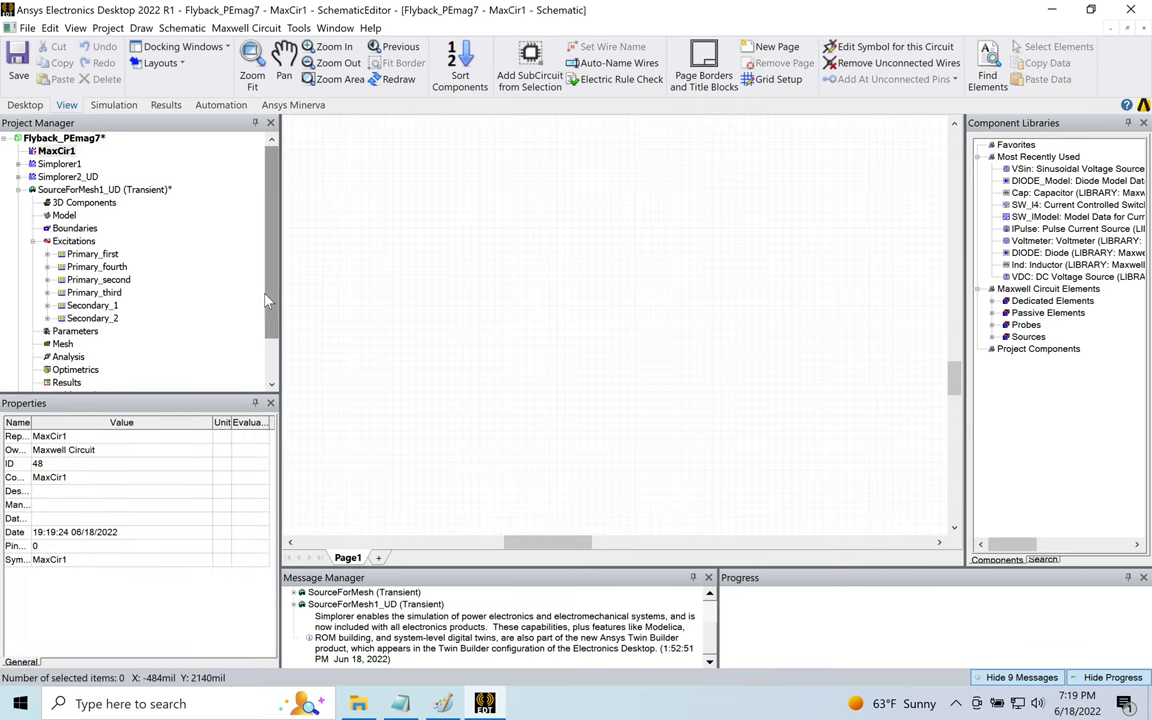
- Set the type of the Primary_first winding to External
scroll(275, 288, down, 1)
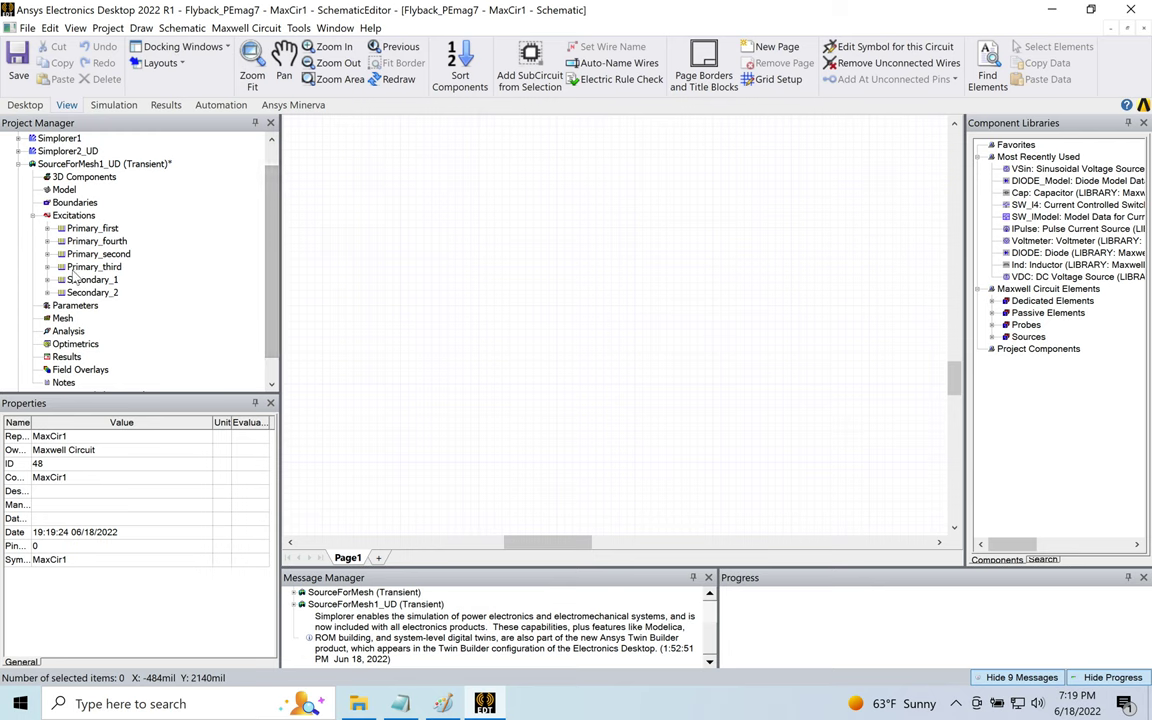
click(92, 229)
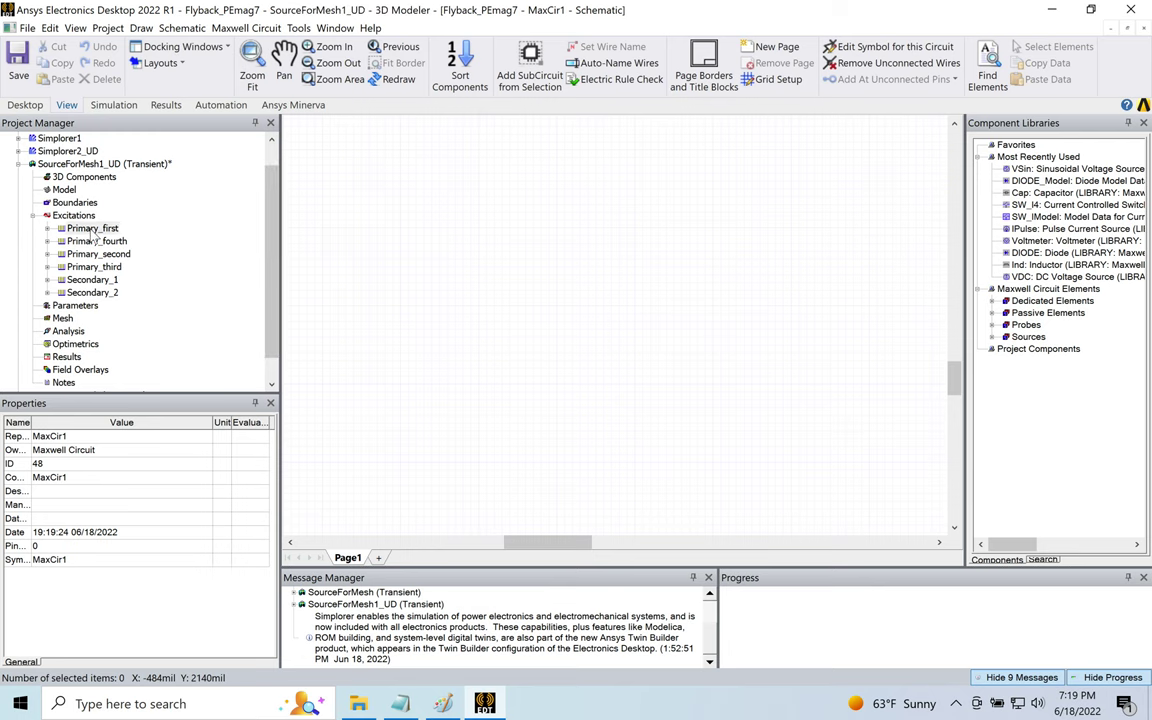
right_click(92, 229)
click(137, 273)
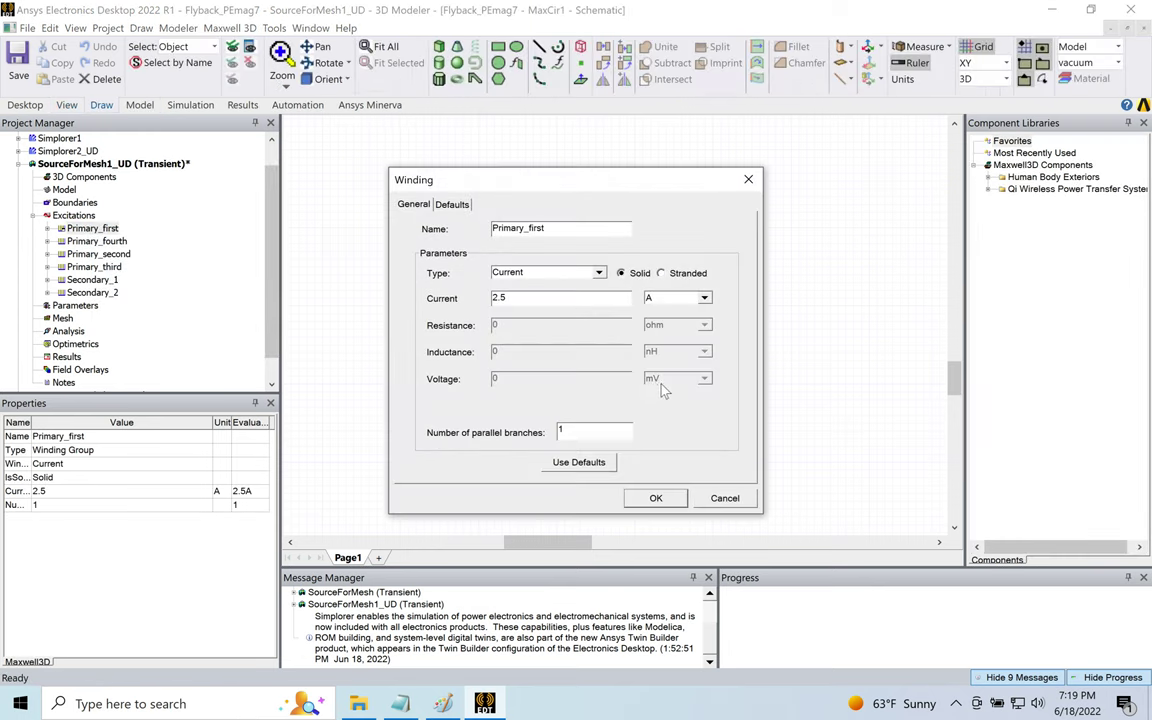
click(598, 273)
click(512, 305)
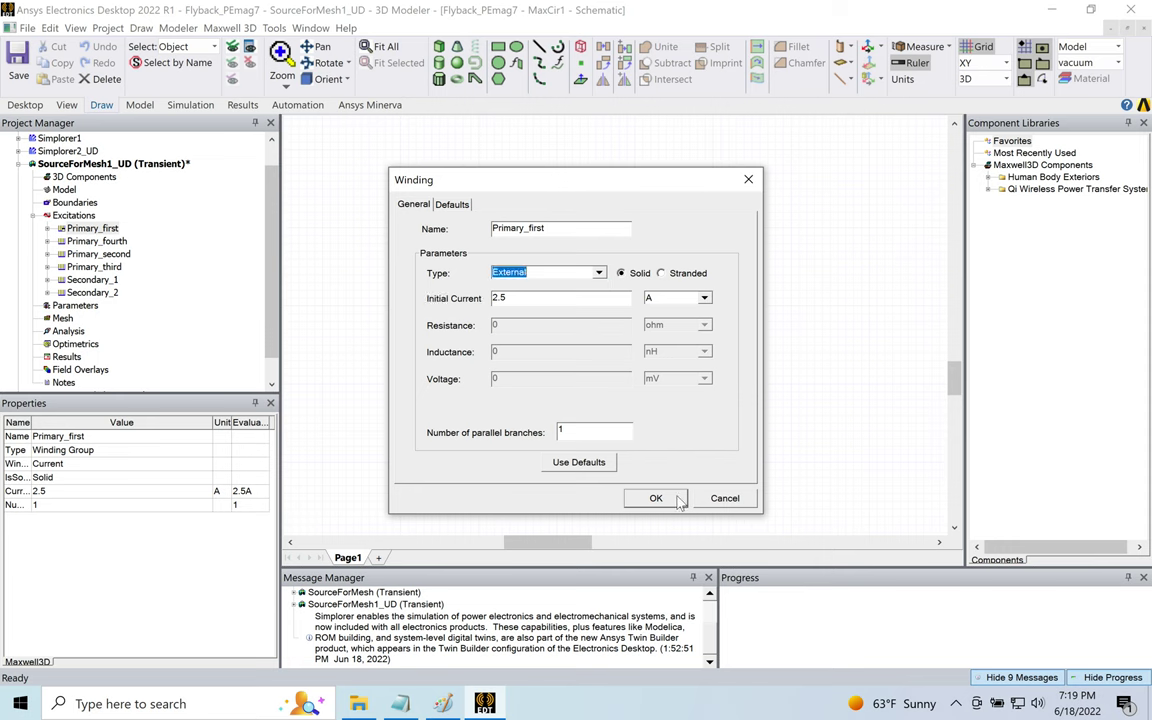
click(656, 499)
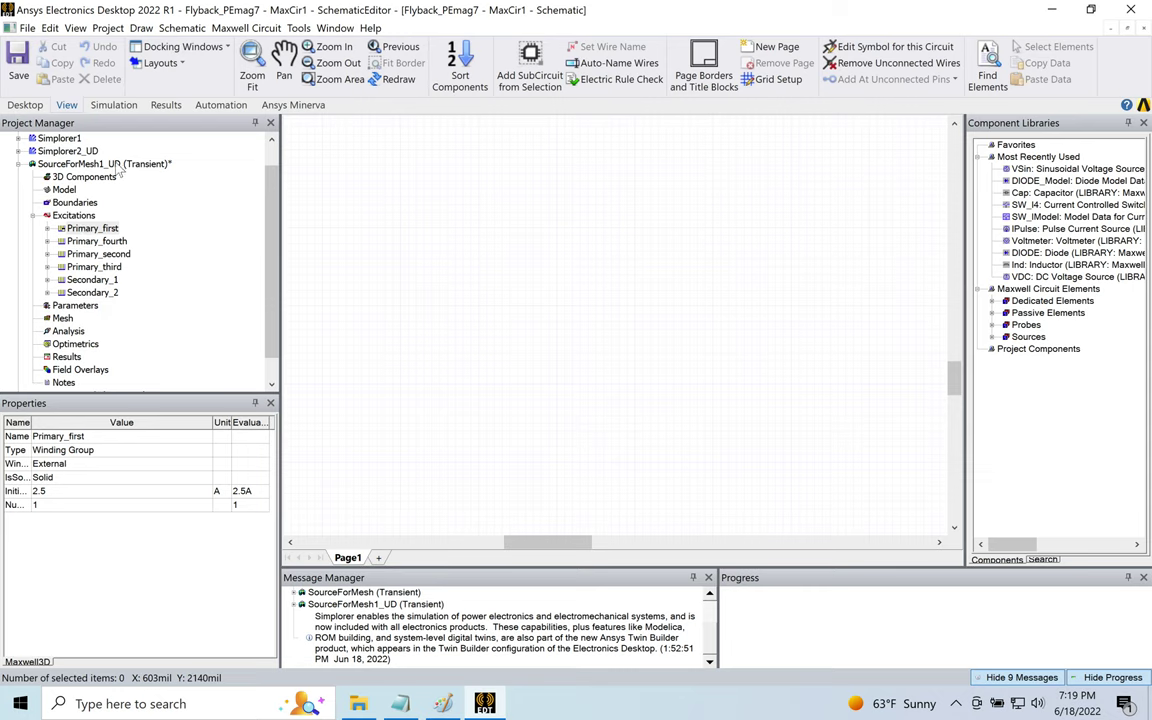
scroll(275, 321, down, 1)
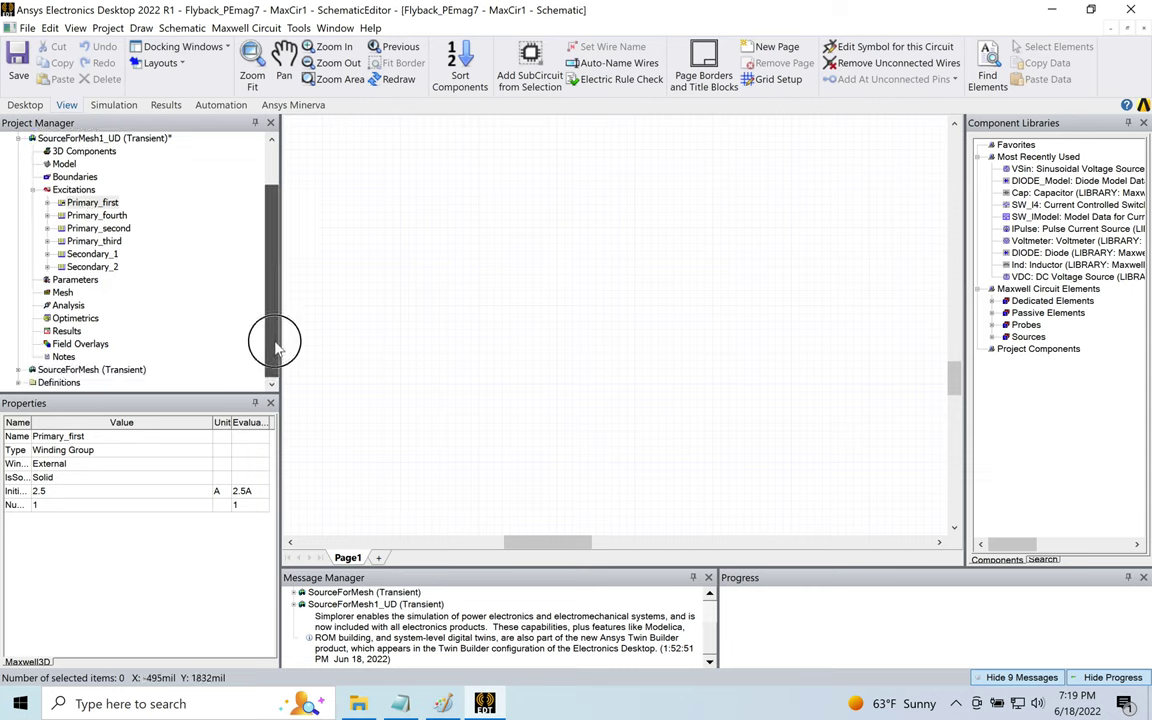
scroll(275, 321, up, 2)
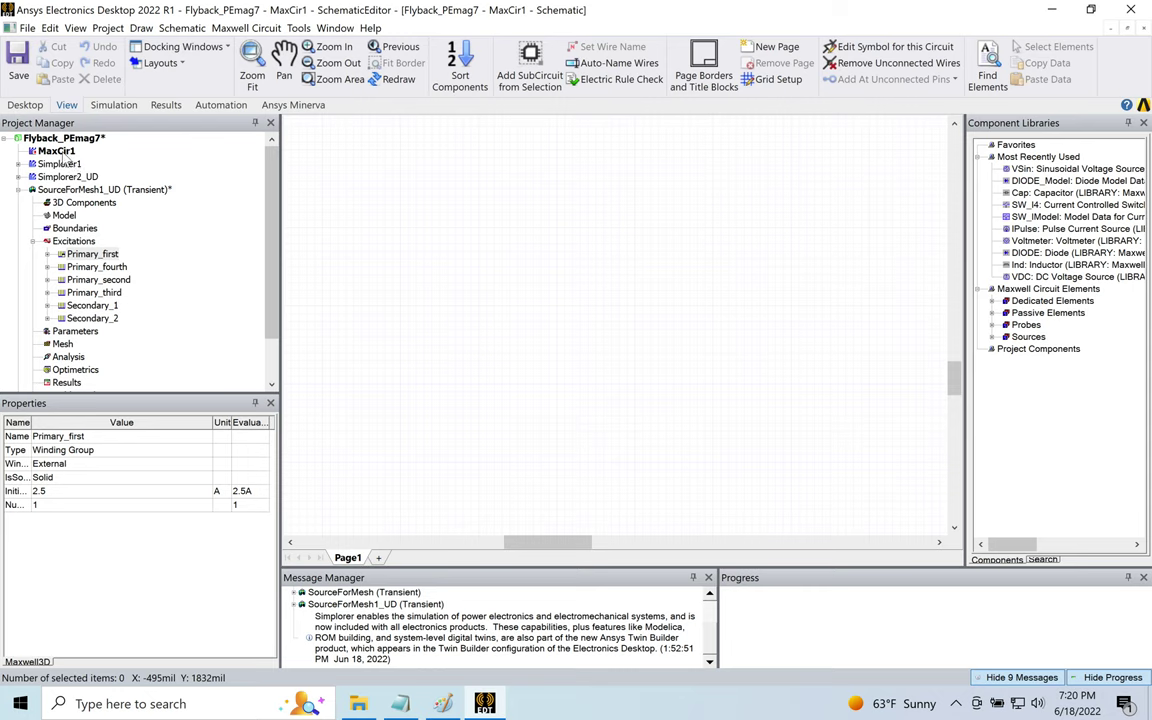
right_click(60, 152)
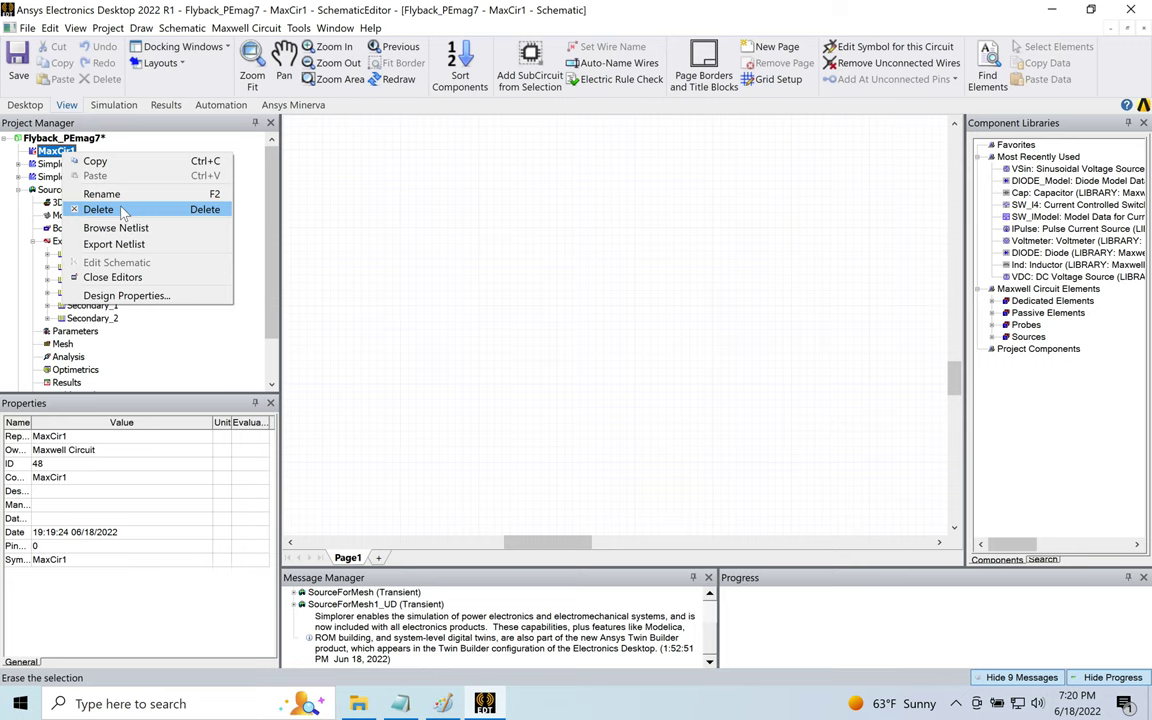
click(443, 704)
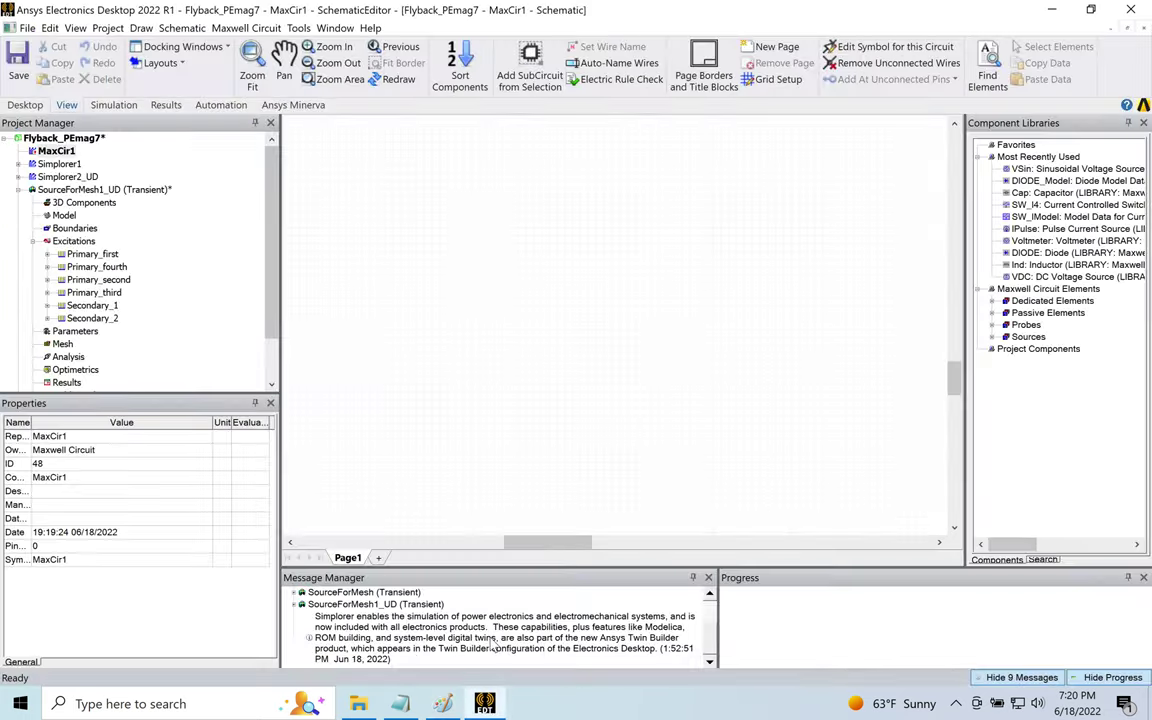
click(485, 703)
right_click(60, 155)
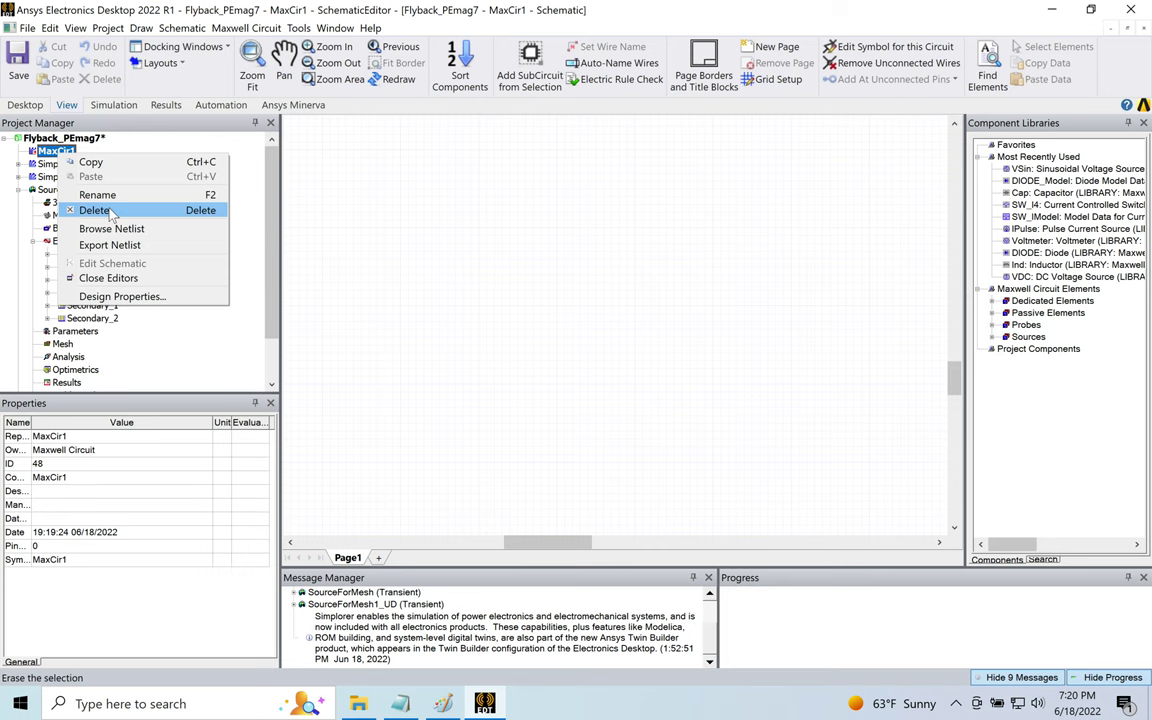
click(233, 234)
- Open the Simplorer2_UD schematic and run its analysis
click(55, 151)
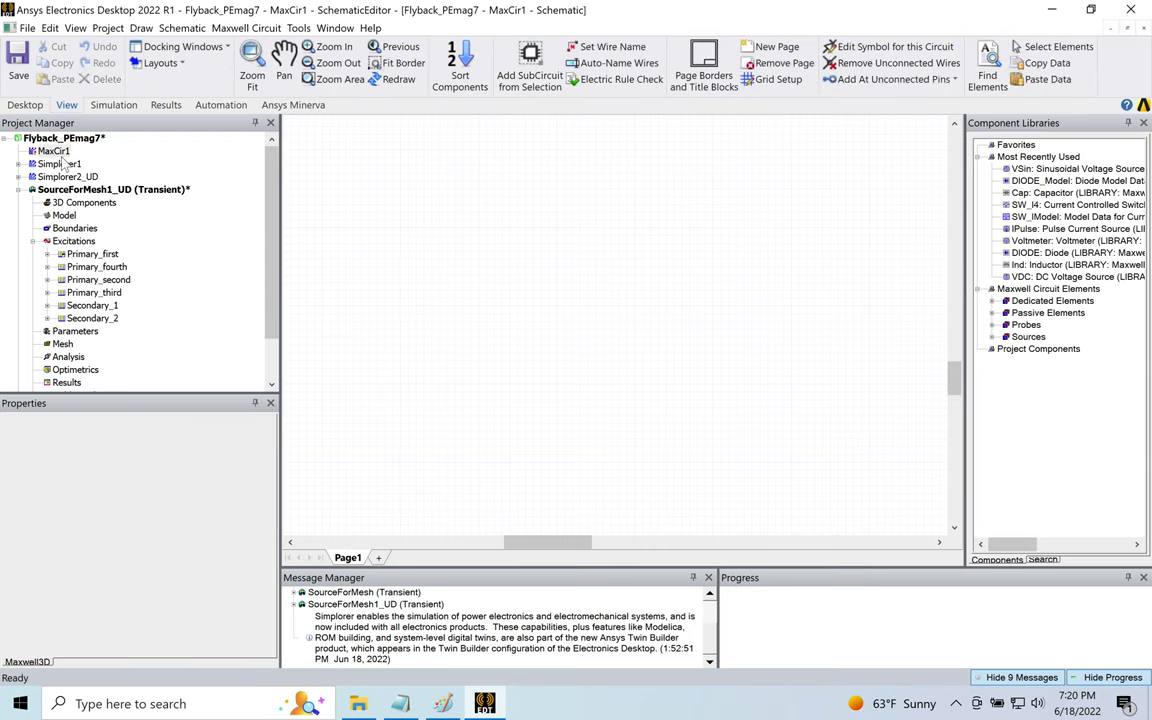
click(58, 164)
click(72, 177)
double_click(72, 178)
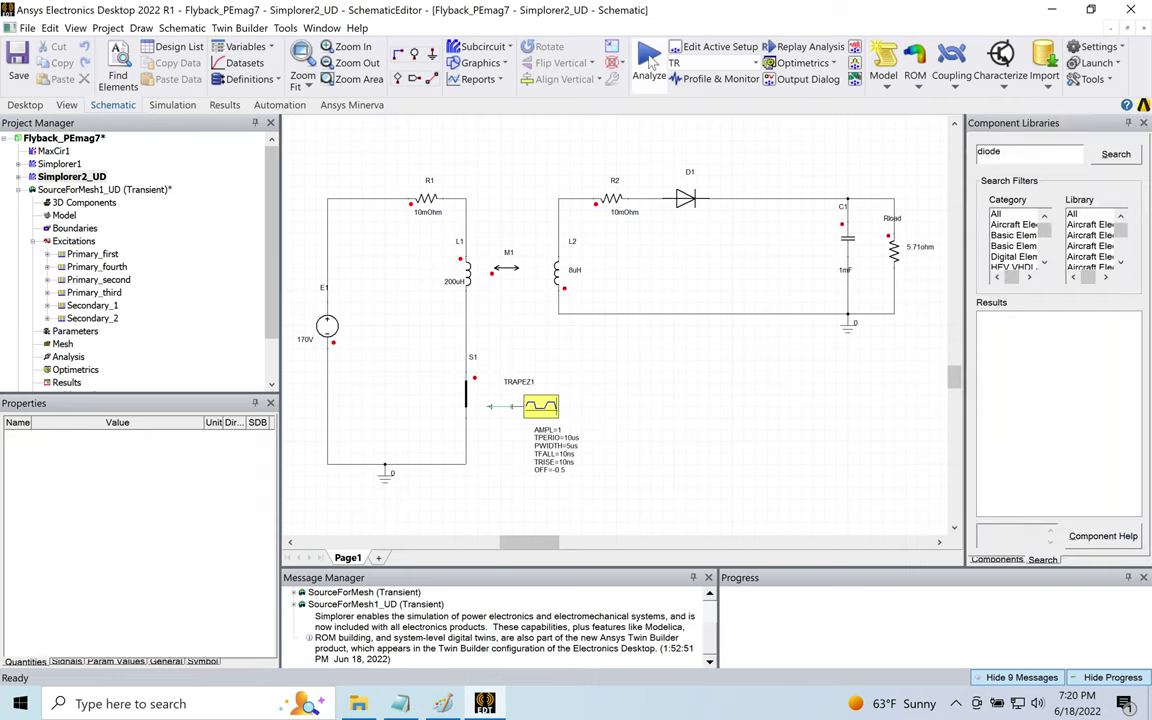
click(650, 60)
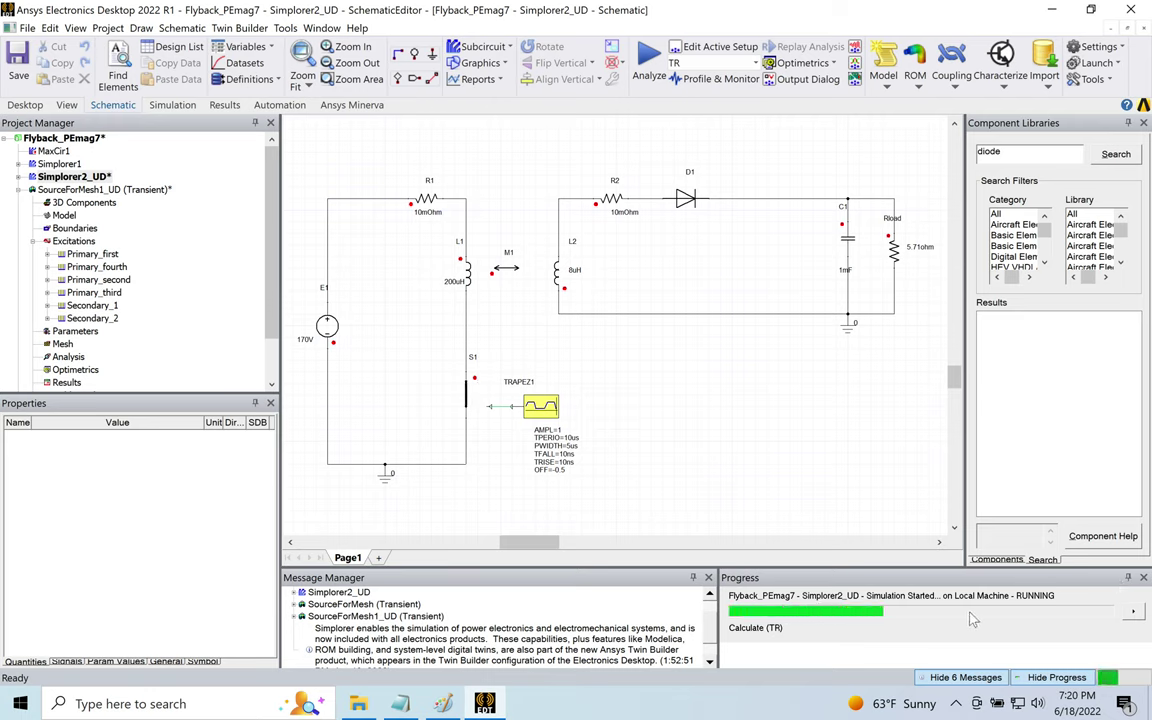
- Display XY Plot 1 from the Simplorer2_UD results and fit the full L1.I and L2.I curves in the plot
double_click(32, 176)
double_click(84, 254)
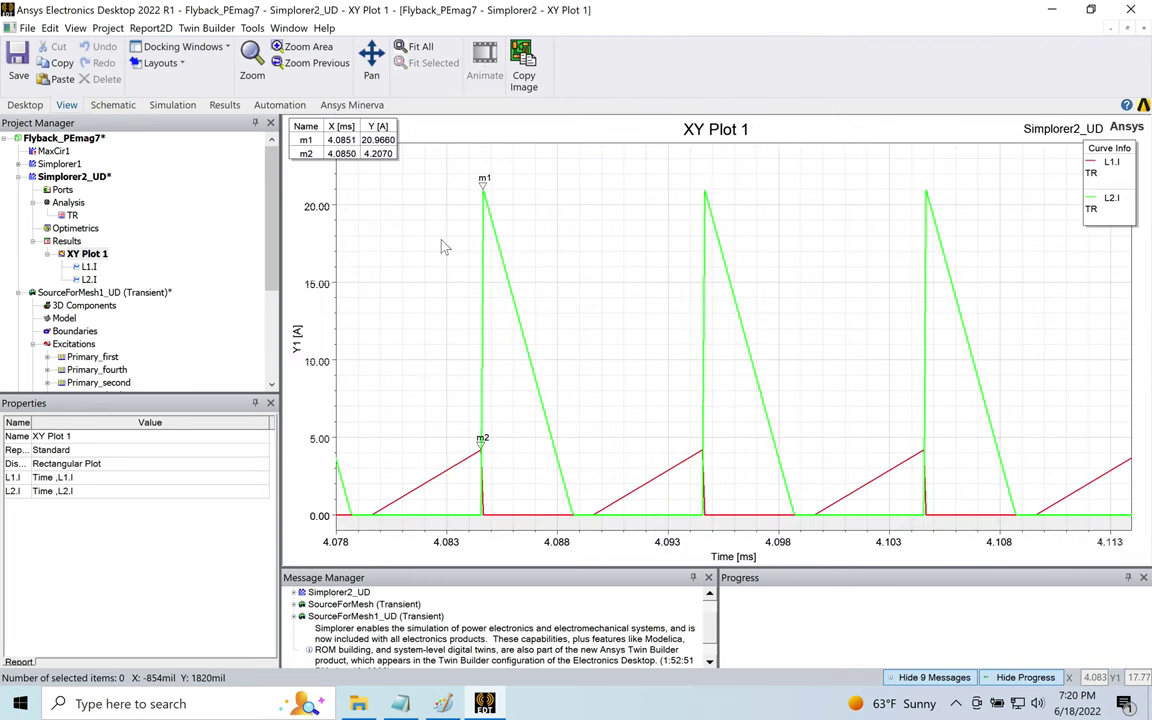
click(397, 215)
click(411, 48)
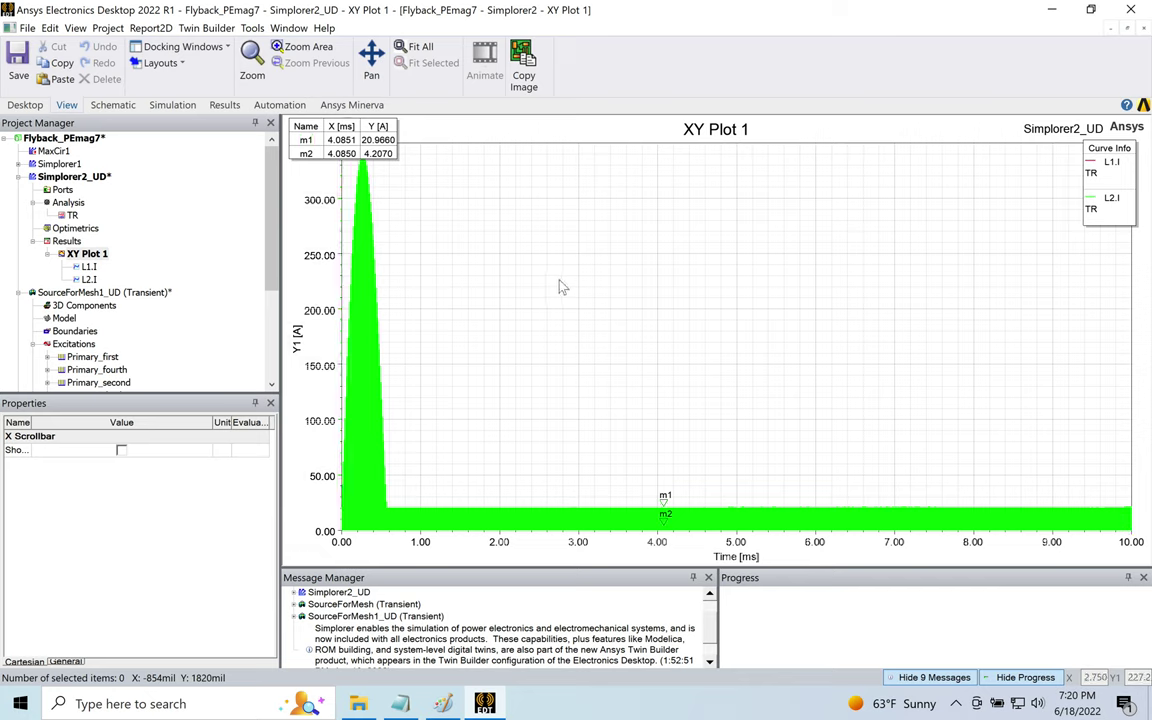
- Open the SourceForMesh1_UD 3D model and consult the hand-drawn winding sketch in Paint before returning to Ansys Electronics Desktop
click(56, 150)
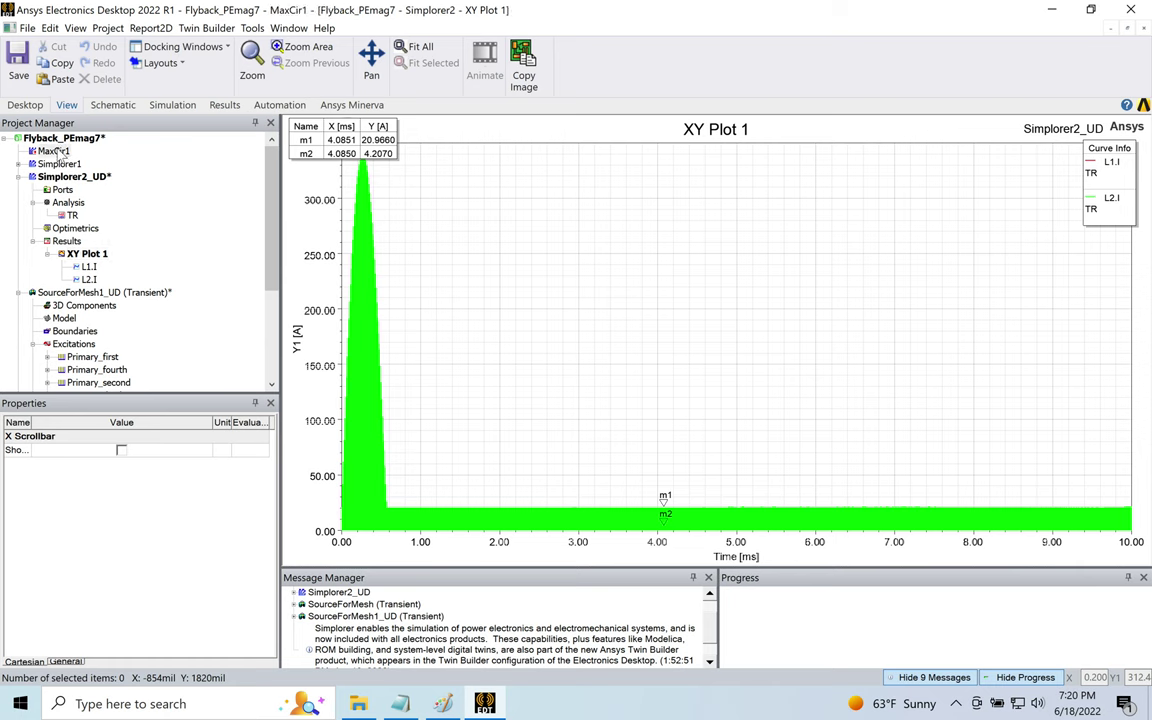
click(112, 293)
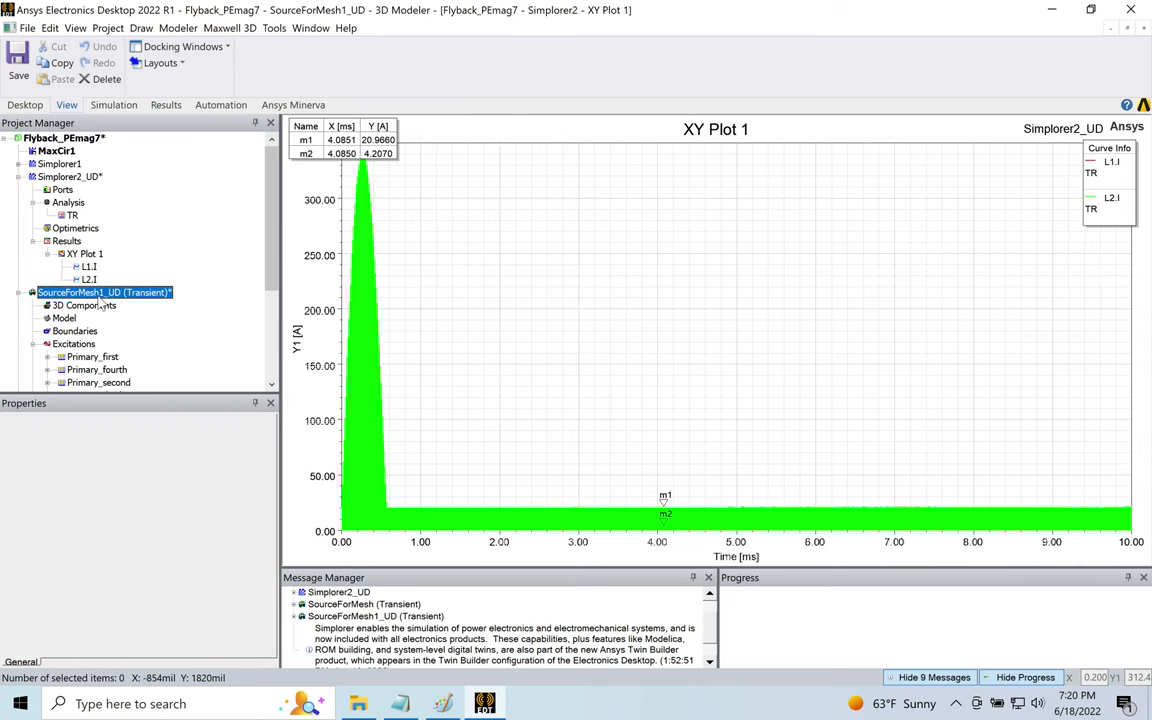
double_click(114, 295)
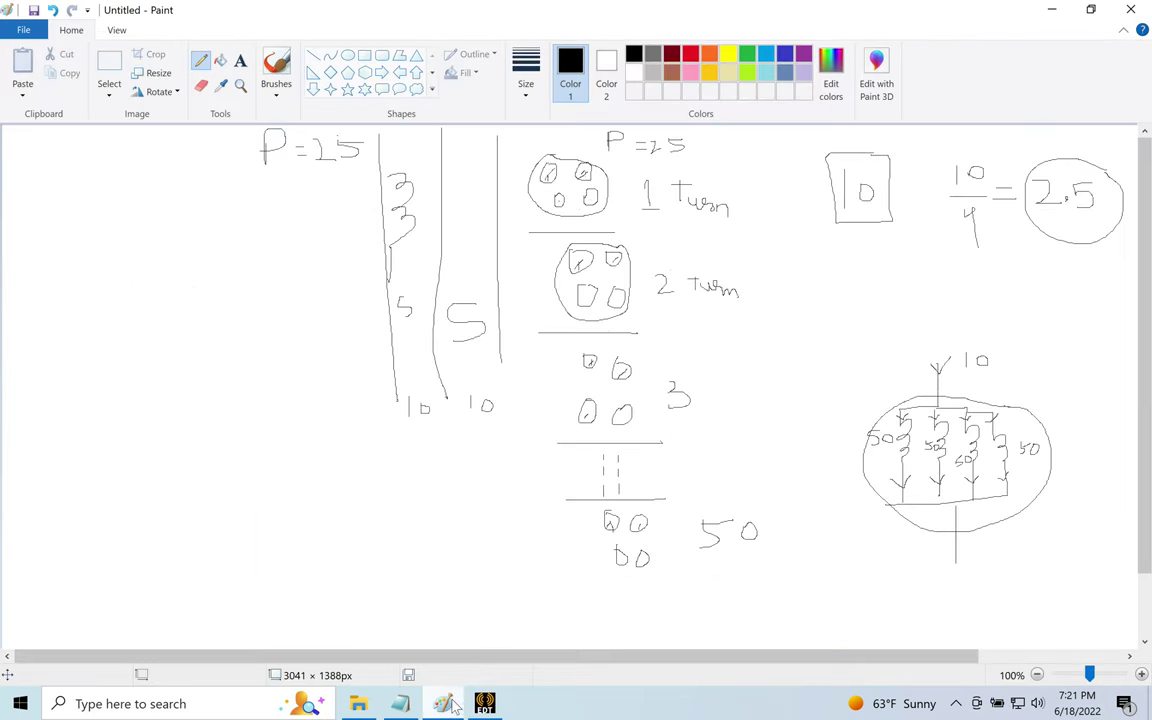
click(443, 703)
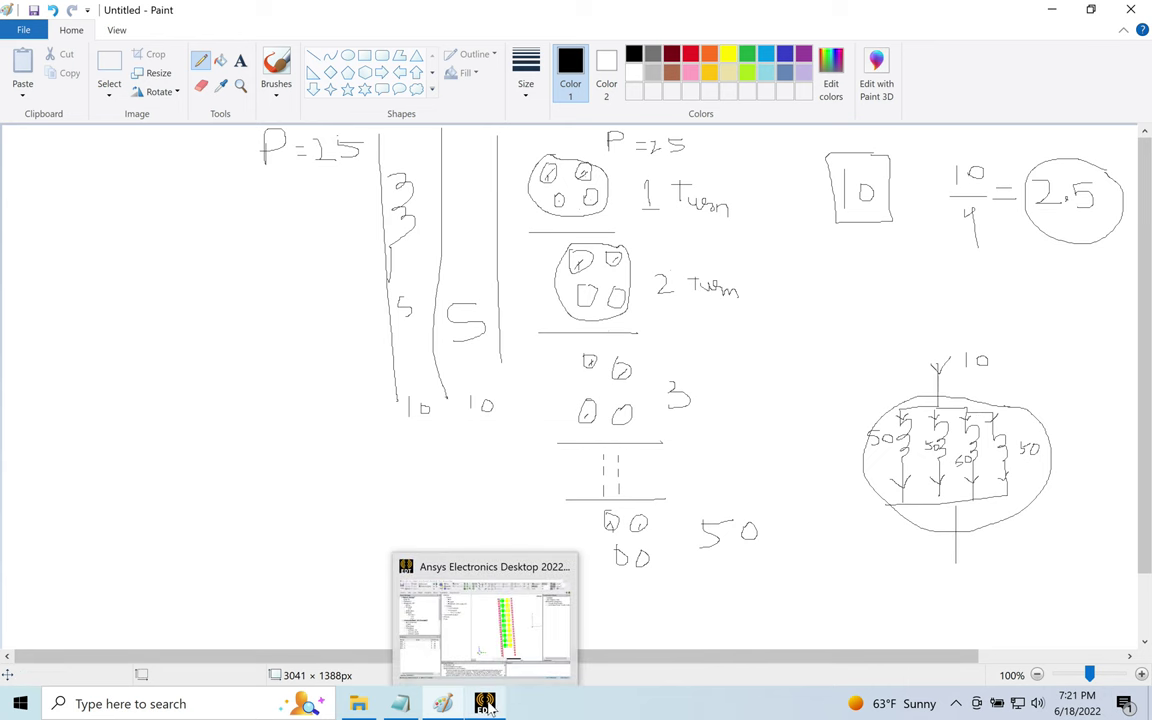
click(443, 636)
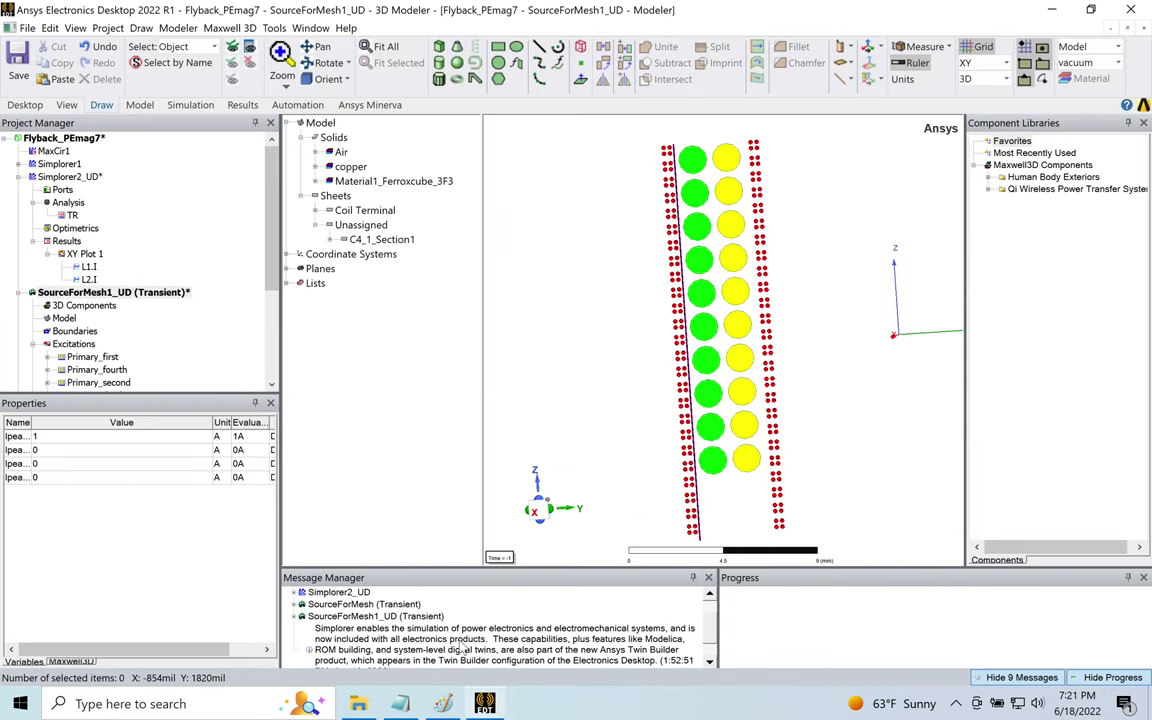
- Open the Simplorer2_UD schematic and delete the MaxCir1 design from the Flyback_PEmag7 project
click(82, 179)
double_click(74, 174)
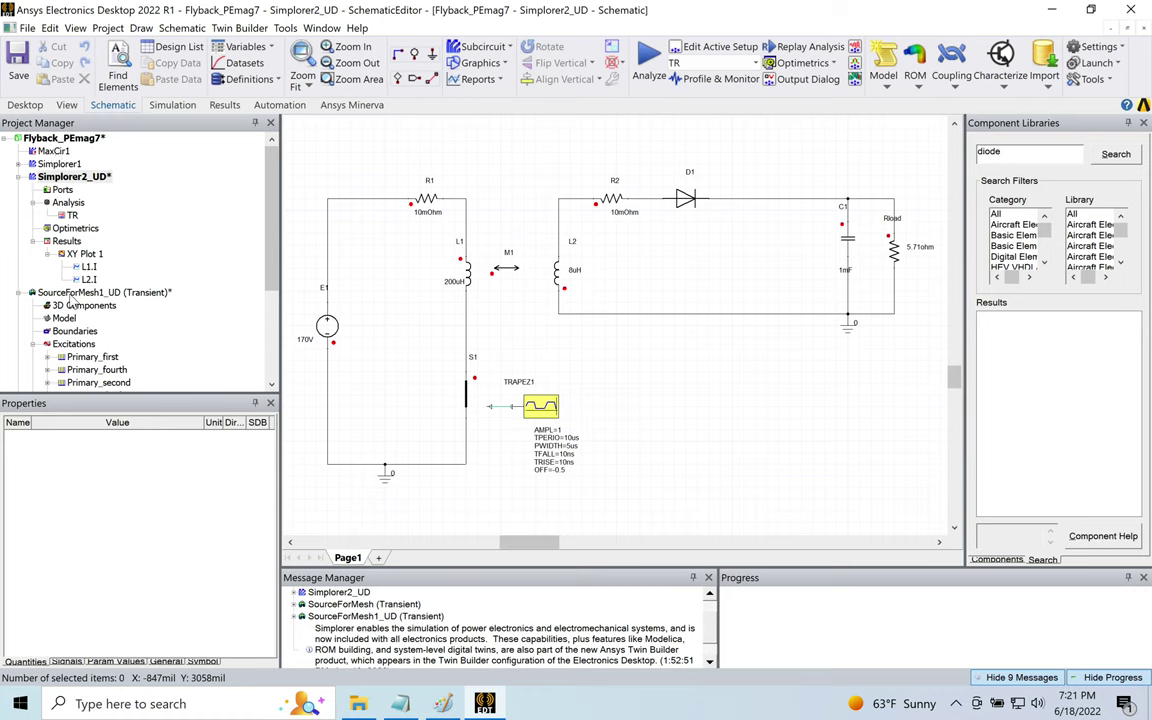
click(55, 151)
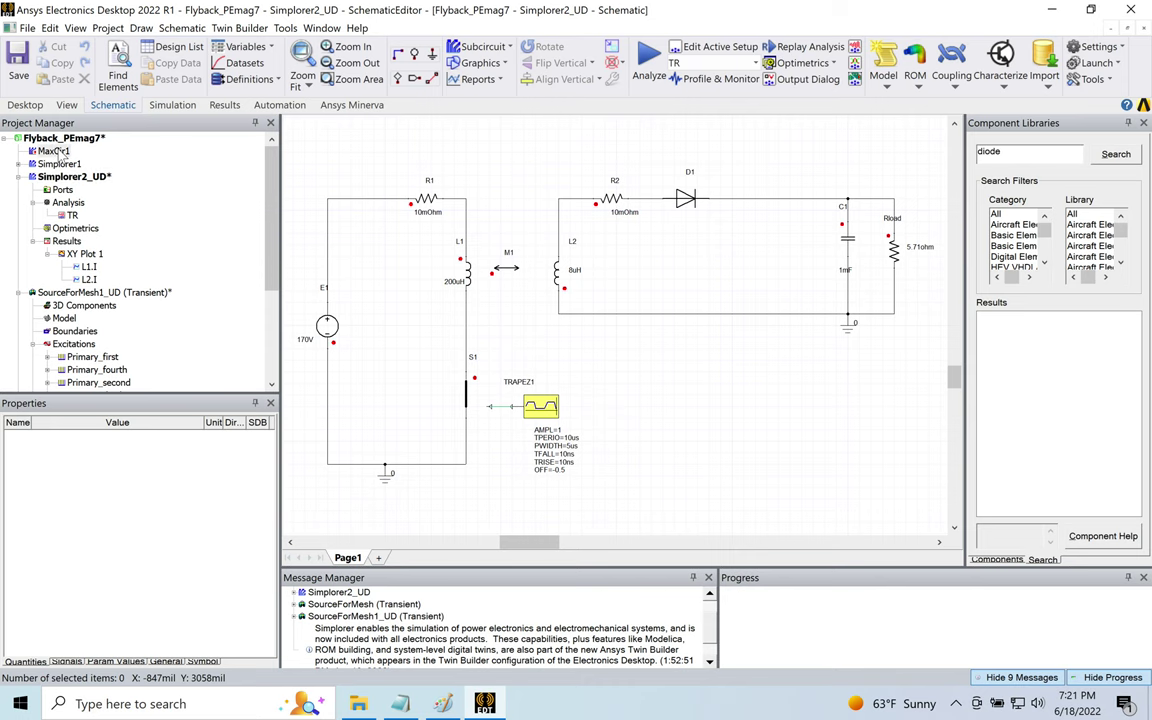
right_click(55, 151)
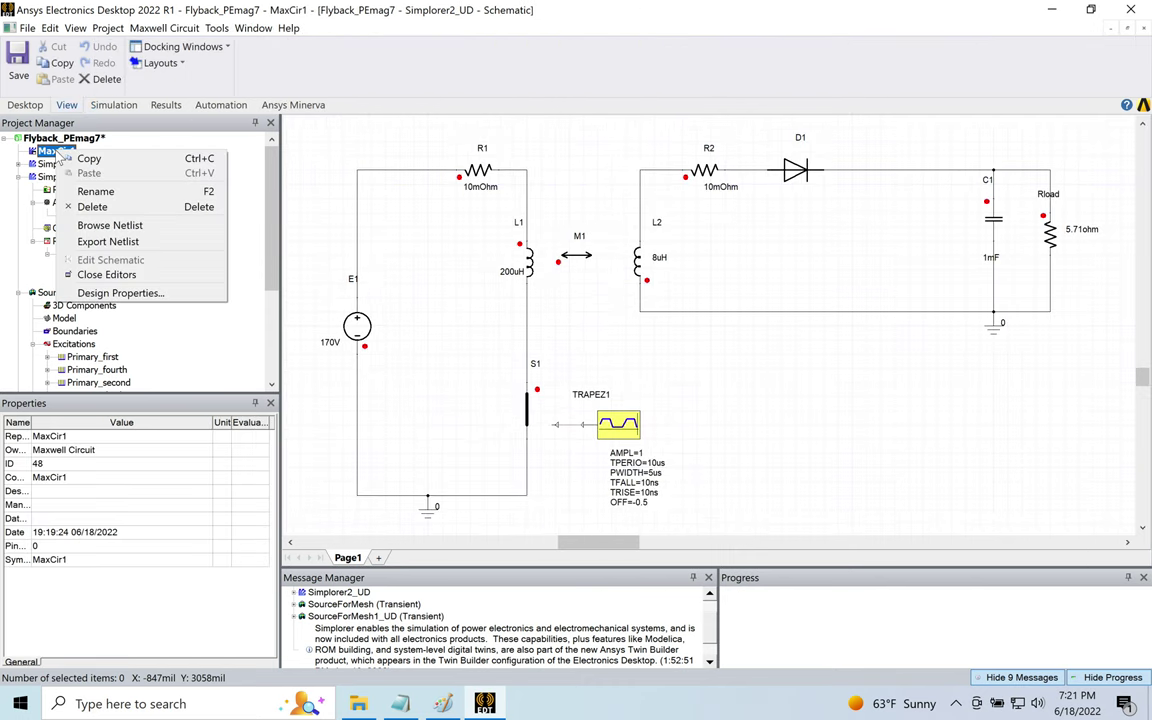
click(95, 207)
click(569, 388)
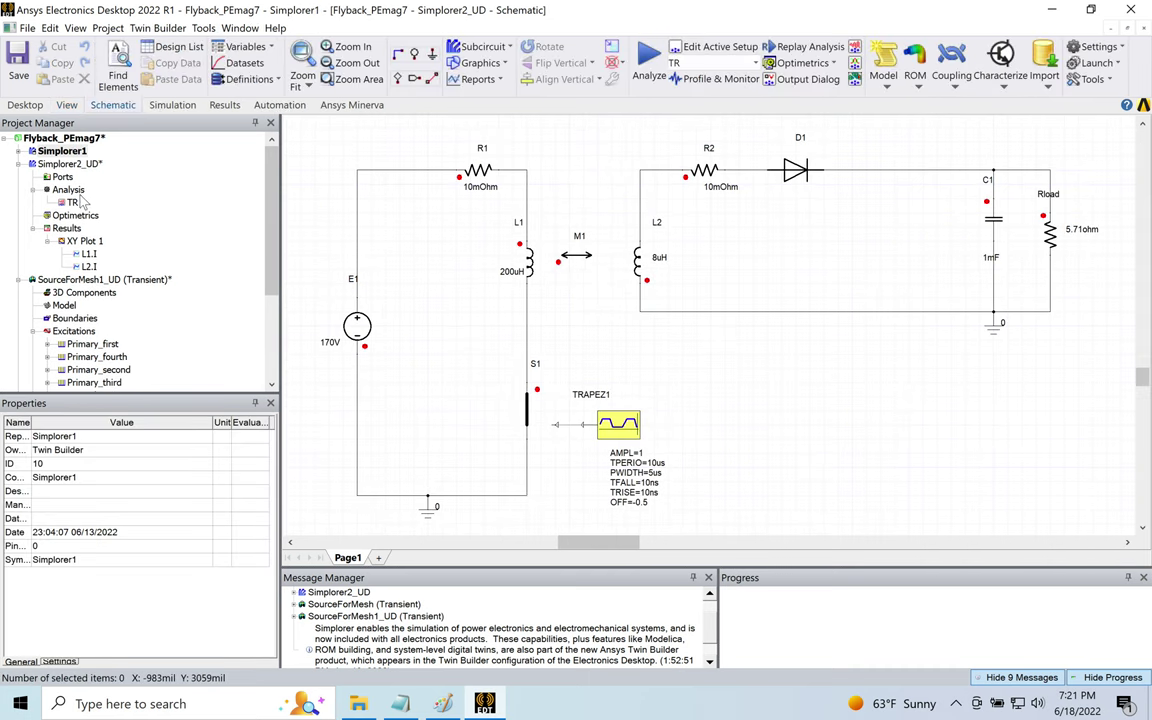
- Return to the SourceForMesh1_UD 3D model and save the Flyback_PEmag7 project
double_click(72, 165)
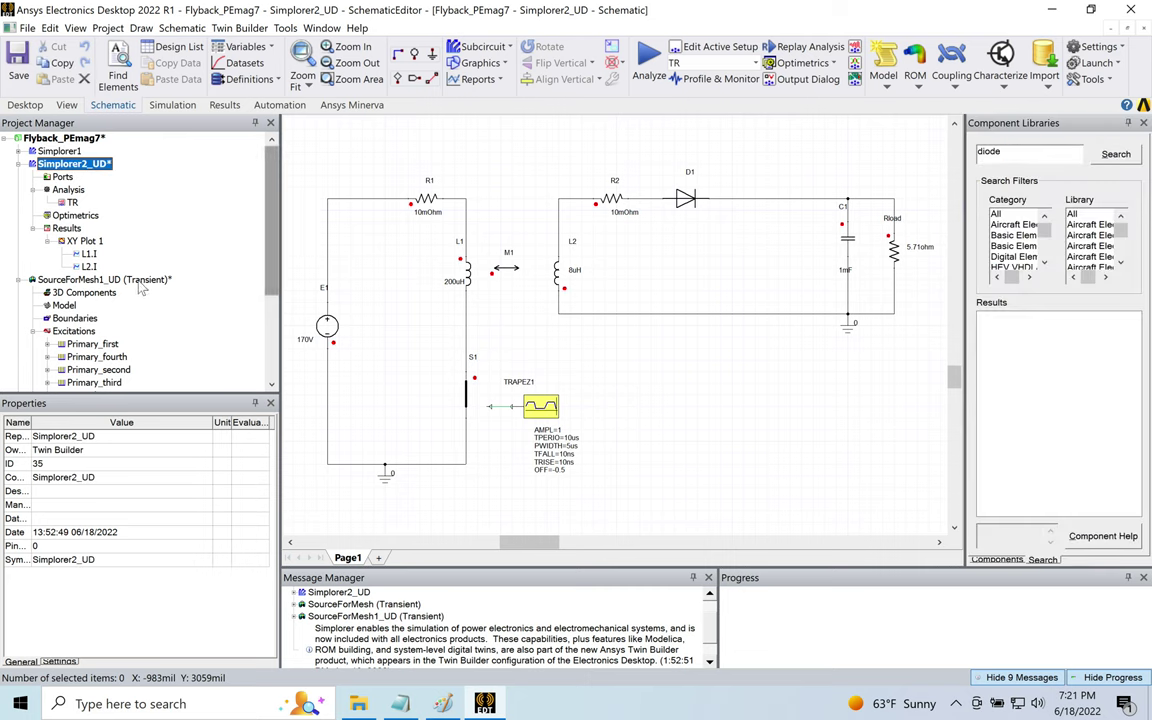
click(120, 281)
double_click(120, 281)
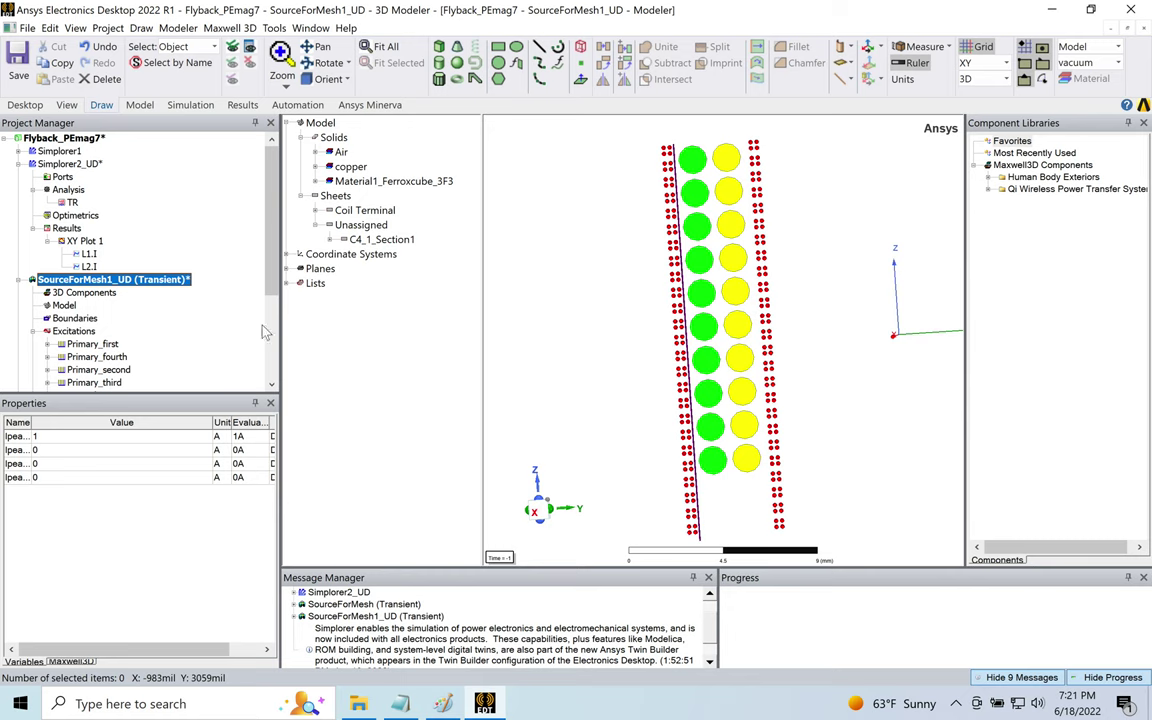
click(19, 60)
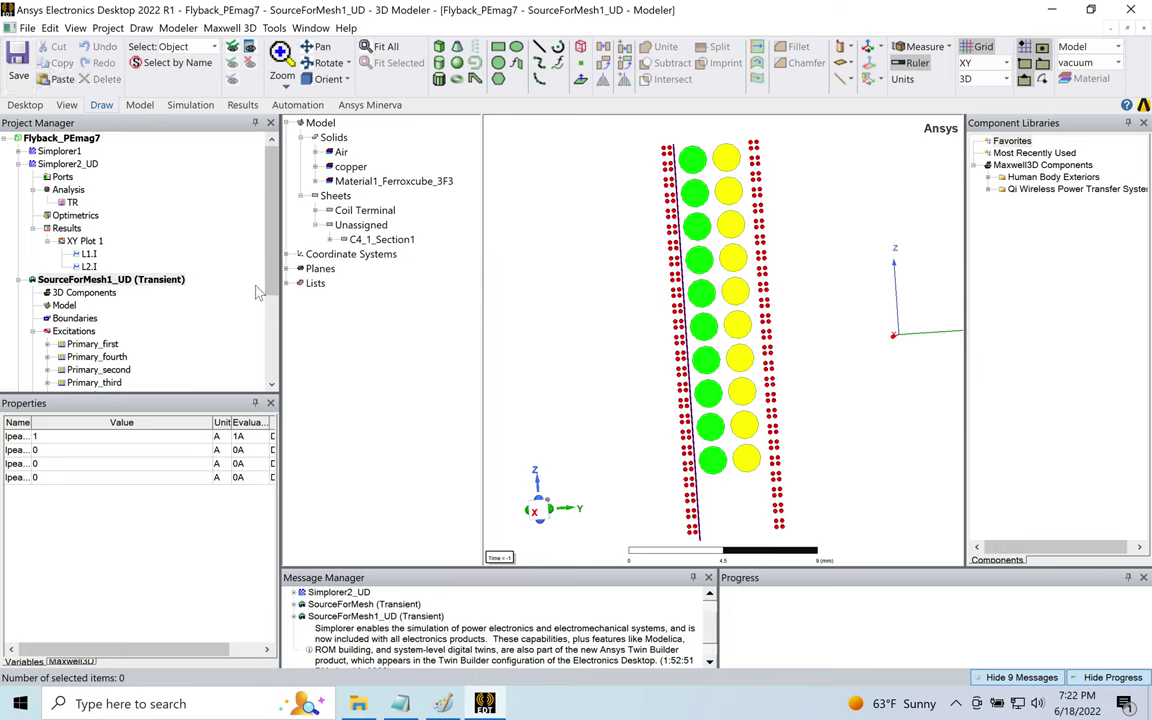
- Set the type of the Primary_first winding in SourceForMesh1_UD to Current
drag(272, 268, 273, 318)
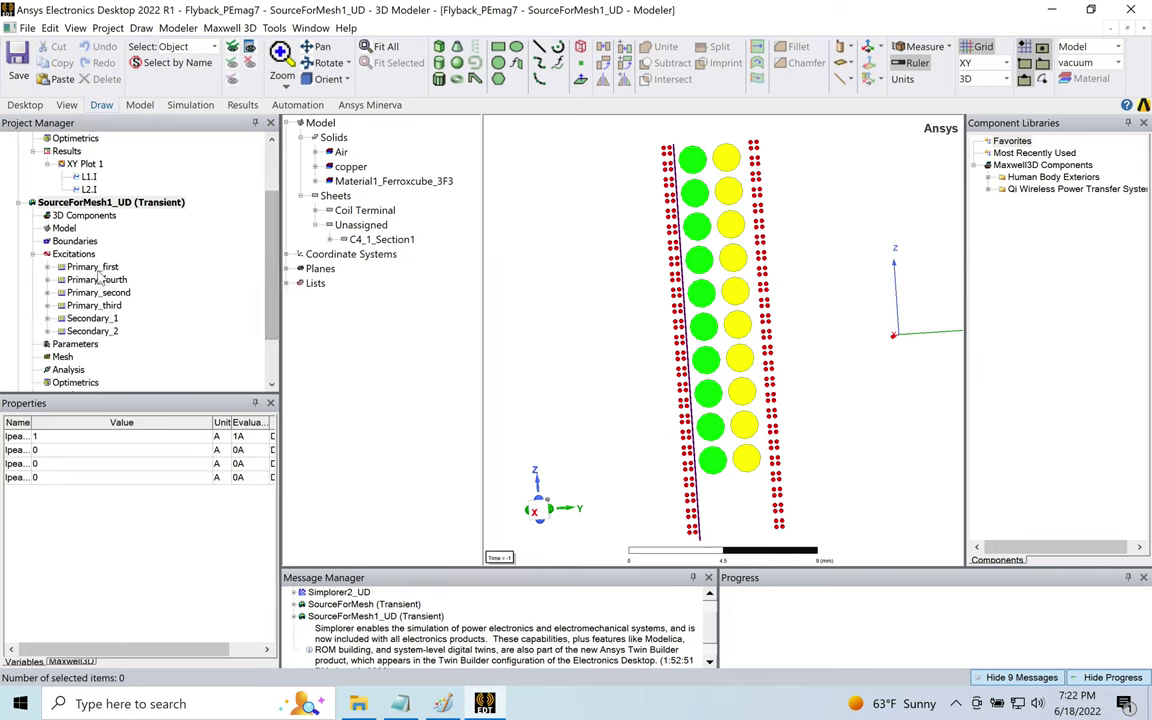
right_click(105, 268)
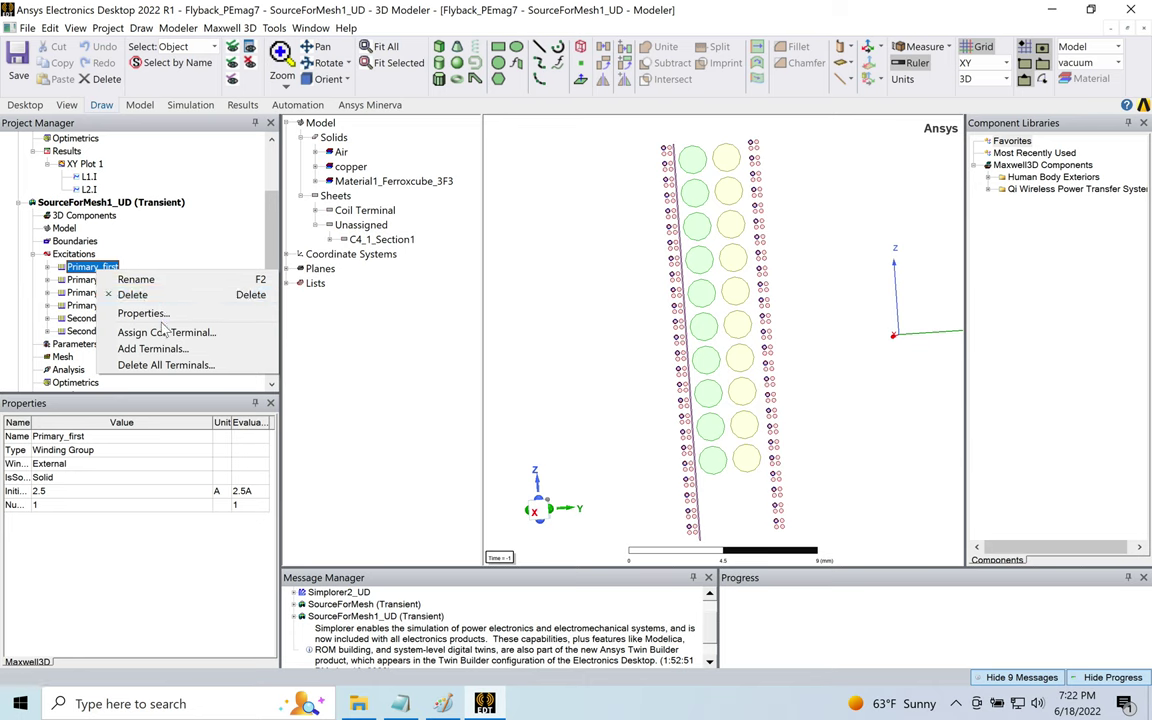
click(150, 314)
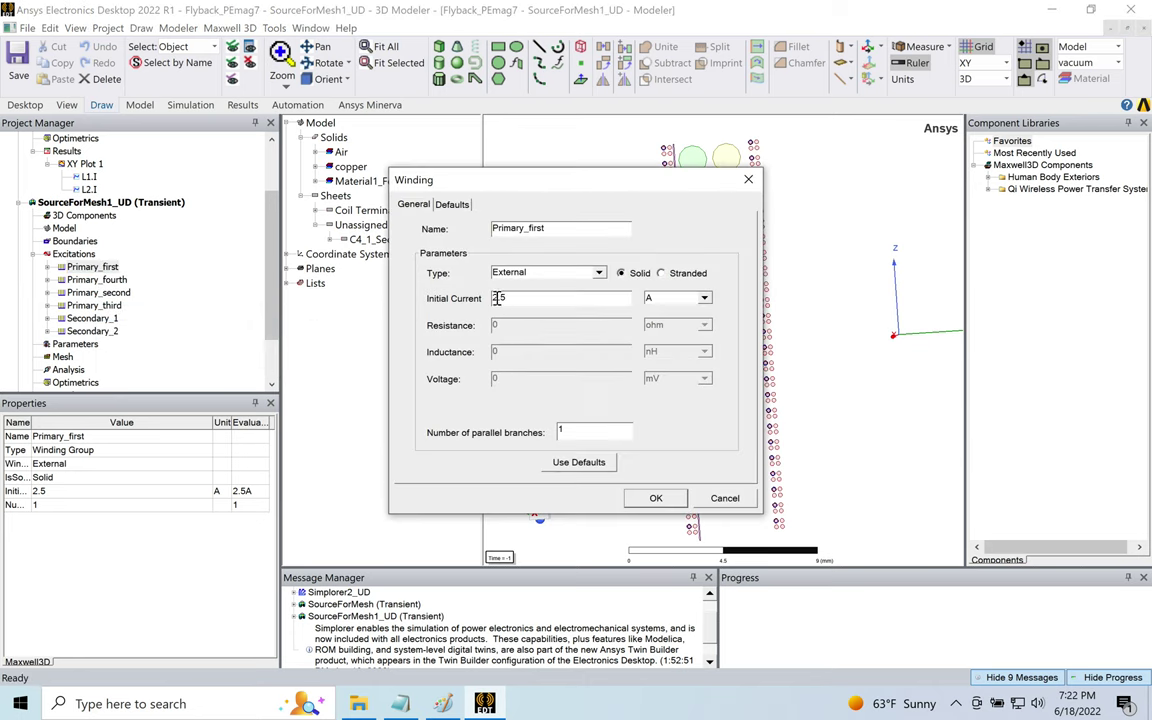
click(590, 273)
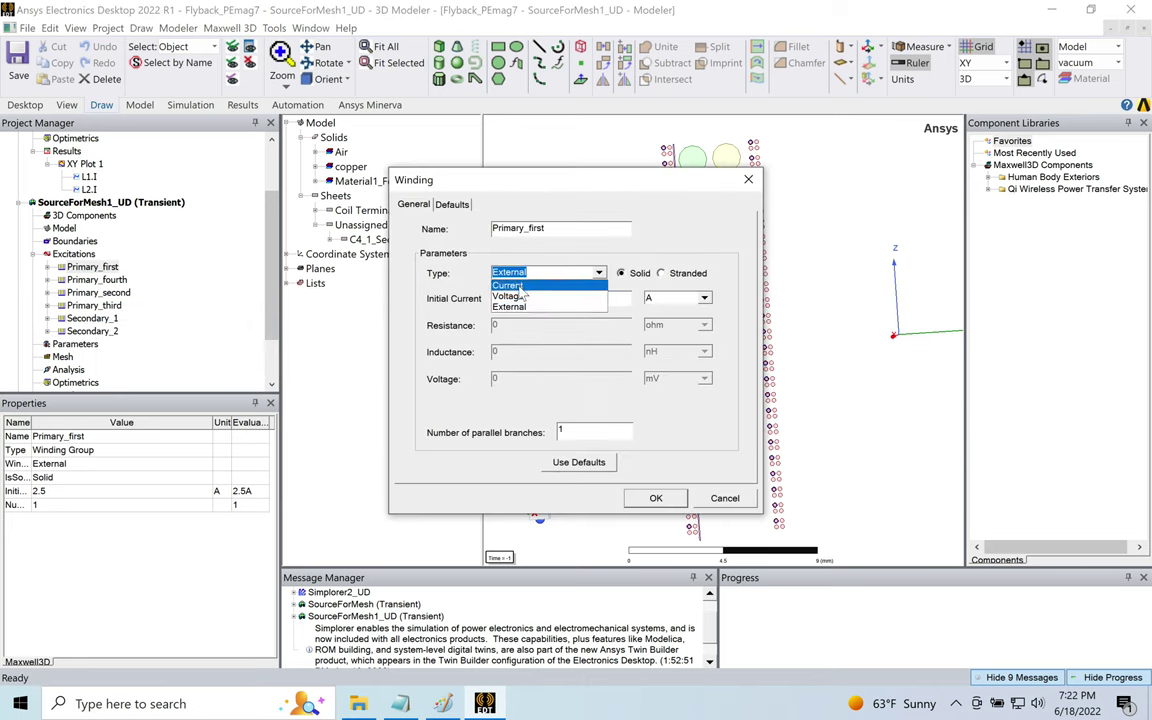
click(533, 283)
click(641, 498)
- Check the excitation type and current settings of the Primary_fourth and Primary_second windings
click(100, 279)
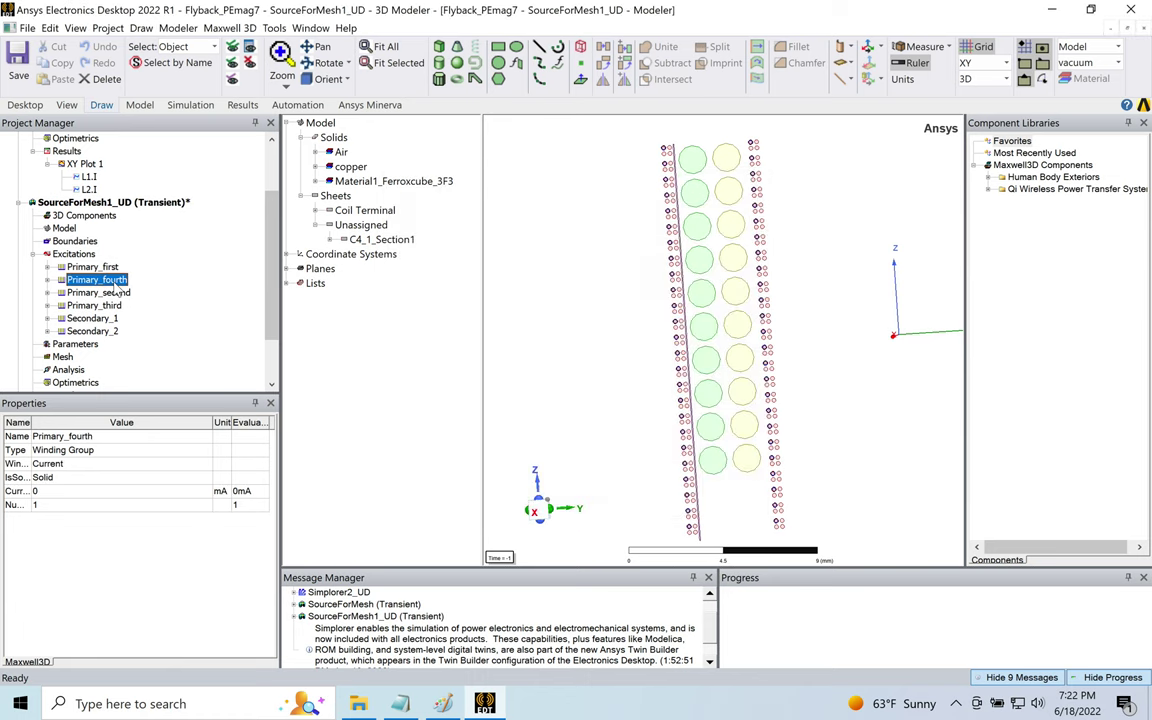
right_click(112, 281)
click(160, 326)
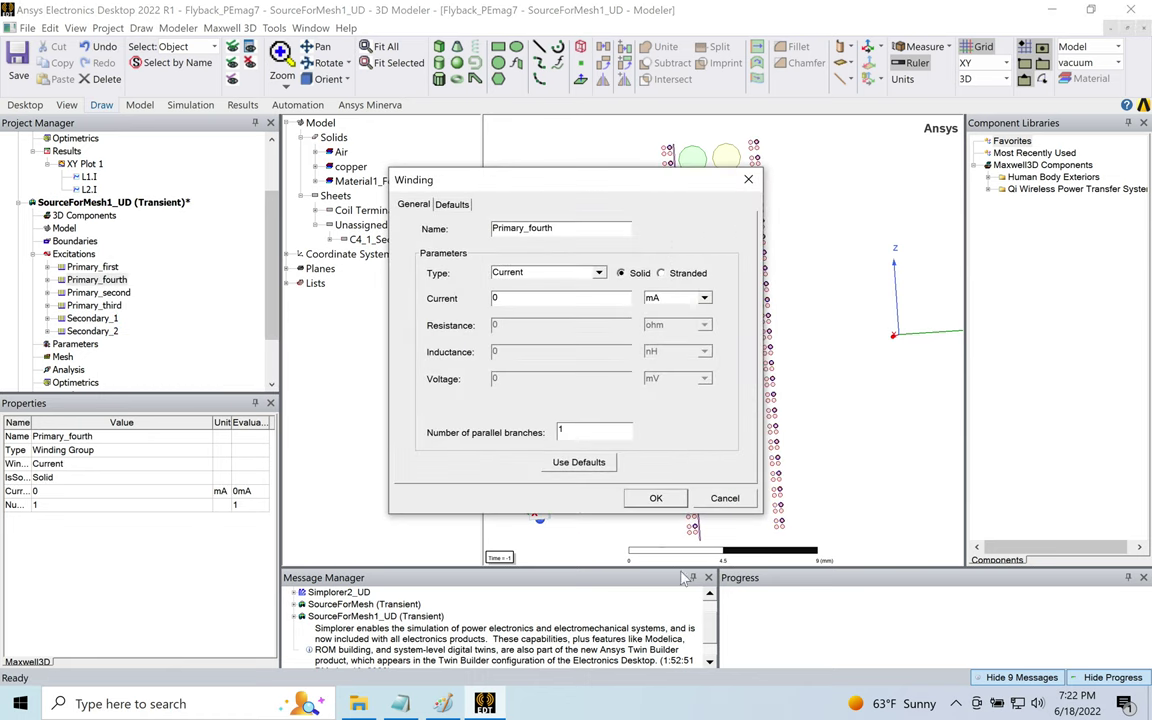
click(653, 498)
right_click(128, 293)
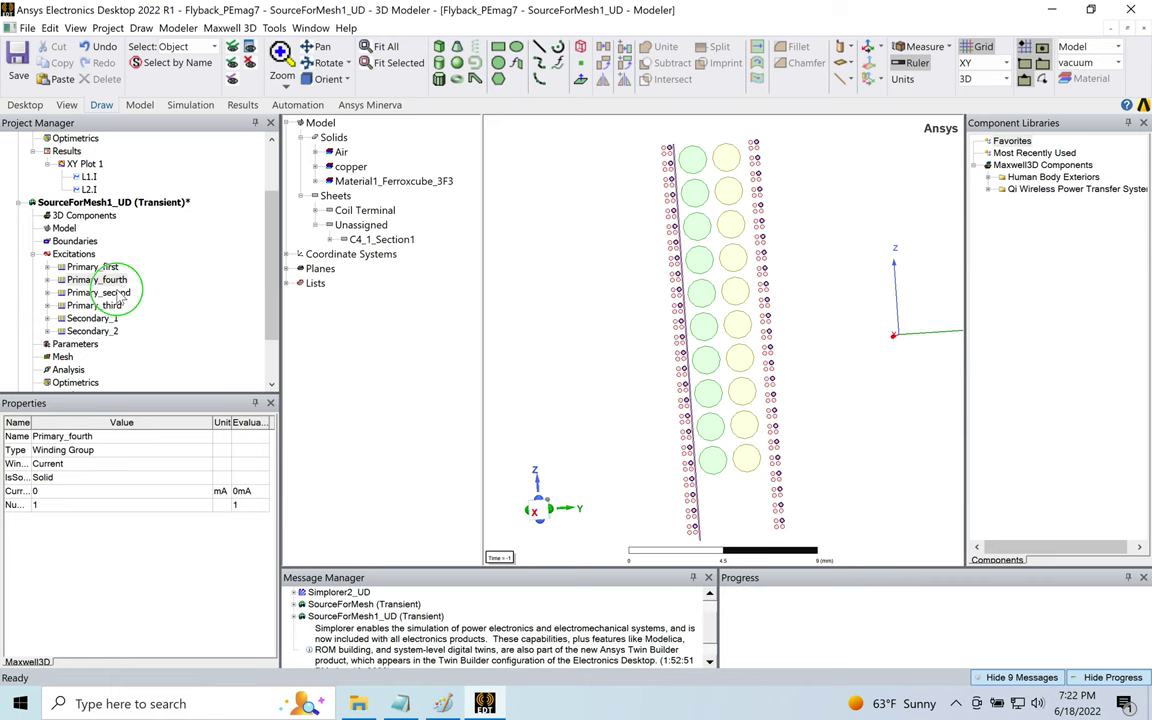
click(160, 333)
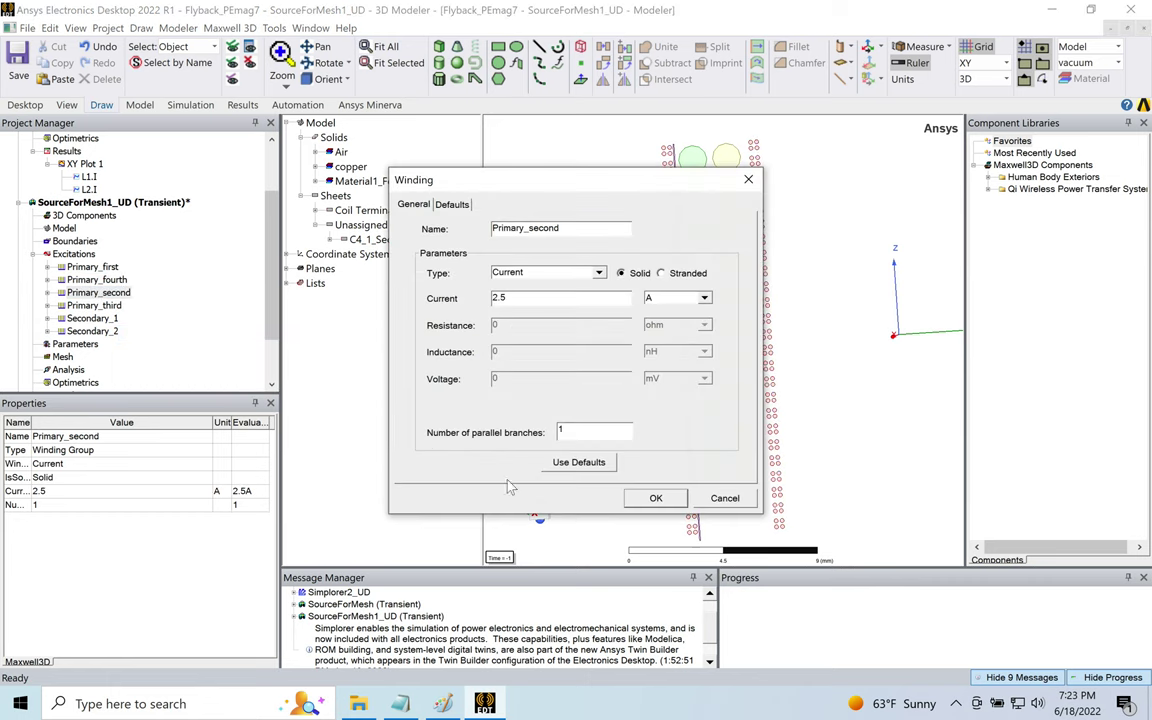
click(628, 497)
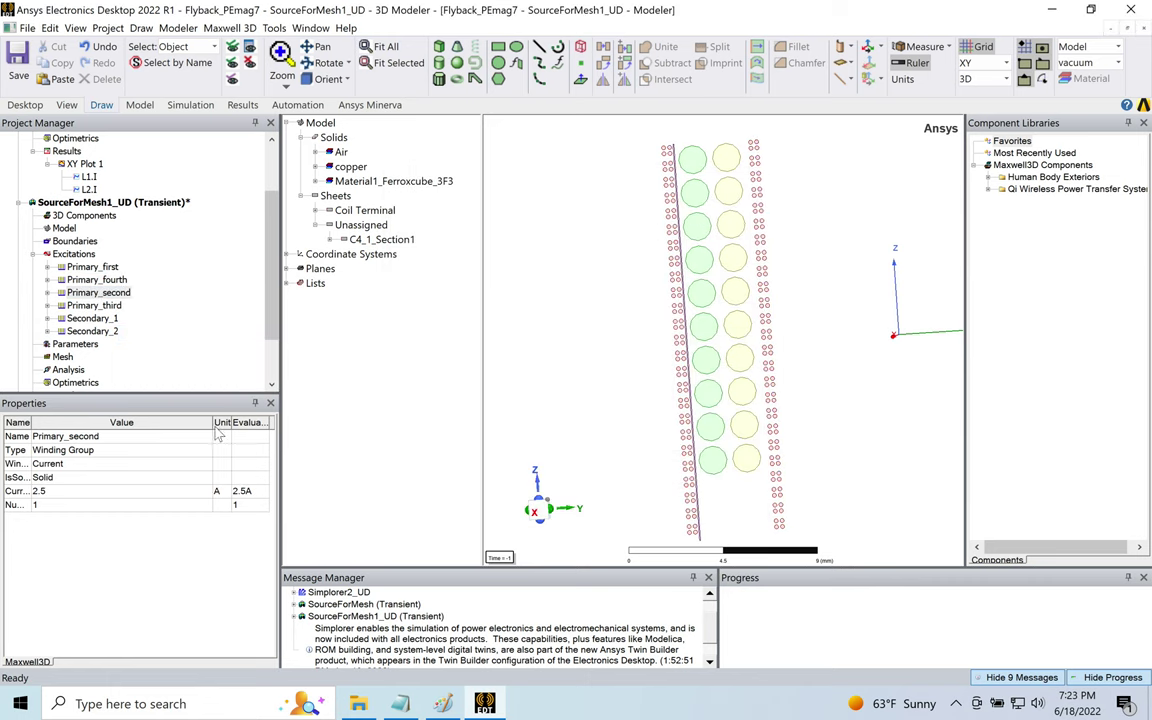
- Check the excitation type and current settings of the Primary_third and Secondary_1 windings
right_click(110, 306)
click(145, 348)
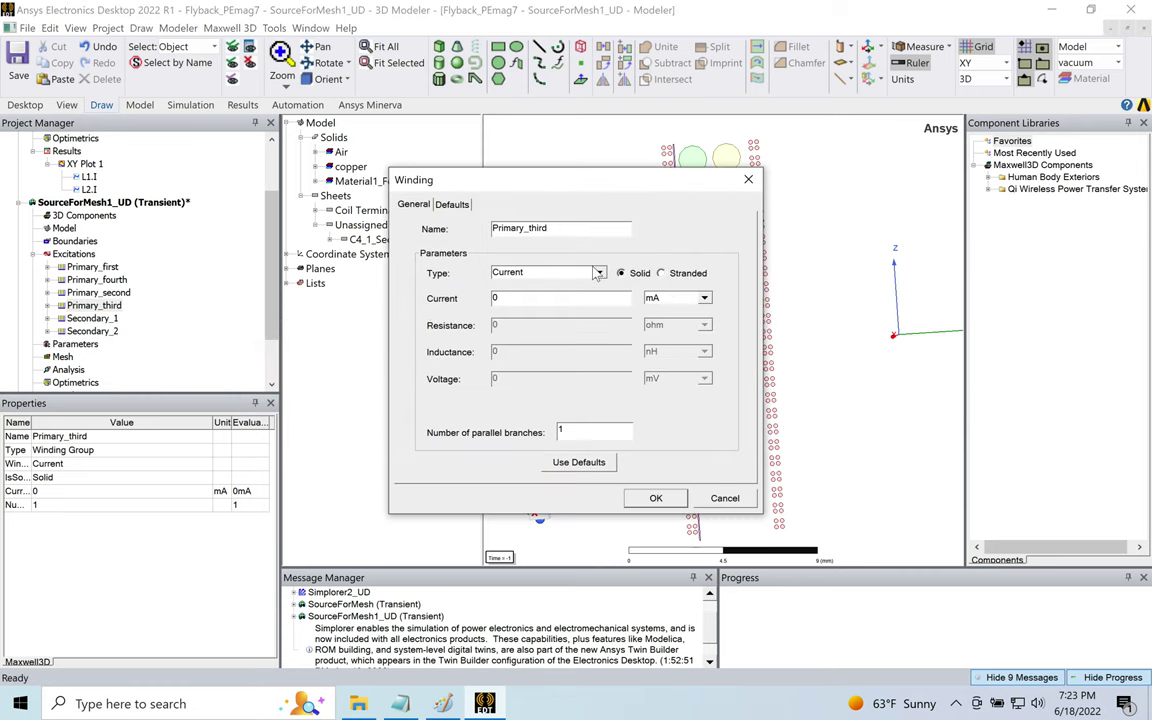
click(598, 273)
click(657, 498)
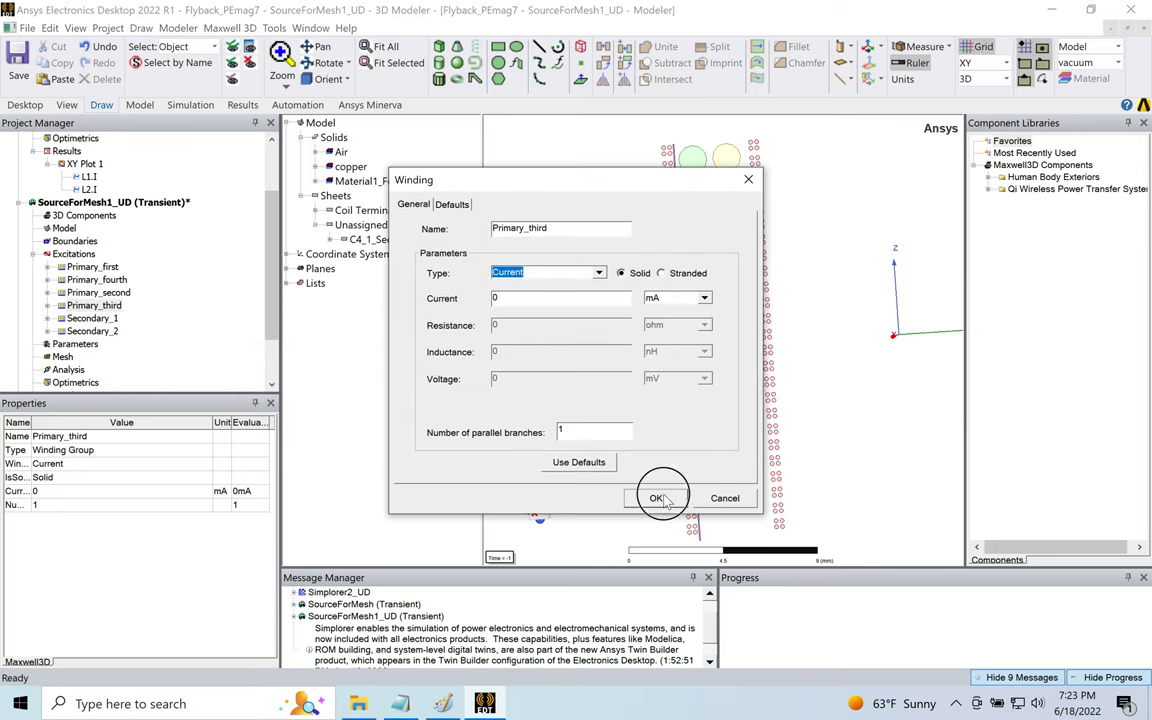
click(655, 499)
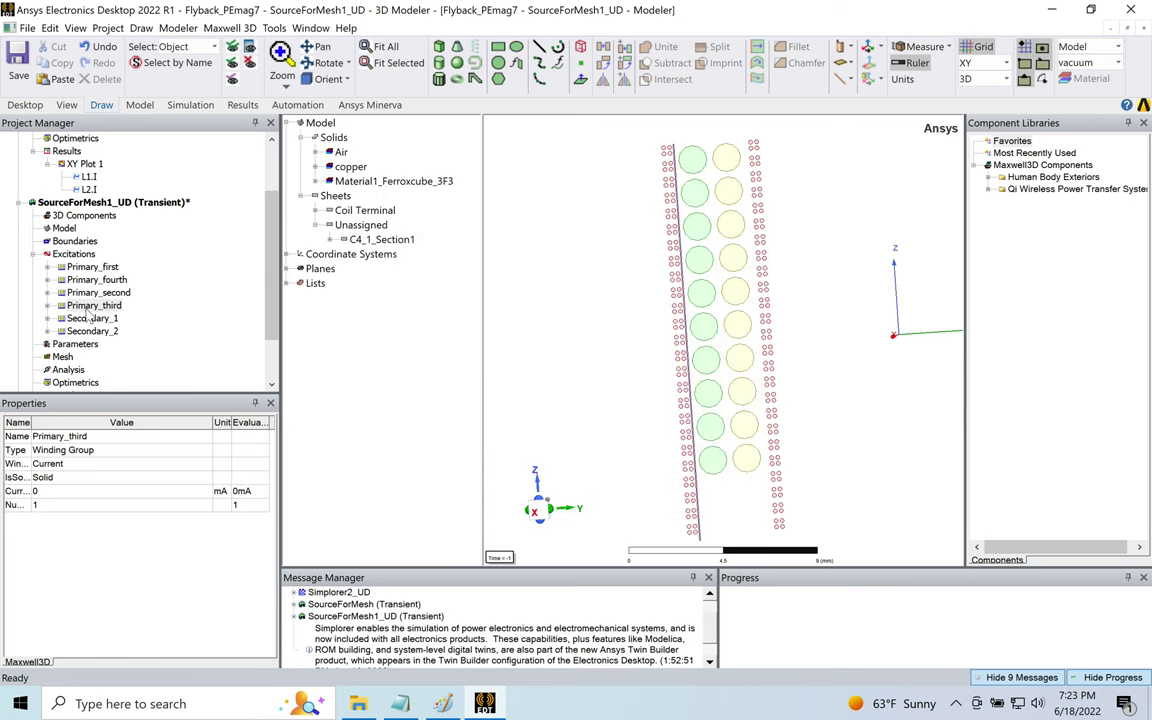
click(90, 318)
right_click(89, 319)
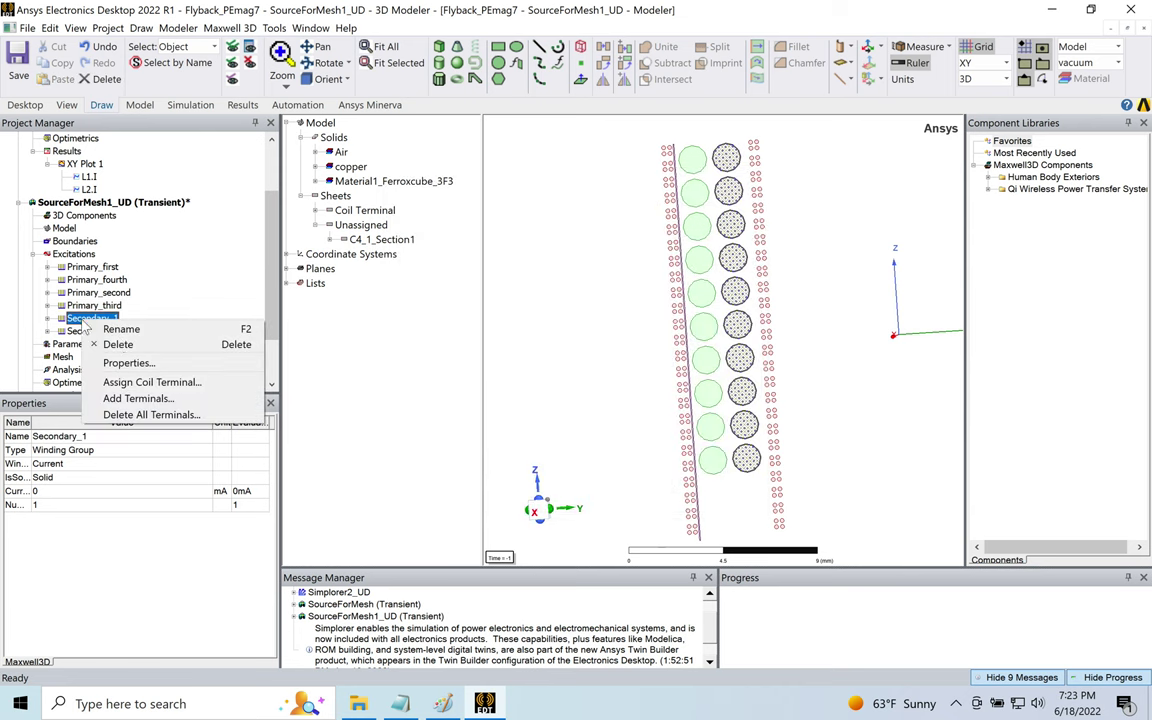
click(128, 363)
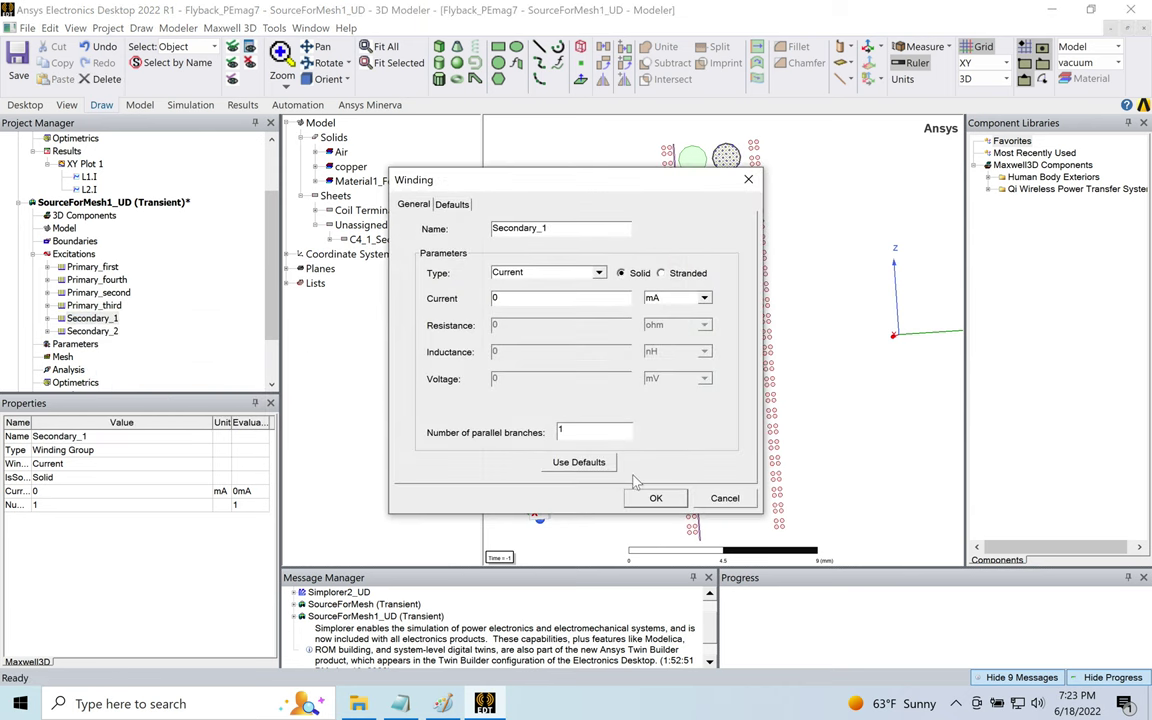
click(643, 499)
- Set the type of the Secondary_2 winding to Current
click(90, 331)
right_click(90, 331)
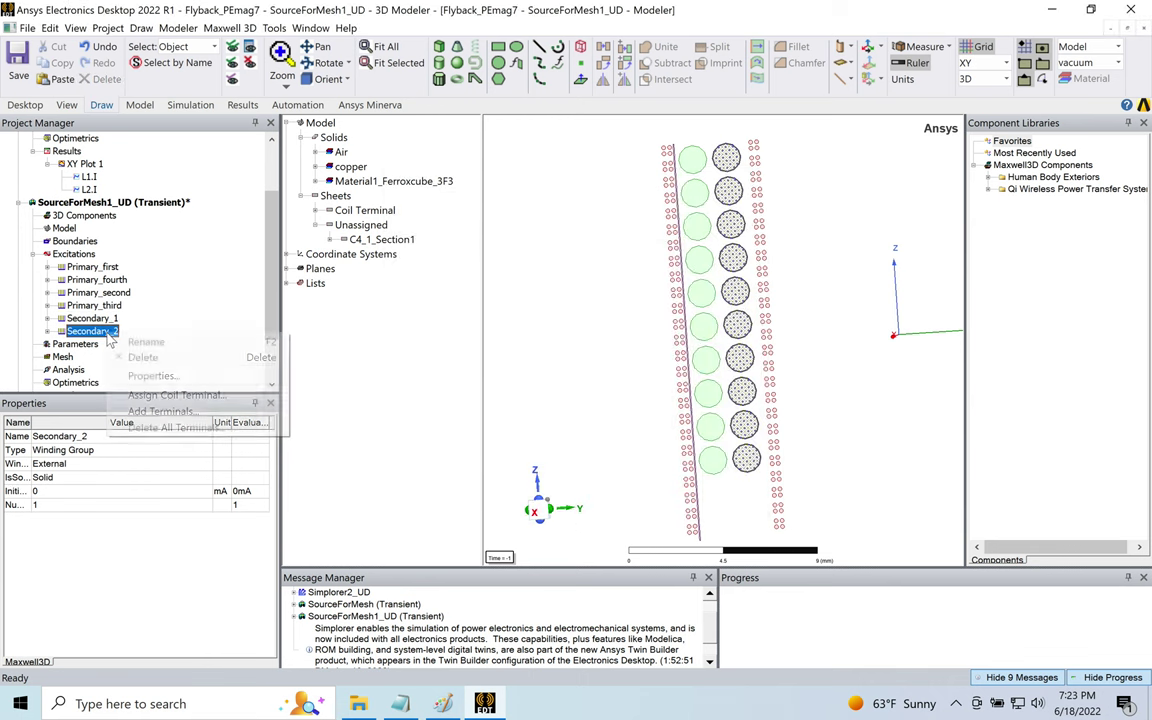
click(174, 375)
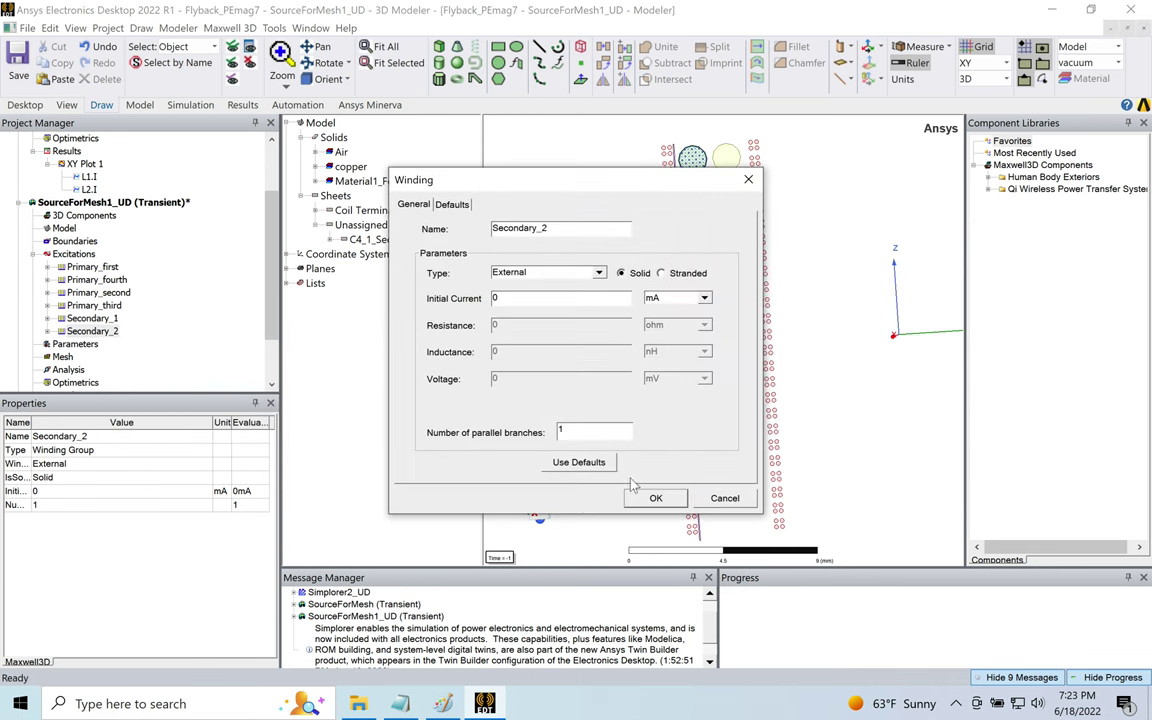
click(598, 273)
click(545, 285)
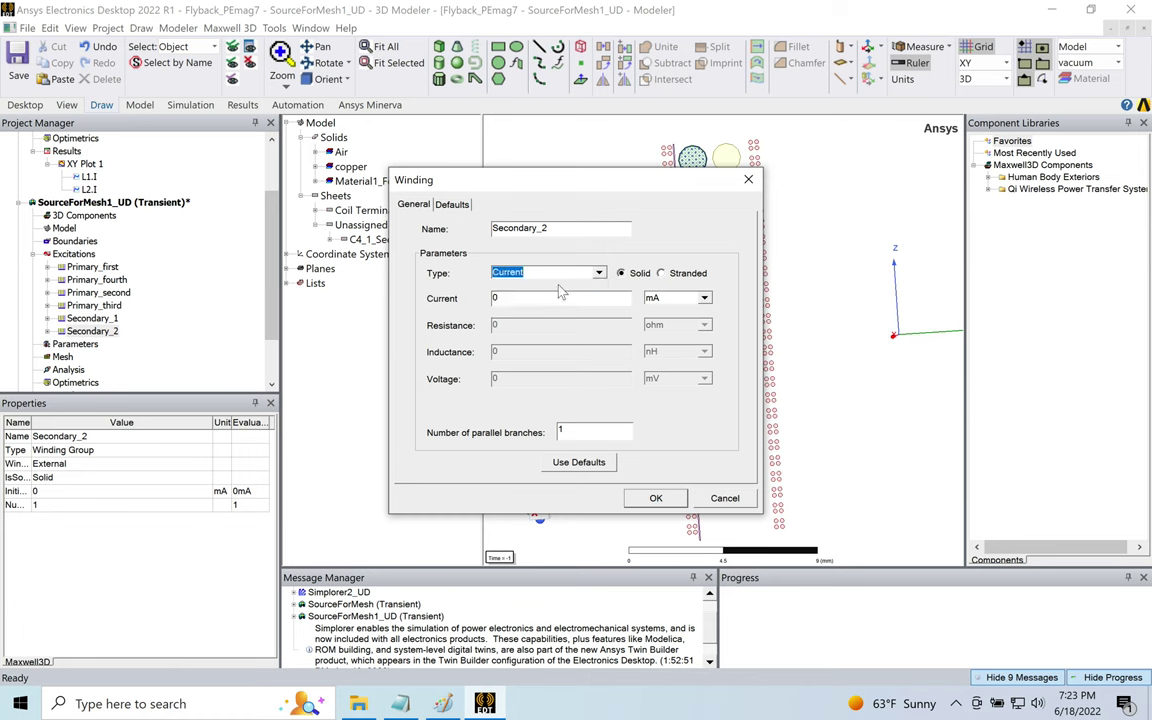
click(656, 498)
- Return to the Simplorer2_UD schematic from the SourceForMesh1_UD model
click(75, 241)
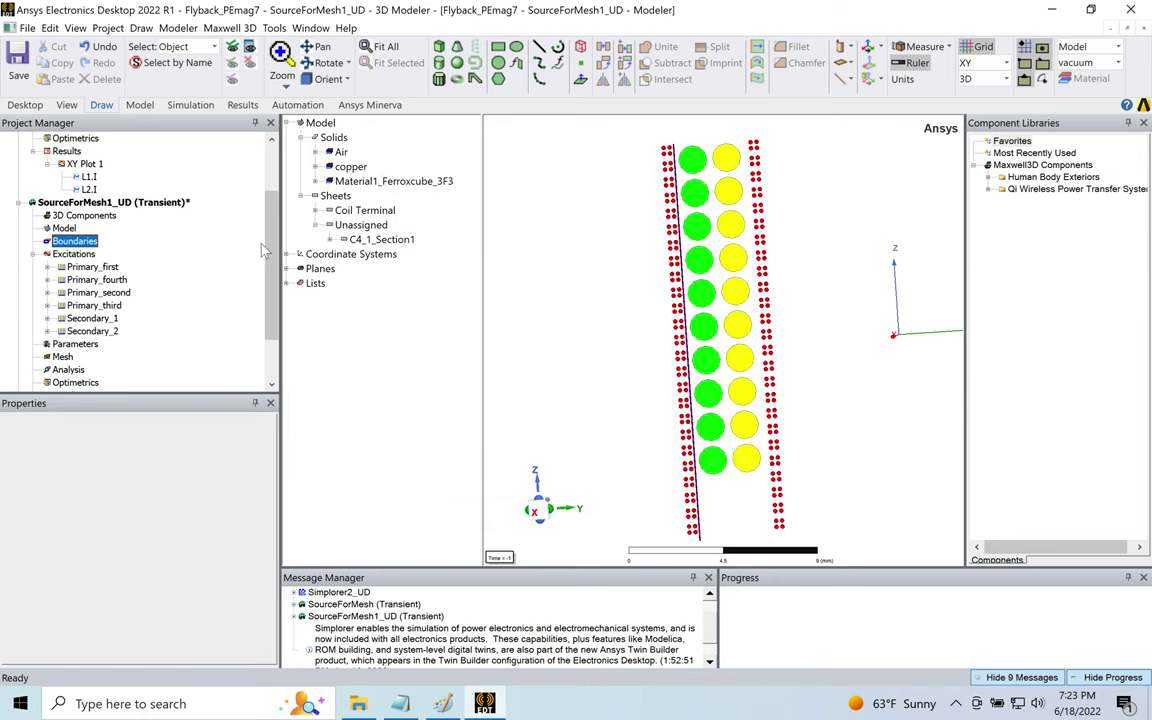
drag(270, 250, 268, 193)
double_click(65, 162)
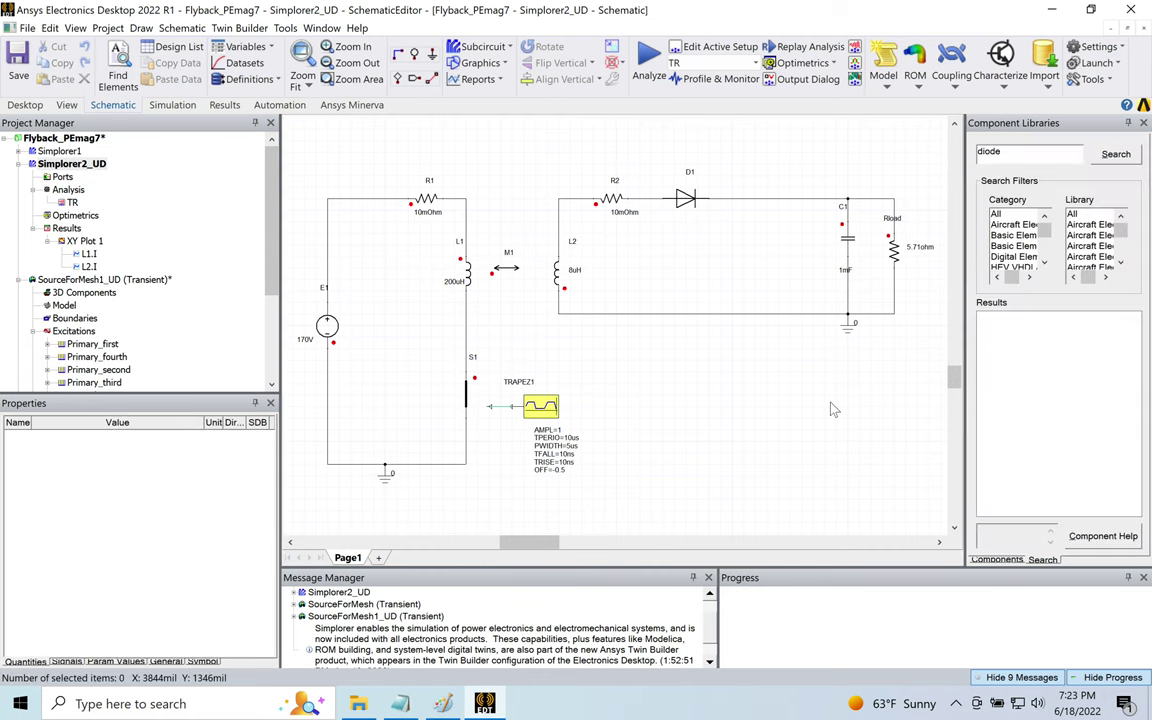
click(1047, 84)
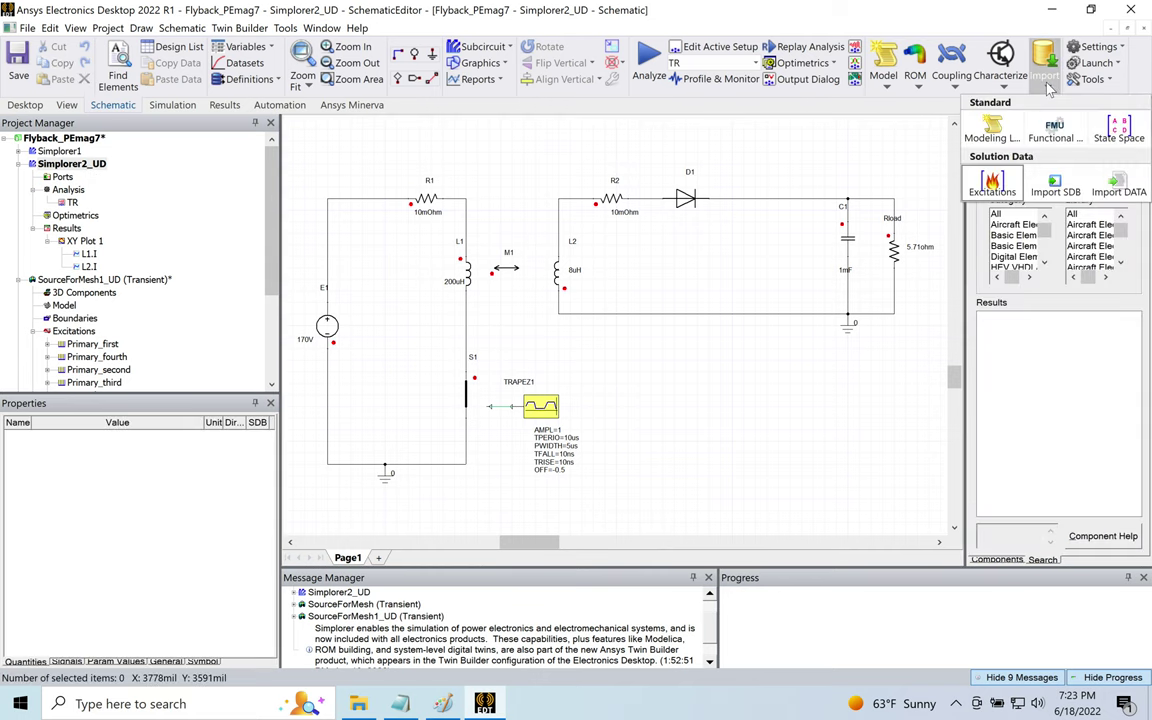
click(993, 186)
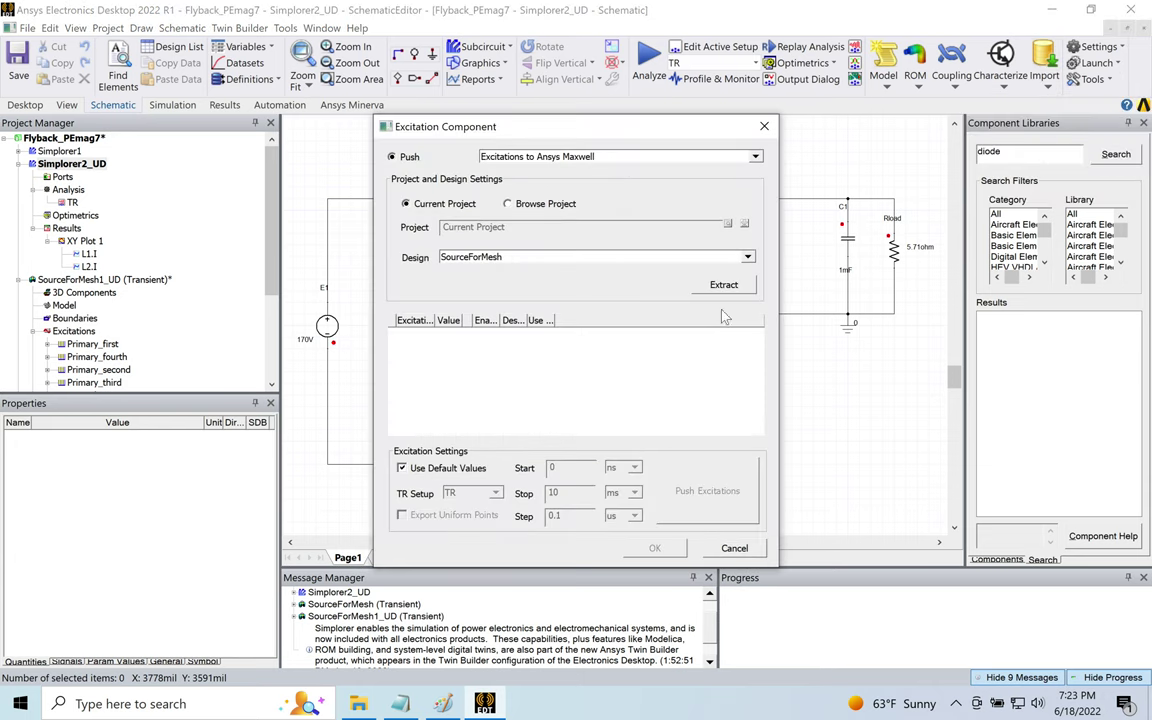
click(764, 126)
click(1045, 80)
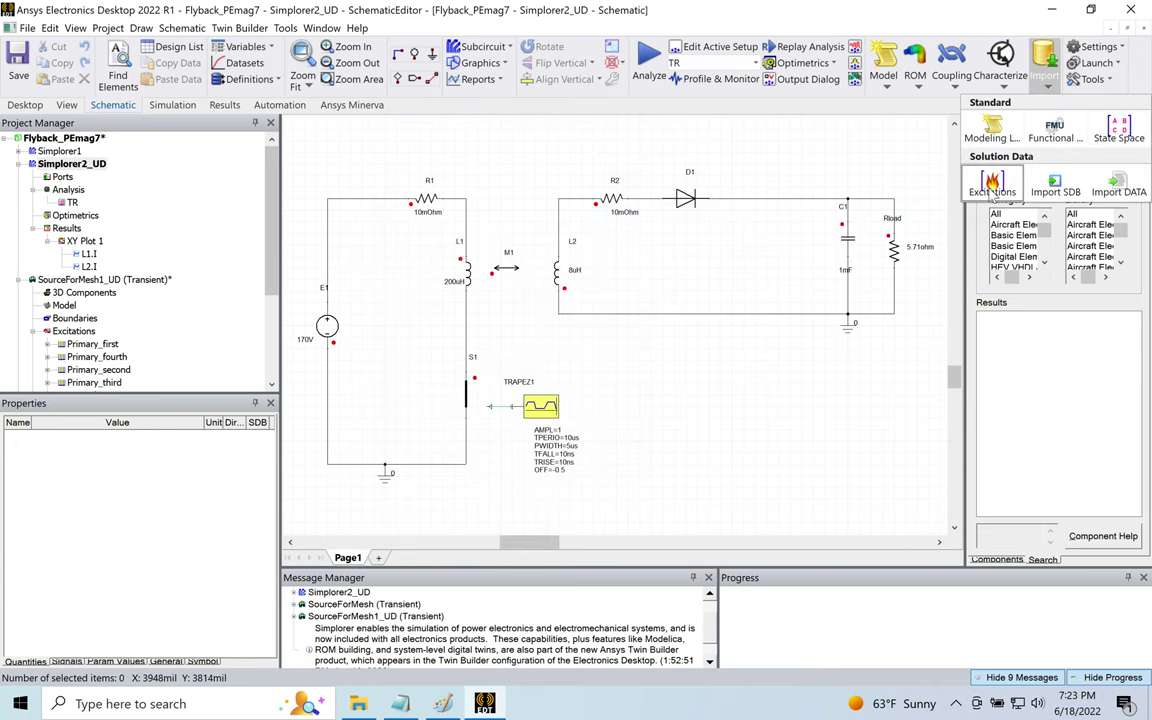
drag(993, 190, 650, 352)
drag(952, 238, 717, 386)
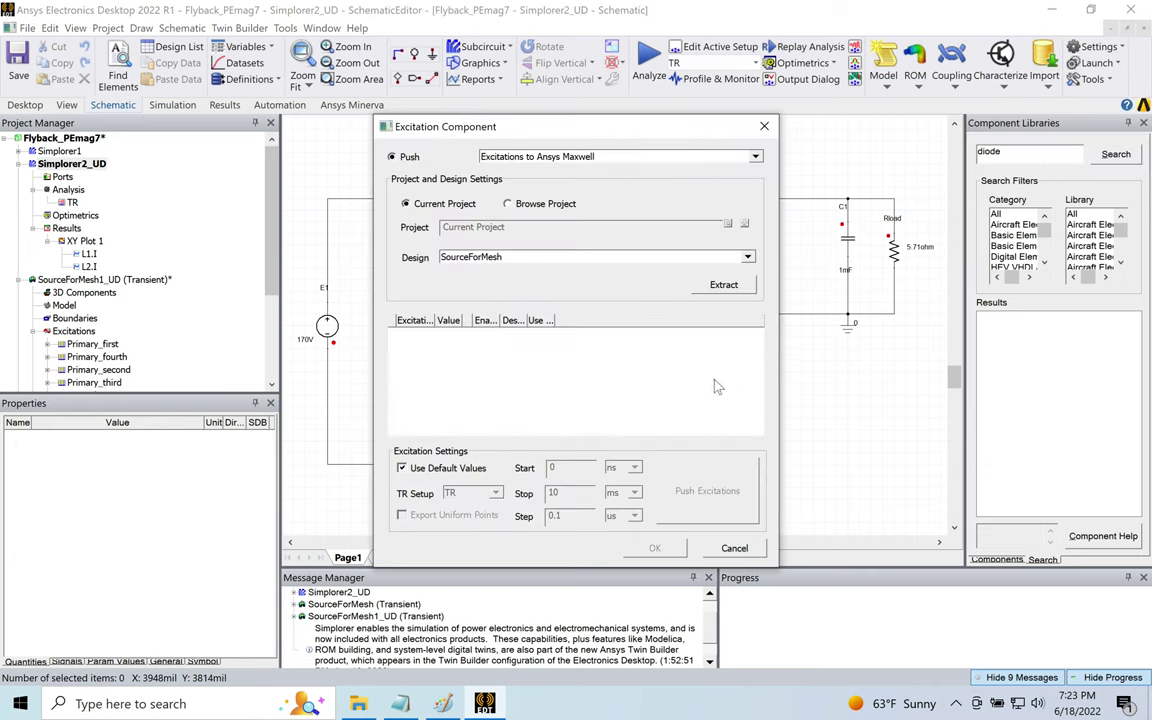
click(764, 126)
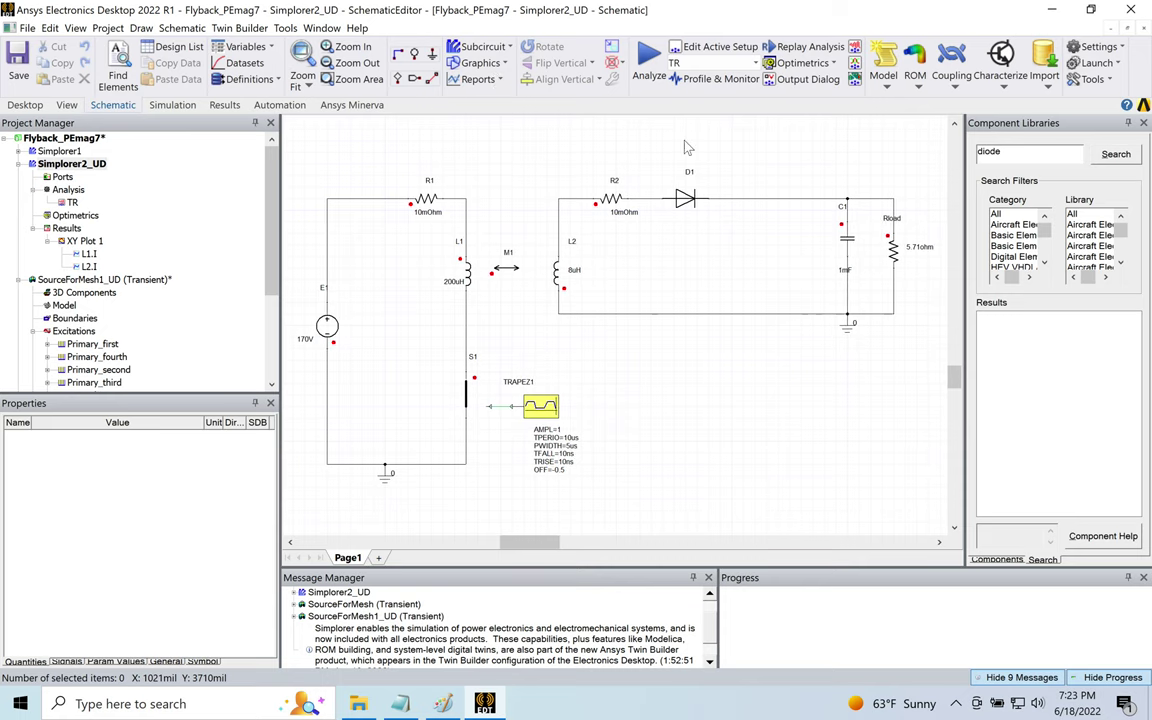
click(886, 86)
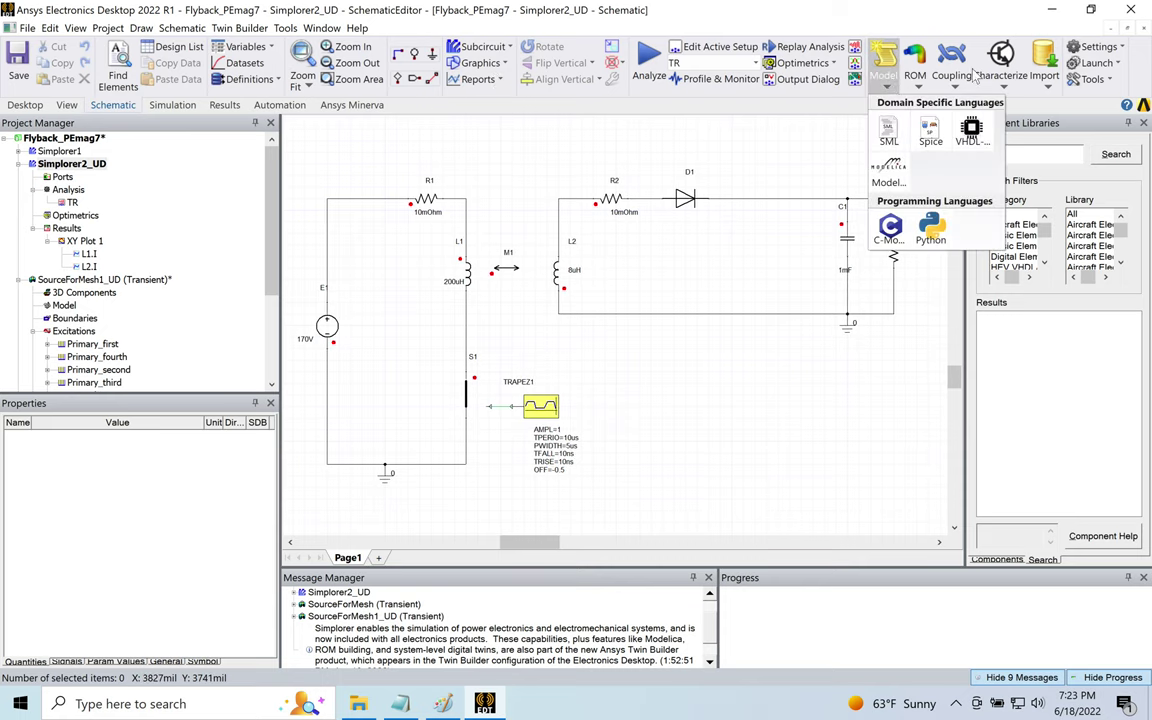
click(918, 88)
click(1047, 87)
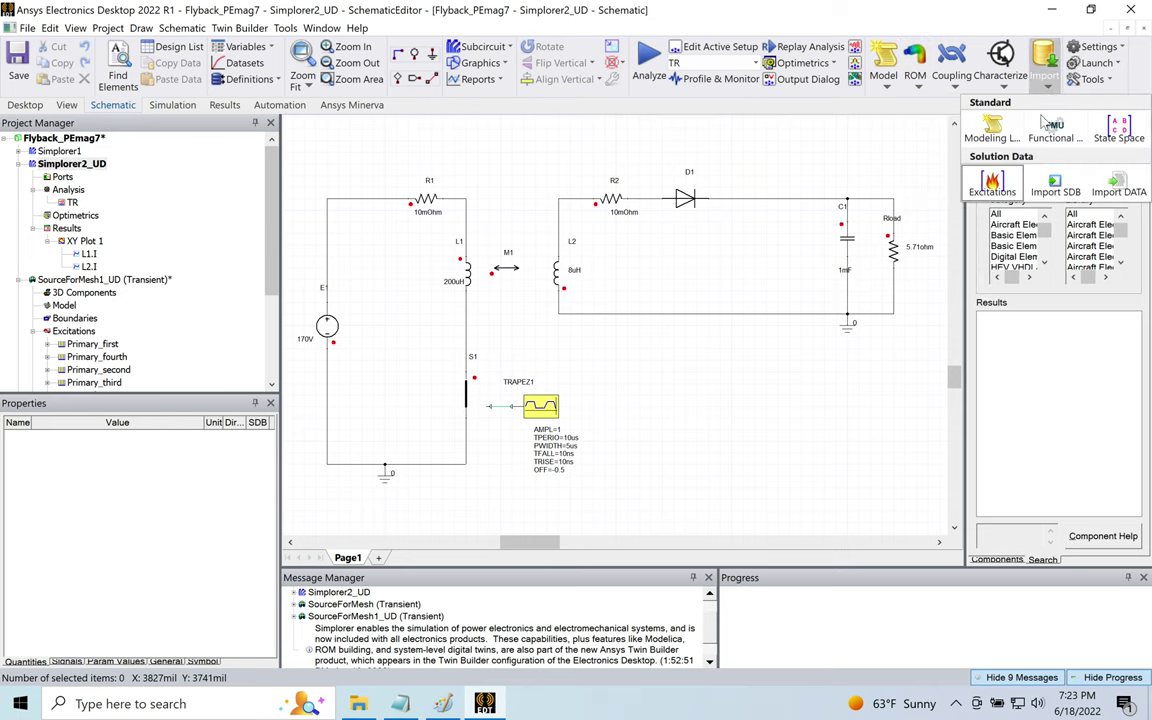
click(993, 182)
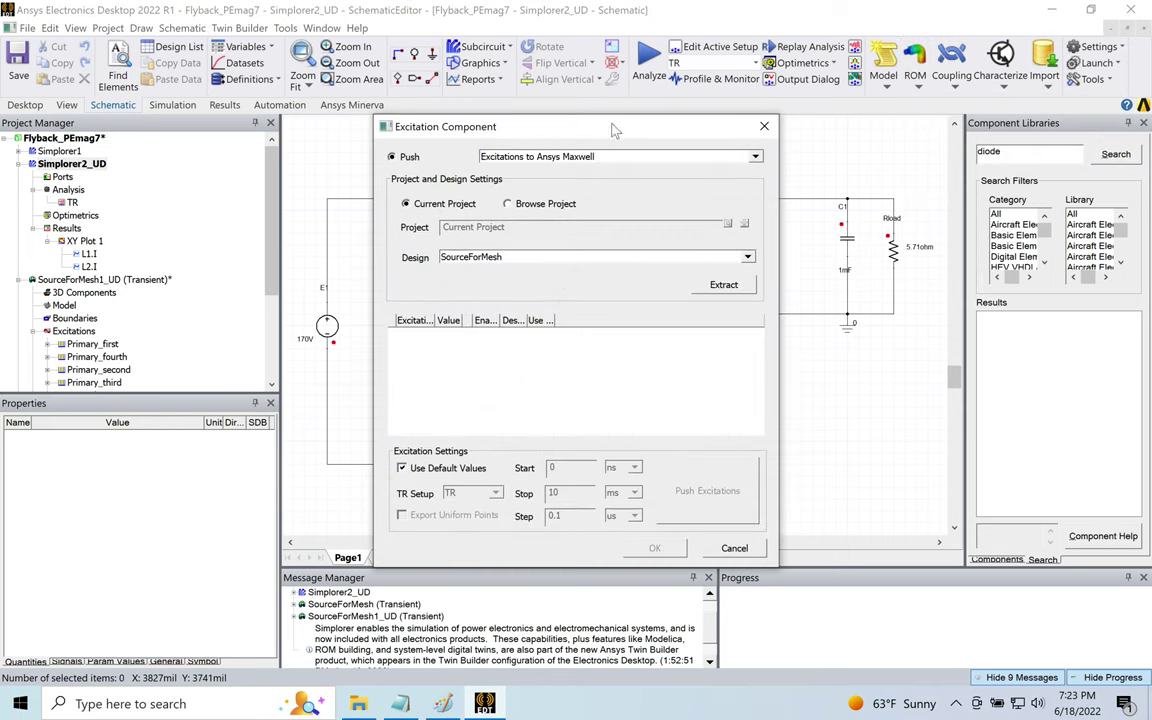
click(764, 126)
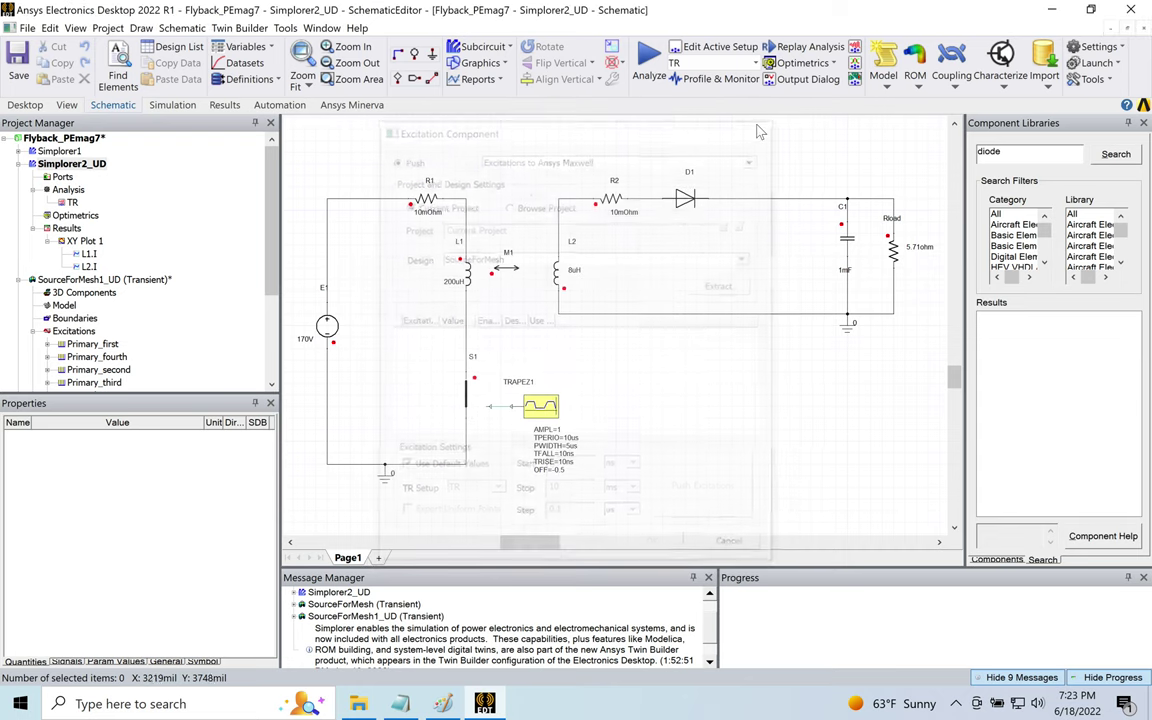
- Start an excitation component that pushes to Ansys Maxwell and extract the windings of the SourceForMesh1_UD design
click(1048, 86)
click(993, 182)
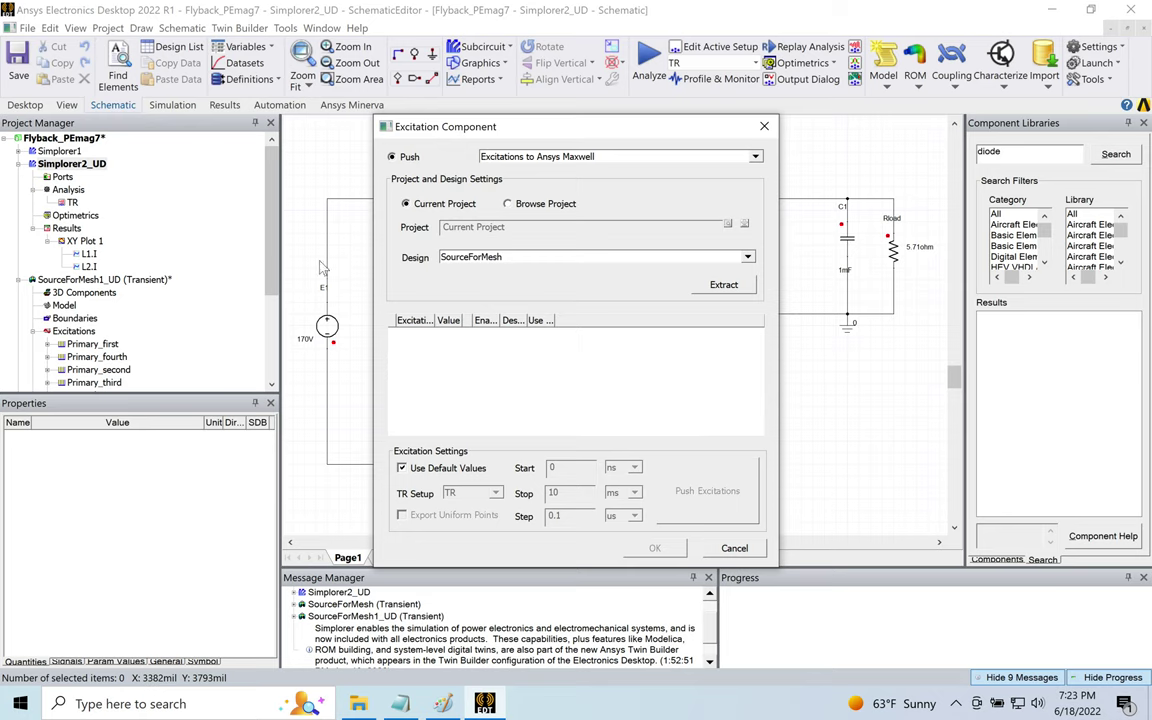
click(747, 257)
click(591, 276)
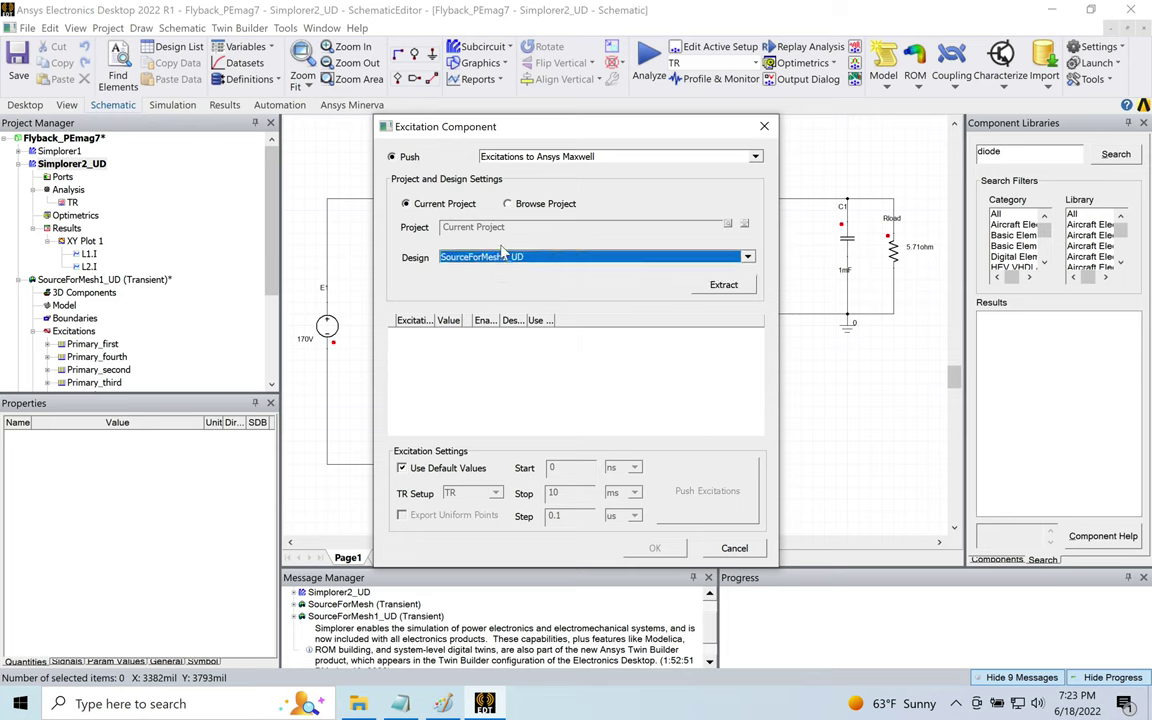
click(724, 285)
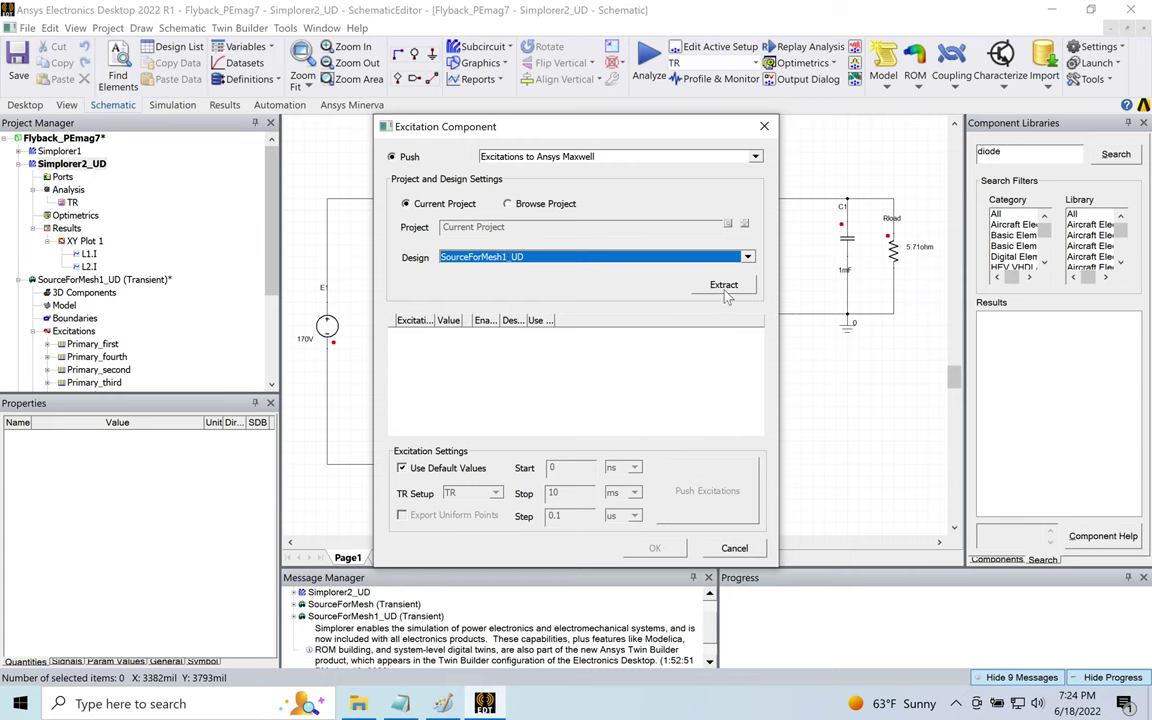
double_click(434, 321)
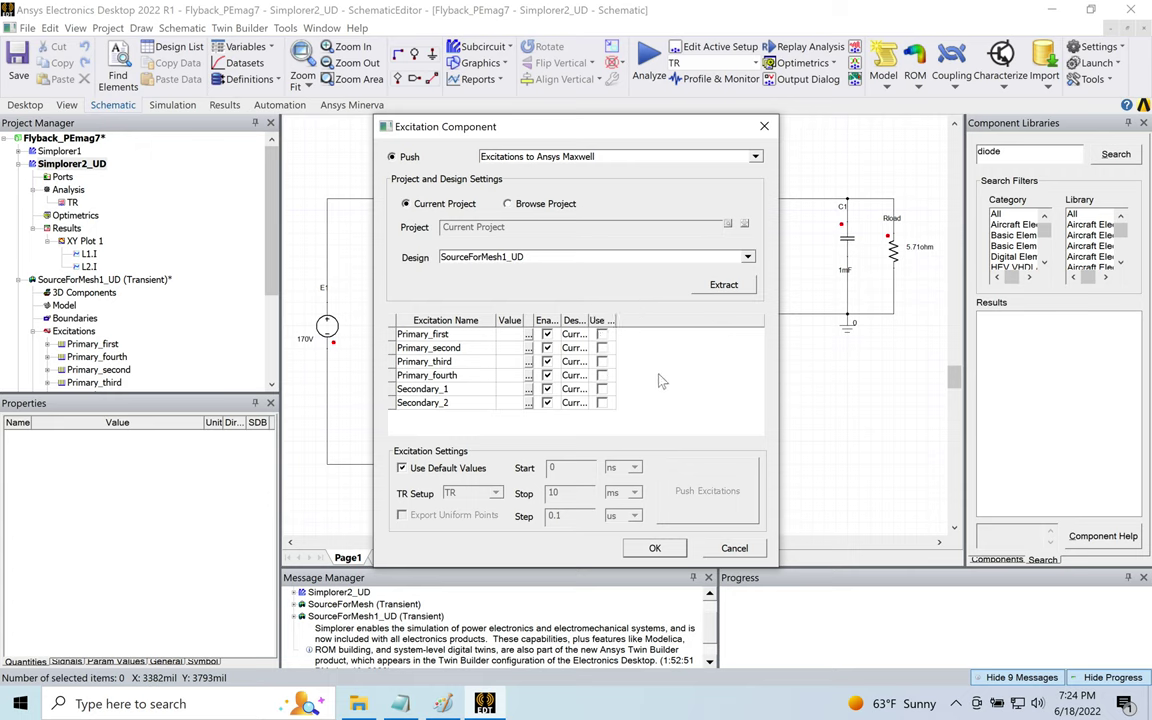
double_click(588, 320)
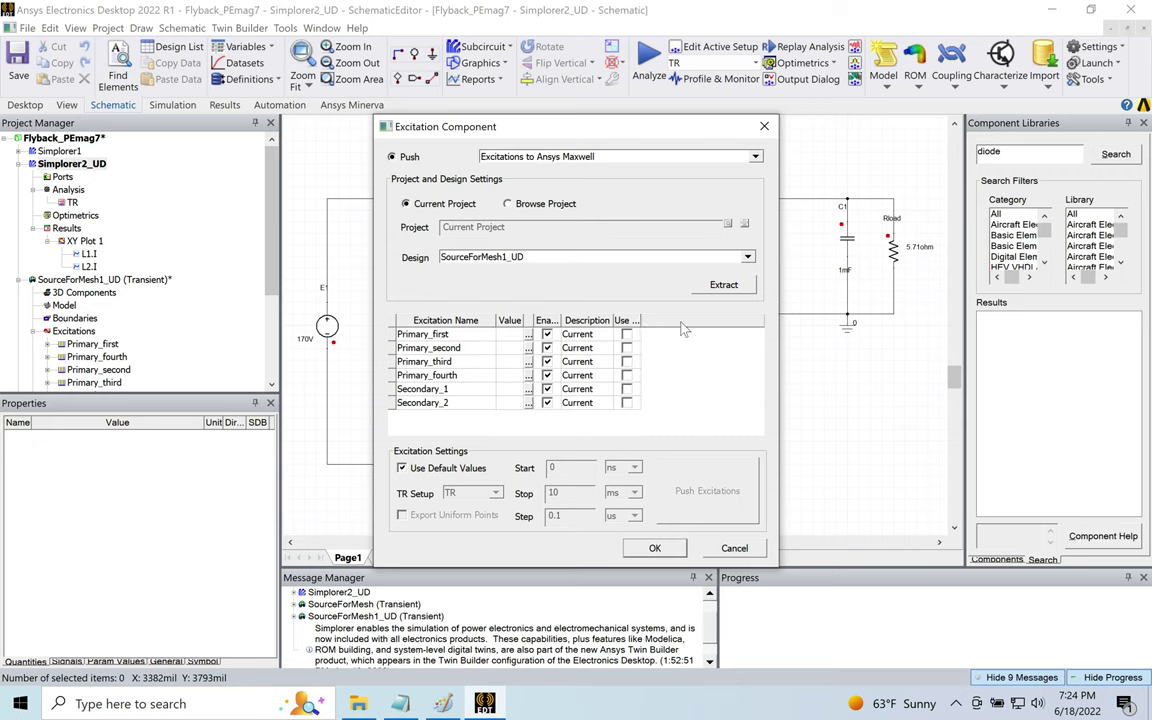
- Try to accept the excitation component without assigning any values to the windings
click(529, 348)
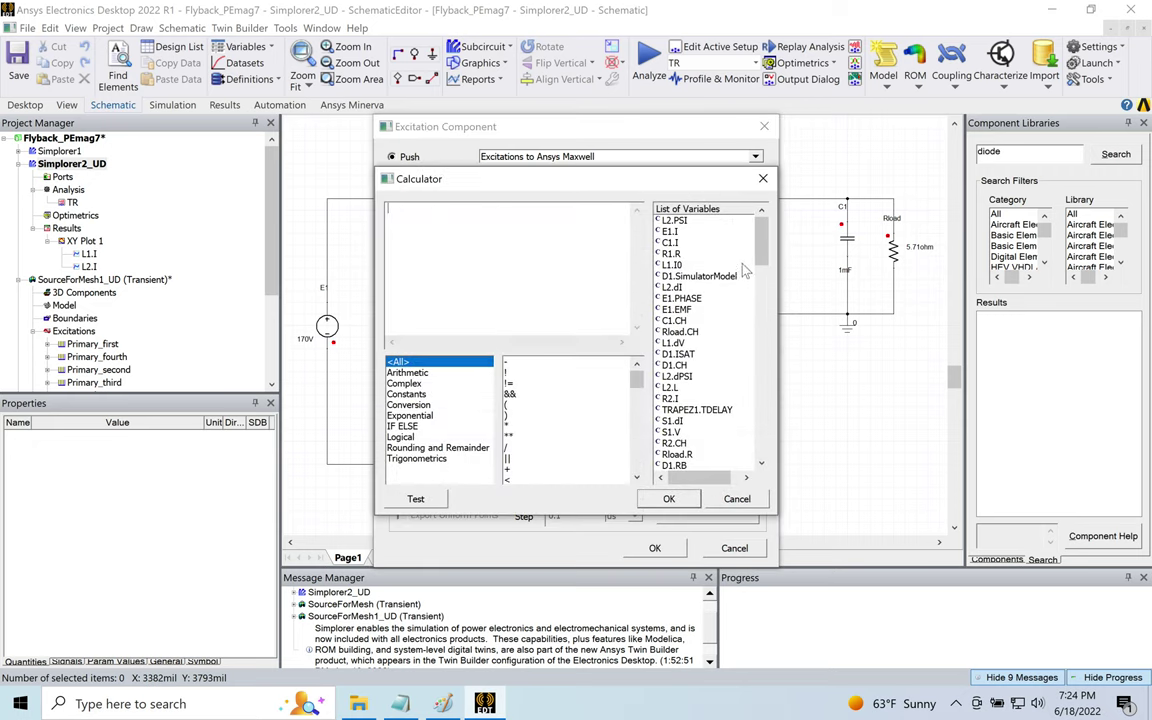
click(763, 178)
click(655, 549)
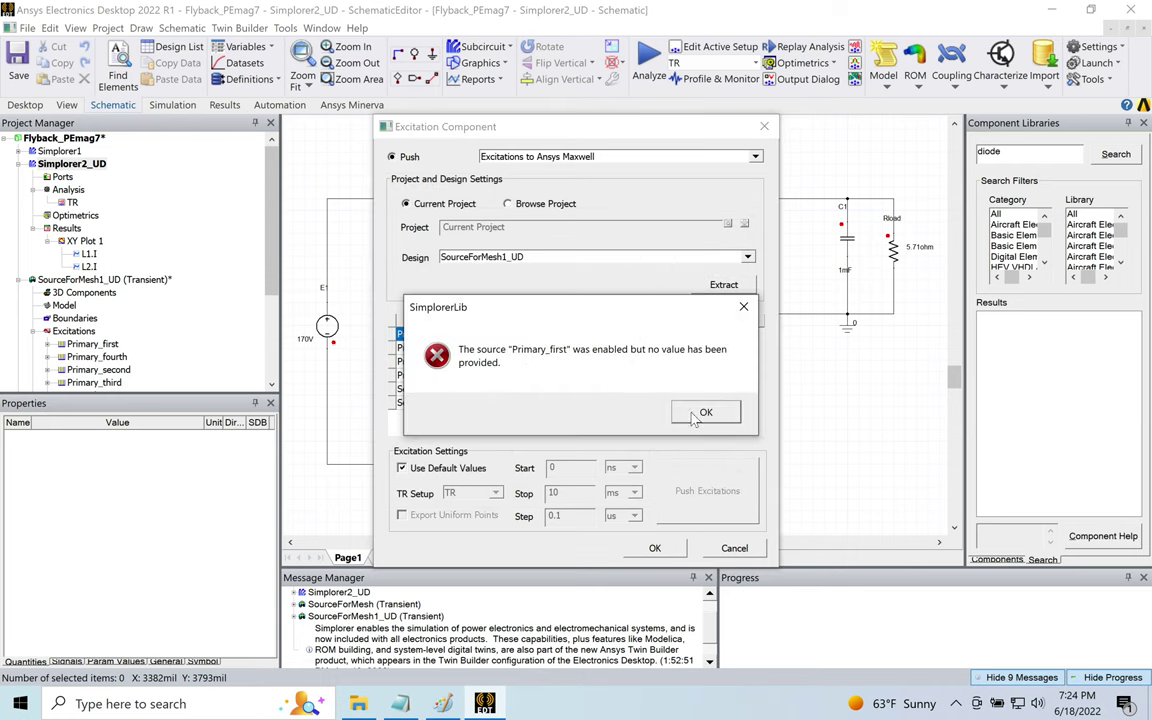
click(700, 412)
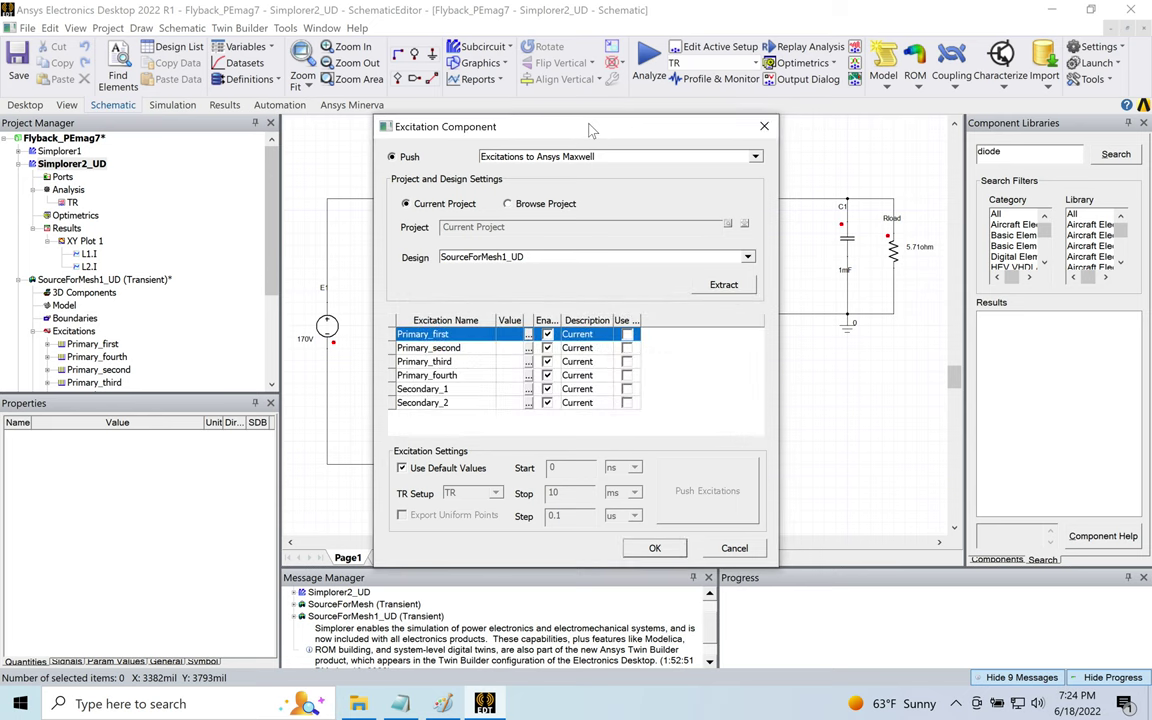
- Build the expression 0.25*L1.I as the value of the Primary_first excitation and widen the value column
drag(590, 130, 813, 107)
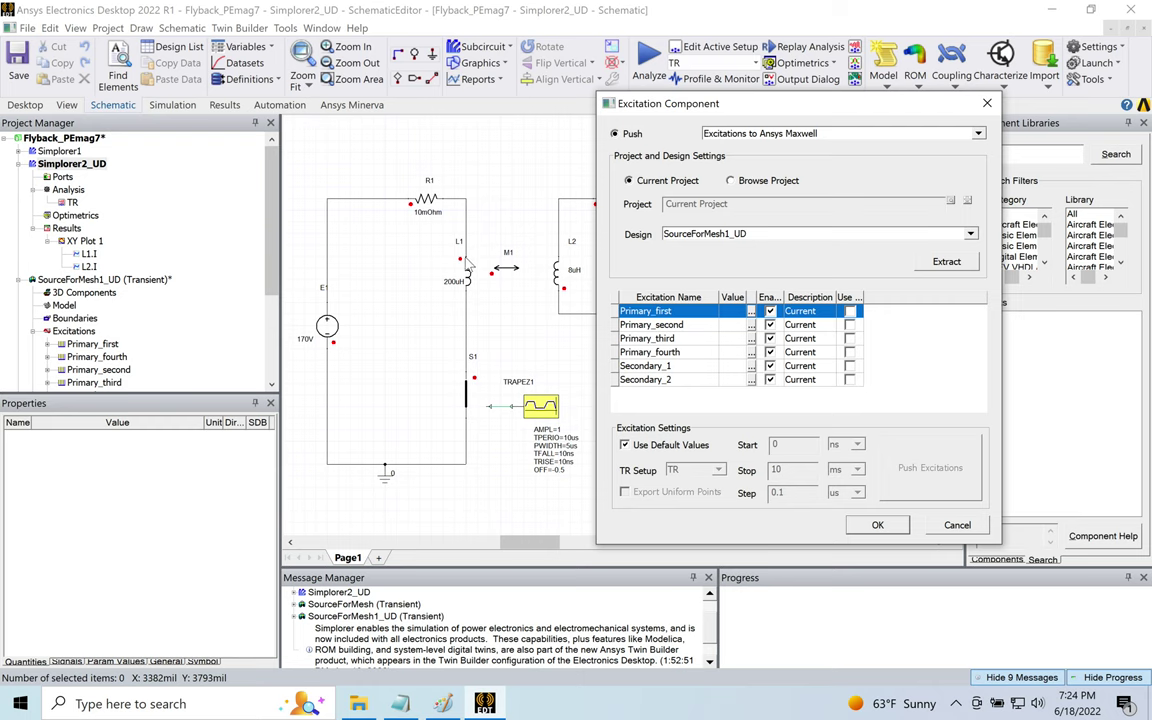
click(749, 313)
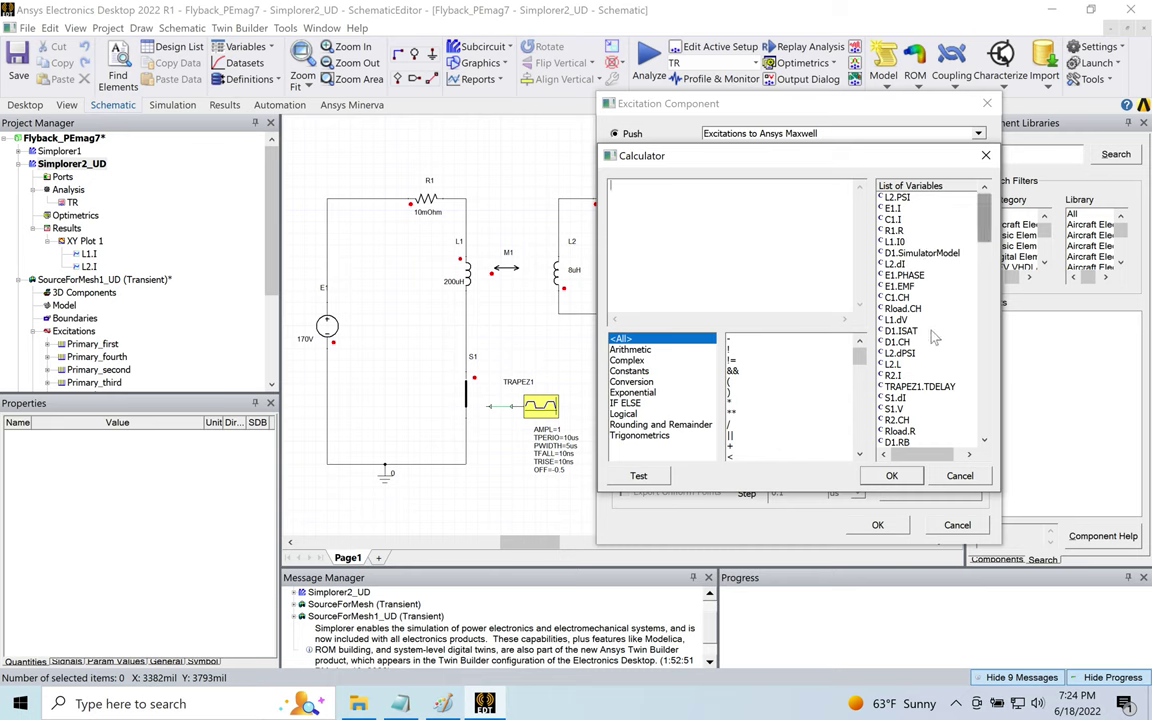
mouse_move(982, 225)
mouse_down()
mouse_move(990, 329)
mouse_move(972, 205)
mouse_up()
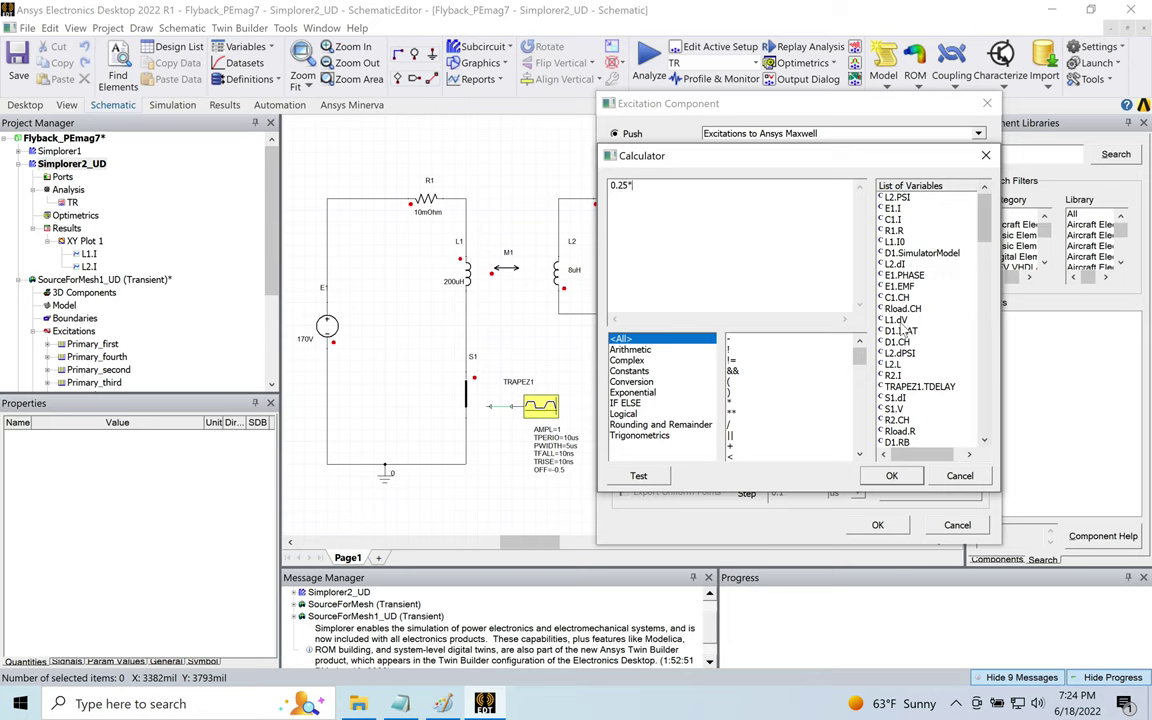
click(985, 230)
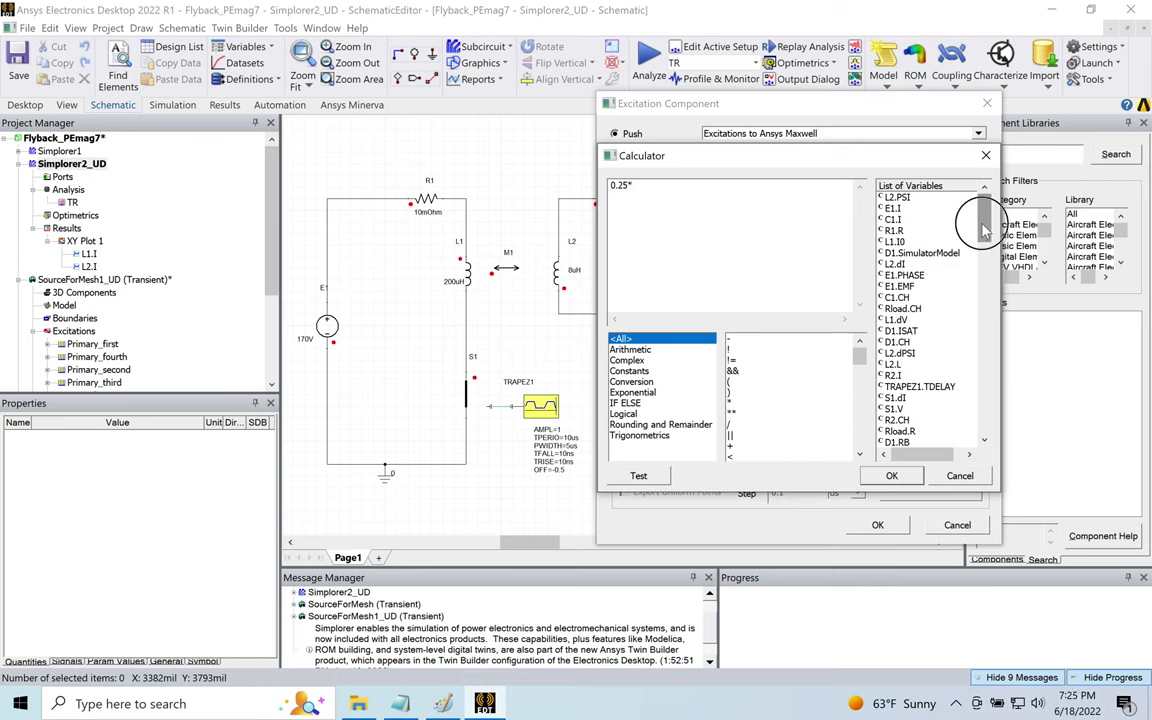
drag(985, 230, 984, 332)
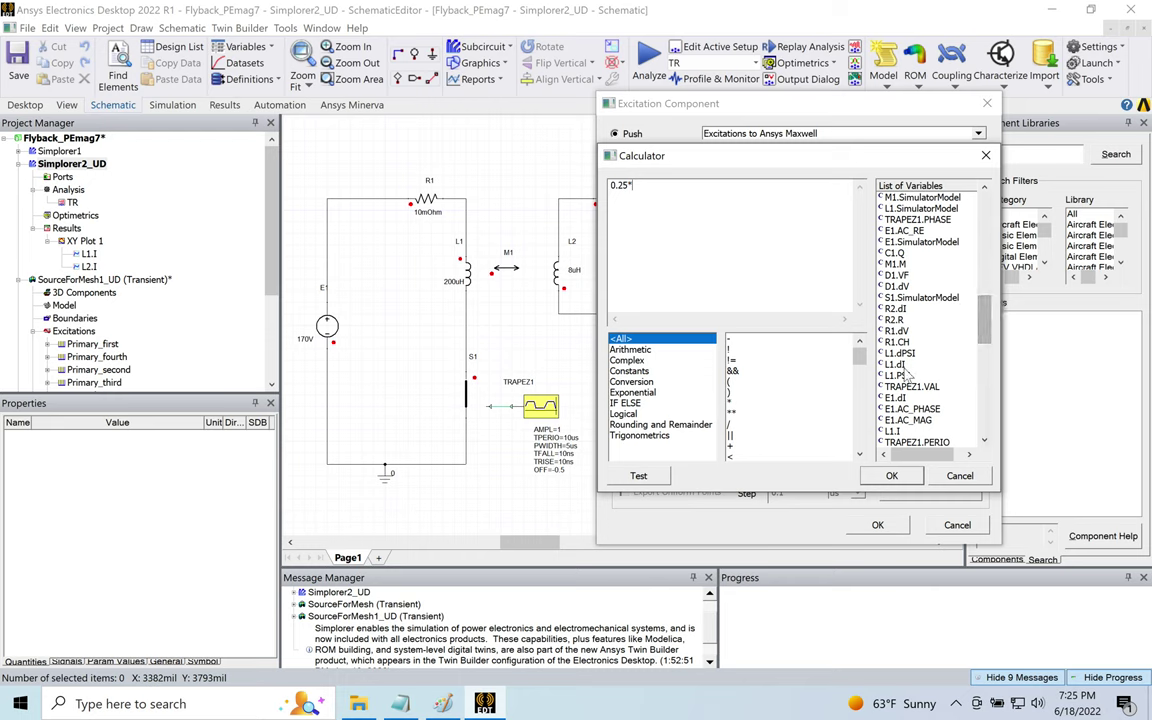
click(893, 431)
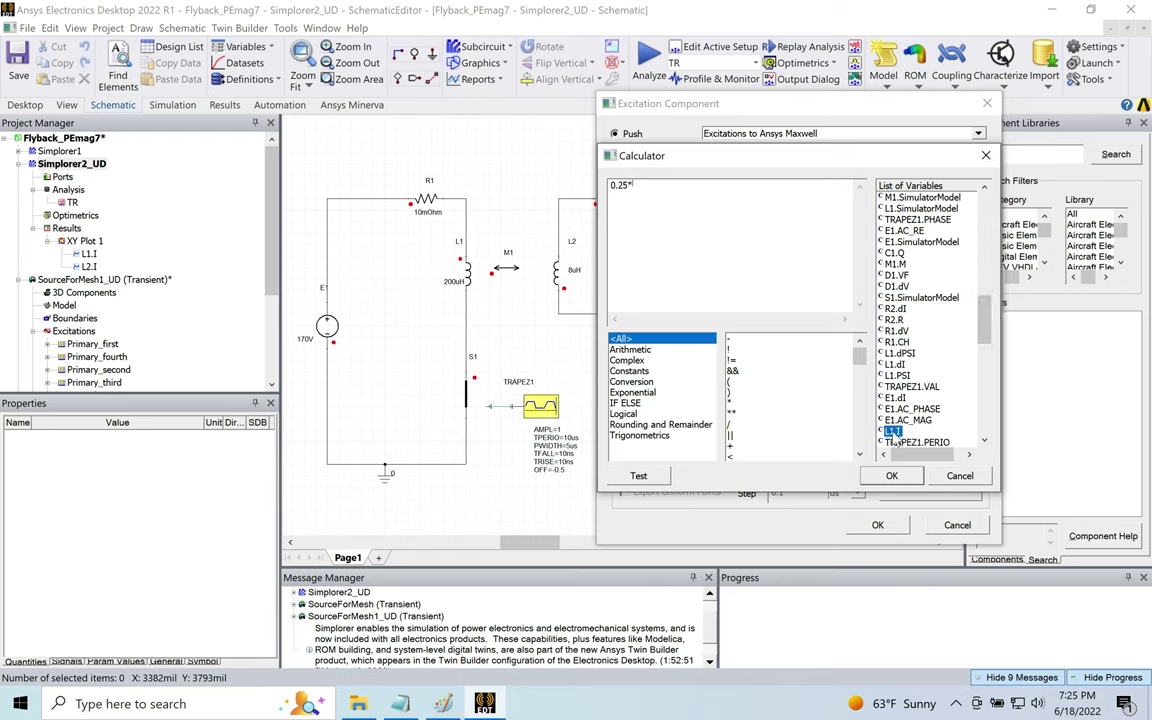
double_click(892, 432)
click(889, 476)
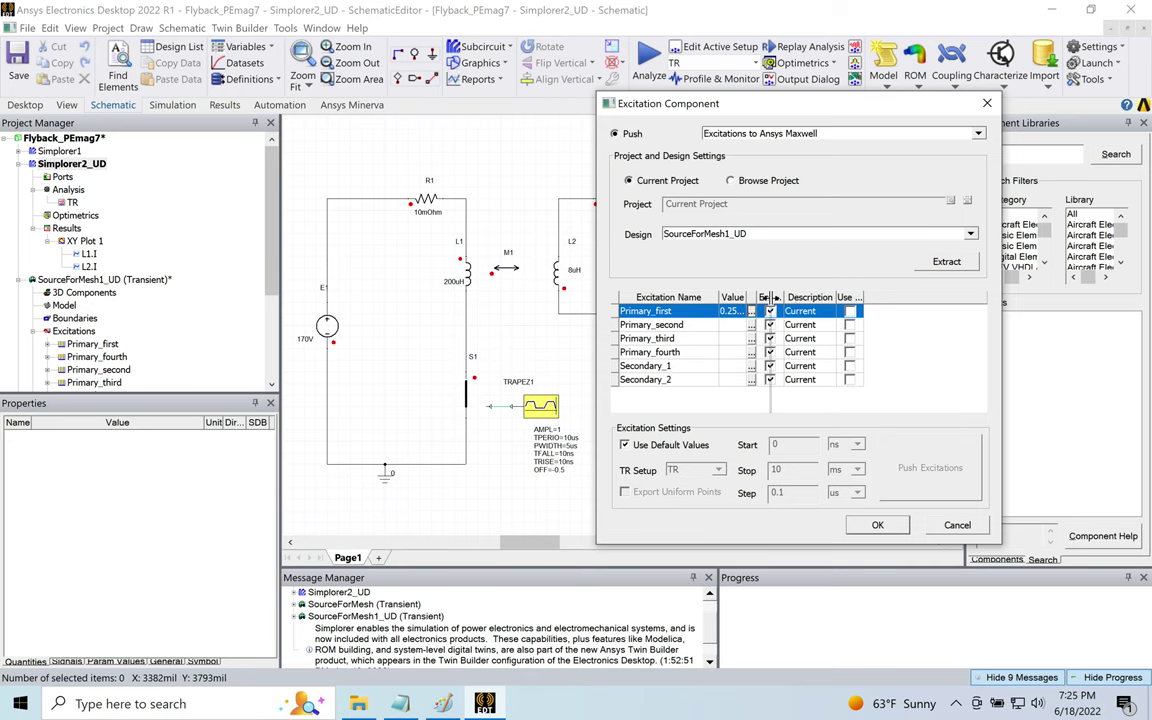
drag(748, 297, 774, 297)
- Set the Primary_second, Primary_third and Primary_fourth excitation values to 0.25*L1.I
click(742, 326)
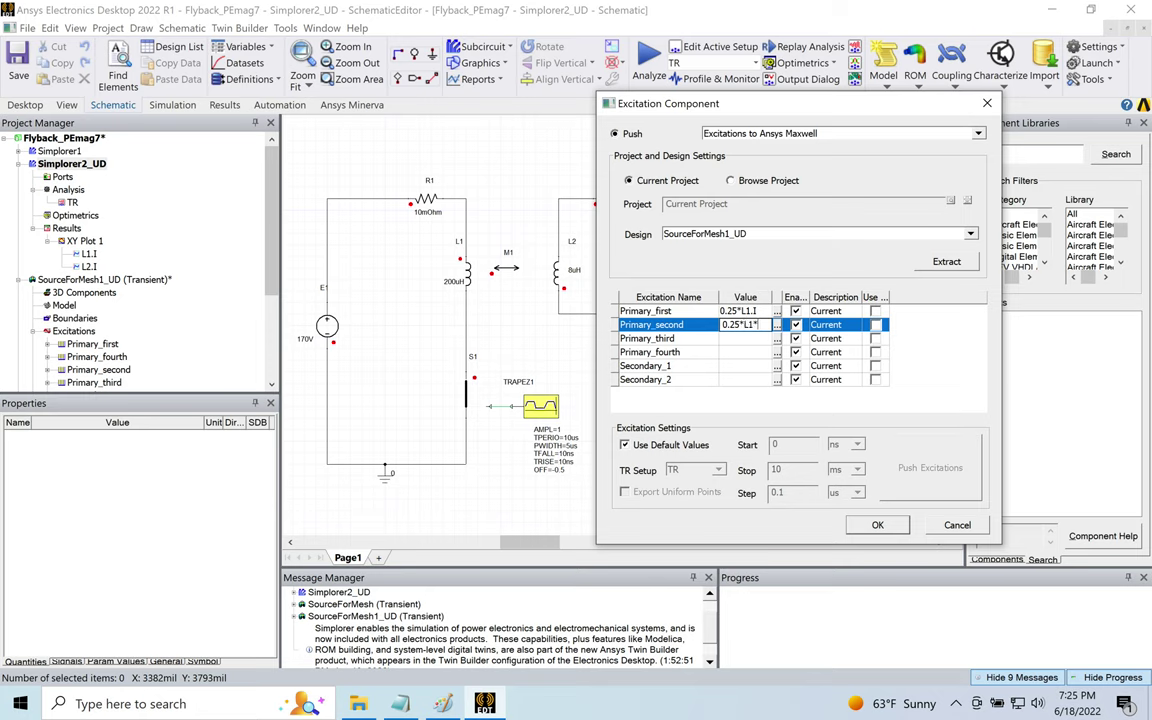
click(737, 339)
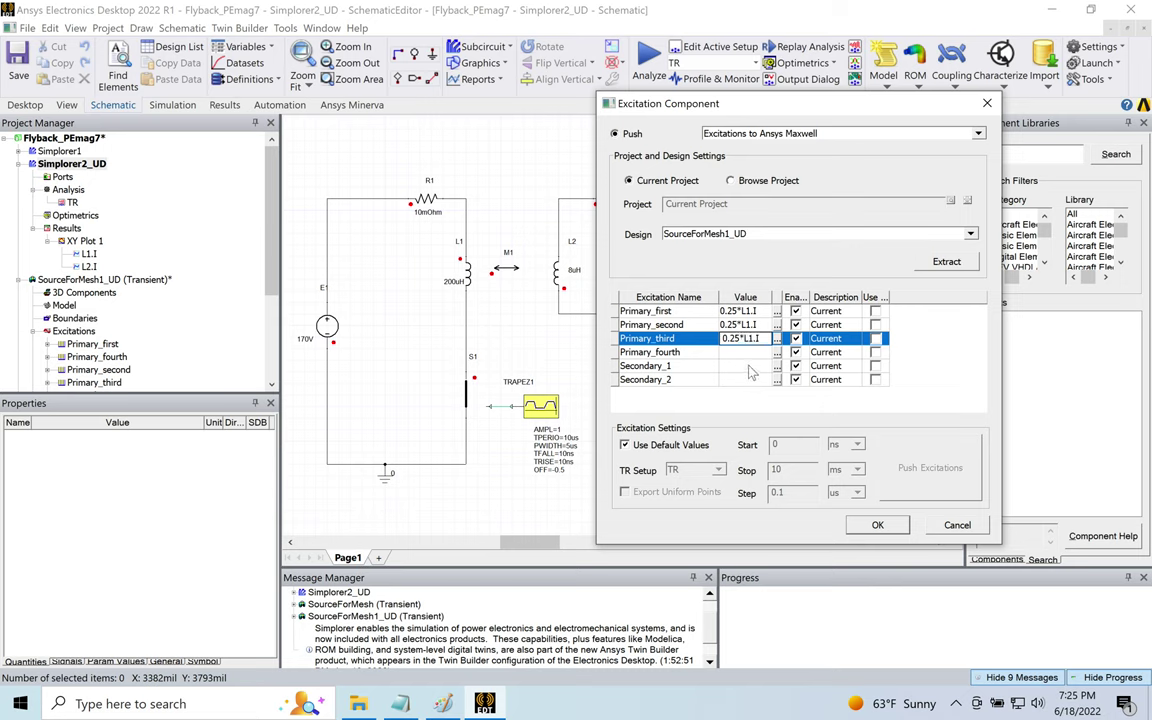
click(737, 353)
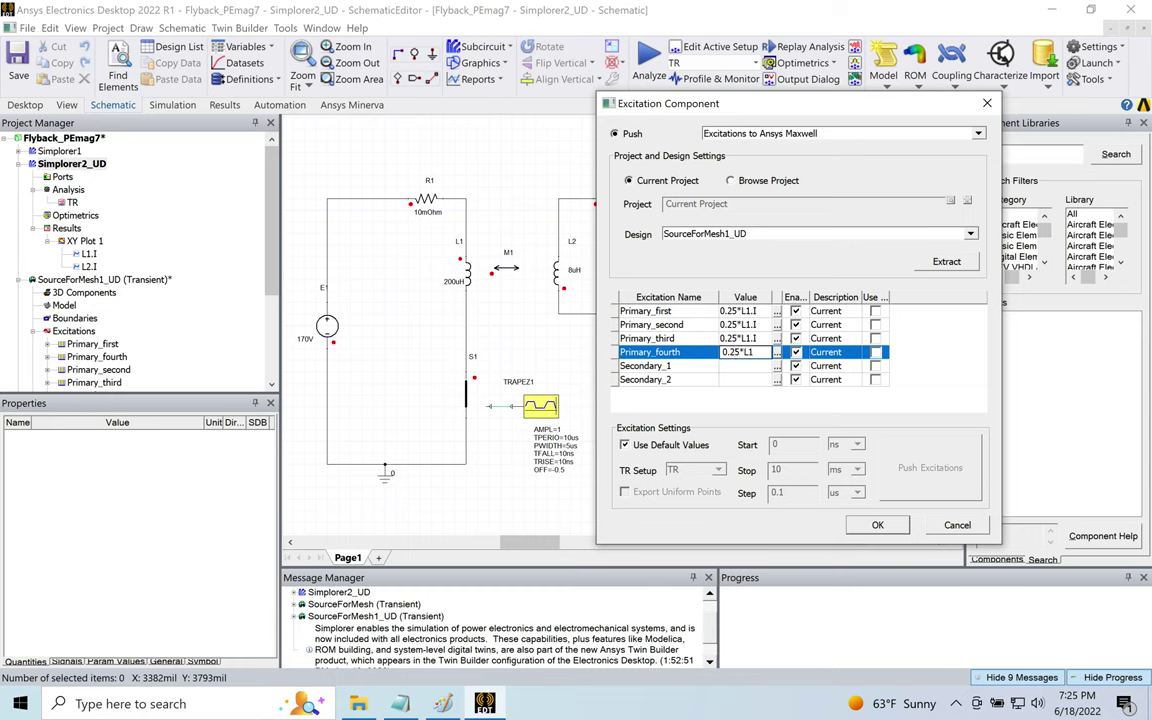
- Open the expression calculator for the Secondary_1 excitation and begin its value with 0.5
click(743, 368)
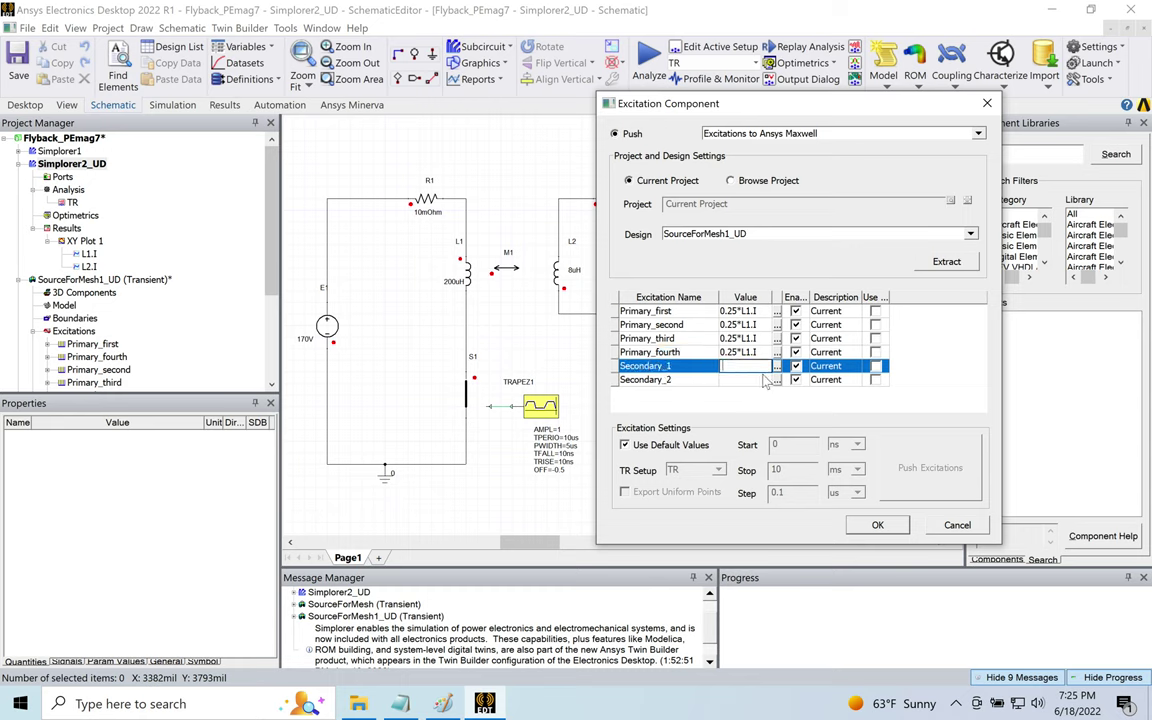
click(778, 367)
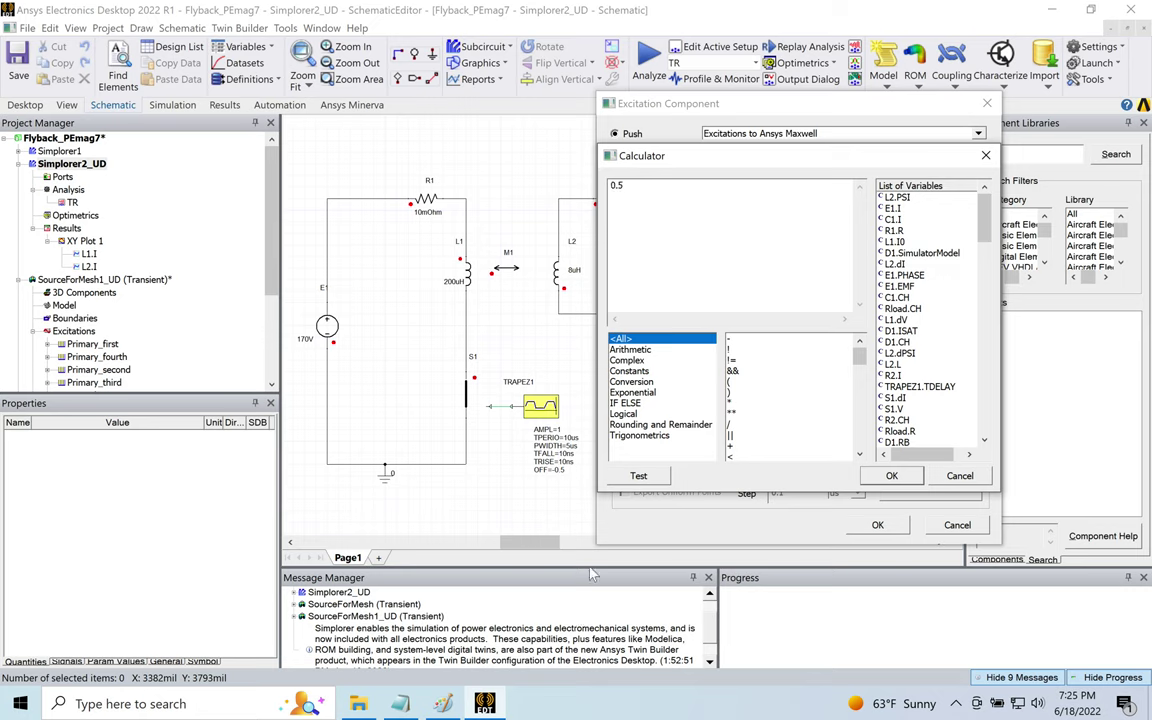
- Switch to Paint and sketch a current arrow splitting into the two columns marked 10, labelling the branches 5
click(443, 703)
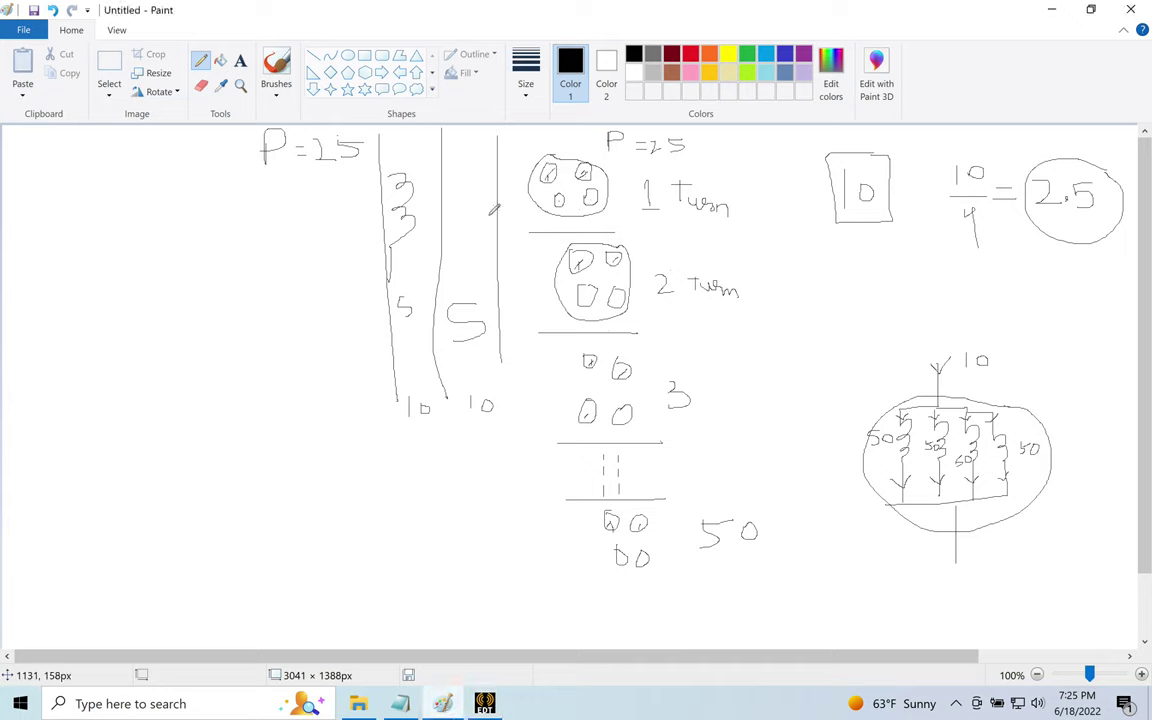
mouse_move(533, 540)
mouse_down()
mouse_move(472, 448)
mouse_move(428, 422)
mouse_move(482, 431)
mouse_move(489, 419)
mouse_move(428, 438)
mouse_move(441, 440)
mouse_move(434, 447)
mouse_move(446, 433)
mouse_move(518, 434)
mouse_move(501, 445)
mouse_move(527, 418)
mouse_up()
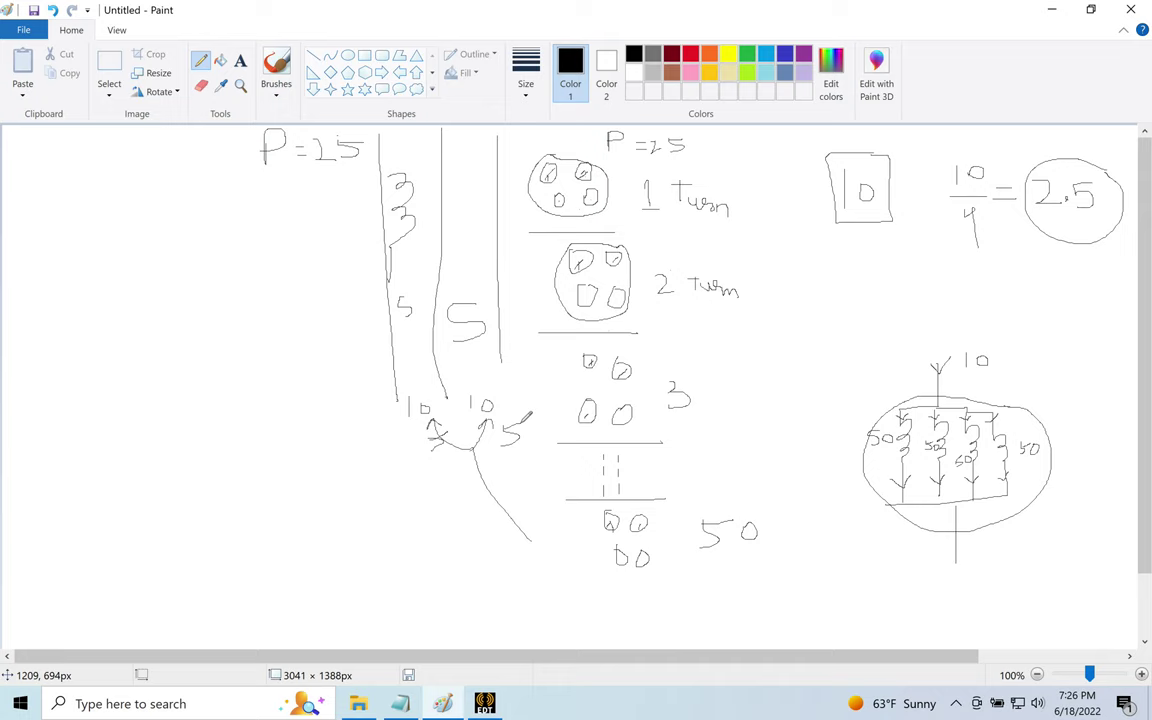
mouse_move(503, 522)
mouse_down()
mouse_move(496, 496)
mouse_move(518, 497)
mouse_up()
- Return to Ansys Electronics Desktop and complete the Secondary_1 excitation value as 0.5*L2.I
mouse_move(485, 705)
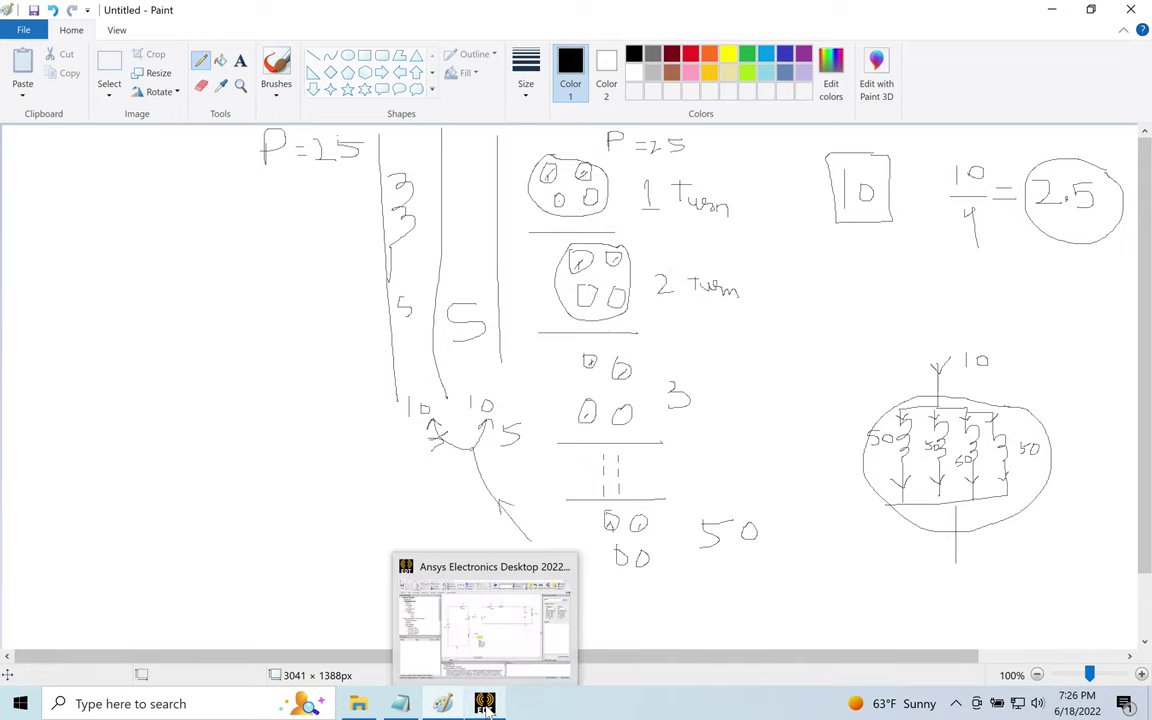
click(435, 577)
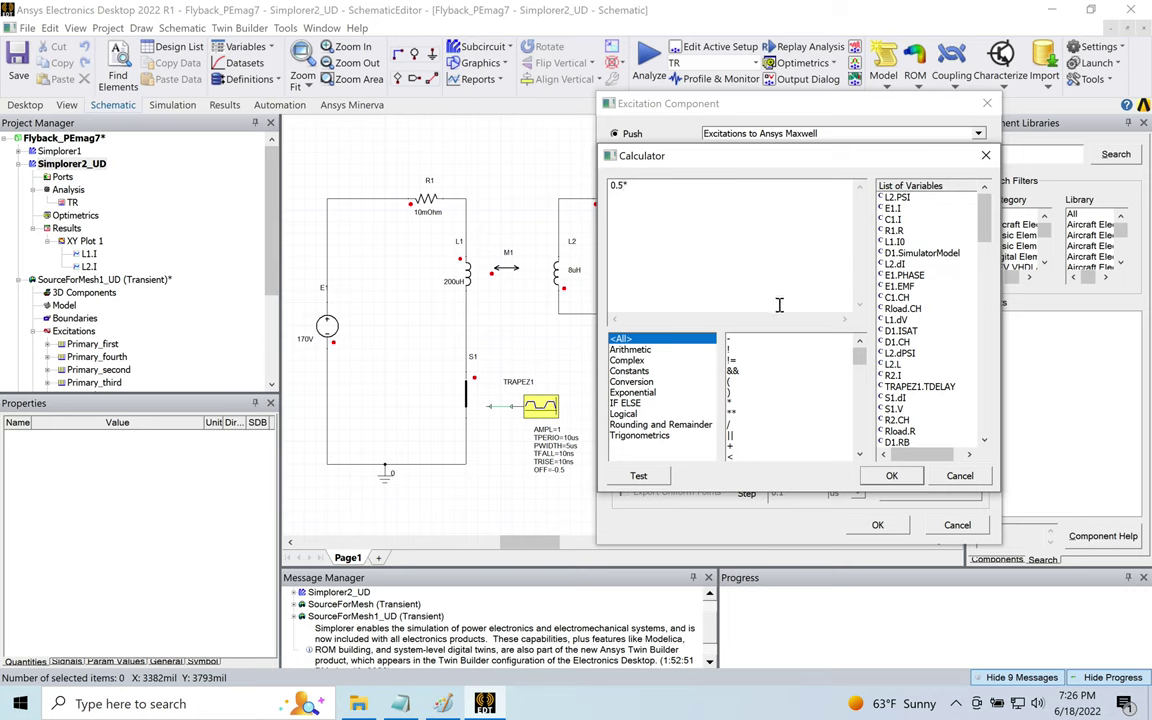
drag(985, 226, 984, 256)
double_click(891, 375)
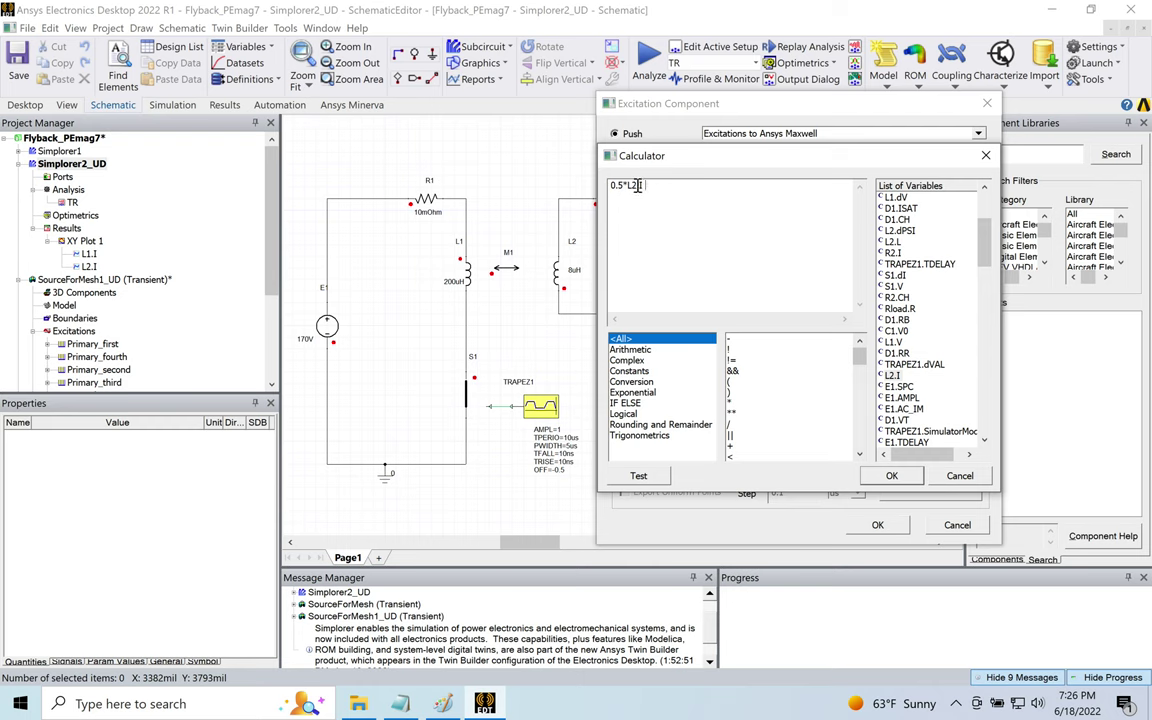
click(891, 475)
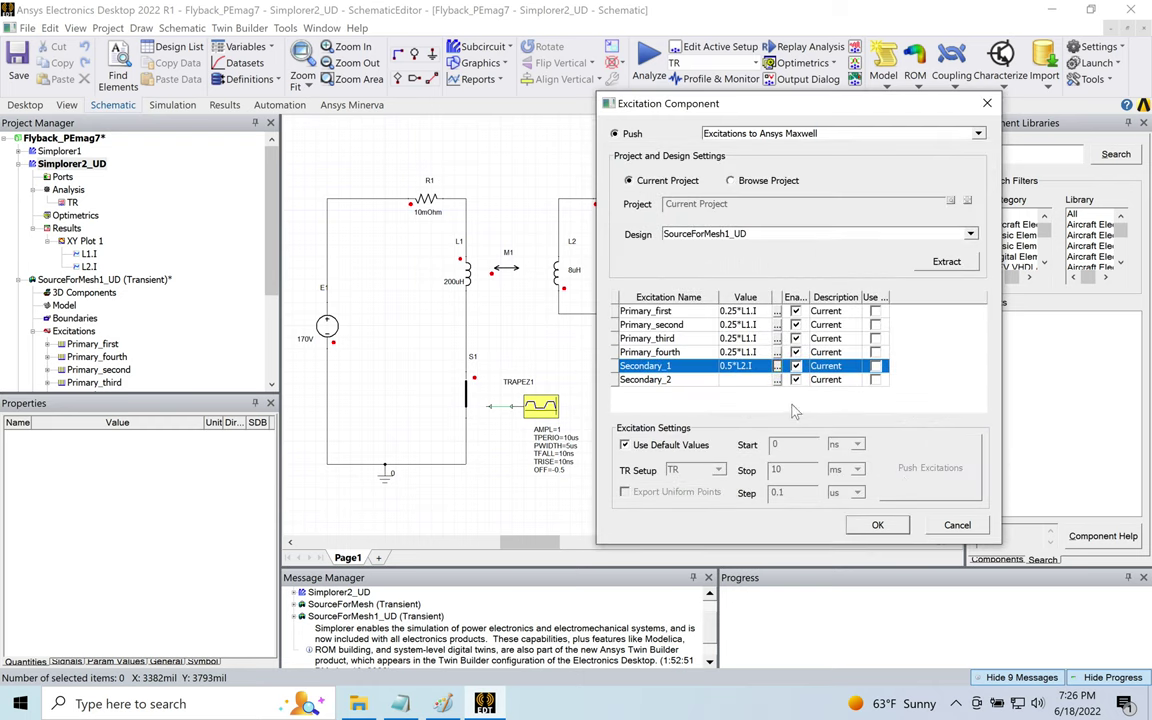
- Set the Secondary_2 excitation value to 0.5*L2.I
click(741, 380)
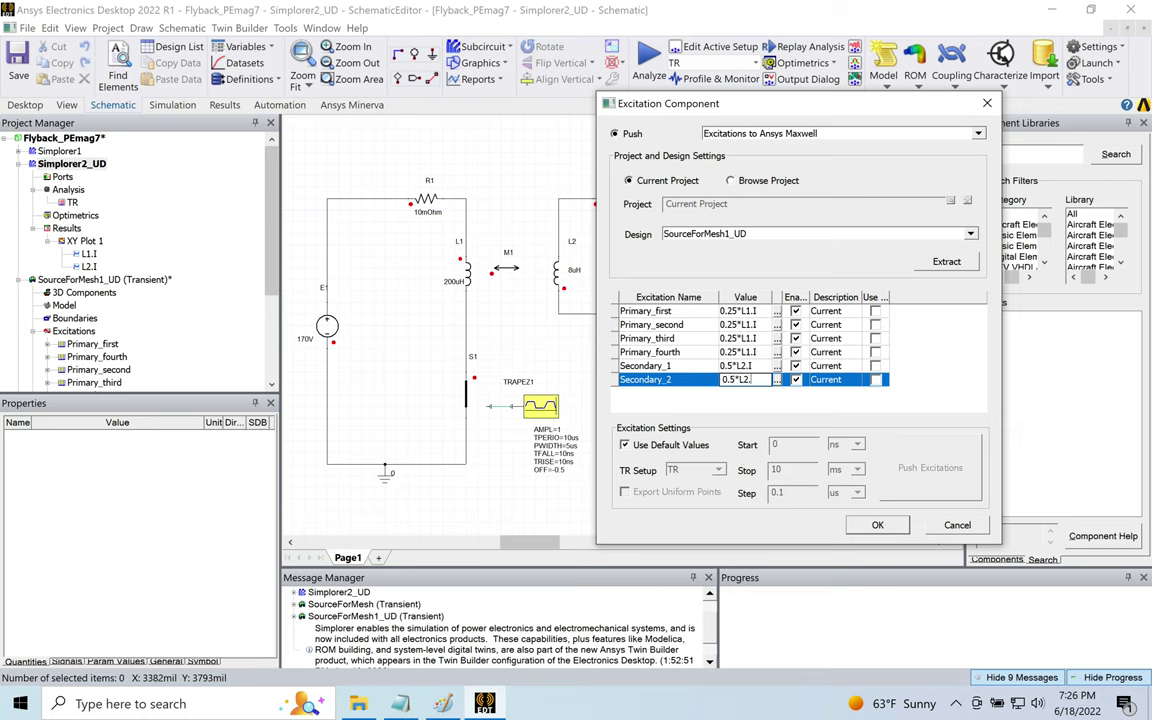
text(0.5*L2.I)
click(808, 386)
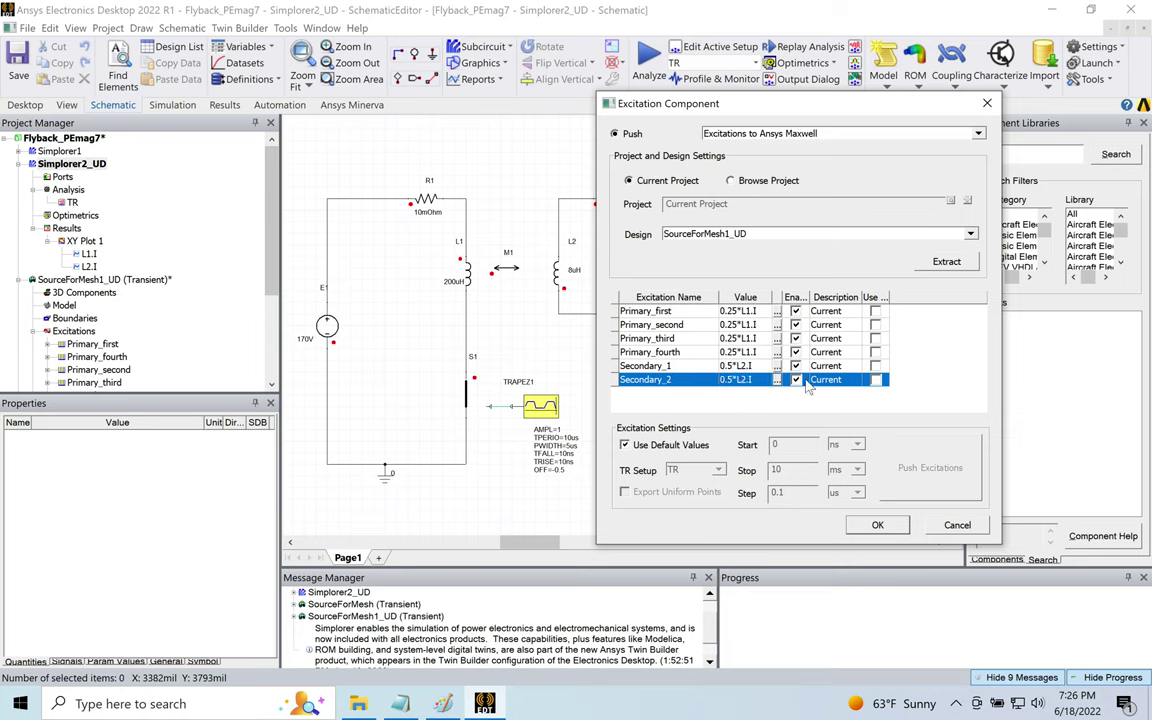
- Confirm the Maxwell excitation component and place its block on the schematic below the secondary circuit
drag(810, 297, 832, 297)
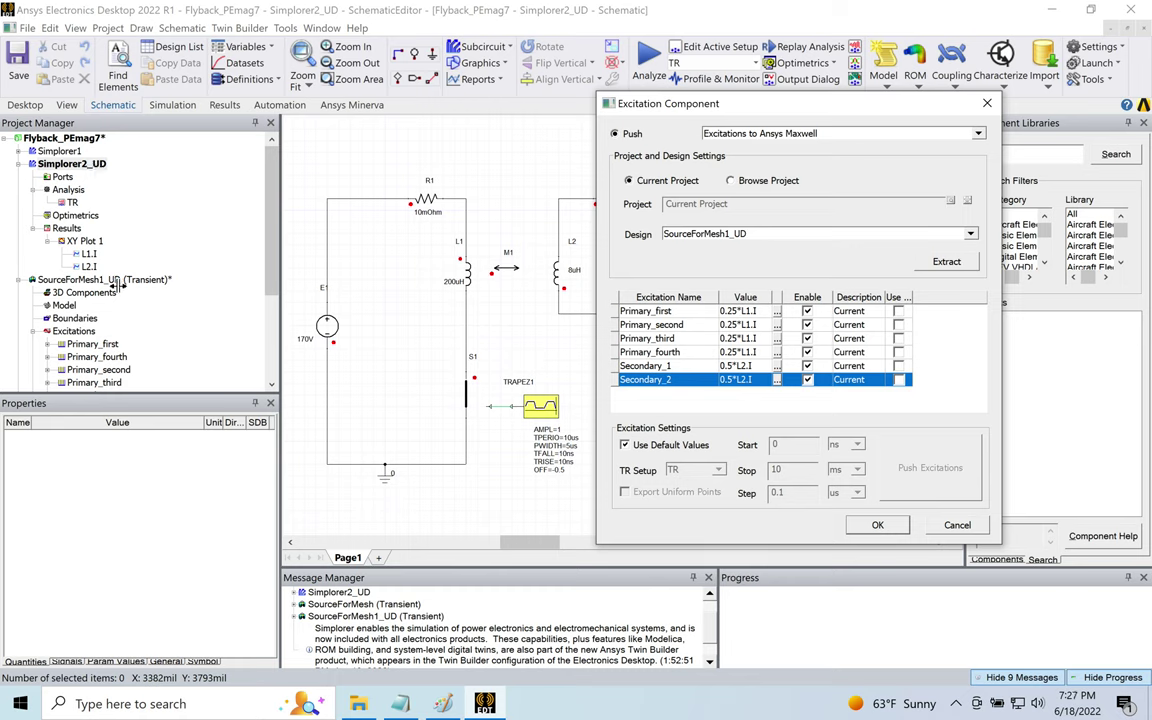
click(884, 527)
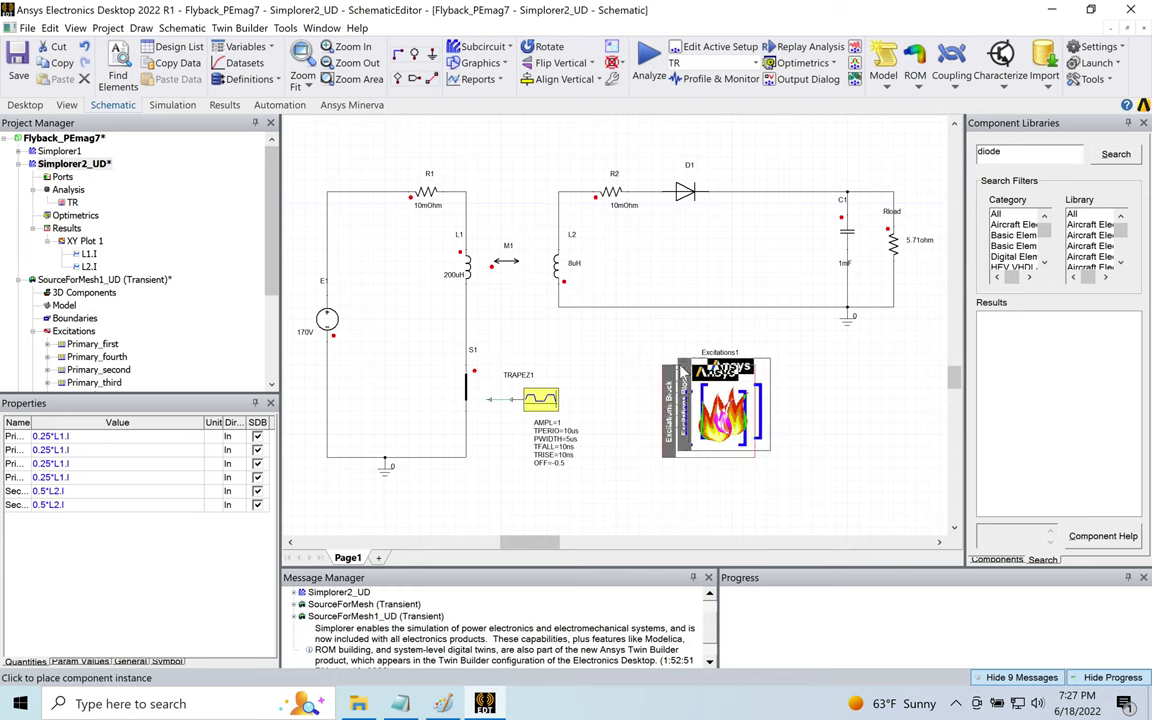
click(654, 385)
right_click(676, 356)
click(705, 373)
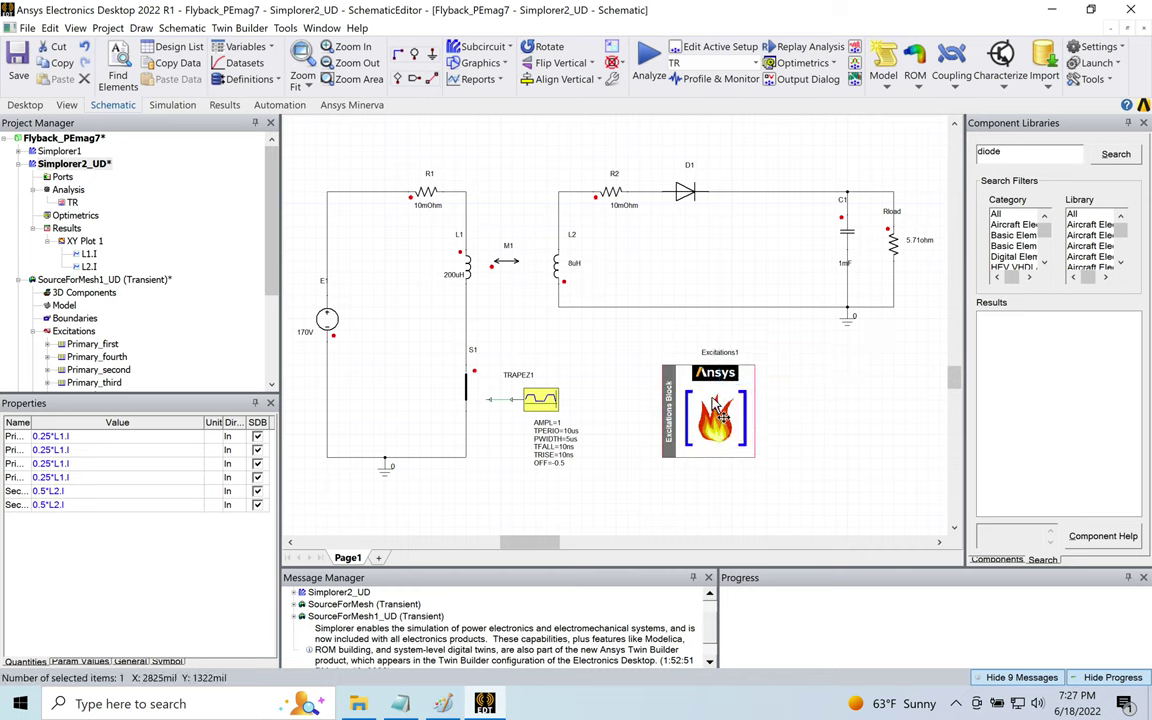
- Disable default values for the excitations block and set its excitation start time to 9 ms
double_click(718, 413)
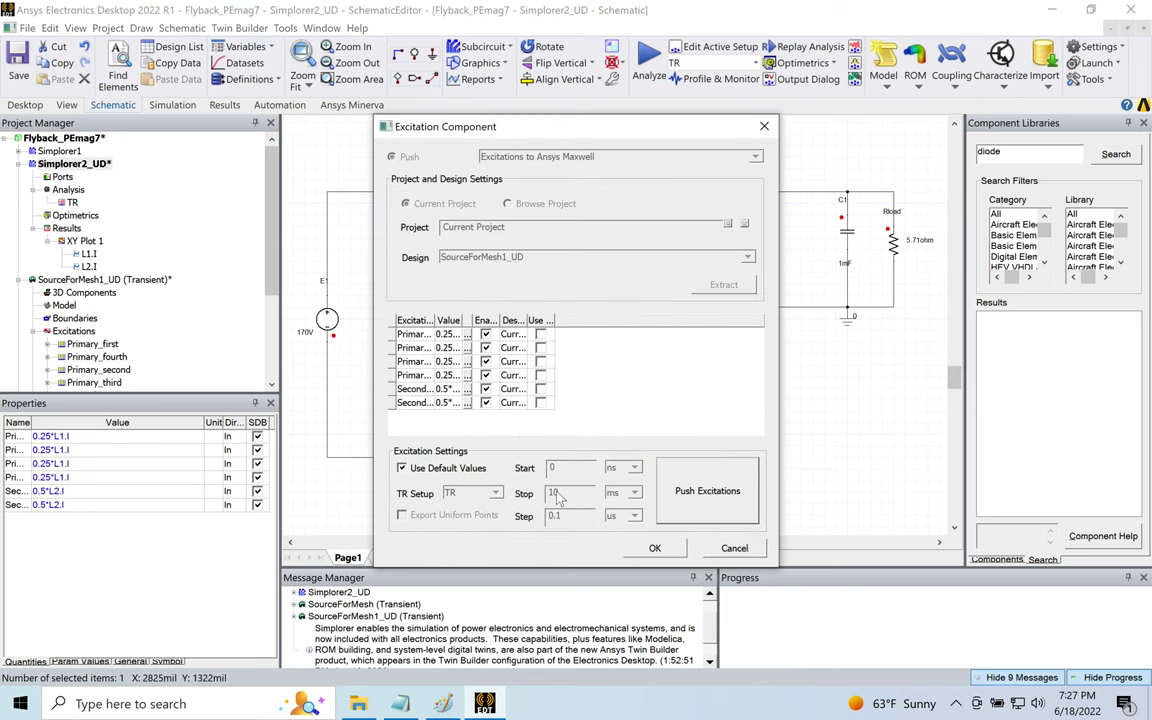
click(459, 472)
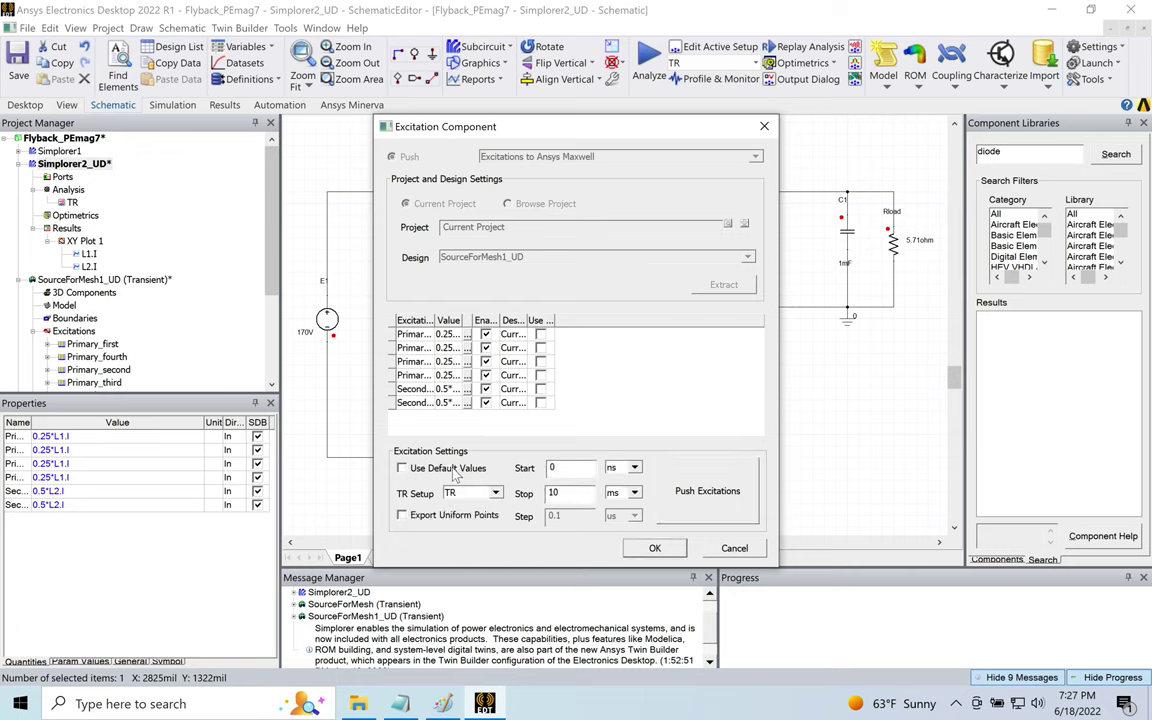
click(570, 470)
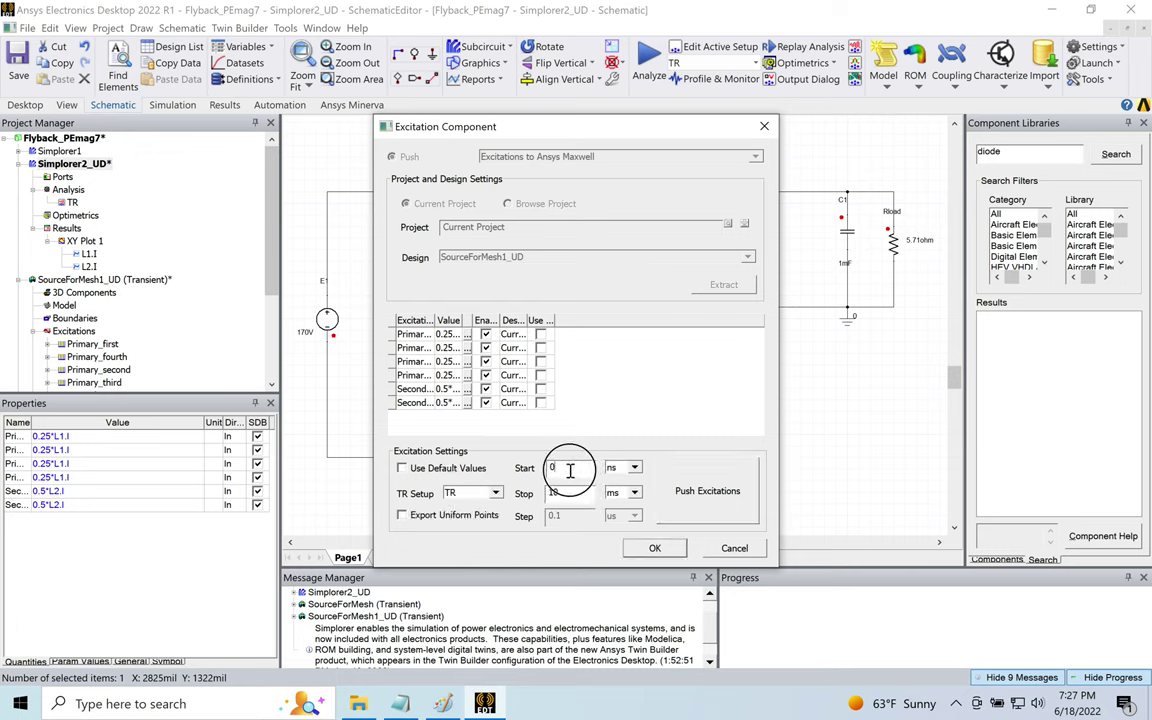
click(628, 467)
click(620, 503)
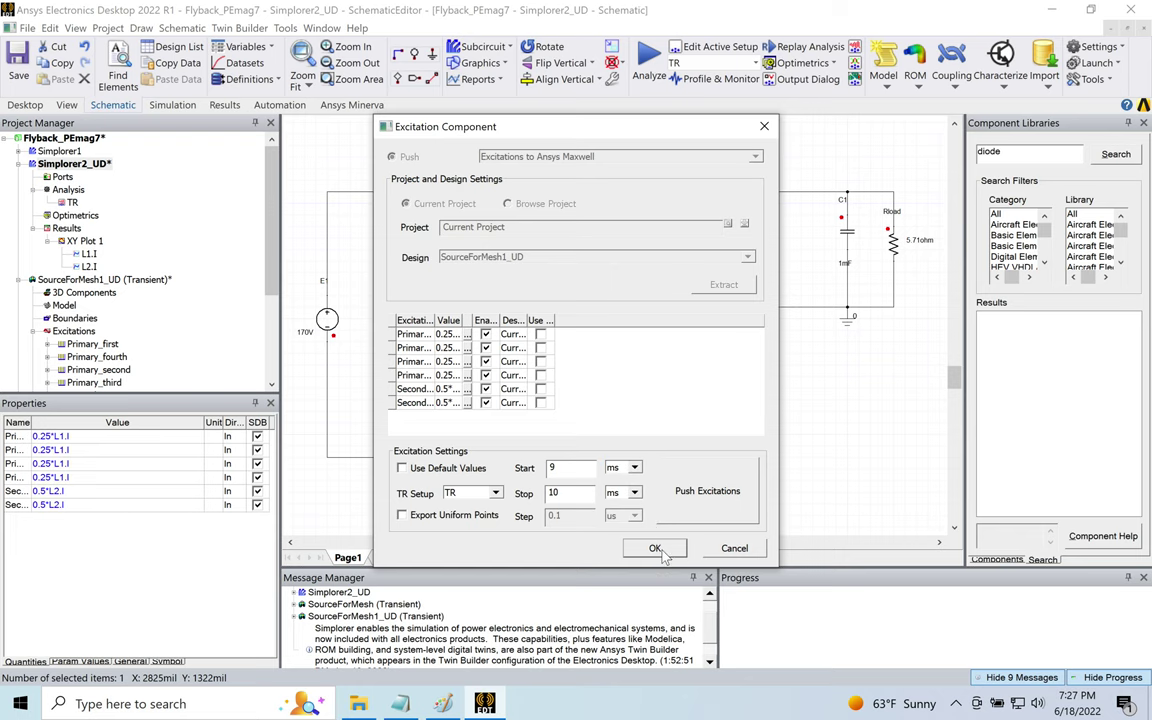
click(655, 547)
click(641, 457)
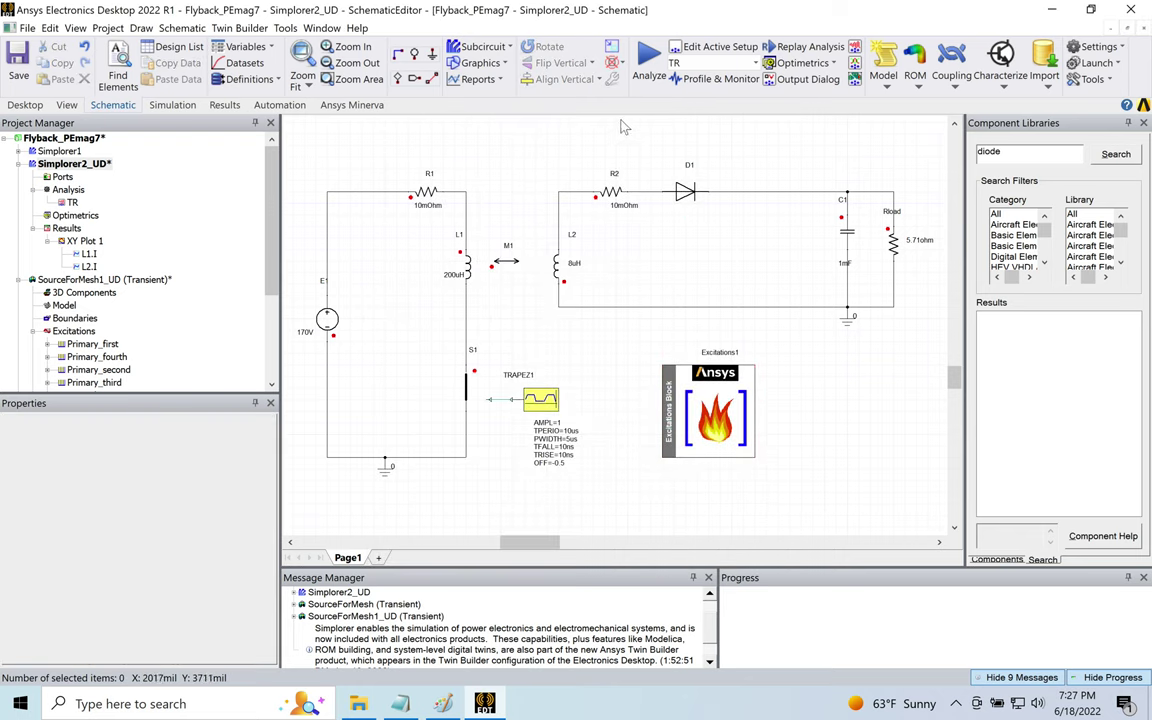
- Analyze the Simplorer2_UD circuit and save the project
click(649, 56)
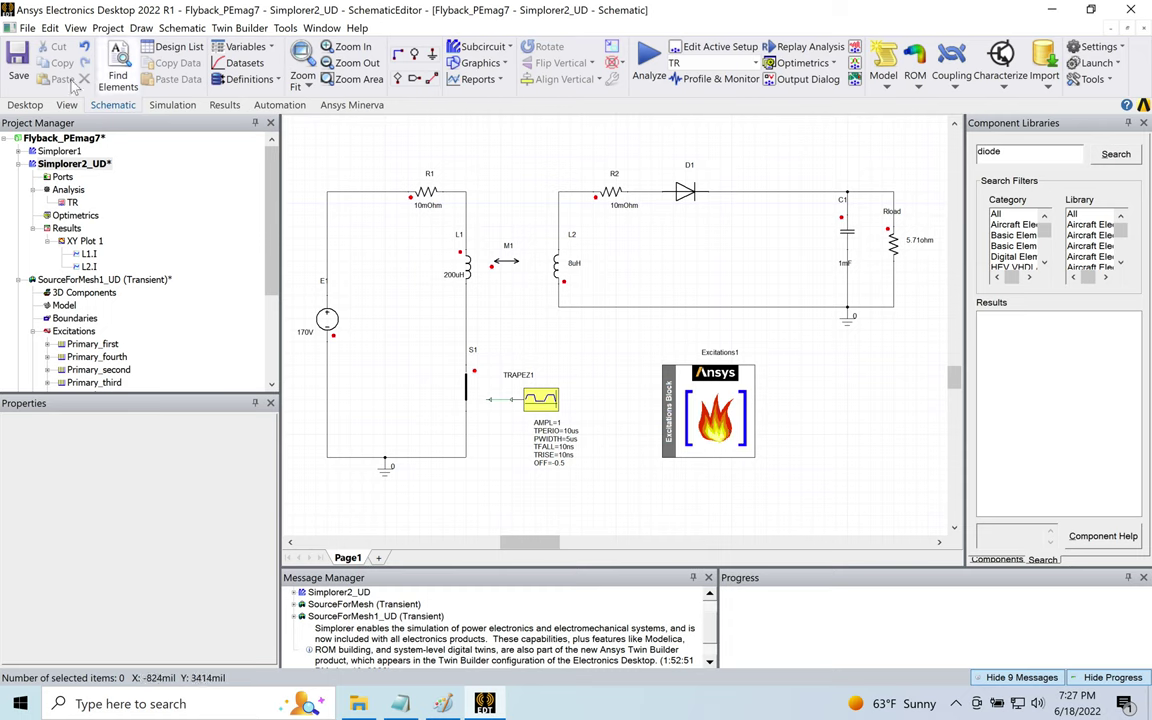
click(19, 64)
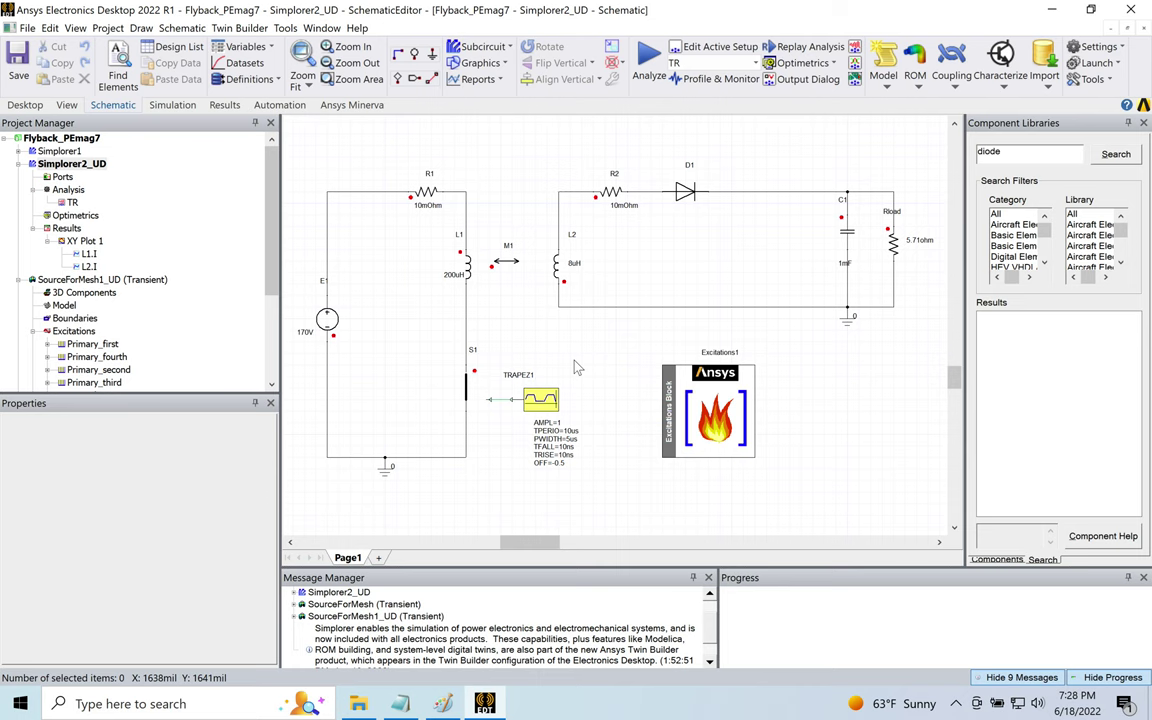
- Review the excitations block's time range and the L1 and L2 current curves in XY Plot 1
double_click(683, 417)
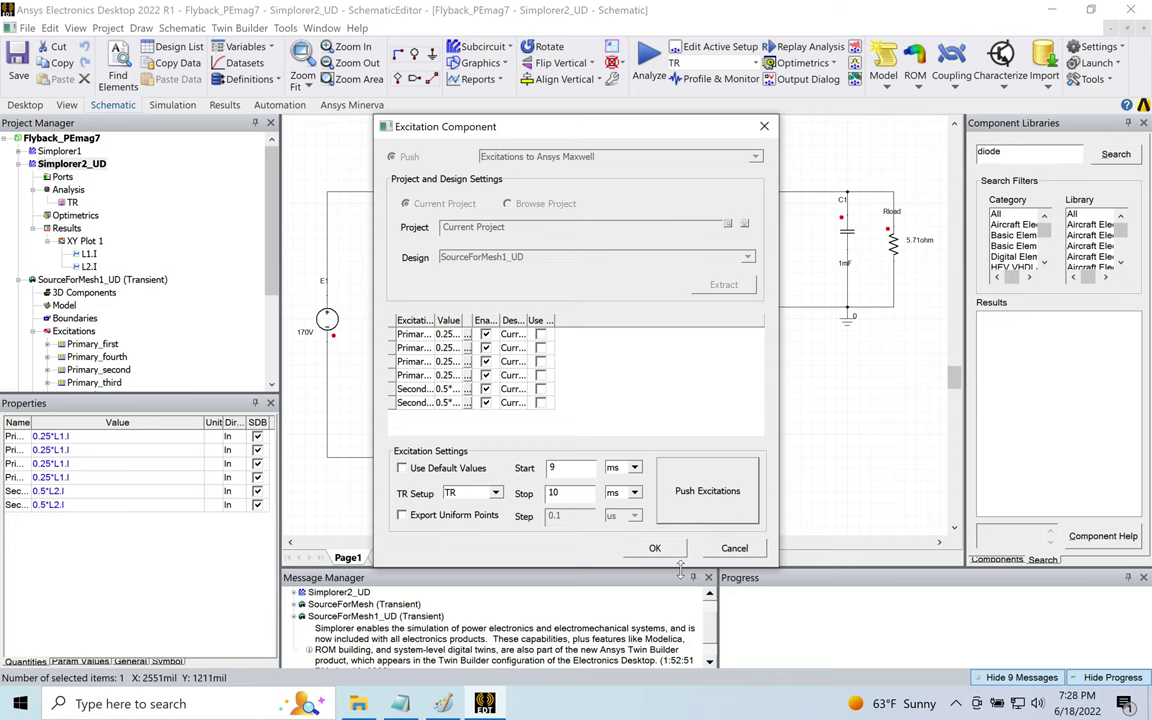
click(735, 548)
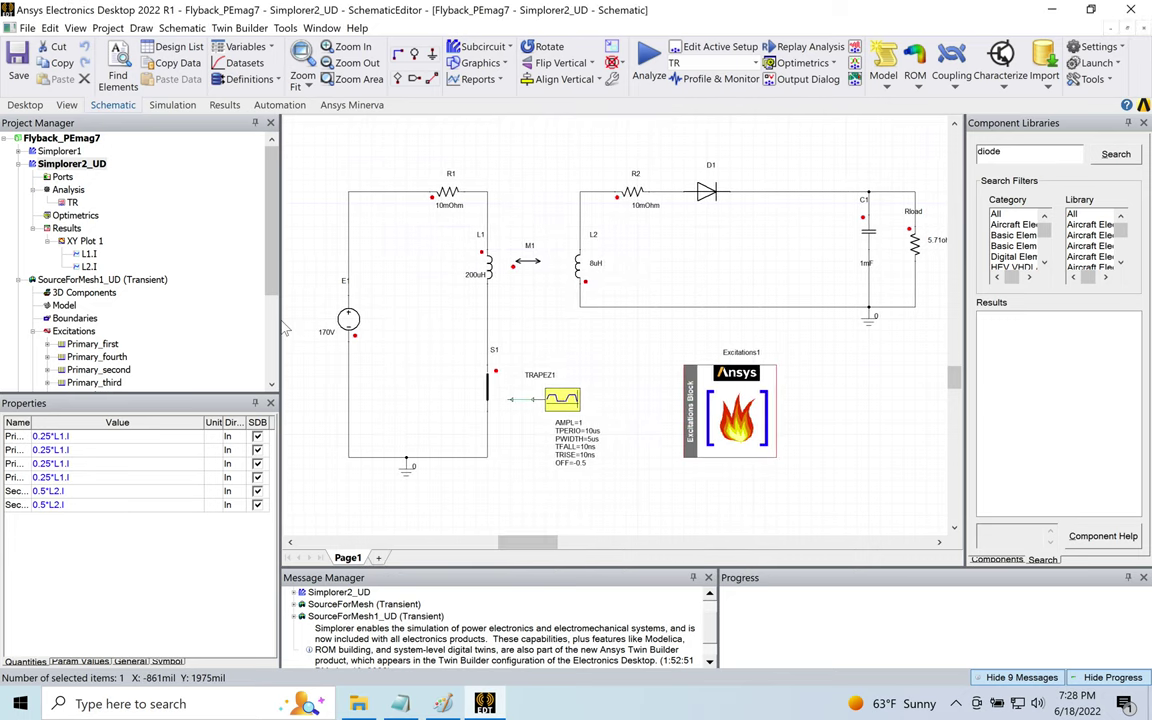
double_click(85, 241)
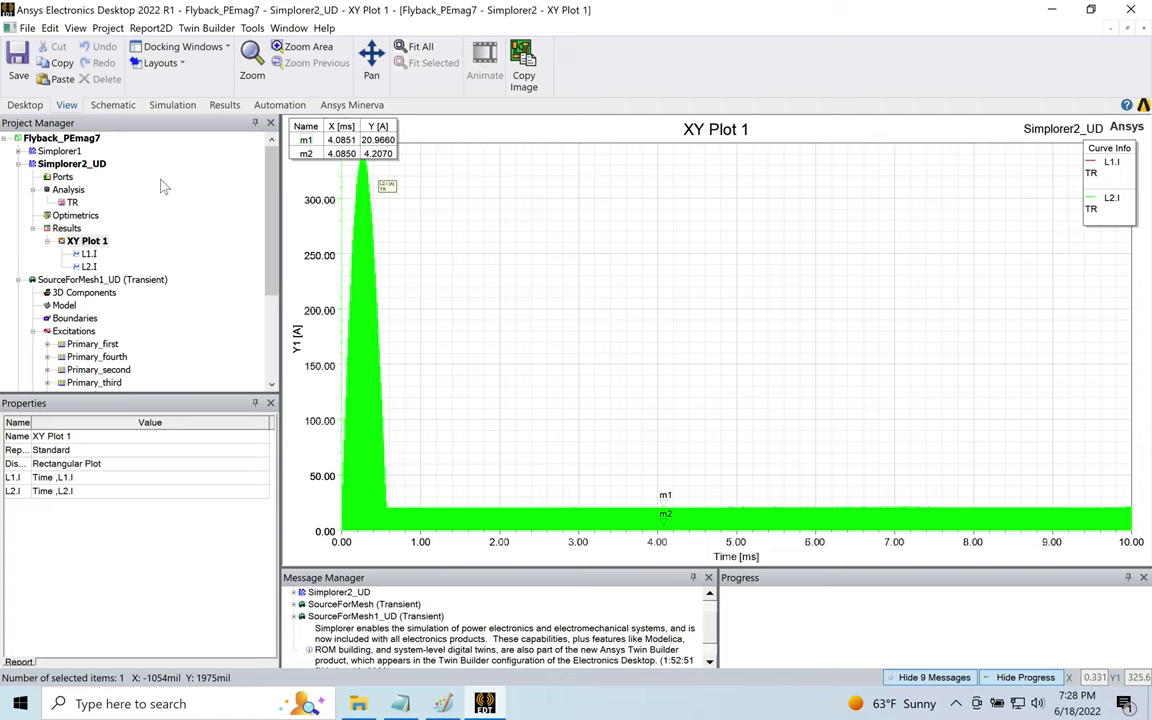
- Inspect the Primary_first winding's current definition in the SourceForMesh1_UD design
double_click(90, 281)
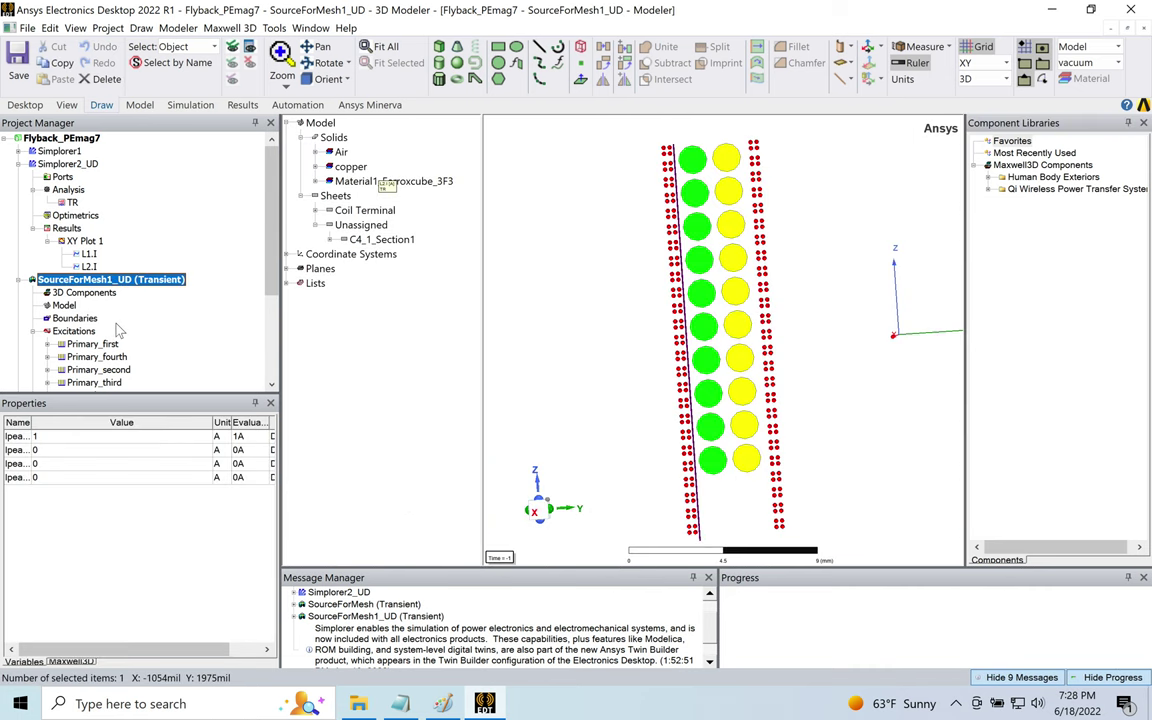
drag(271, 226, 232, 279)
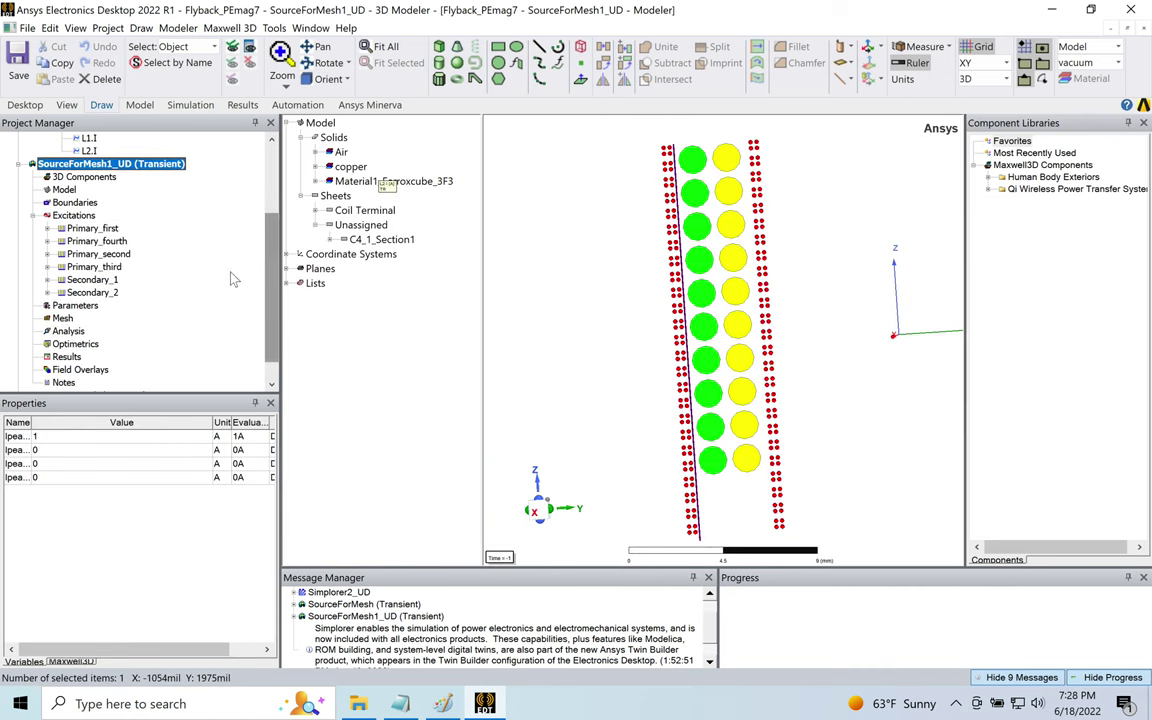
right_click(98, 229)
click(145, 271)
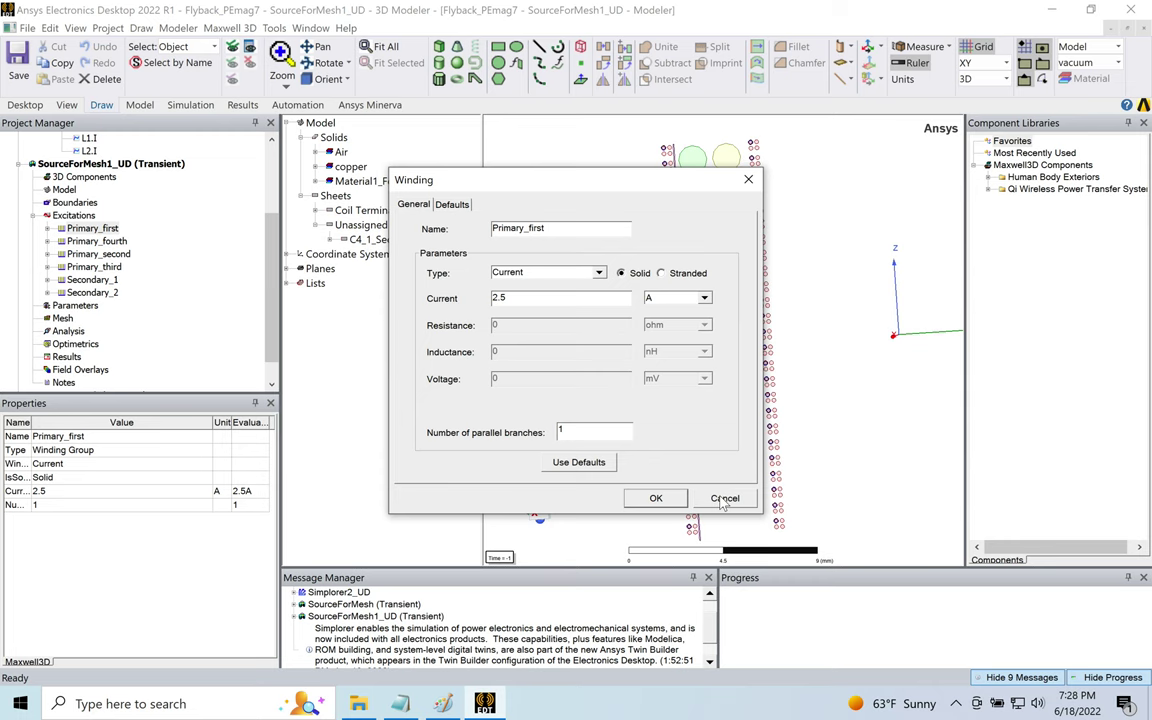
click(724, 500)
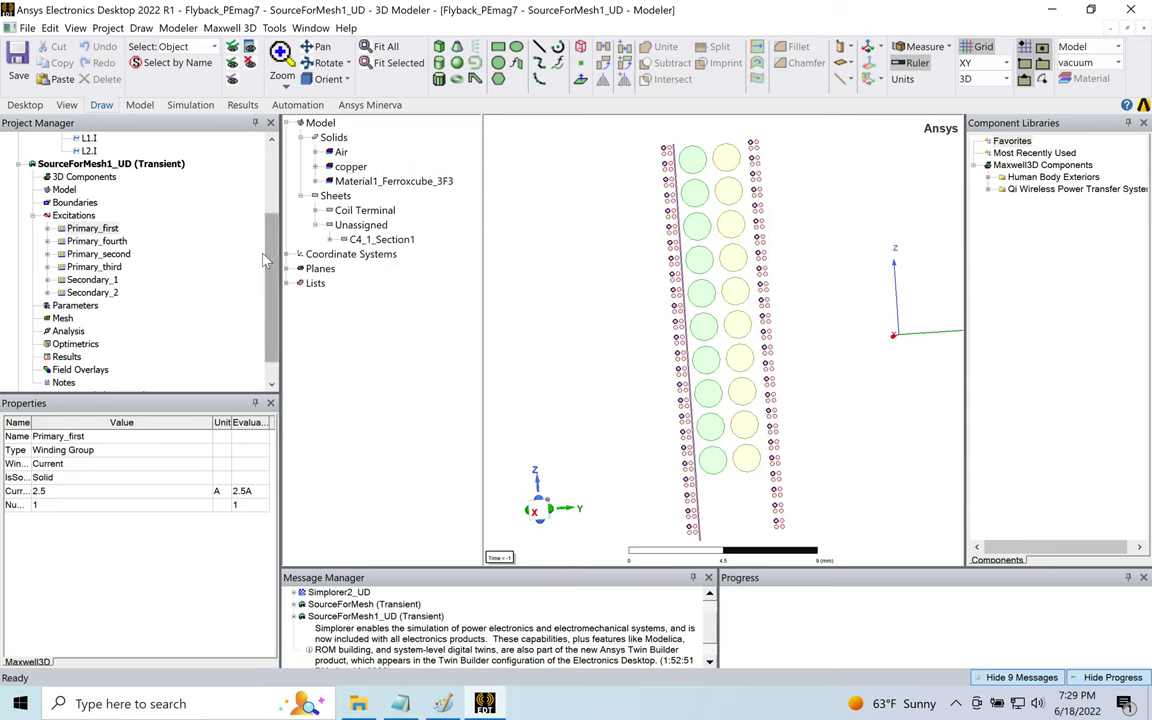
- Return to the Simplorer2_UD schematic and push the block's excitations to the SourceForMesh1_UD Maxwell design
drag(272, 250, 190, 168)
double_click(70, 163)
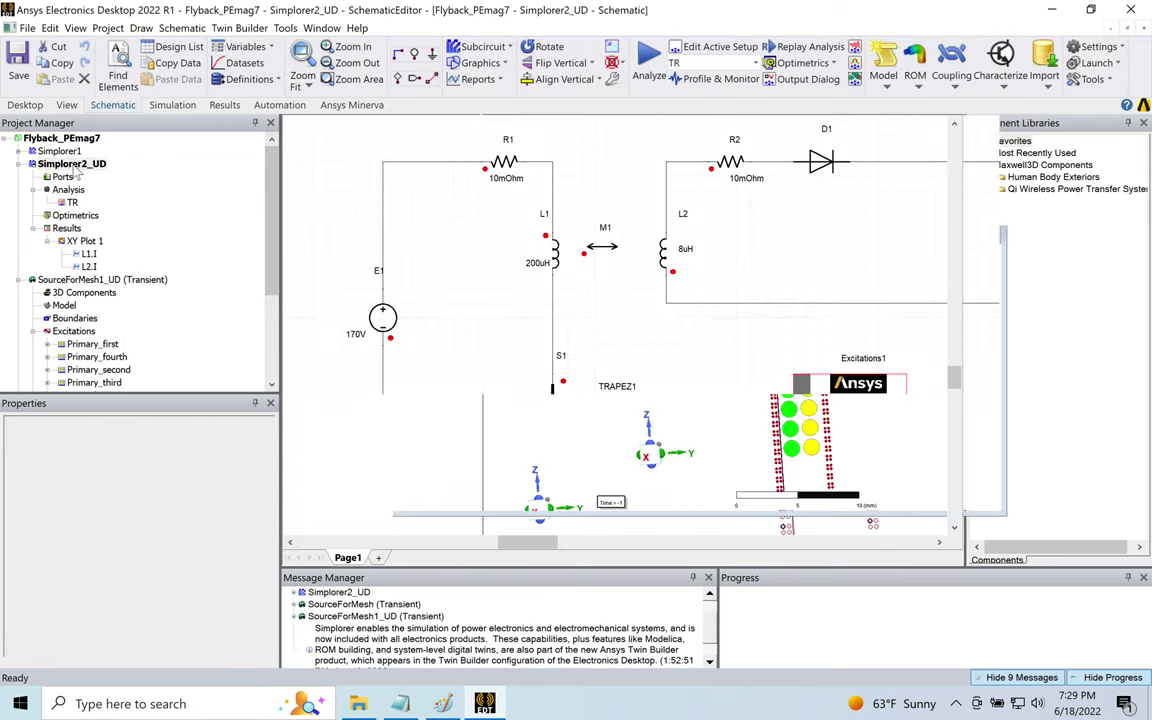
double_click(735, 440)
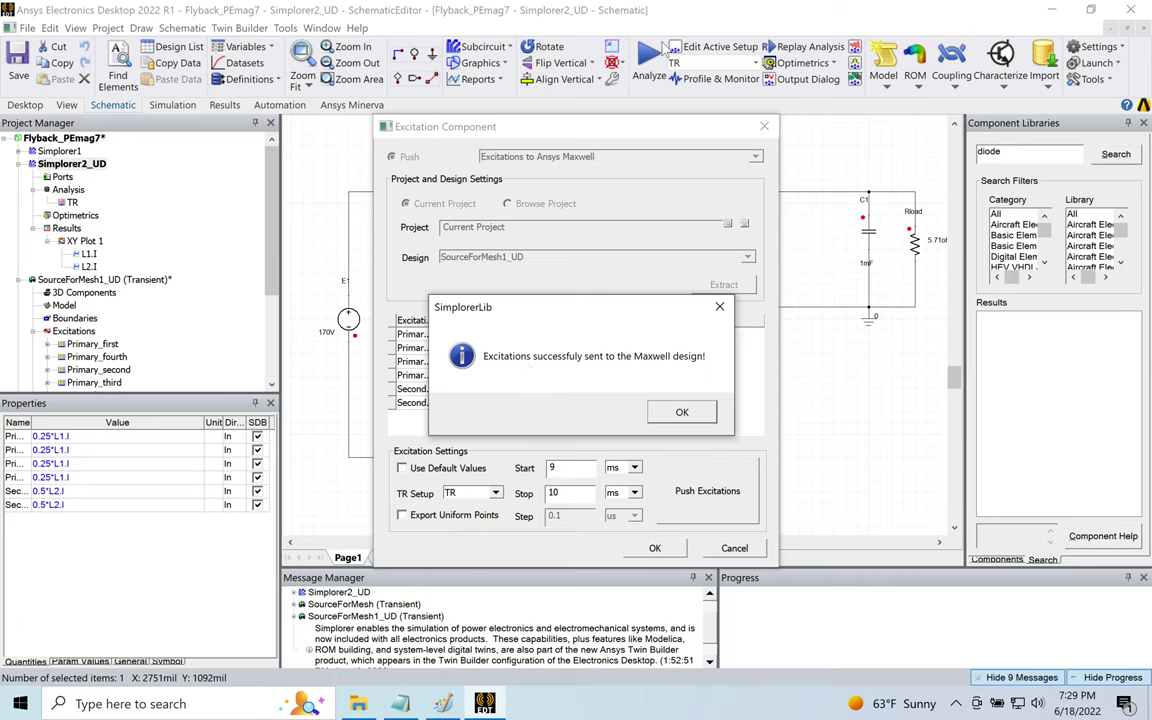
click(681, 414)
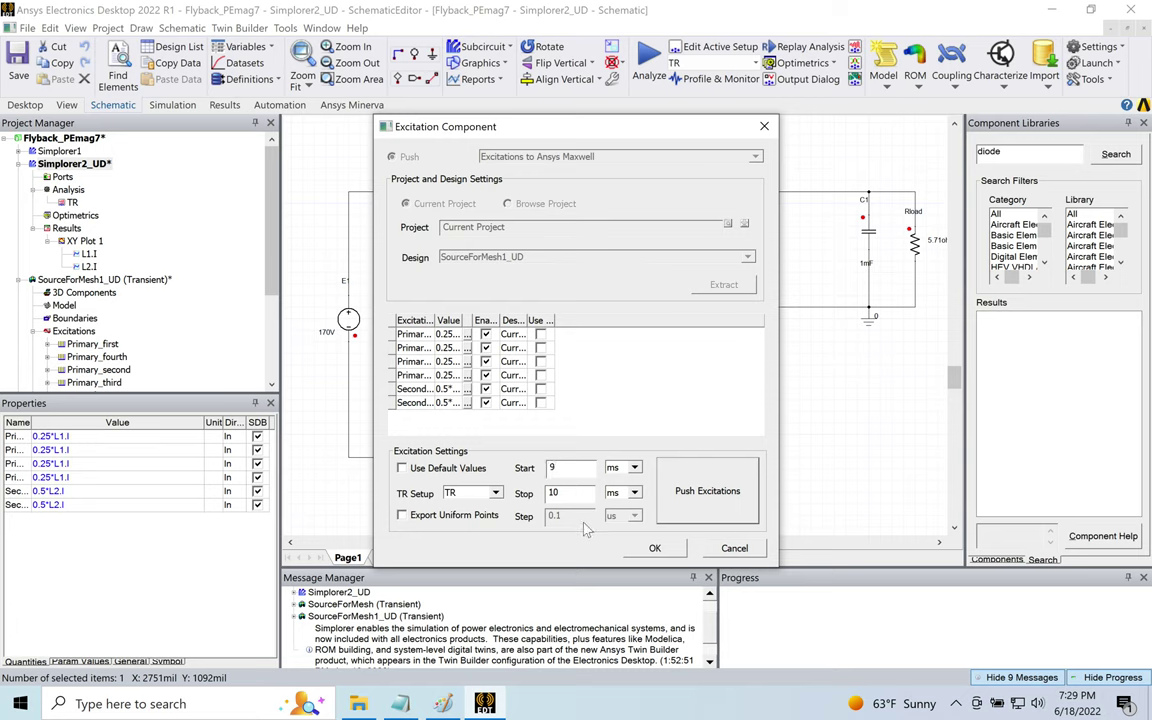
click(671, 550)
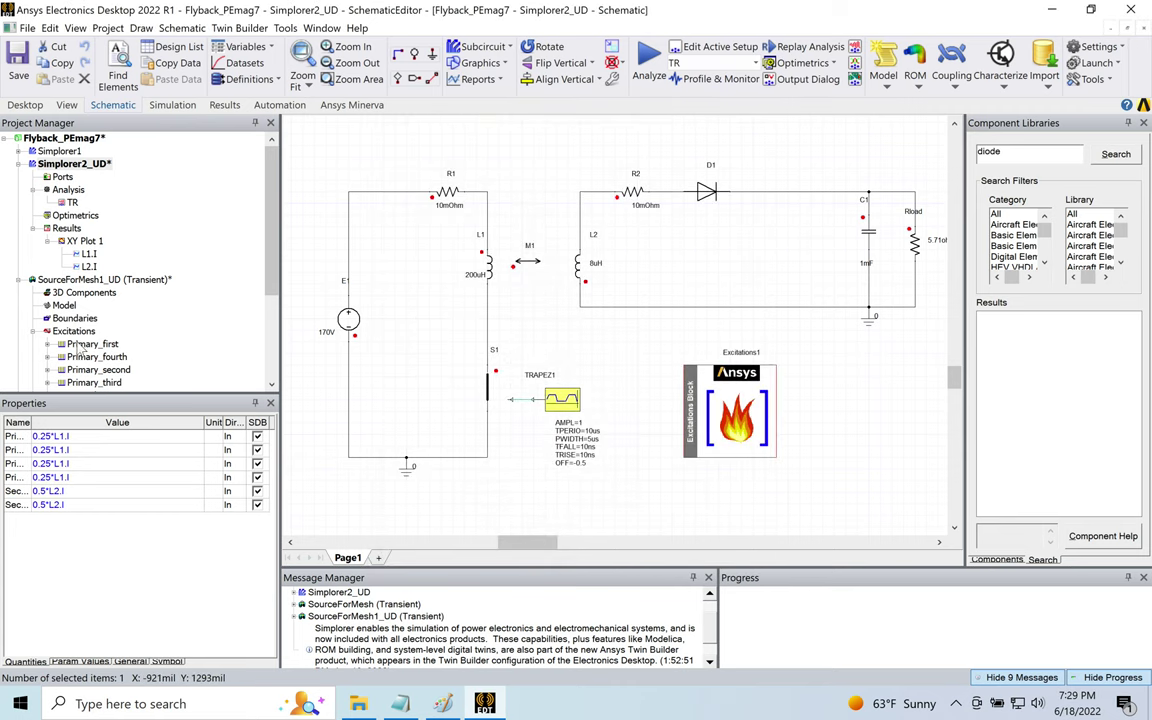
- Check the current assigned to the Primary_first winding after the excitation push
click(105, 279)
drag(268, 270, 268, 318)
click(92, 241)
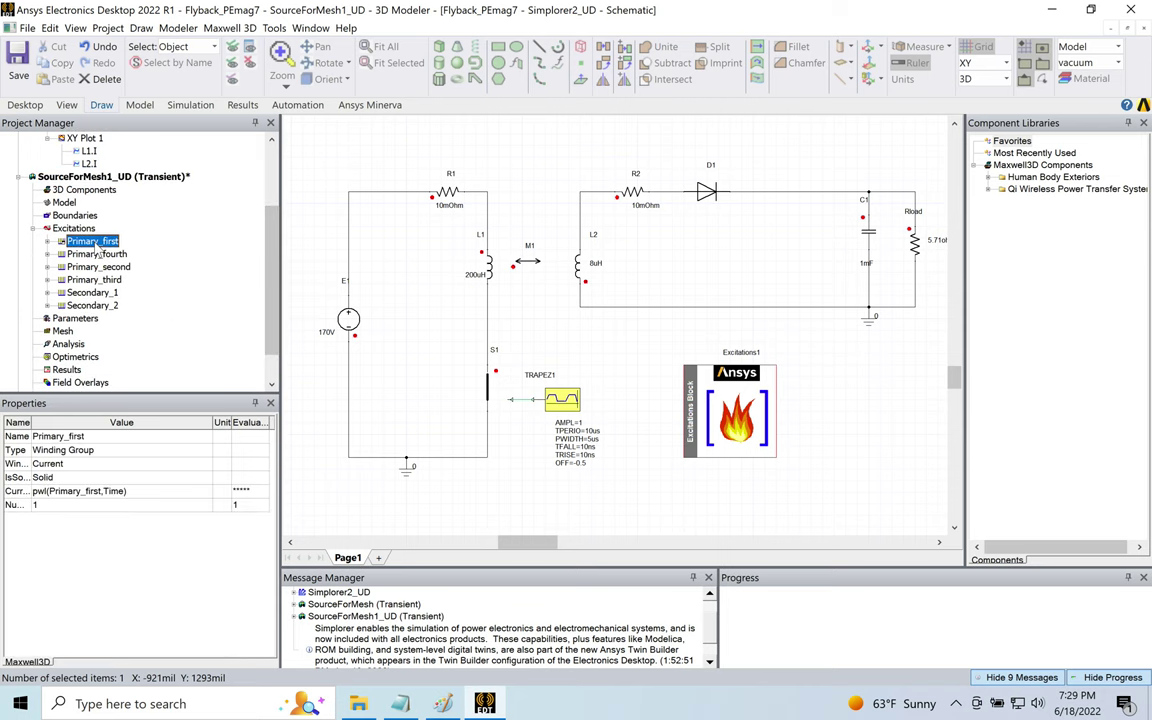
right_click(104, 243)
click(141, 286)
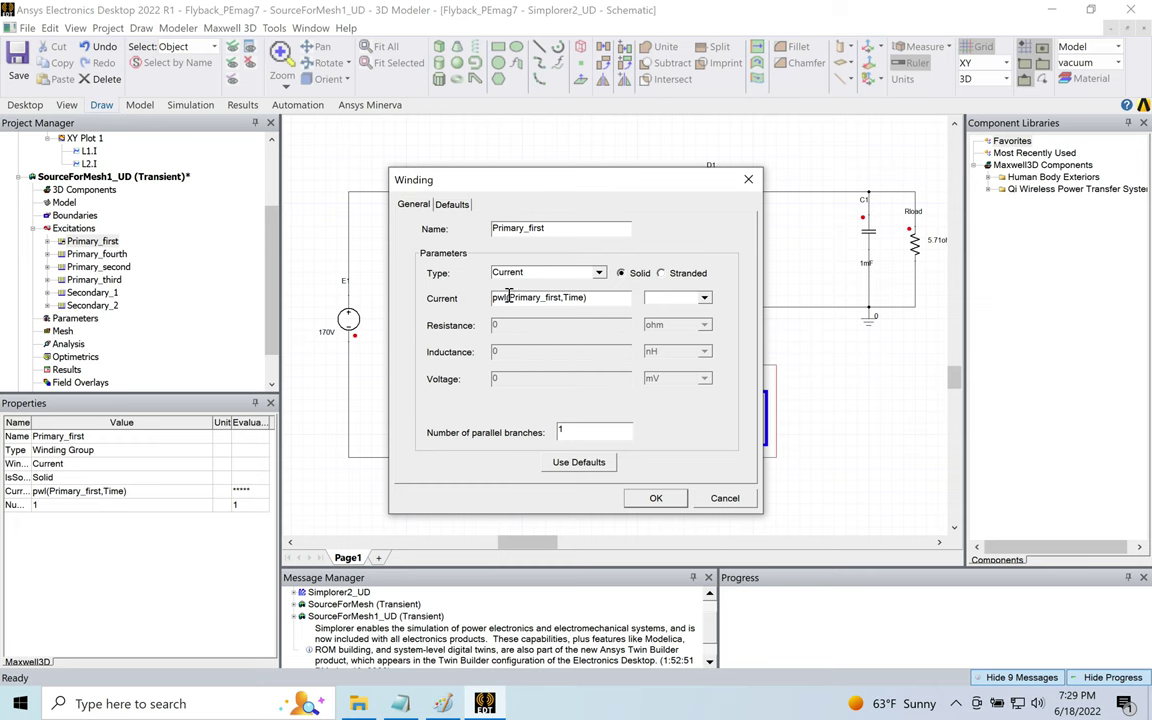
click(656, 498)
- Check the currents assigned to the Primary_fourth and Secondary_1 windings
click(97, 254)
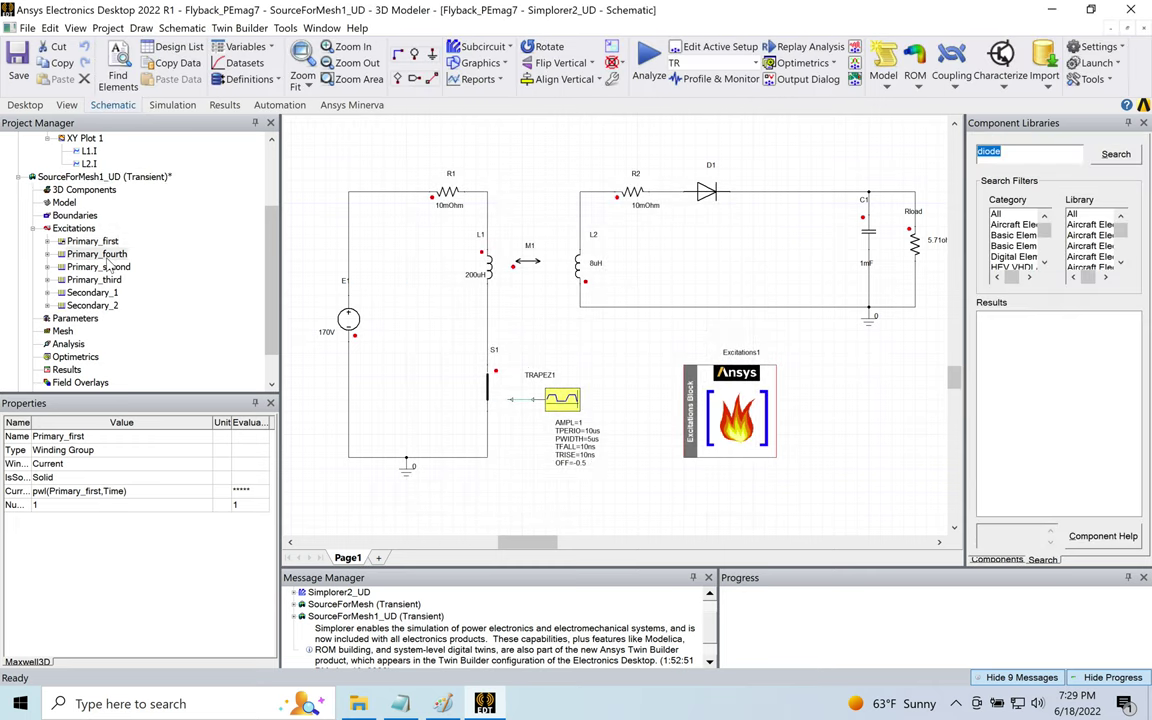
right_click(101, 257)
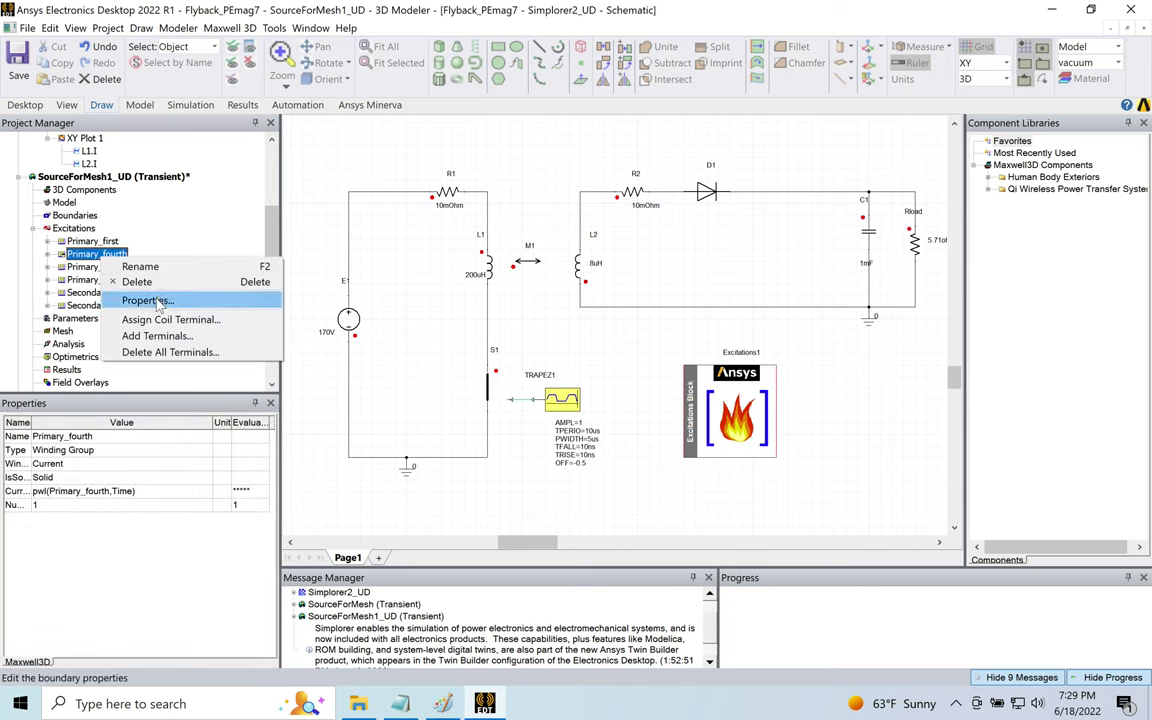
click(148, 301)
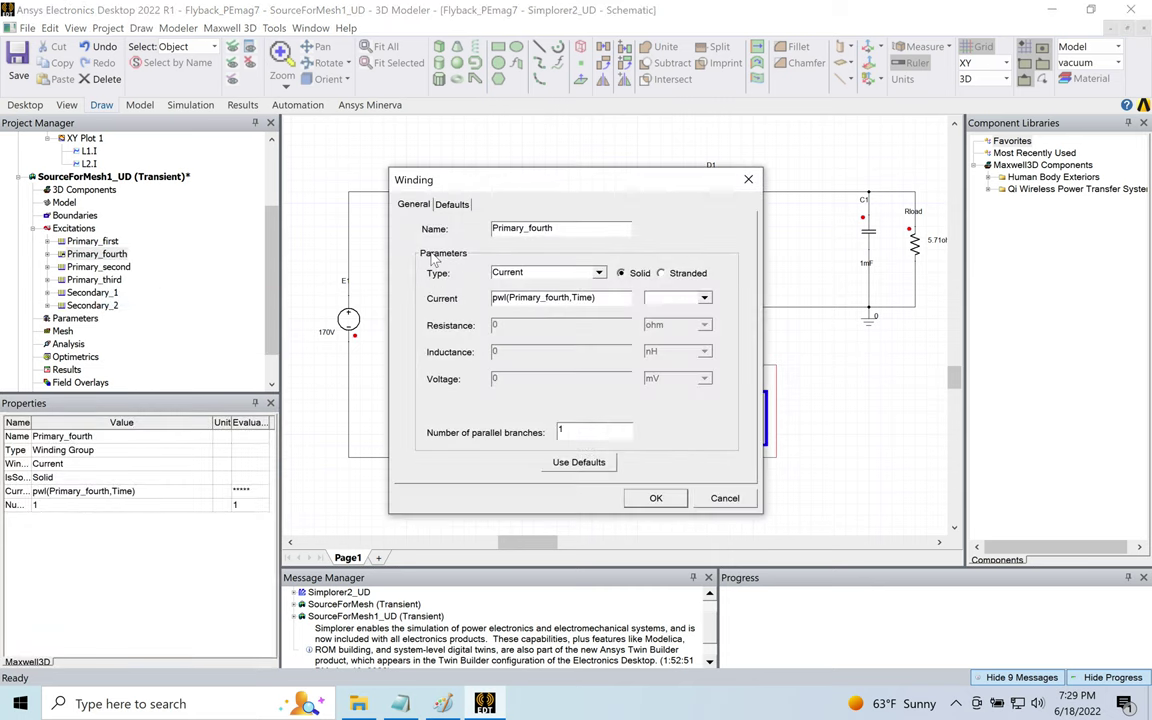
click(506, 298)
key(Return)
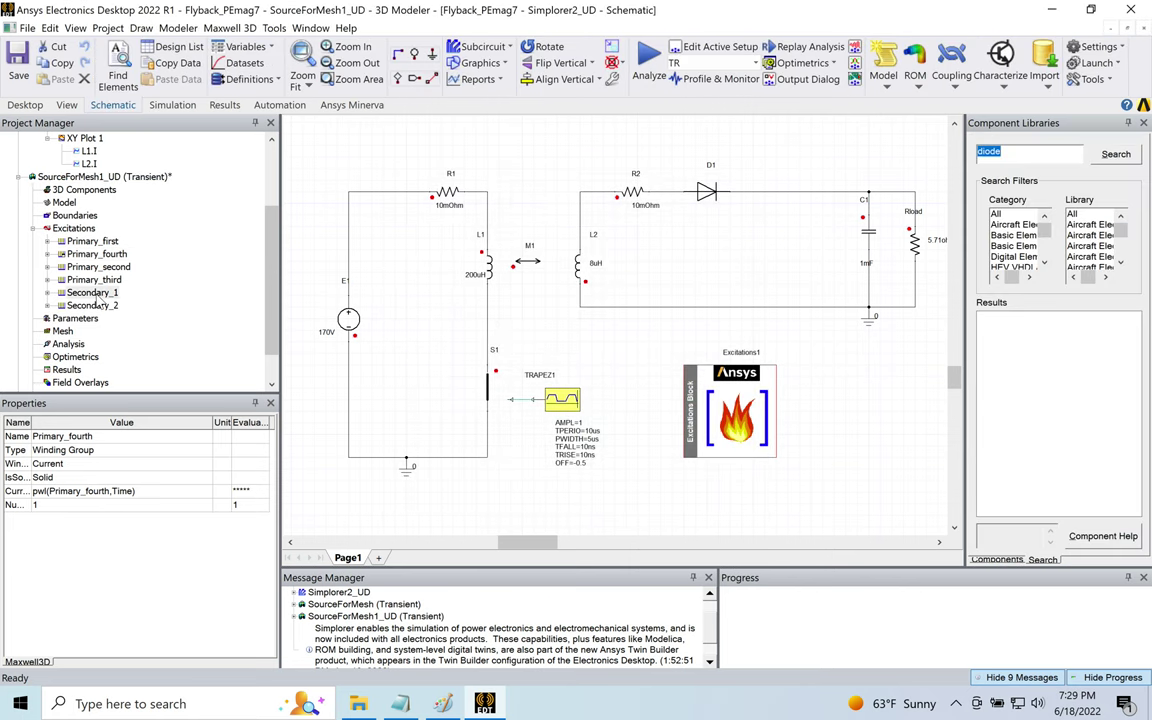
right_click(116, 294)
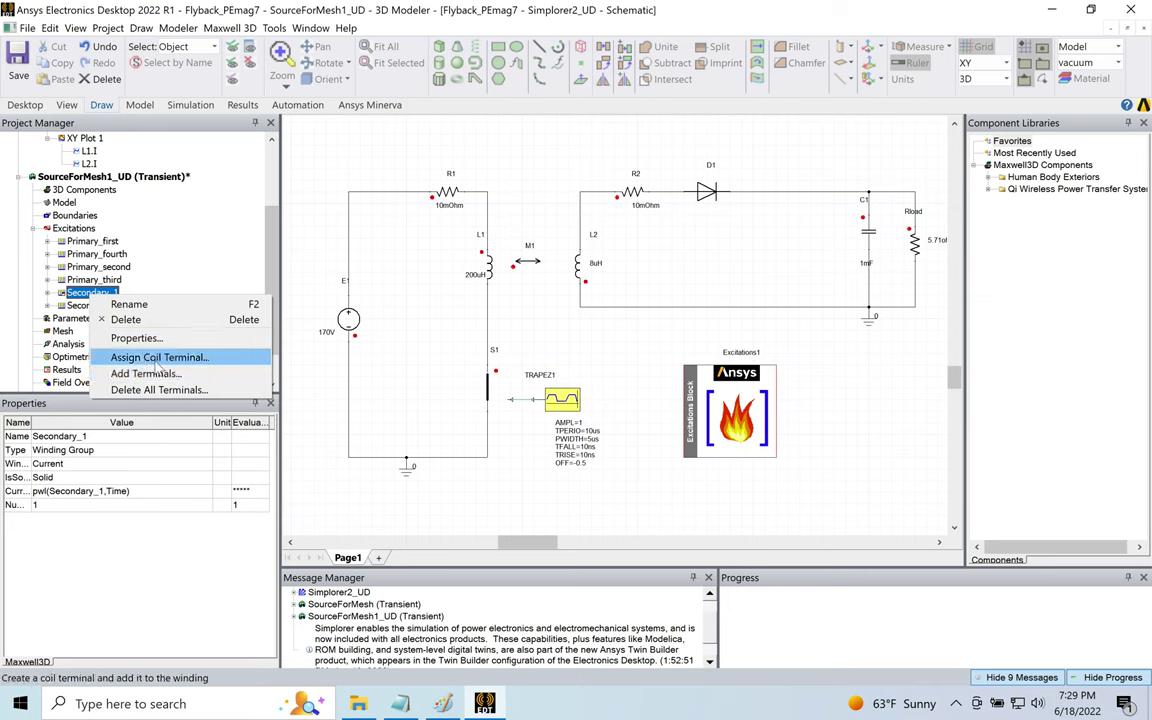
click(136, 338)
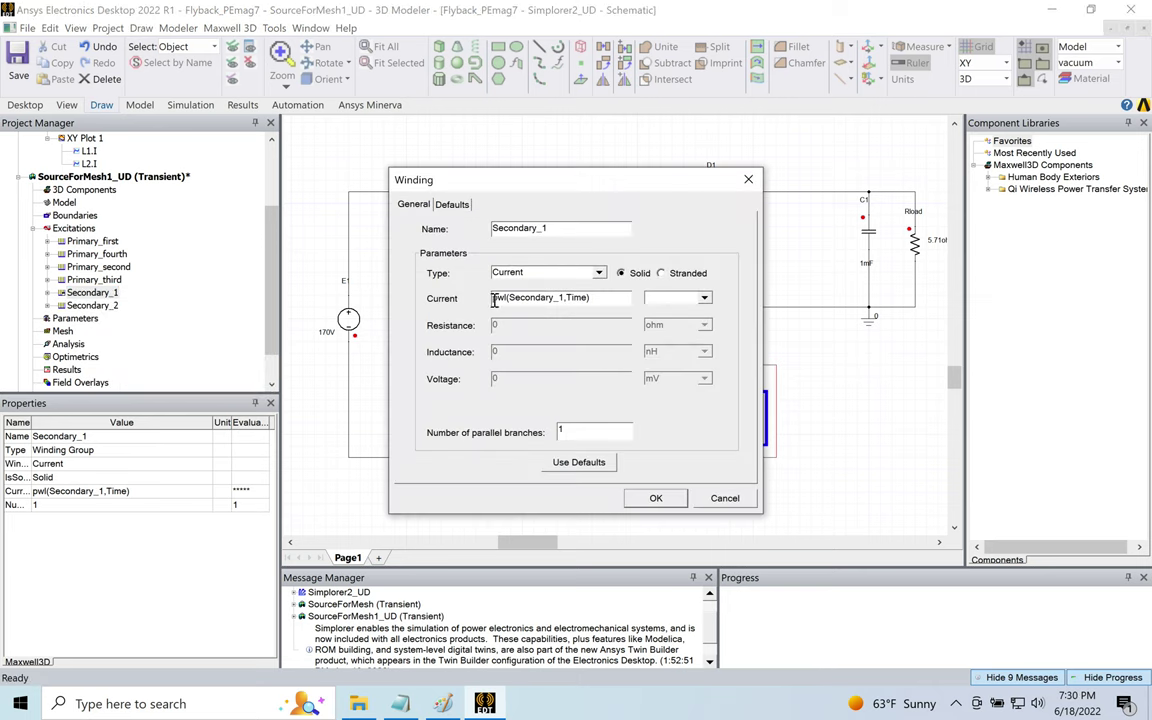
click(656, 496)
- Reopen the Simplorer2_UD excitations block and widen its value column to review the winding current expressions
click(274, 190)
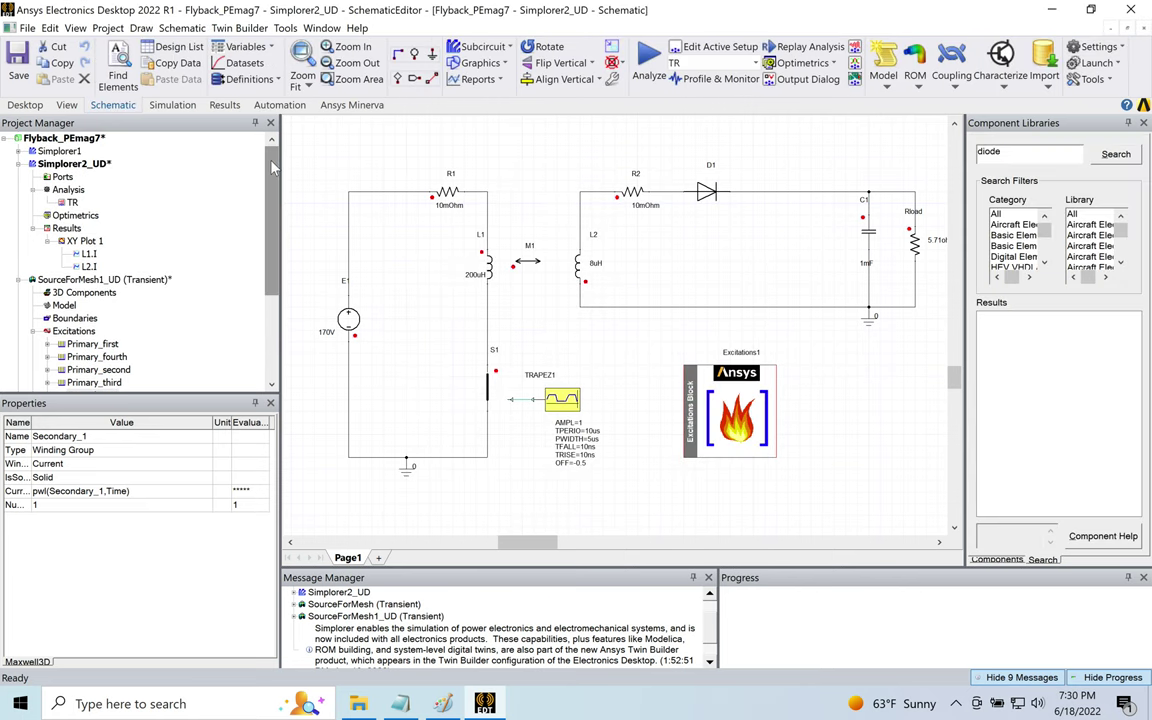
click(80, 163)
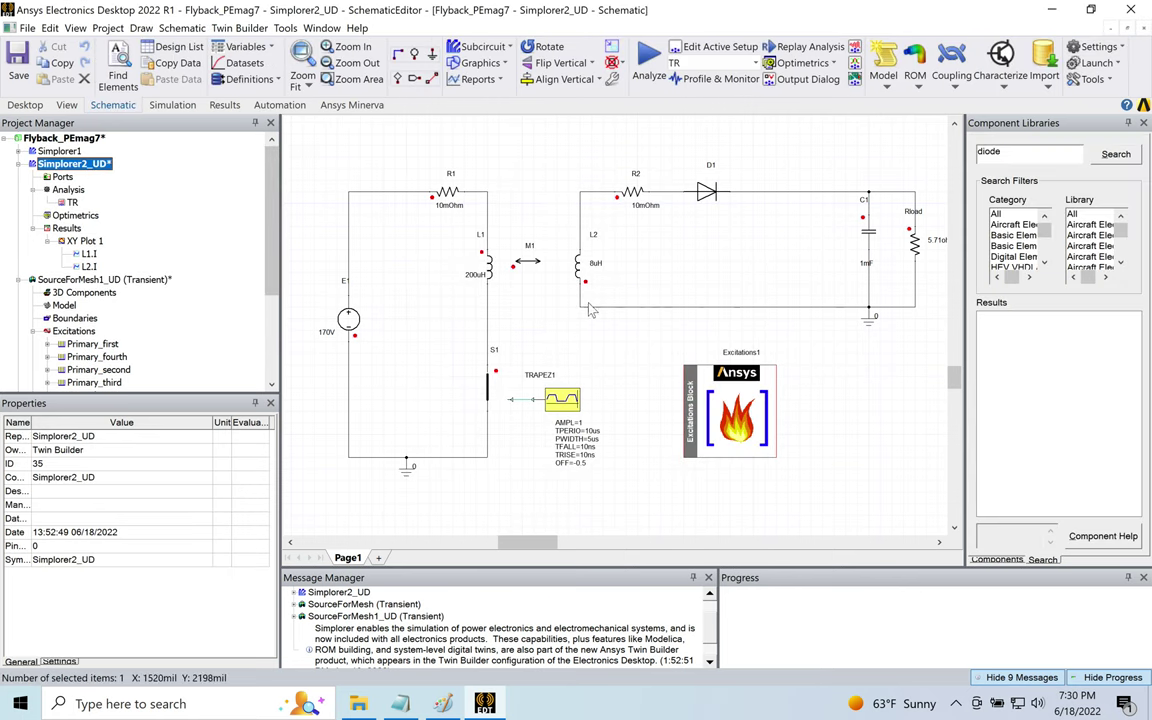
double_click(721, 407)
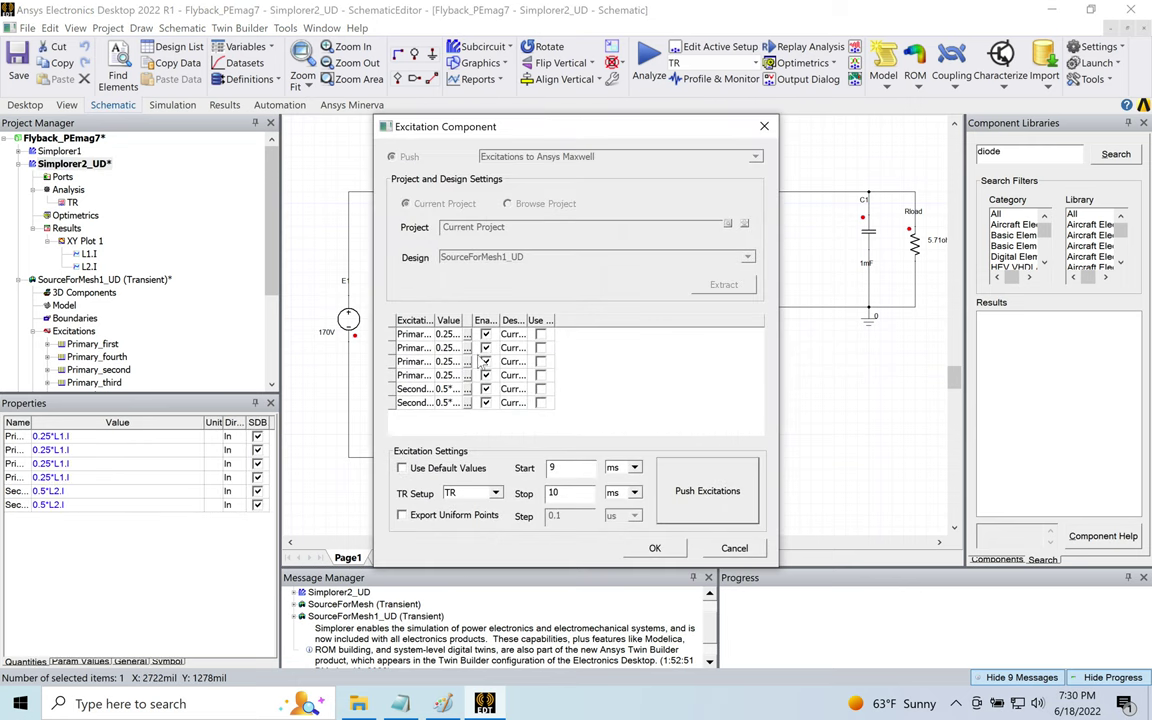
drag(473, 320, 535, 320)
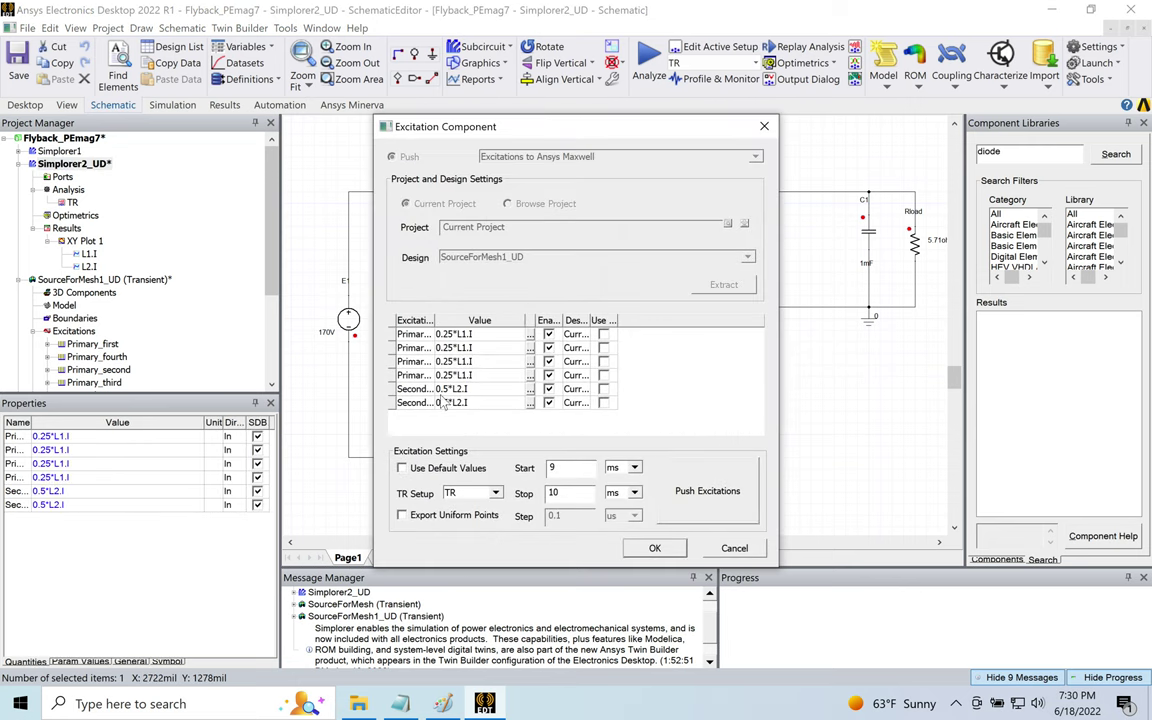
click(655, 548)
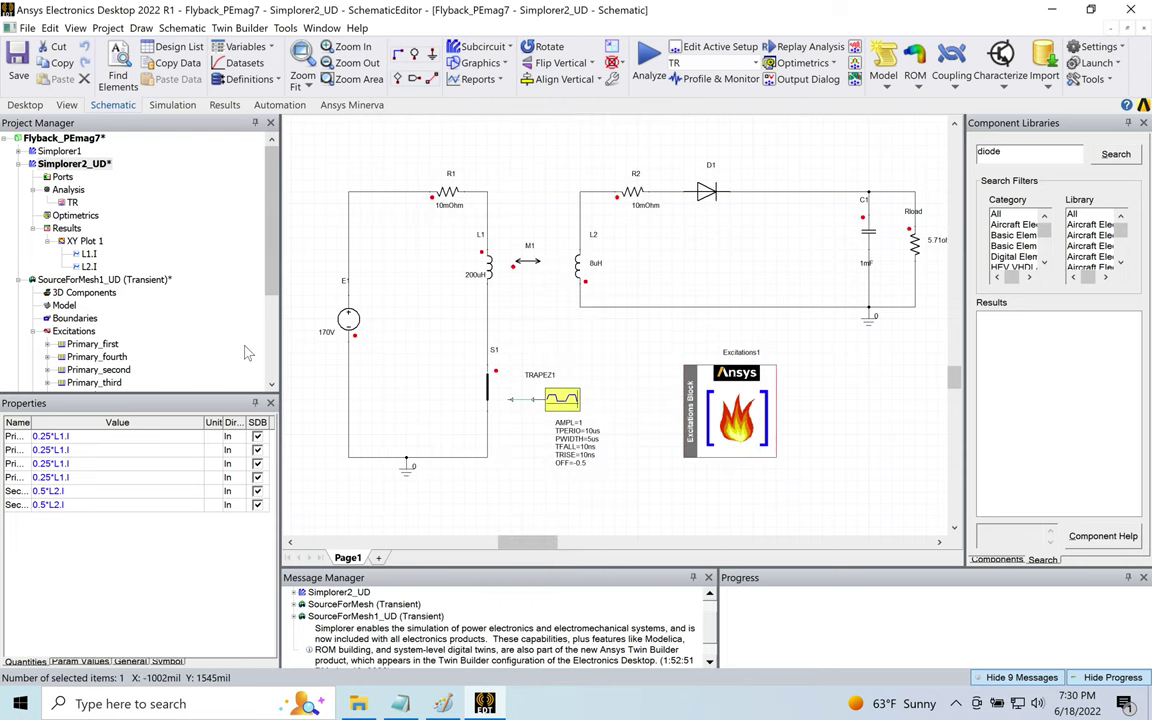
- Show the whole transformer model of SourceForMesh1_UD and save the project
drag(266, 252, 270, 340)
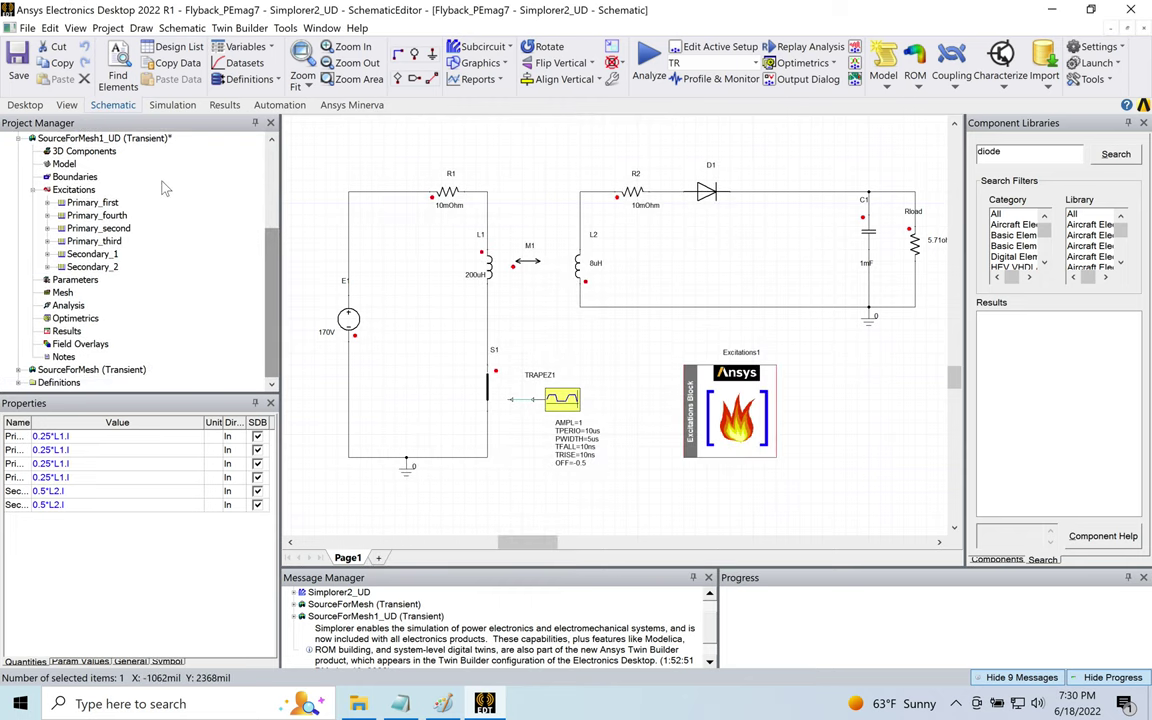
click(140, 140)
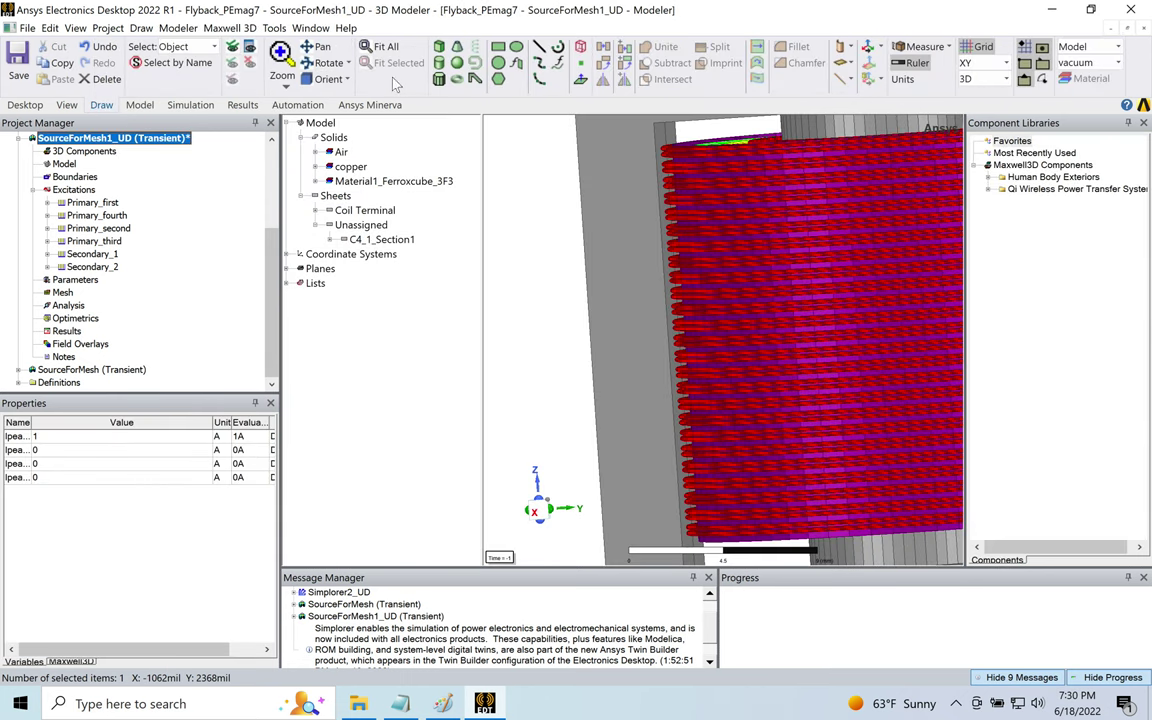
click(362, 46)
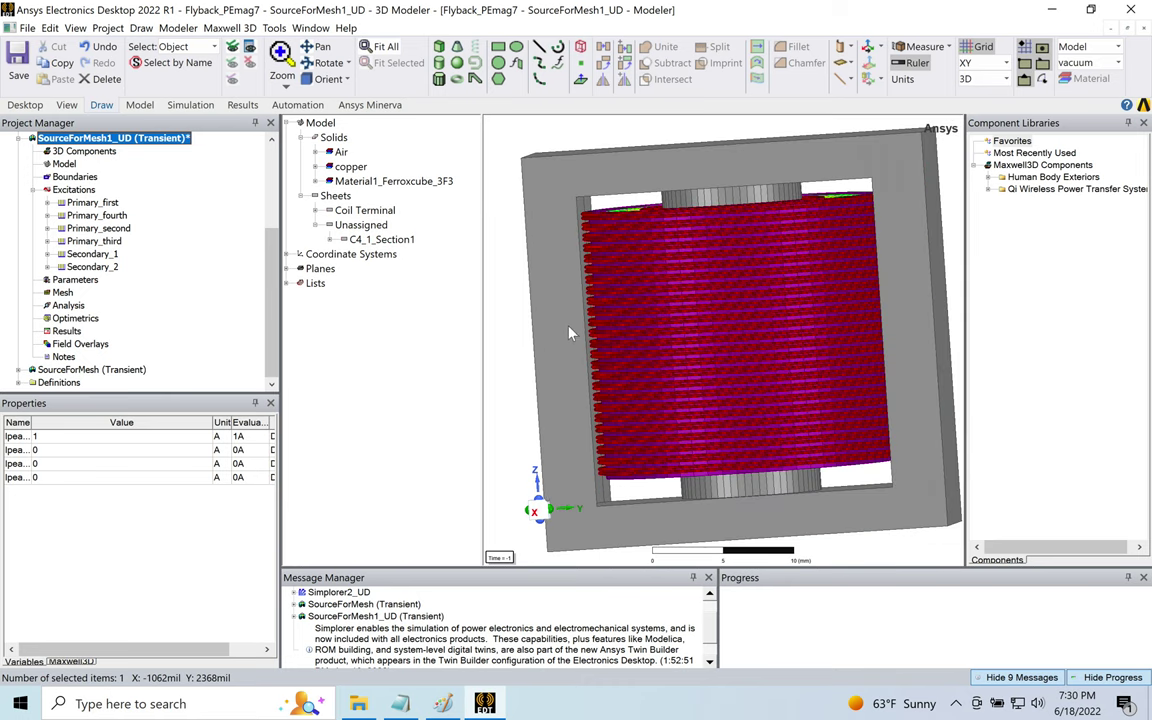
drag(569, 333, 641, 248)
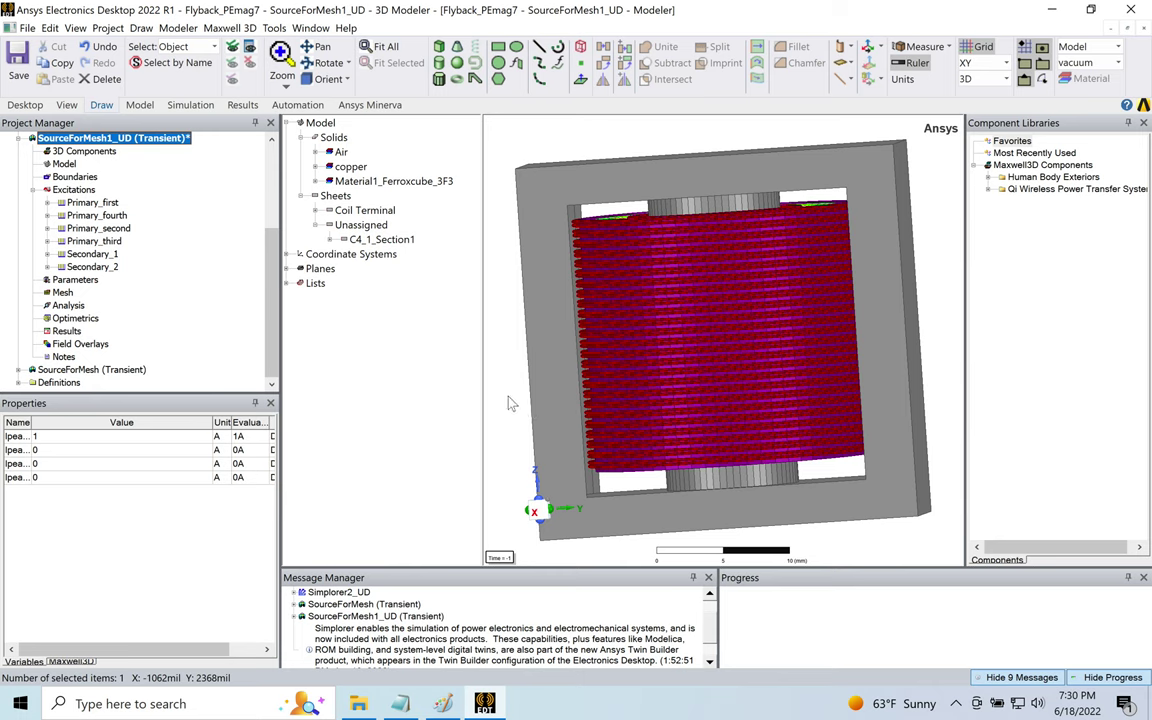
click(18, 60)
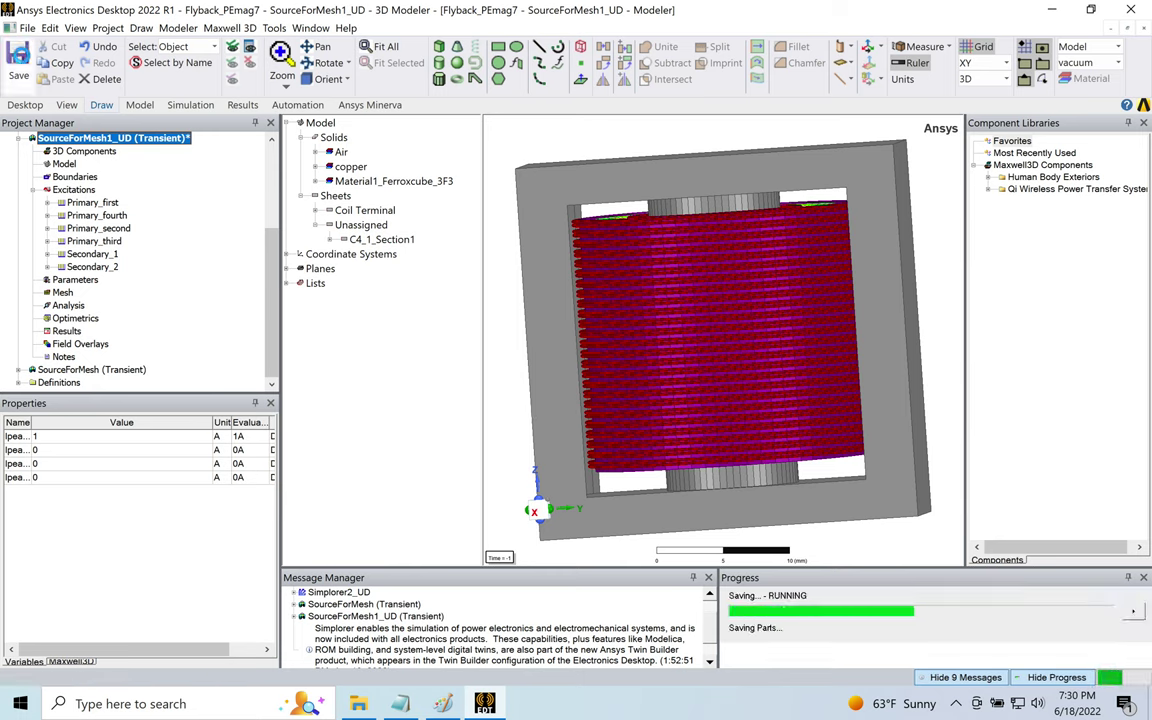